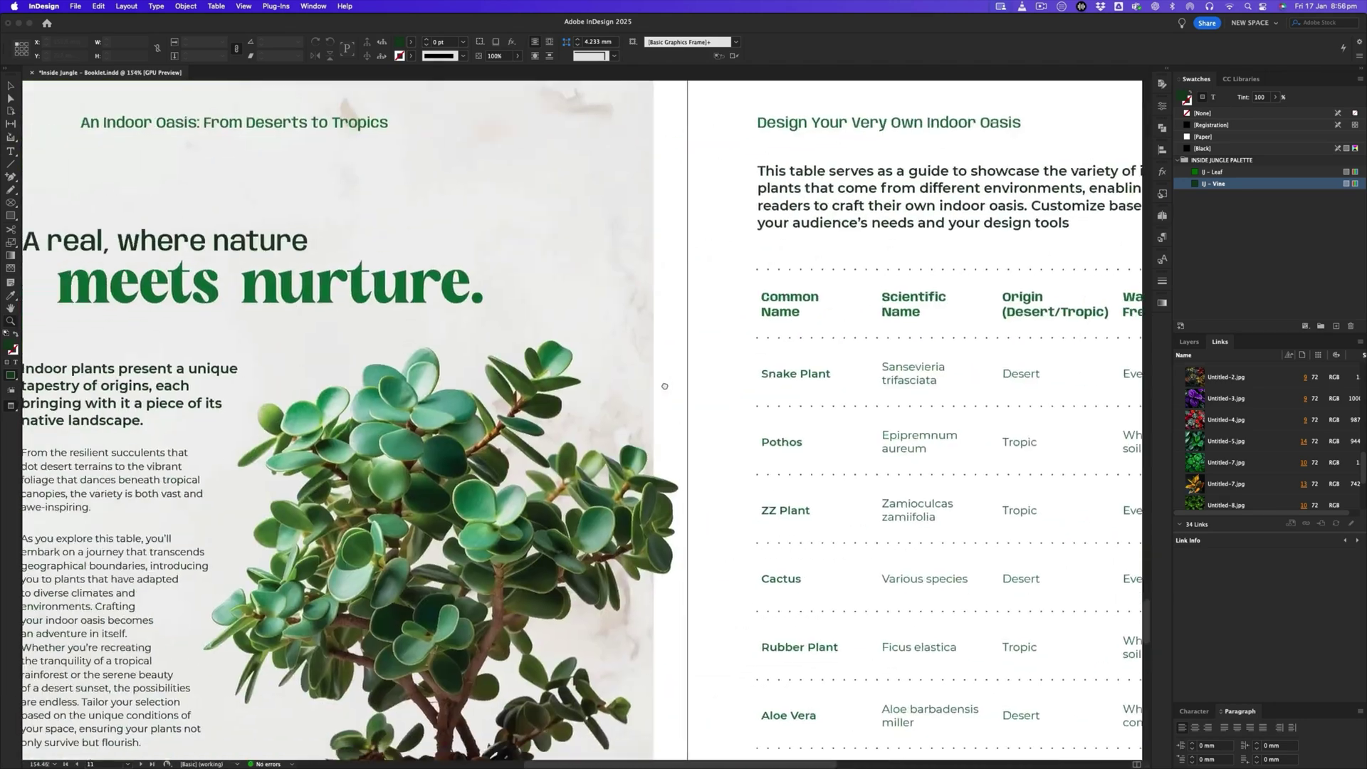
Step: Look through the spreads of the Inside Jungle leaflet and the opening pages of the International Nature Trust annual report
scroll(664, 386, left, 5)
scroll(664, 386, down, 2)
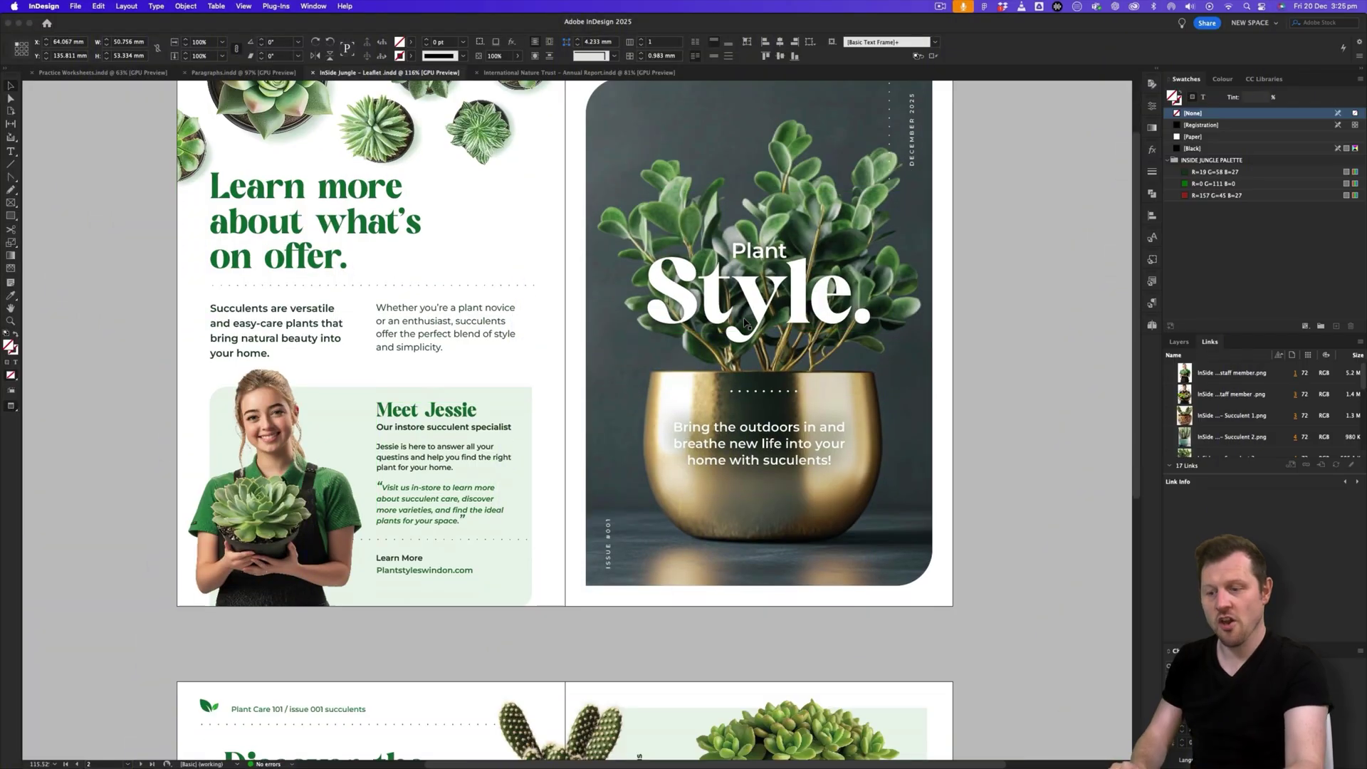
scroll(744, 322, down, 10)
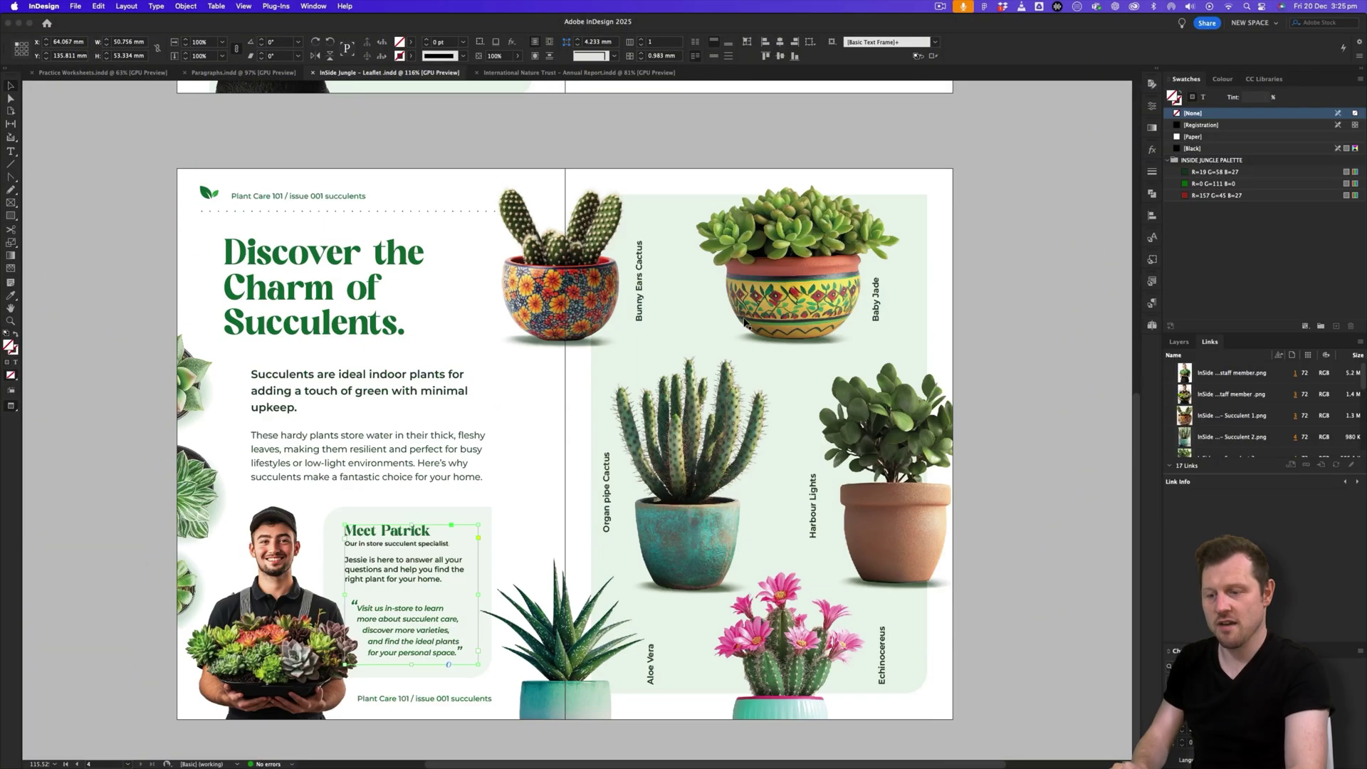
click(512, 72)
scroll(633, 289, down, 10)
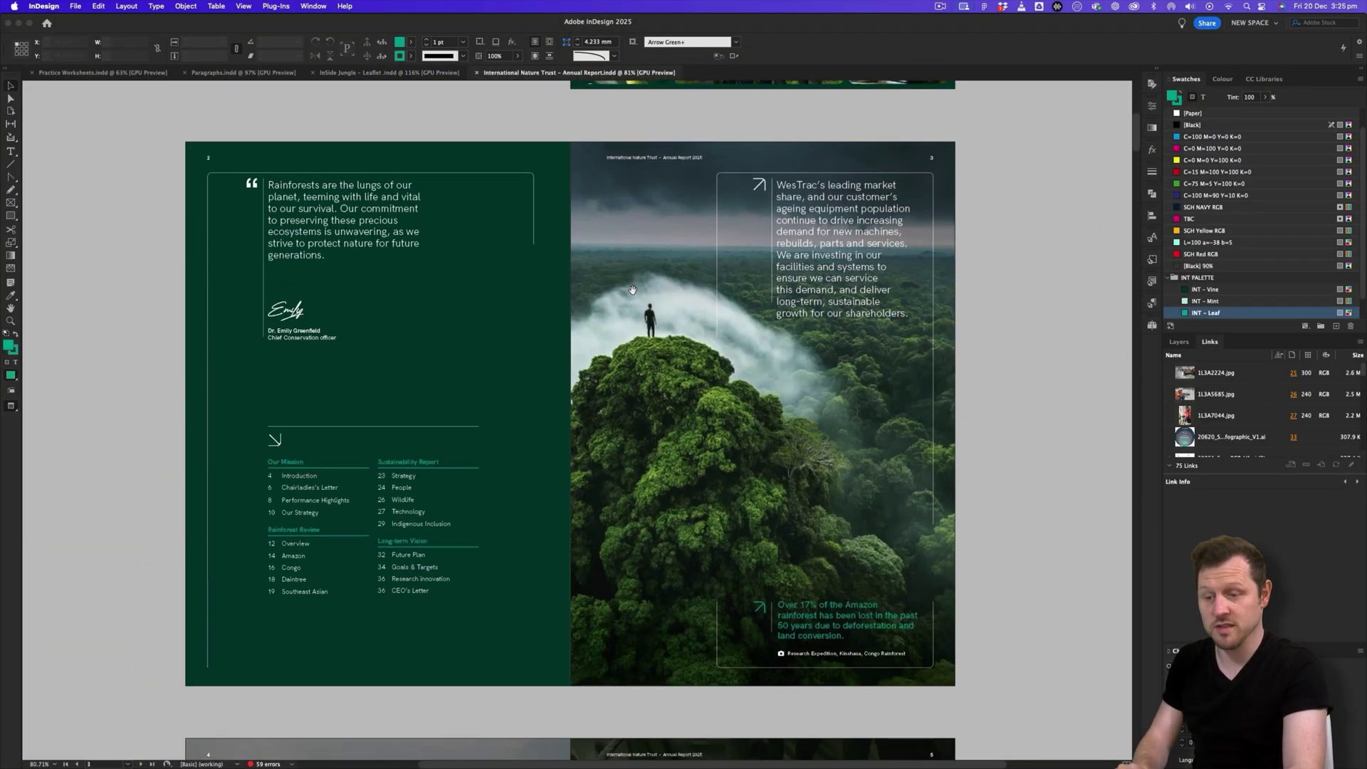
scroll(632, 290, down, 10)
click(378, 73)
scroll(482, 355, up, 10)
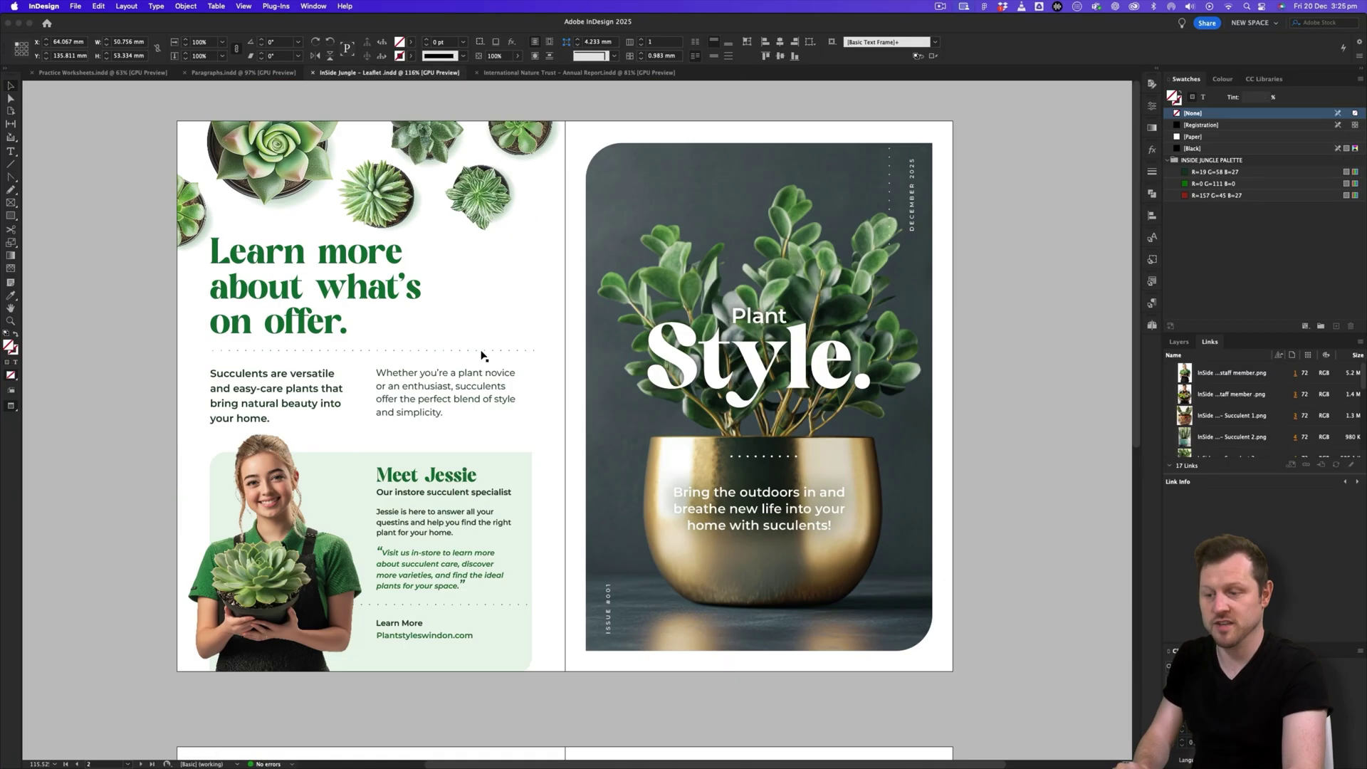
scroll(555, 448, down, 8)
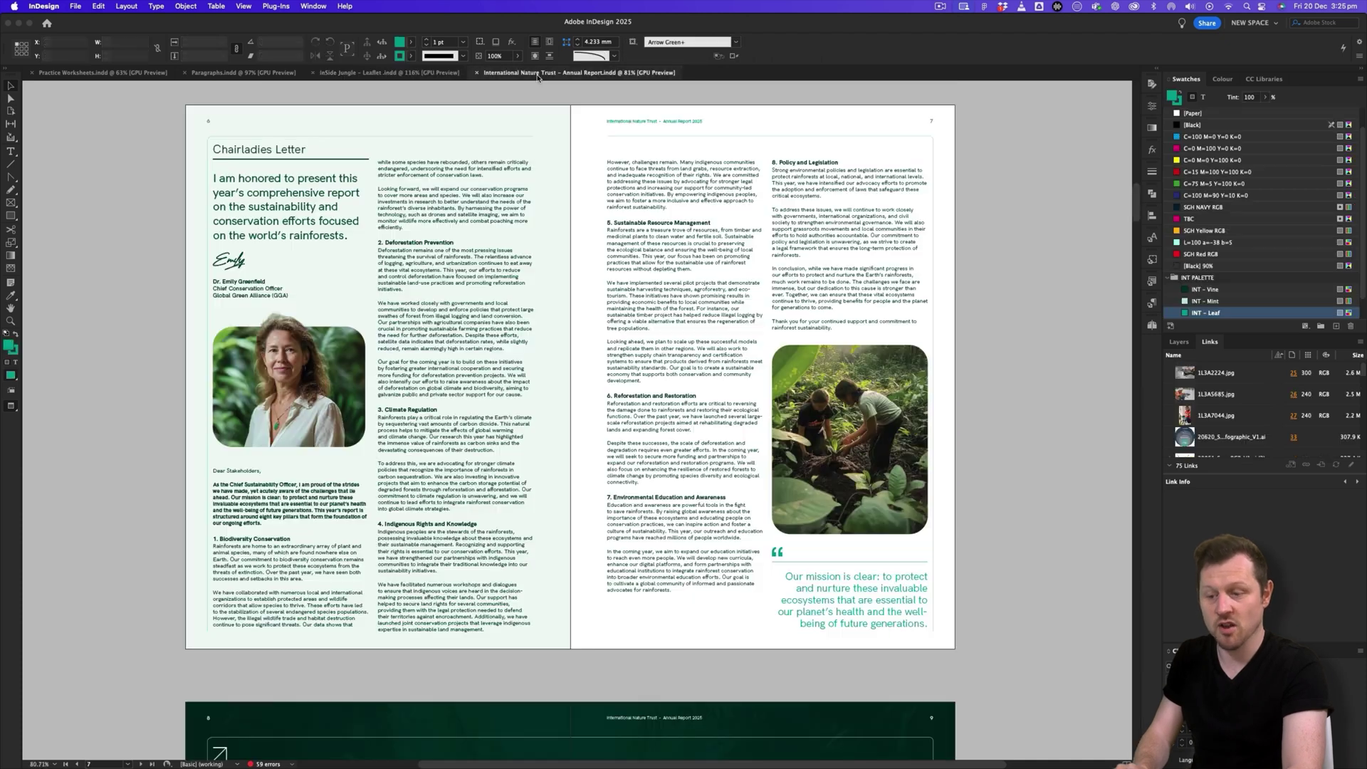
Step: Examine the paragraph layouts in the International Nature Trust annual report, from the Chairladies Letter through the Our Strategy spread
click(539, 73)
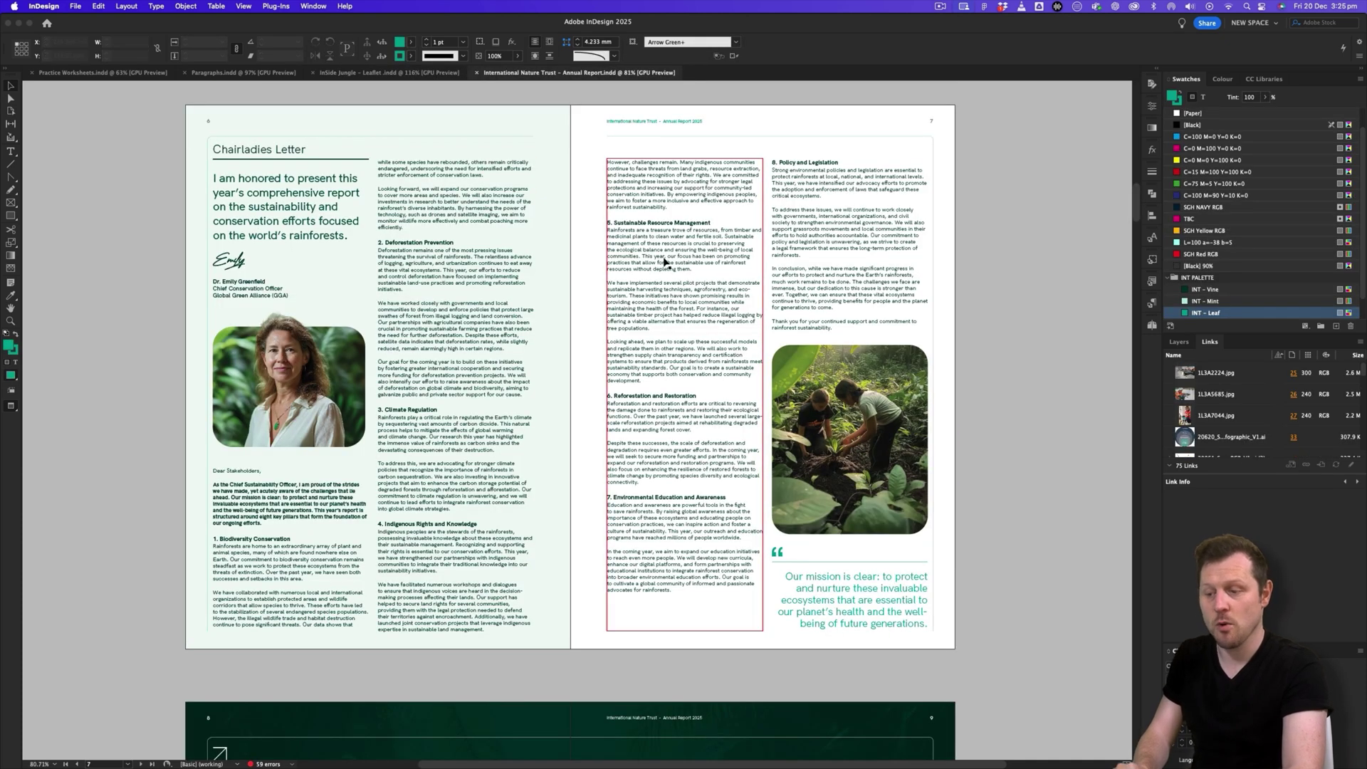
scroll(626, 358, down, 15)
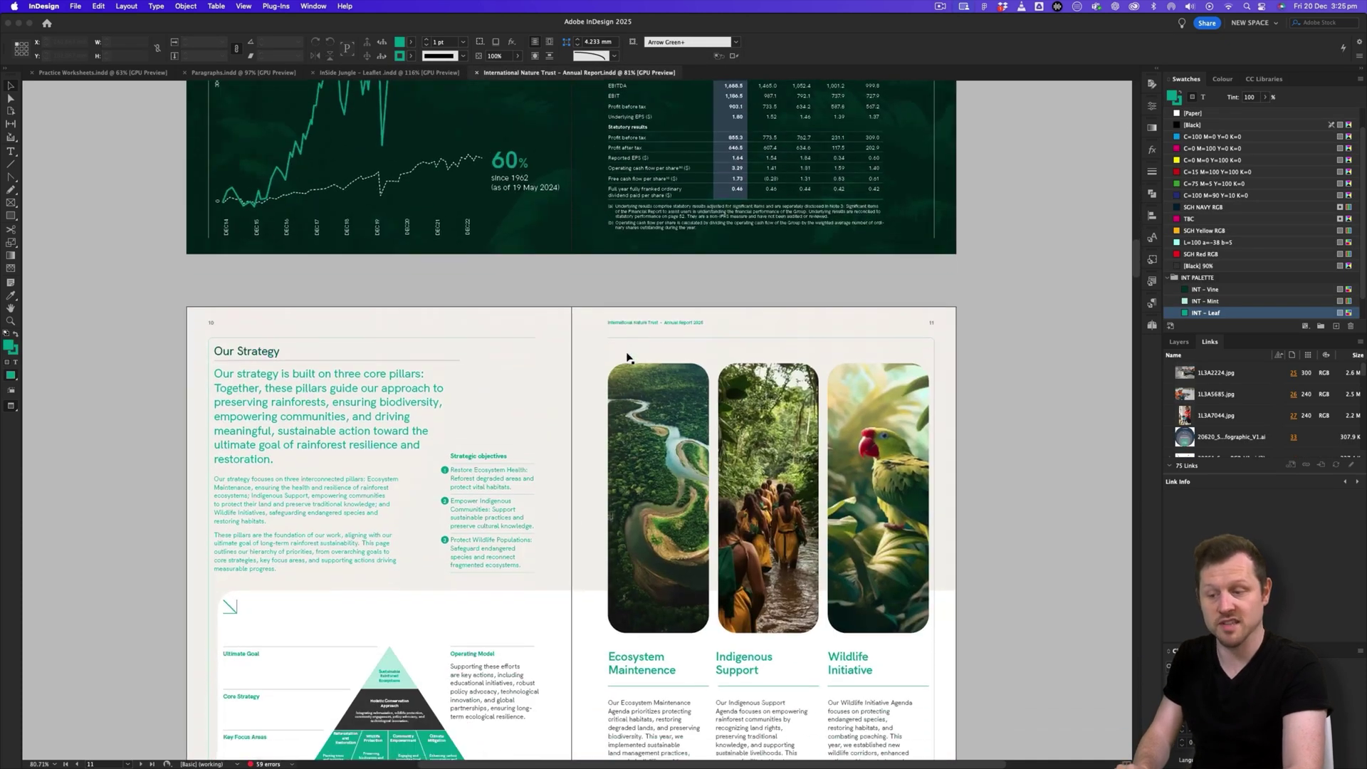
scroll(626, 358, down, 3)
scroll(627, 357, down, 15)
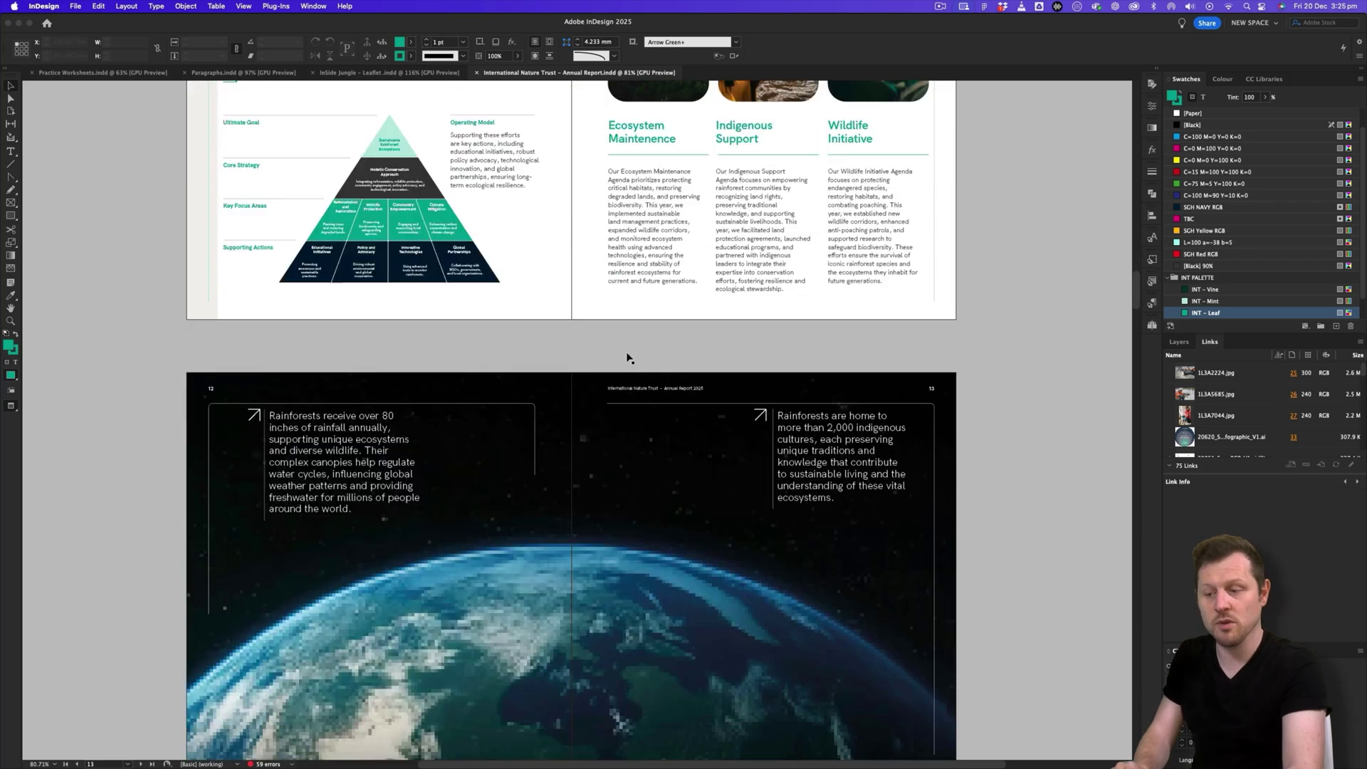
scroll(626, 358, down, 3)
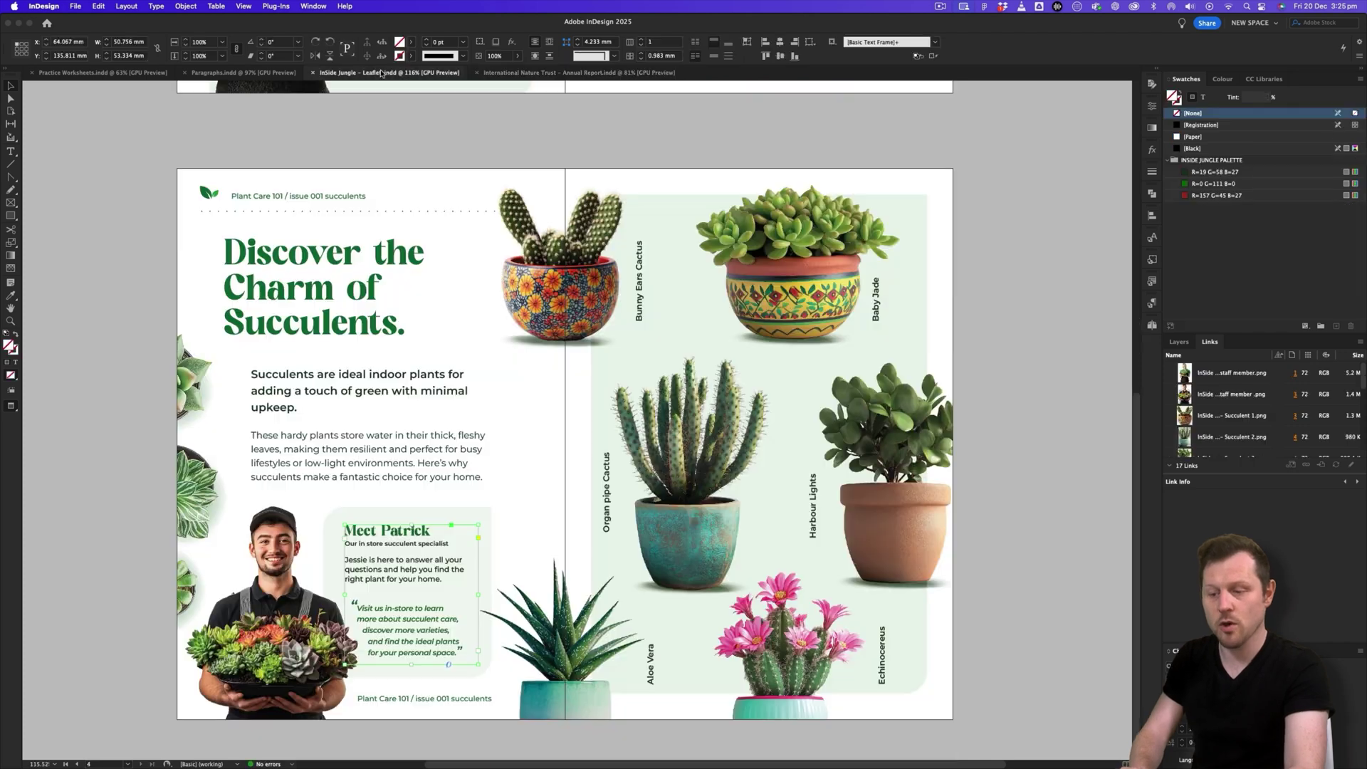
Step: Compare the leaflet's text layouts with the body text and quote on the annual report's Amazon Rainforest spread
click(376, 74)
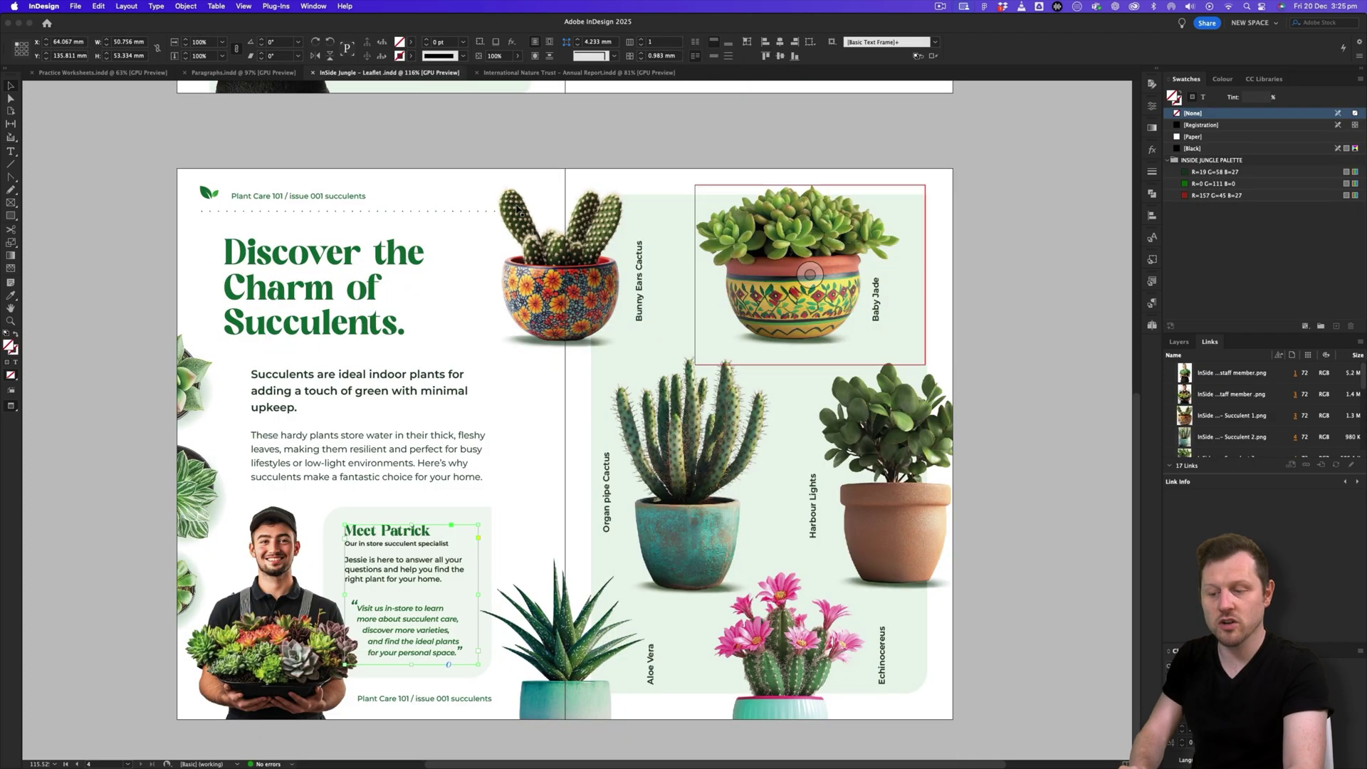
scroll(619, 403, up, 10)
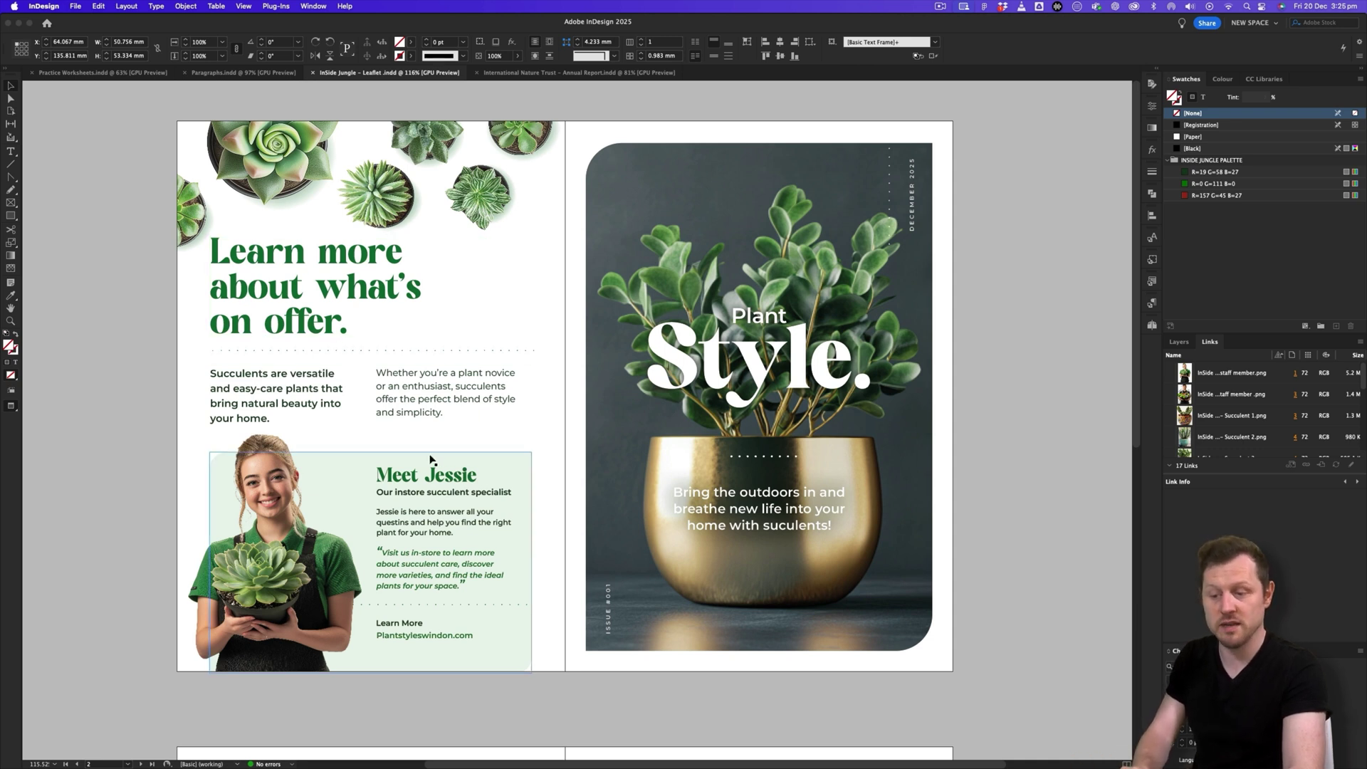
scroll(430, 428, down, 10)
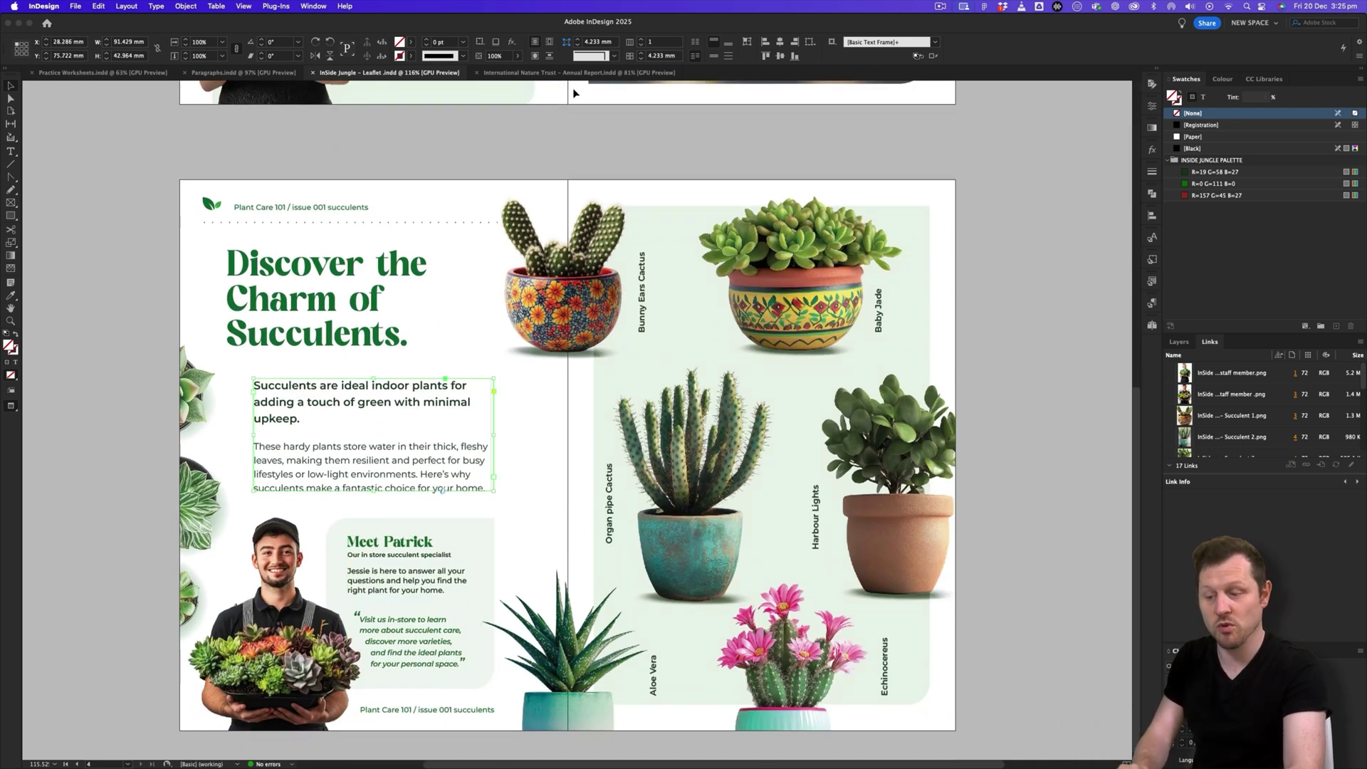
click(577, 72)
click(841, 302)
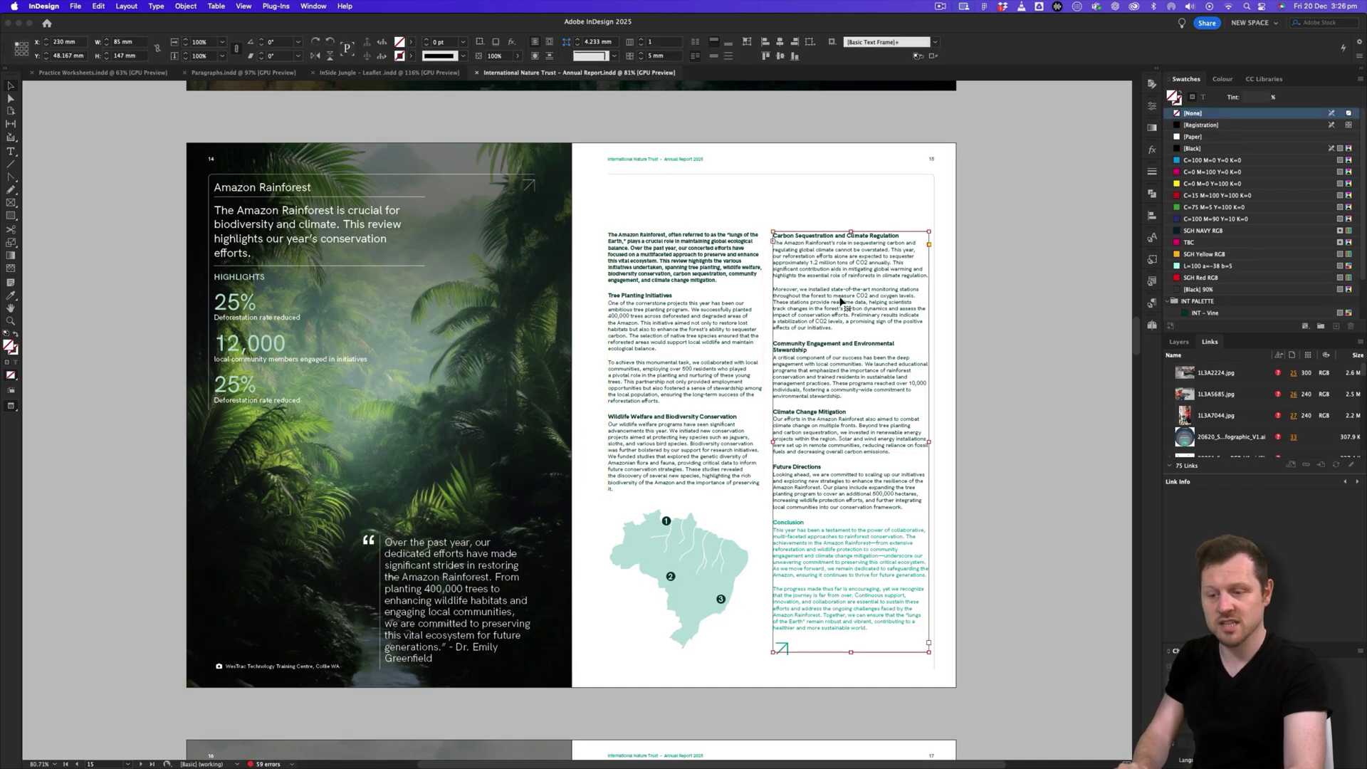
click(447, 558)
click(220, 73)
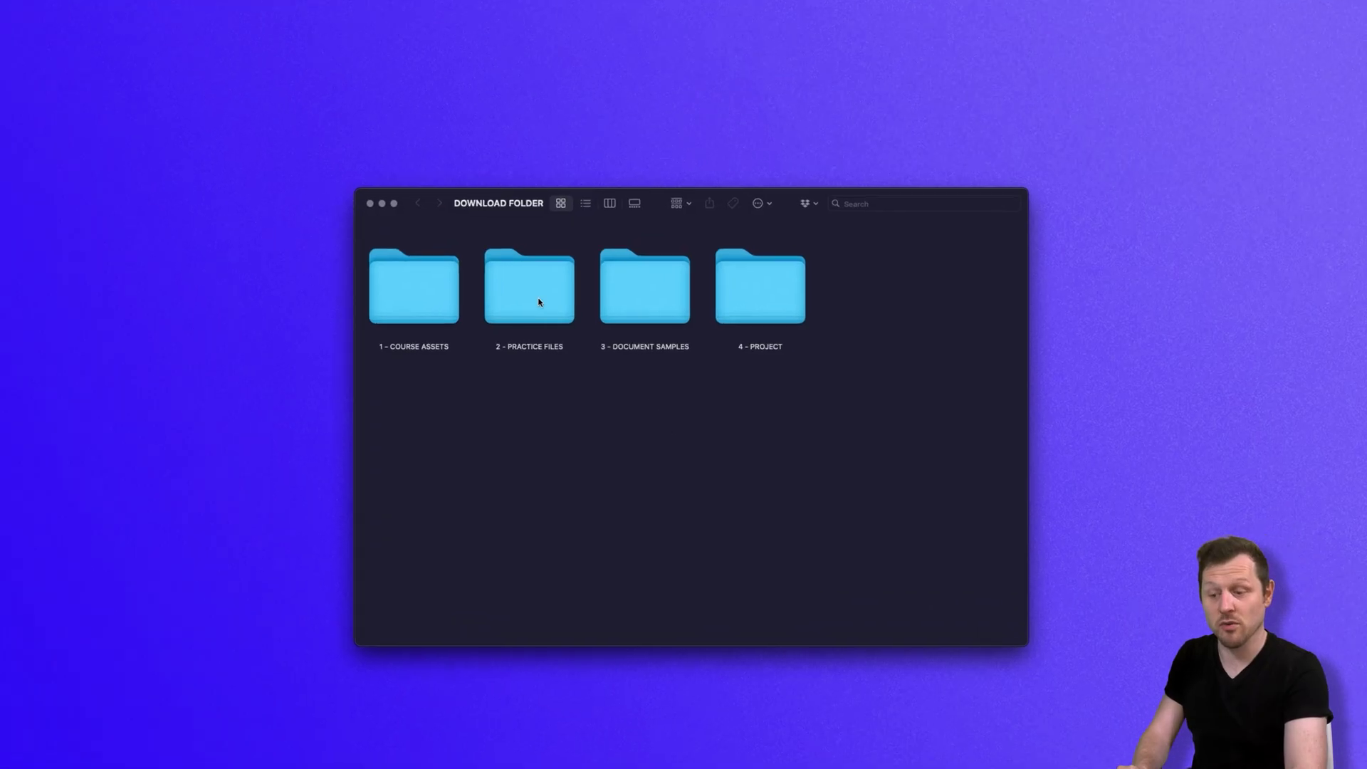
Step: Switch to Finder, open Practice Worksheets.indd from the 2 - PRACTICE FILES folder, and go to its worksheet overview page
click(567, 323)
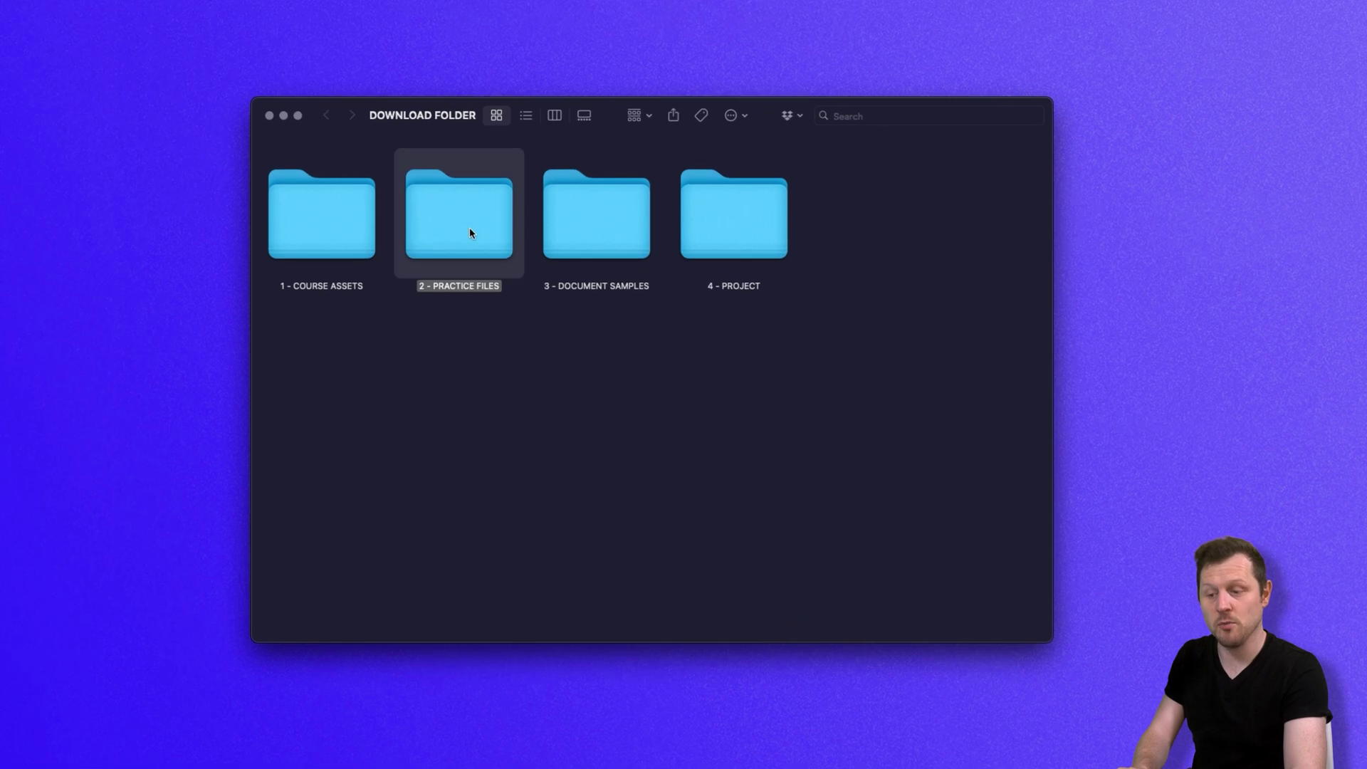
double_click(469, 208)
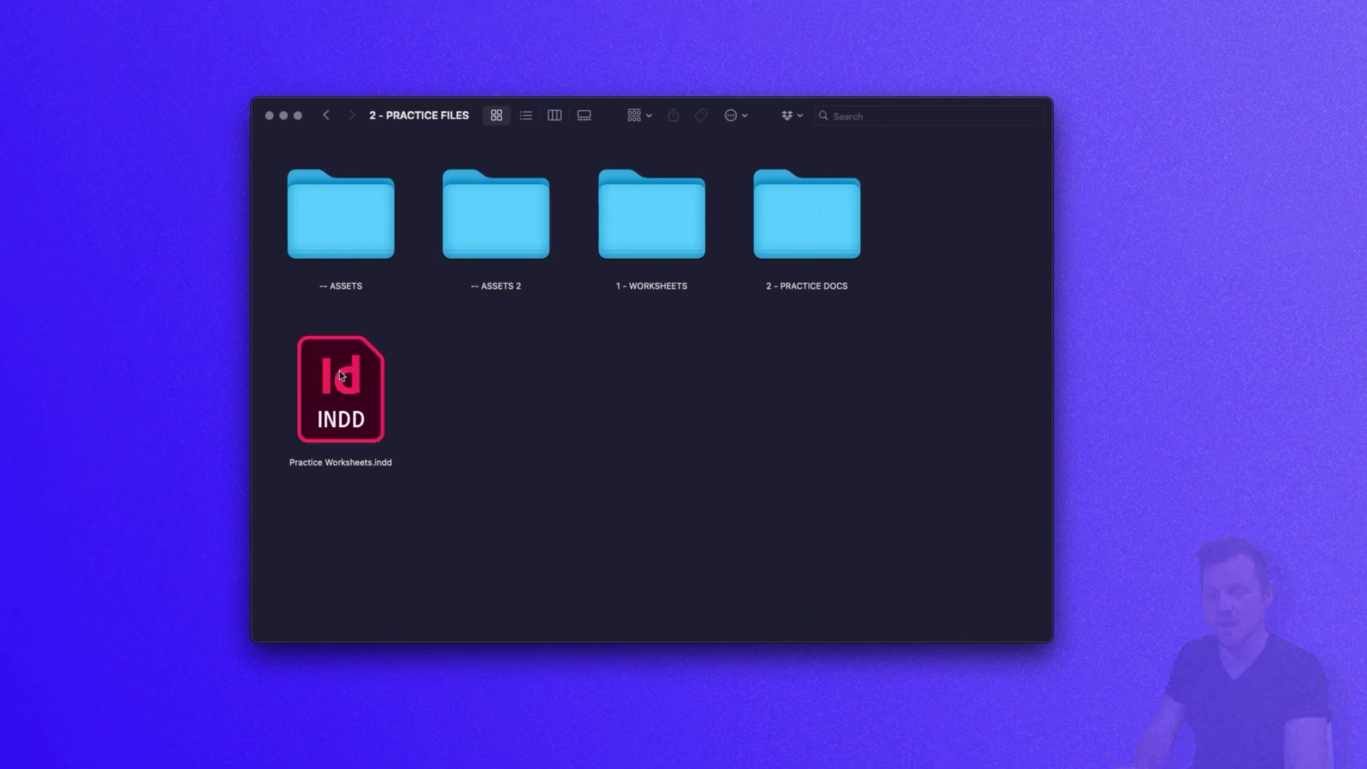
click(317, 398)
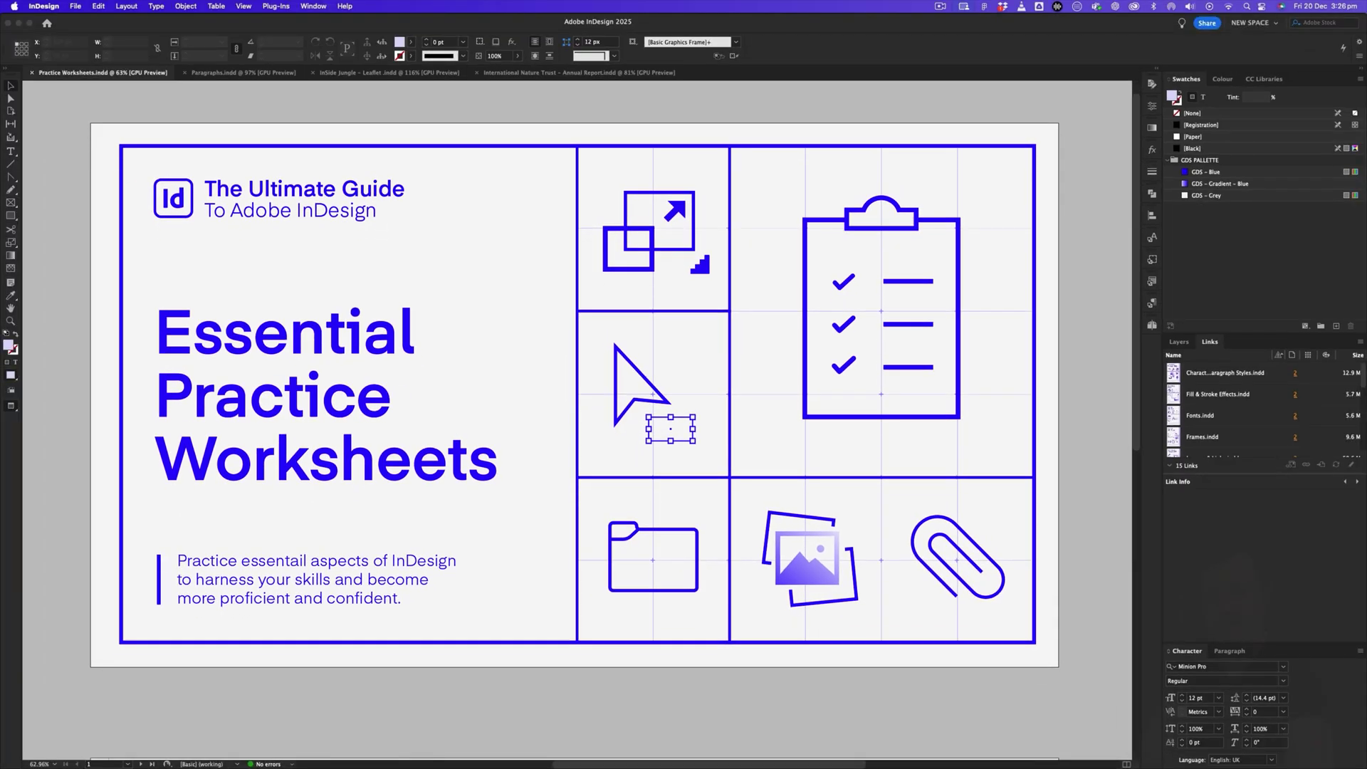
scroll(569, 420, down, 10)
scroll(511, 189, down, 4)
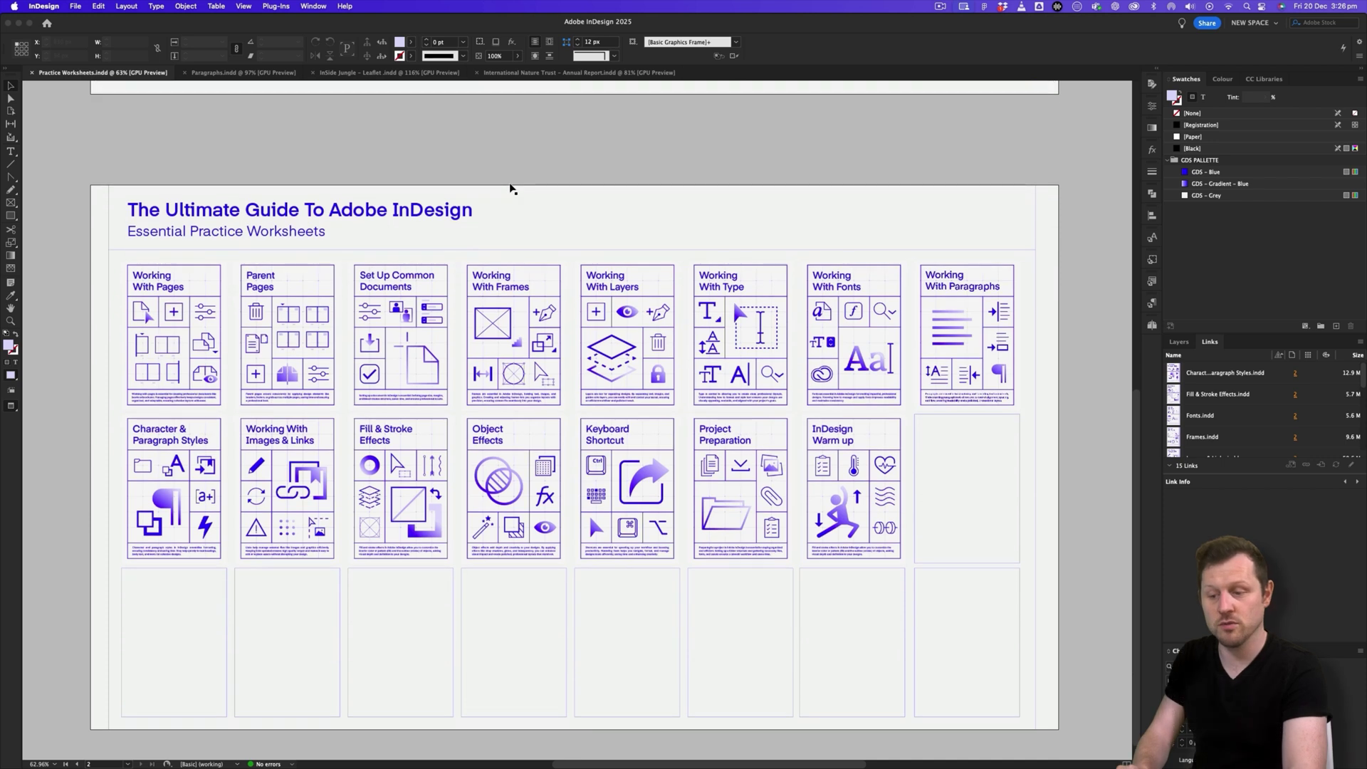
Step: Open the linked Paragraphs.indd original from the Working With Paragraphs worksheet and fit its first spread in the window
click(947, 328)
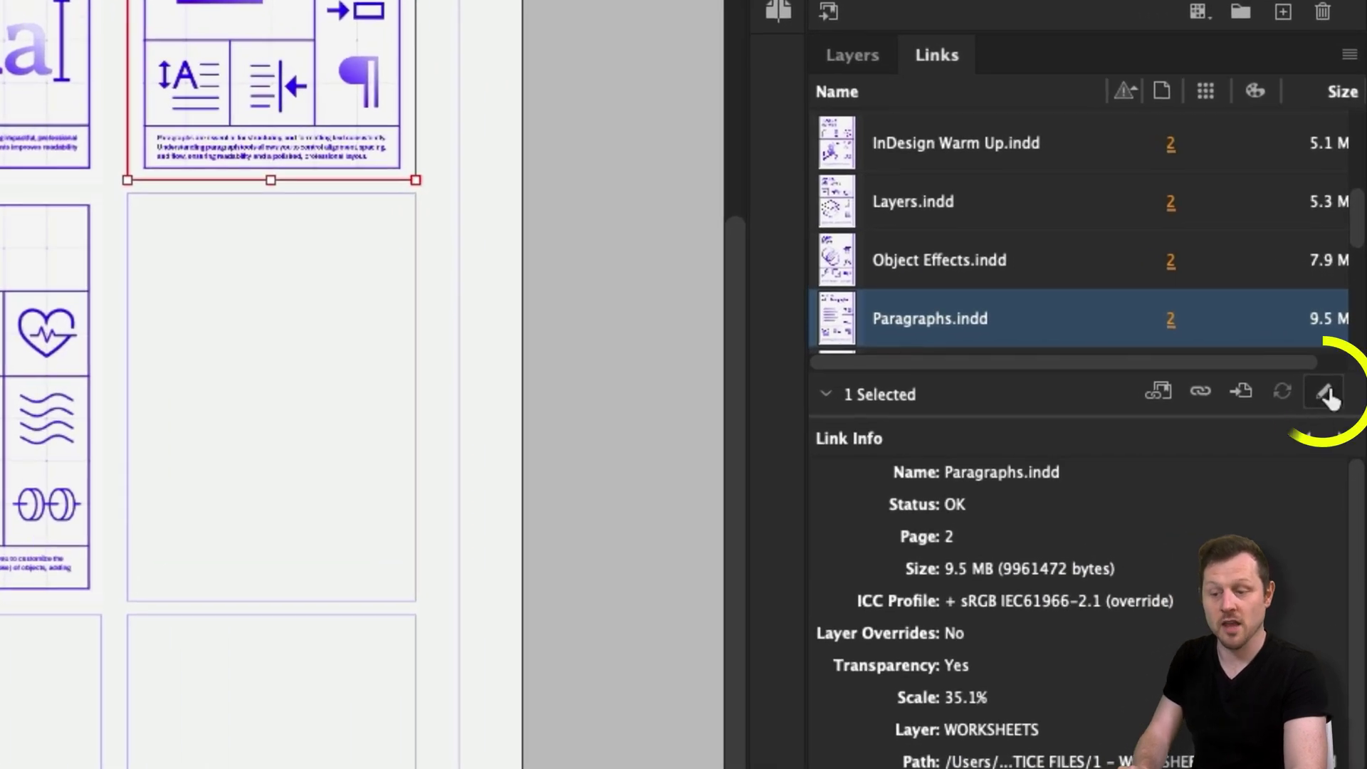
click(1321, 396)
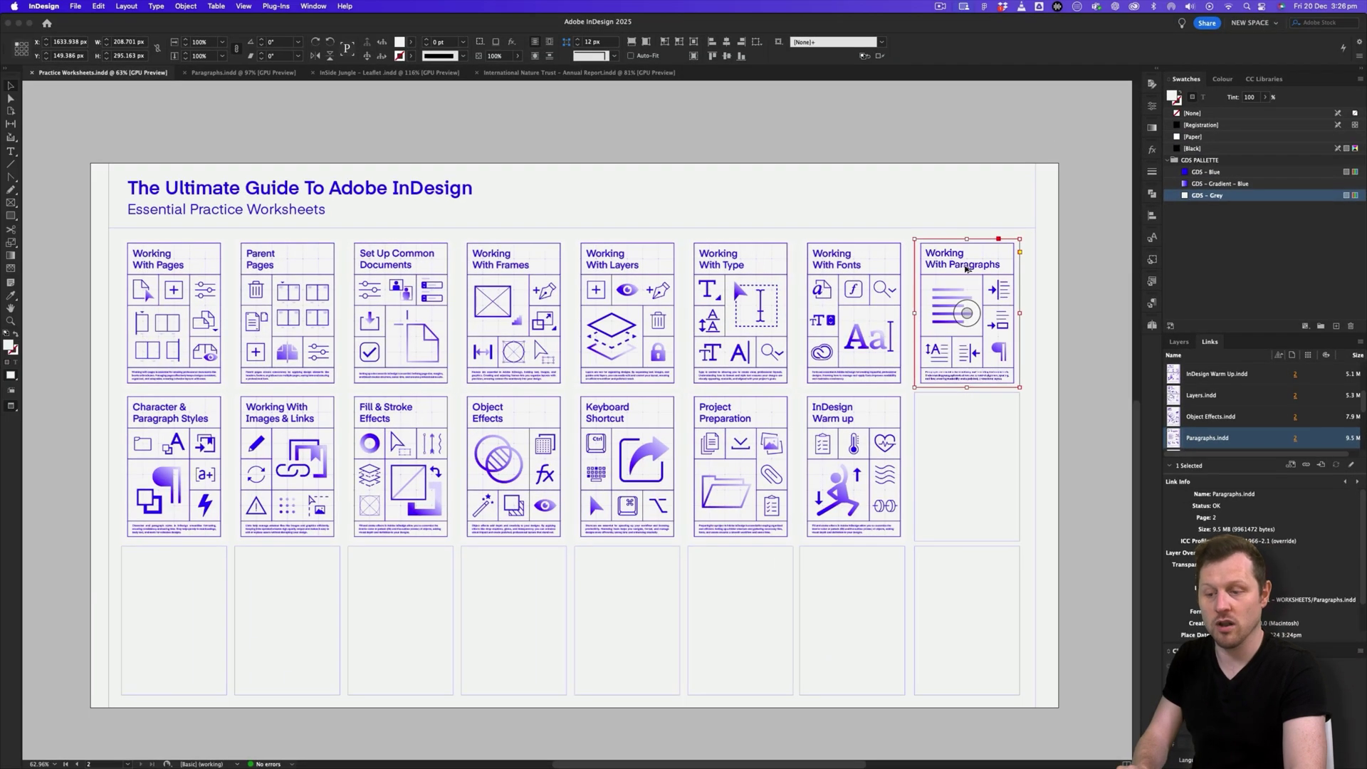
alt+double_click(966, 269)
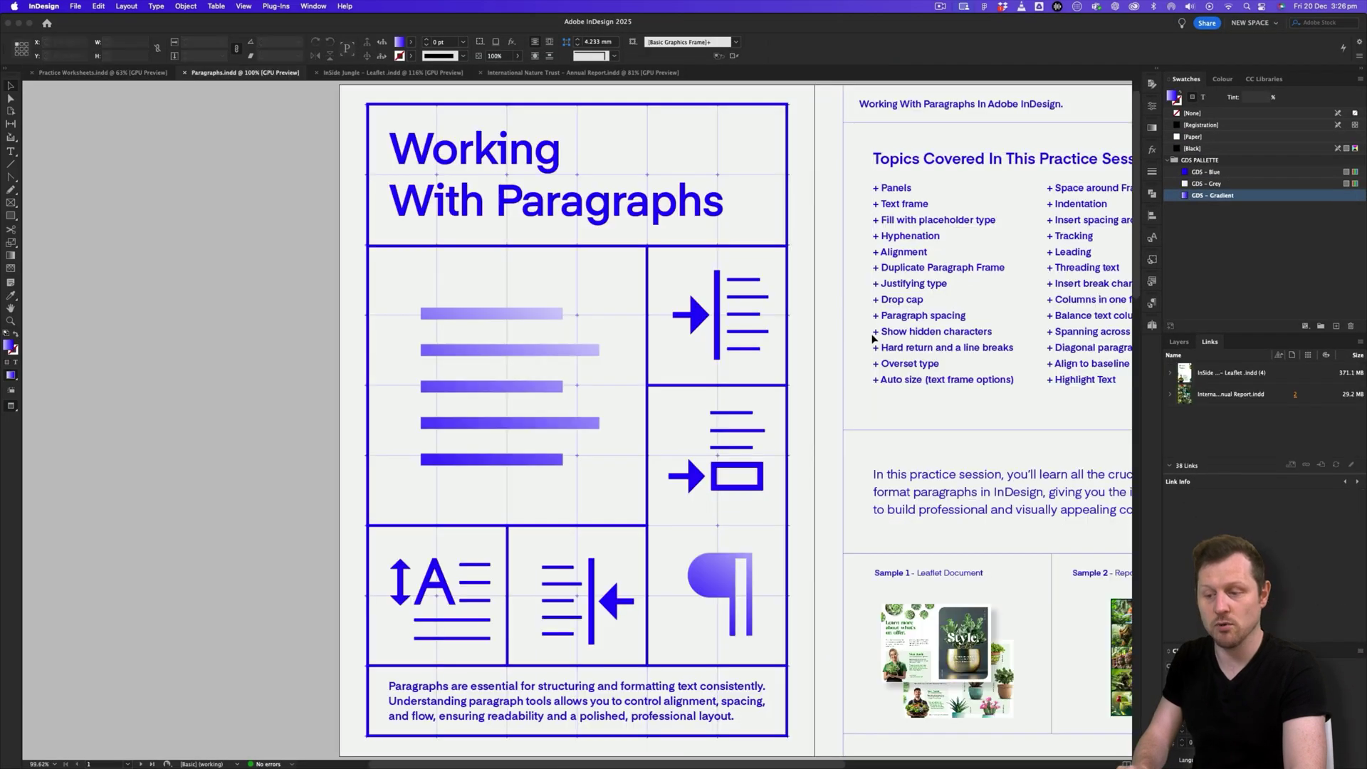
key(super+alt+0)
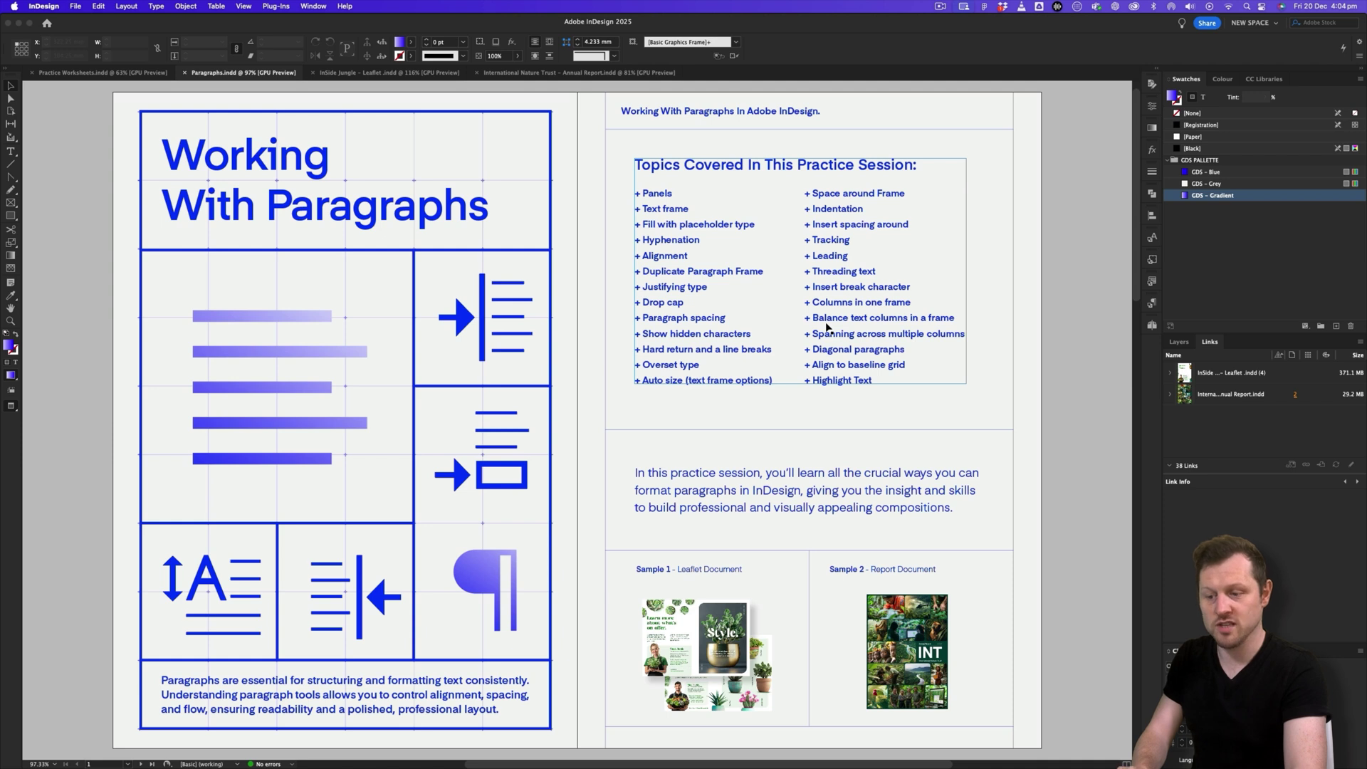
Step: Examine the topics list and Overview examples in Paragraphs.indd, then the Paragraph Frame area on the Hands On spread
scroll(774, 345, down, 20)
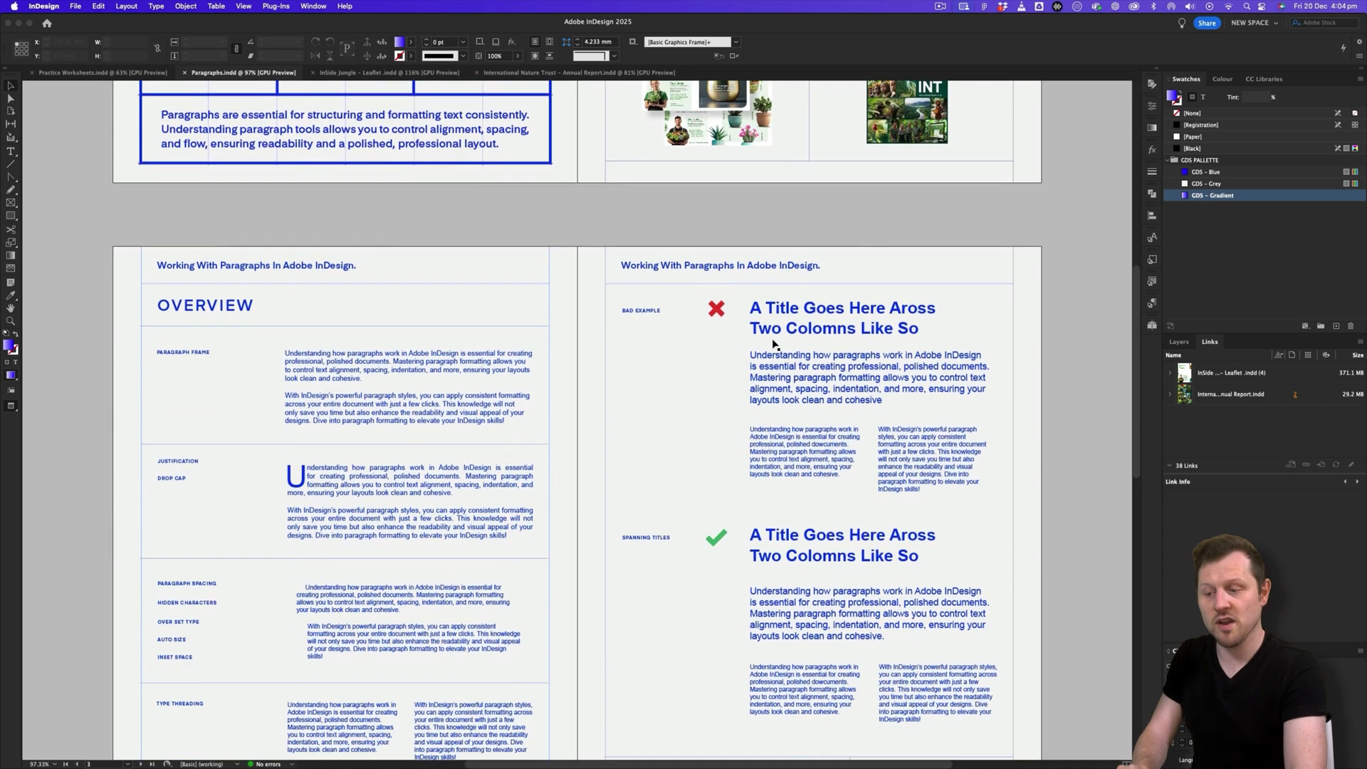
scroll(774, 345, up, 20)
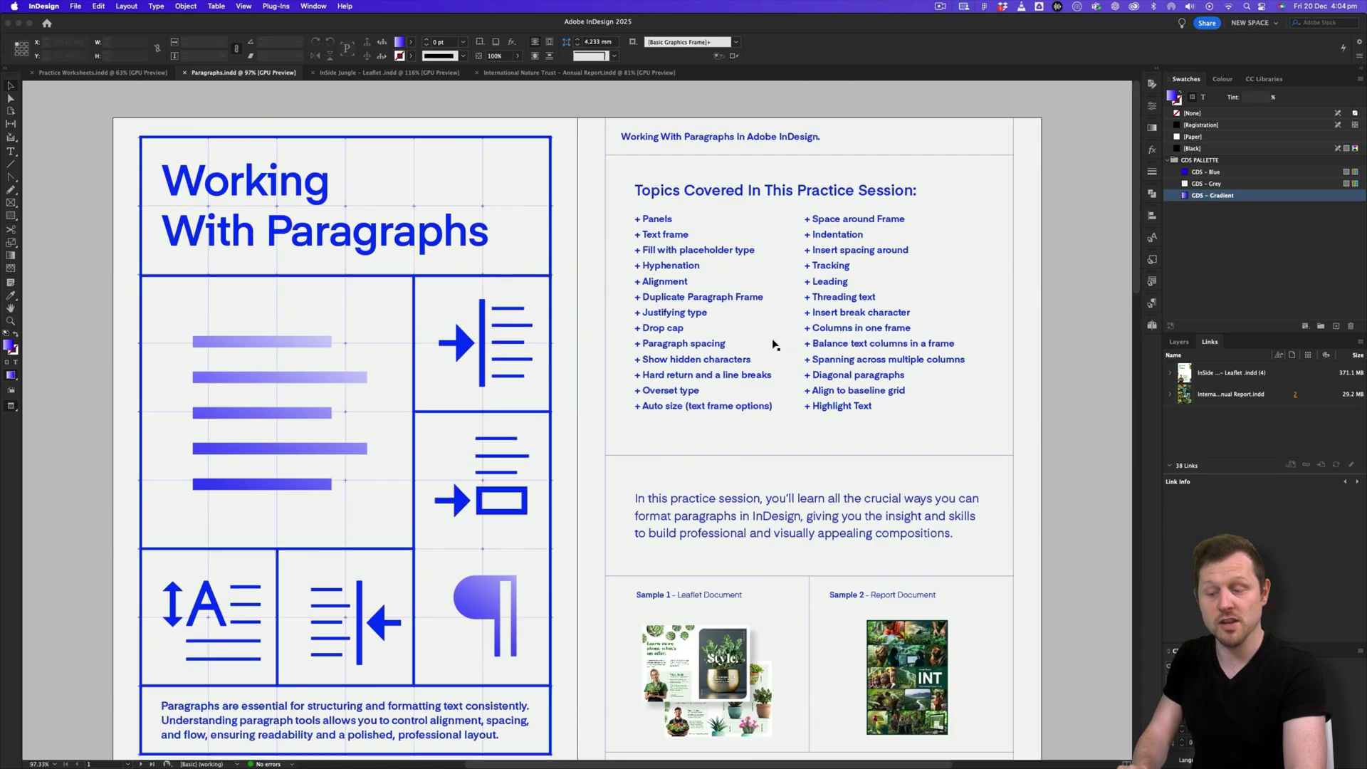
scroll(741, 347, down, 20)
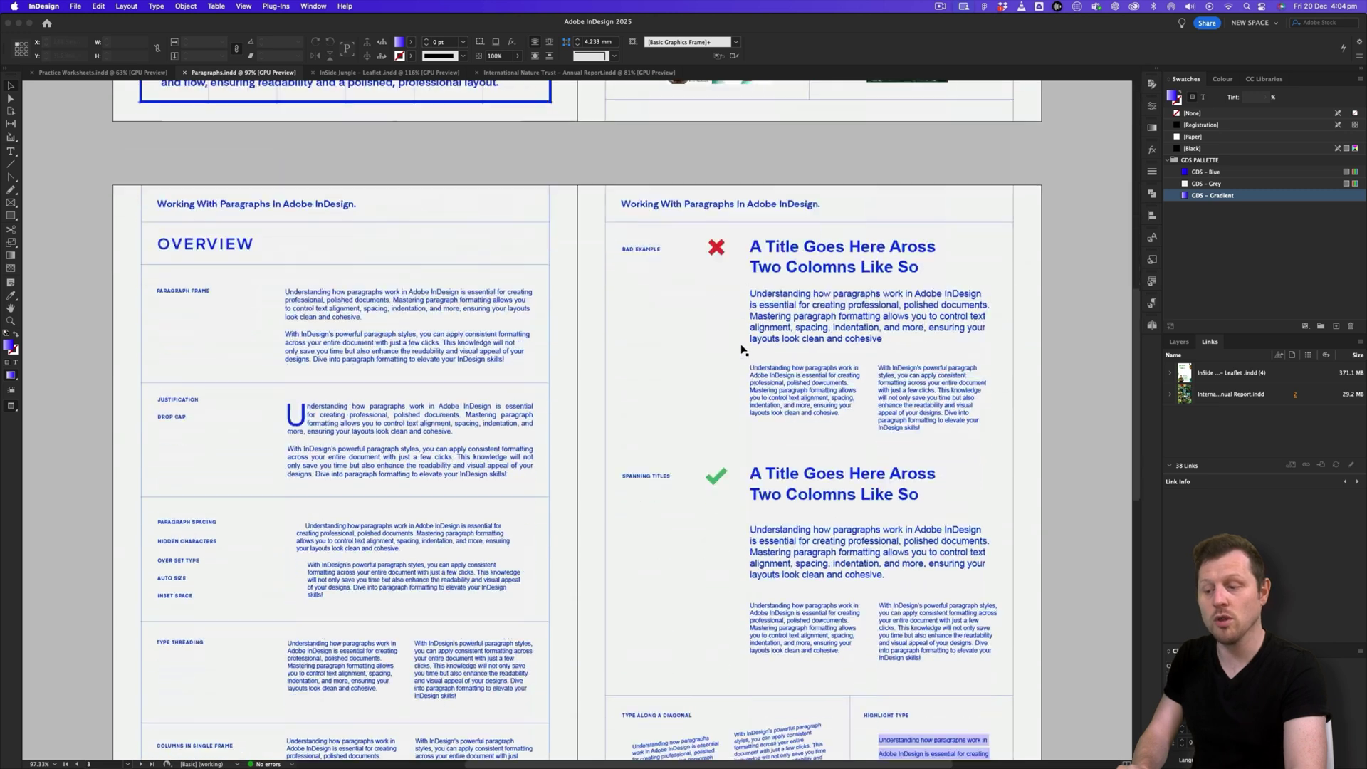
scroll(599, 287, down, 1)
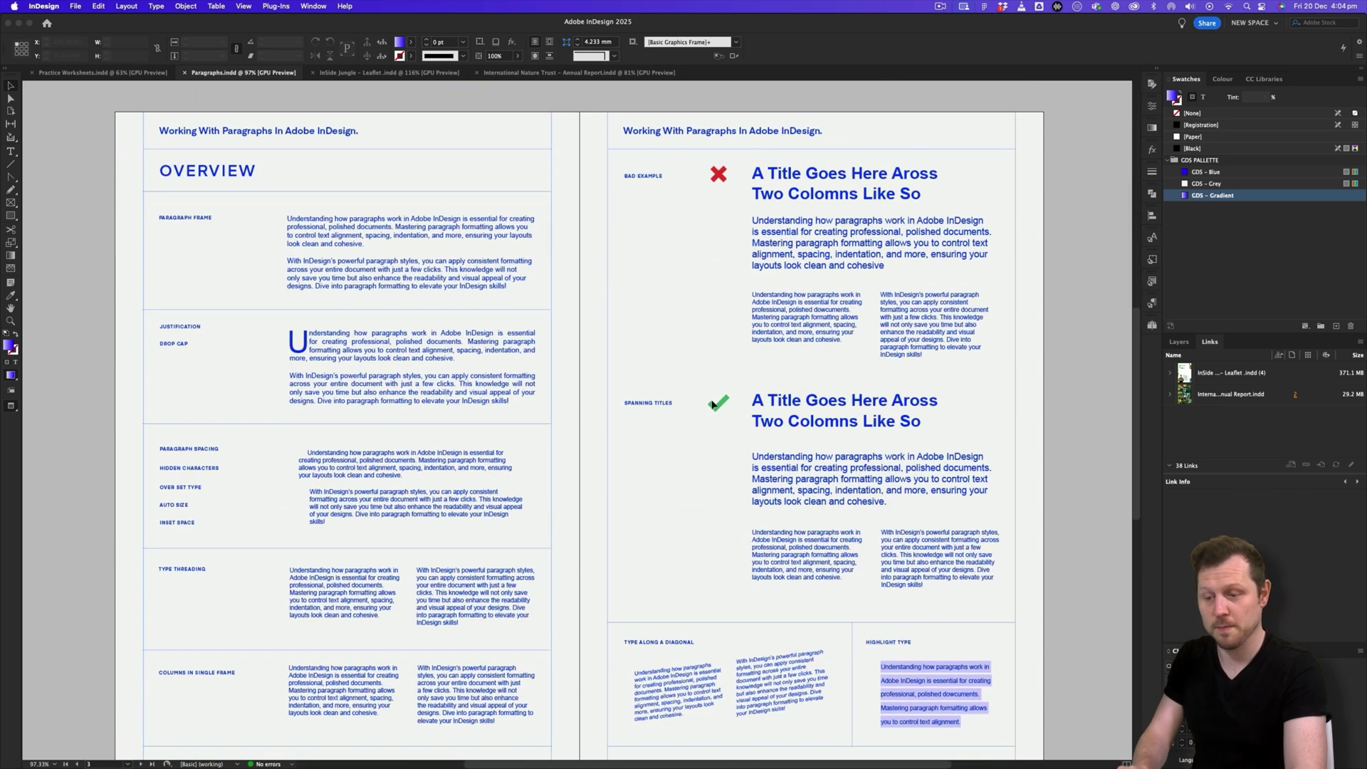
scroll(708, 400, down, 2)
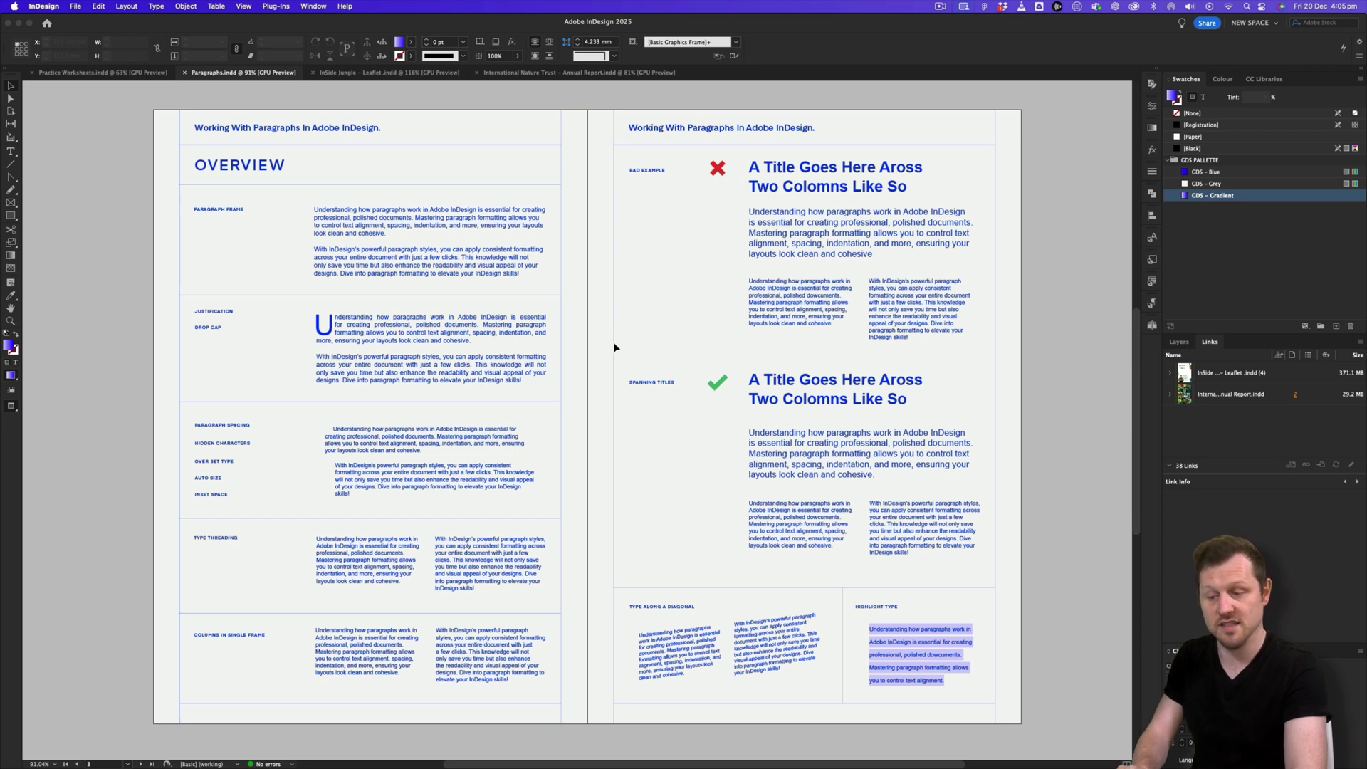
scroll(615, 347, down, 10)
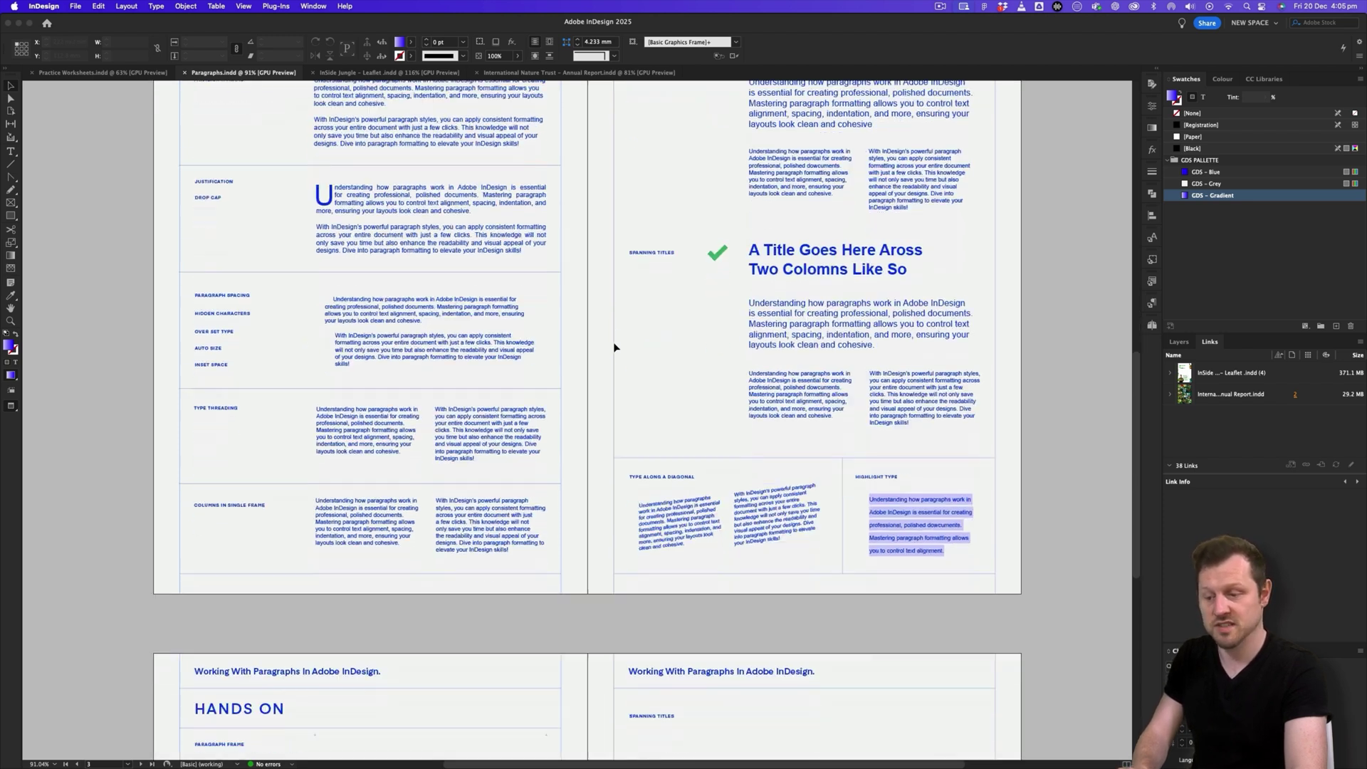
key(z)
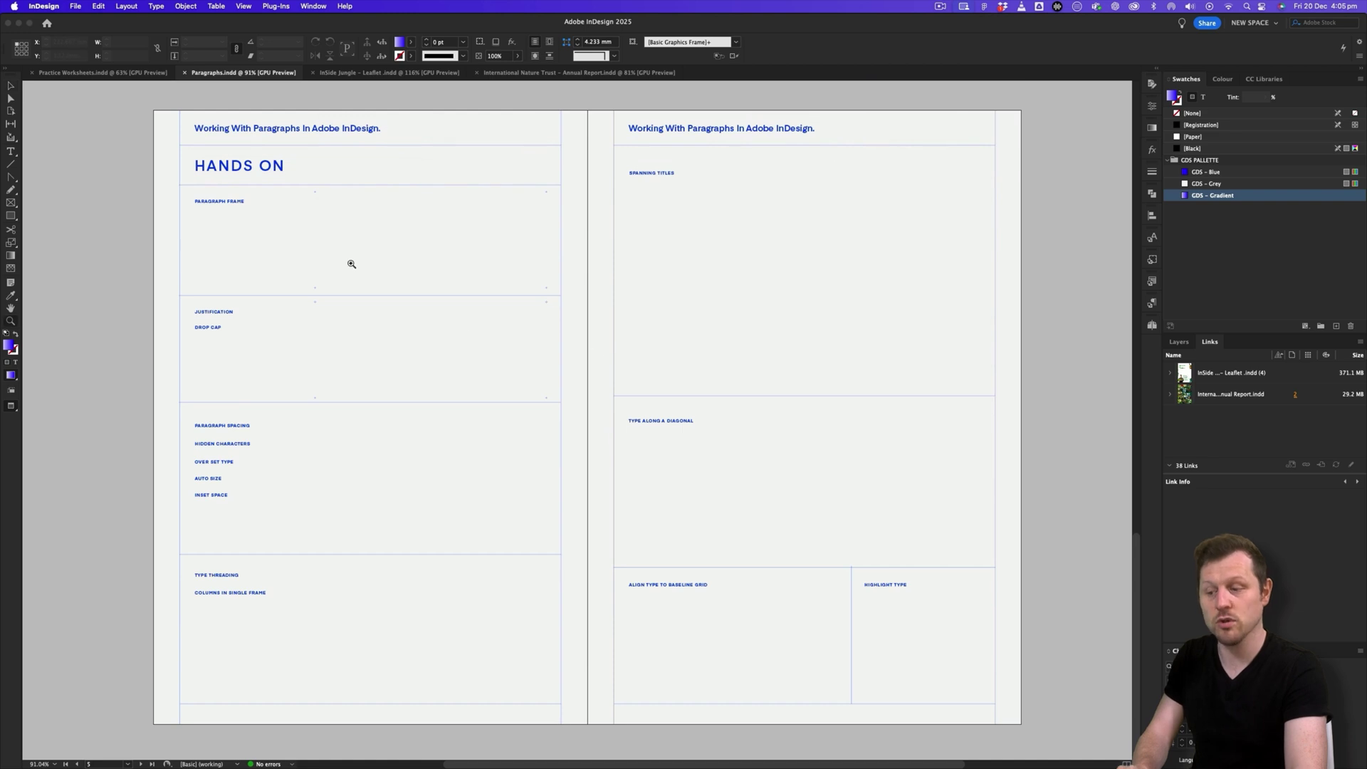
click(285, 265)
drag(418, 240, 498, 404)
key(v)
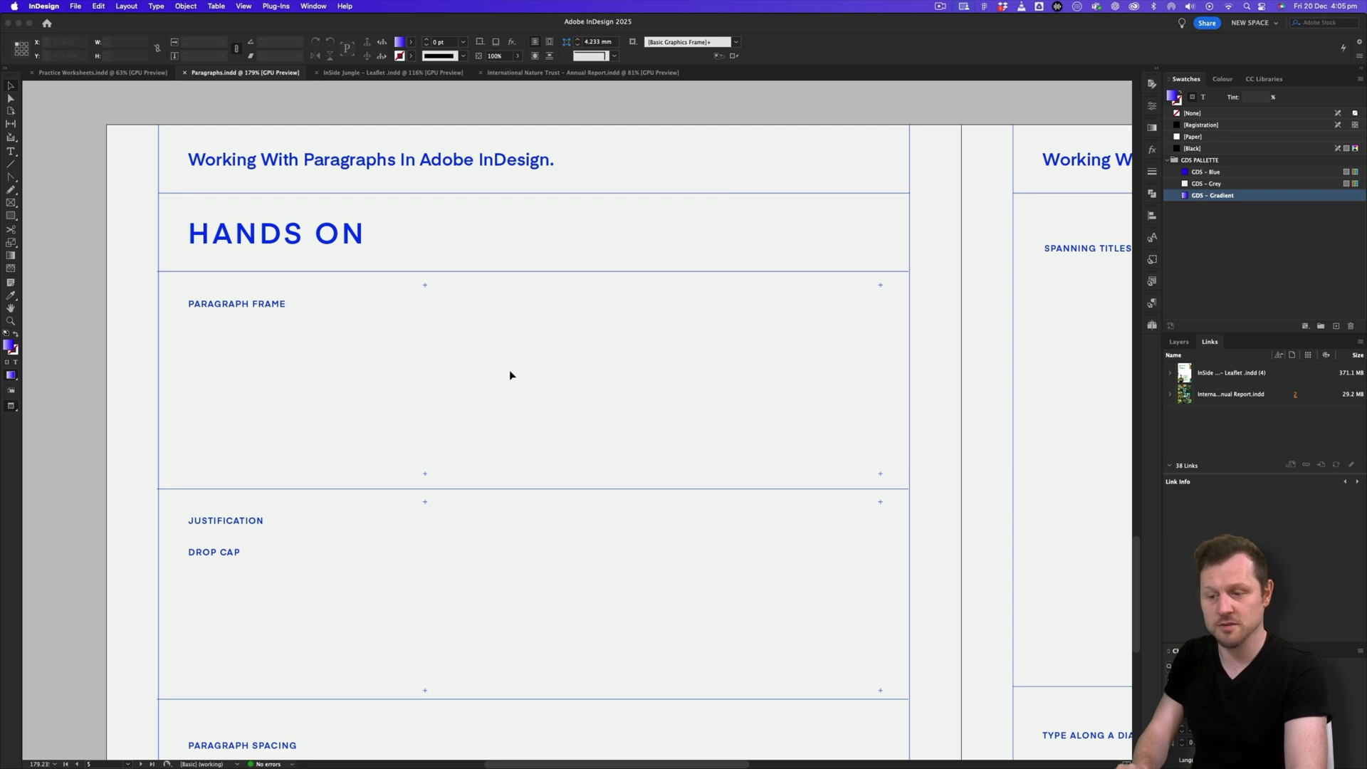
Step: Float the Paragraph panel over the page beside the Paragraph Frame area and check its entry among the Type & Tables panels
click(1221, 651)
drag(1221, 603, 874, 246)
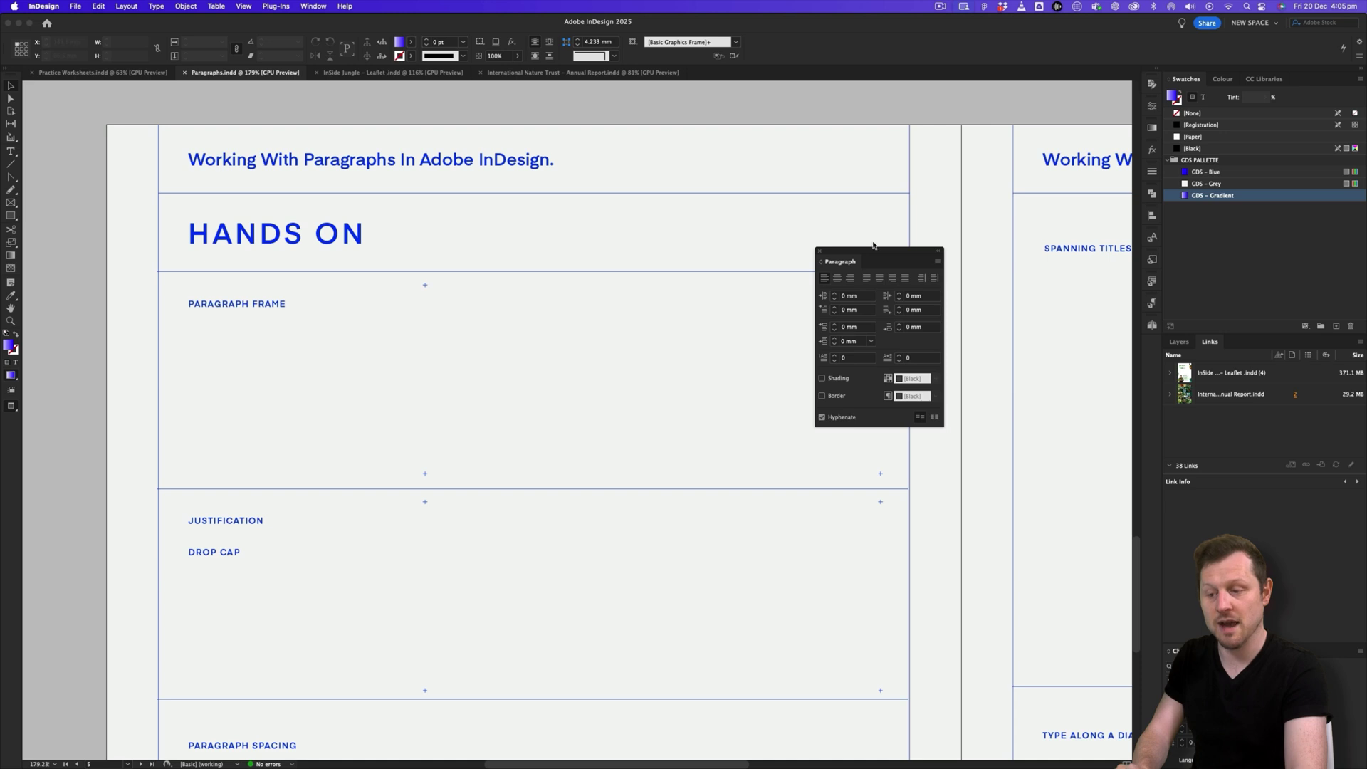
click(315, 7)
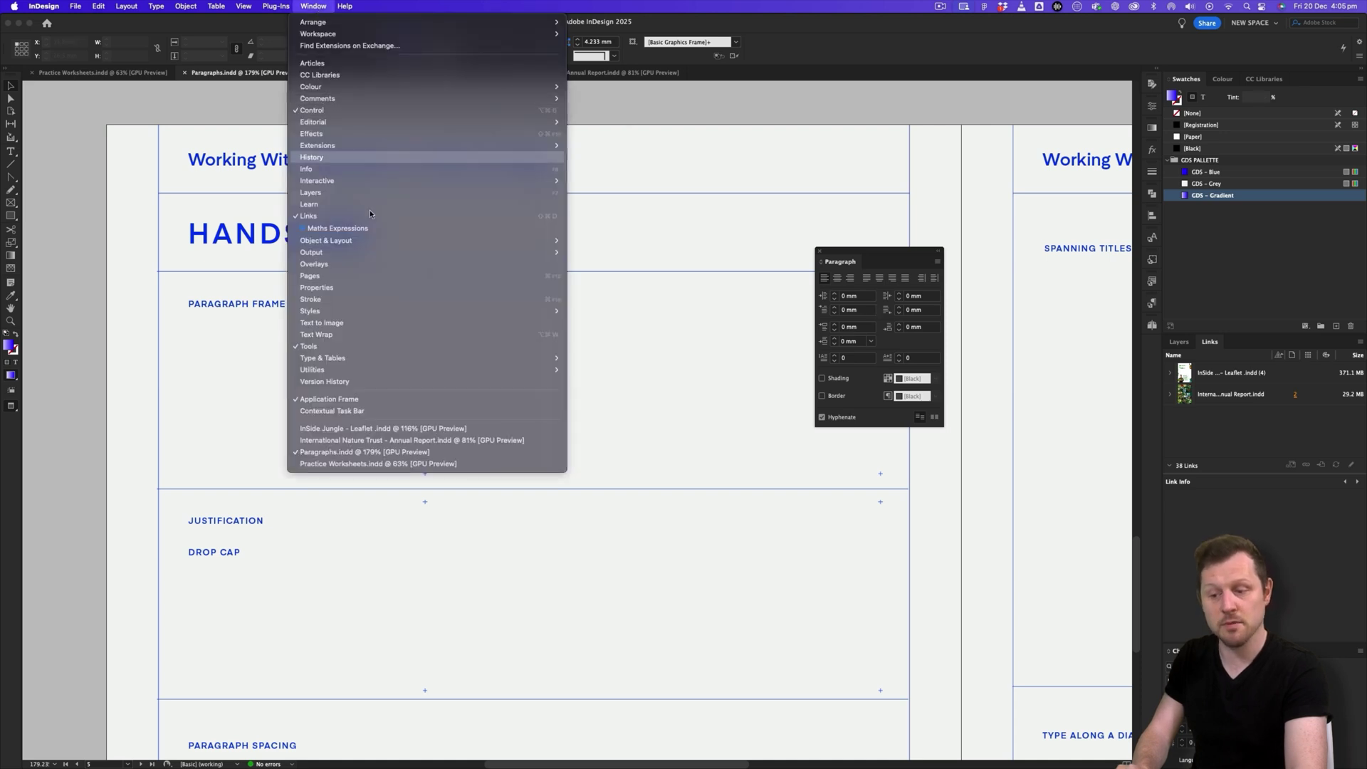
mouse_move(408, 311)
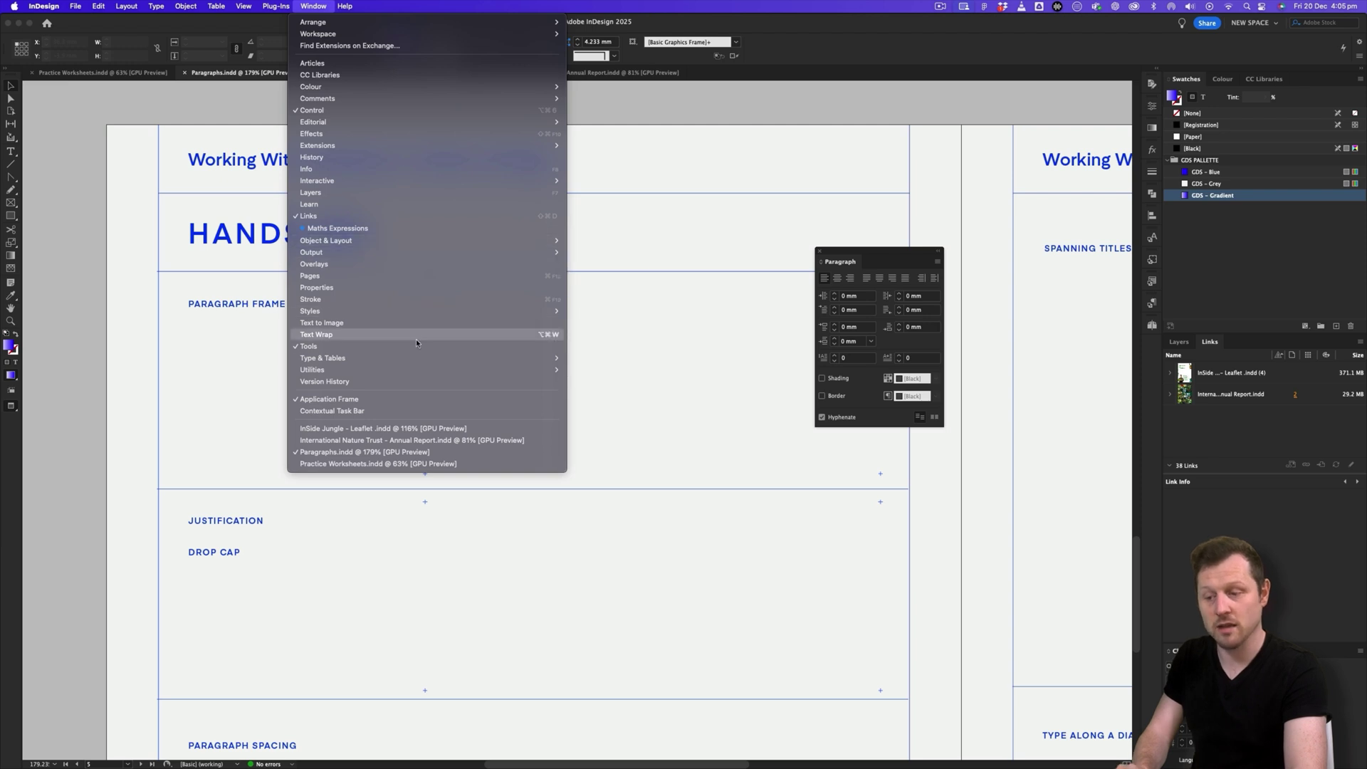
mouse_move(441, 357)
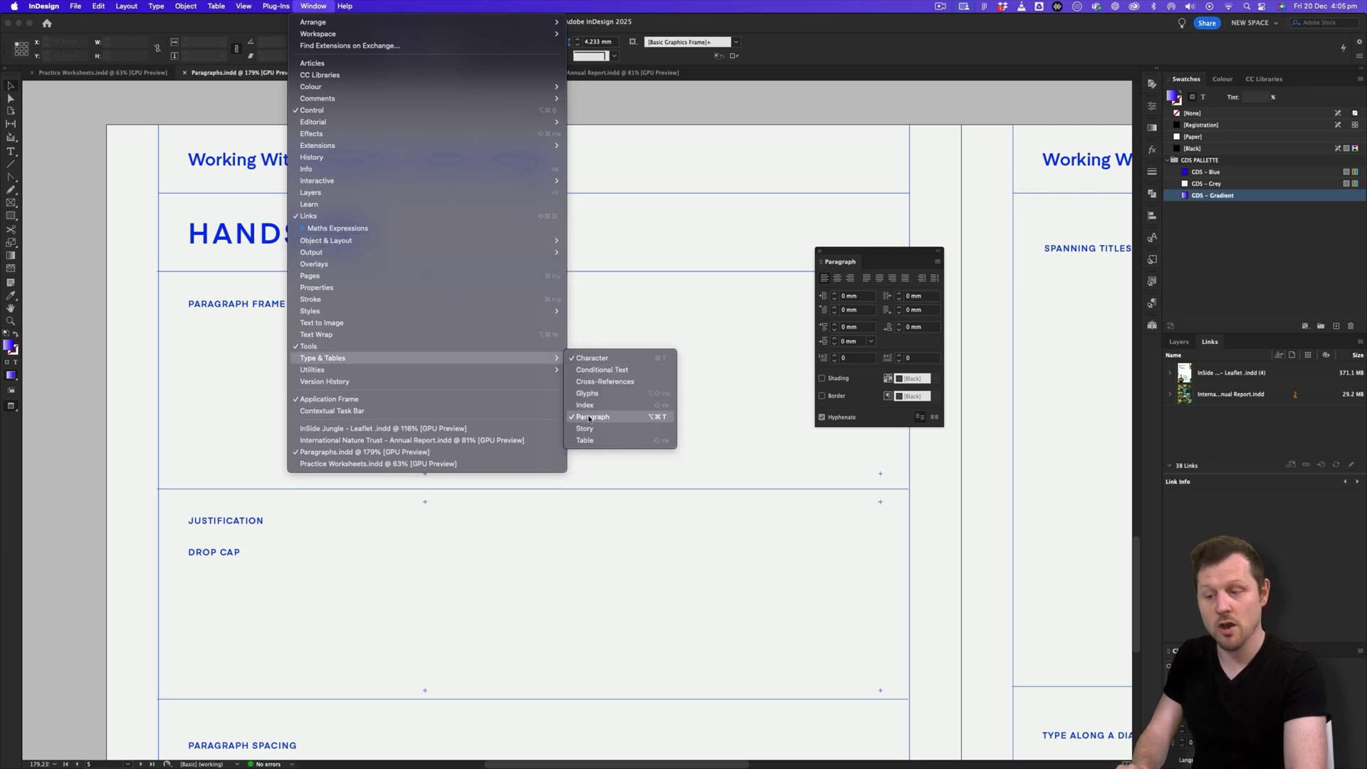
click(663, 98)
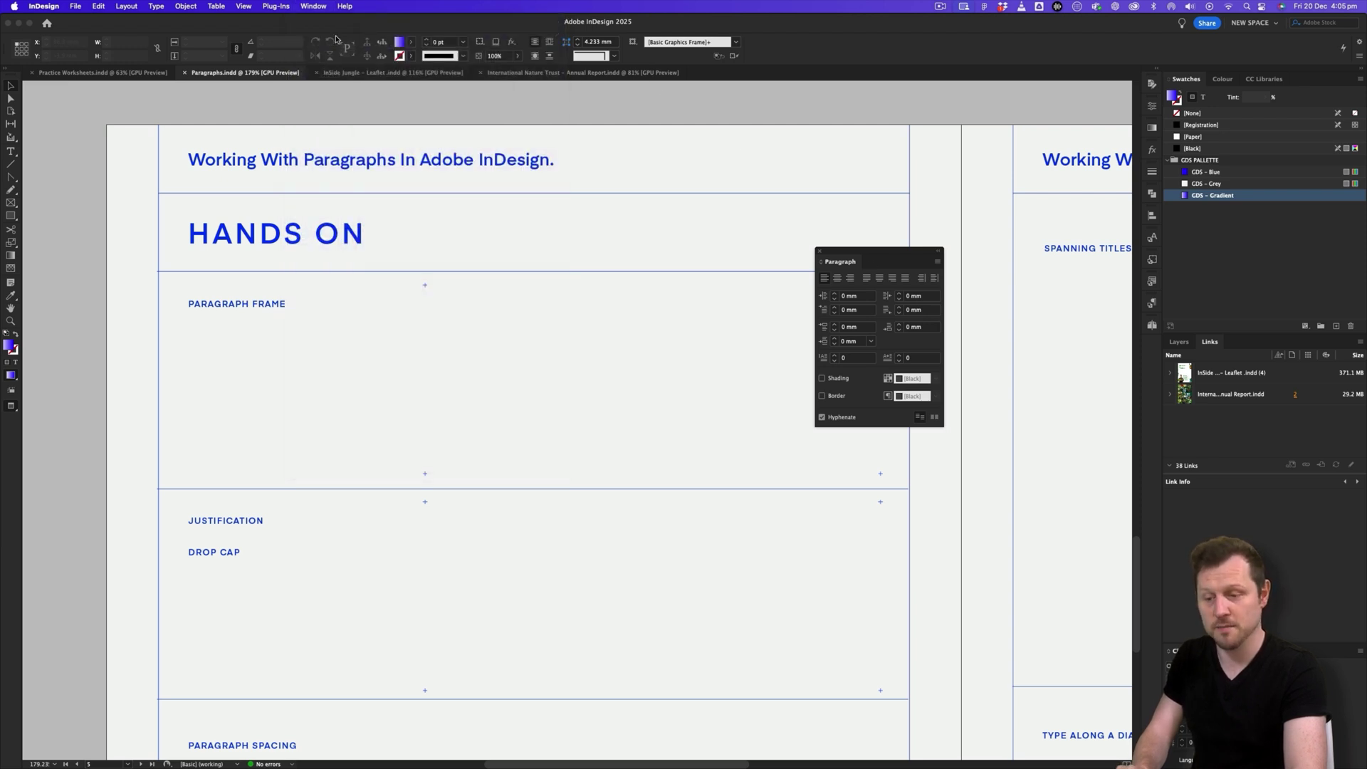
Step: Dock the floating Paragraph panel back beside the Character panel, clear of the Paragraph Frame area
drag(856, 268, 1224, 657)
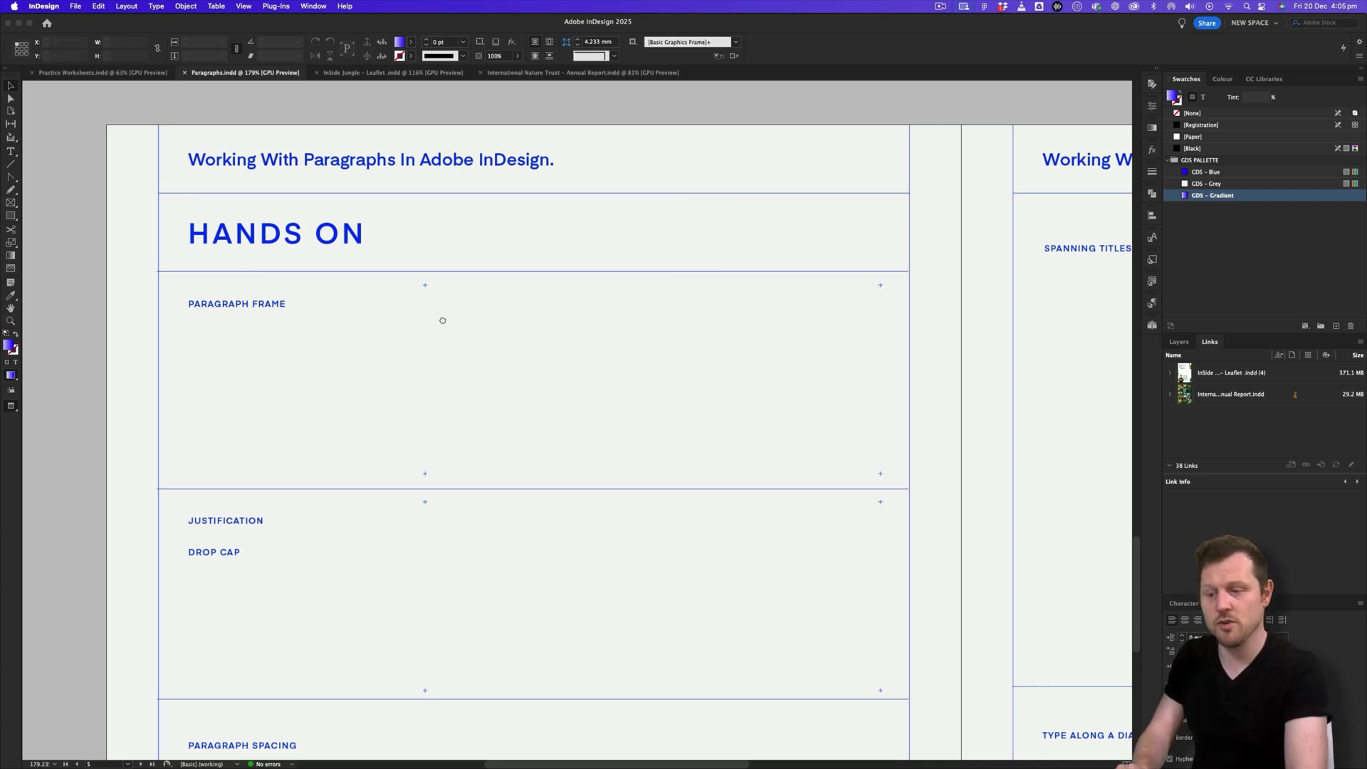
drag(441, 321, 446, 328)
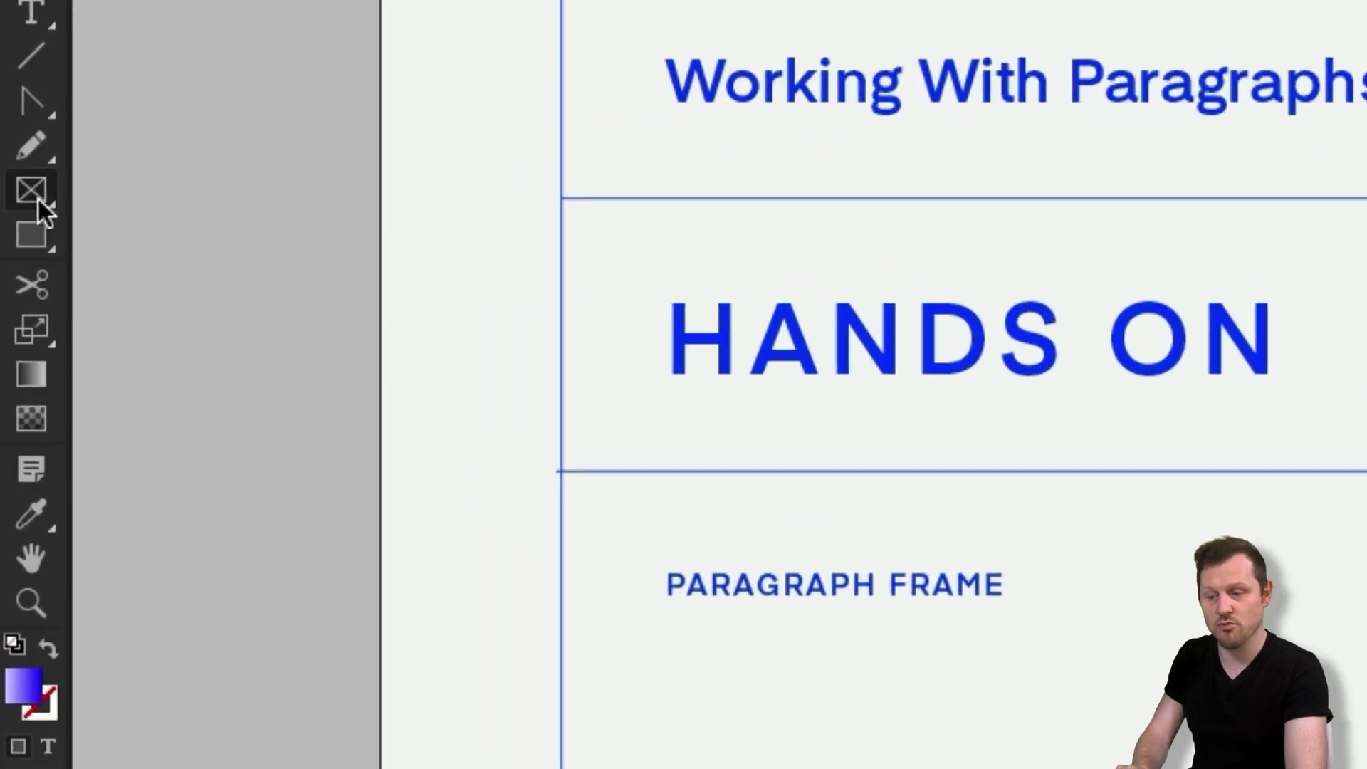
Step: Draw a rectangular frame about 112 by 47 mm in the Paragraph Frame area and convert it to a text frame
click(11, 203)
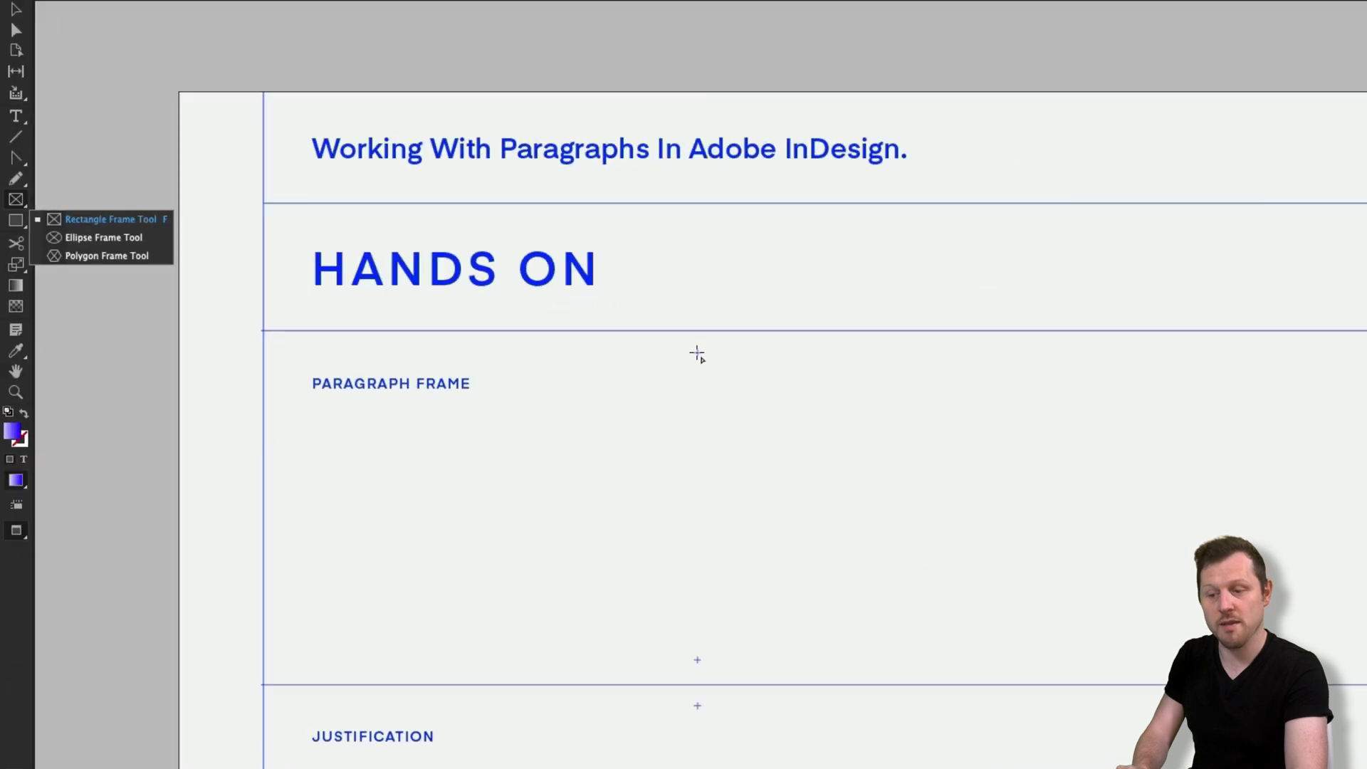
drag(429, 296, 887, 485)
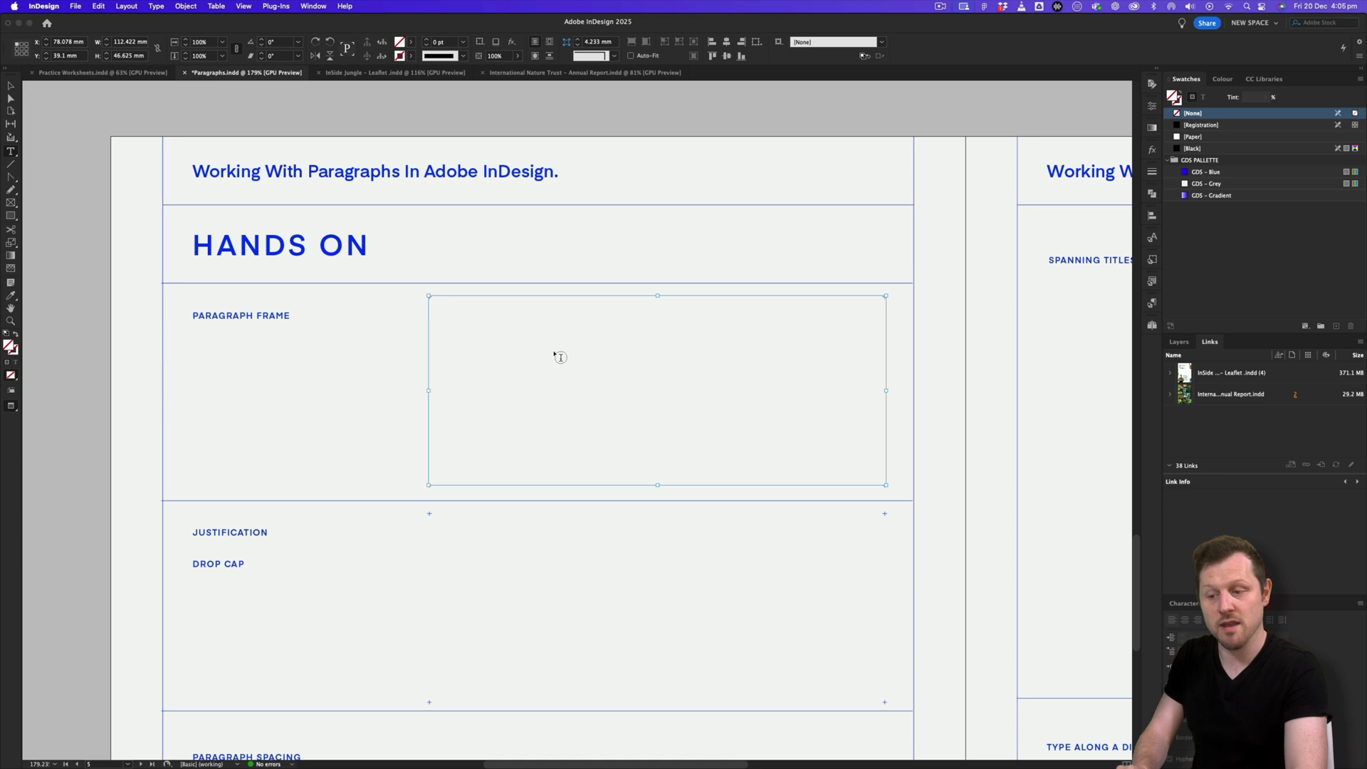
click(489, 334)
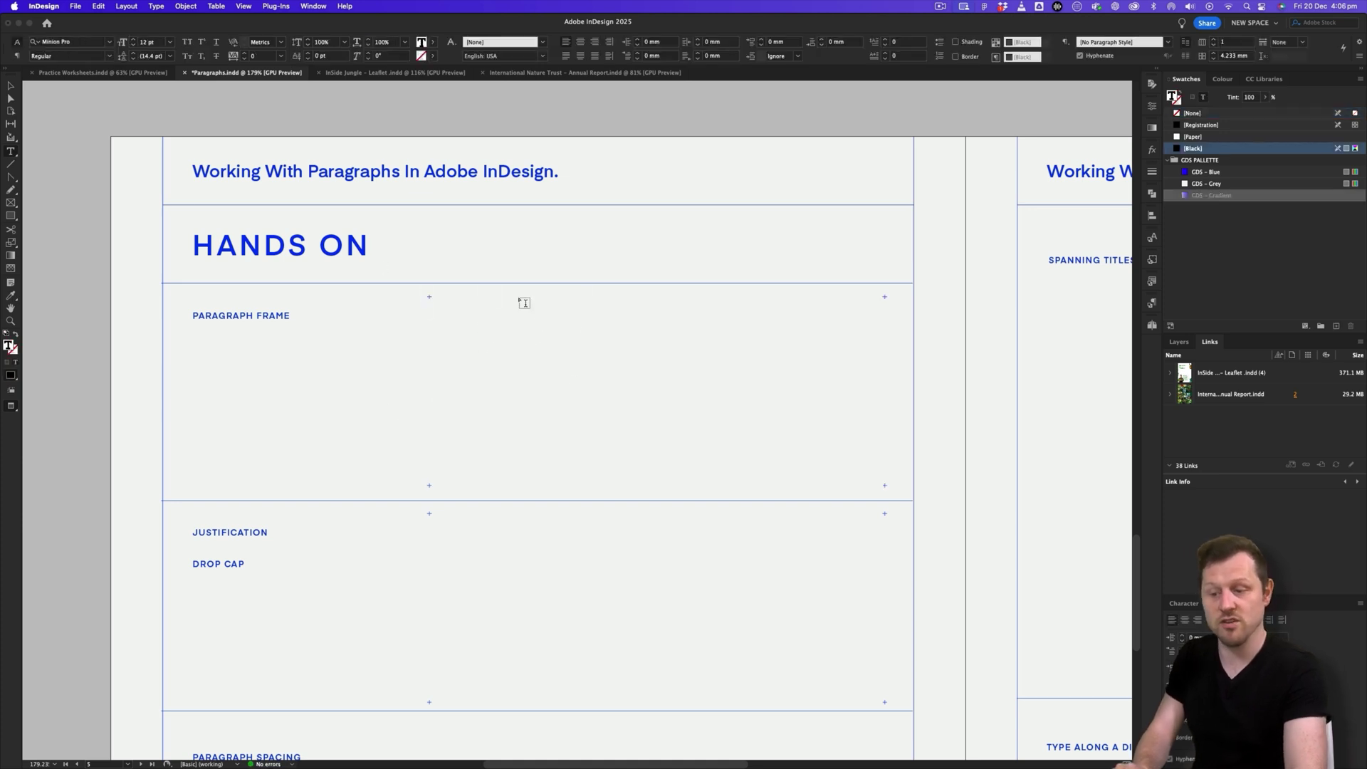
click(608, 306)
key(Escape)
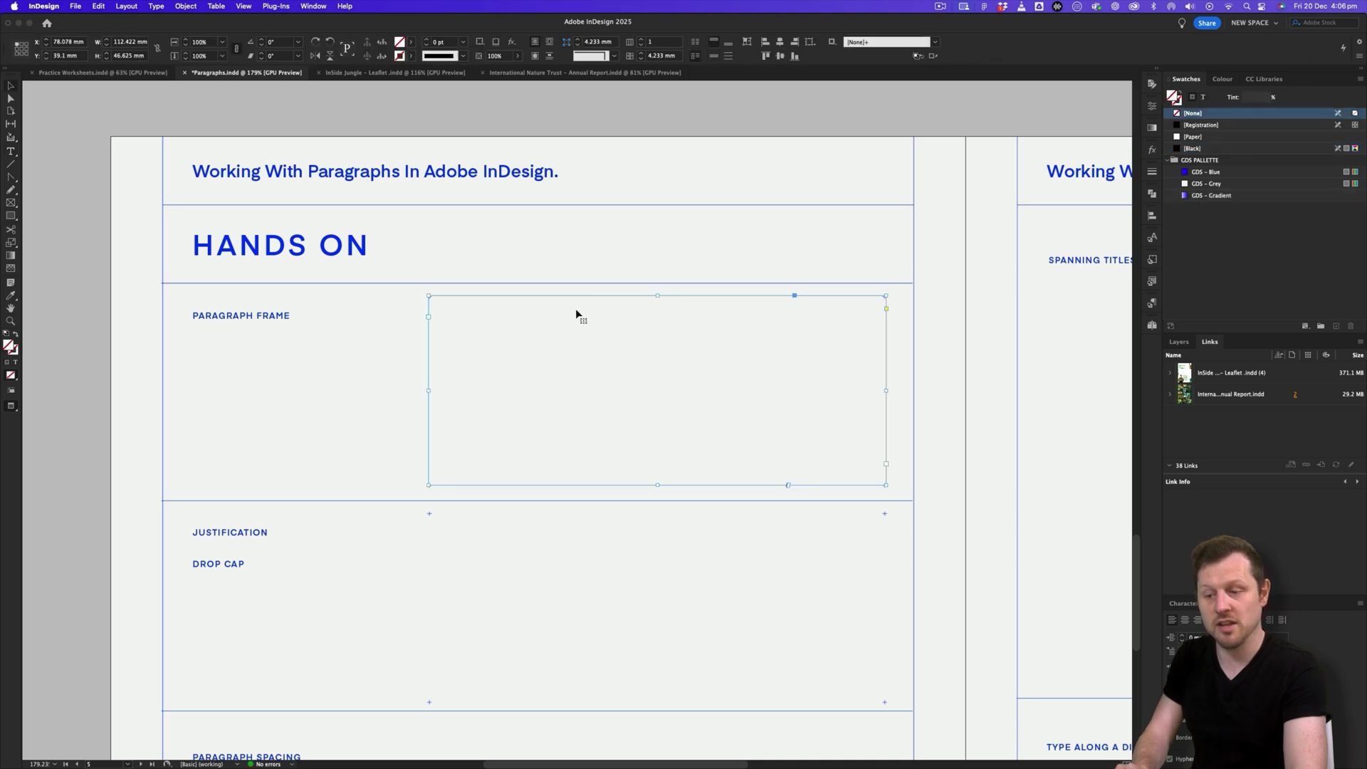
key(super+shift+a)
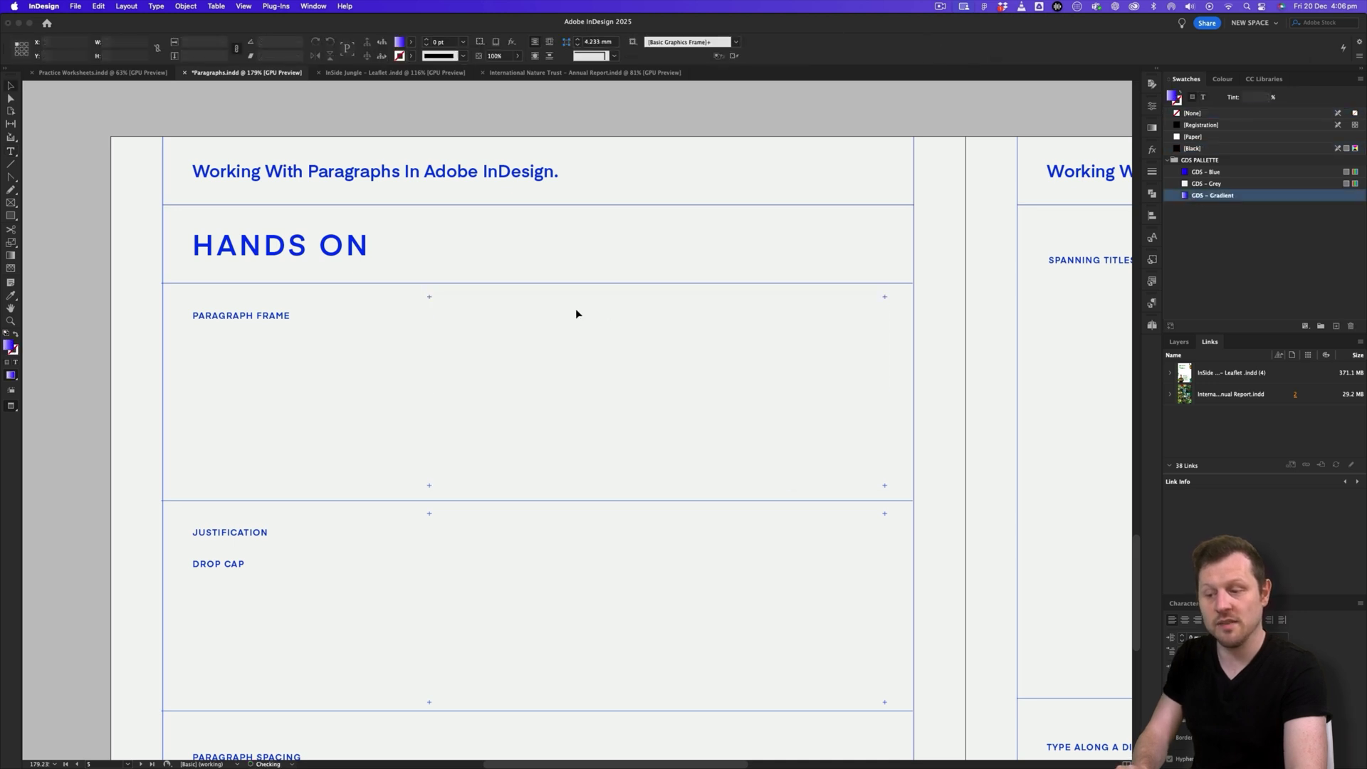
Step: Draw a text frame with the Type tool between the Paragraph Frame markers and fill it with placeholder text
click(11, 153)
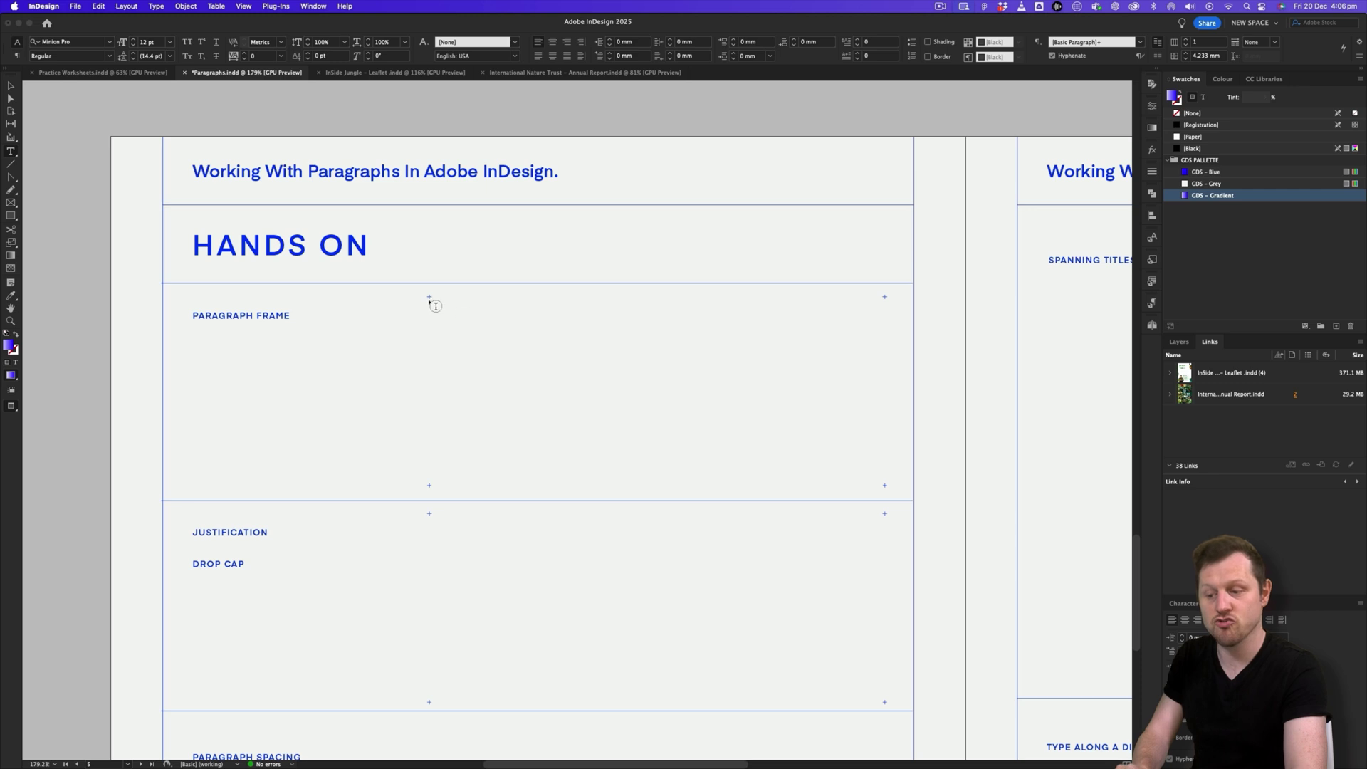
drag(430, 297, 885, 486)
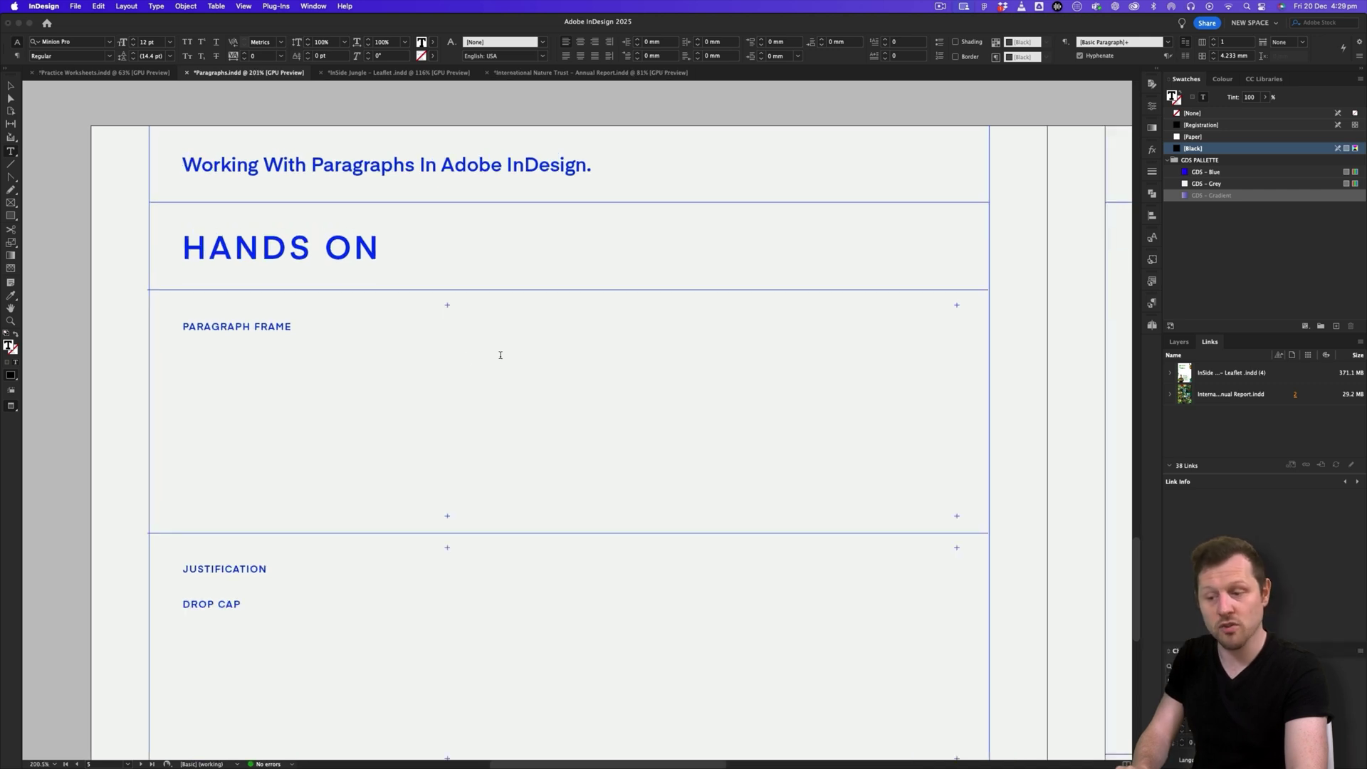
right_click(462, 313)
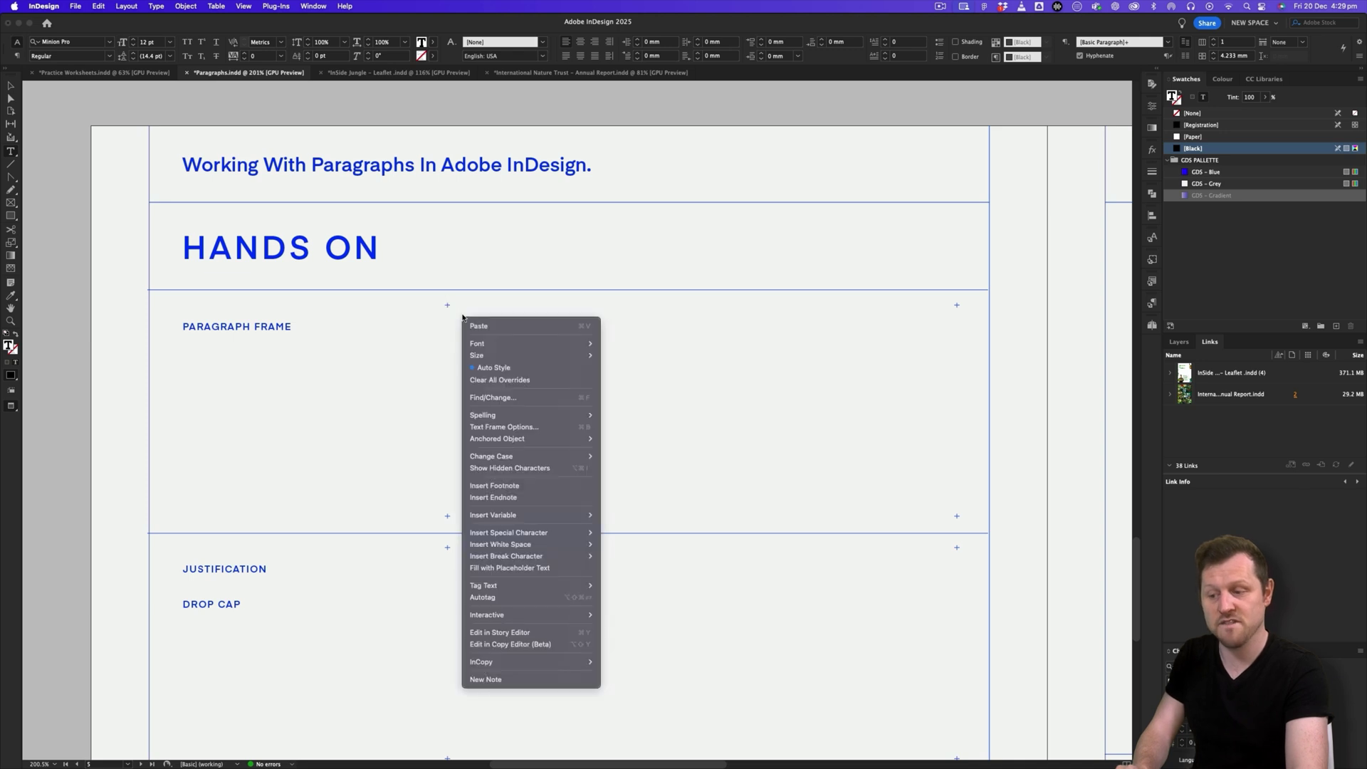
click(558, 568)
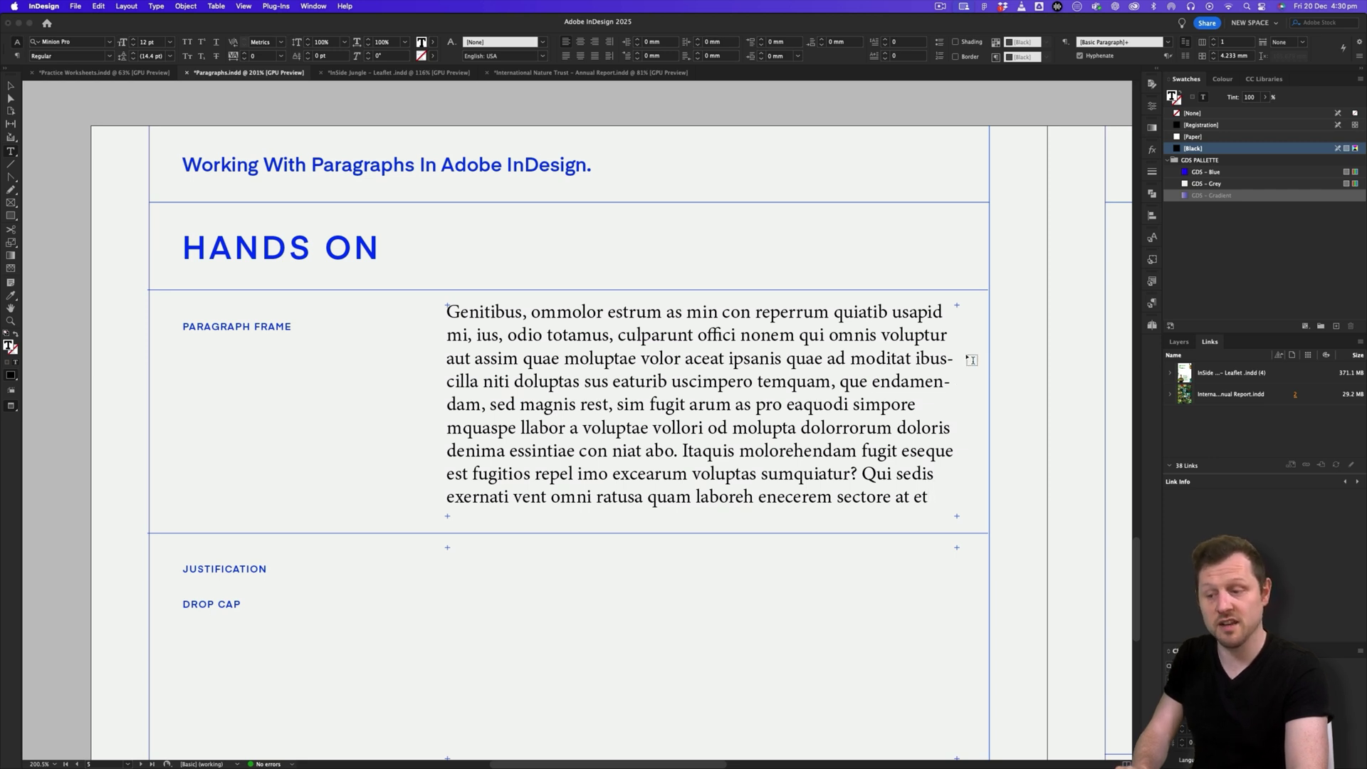
scroll(954, 359, left, 1)
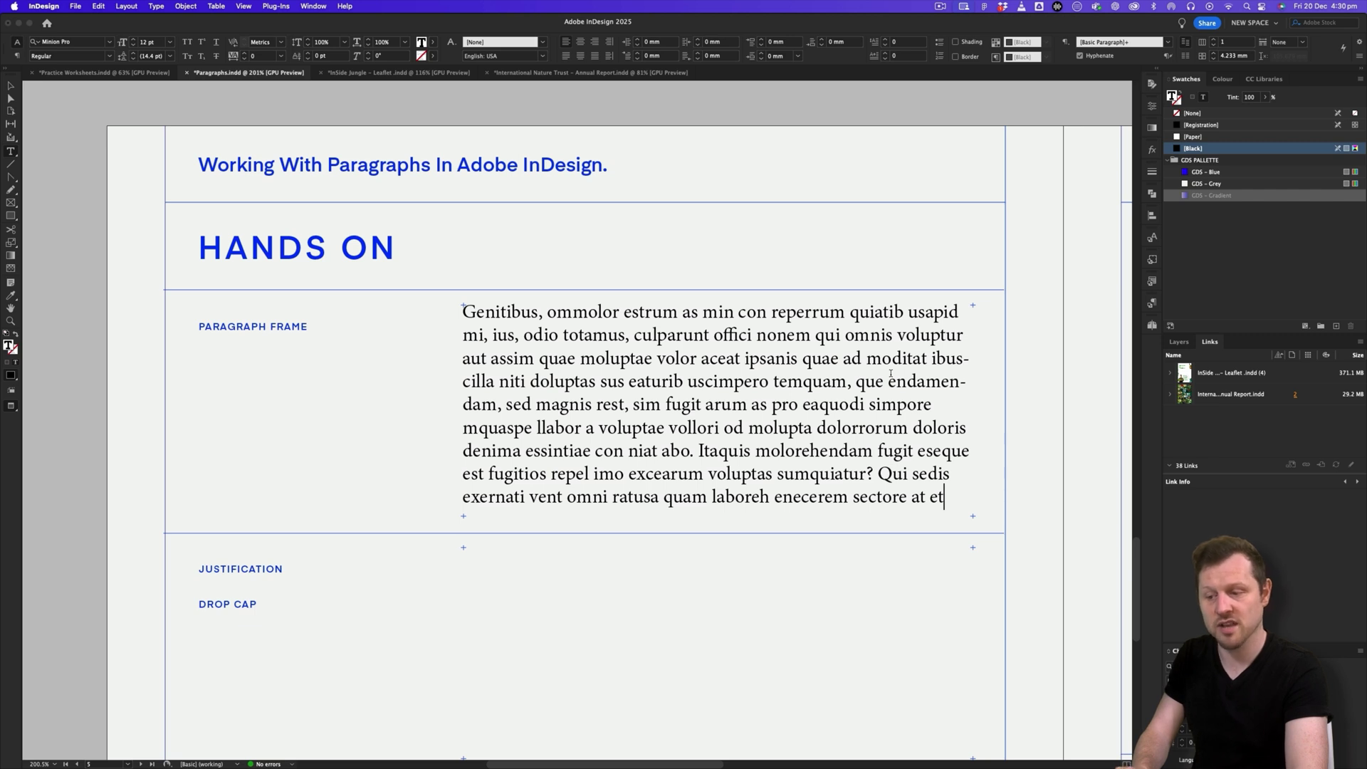
Step: Select the whole placeholder paragraph, show the paragraph formatting controls, and turn off Hyphenate
triple_click(829, 388)
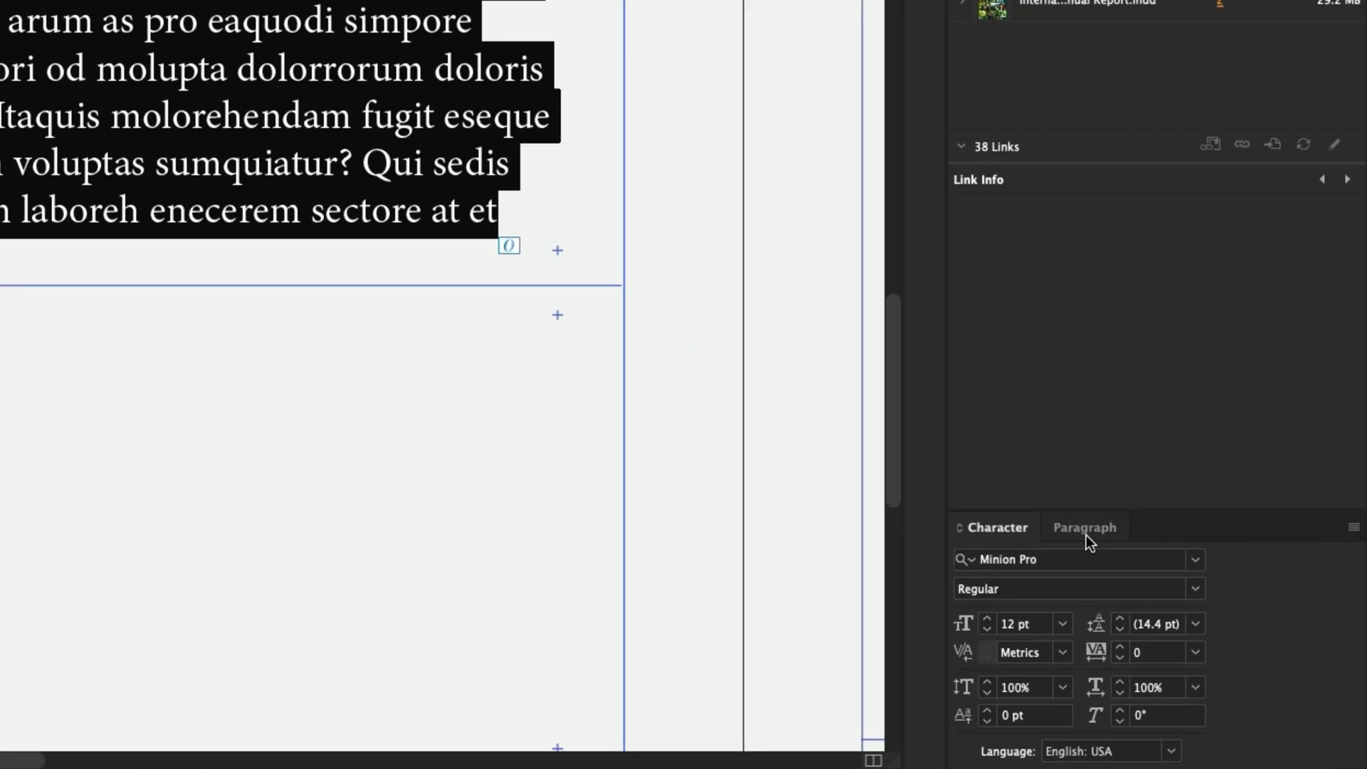
click(1230, 651)
click(1173, 763)
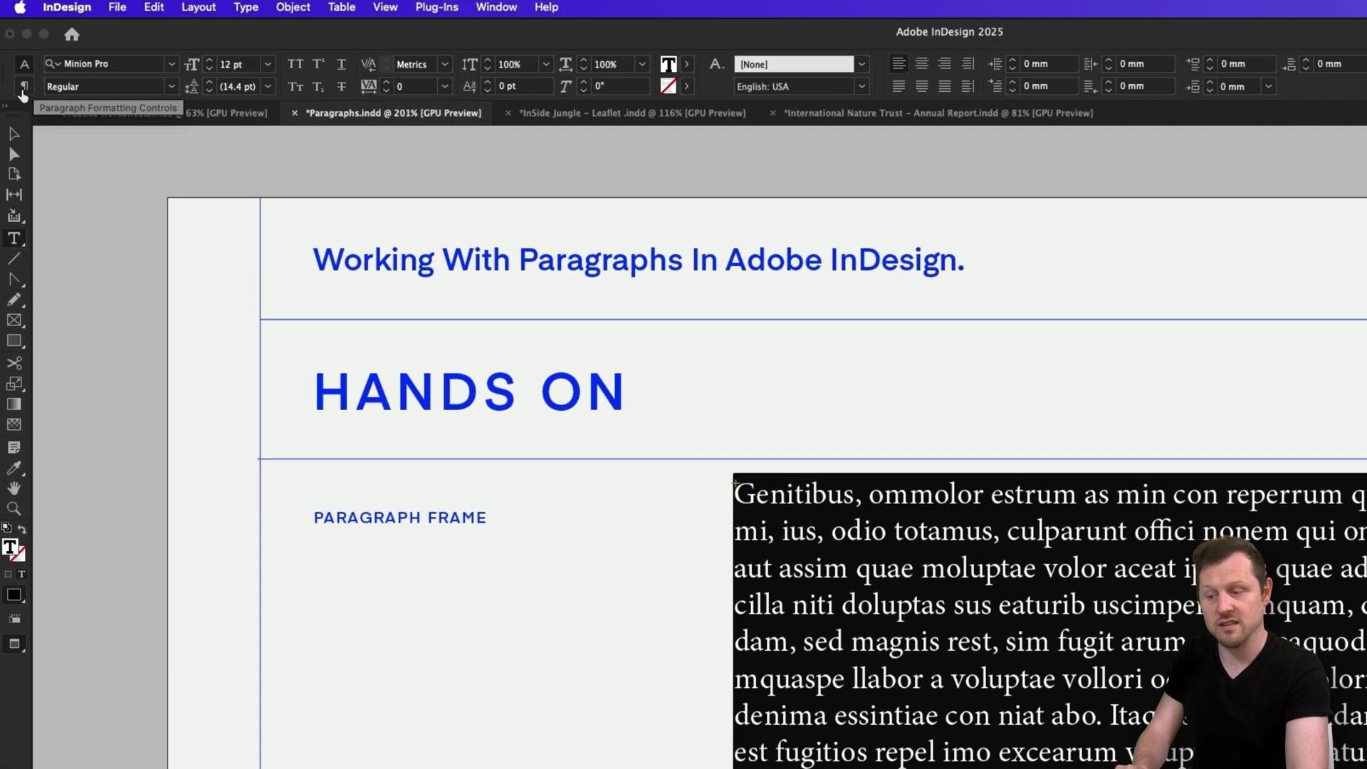
click(24, 86)
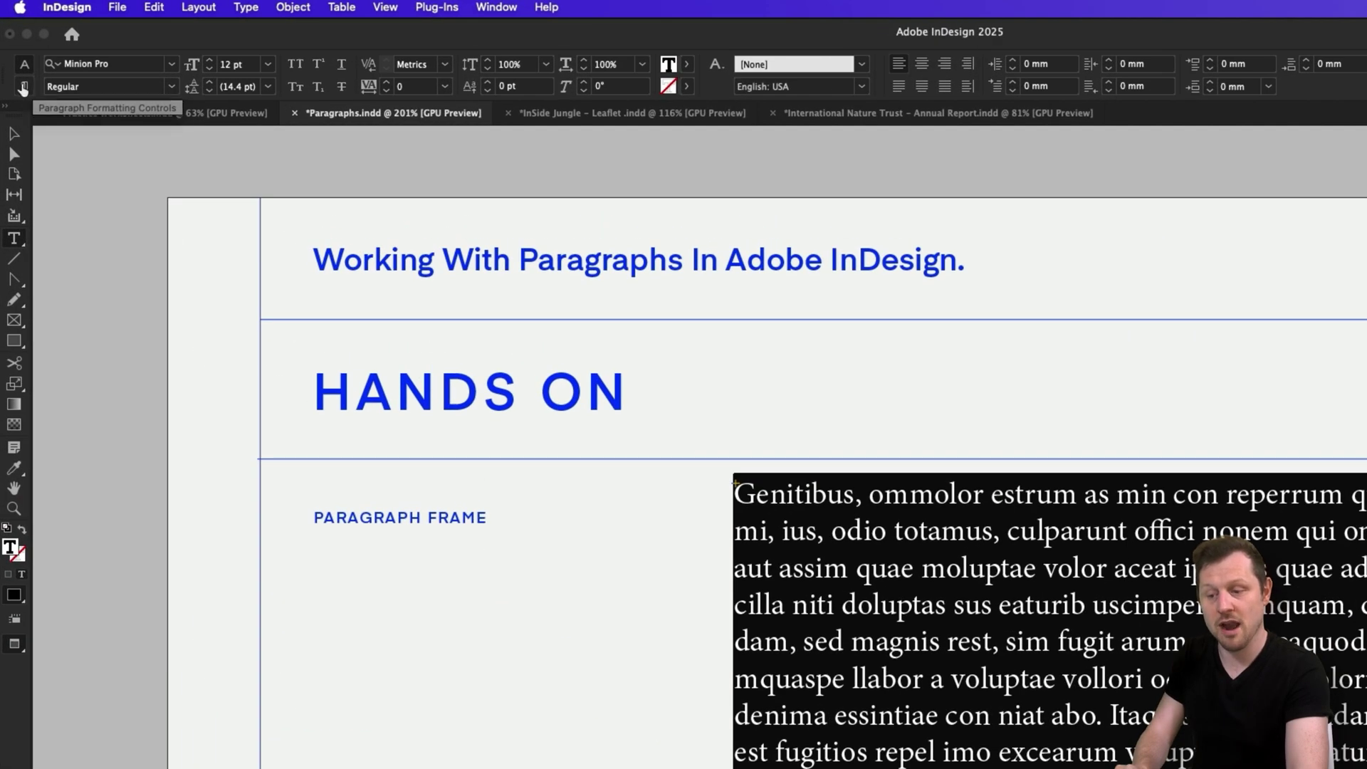
click(23, 85)
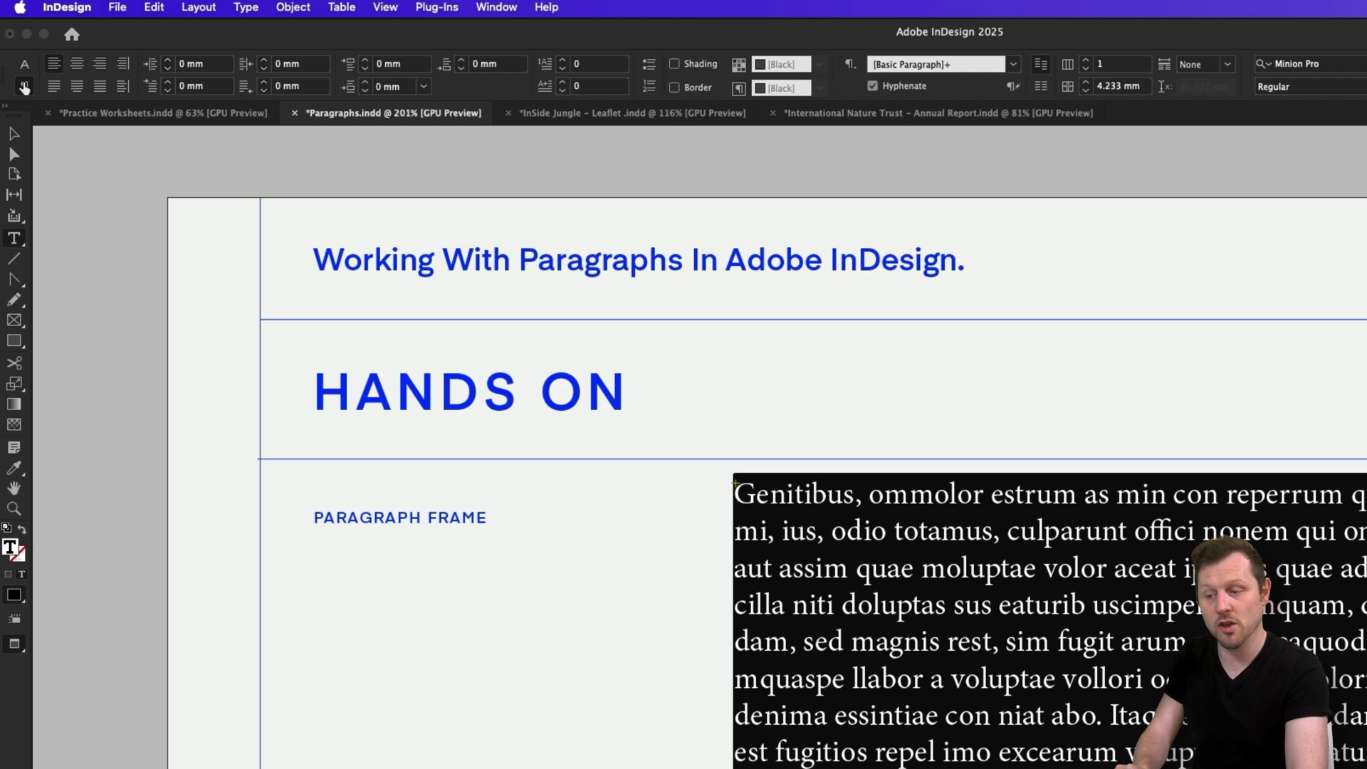
click(874, 87)
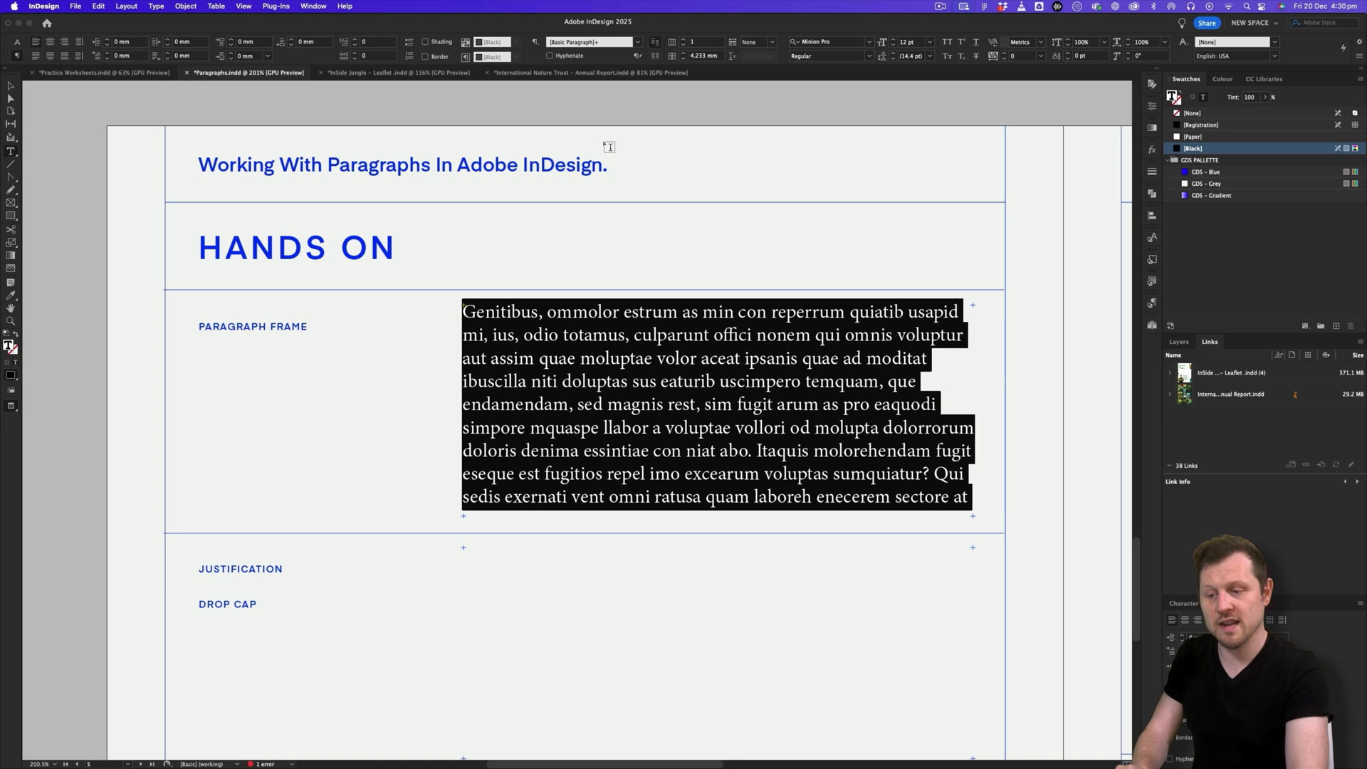
Step: Toggle hyphenation on and off repeatedly for the selected text to compare the line breaks, leaving it off
click(550, 56)
click(550, 56)
click(549, 56)
click(550, 56)
click(550, 55)
click(550, 56)
click(550, 55)
click(550, 55)
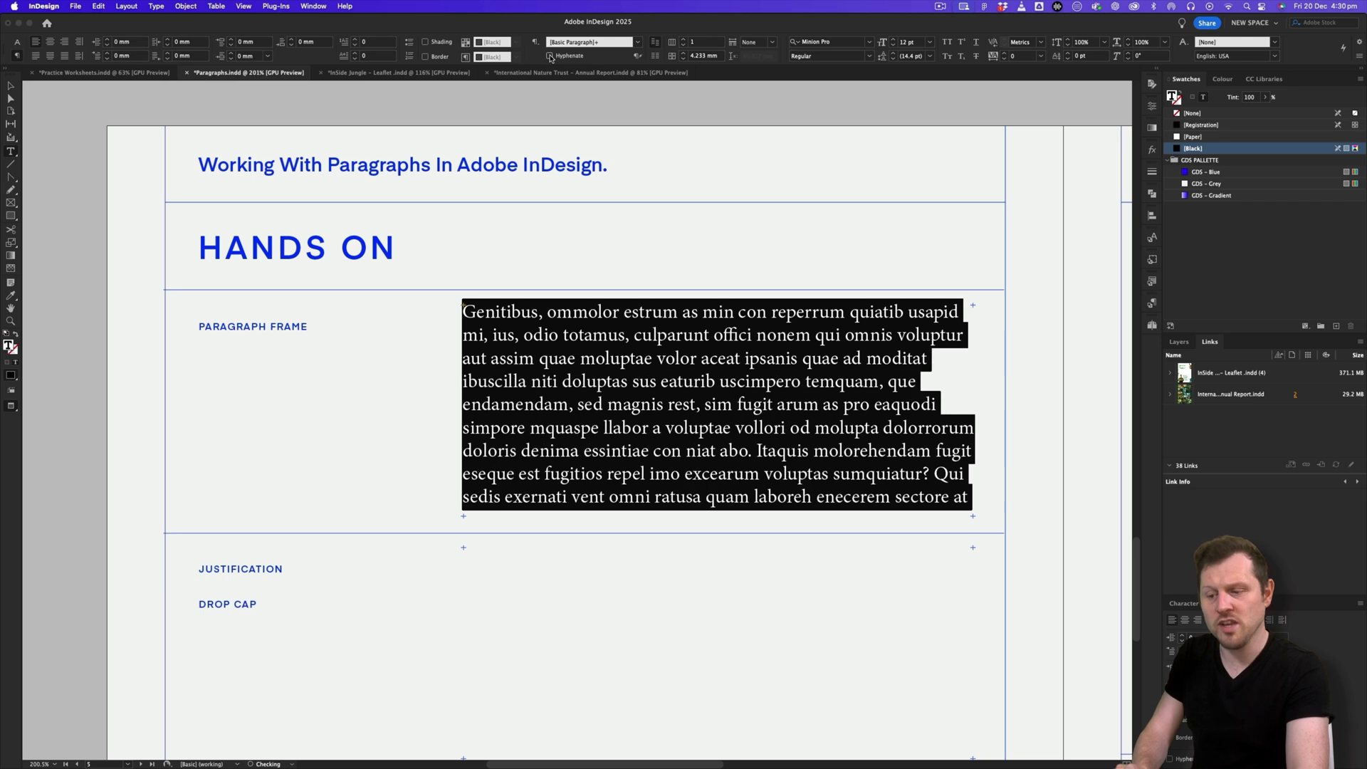
Step: Replace the comma after "magnis rest" with a full stop, capitalise "Sim", and start a new paragraph with it
click(792, 404)
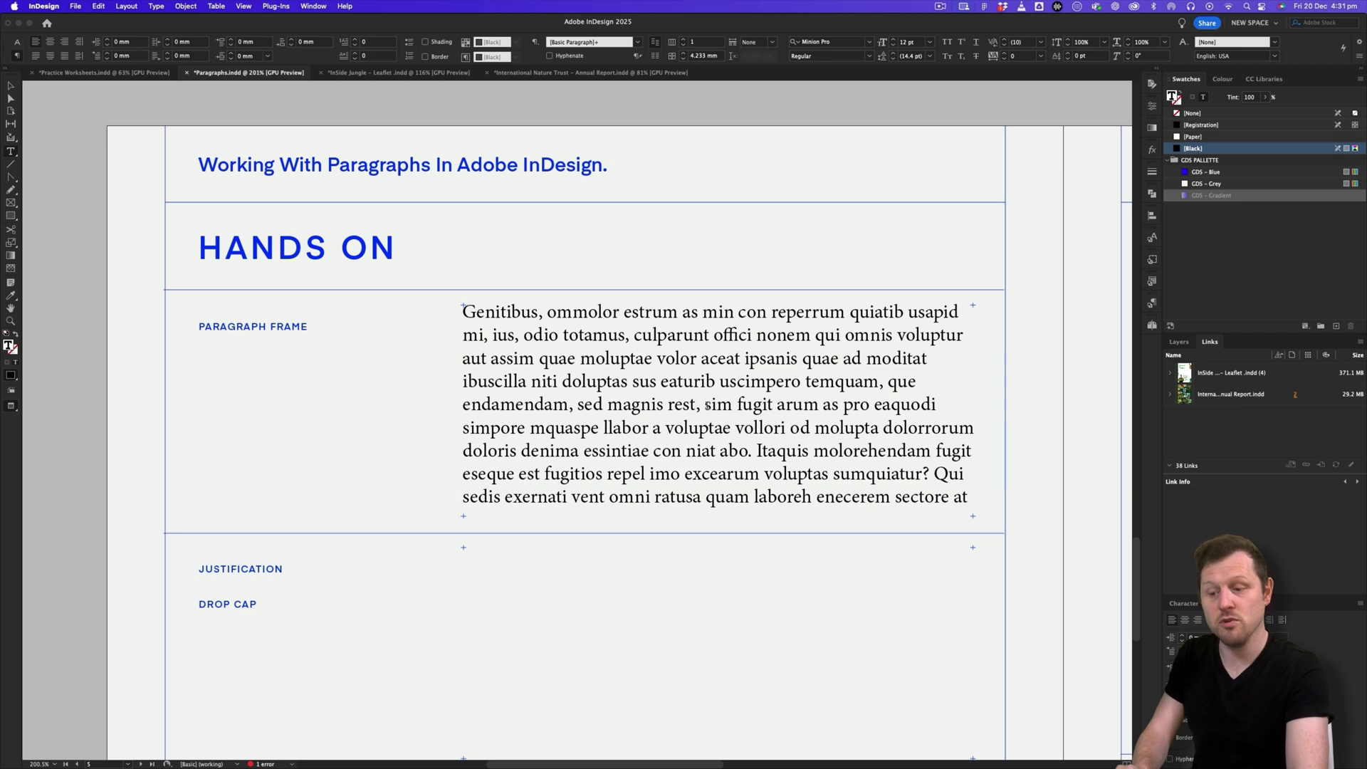
key(BackSpace)
key(BackSpace)
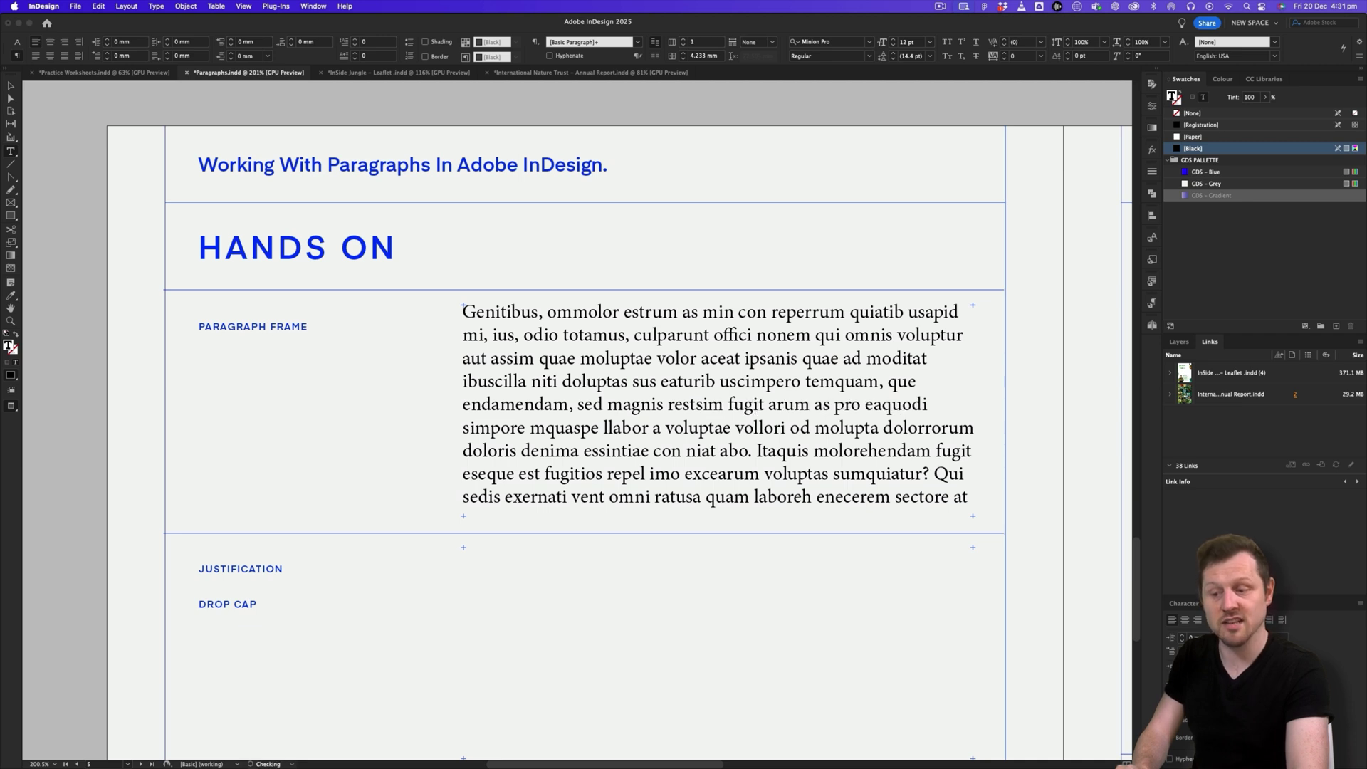
text(.)
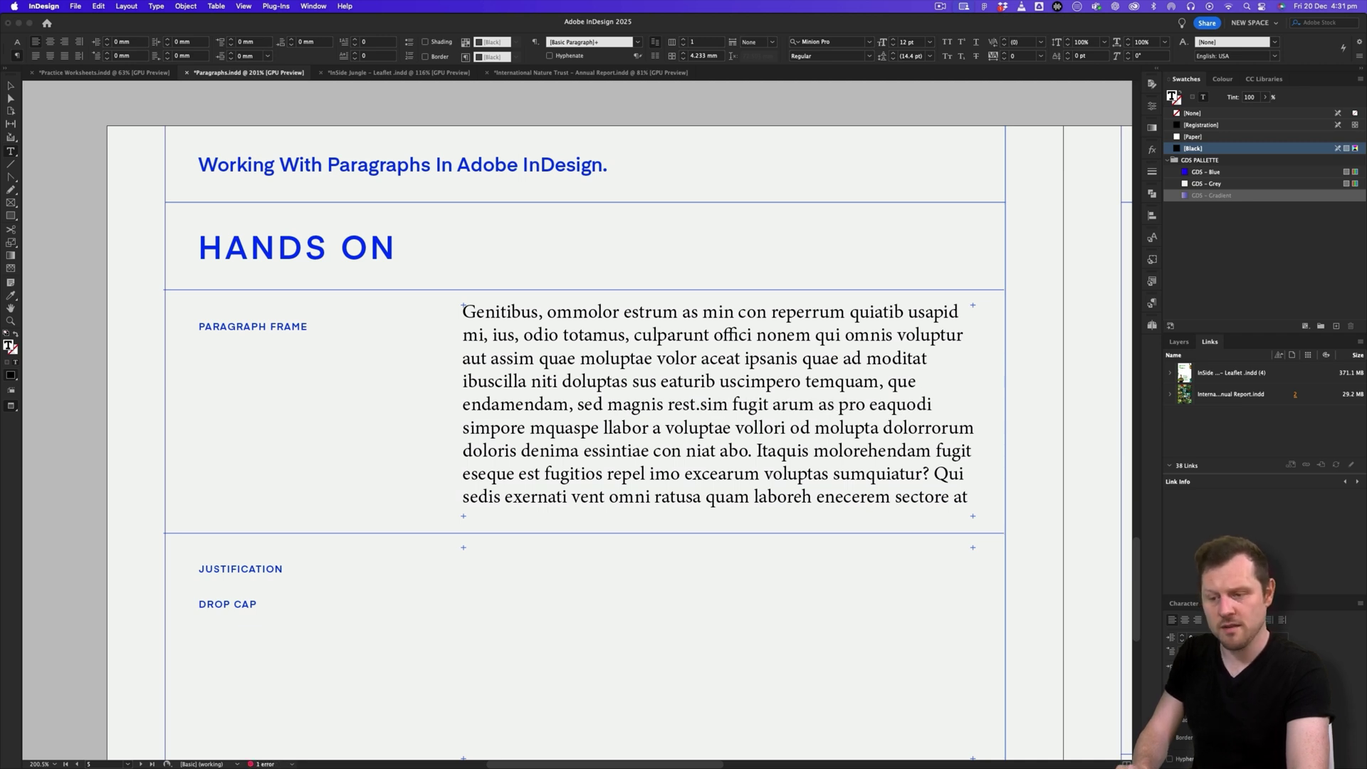
key(Delete)
text(S)
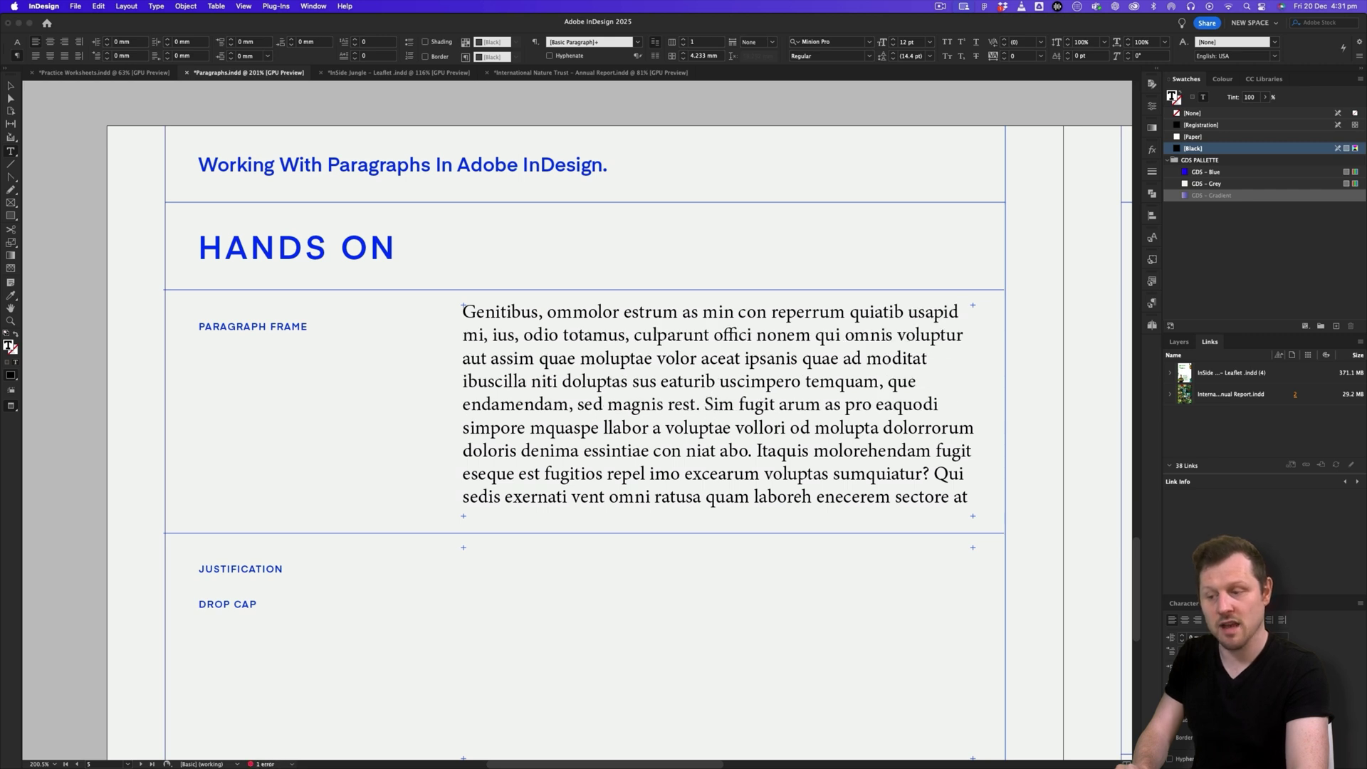
key(Return)
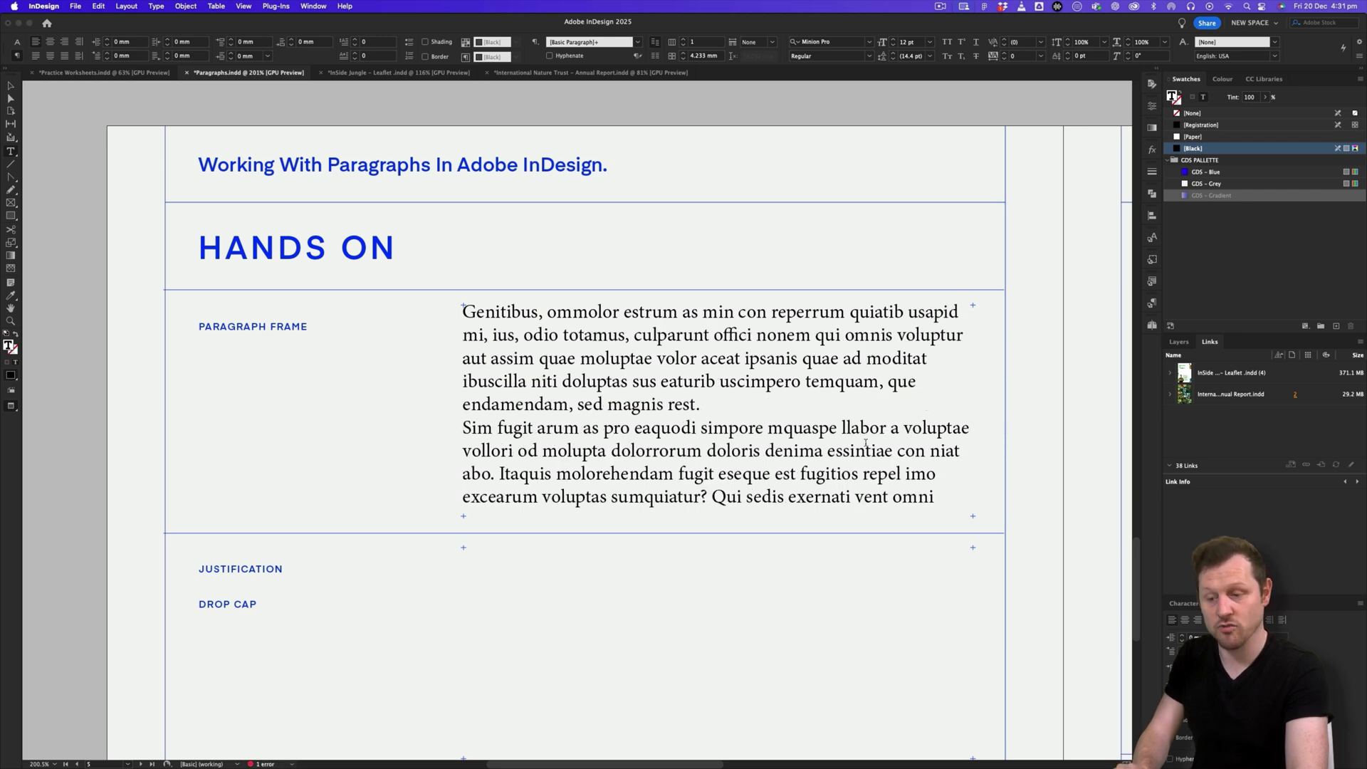
Step: Delete all the placeholder words after "sumquiatur?" at the end of the second paragraph
drag(711, 497, 896, 496)
key(BackSpace)
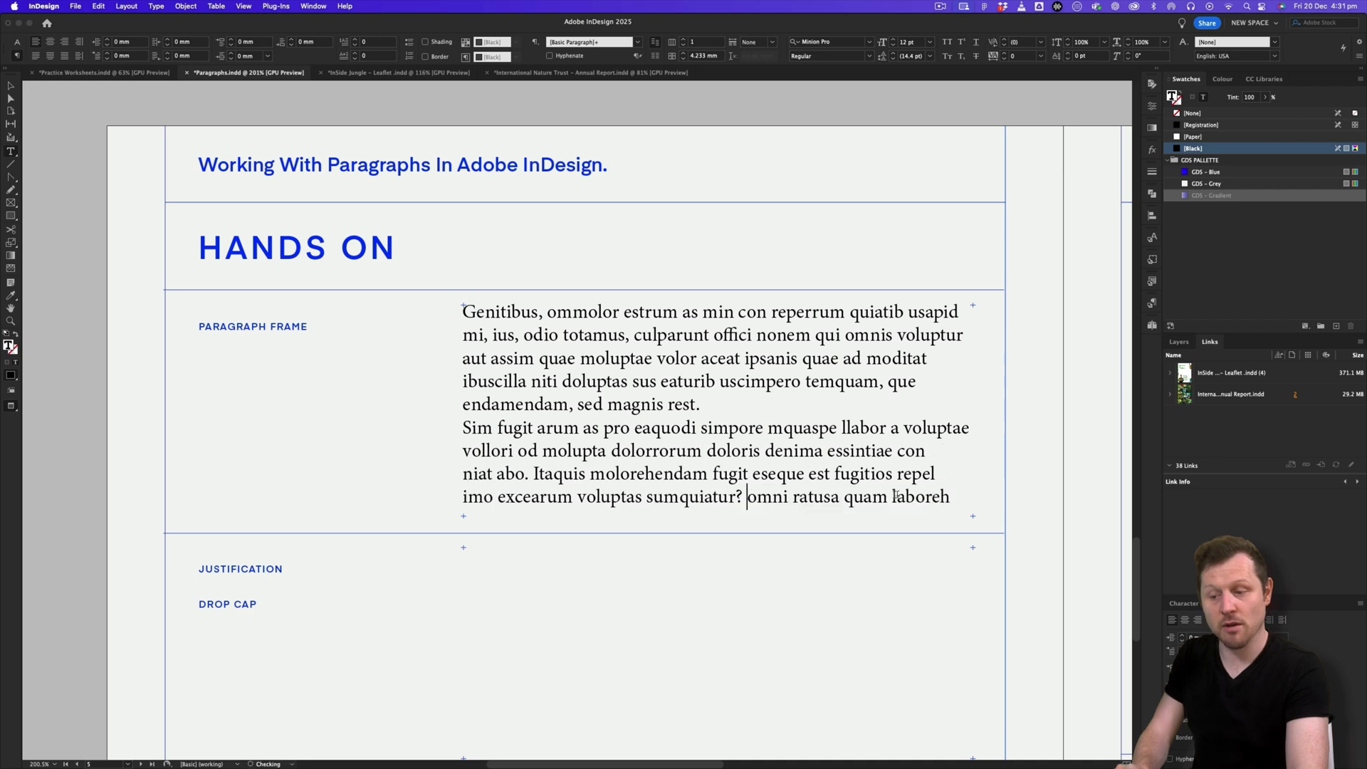
drag(748, 497, 949, 496)
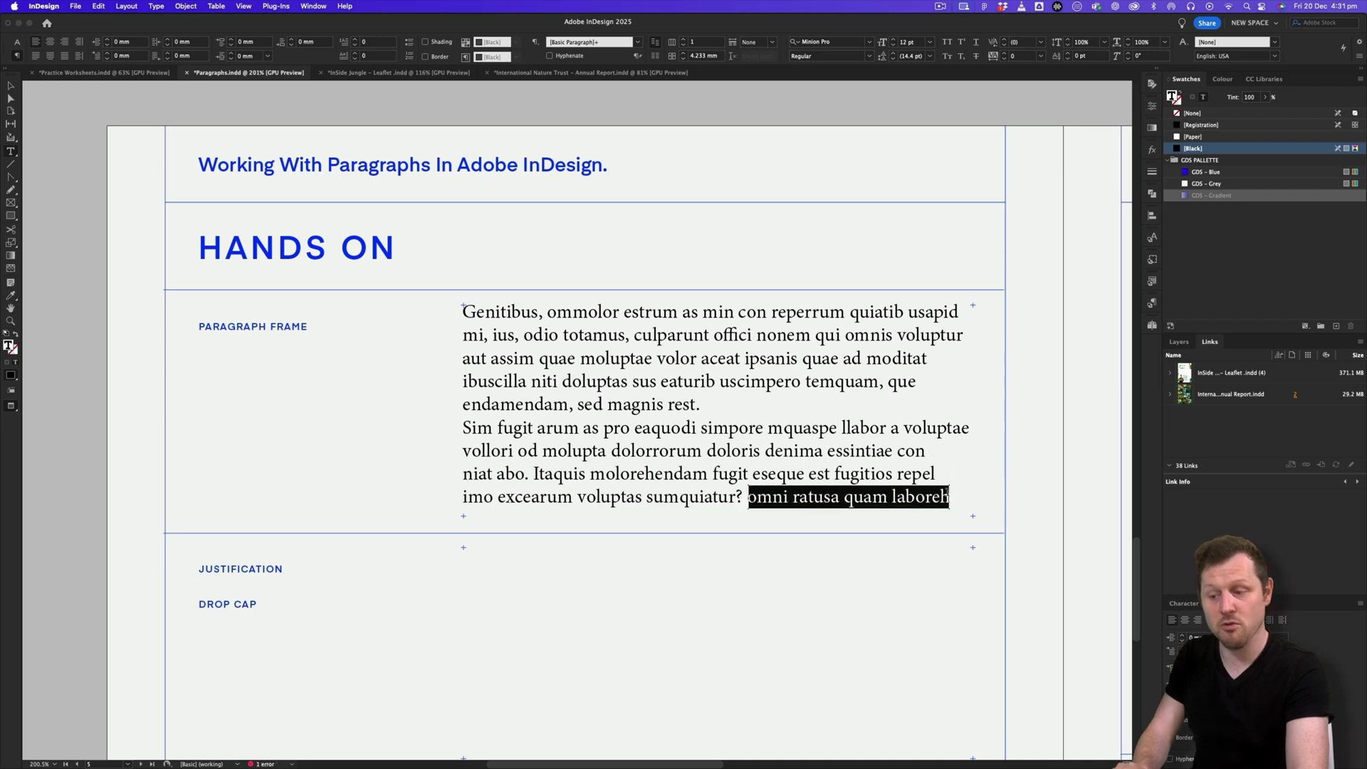
key(BackSpace)
drag(712, 496, 886, 496)
key(BackSpace)
key(BackSpace)
Step: Set all the text in the Paragraph Frame area to Arial Regular at 10 pt
click(621, 359)
key(super+a)
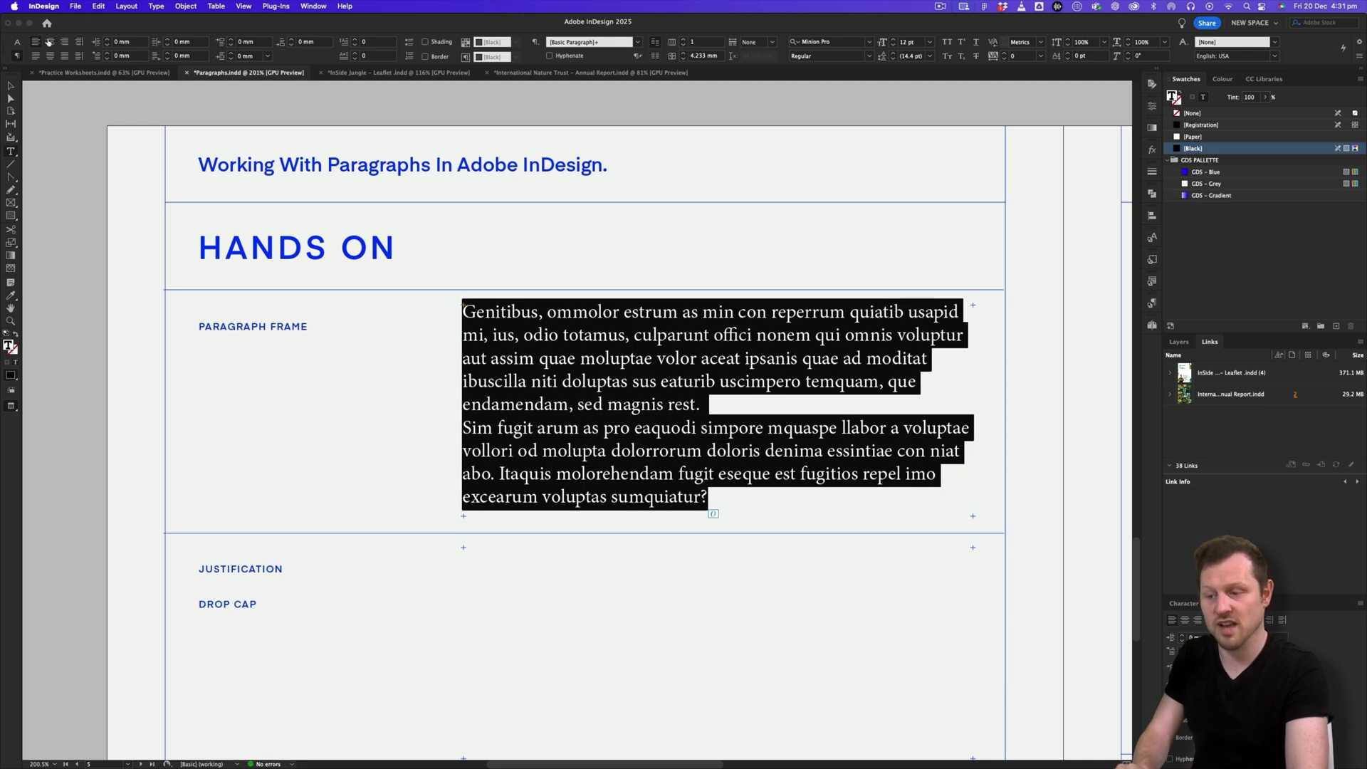
click(18, 44)
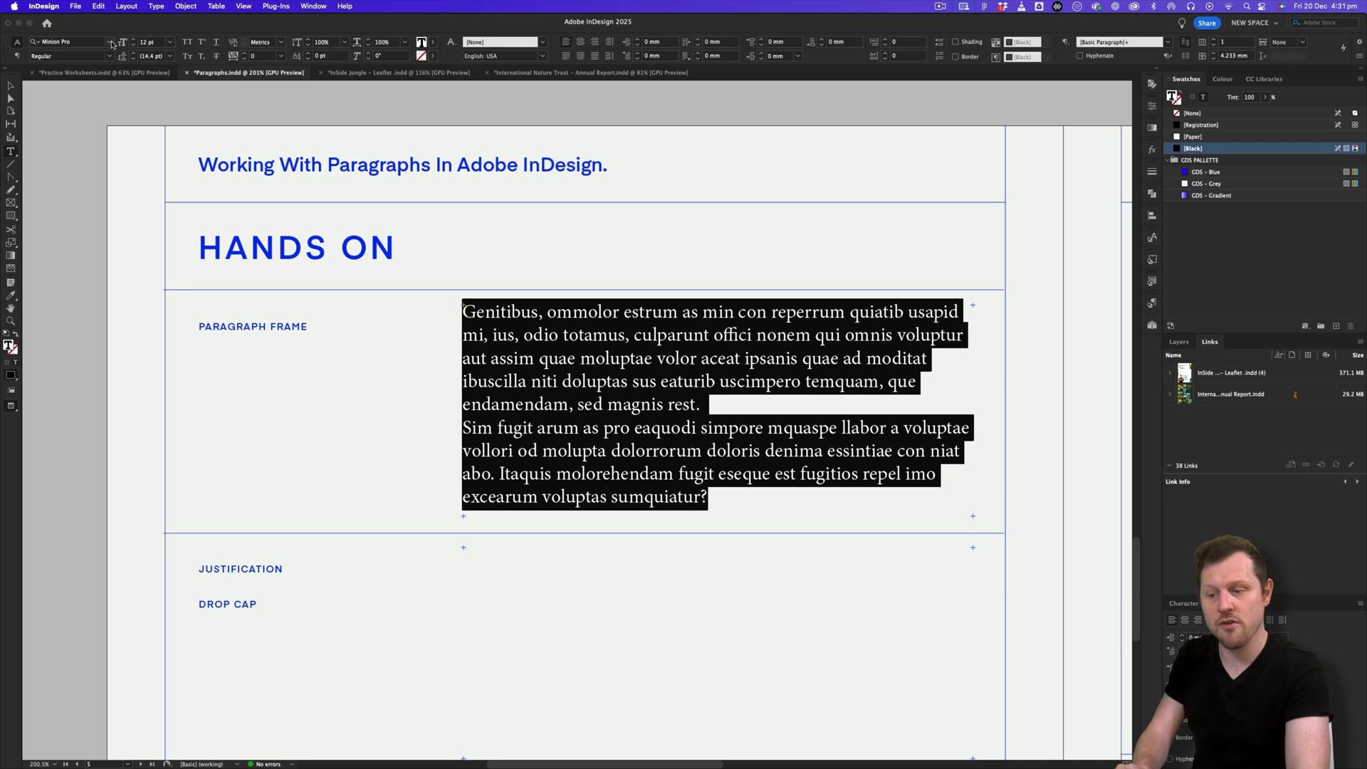
click(87, 44)
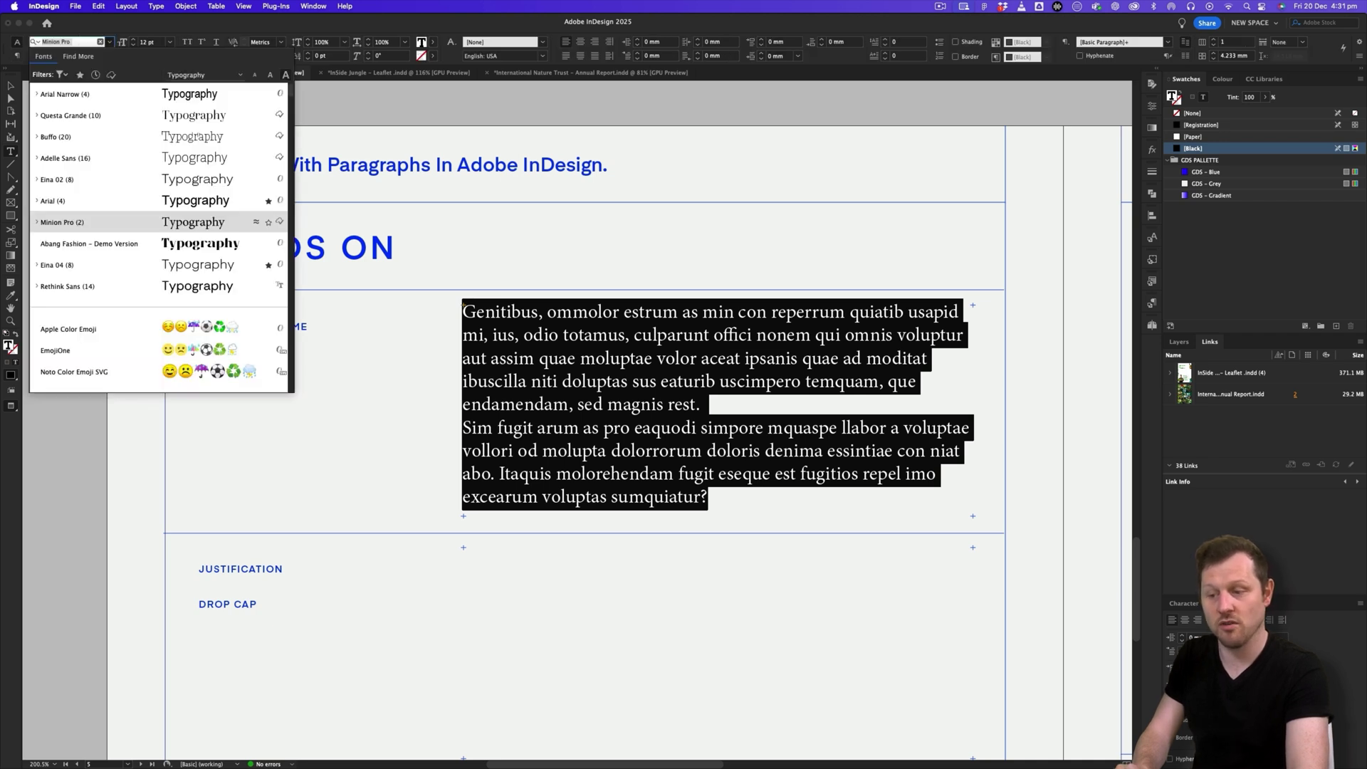
text(arial)
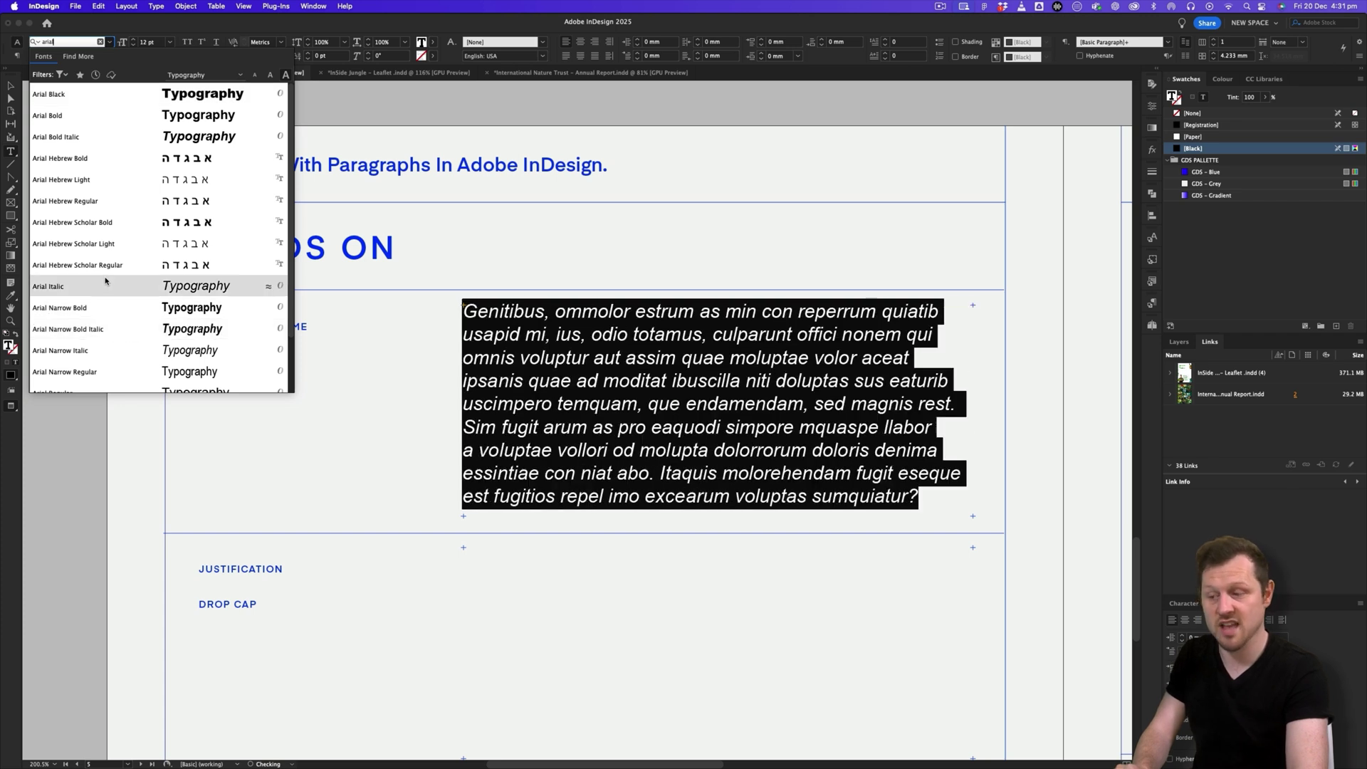
scroll(136, 313, down, 2)
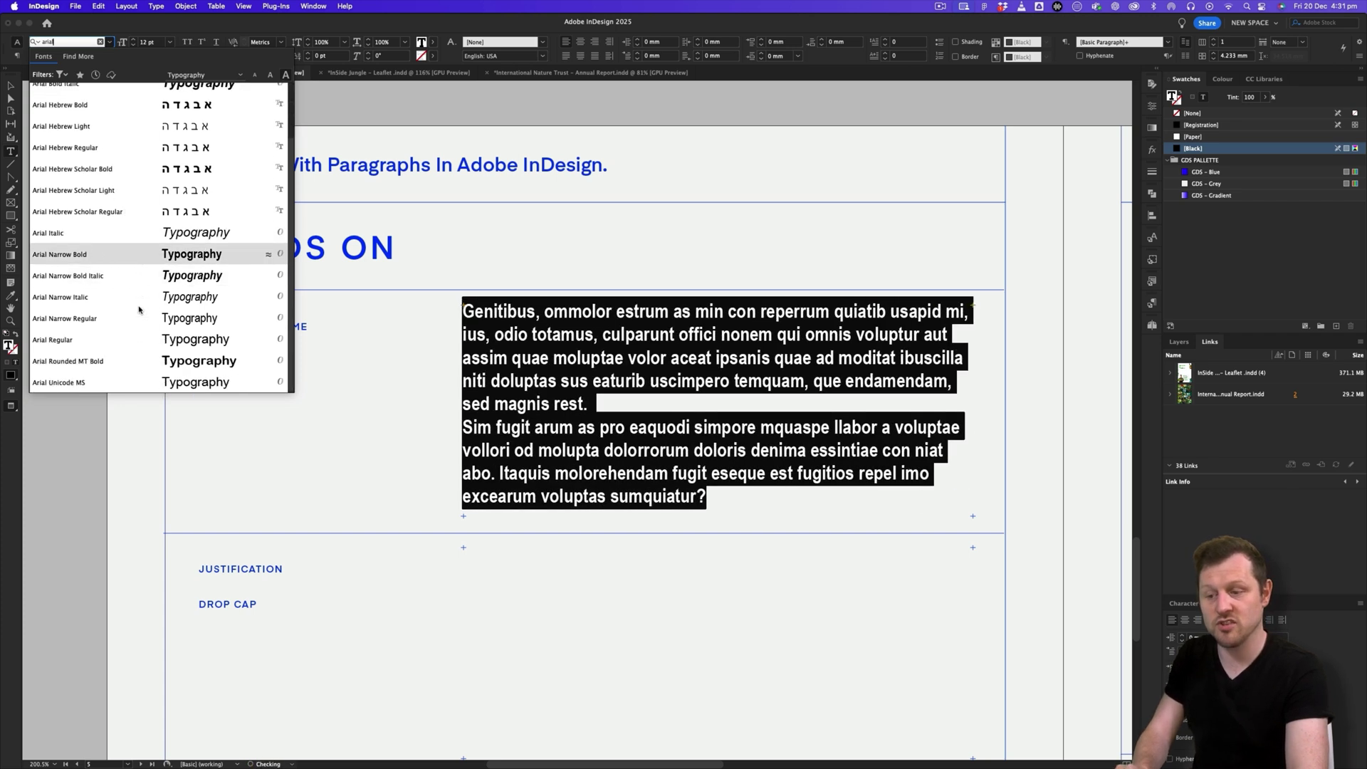
click(79, 341)
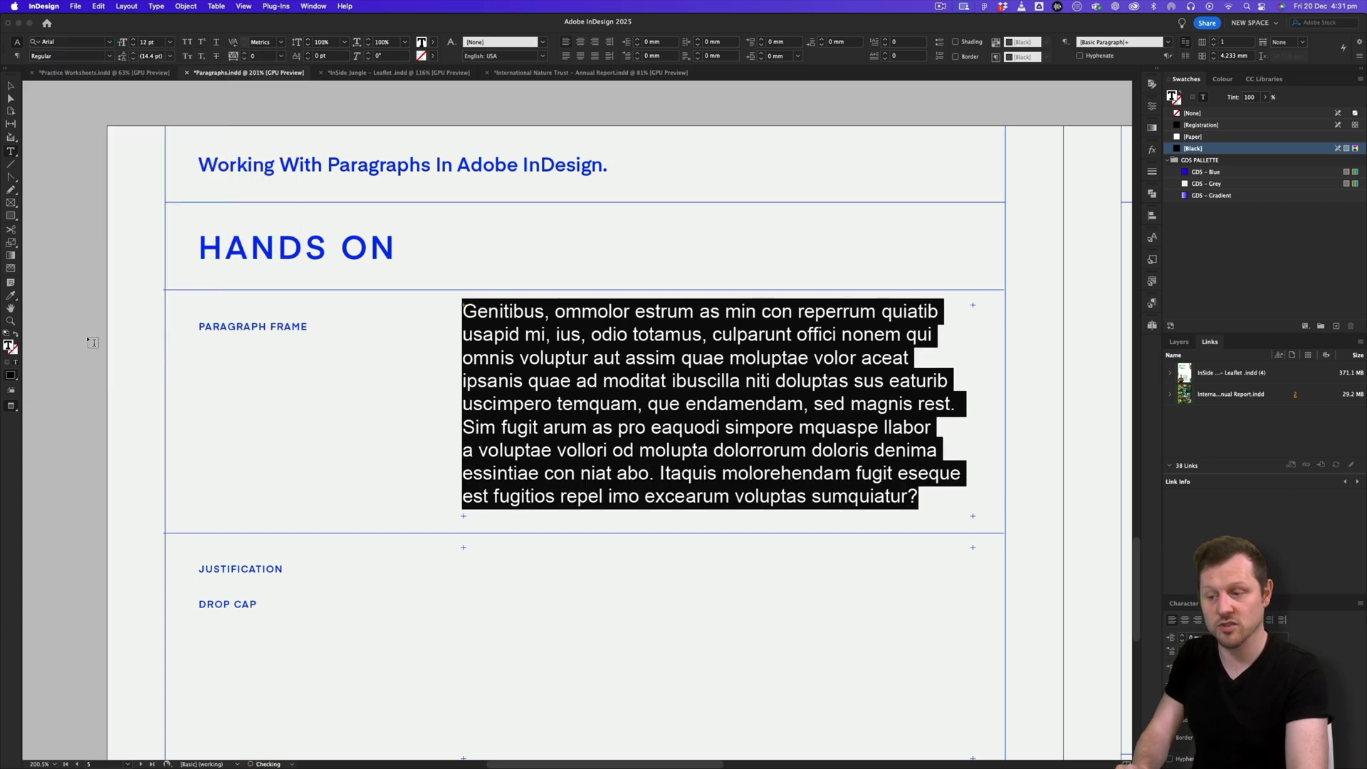
click(150, 42)
text(10)
key(Return)
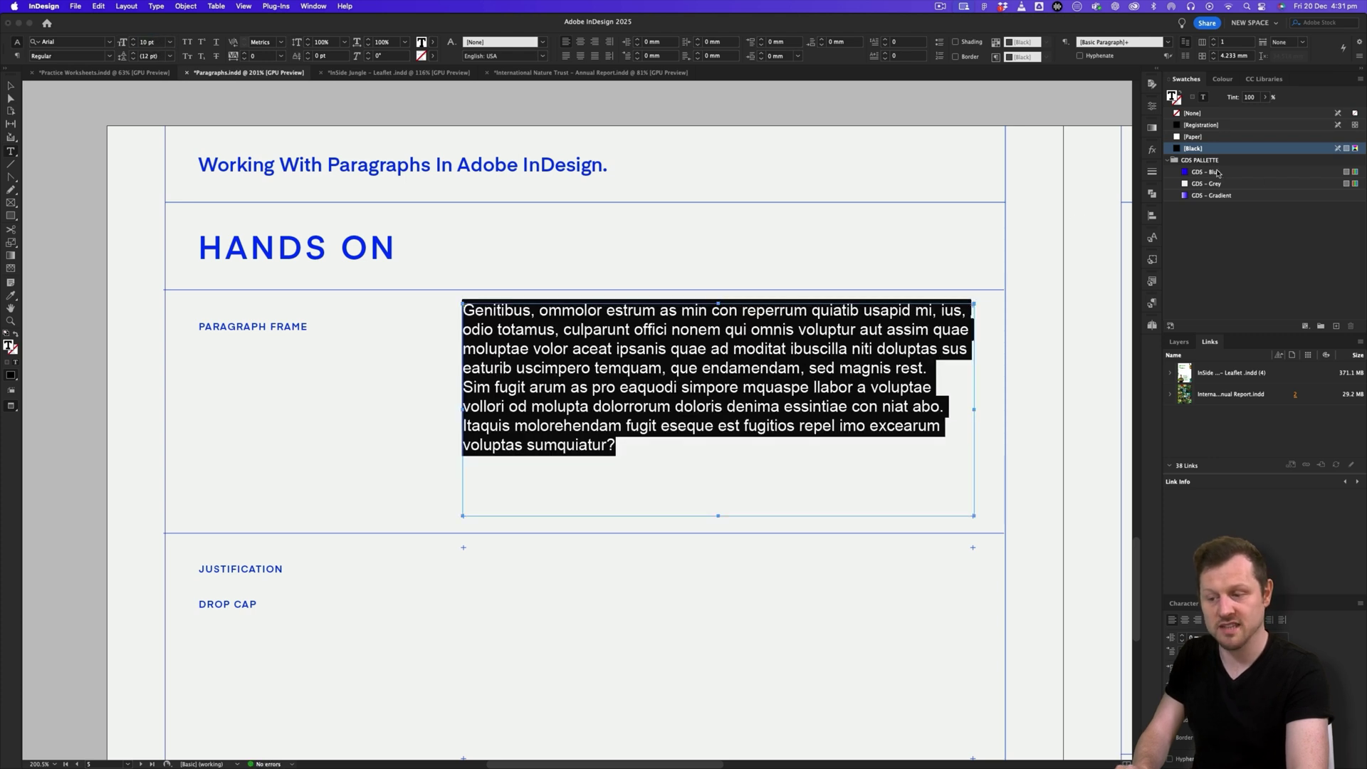
Step: Colour all the paragraph text with the GDS - Blue swatch and deselect its frame
click(1218, 173)
click(680, 368)
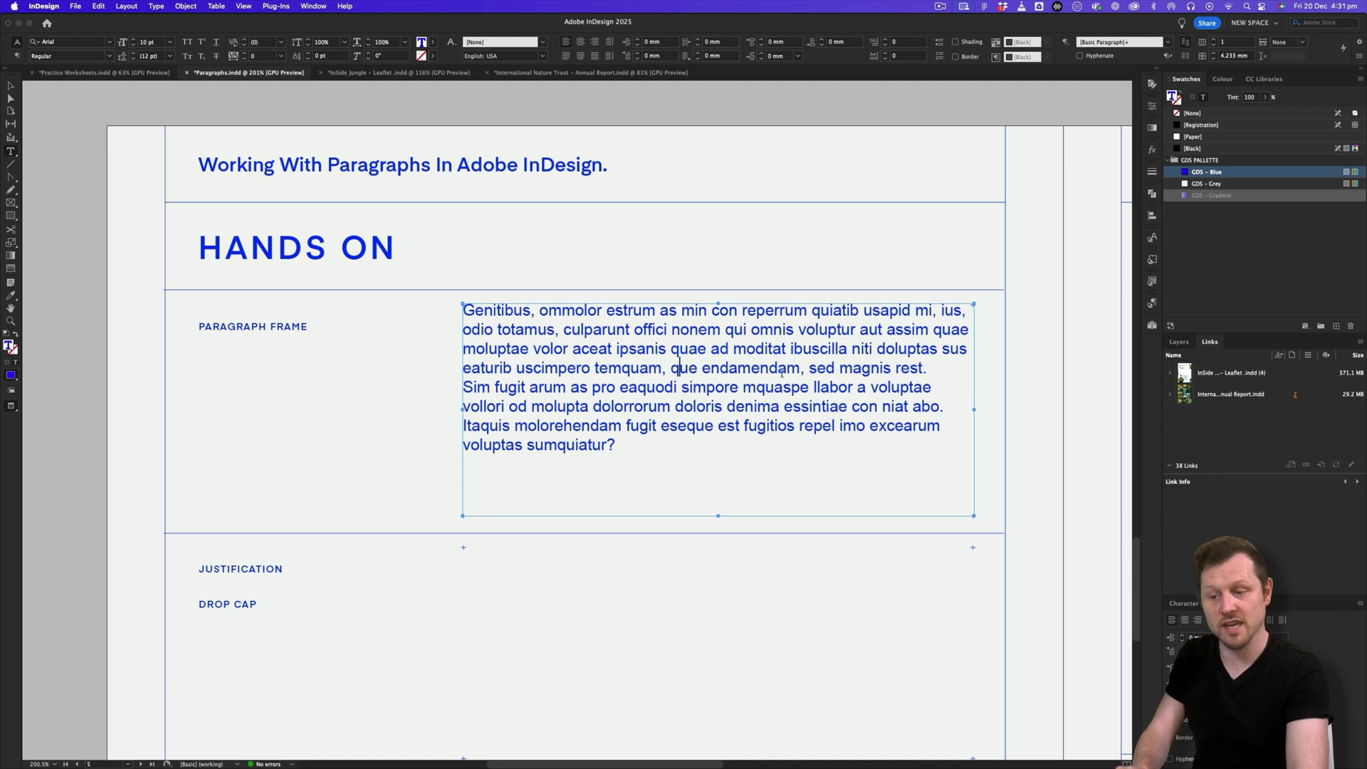
key(super+a)
key(Escape)
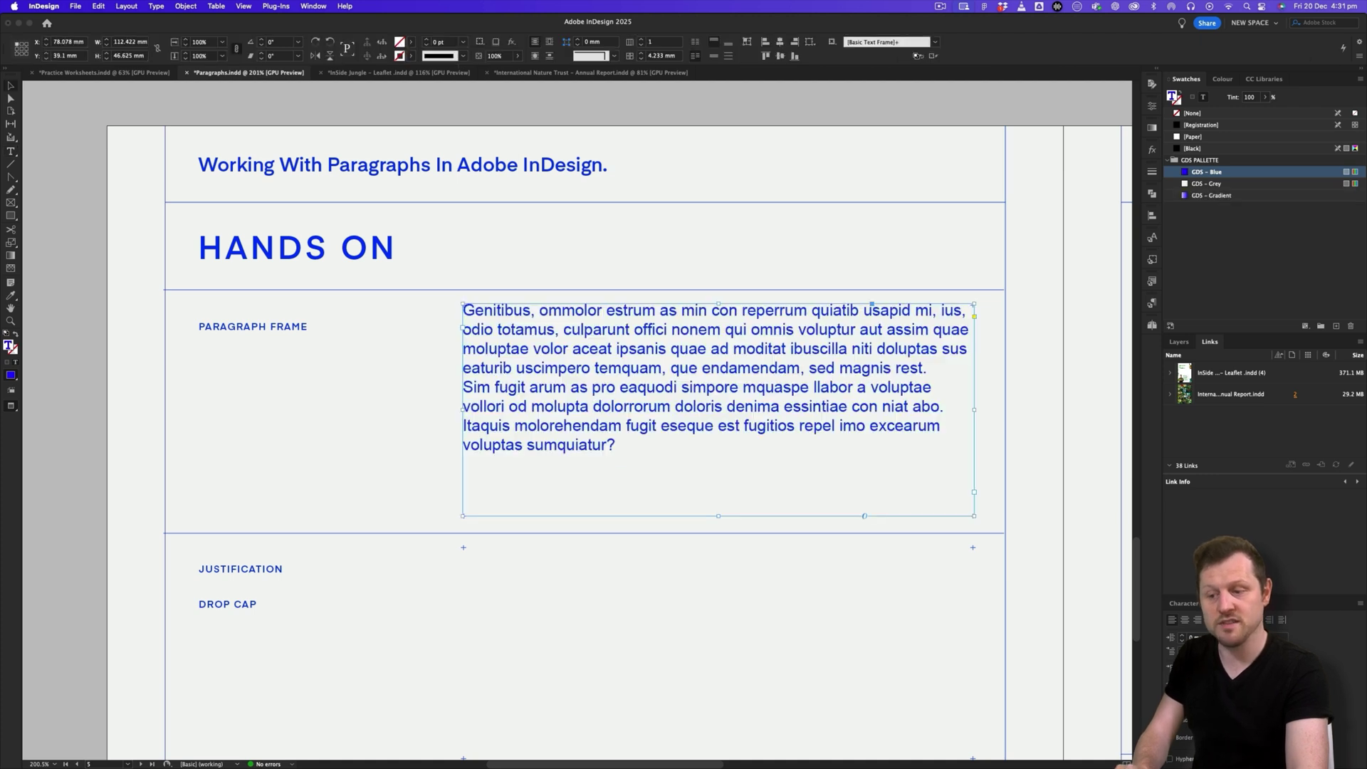
click(427, 368)
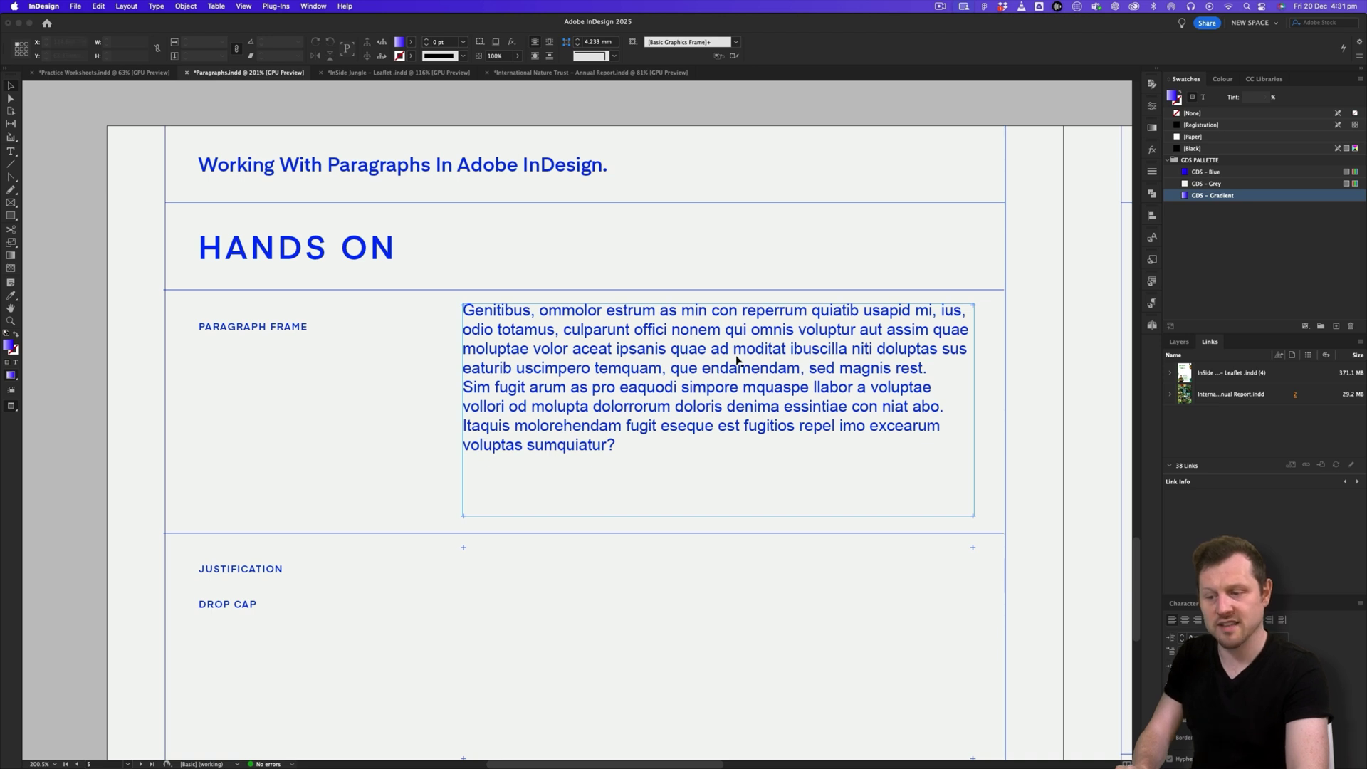
Step: Try centre and right alignment on all the Paragraph Frame text and return it to left alignment
double_click(739, 400)
scroll(734, 395, down, 2)
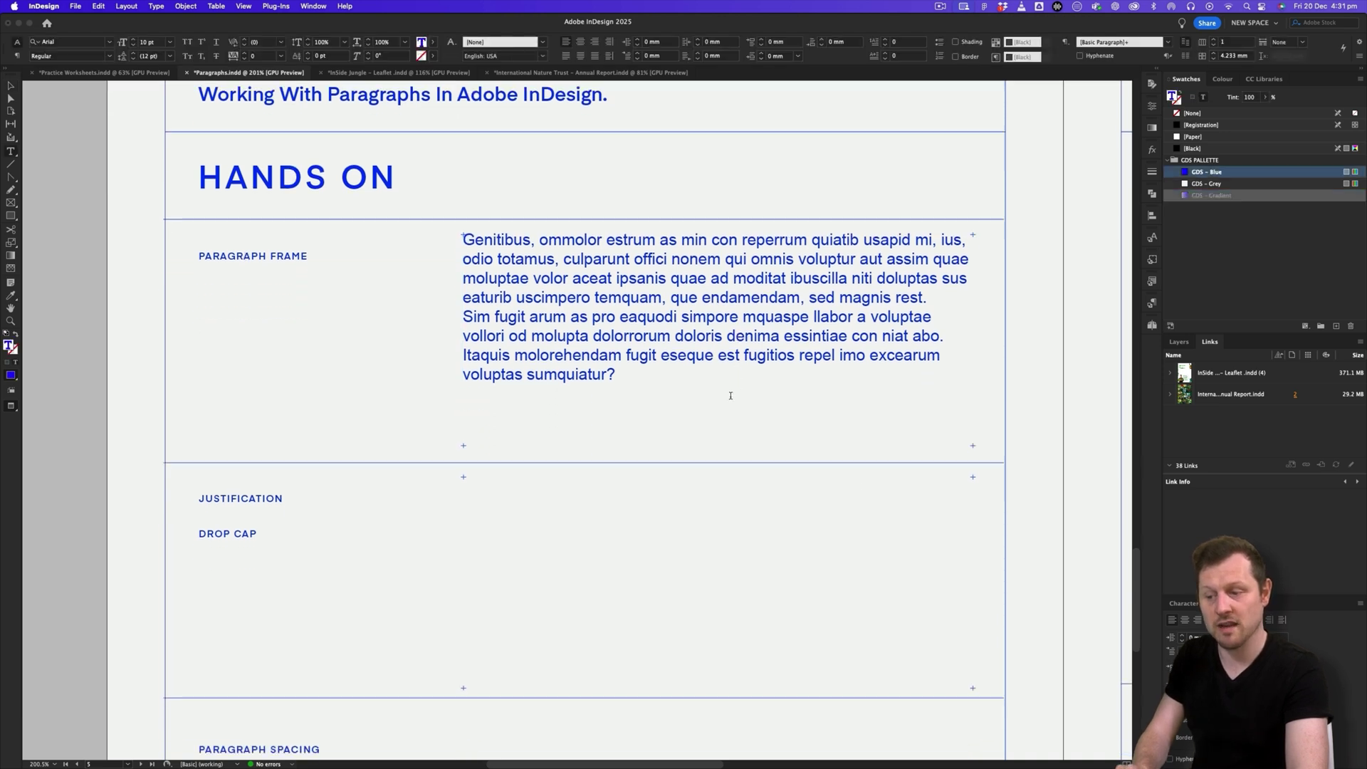
scroll(730, 388, up, 4)
key(super+a)
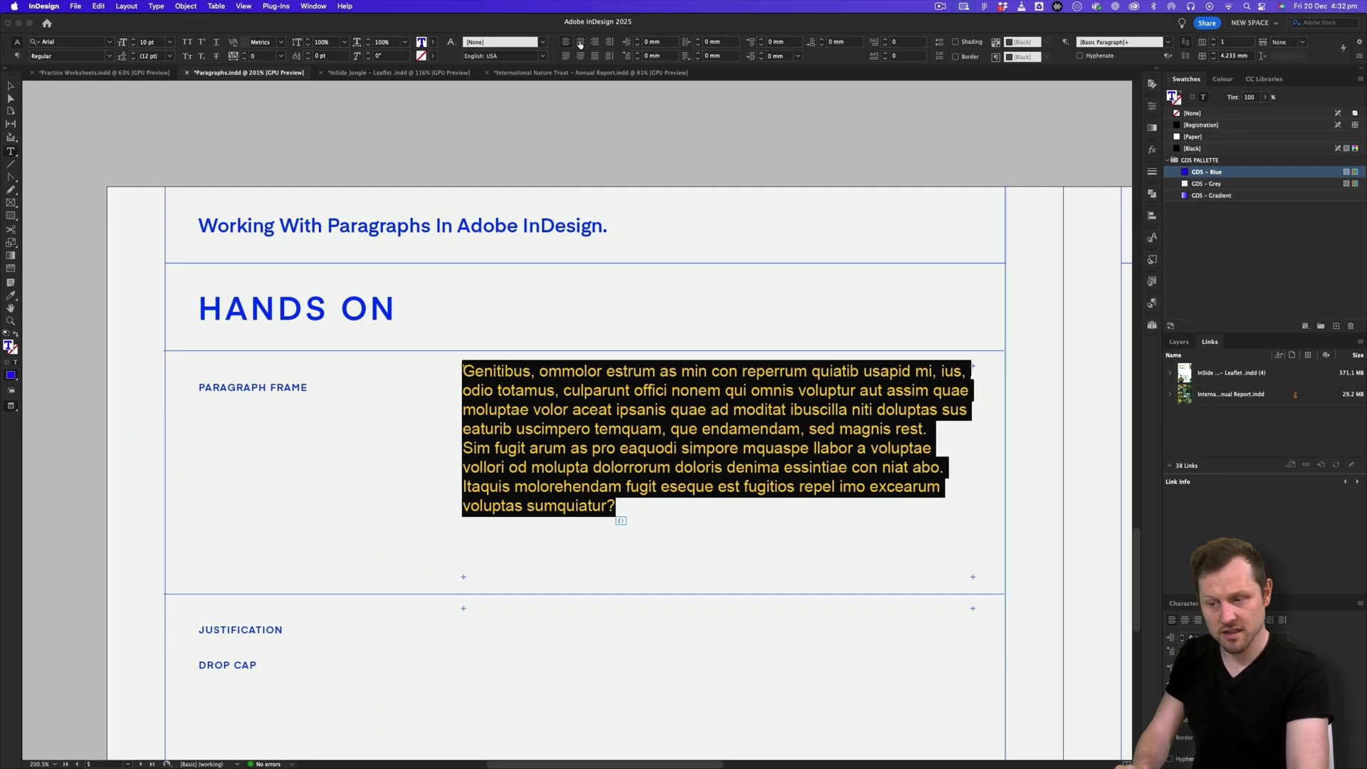
click(666, 77)
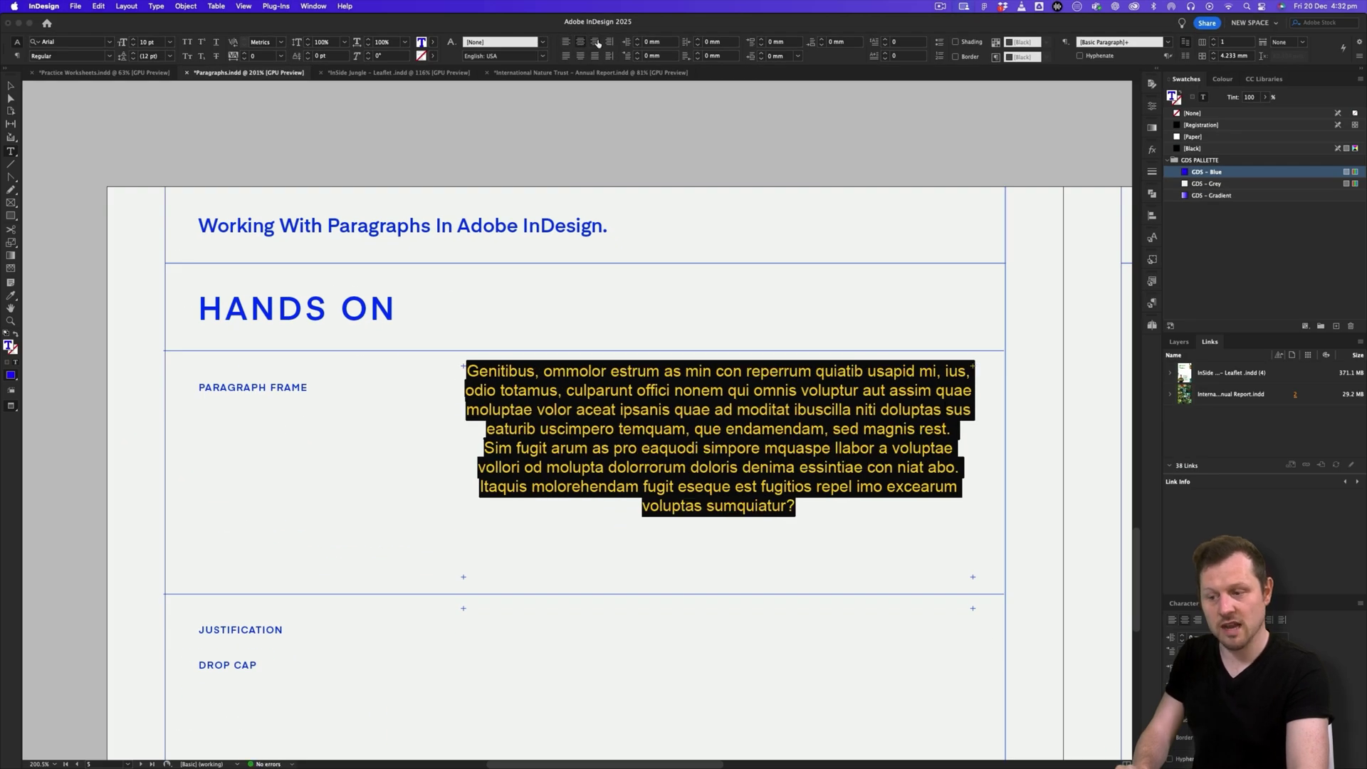
click(596, 43)
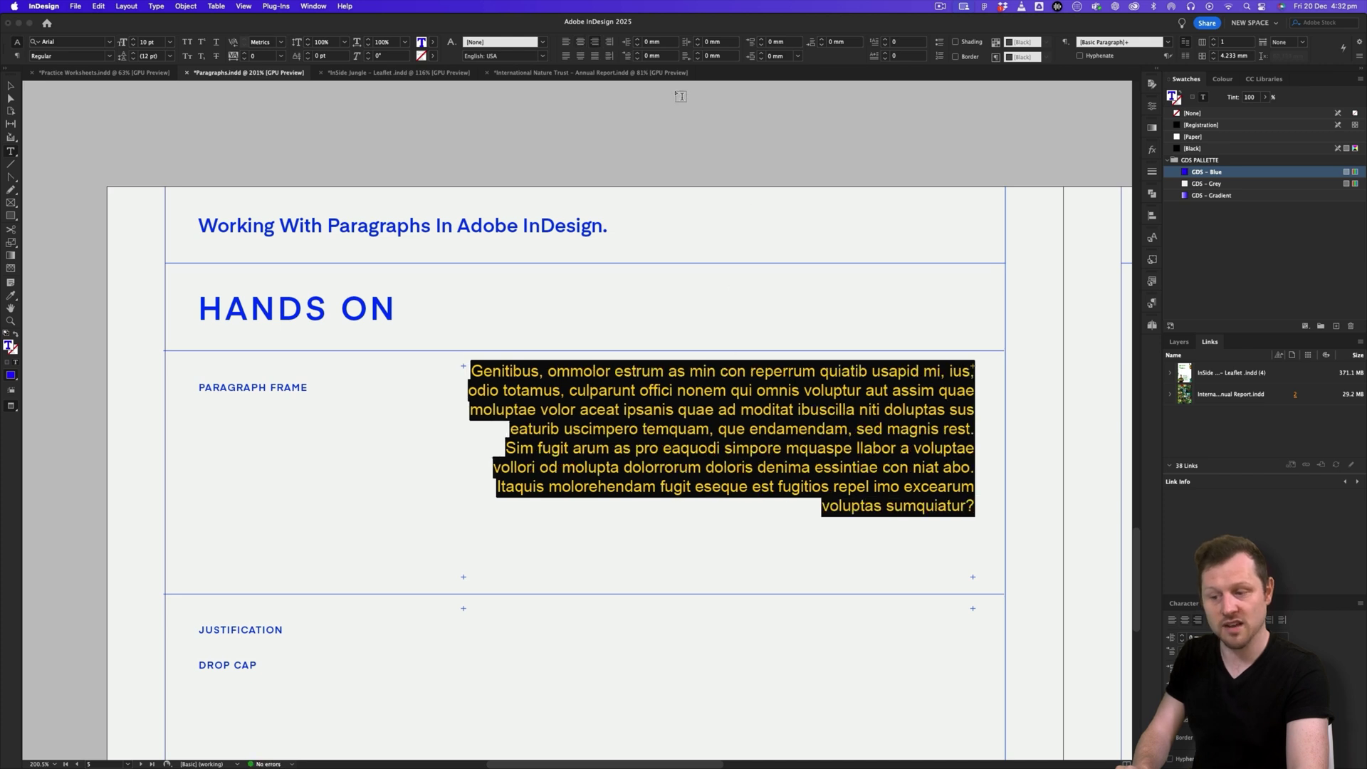
click(569, 45)
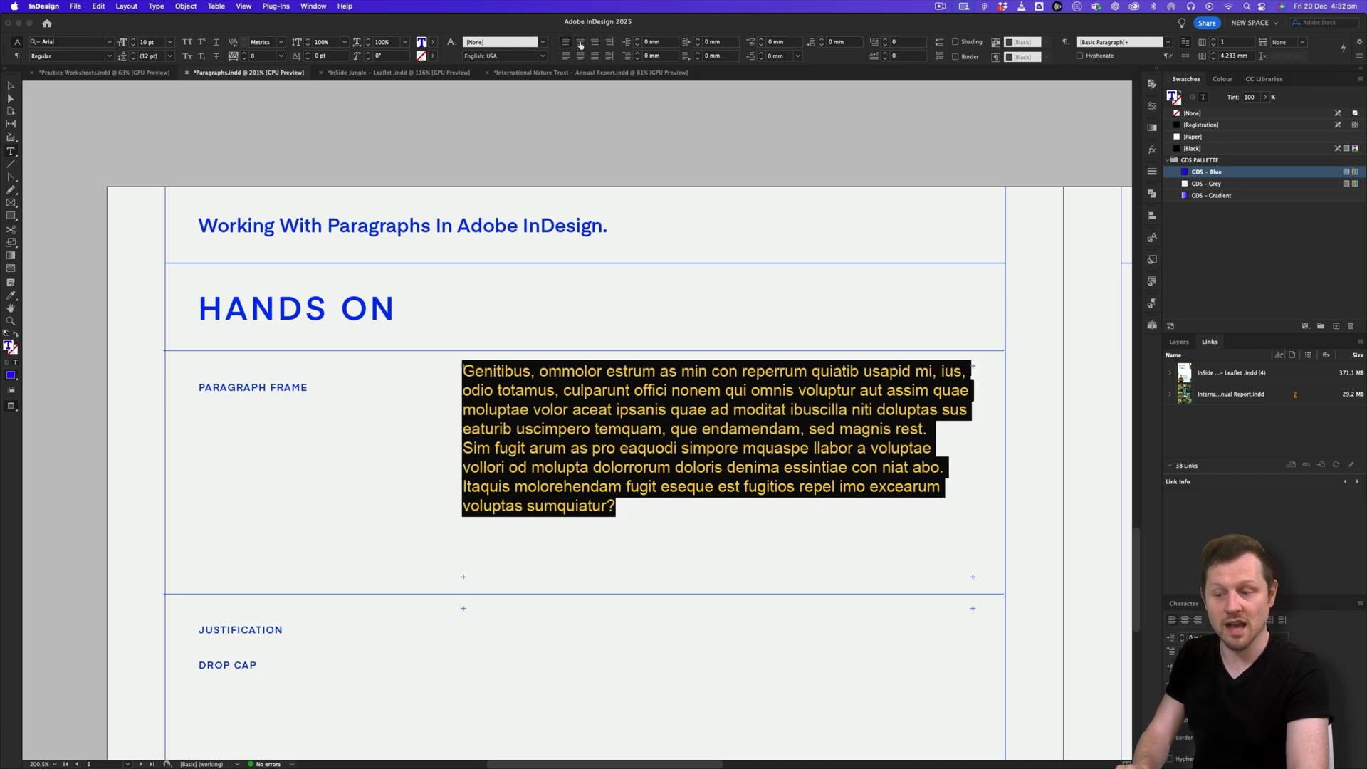
click(581, 44)
click(595, 44)
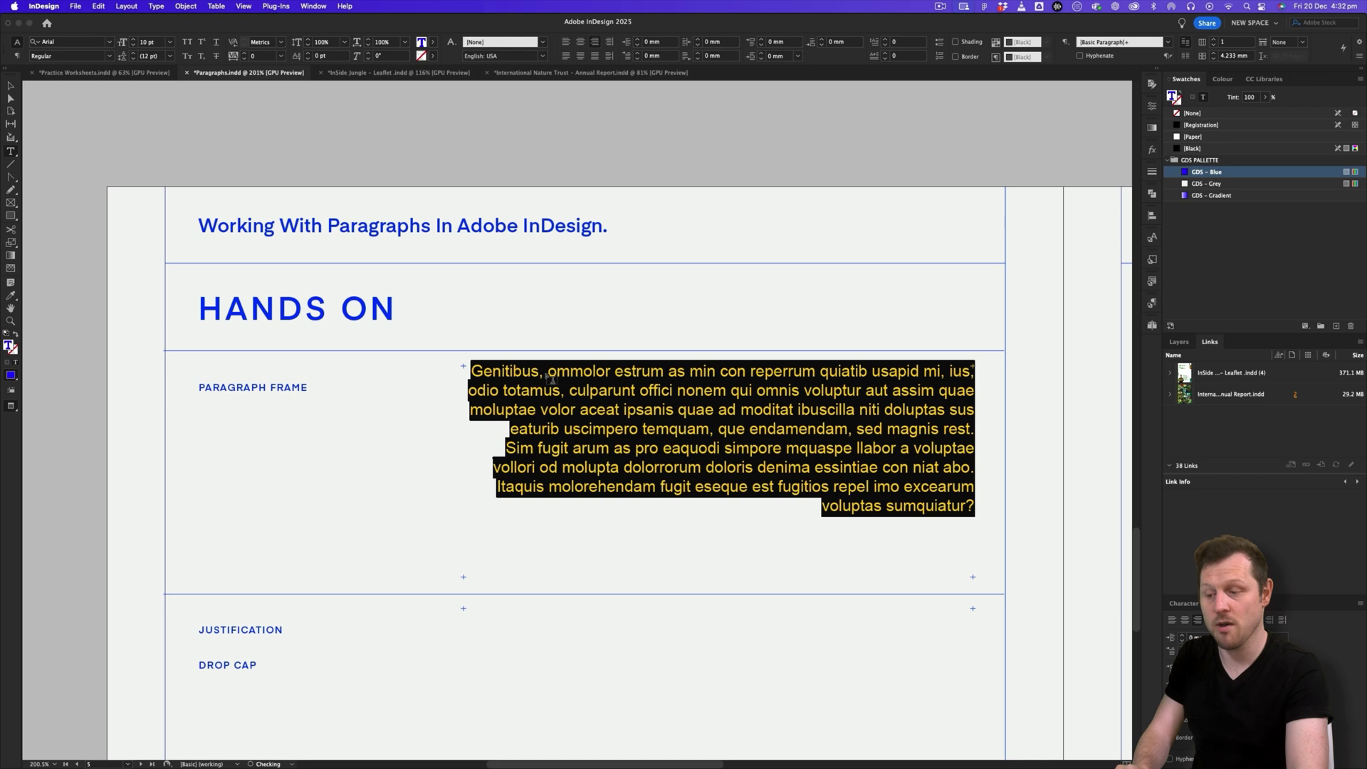
click(568, 40)
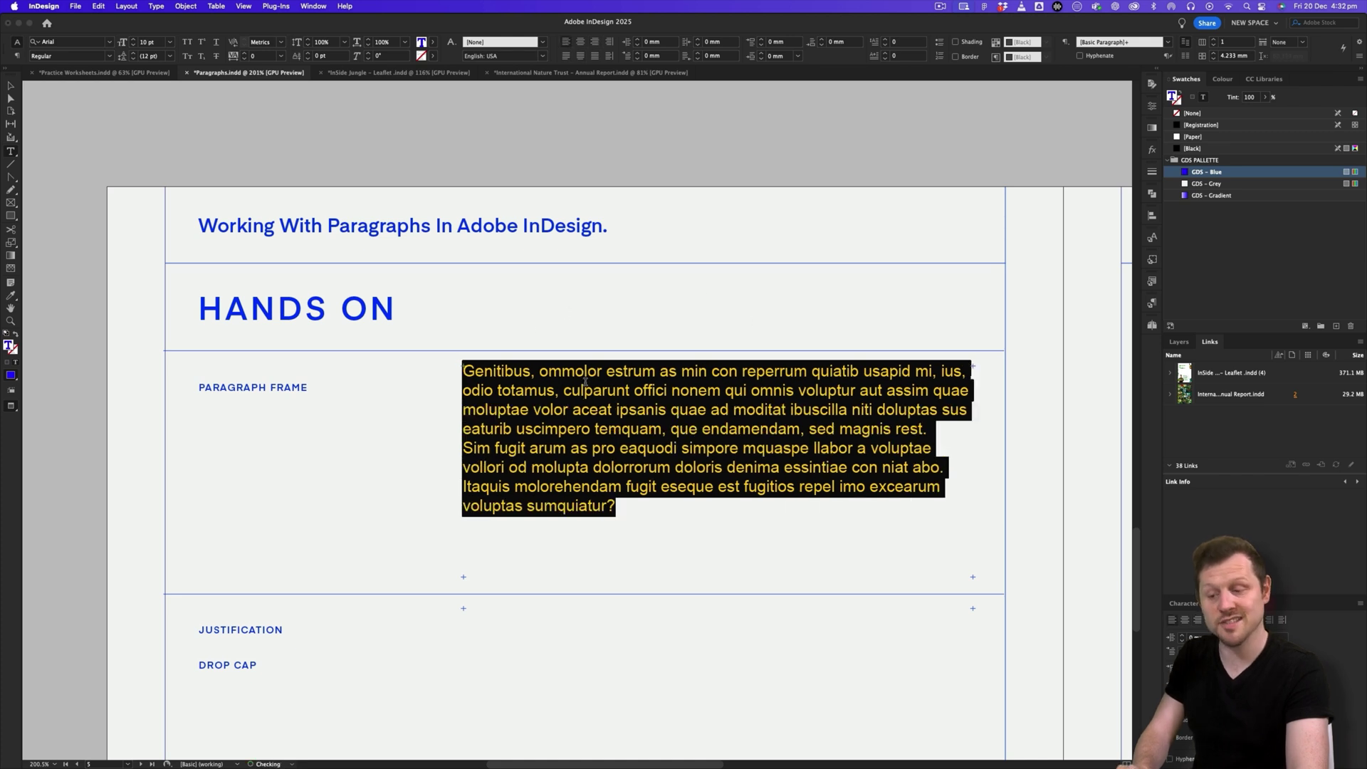
key(Escape)
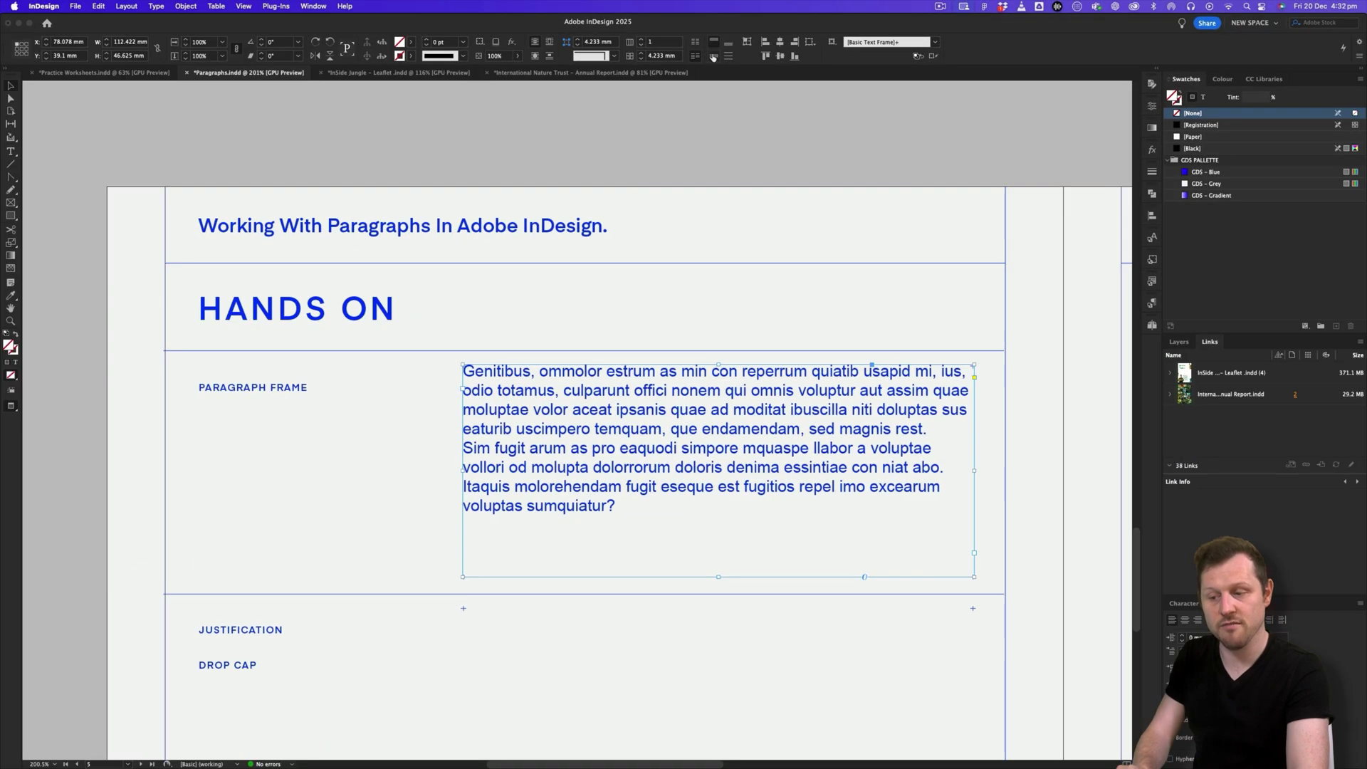
Step: Compare the vertical alignment options on the Paragraph Frame text frame and leave its text vertically centred
click(673, 116)
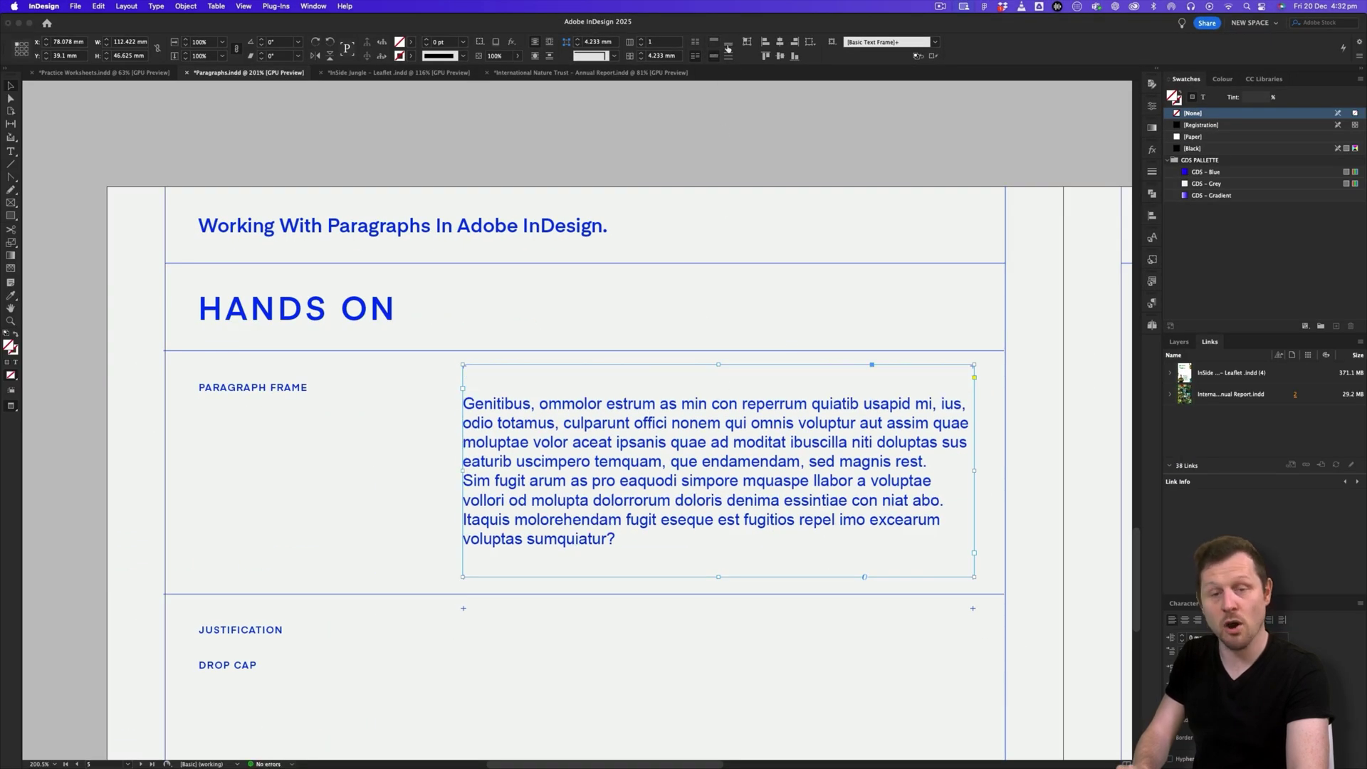
click(715, 56)
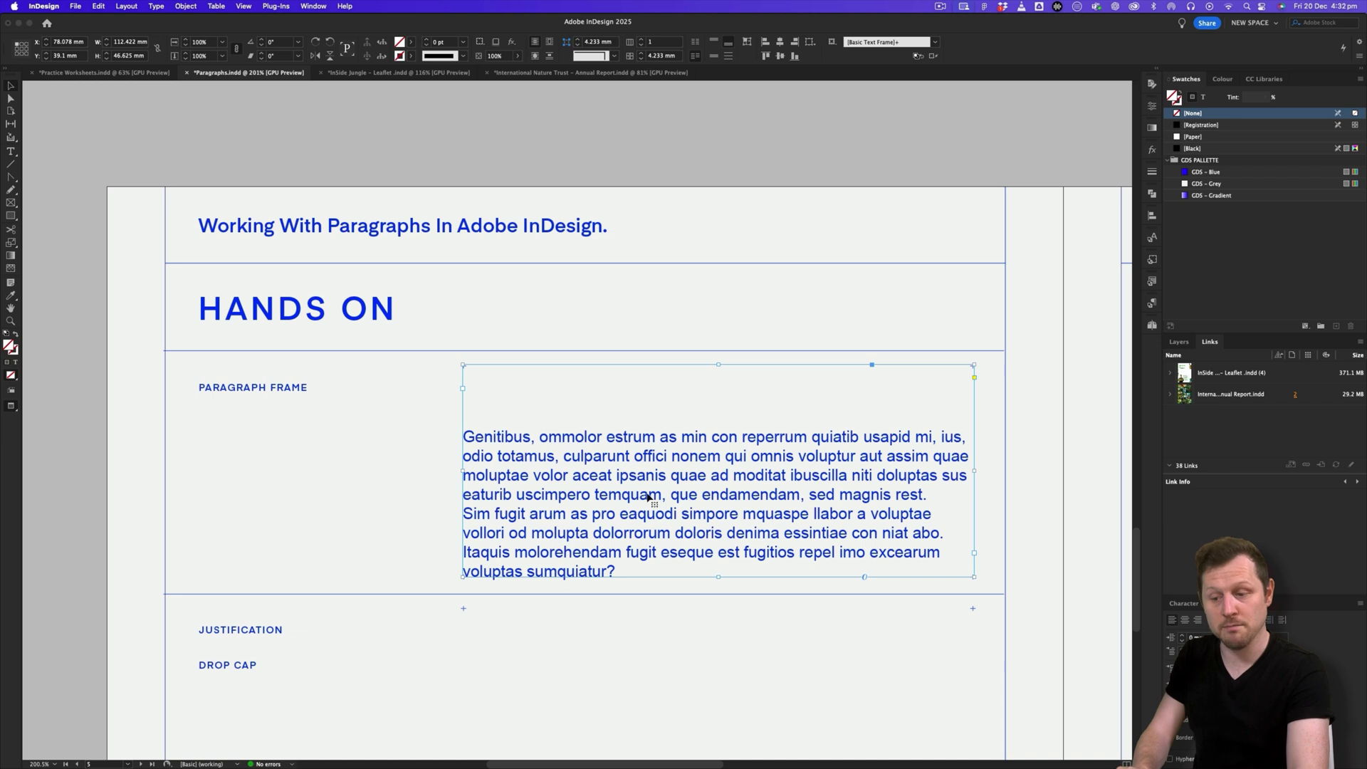
click(713, 41)
click(728, 41)
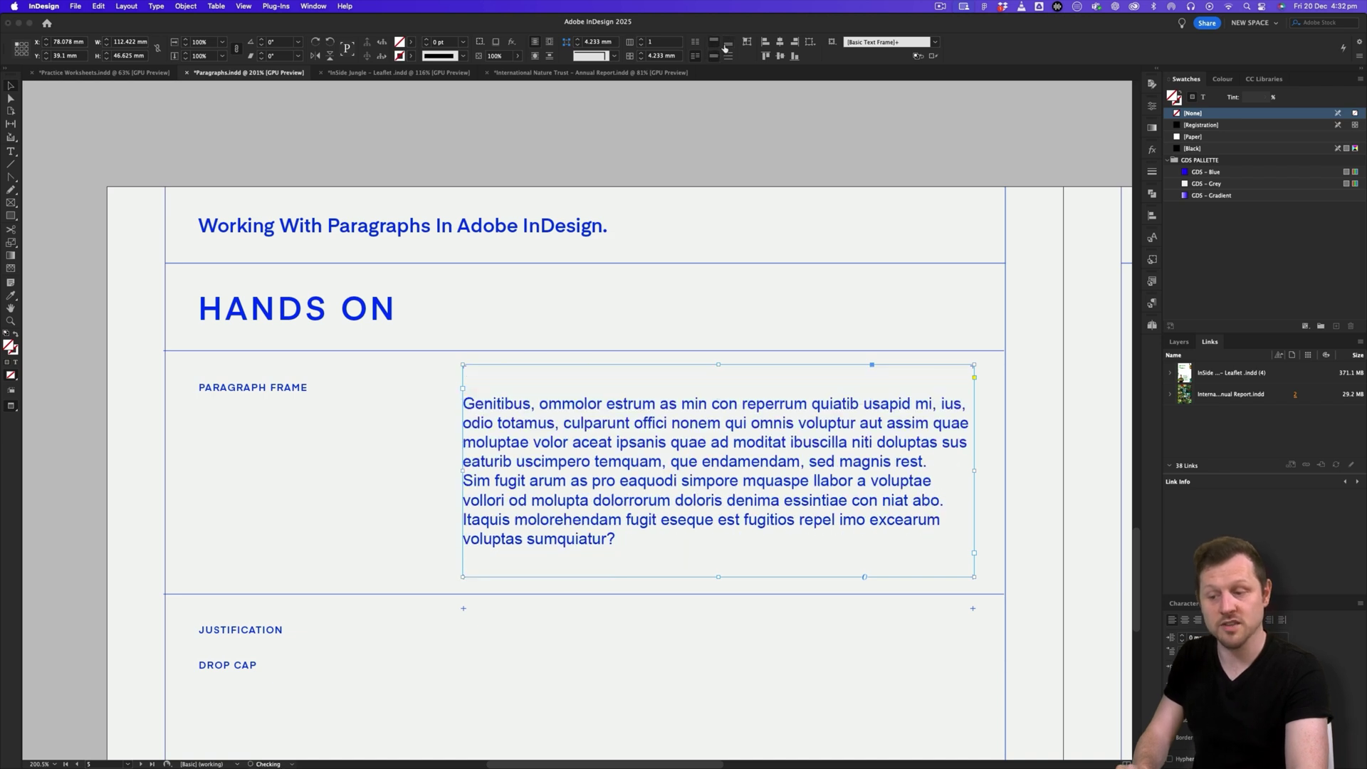
click(714, 56)
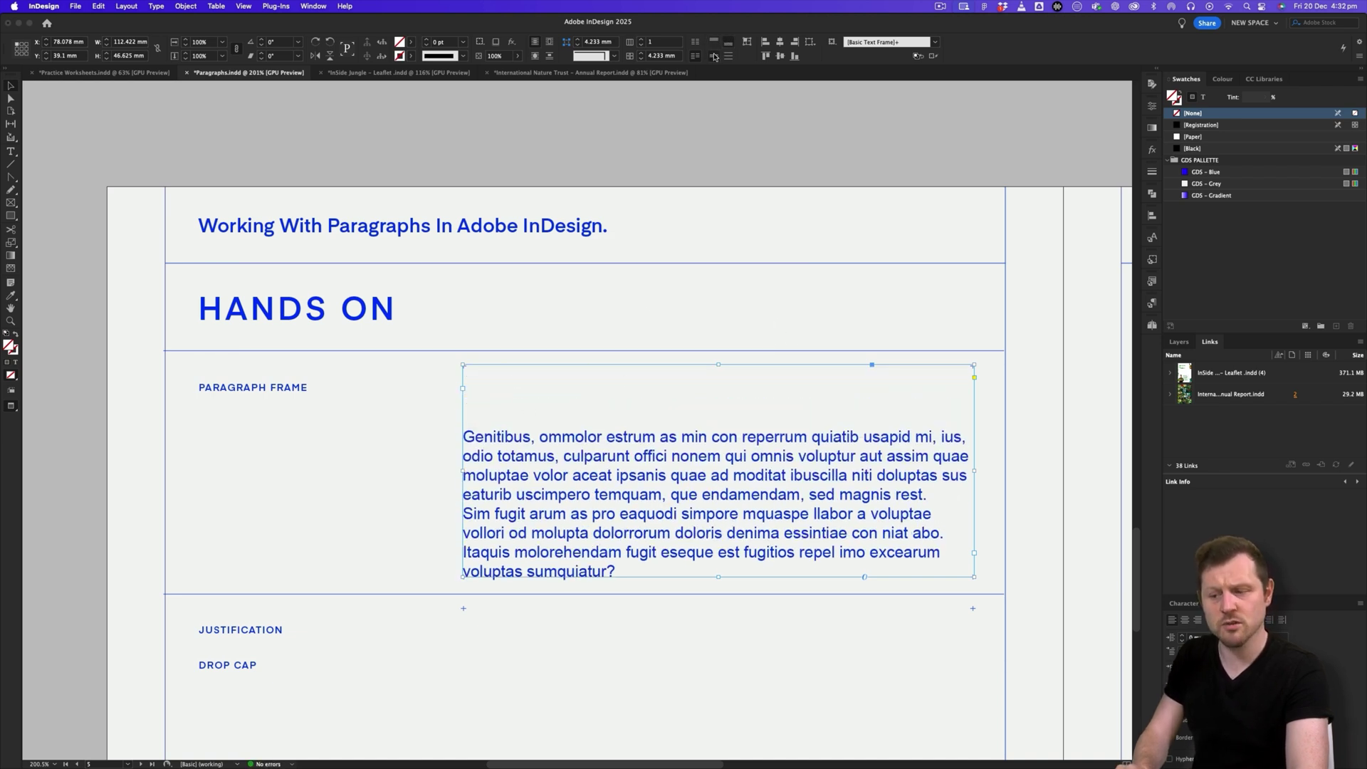
click(714, 56)
click(867, 296)
Step: Duplicate the Paragraph Frame text frame straight down into the empty area beside the Justification and Drop Cap labels
scroll(674, 466, down, 1)
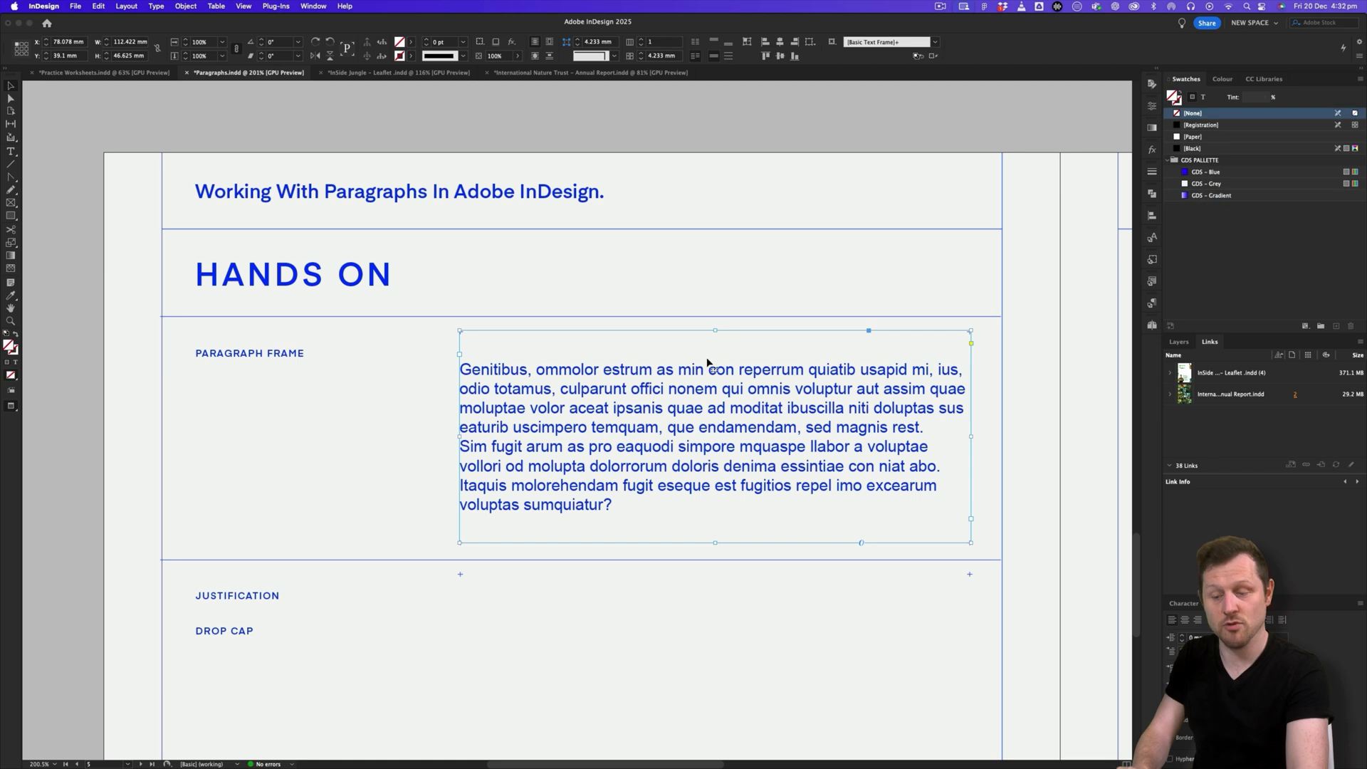
scroll(656, 377, down, 3)
scroll(656, 374, down, 2)
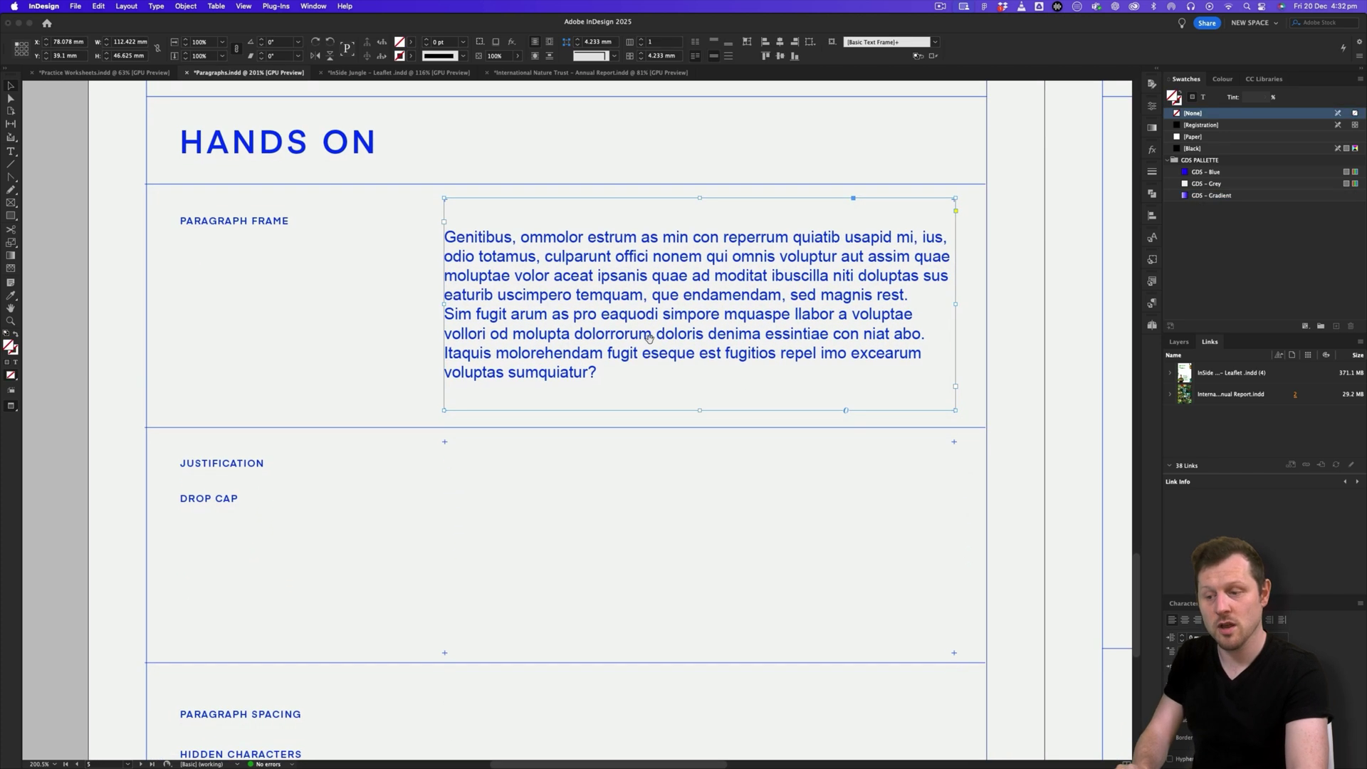
click(386, 272)
click(620, 297)
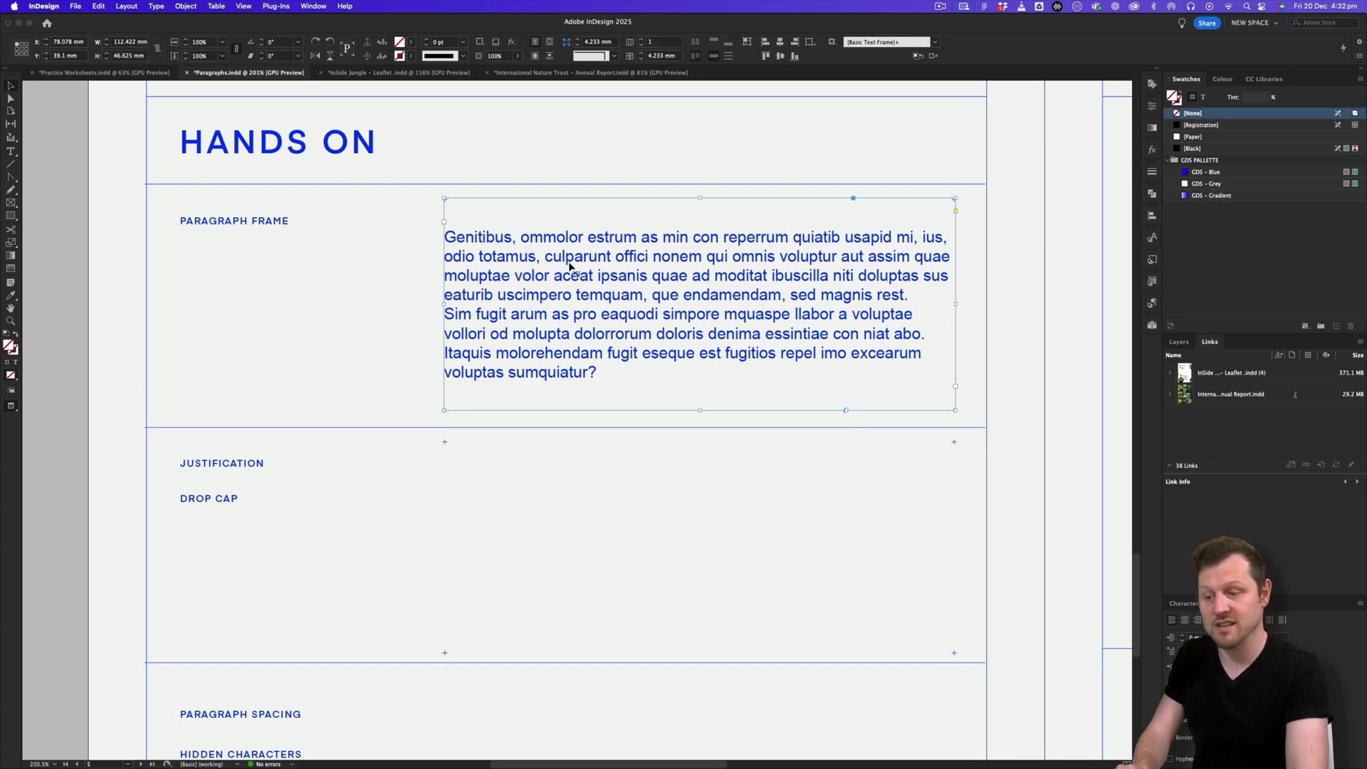
drag(553, 279, 554, 518)
scroll(559, 493, down, 5)
scroll(591, 427, up, 2)
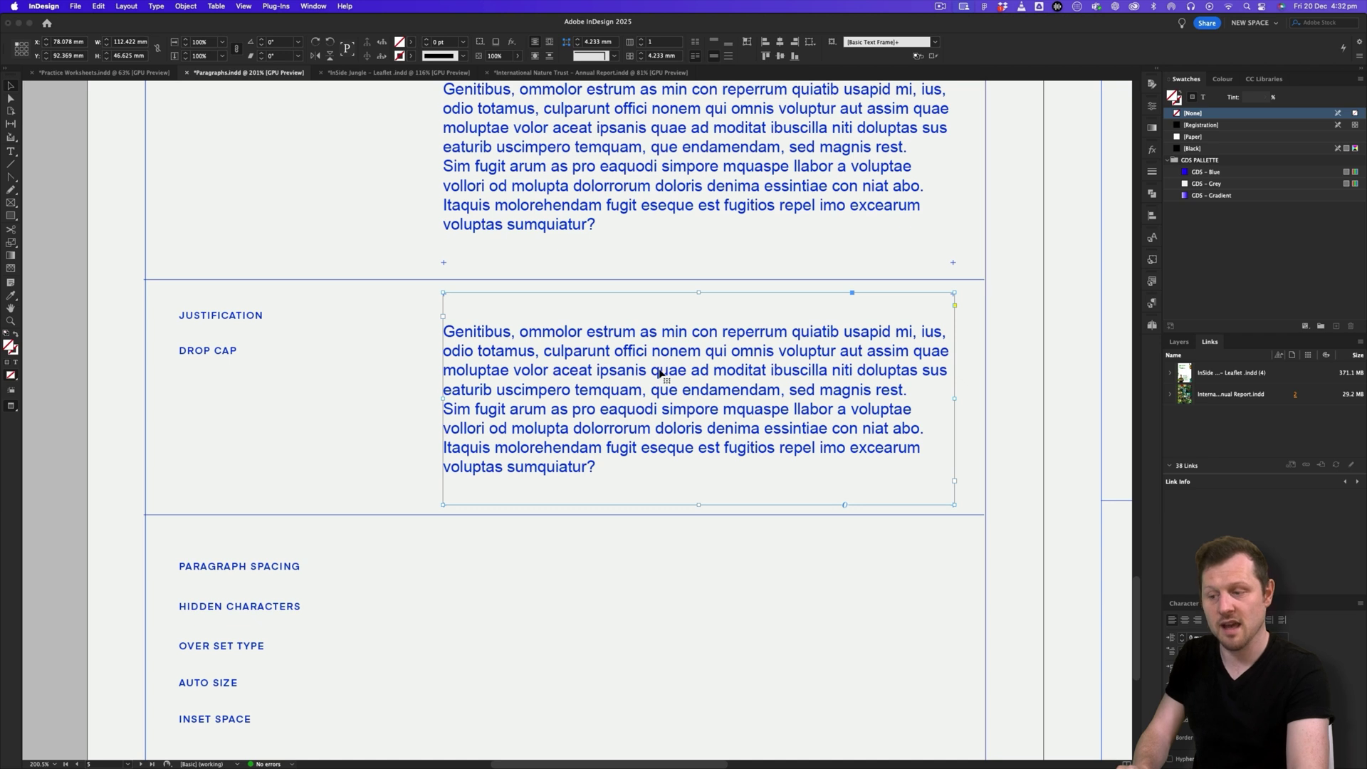
double_click(616, 378)
drag(558, 351, 776, 411)
click(776, 412)
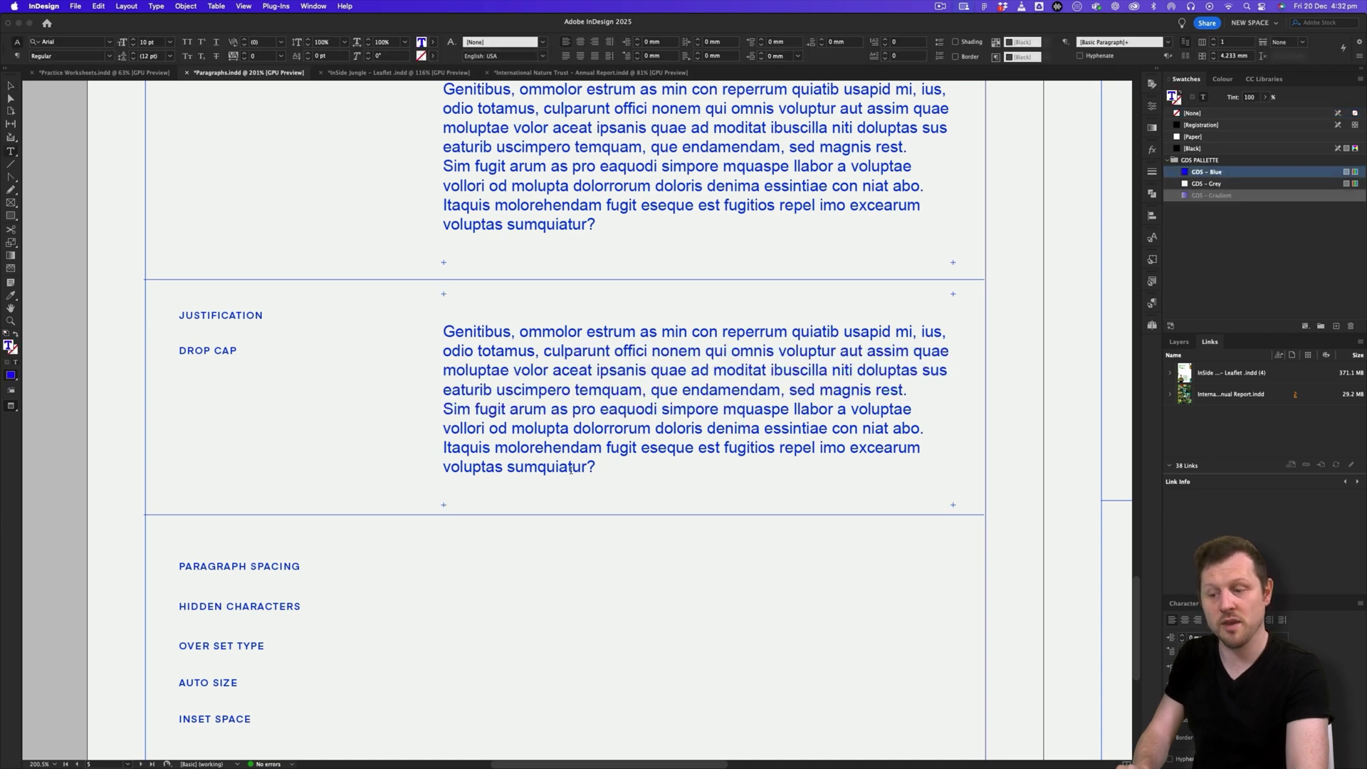
key(super+a)
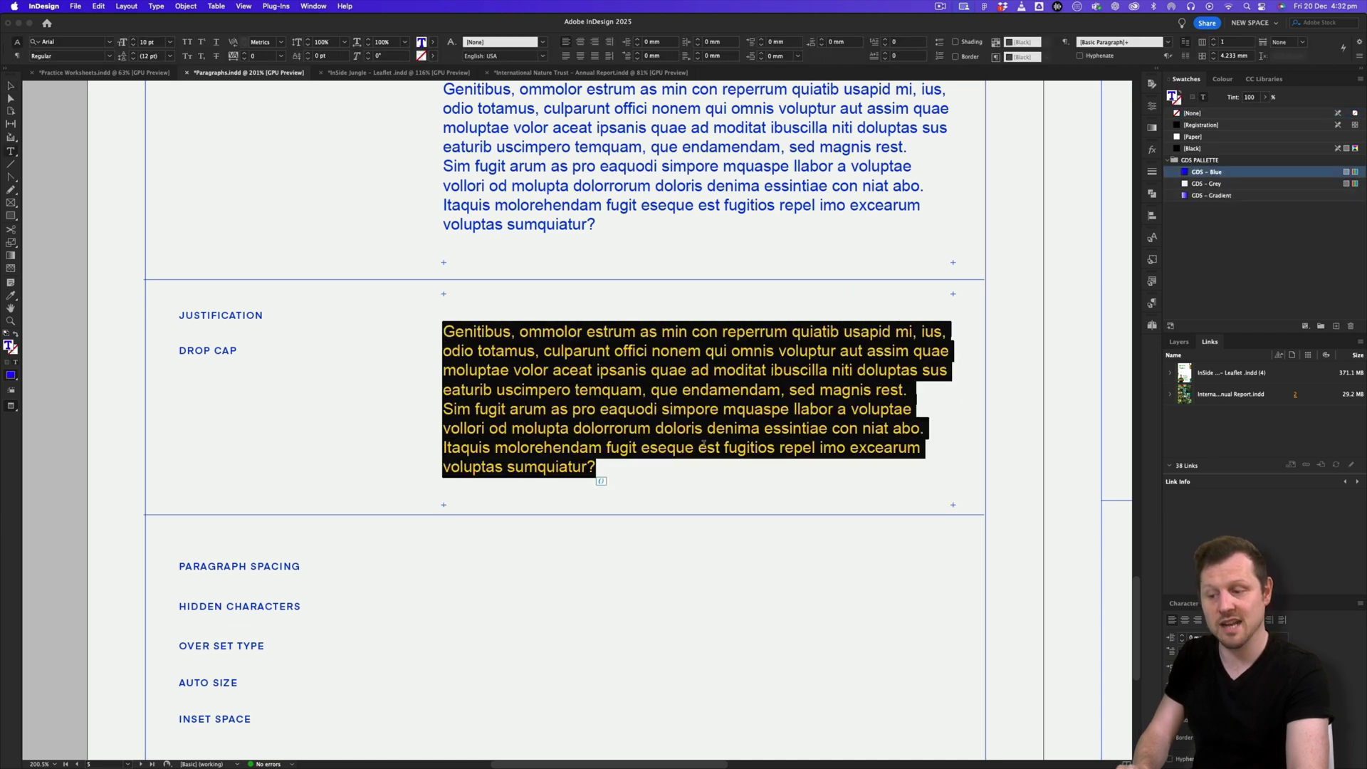
click(703, 445)
drag(575, 391, 744, 391)
drag(542, 331, 661, 350)
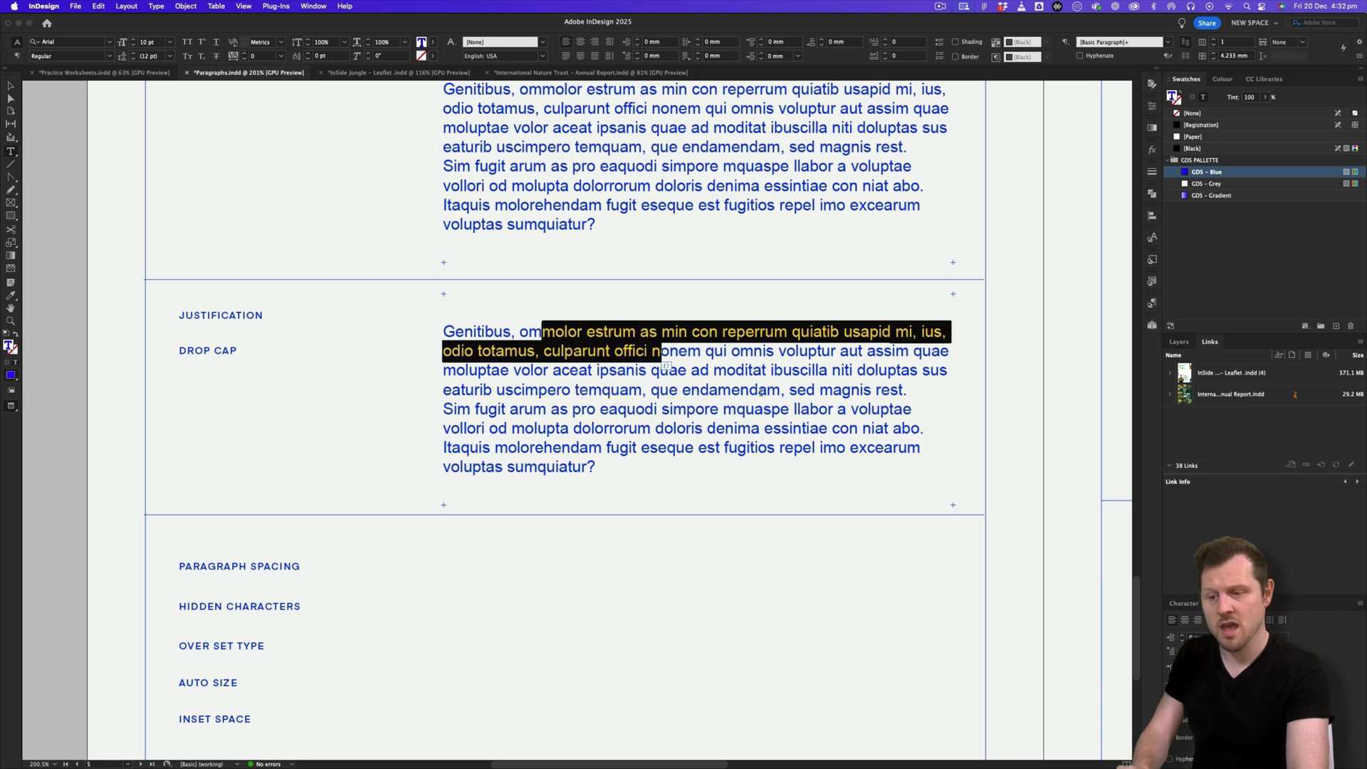
drag(749, 390, 673, 410)
click(679, 423)
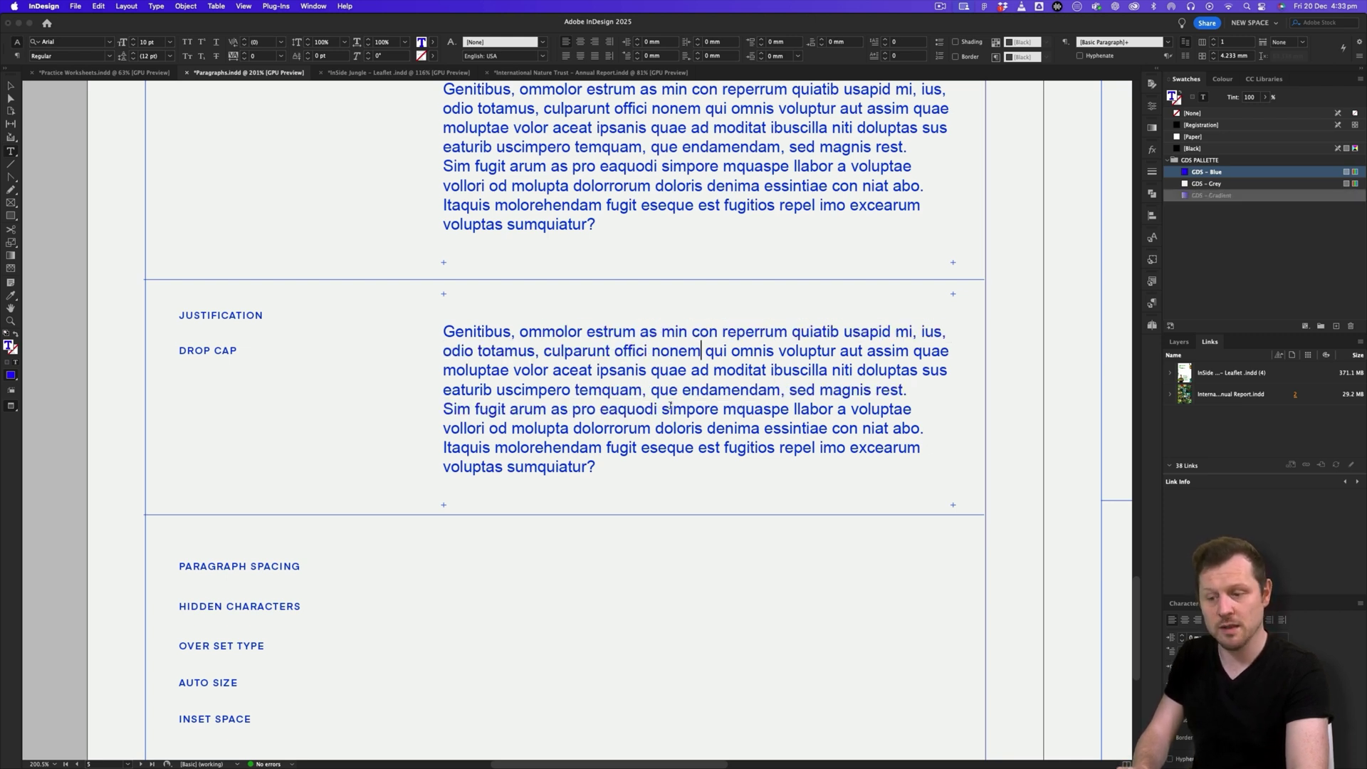
Step: Try justifying all the Justification text with the last line left, centred and fully justified, and return it to left alignment
drag(605, 468, 442, 329)
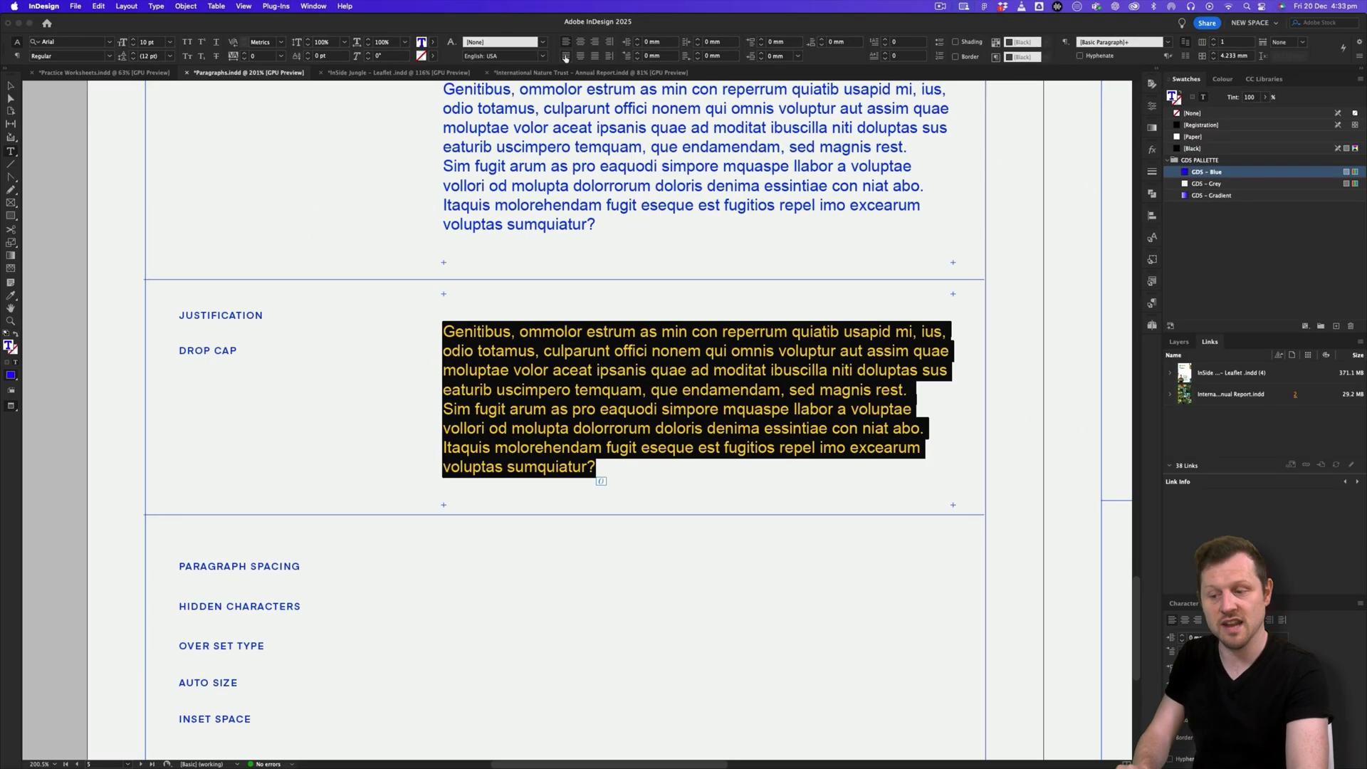
click(566, 57)
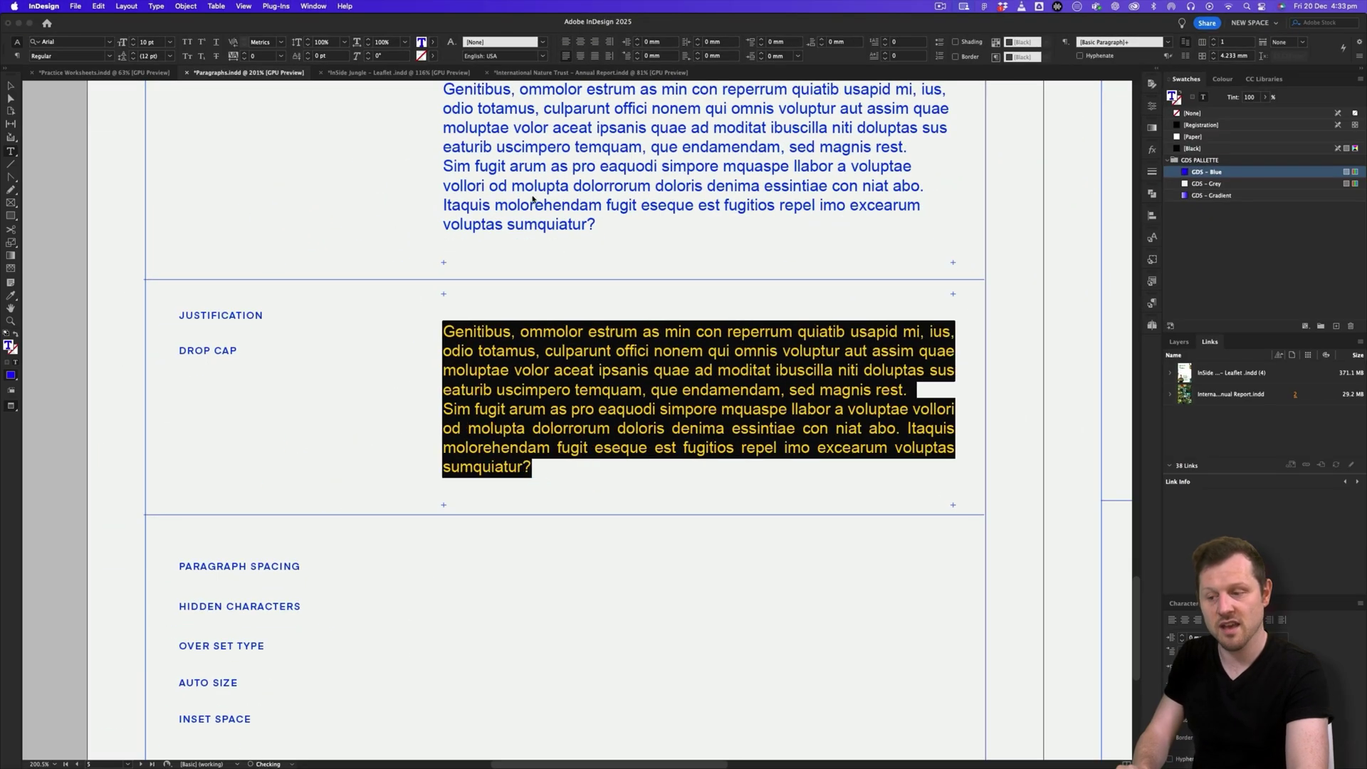
click(580, 57)
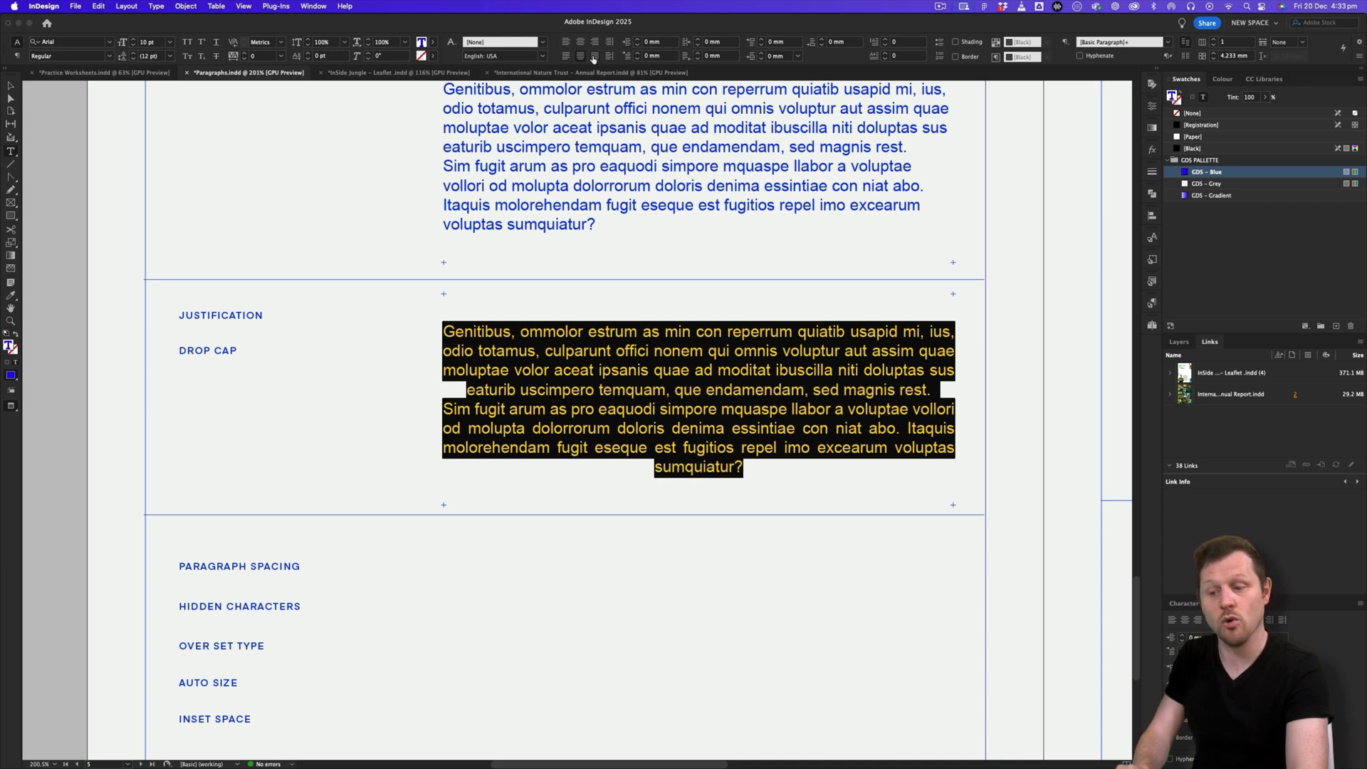
key(super+shift+f)
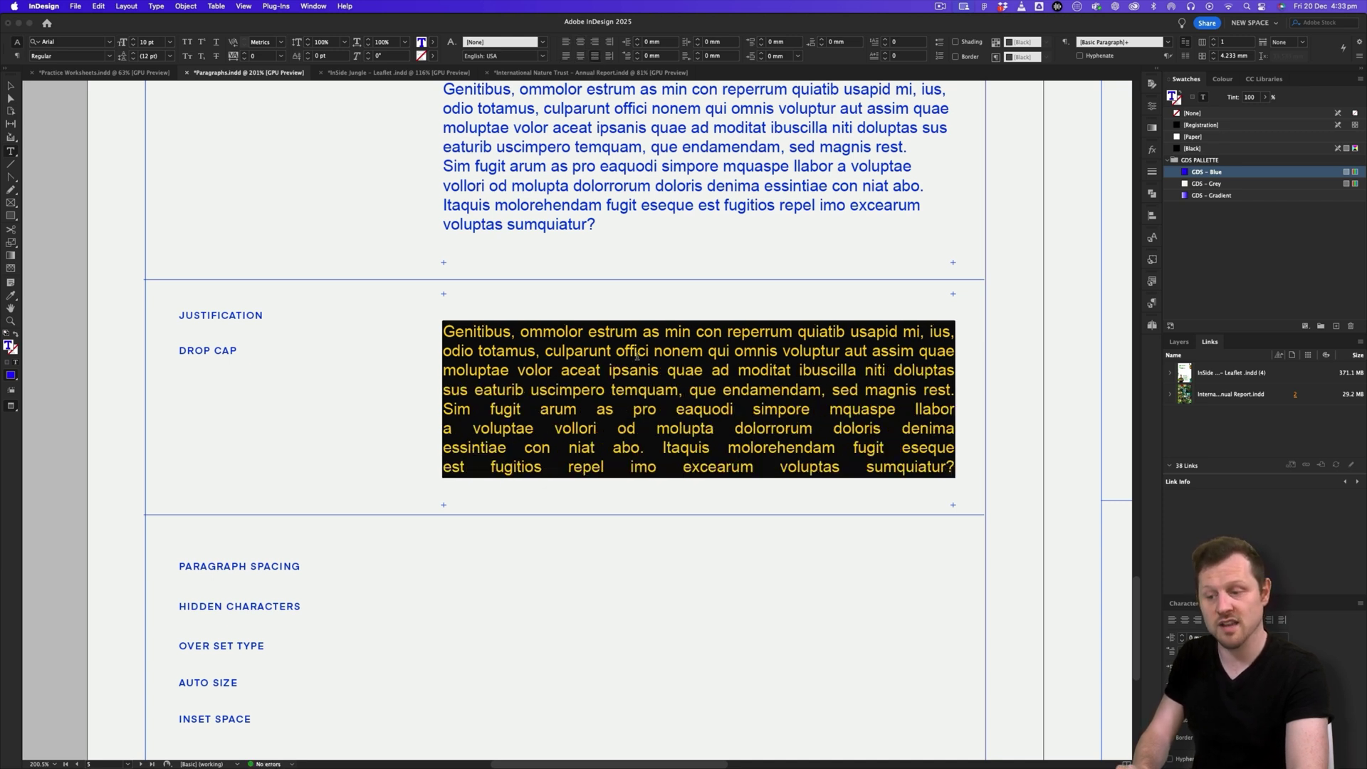
click(567, 43)
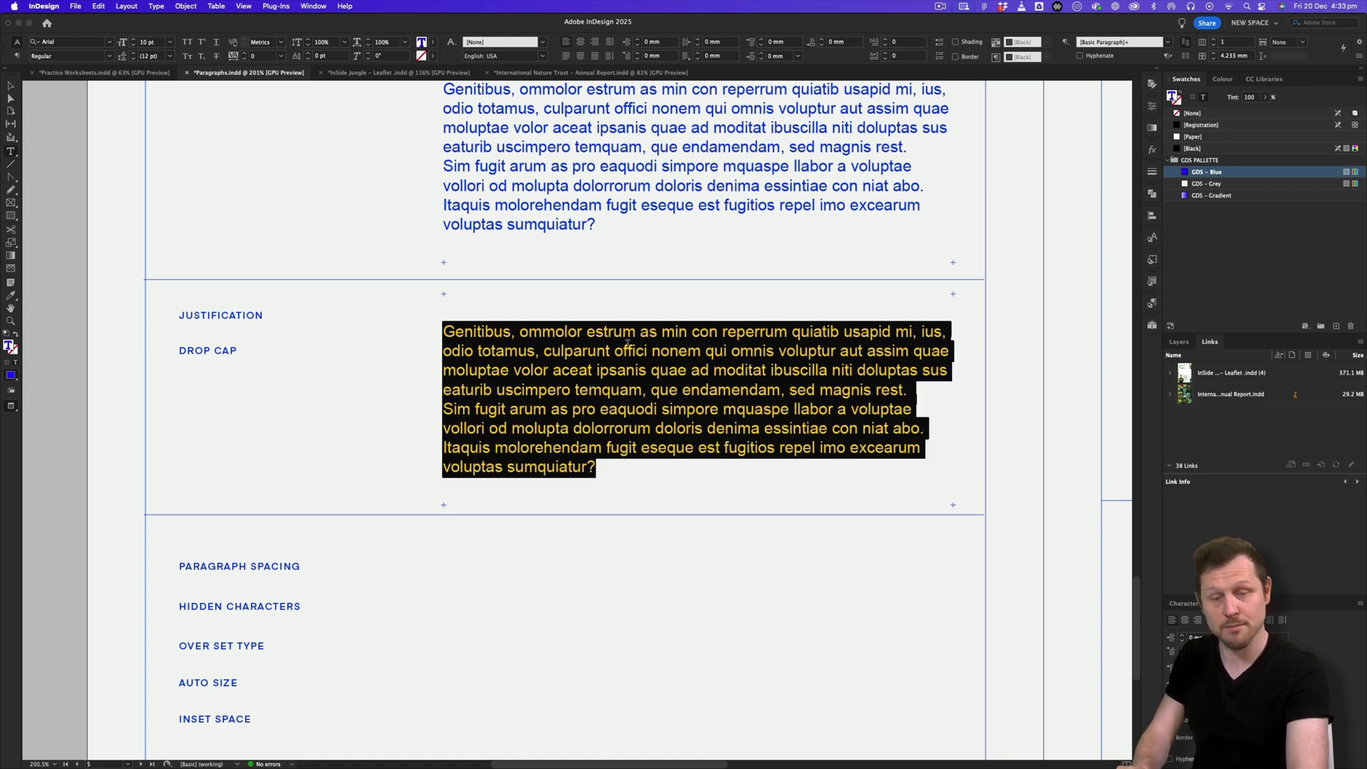
key(Escape)
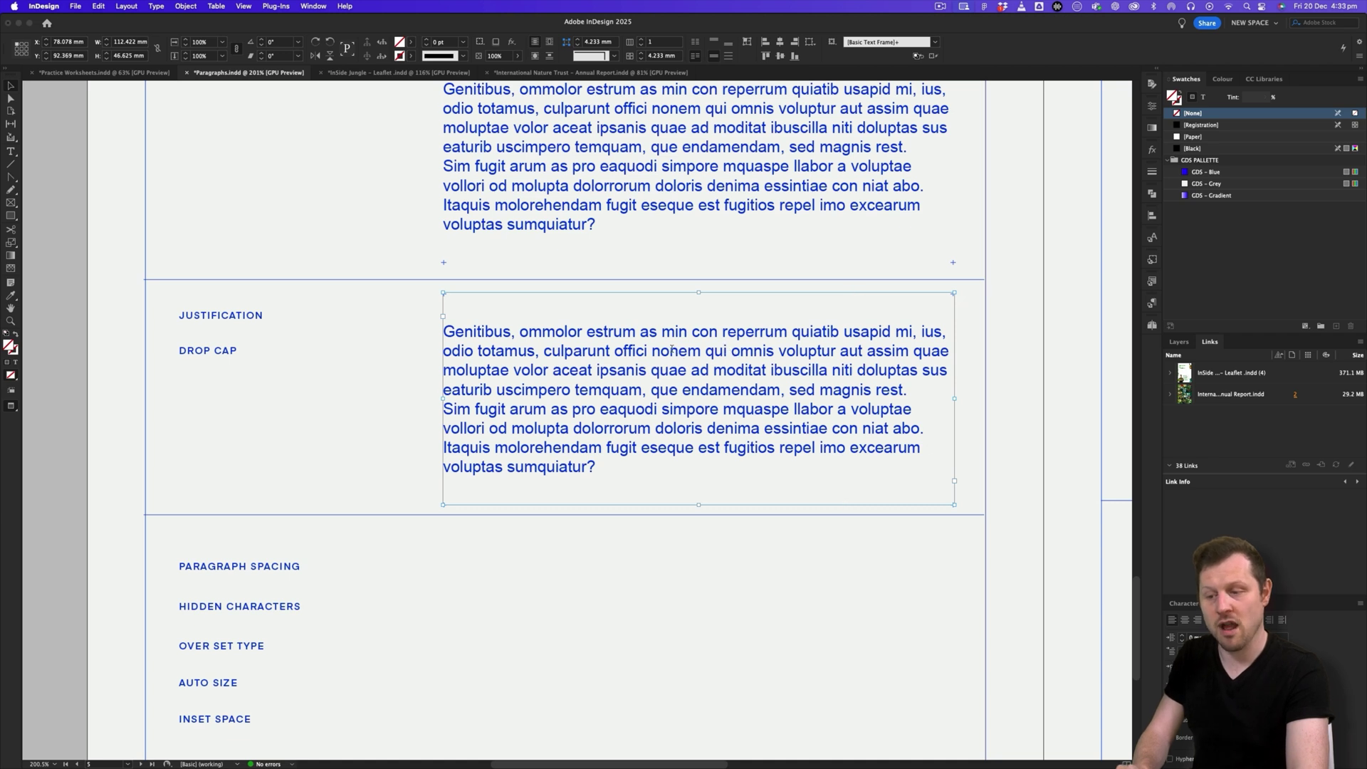
Step: Give the first paragraph in the Drop Cap area a one-character drop cap spanning 3 lines
double_click(672, 349)
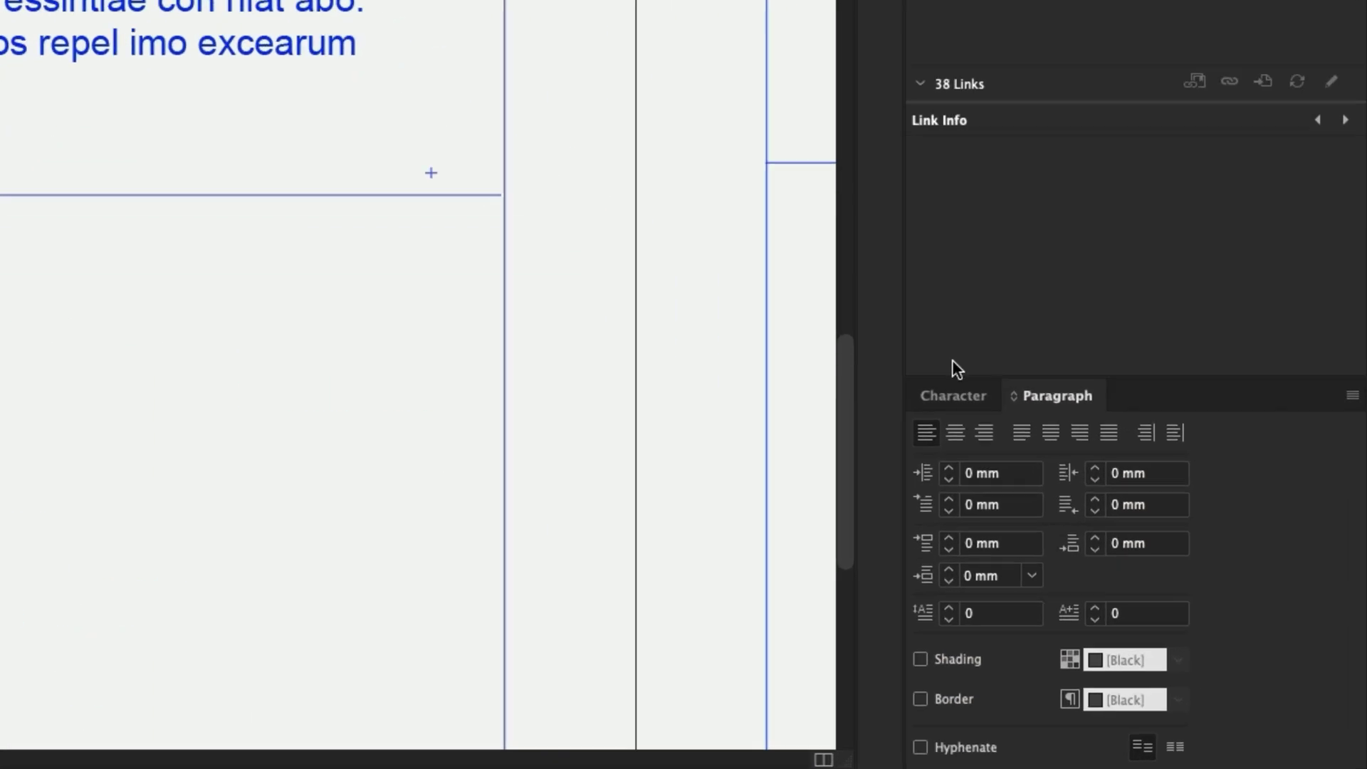
click(861, 578)
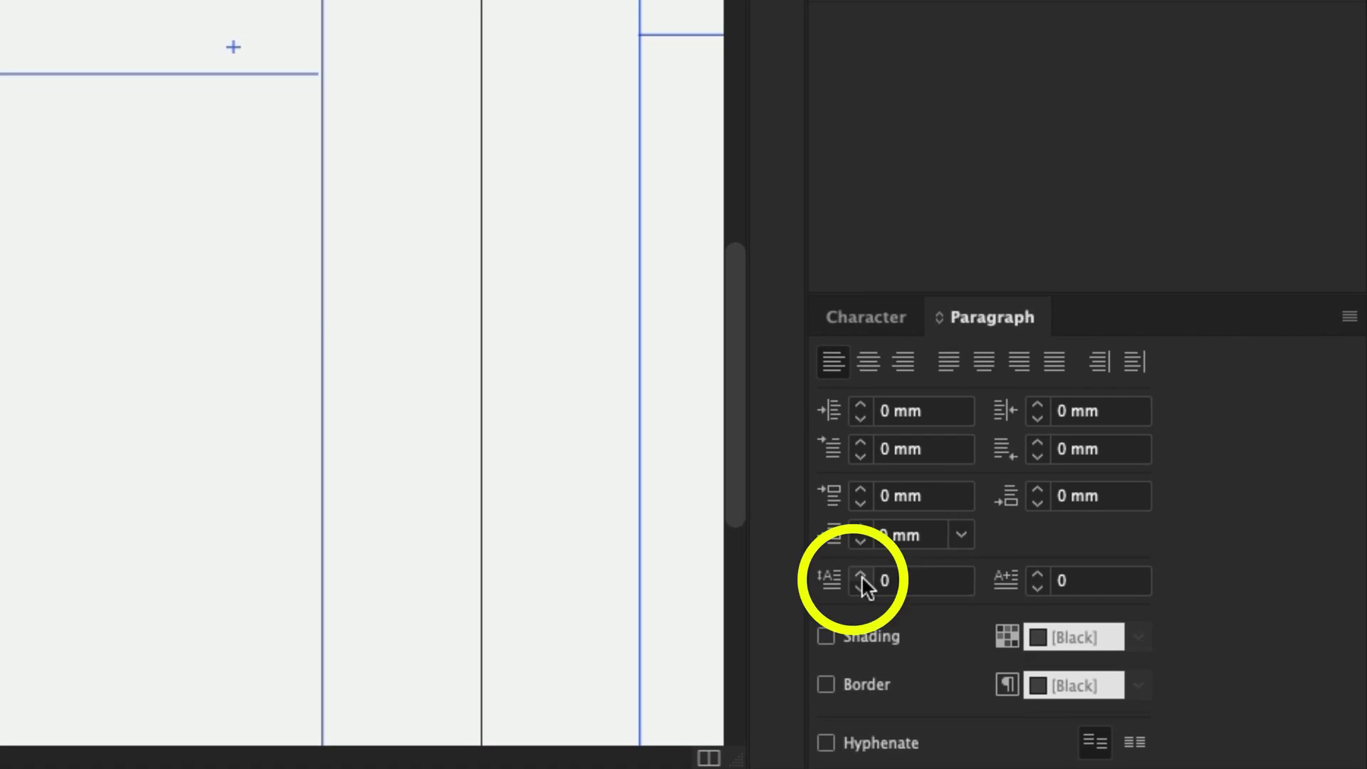
click(861, 575)
click(861, 575)
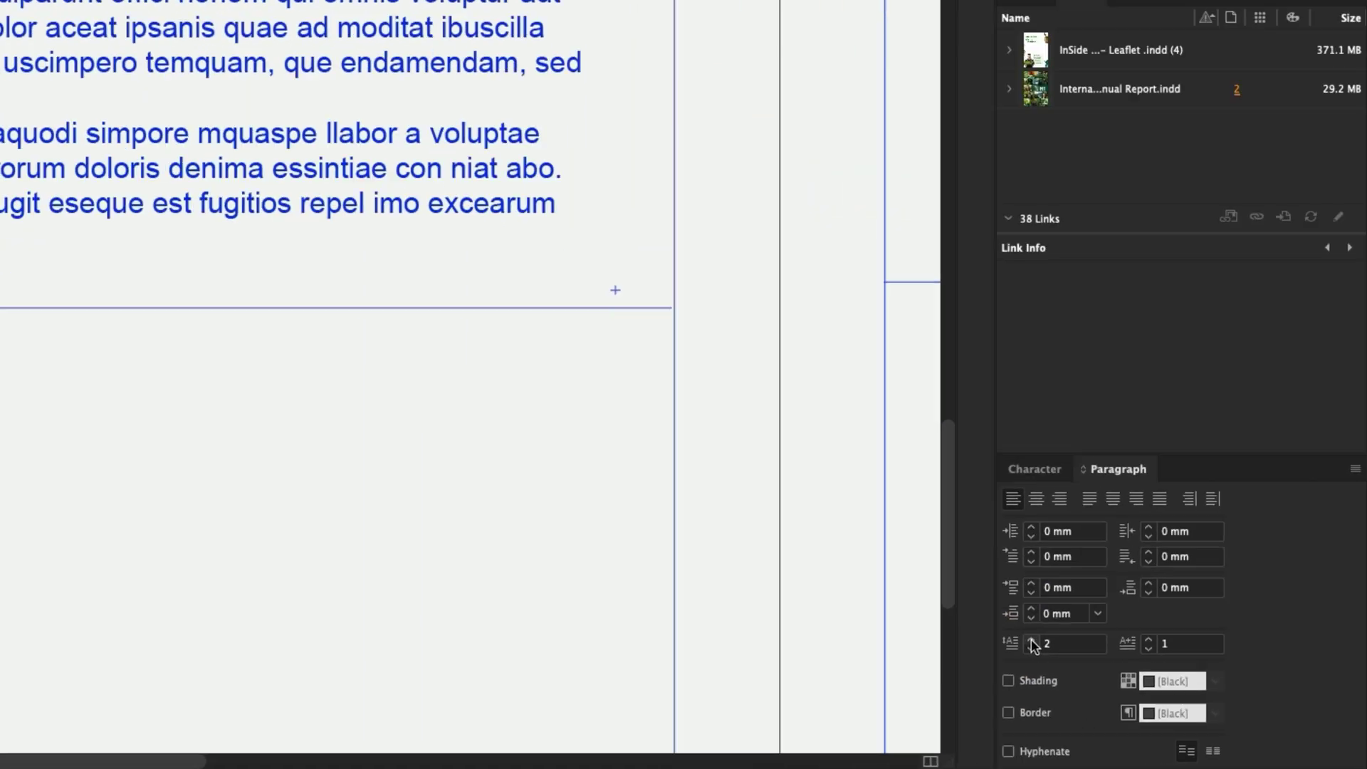
click(1032, 640)
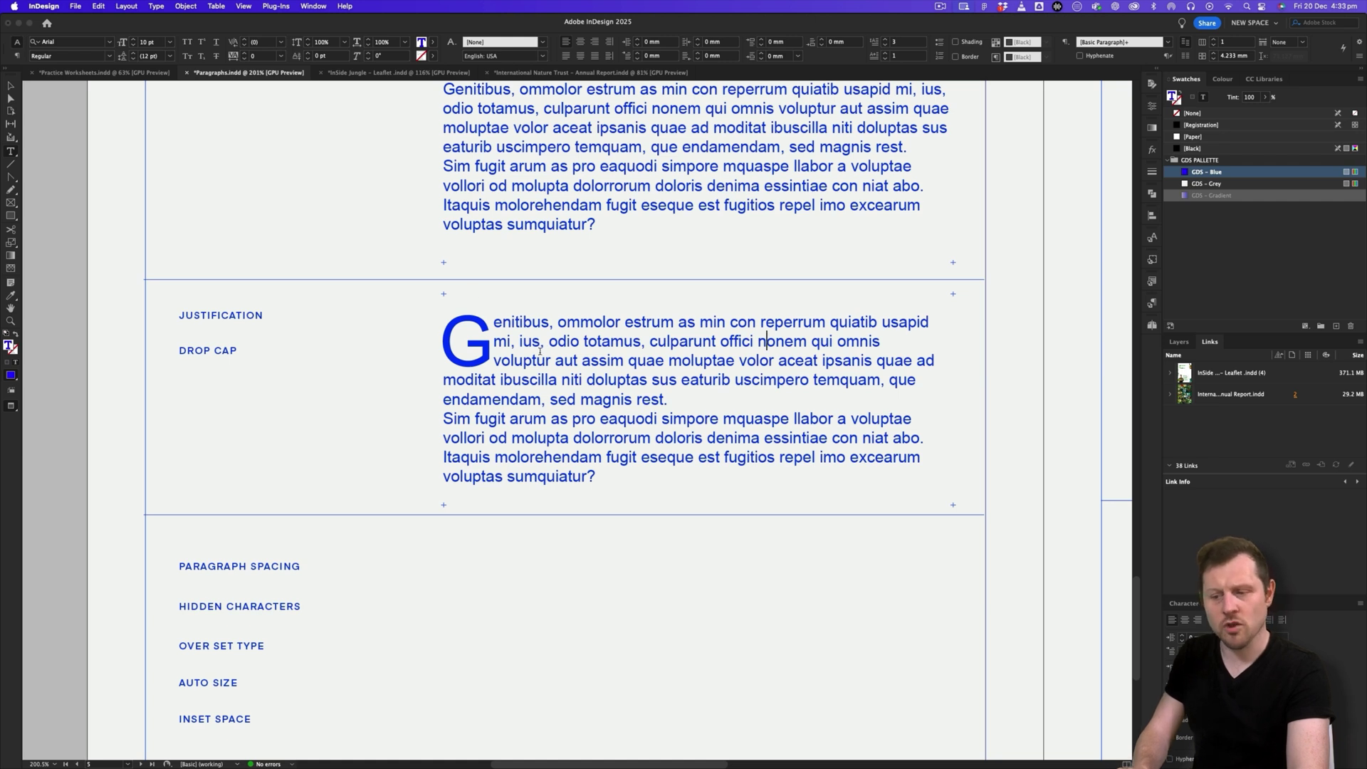
key(Escape)
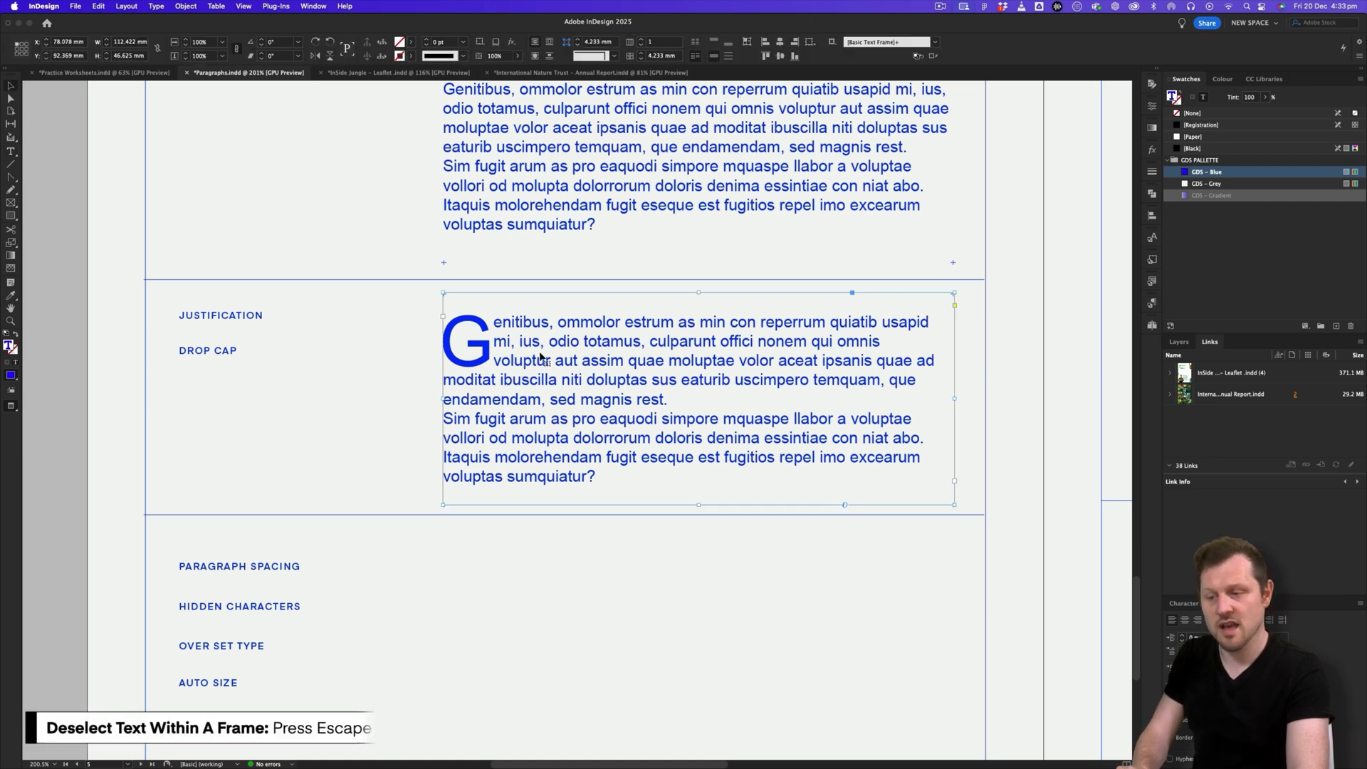
Step: Duplicate the drop-cap text frame into the Paragraph Spacing area and extend its bottom edge to a height of about 65 mm
drag(723, 509, 723, 365)
drag(629, 194, 631, 435)
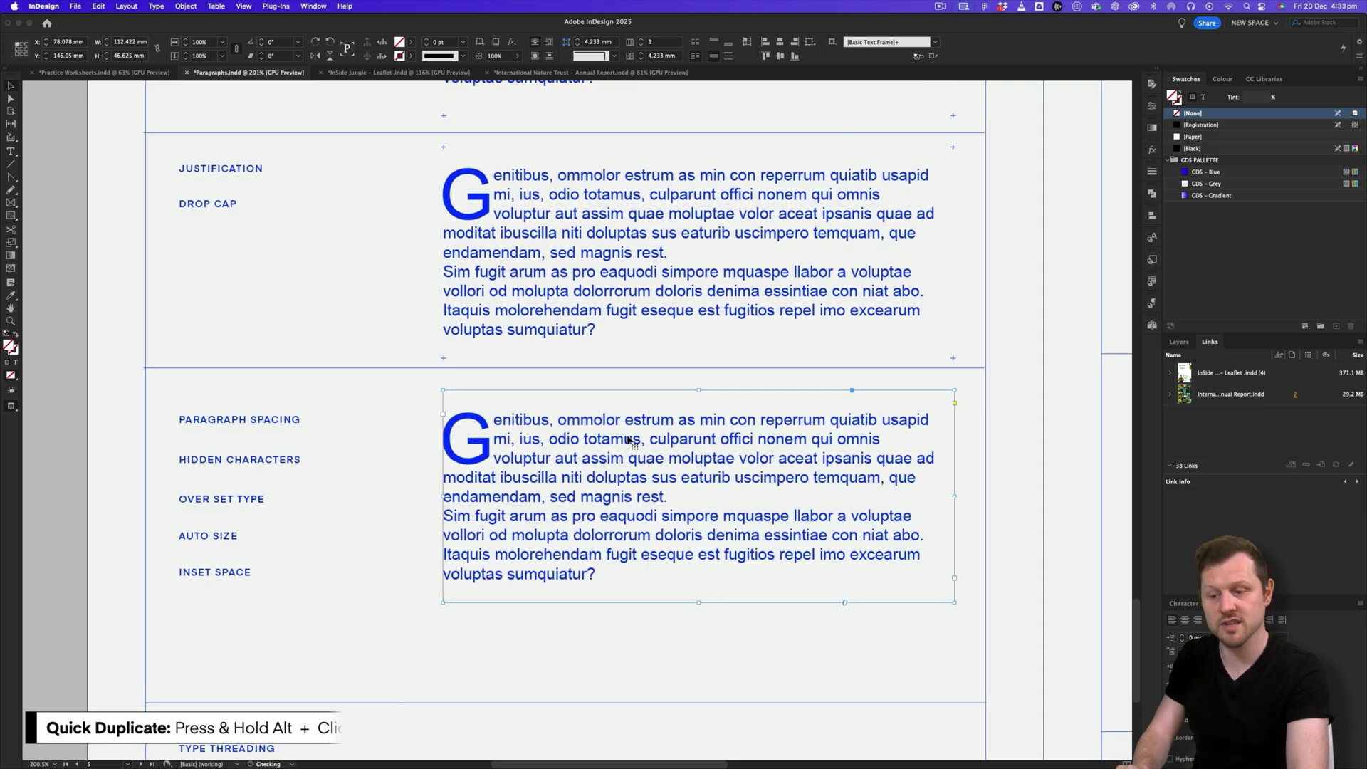
drag(702, 603, 701, 684)
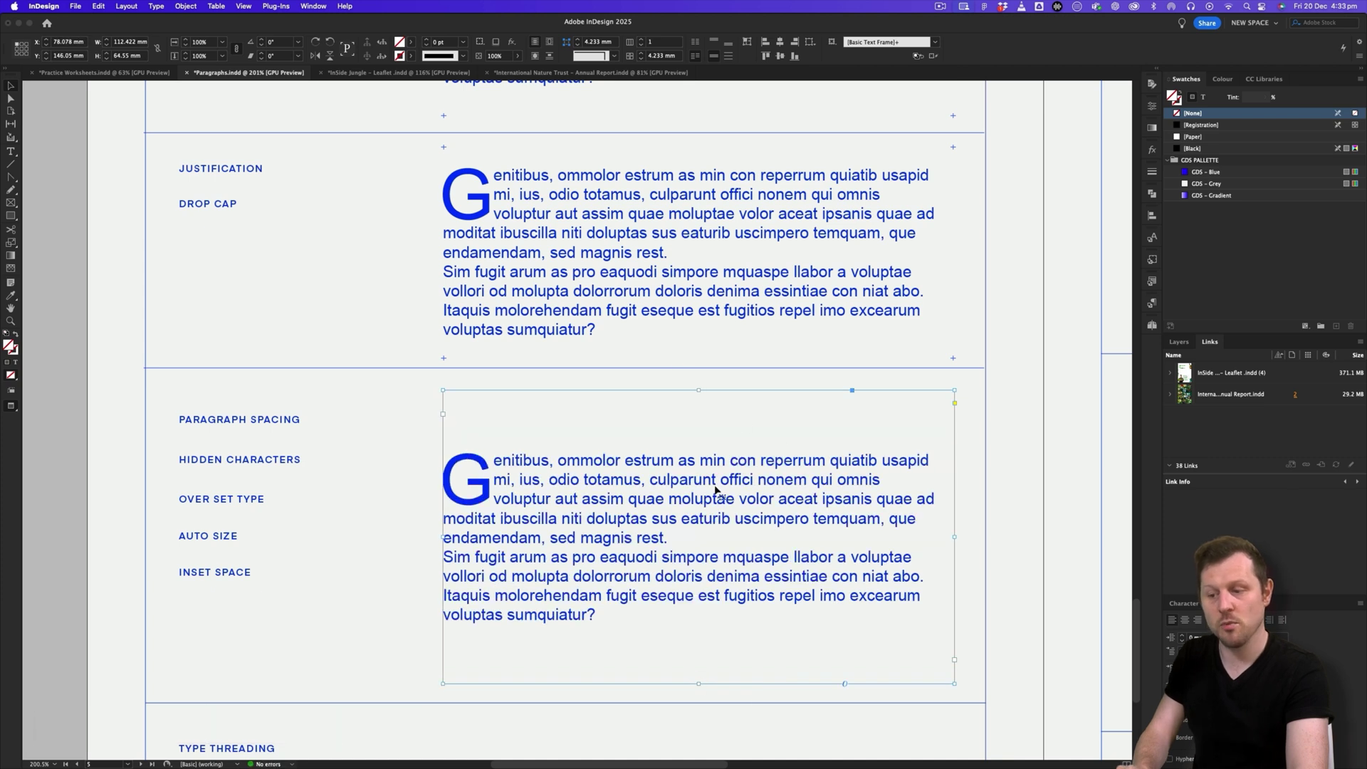
Step: Remove the drop cap from the first paragraph of the text in the Paragraph Spacing area
scroll(719, 493, down, 4)
double_click(704, 368)
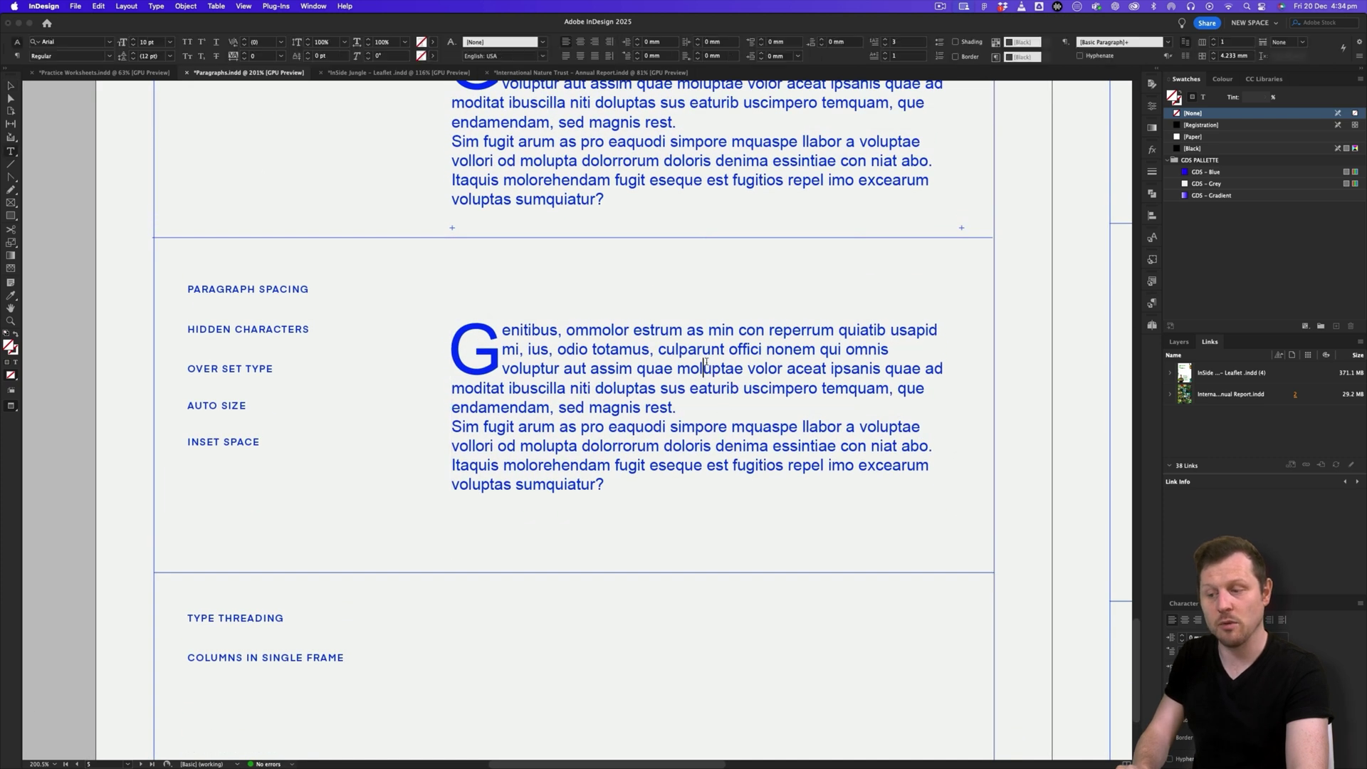
drag(614, 369, 667, 368)
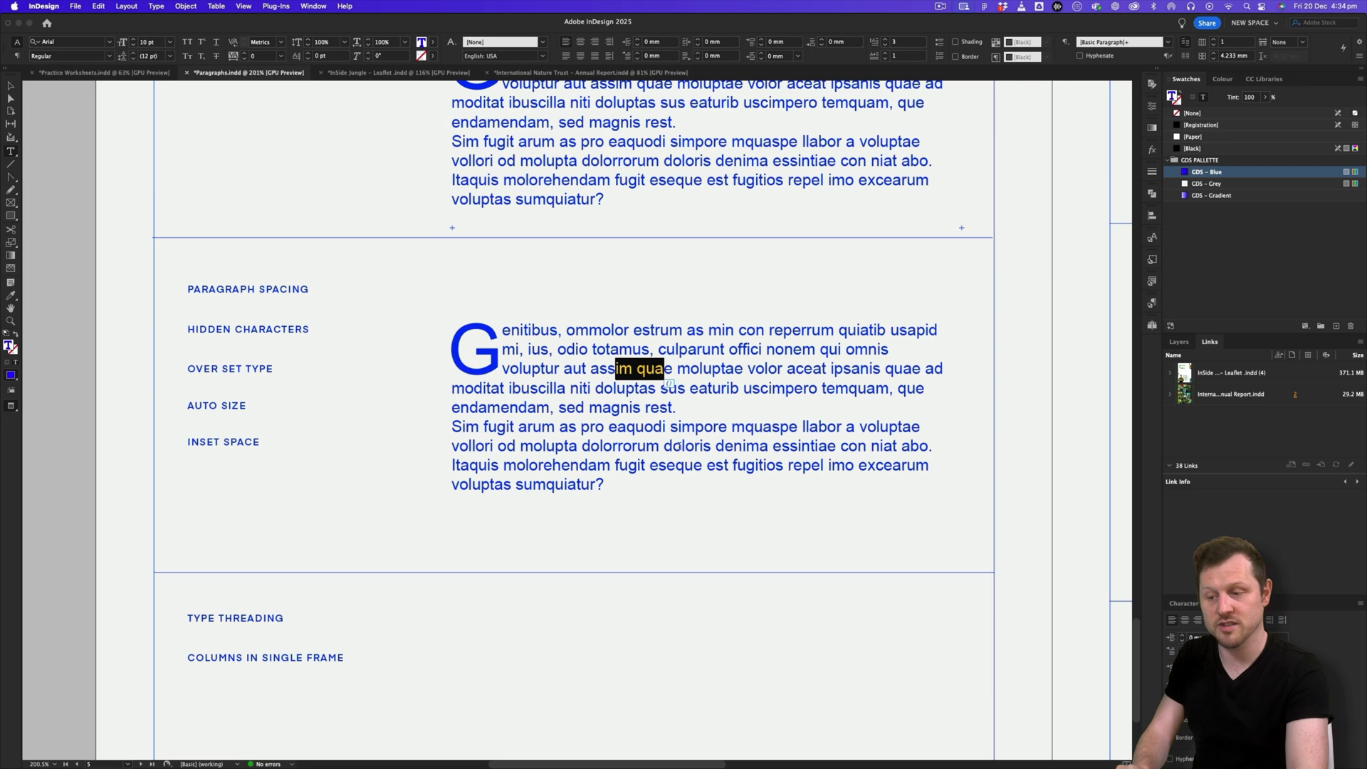
drag(685, 446, 634, 446)
drag(727, 368, 530, 349)
click(675, 359)
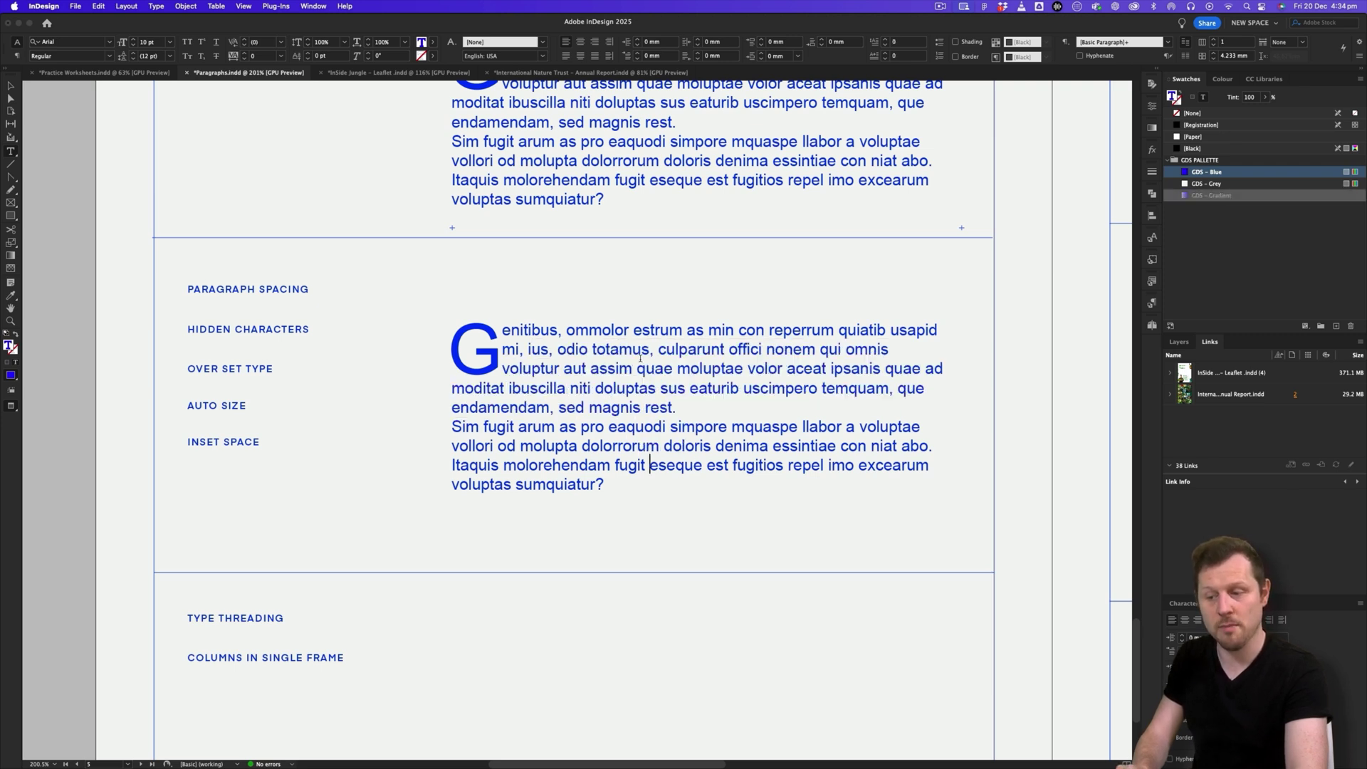
drag(650, 368, 701, 349)
click(666, 349)
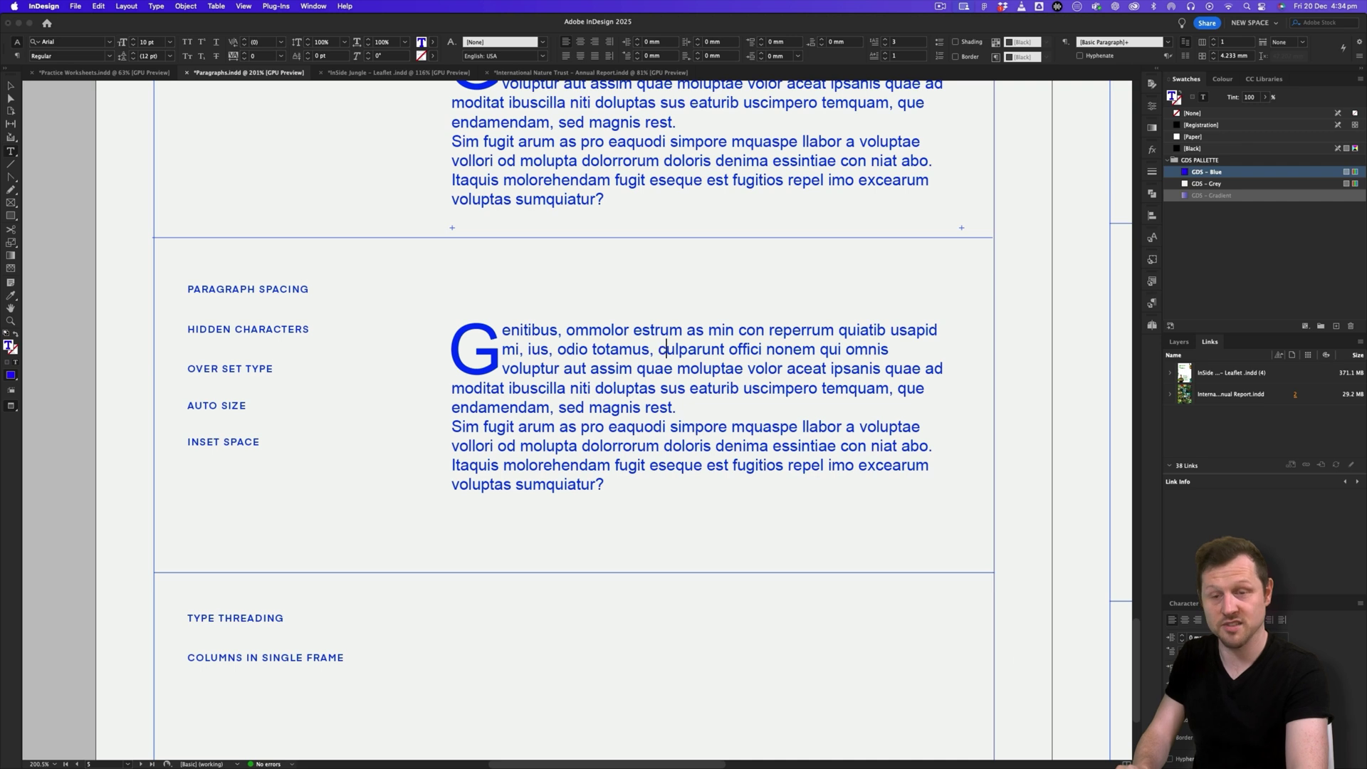
key(super+z)
key(super+z)
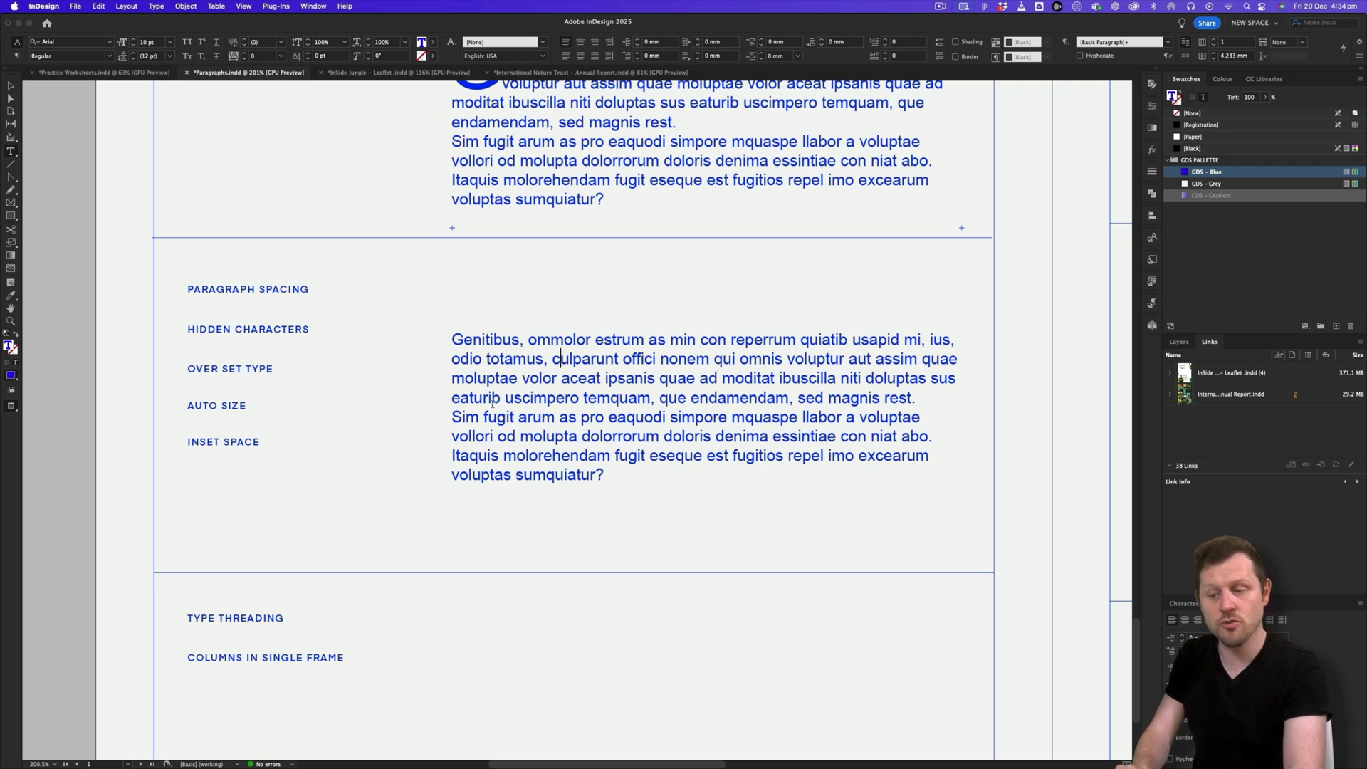
Step: Try separating the two Paragraph Spacing paragraphs with an empty line made by a hard return, and remove it again
click(455, 416)
key(Return)
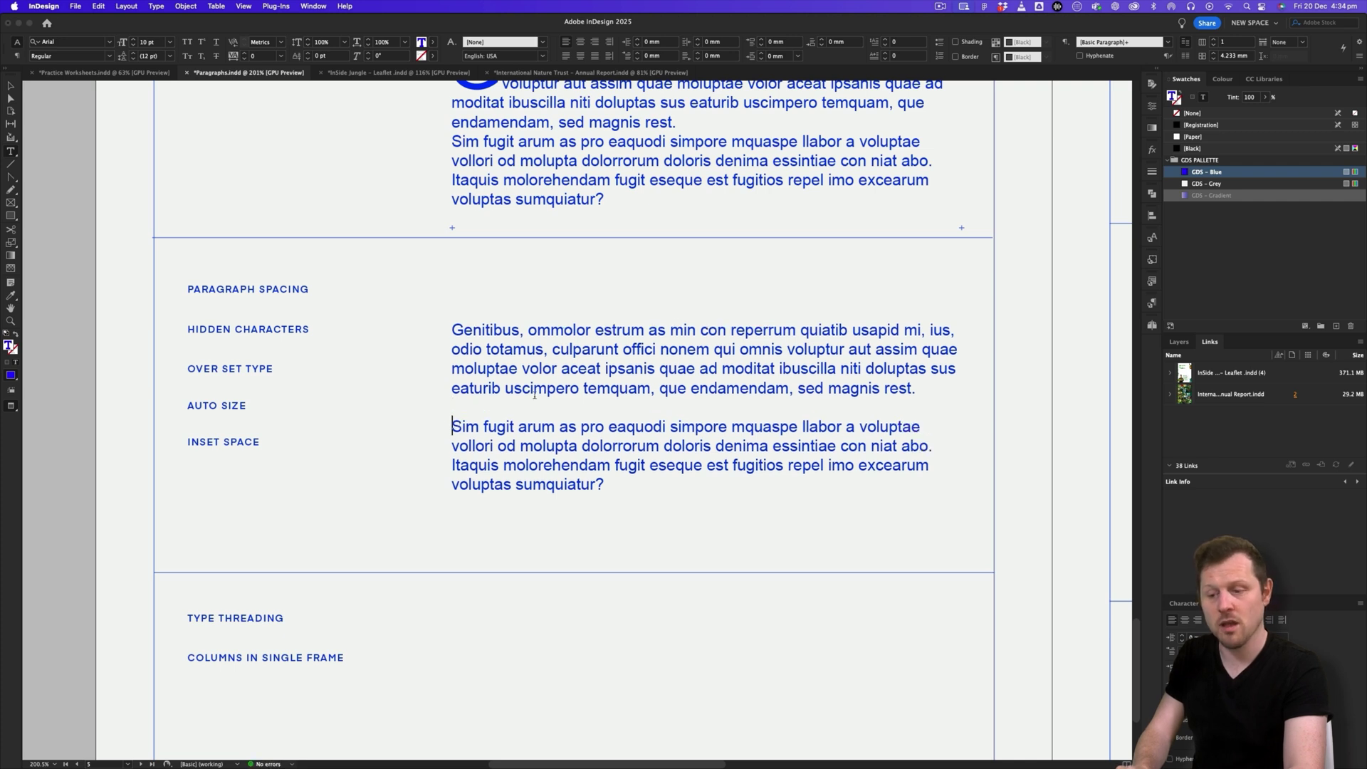
key(BackSpace)
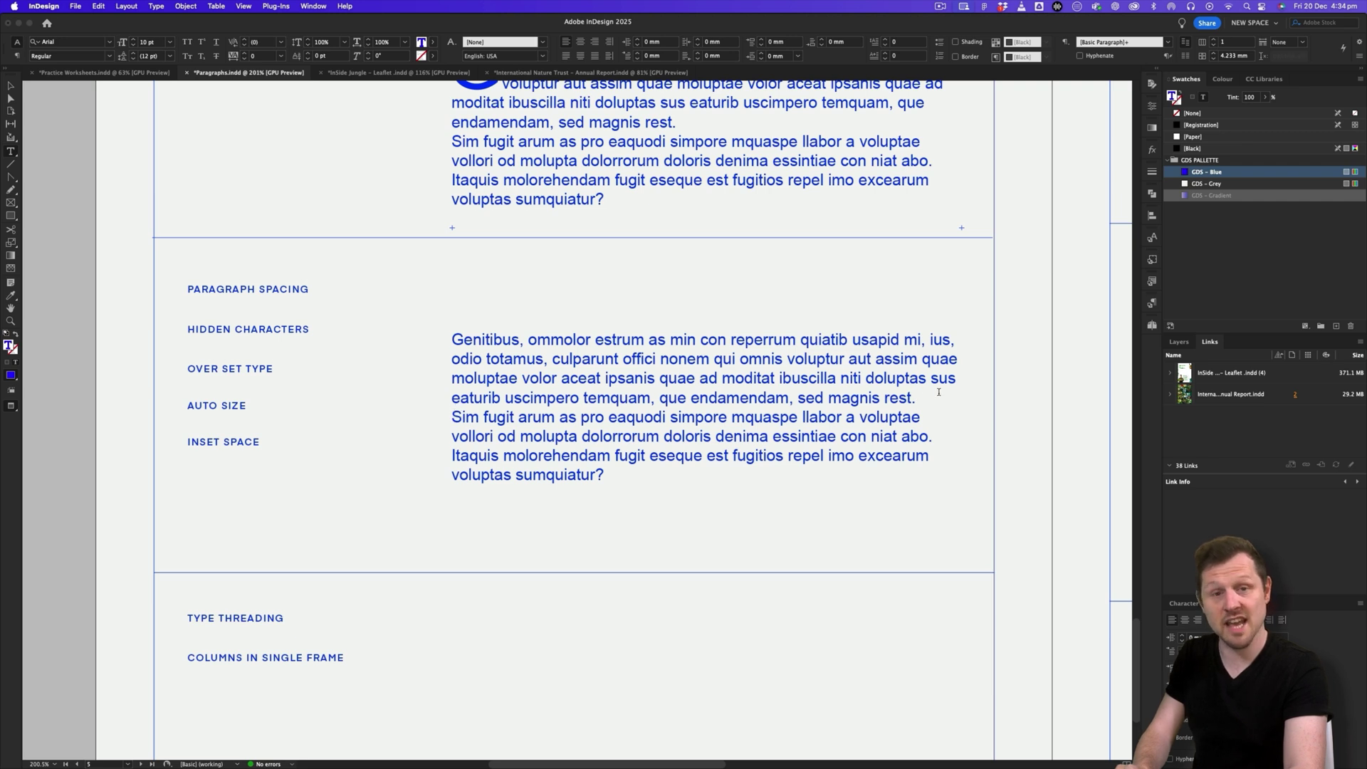
key(Return)
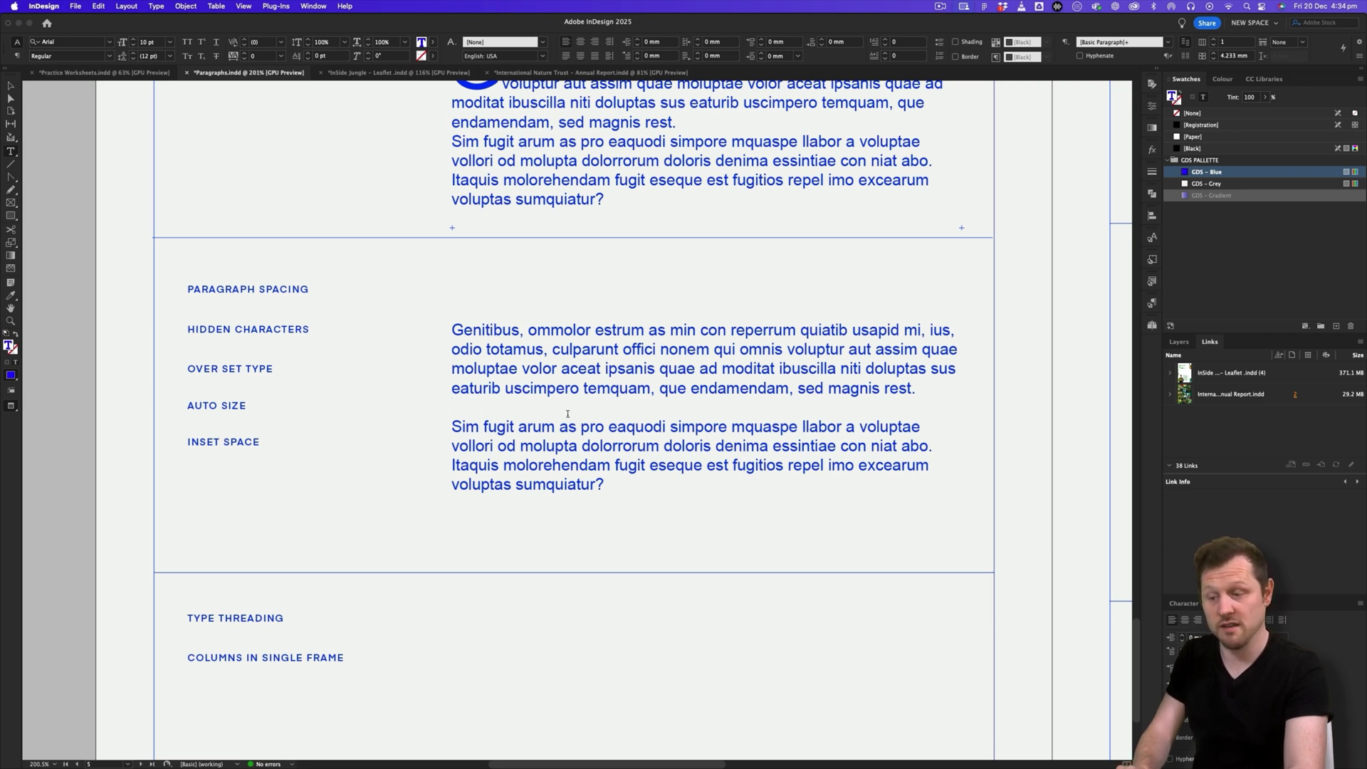
click(453, 426)
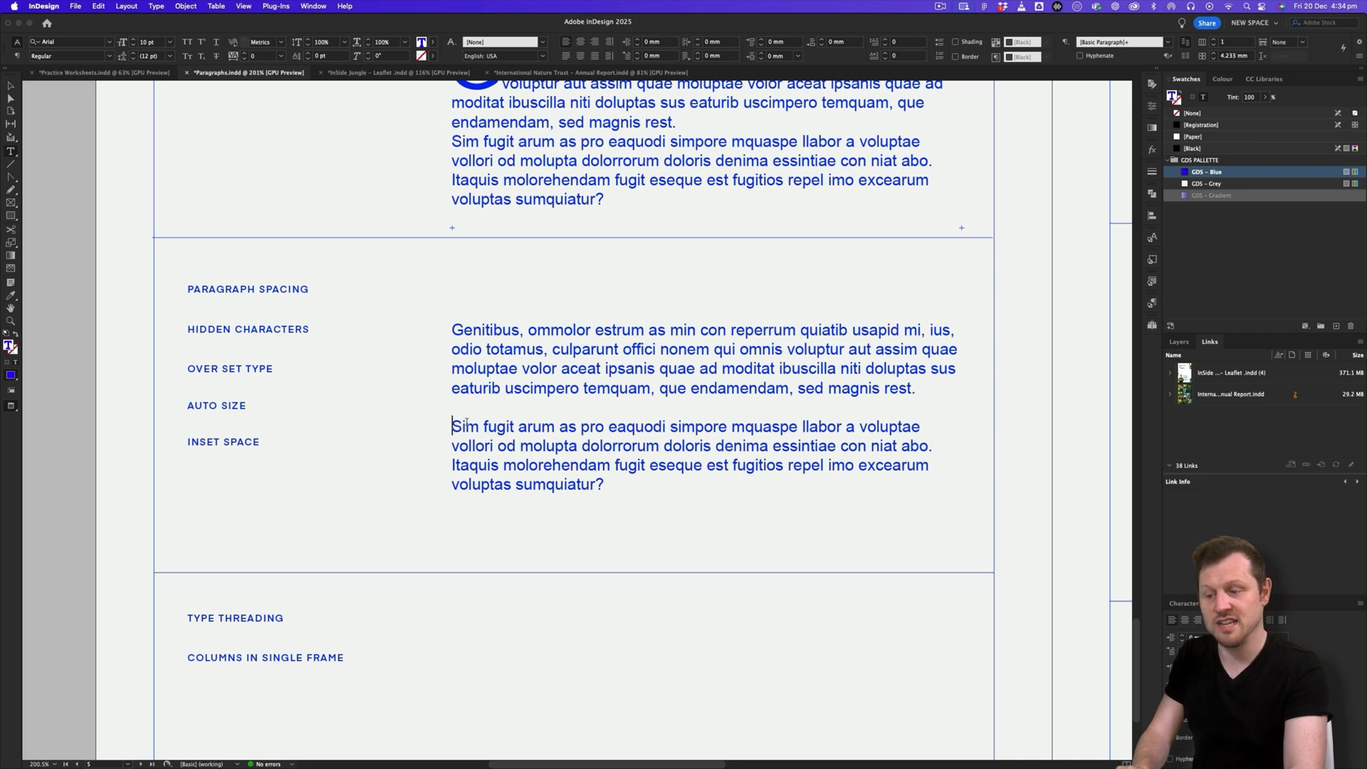
key(BackSpace)
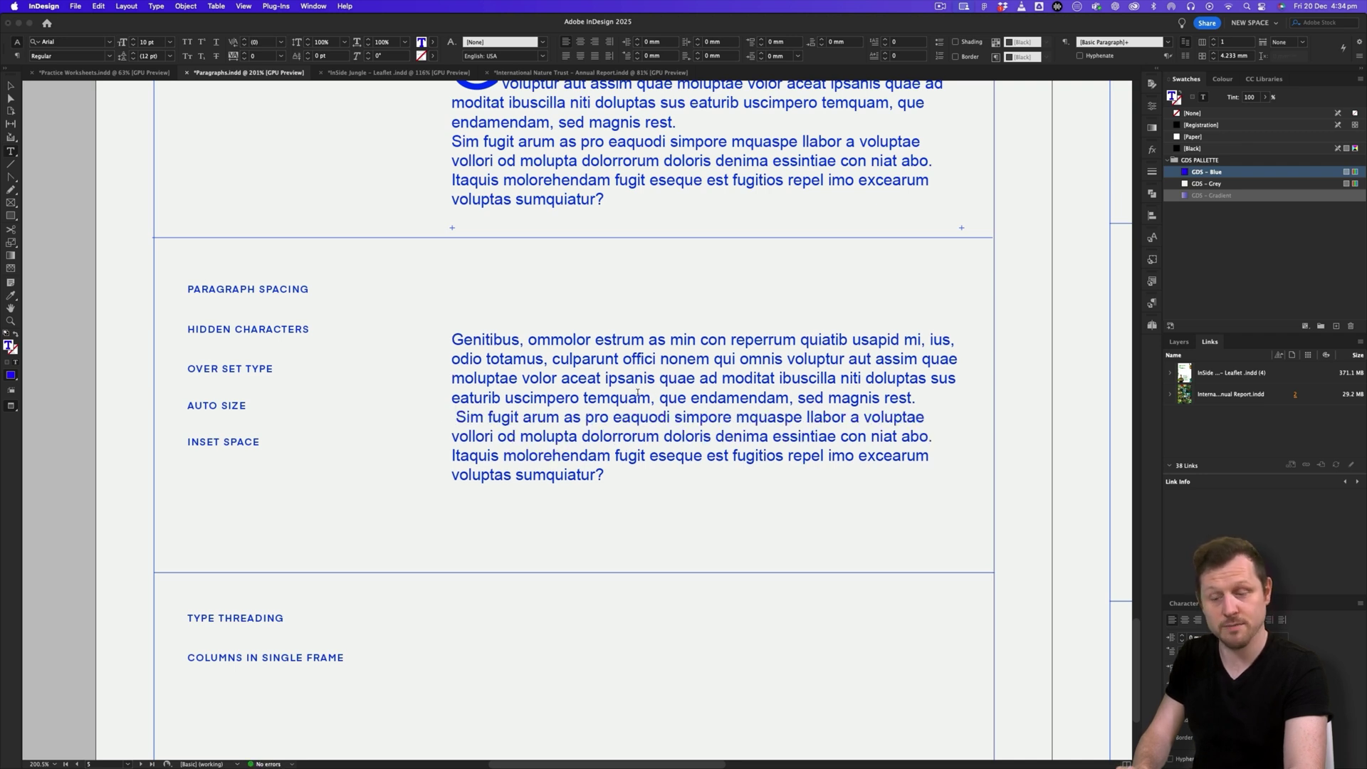
key(BackSpace)
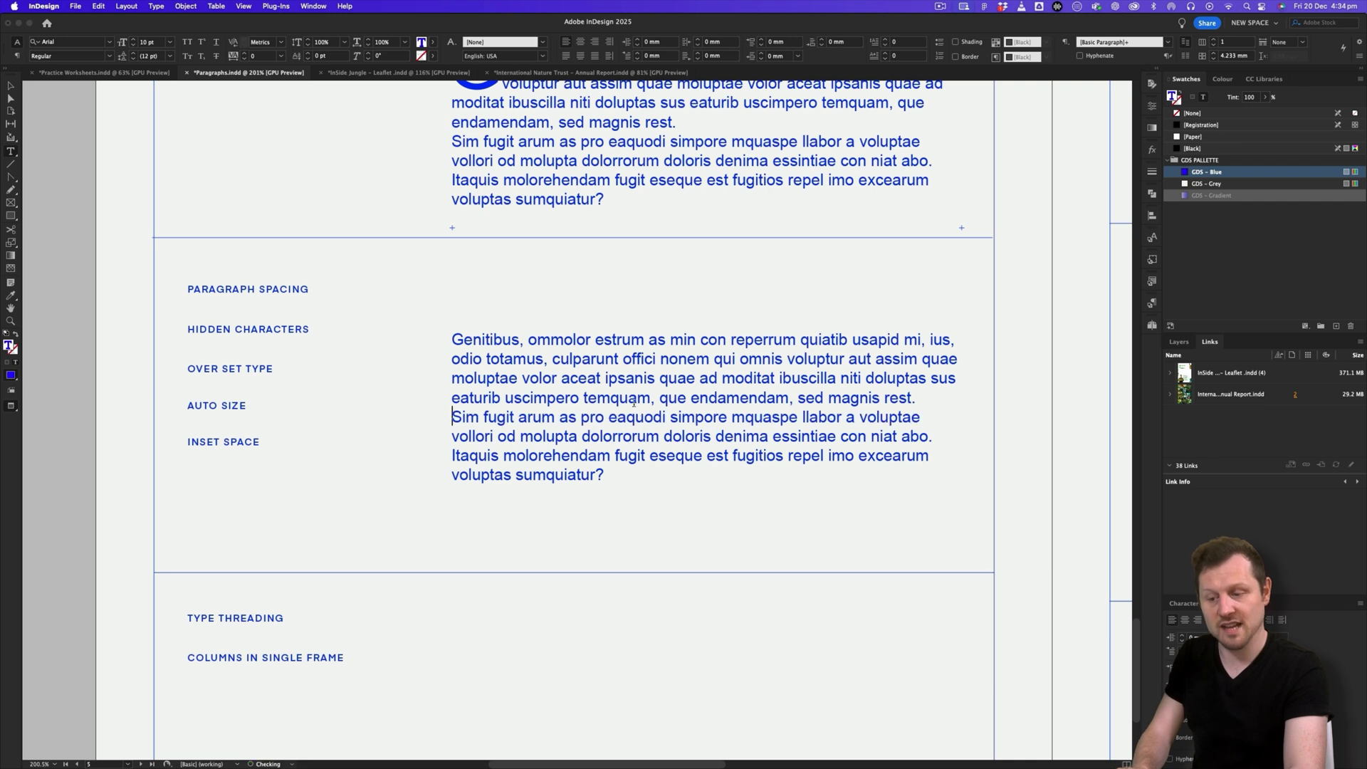
Step: Set the space between same-style paragraphs to 3 mm for all the Paragraph Spacing text, and deselect its frame
key(super+a)
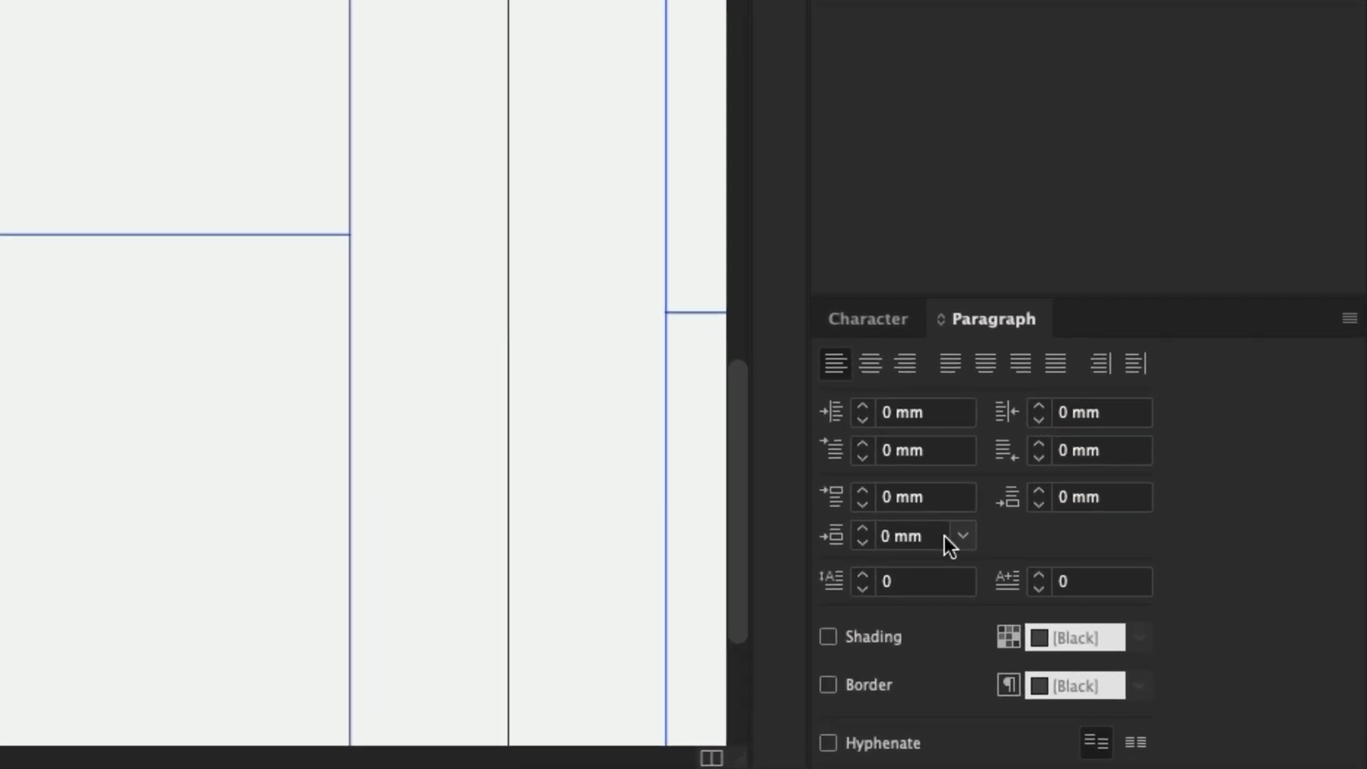
click(962, 536)
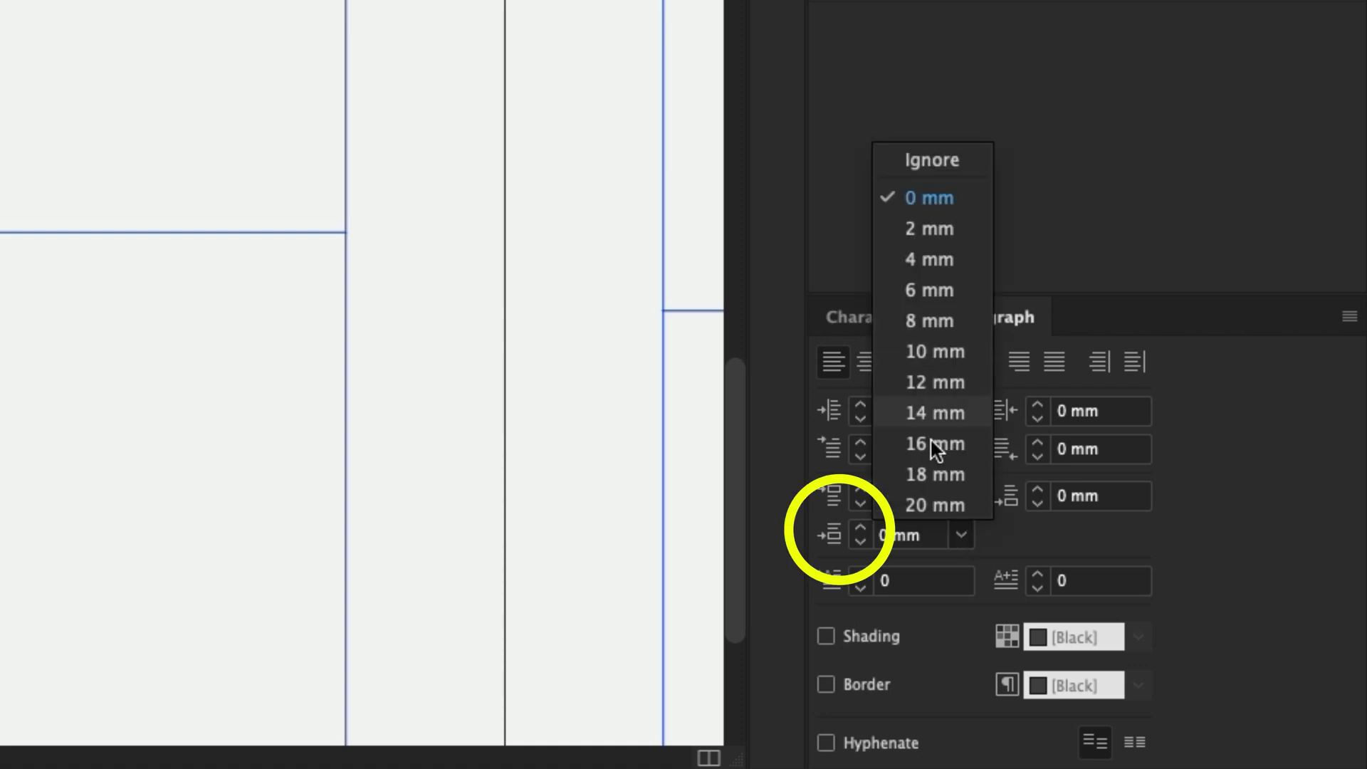
click(907, 536)
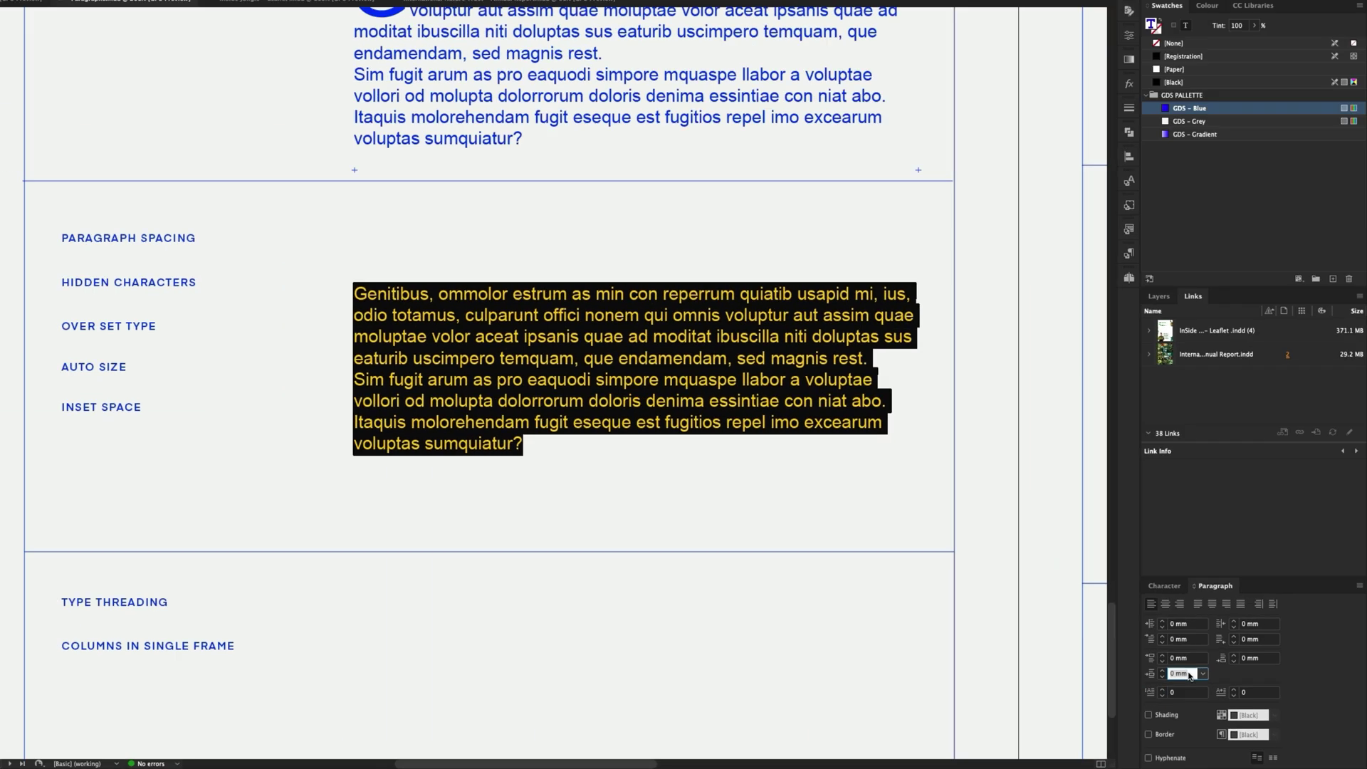
text(3)
key(Return)
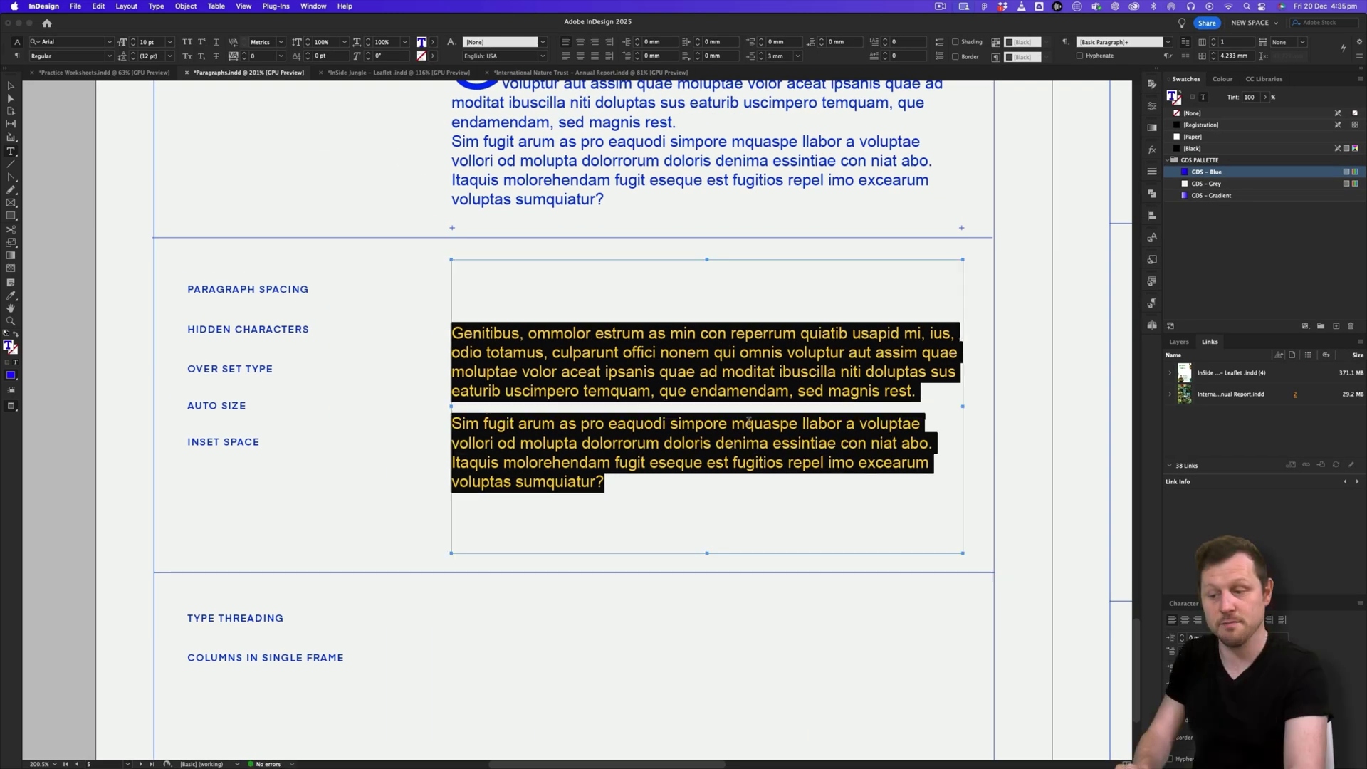
click(753, 394)
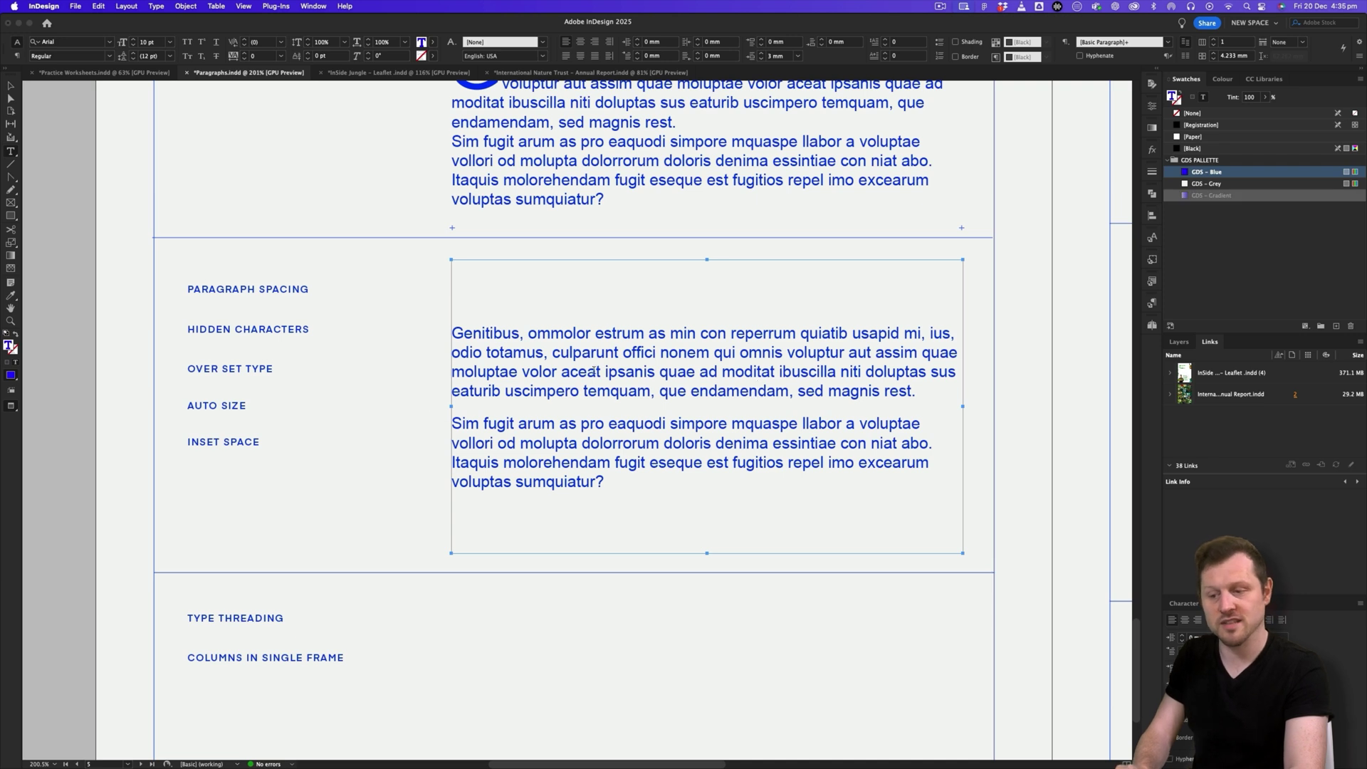
key(Escape)
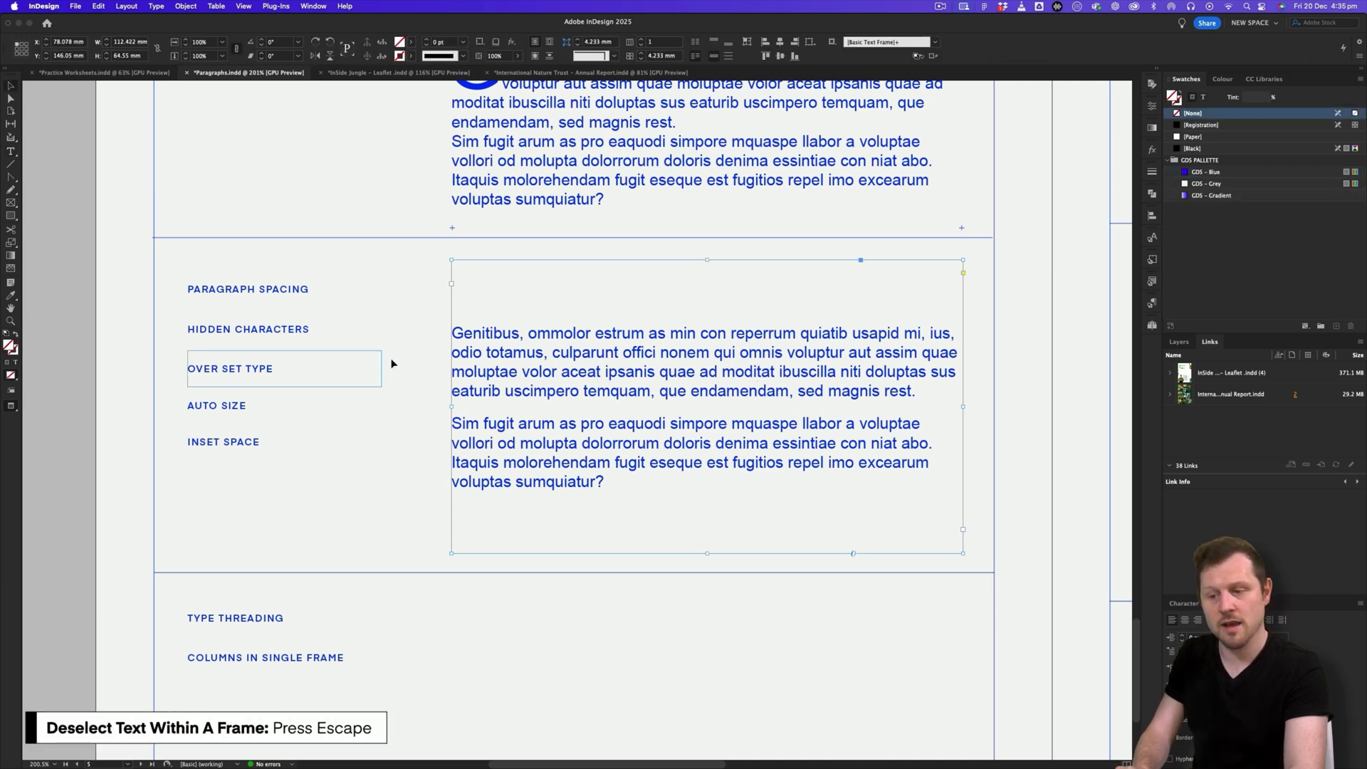
click(425, 360)
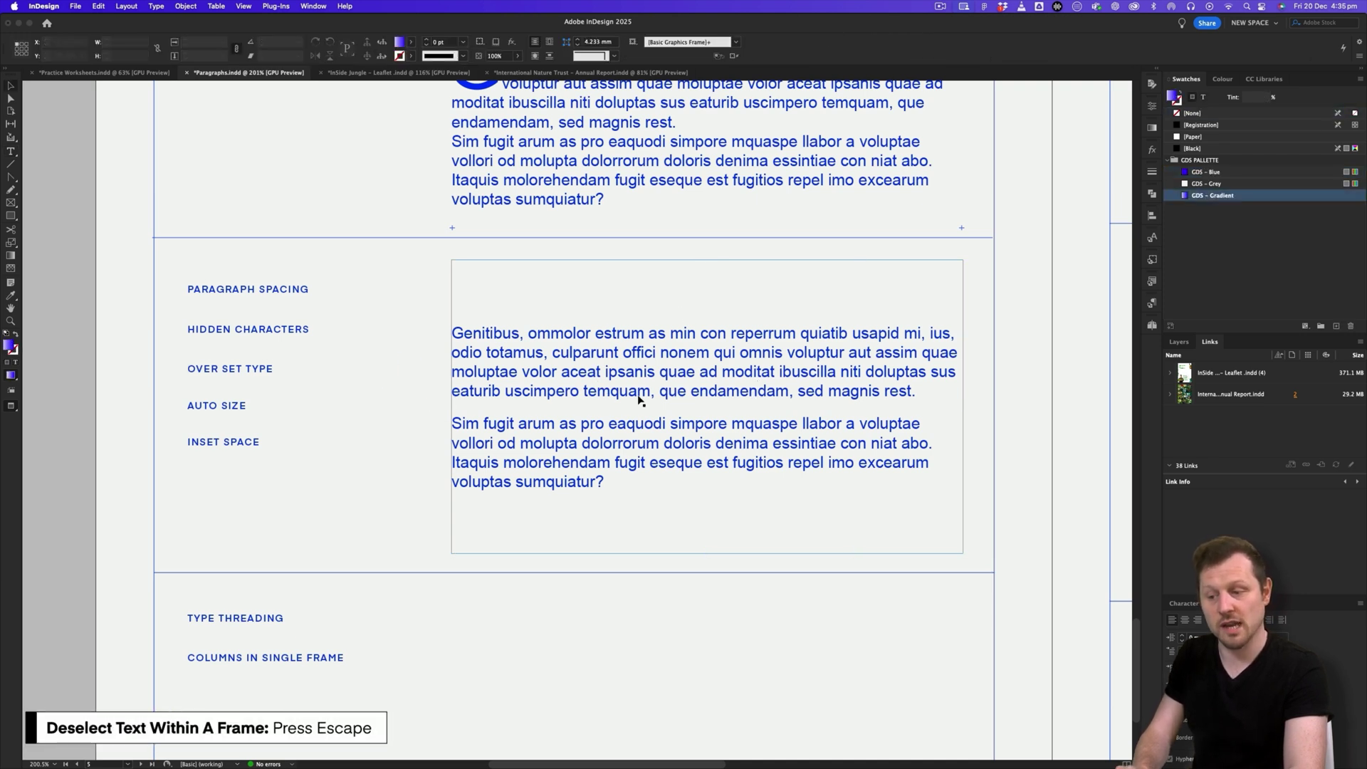
Step: Fill the remaining space in the Paragraph Spacing frame with placeholder text after the last word
click(703, 535)
mouse_move(708, 554)
mouse_down()
mouse_move(708, 464)
mouse_move(711, 553)
mouse_up()
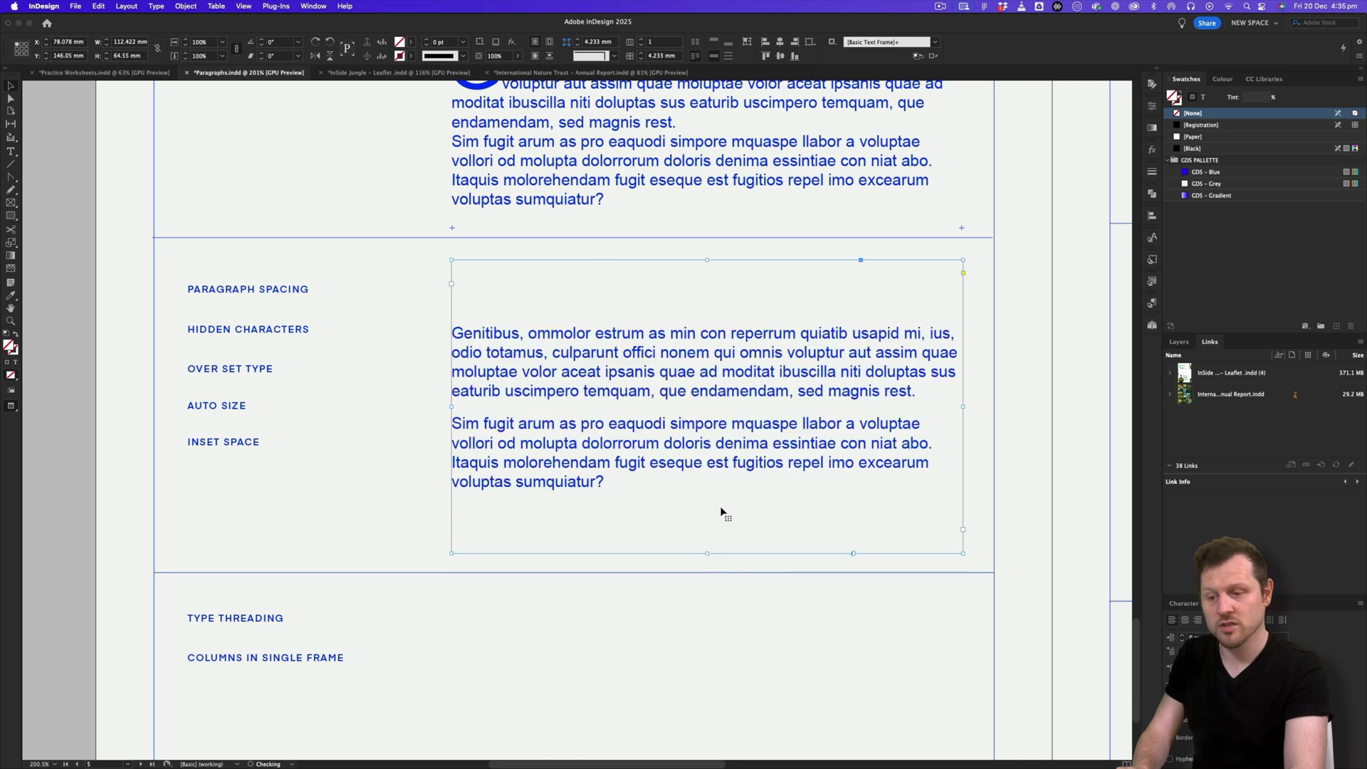
double_click(657, 458)
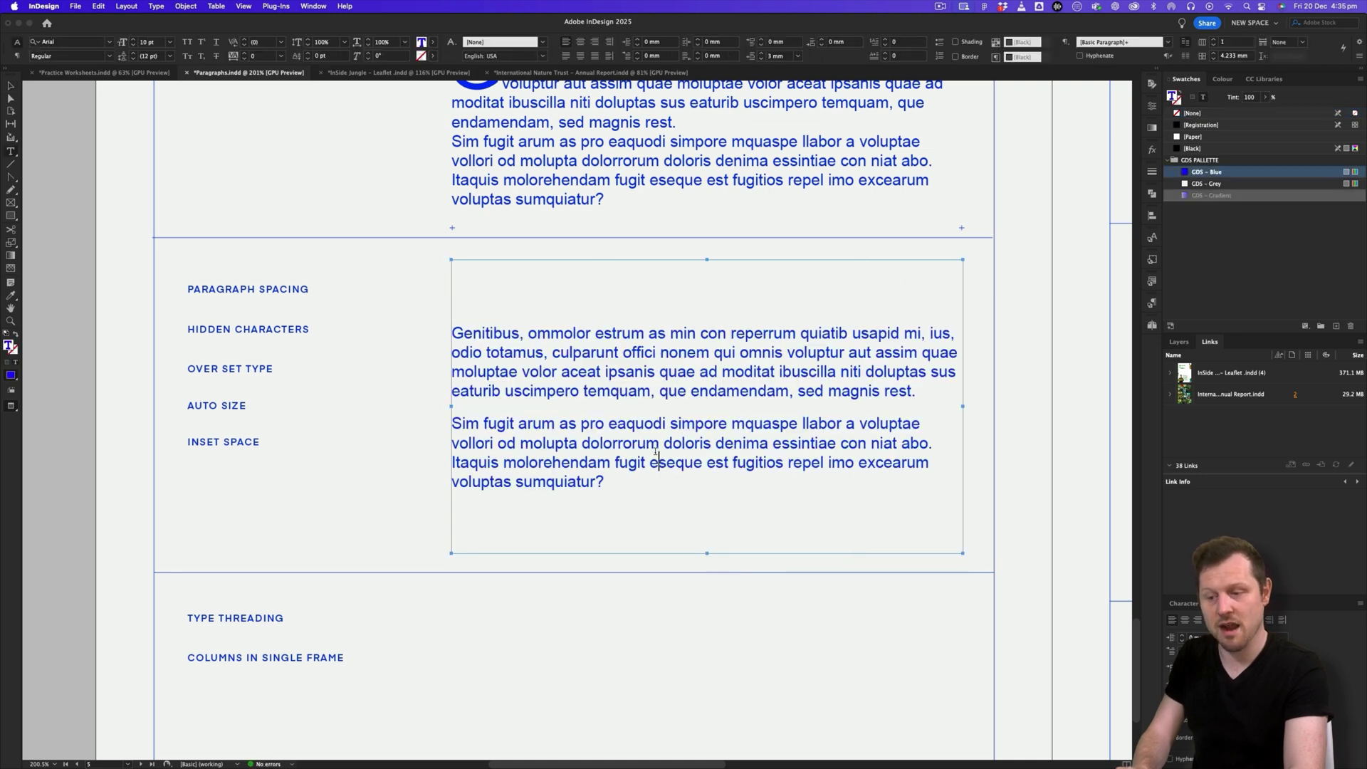
right_click(609, 483)
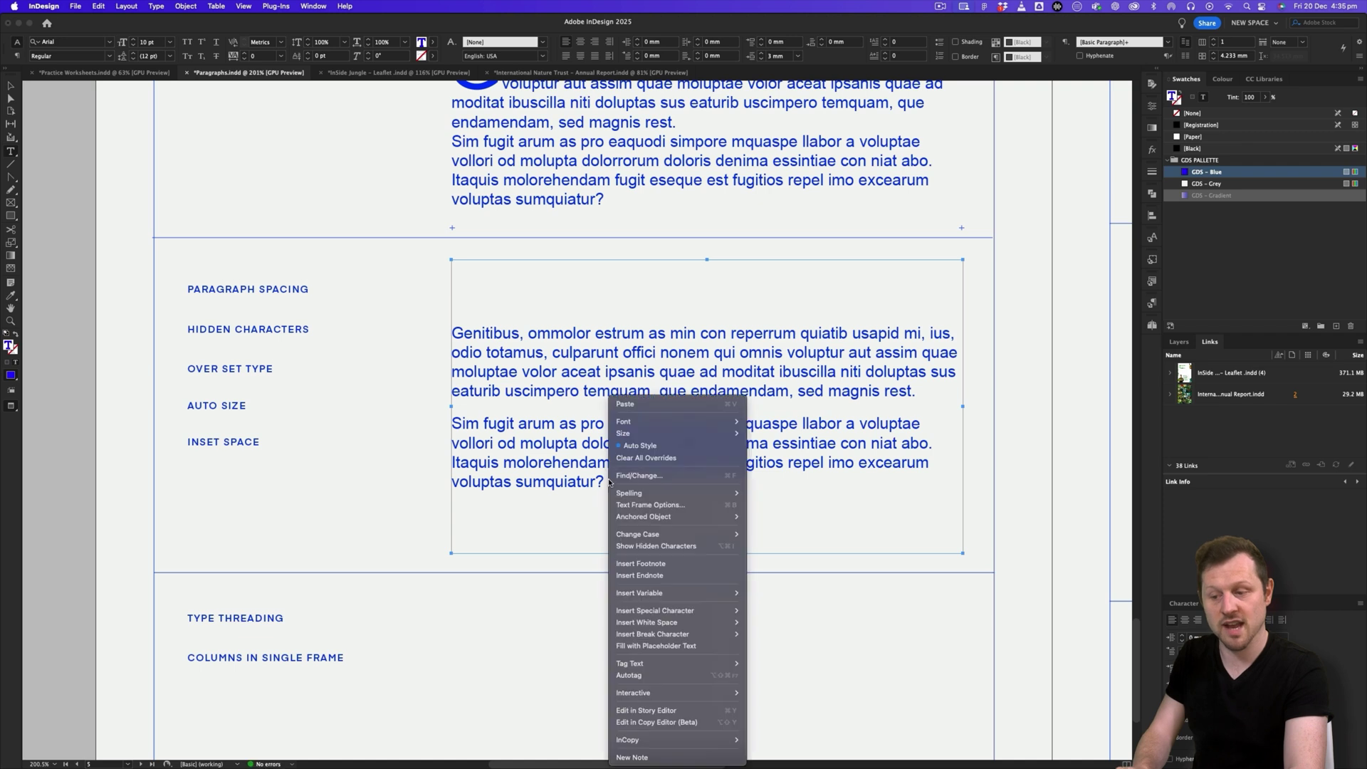
click(696, 649)
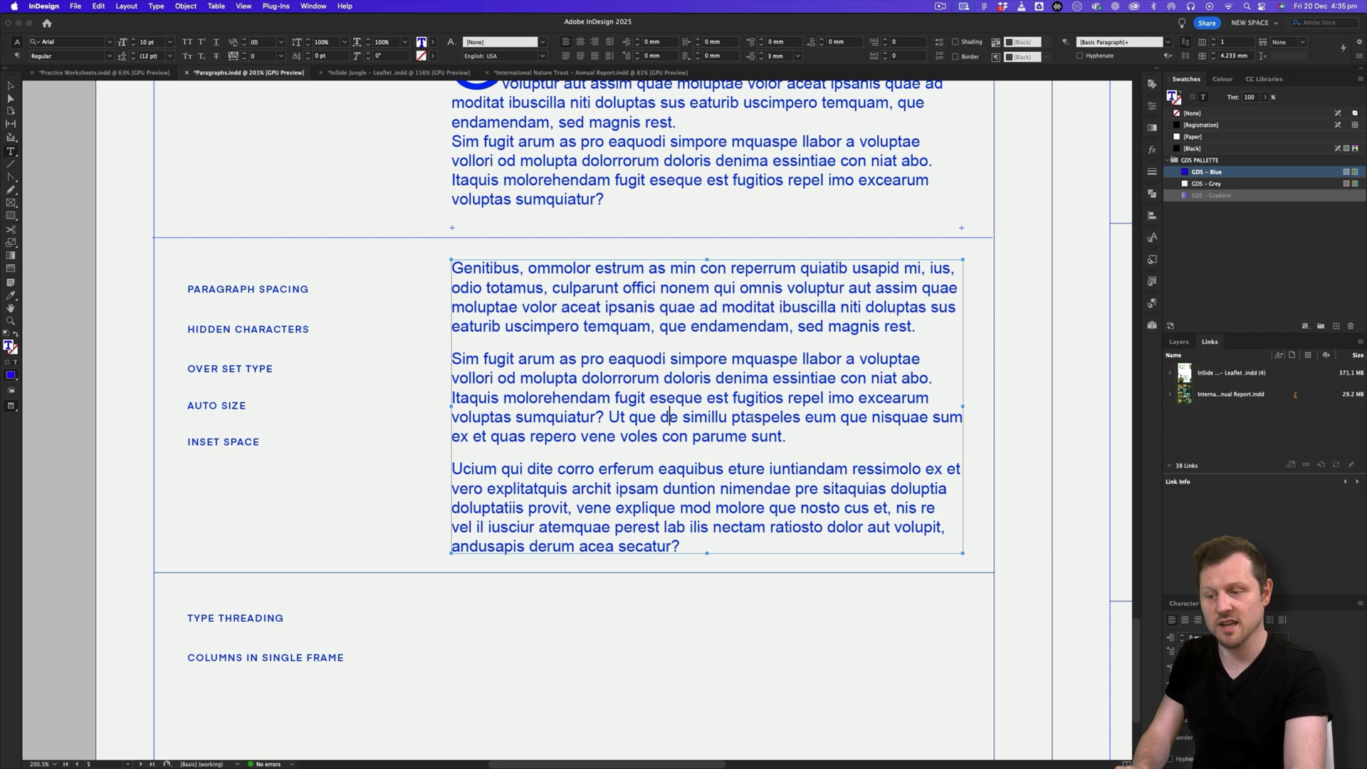
Step: Switch from Preview to Normal screen mode and show hidden characters, toggling them off and on again to compare
key(Escape)
key(w)
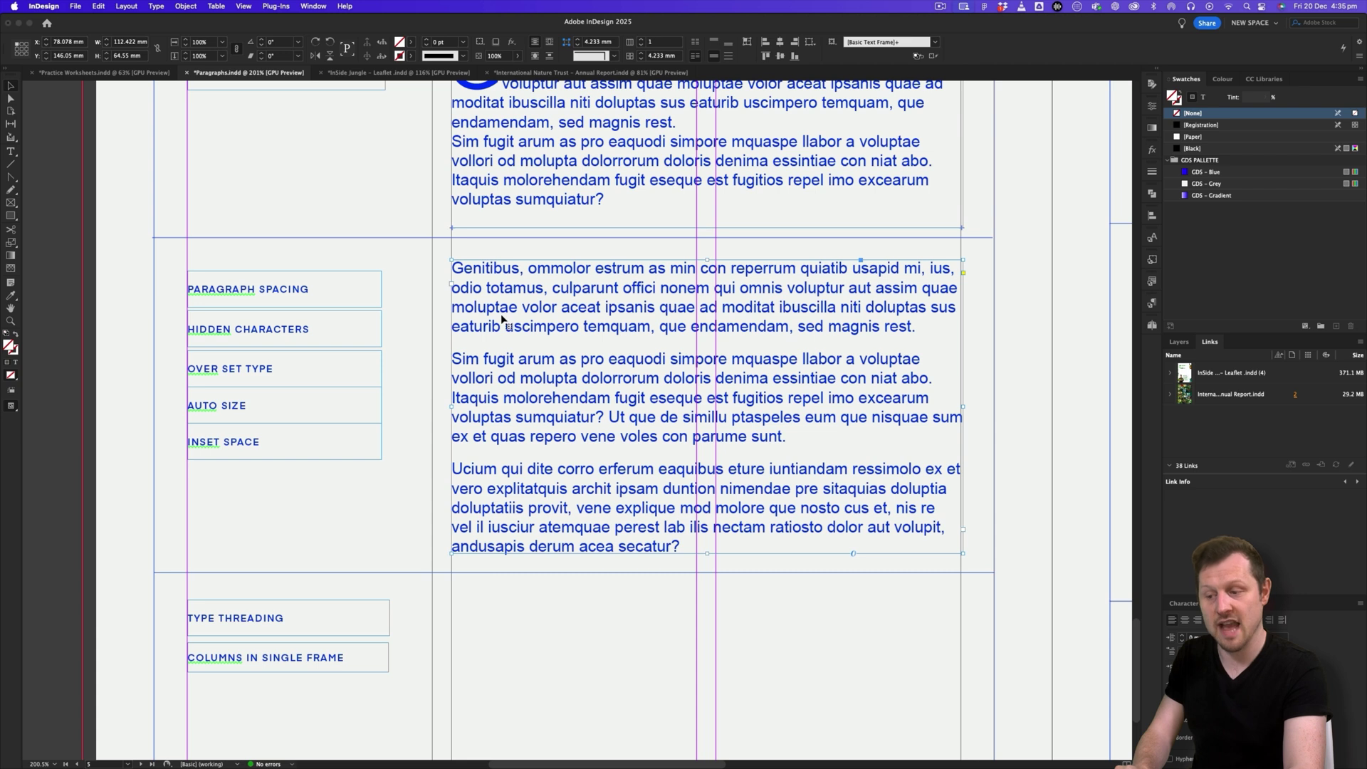
click(156, 6)
click(223, 413)
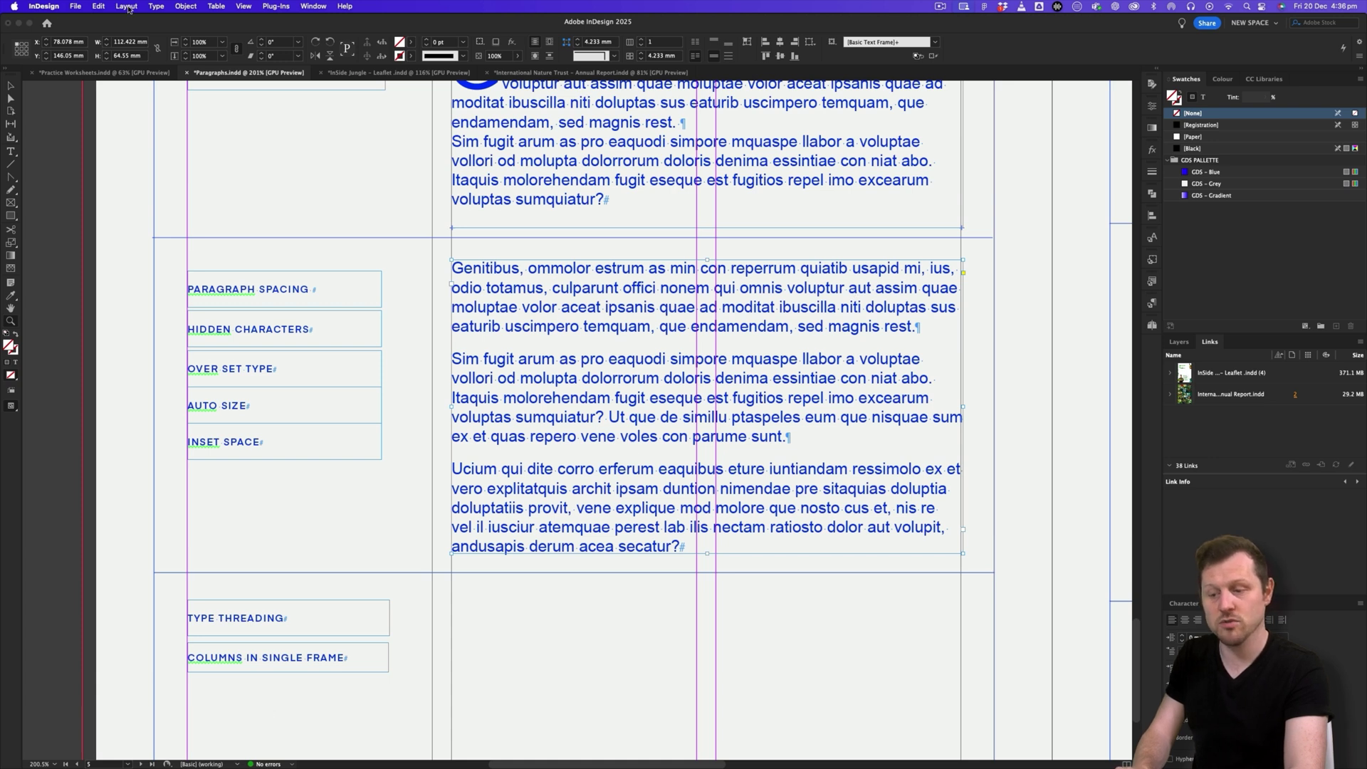
click(154, 6)
click(262, 410)
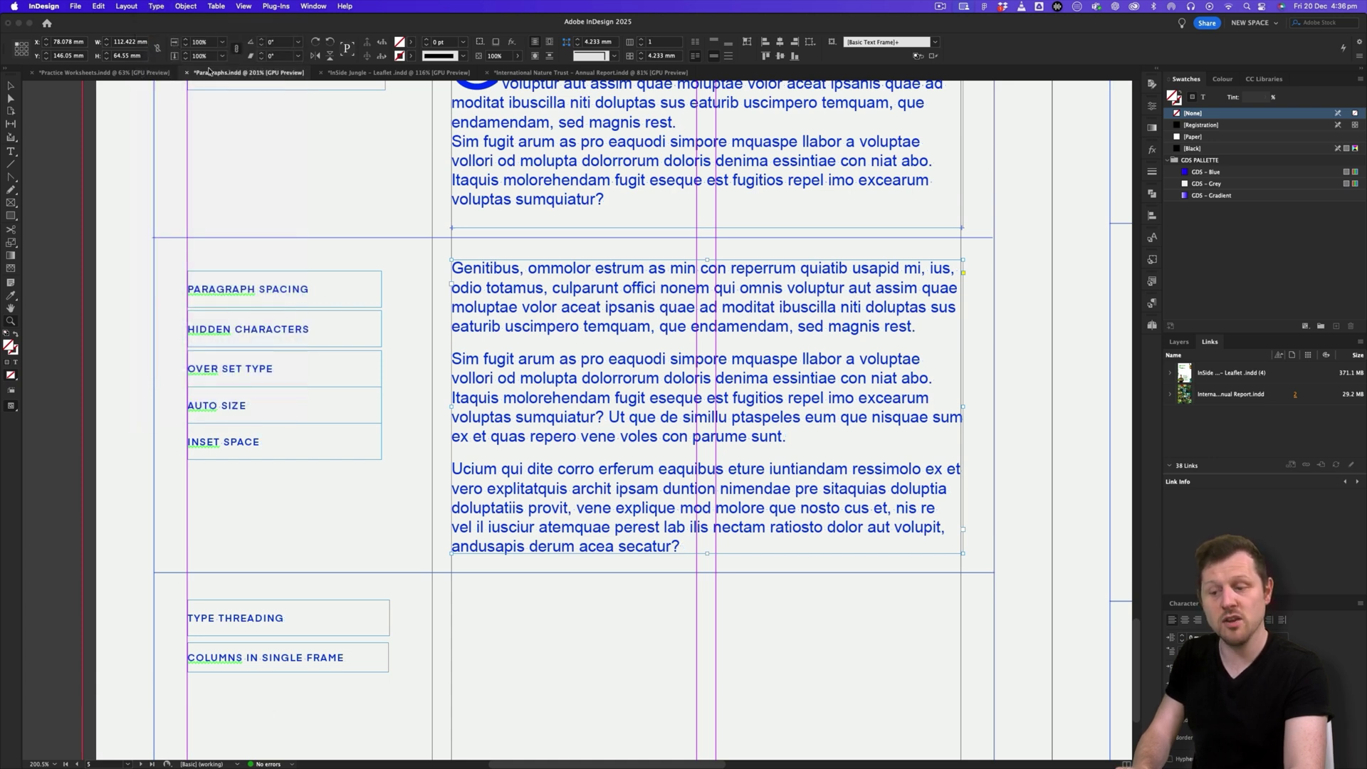
click(156, 7)
click(190, 413)
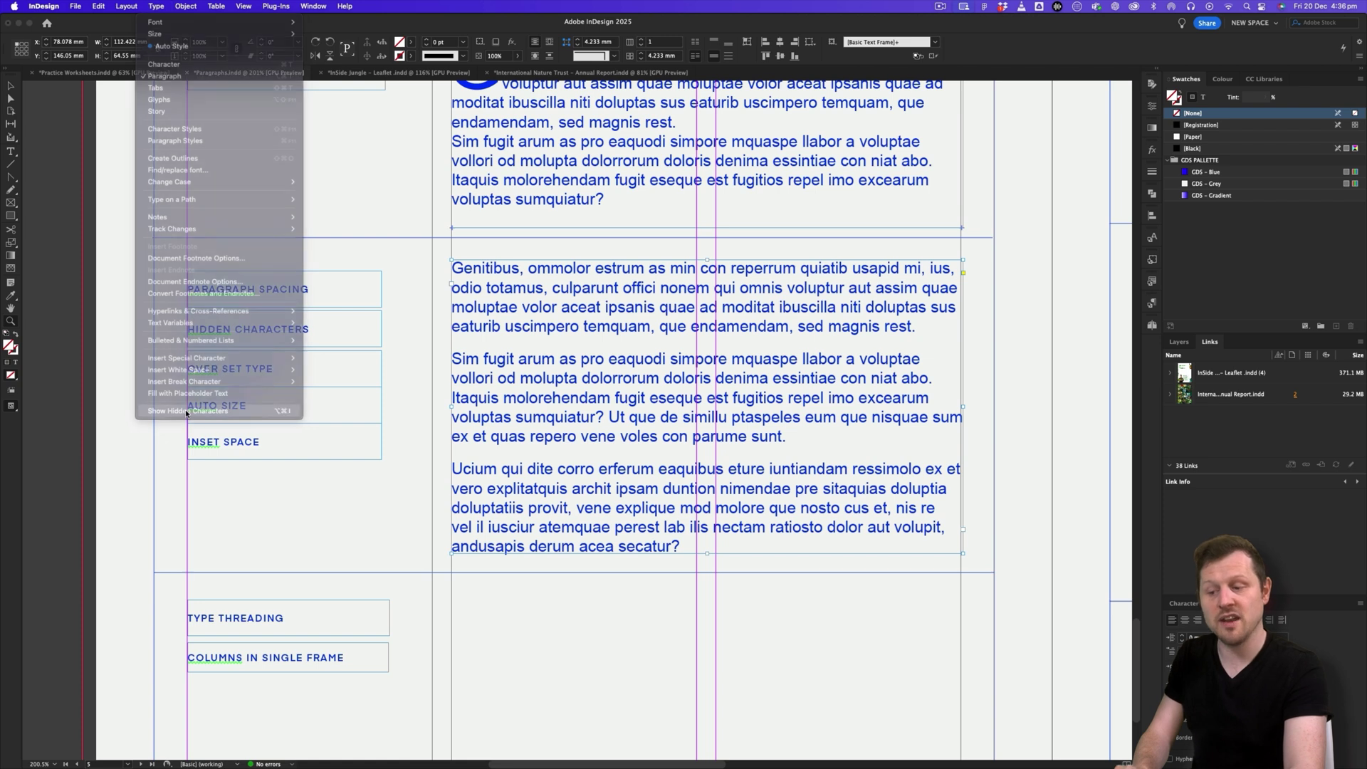
Step: Inspect the paragraph mark after the first paragraph, try adding an empty paragraph there with a hard return, and delete it
drag(901, 333, 769, 262)
drag(656, 372, 778, 436)
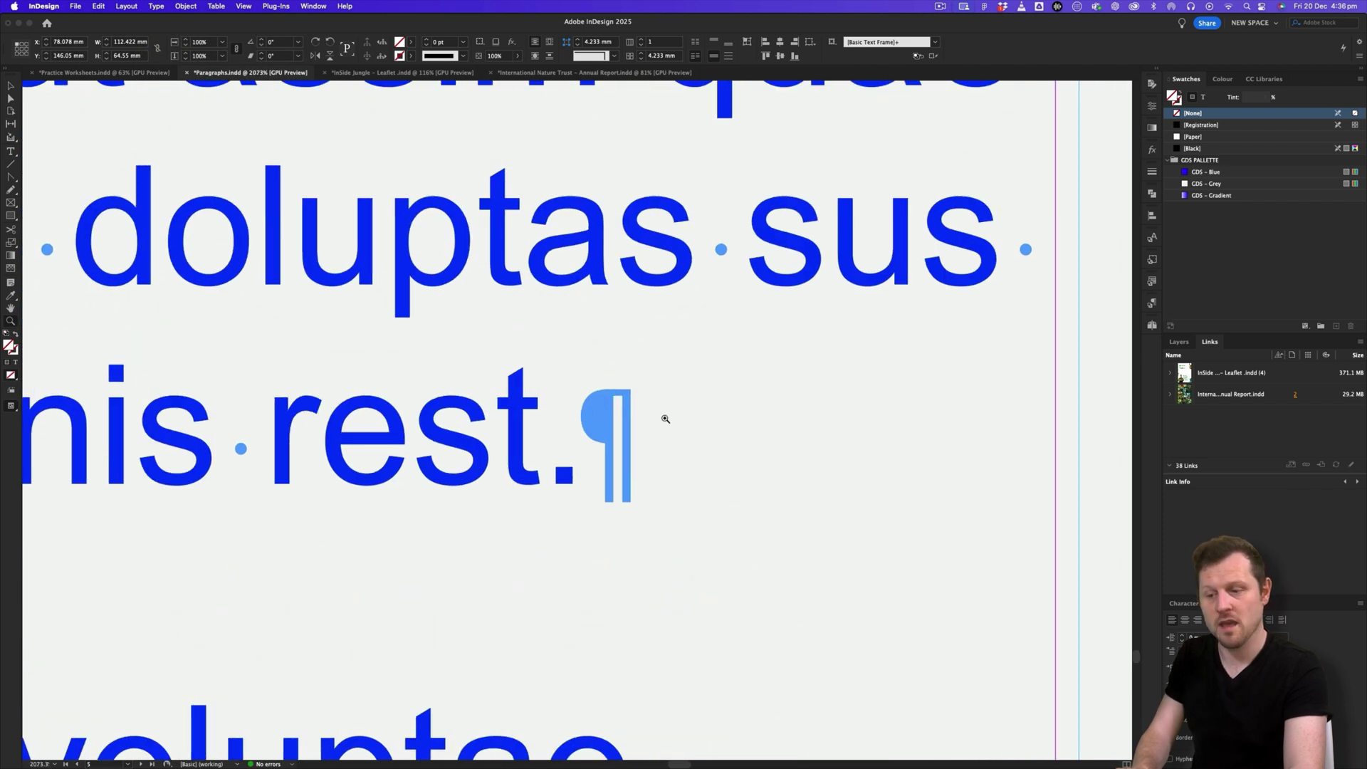
drag(618, 399, 723, 446)
drag(783, 286, 599, 371)
drag(599, 372, 770, 365)
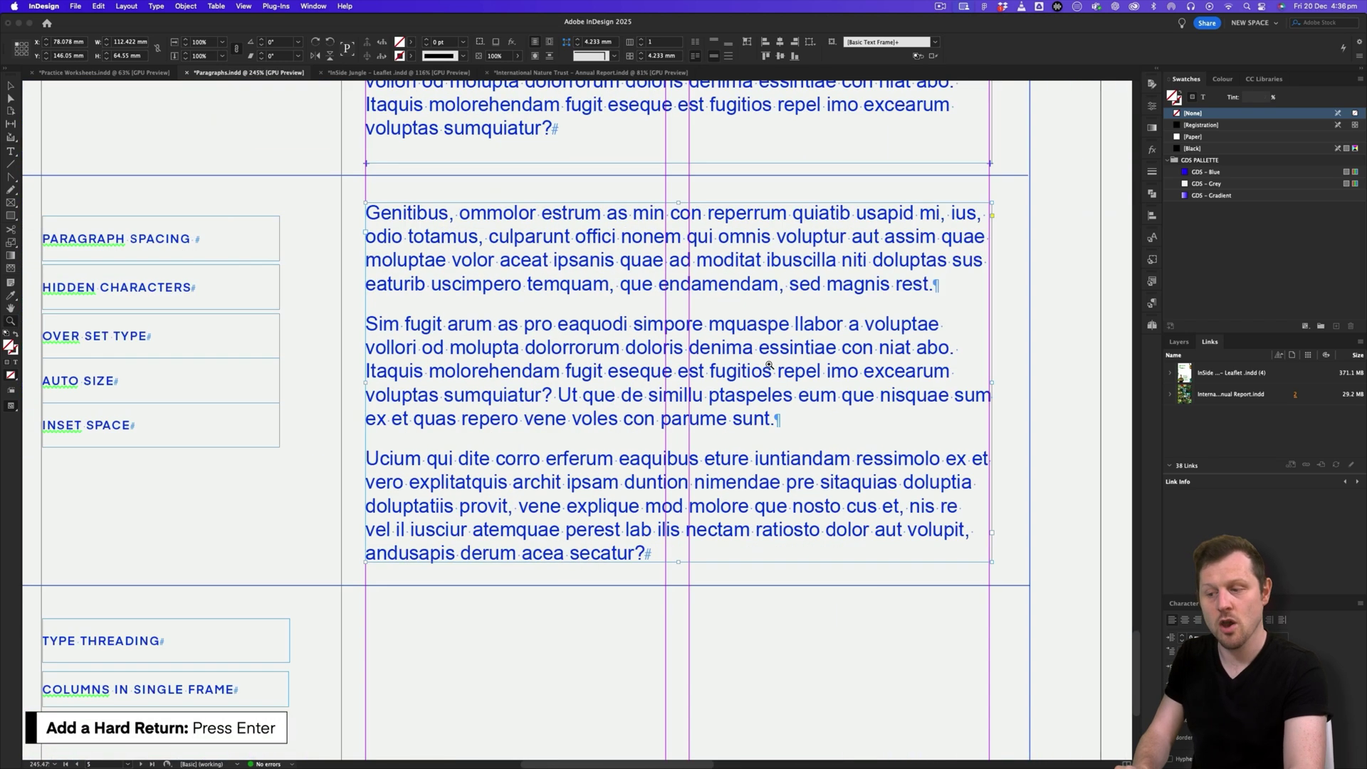
double_click(934, 284)
key(Return)
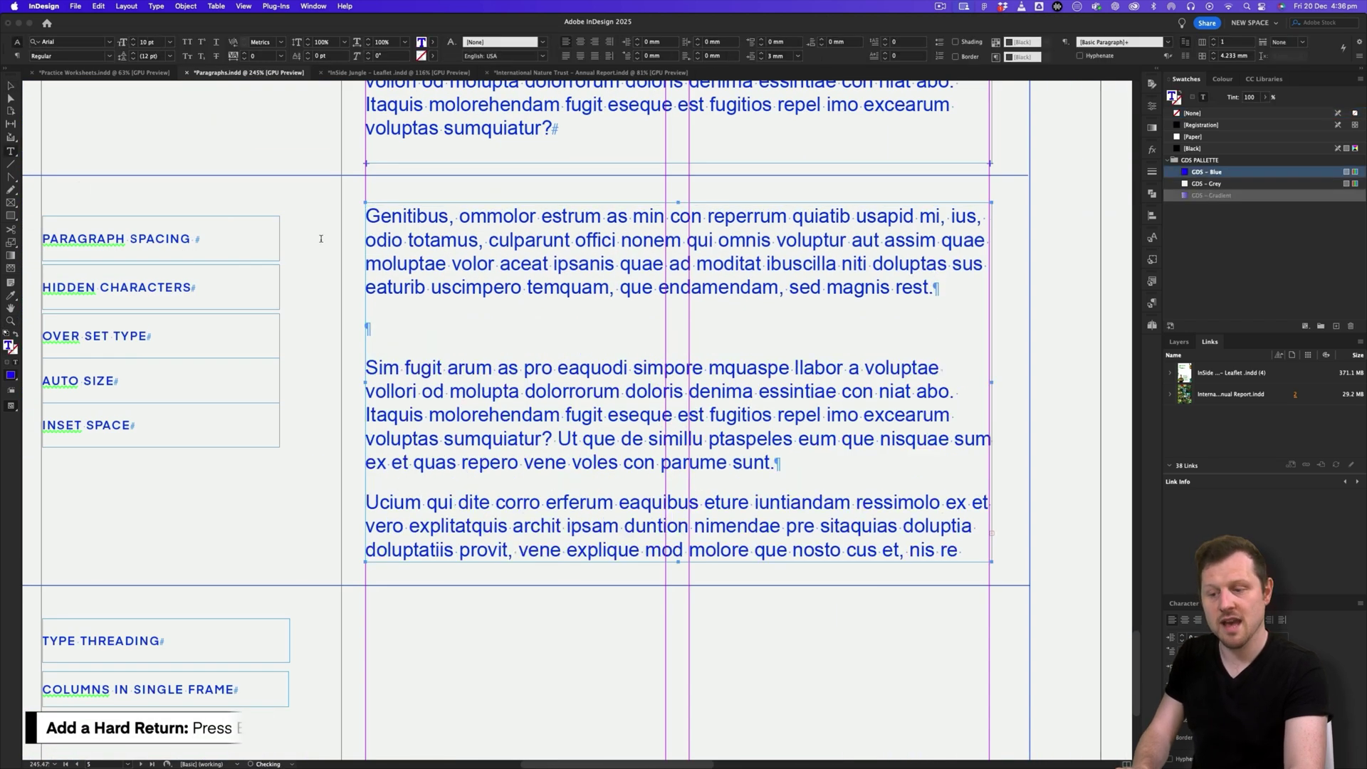
key(Escape)
drag(330, 354, 408, 308)
drag(763, 321, 524, 381)
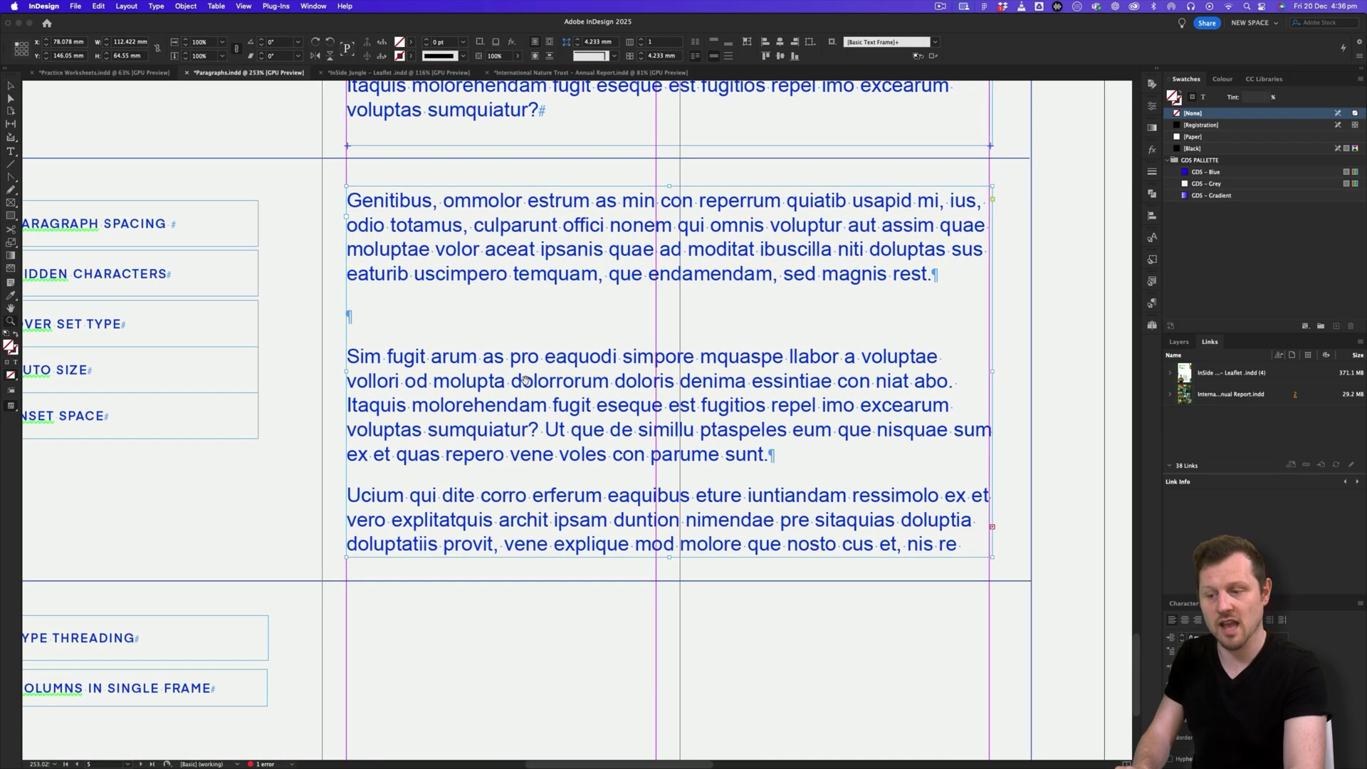
click(362, 314)
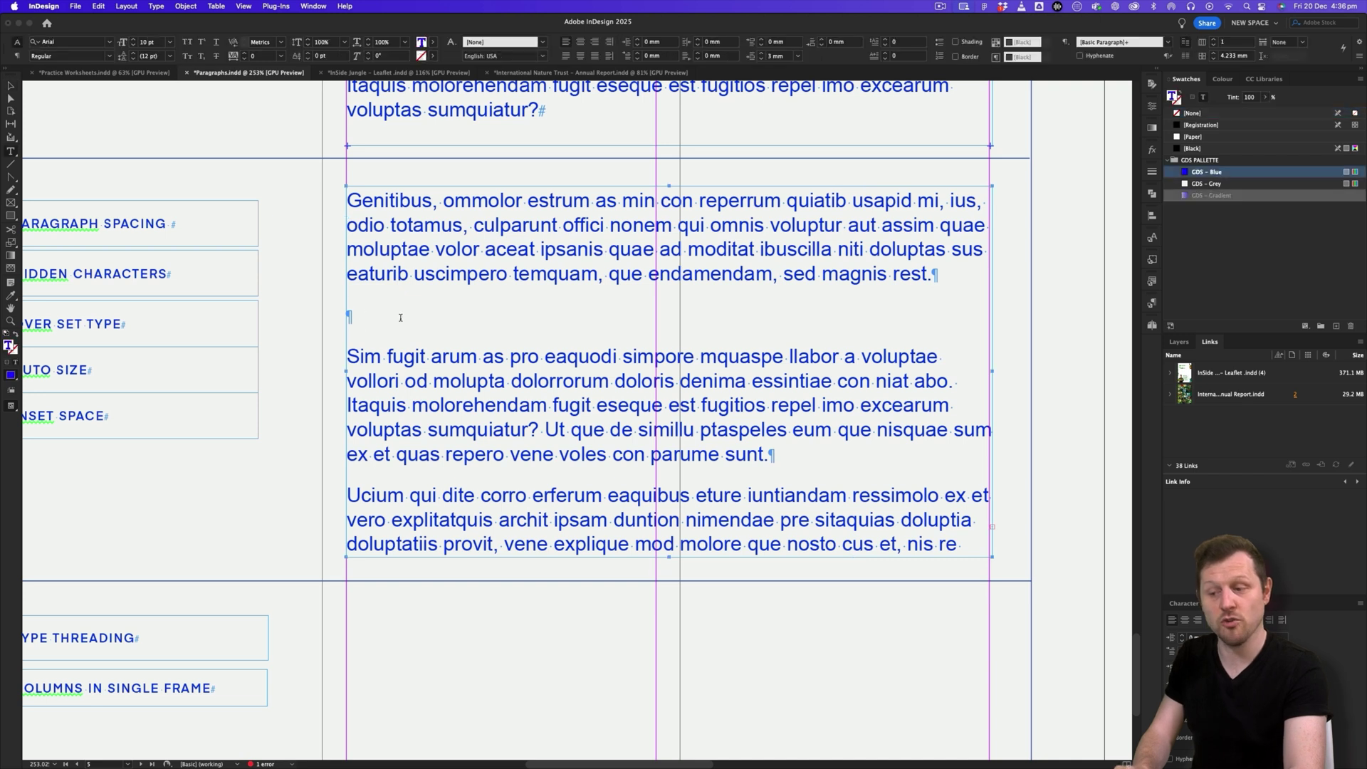
key(BackSpace)
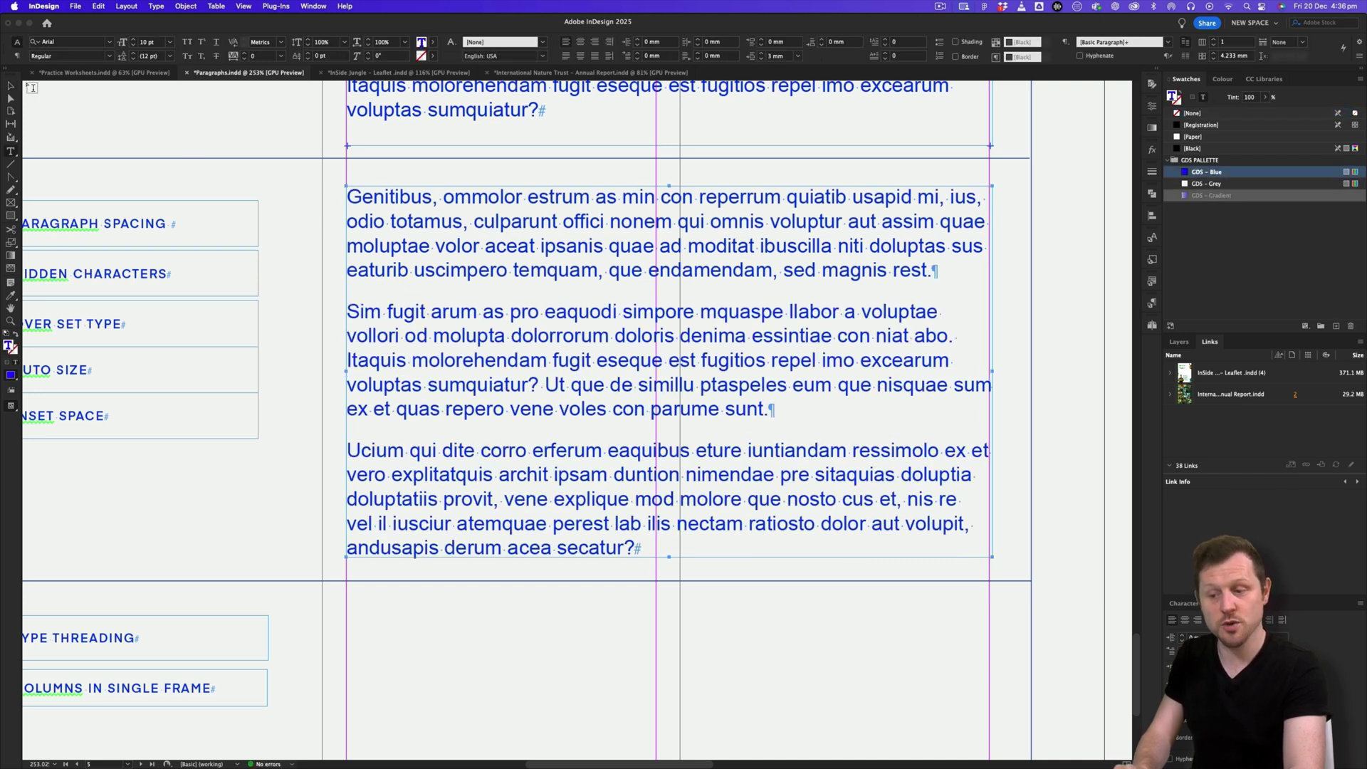
Step: Deselect the text frame and alternate between Preview and Normal screen modes, finishing in Preview
key(Escape)
click(299, 193)
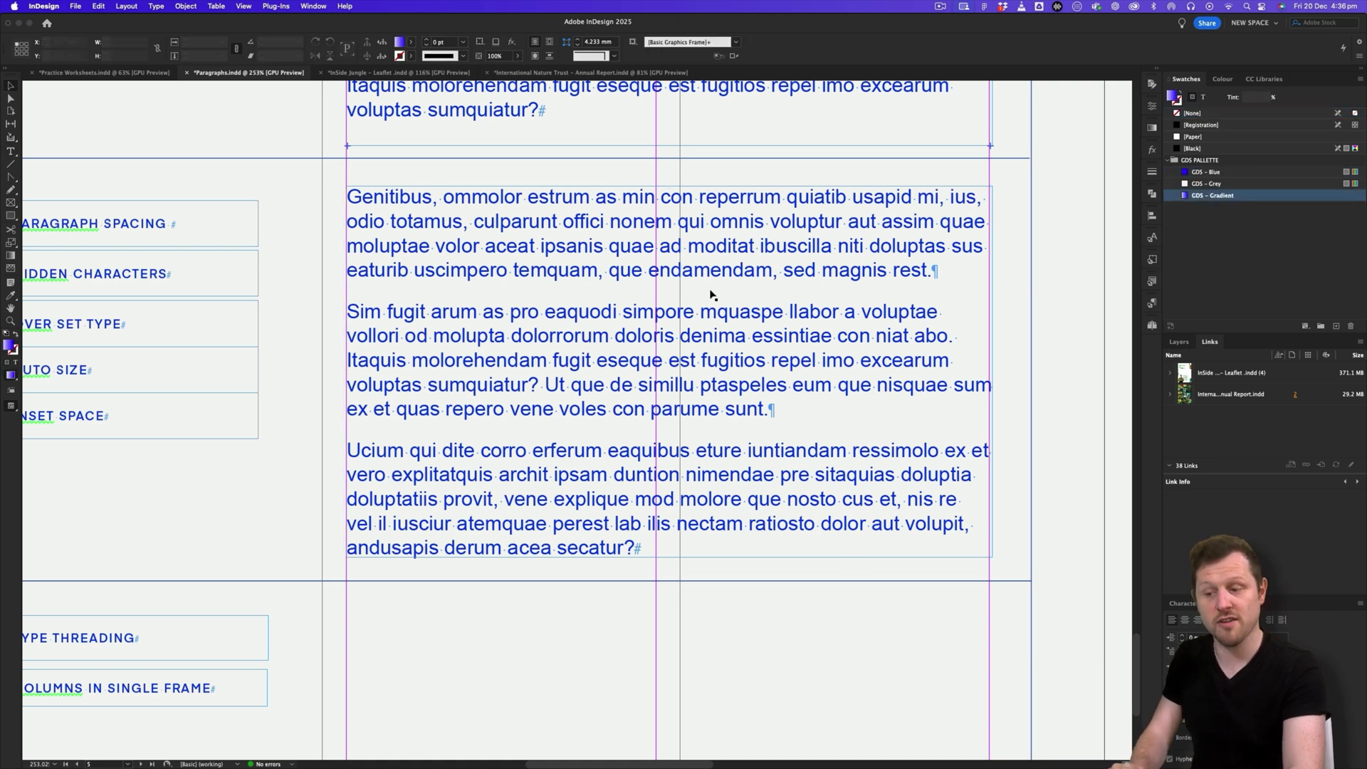
key(w)
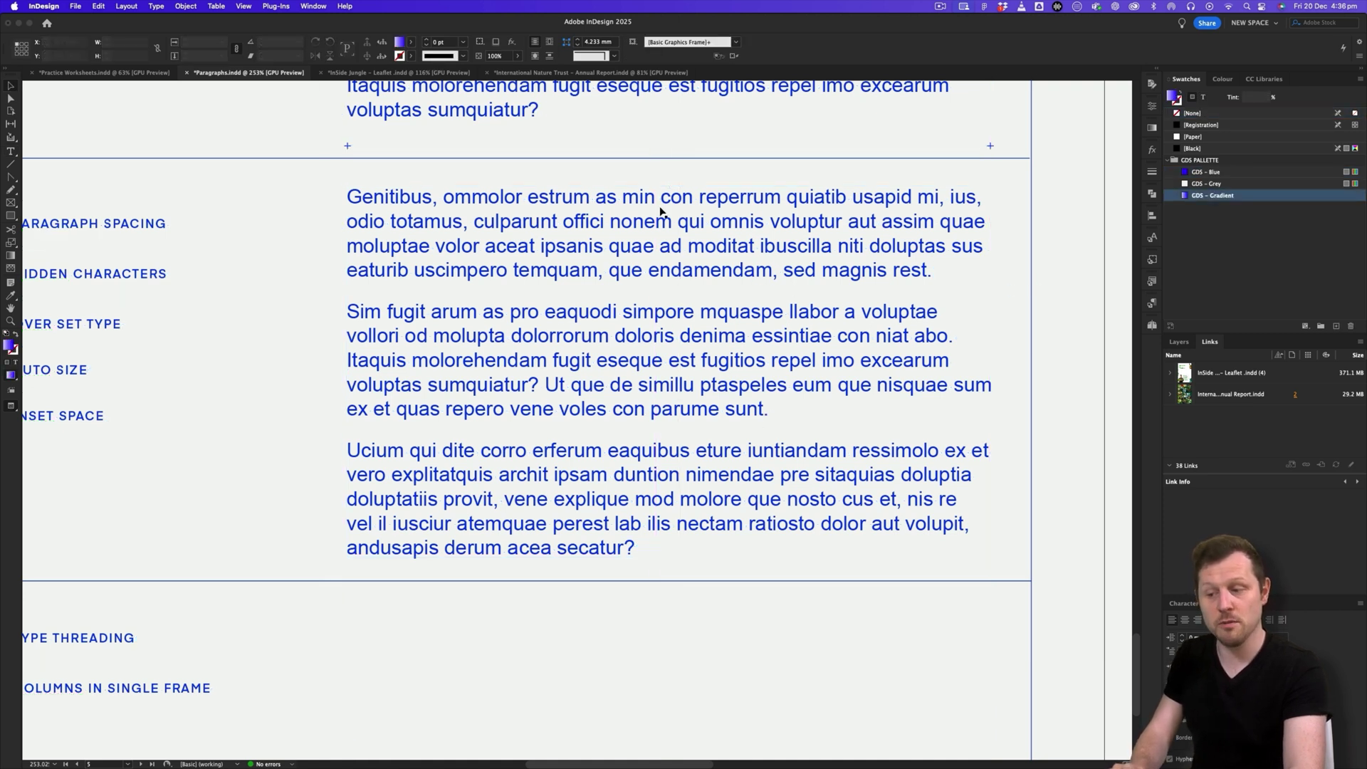
key(w)
key(w)
key(w)
key(w)
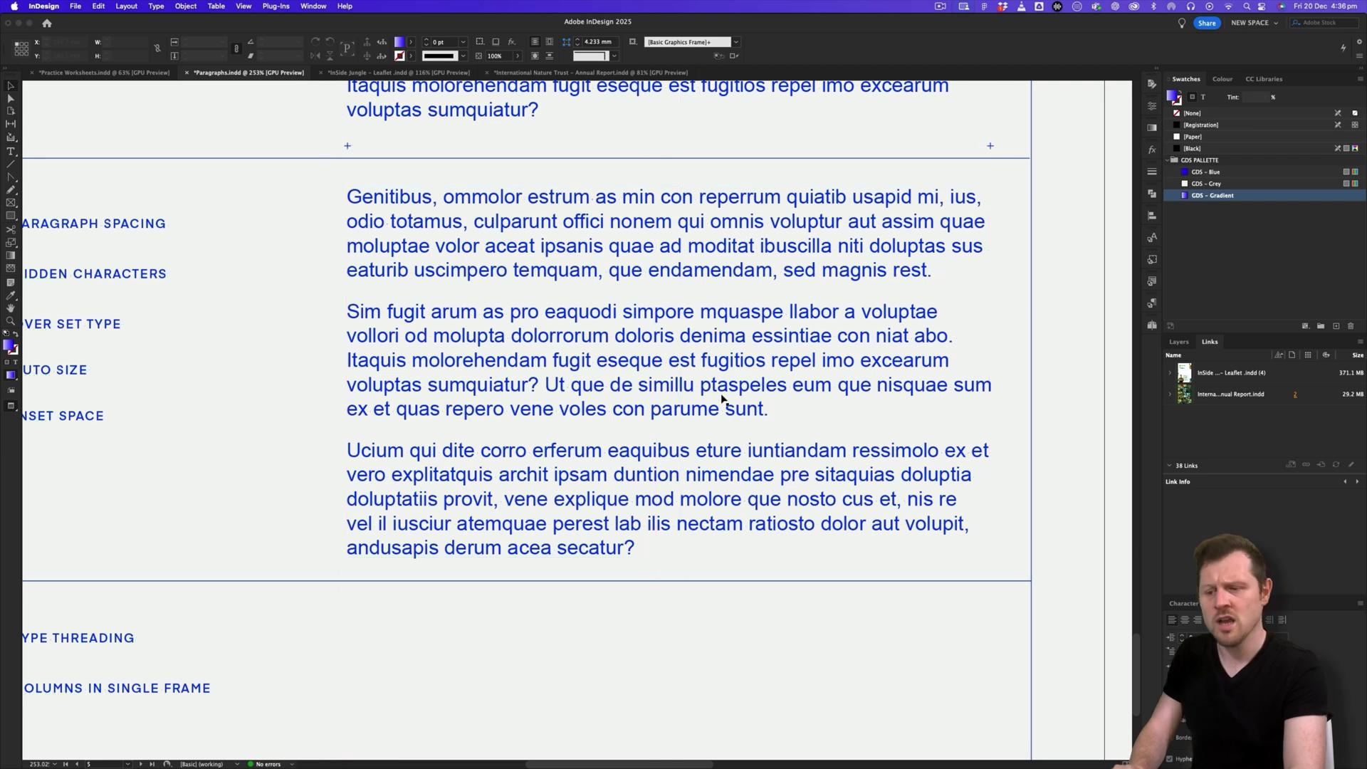
Step: Show the Normal screen mode, try adding an empty paragraph after "sed magnis rest." with a hard return, and delete it
key(w)
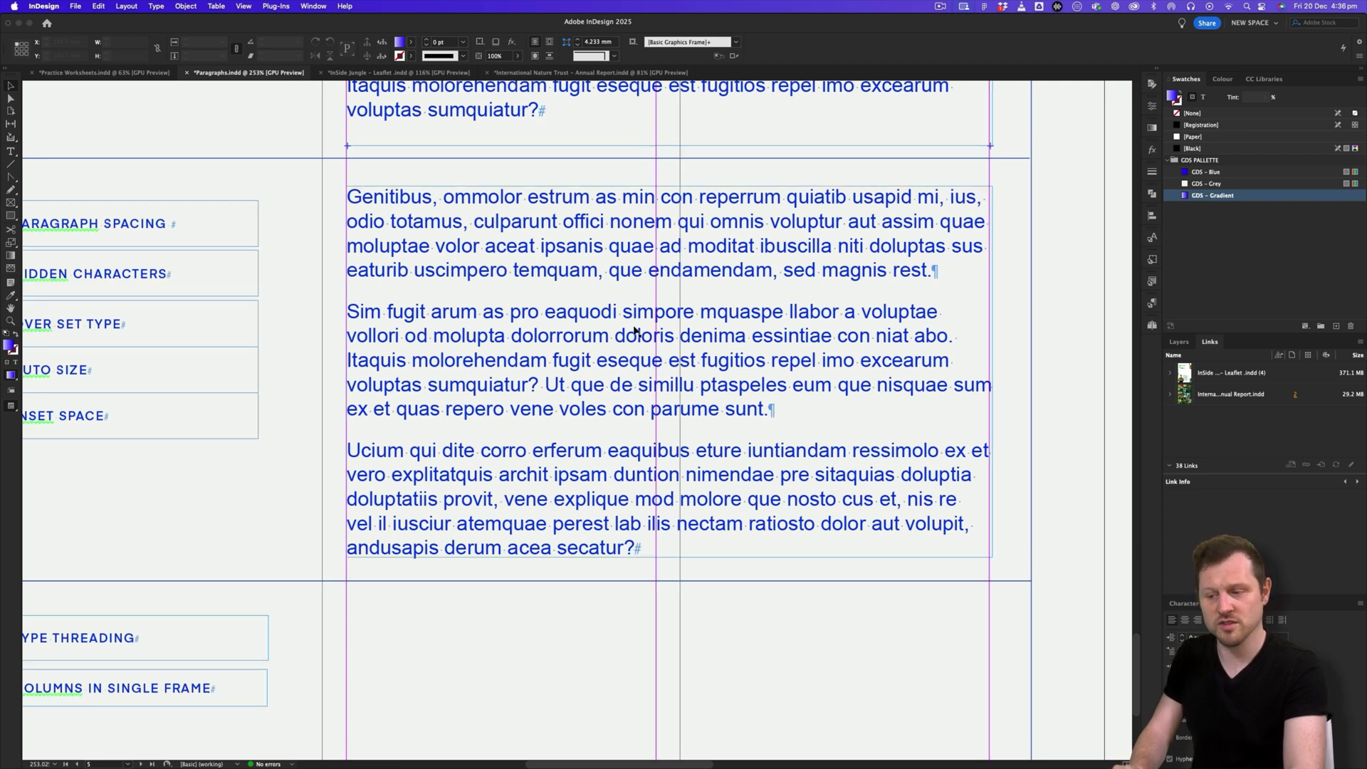
double_click(545, 361)
click(940, 264)
key(Return)
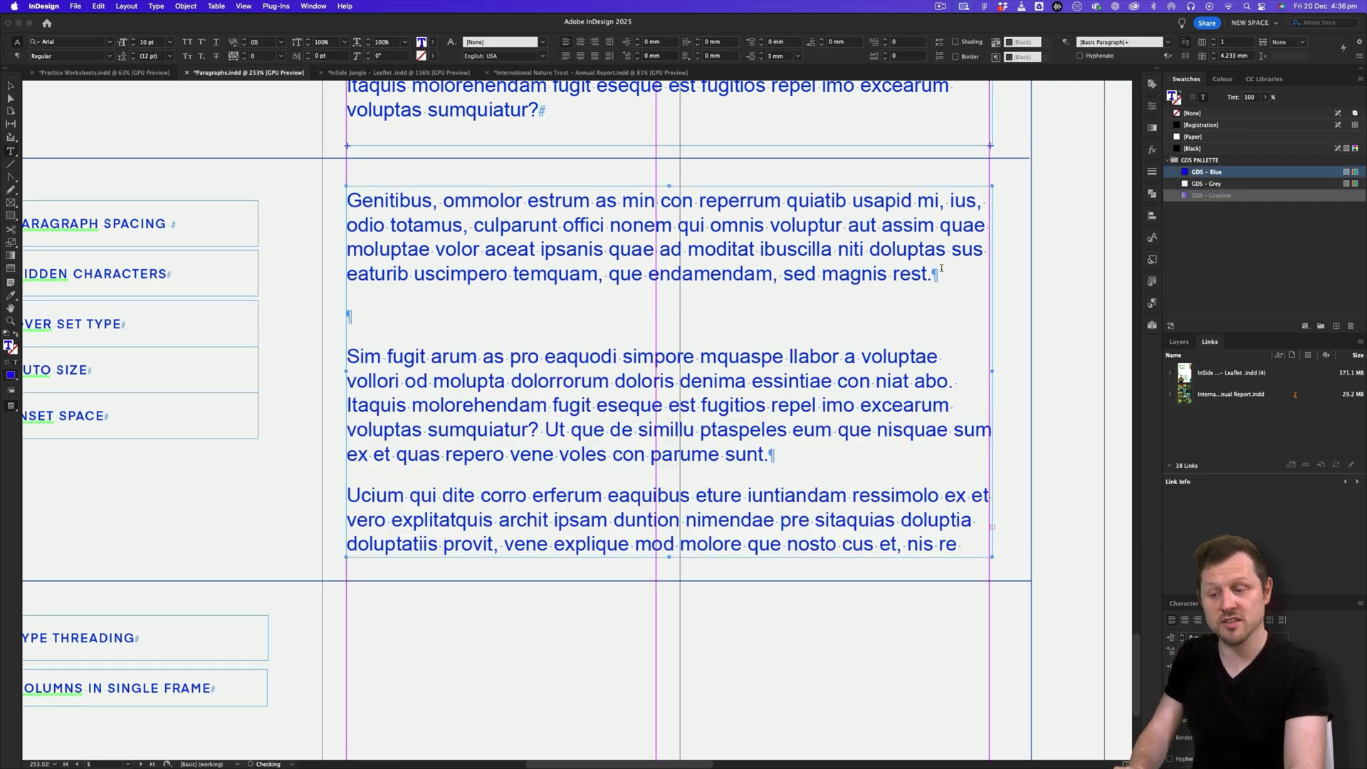
key(BackSpace)
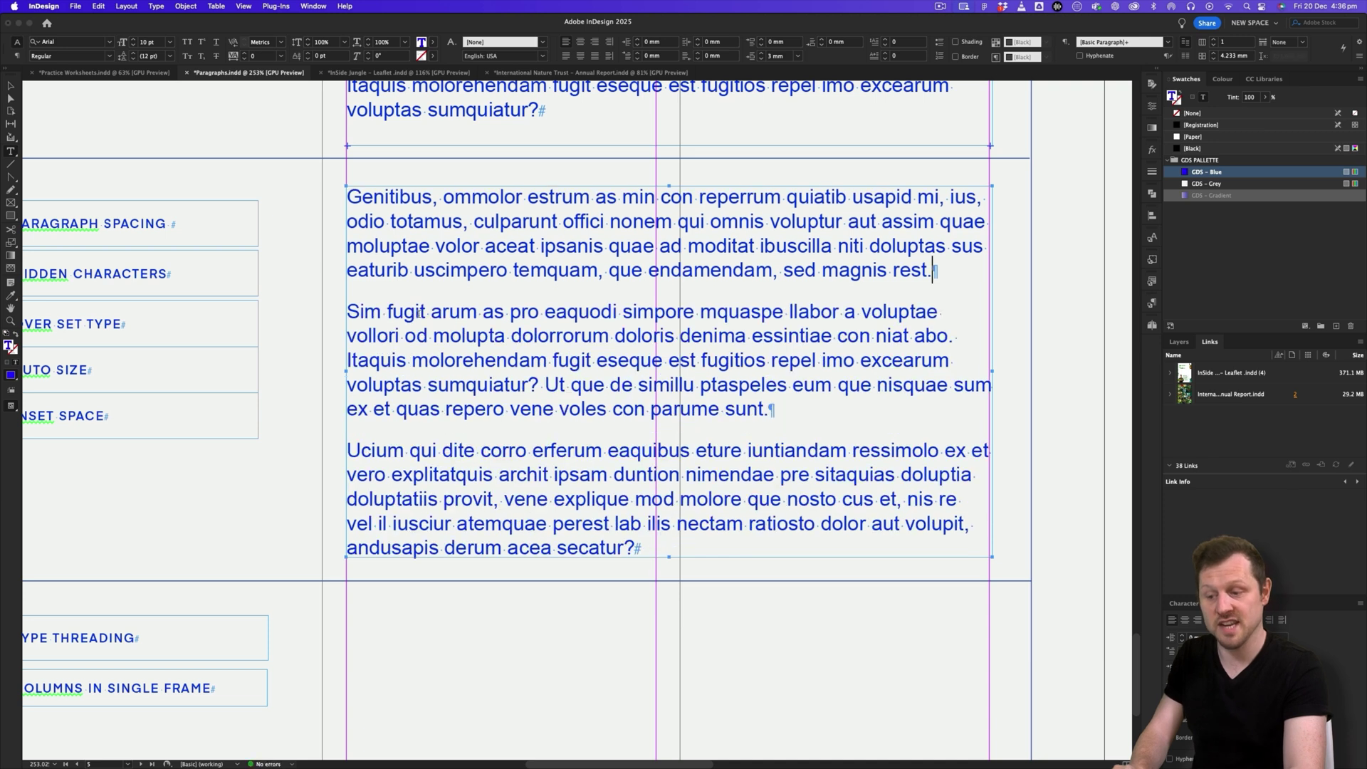
Step: Leave text editing, deselect the frame, and compare the text in Preview and Normal screen modes, finishing in Normal
key(Escape)
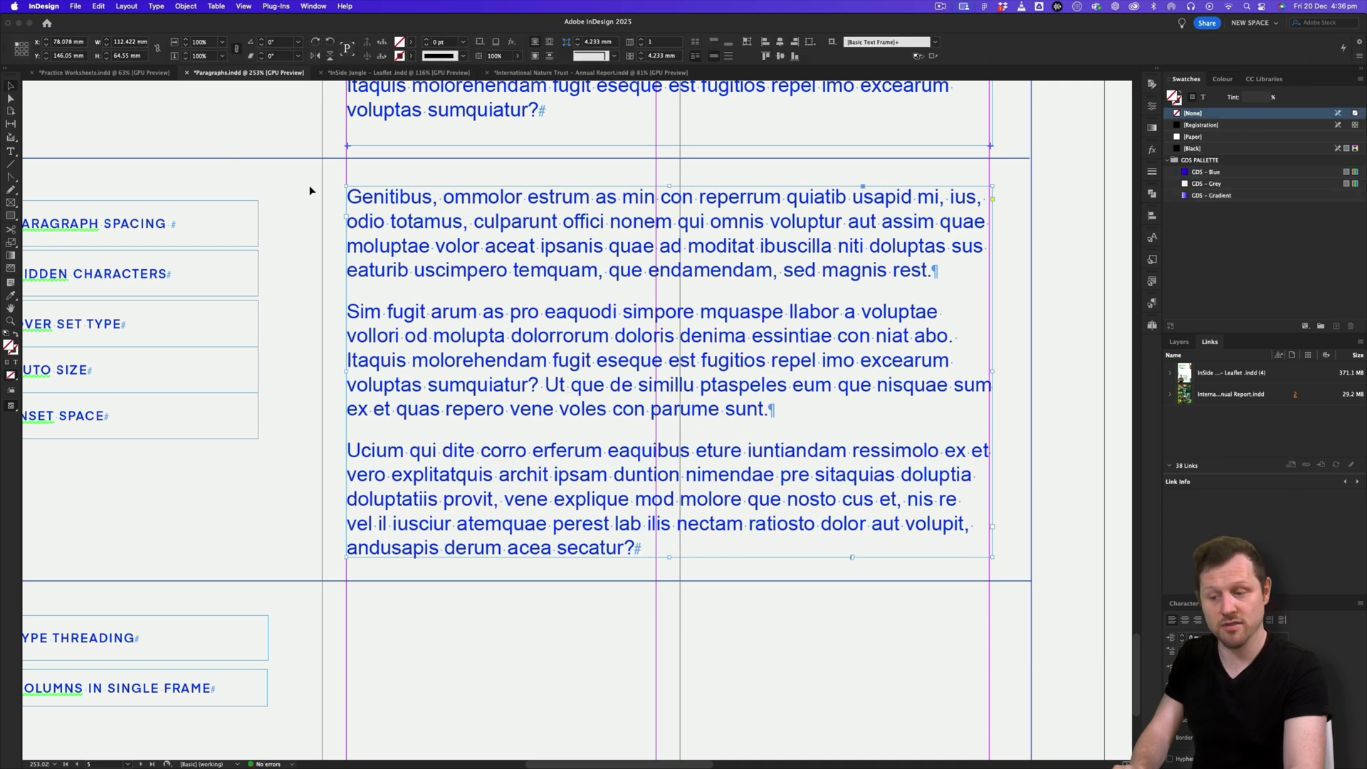
key(w)
click(309, 185)
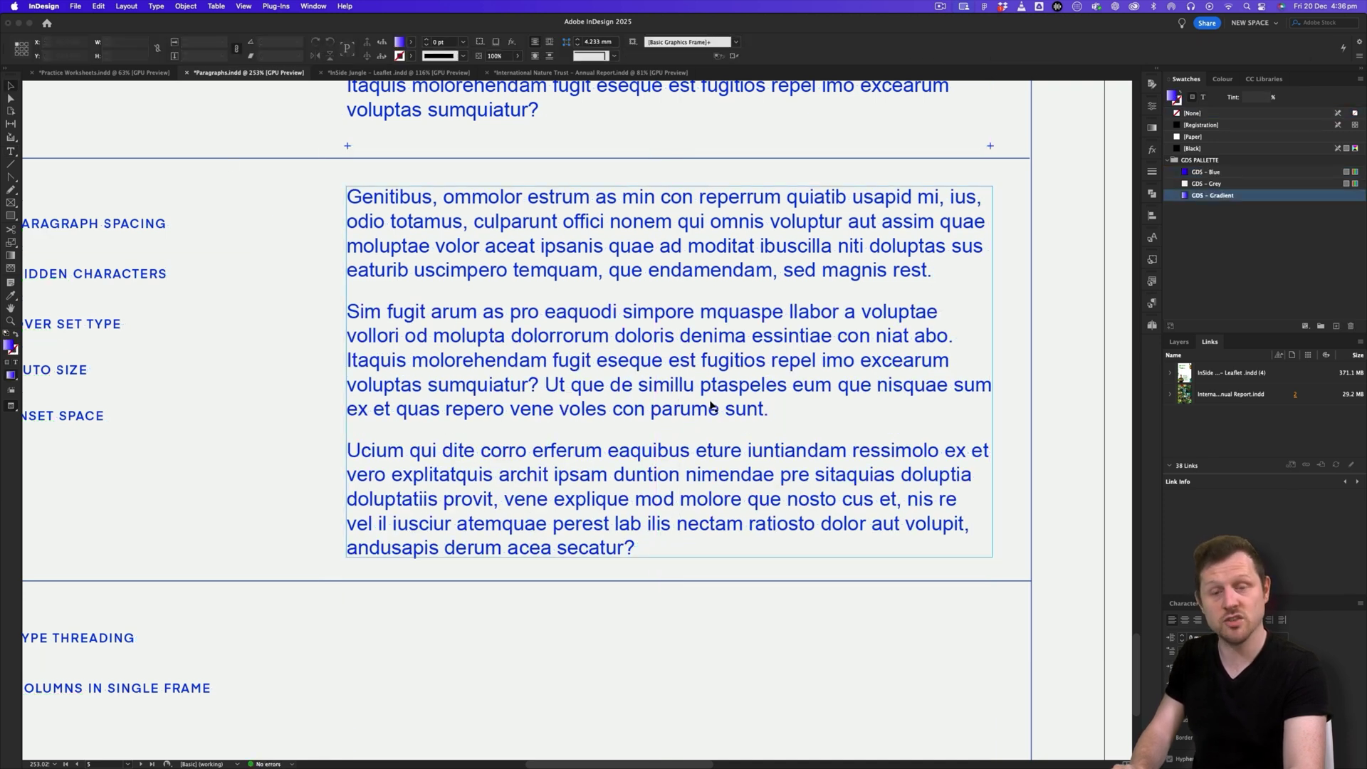
key(w)
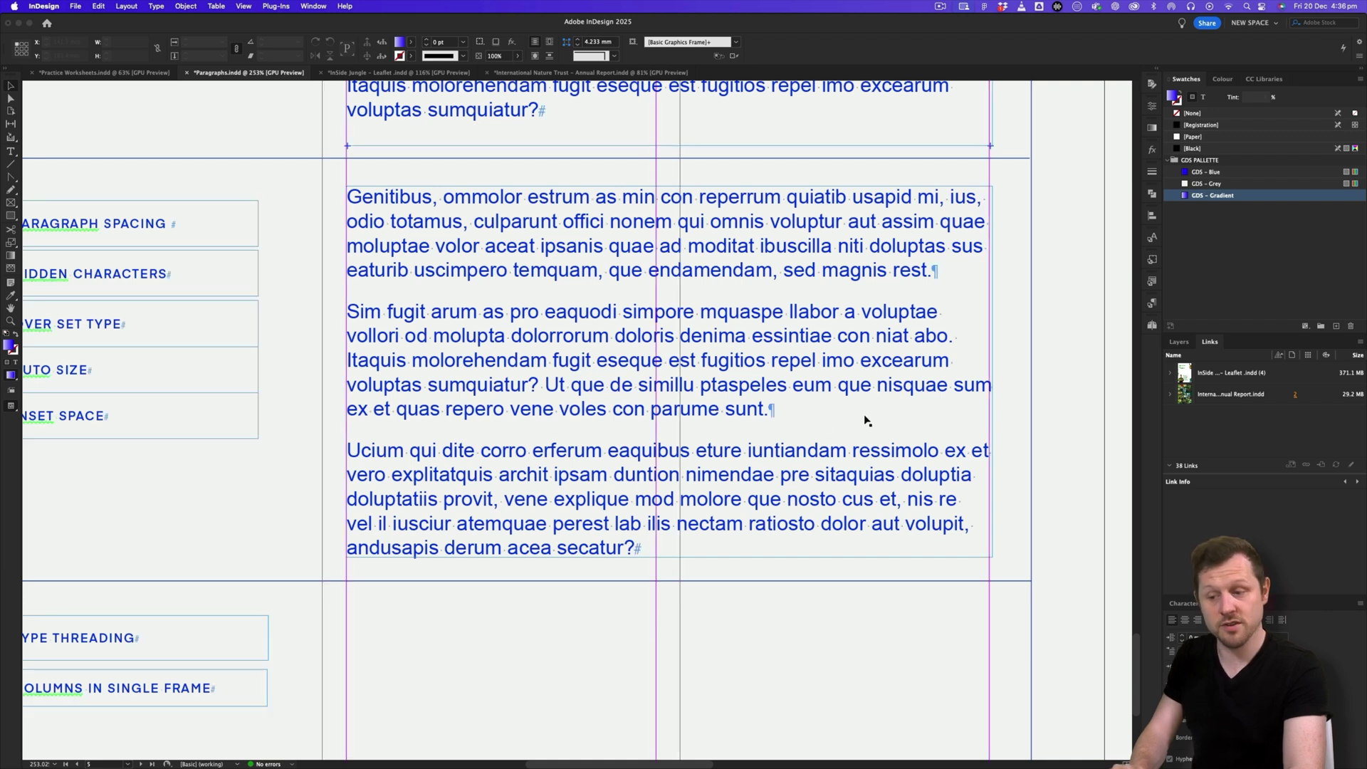
Step: Compare a soft return with a hard return between the first two paragraphs, finishing with a single hard return before "Sim fugit"
double_click(366, 314)
key(BackSpace)
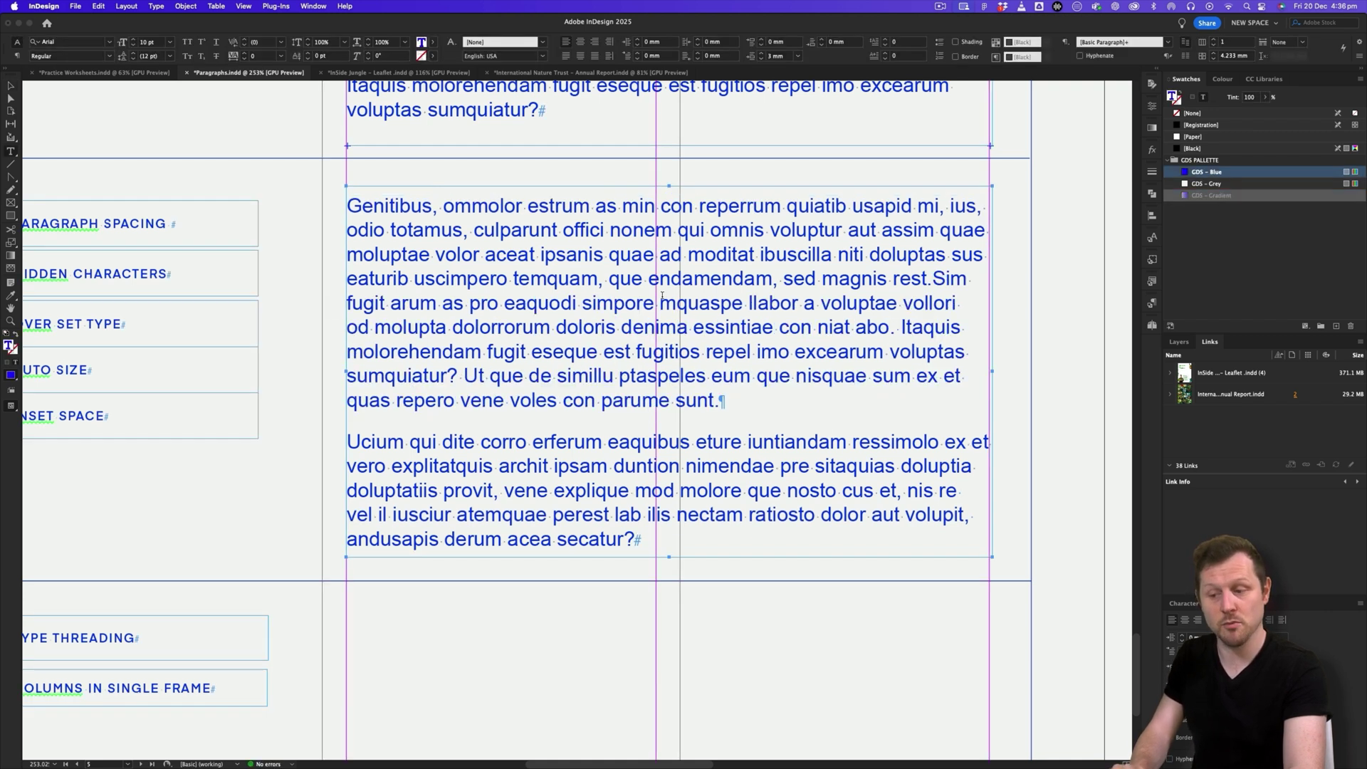
key(Return)
key(BackSpace)
key(shift+Return)
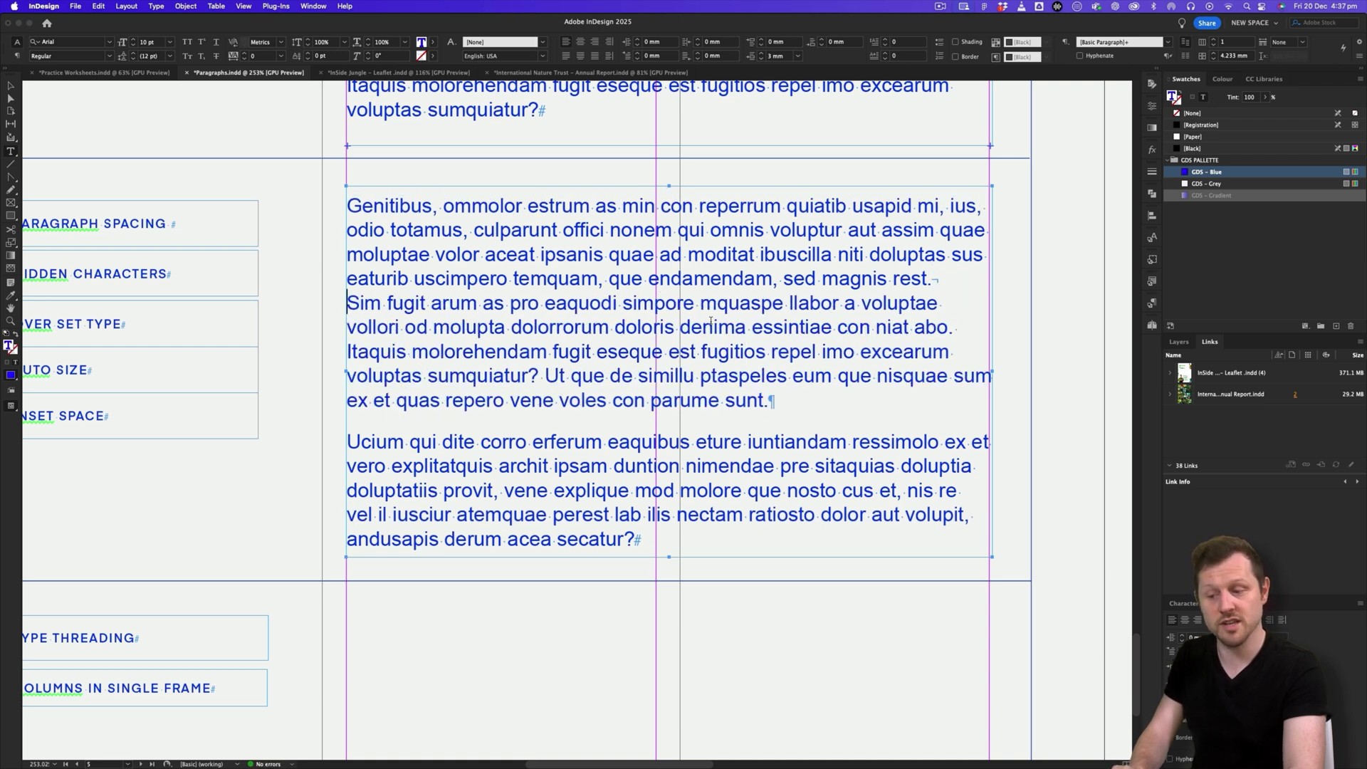
key(BackSpace)
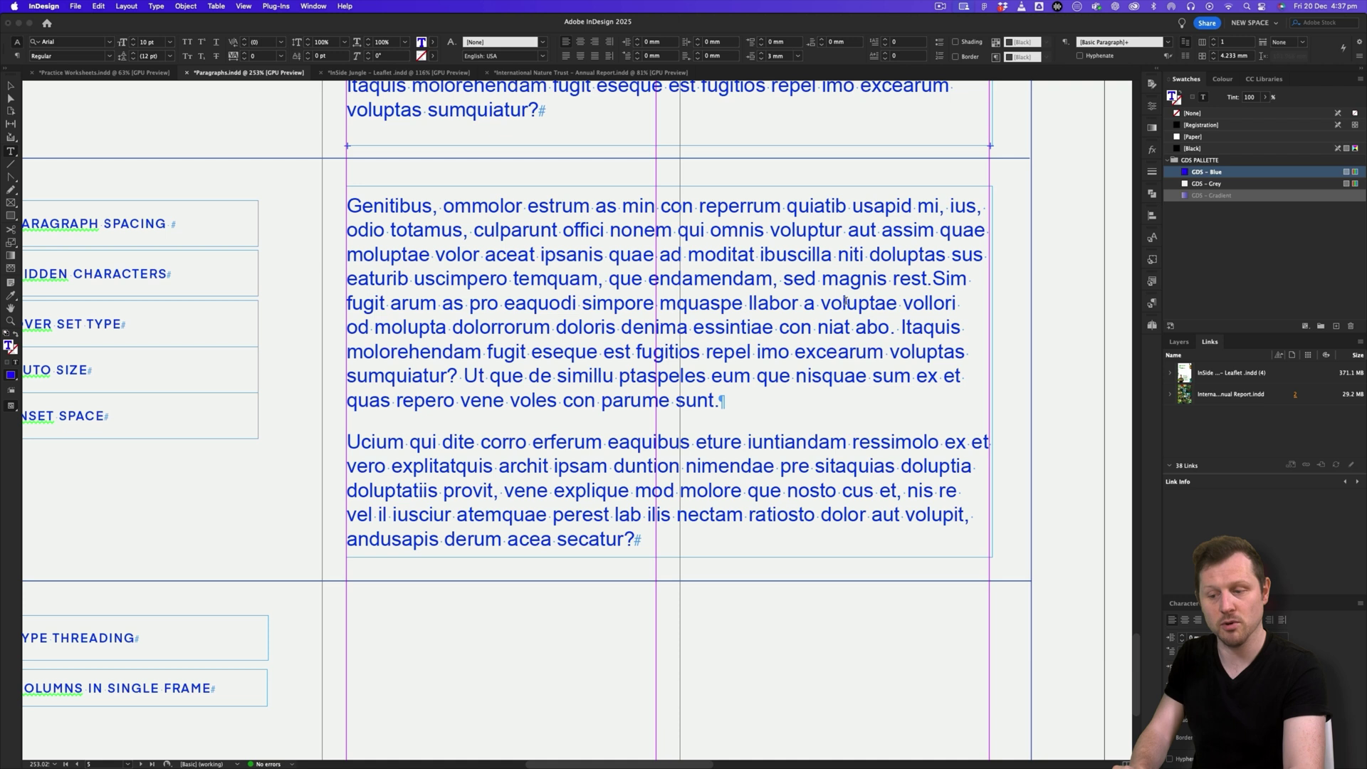
key(Return)
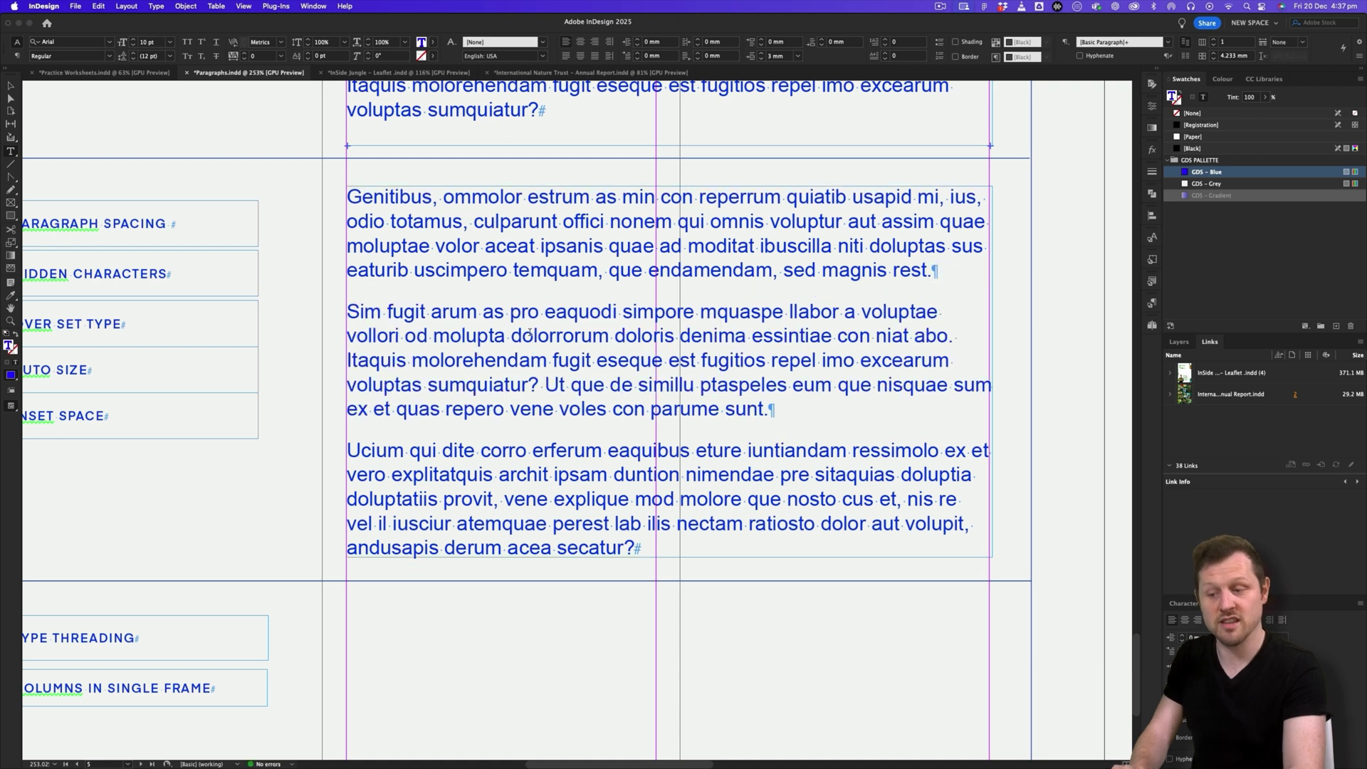
key(Return)
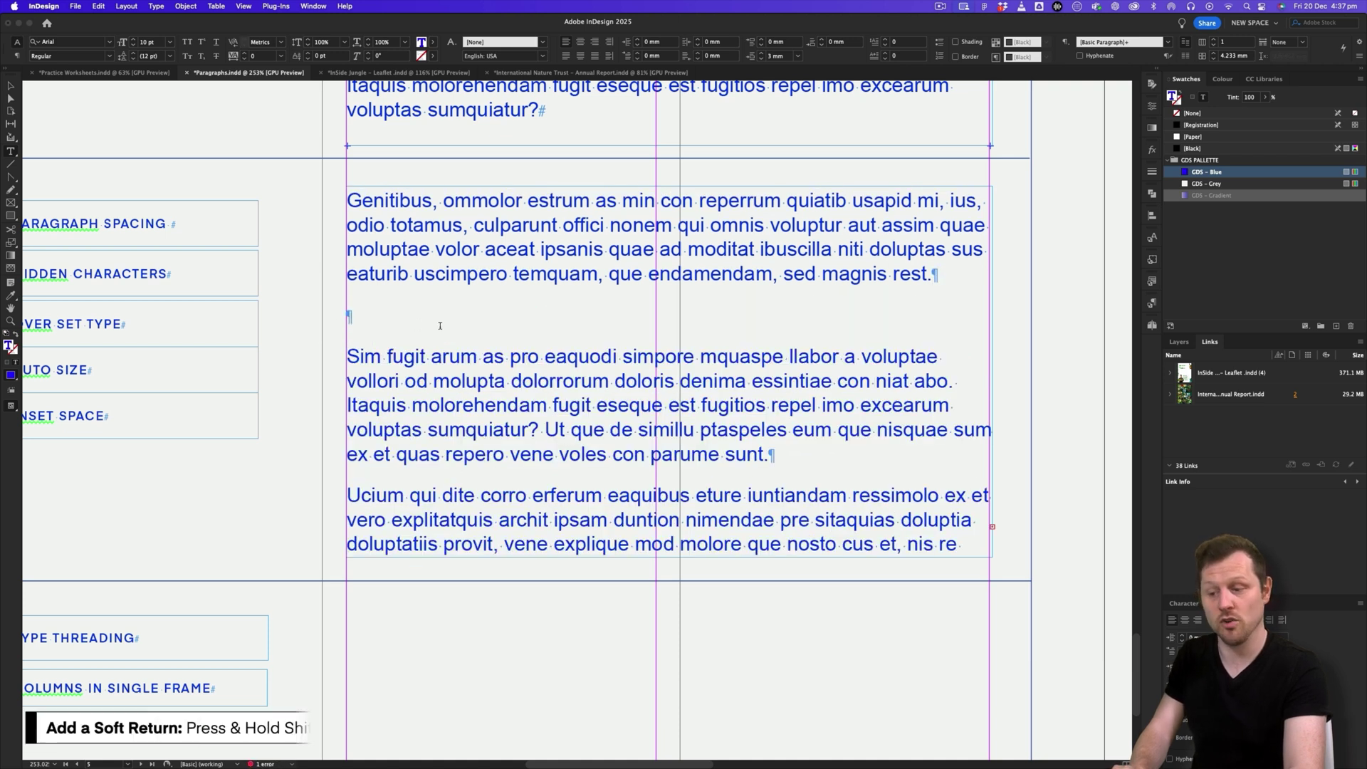
key(BackSpace)
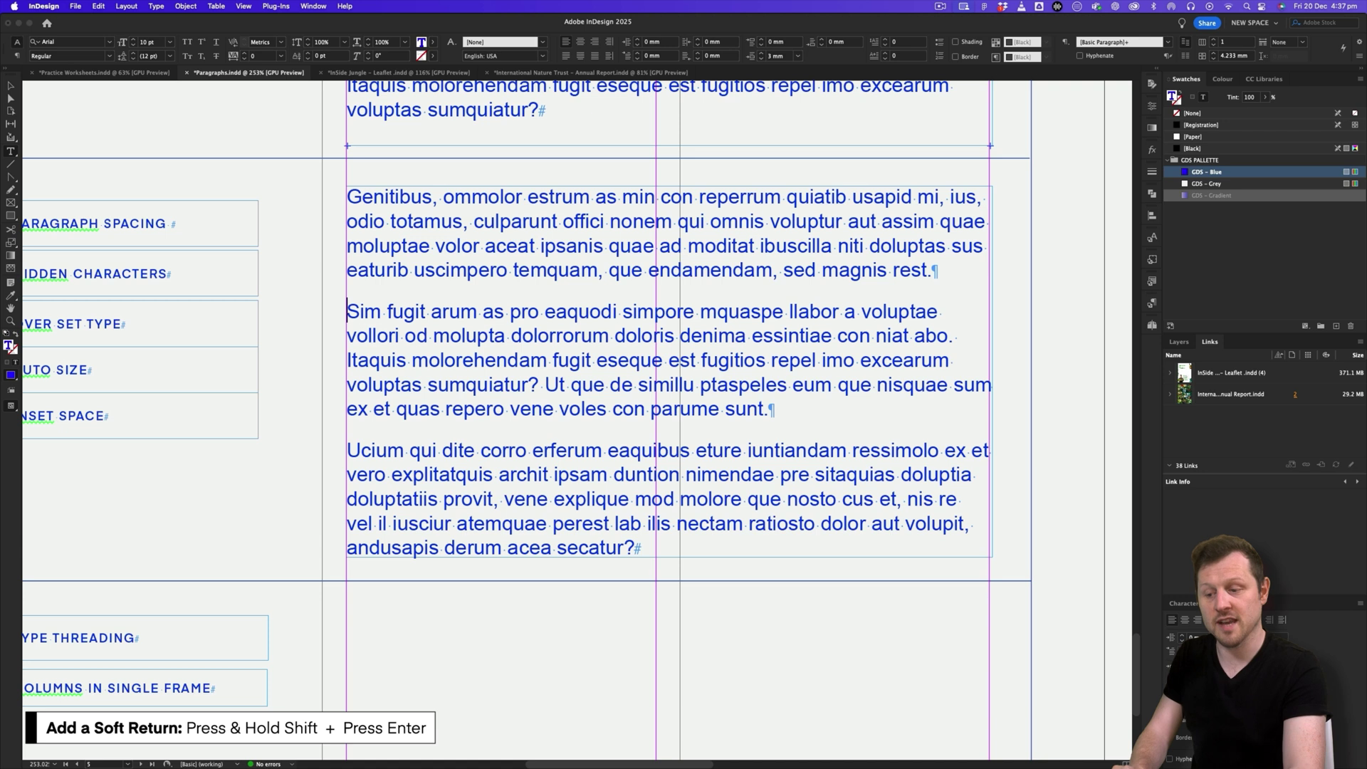
Step: Try splitting the second paragraph before "Ut que de simillu" with a hard return, and delete that return
click(545, 384)
scroll(545, 384, up, 5)
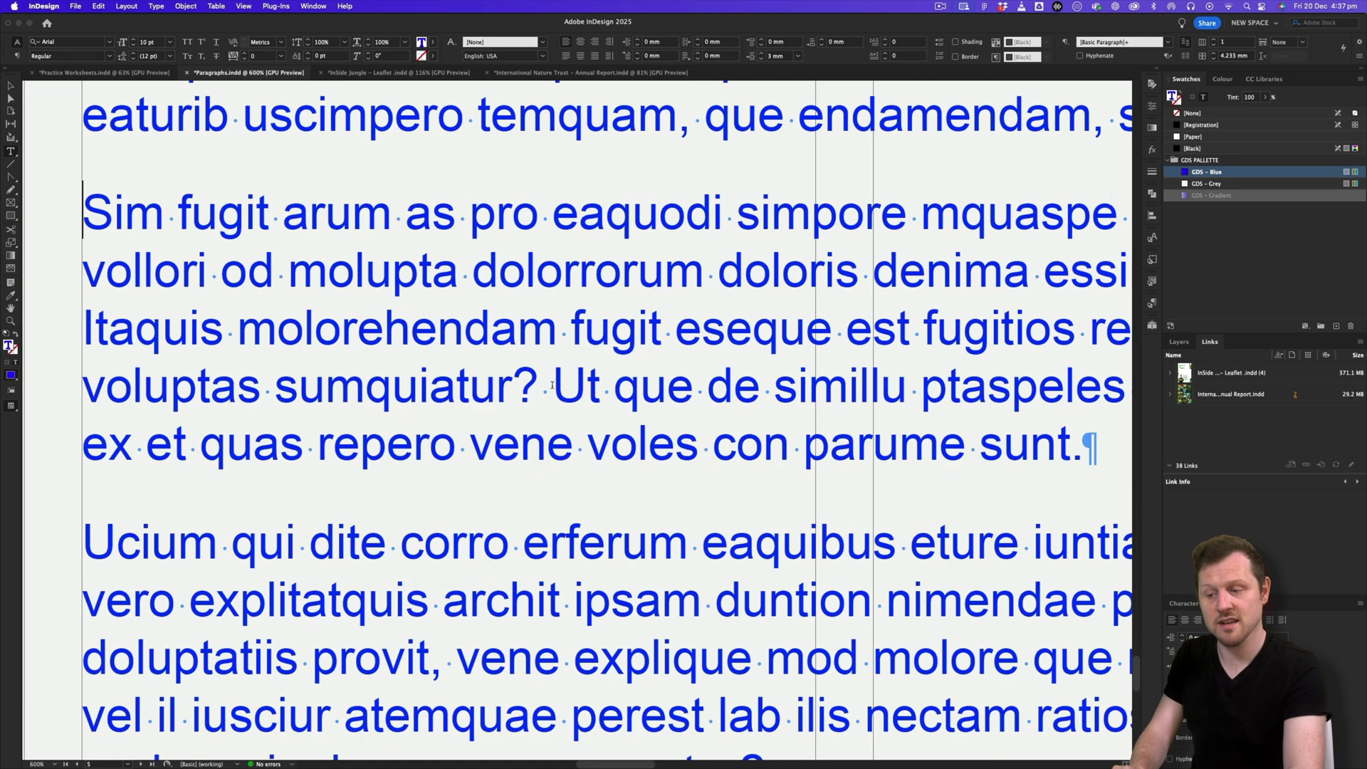
key(Return)
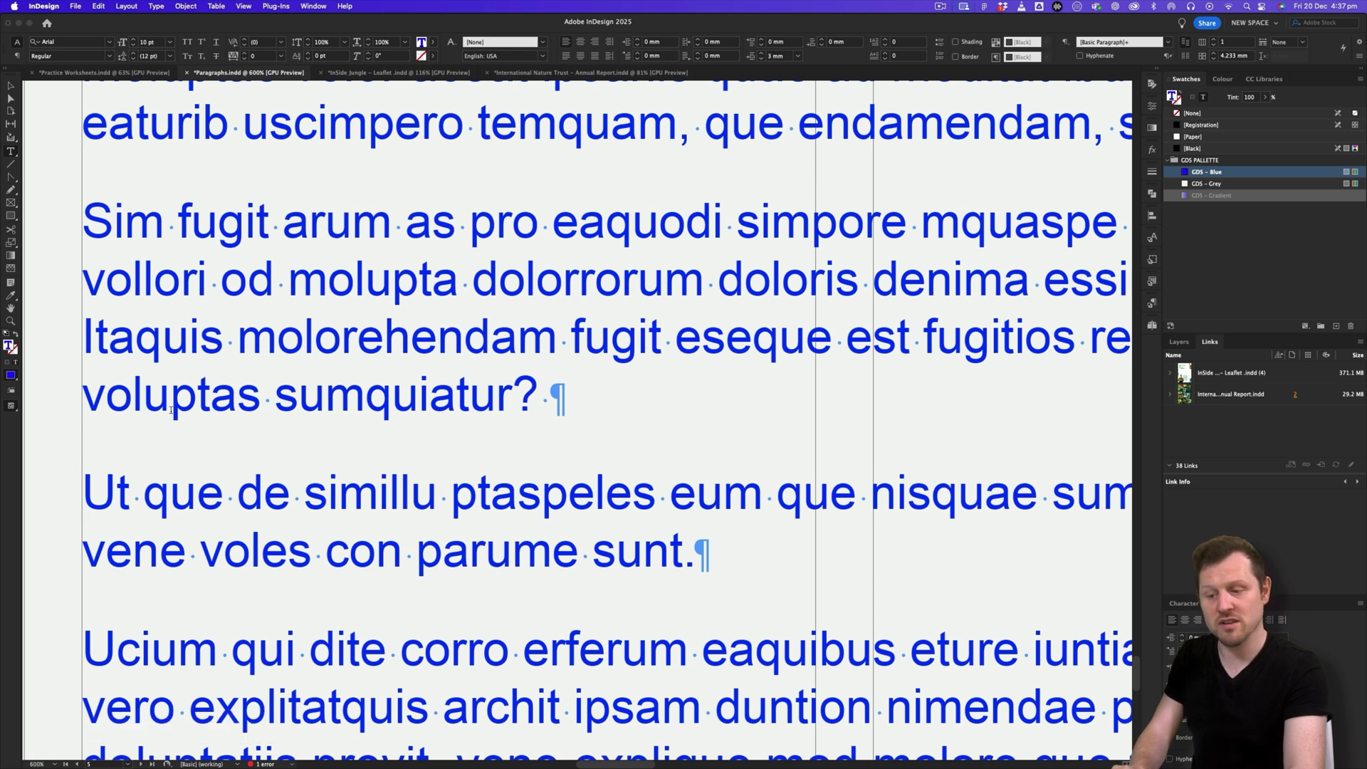
key(BackSpace)
scroll(356, 417, left, 5)
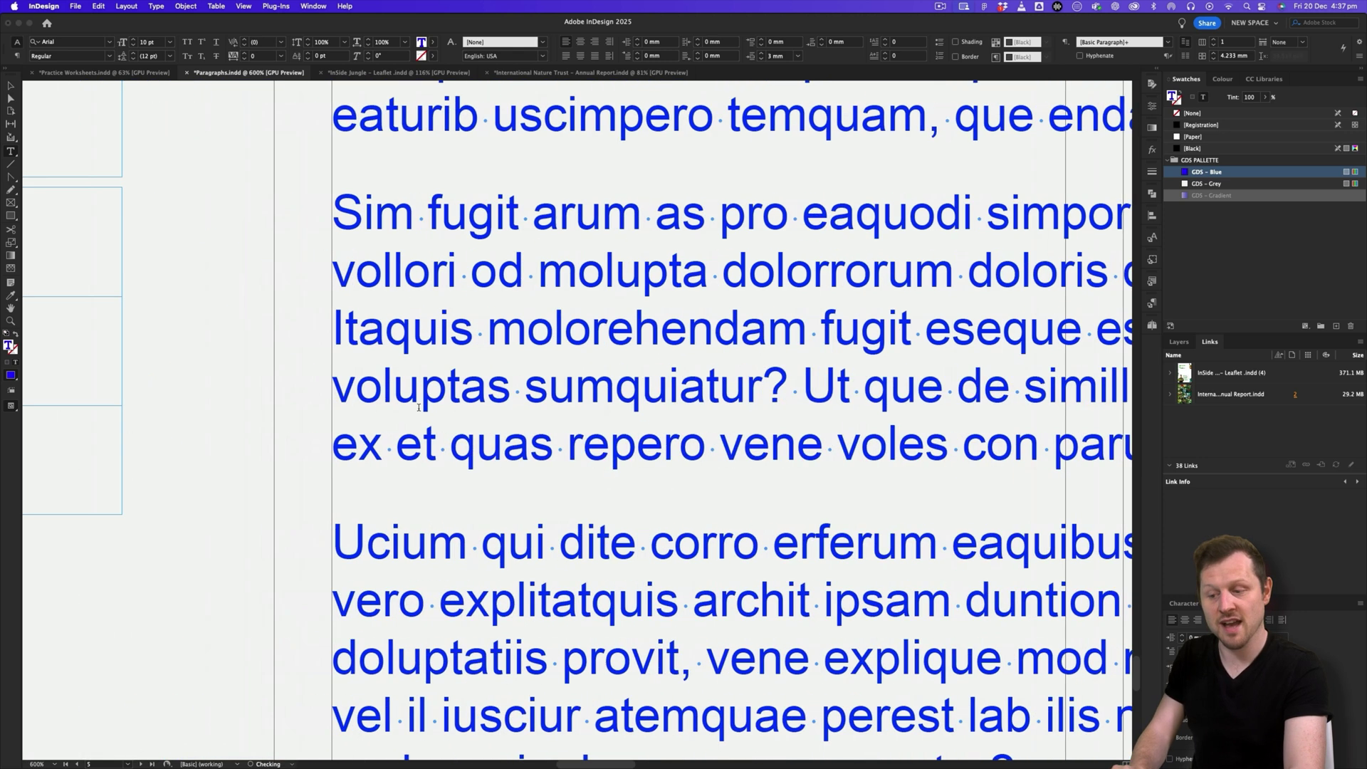
scroll(419, 407, right, 2)
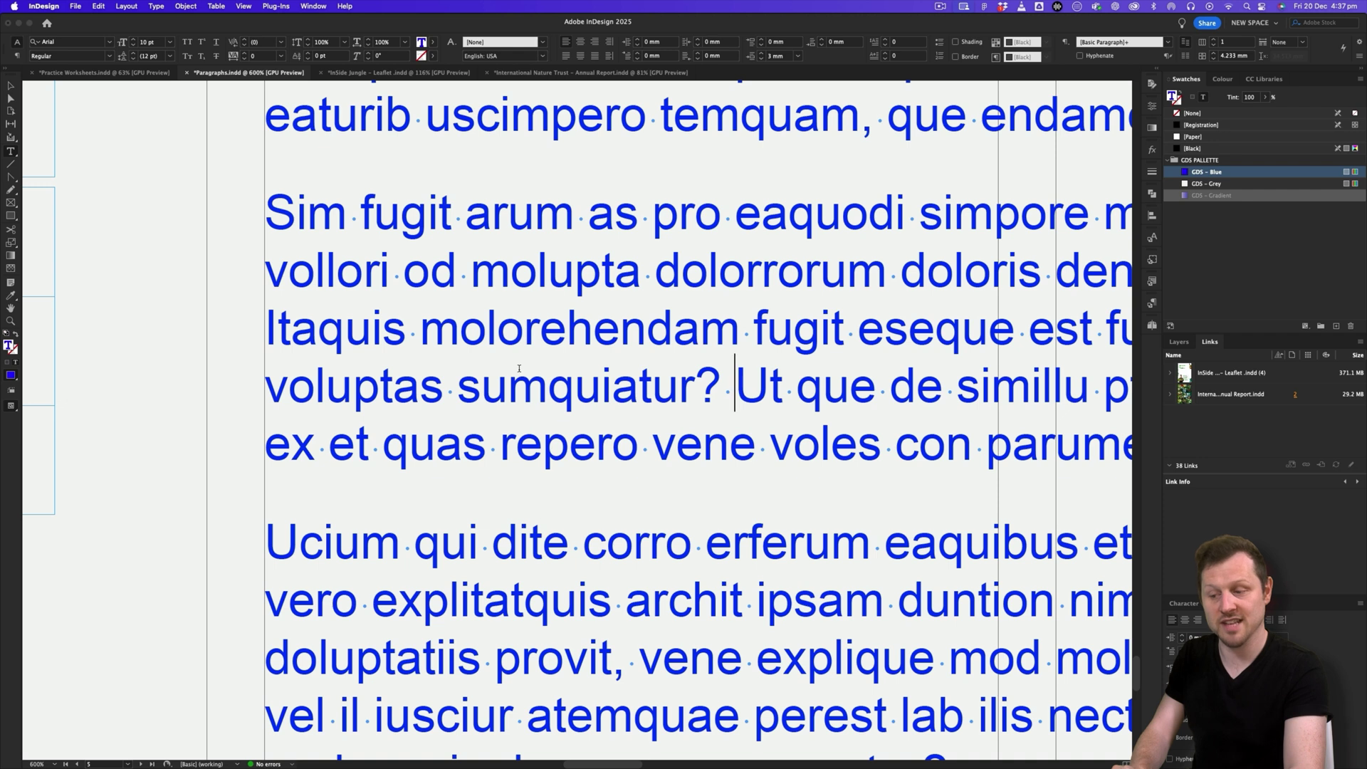
Step: Insert a soft return before "Ut que de simillu" in the second paragraph and examine its hidden character up close
key(shift+Return)
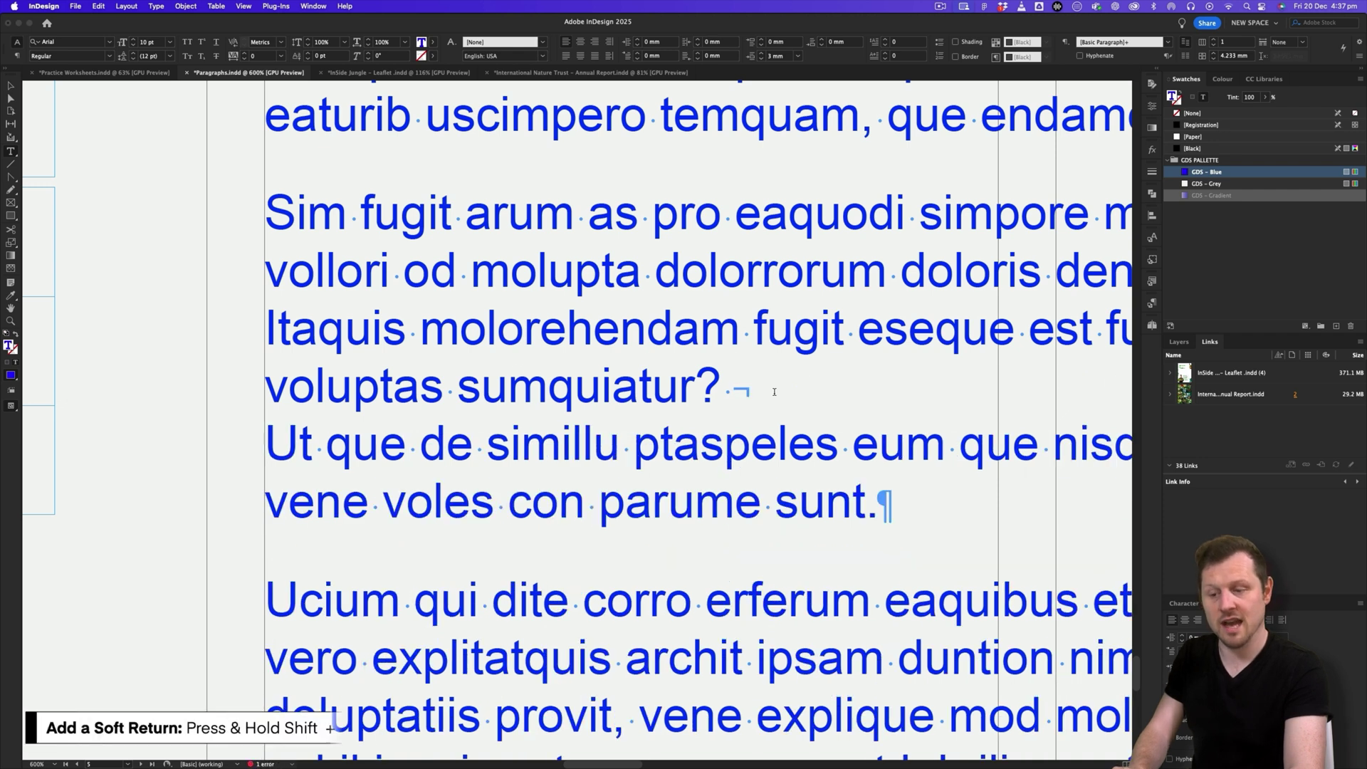
scroll(774, 393, up, 5)
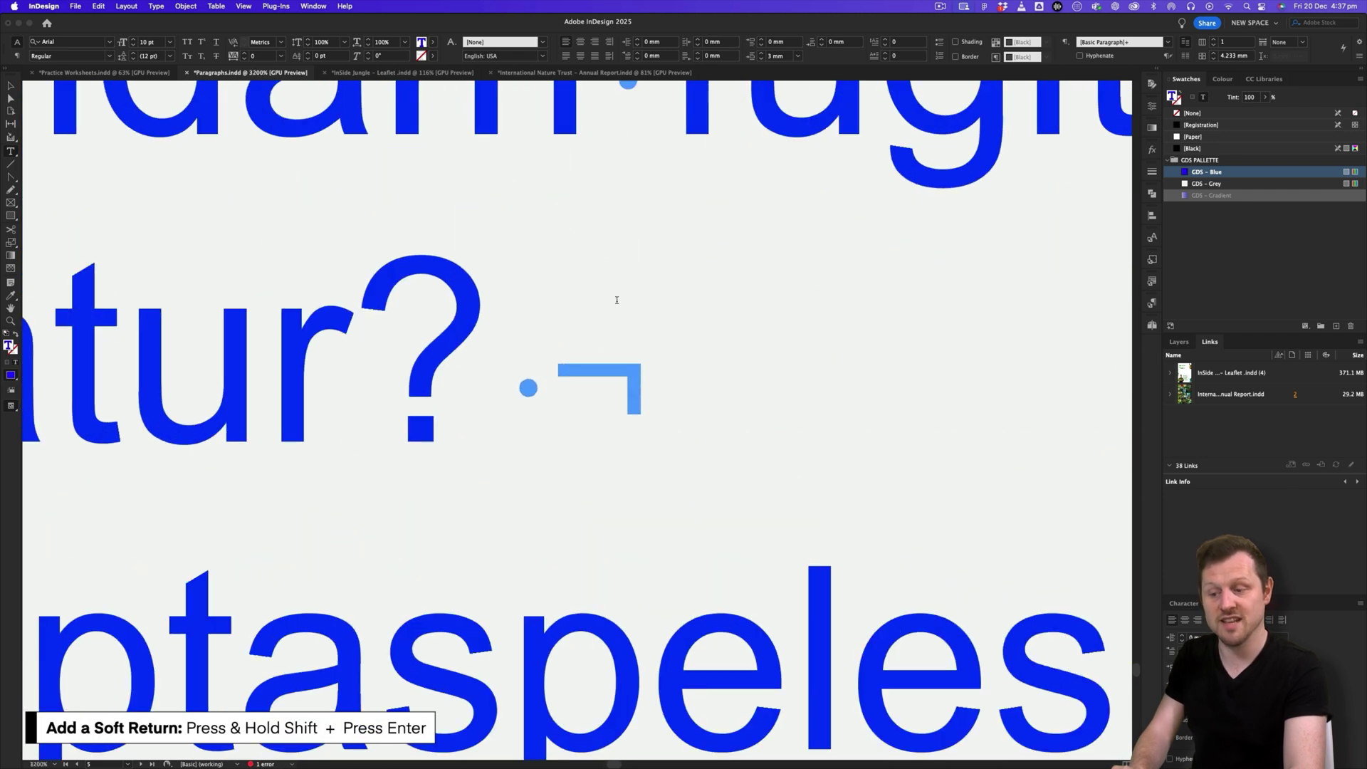
scroll(589, 315, down, 8)
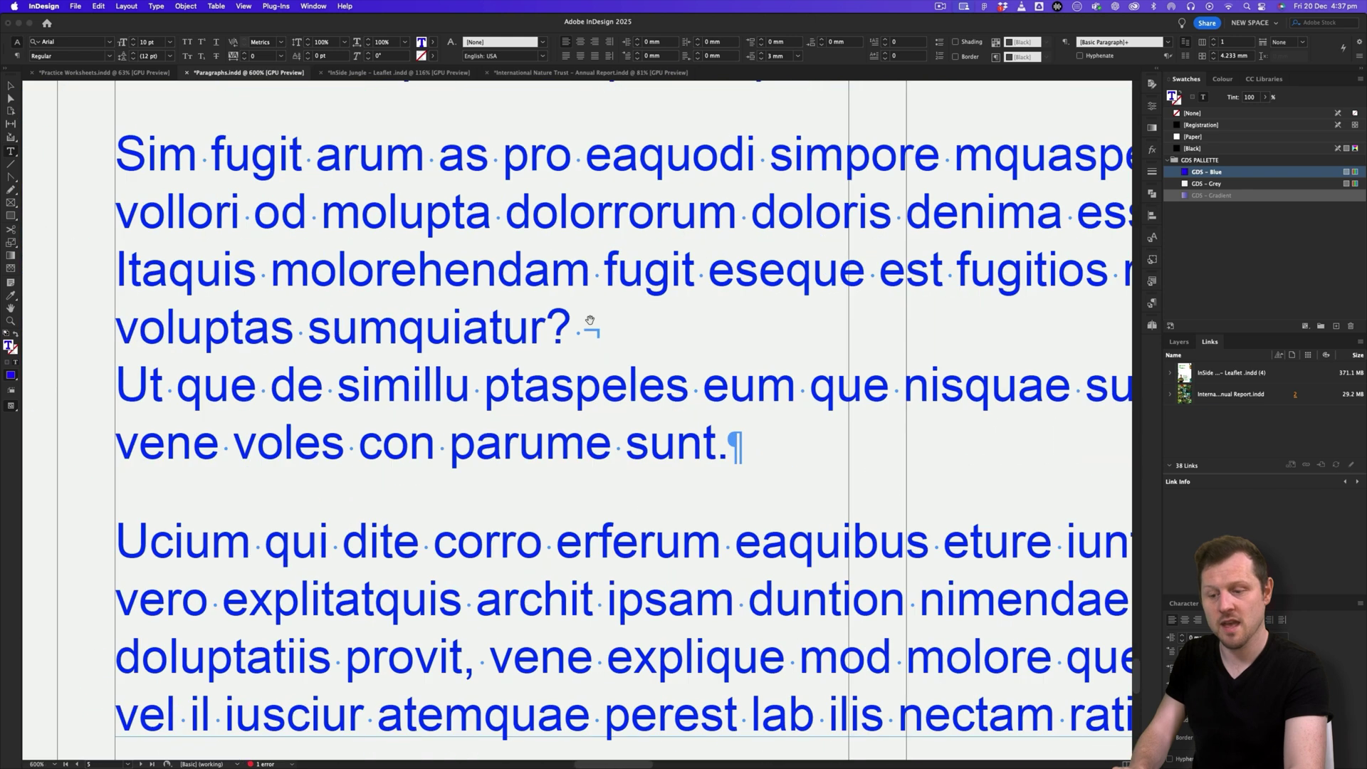
scroll(590, 321, down, 2)
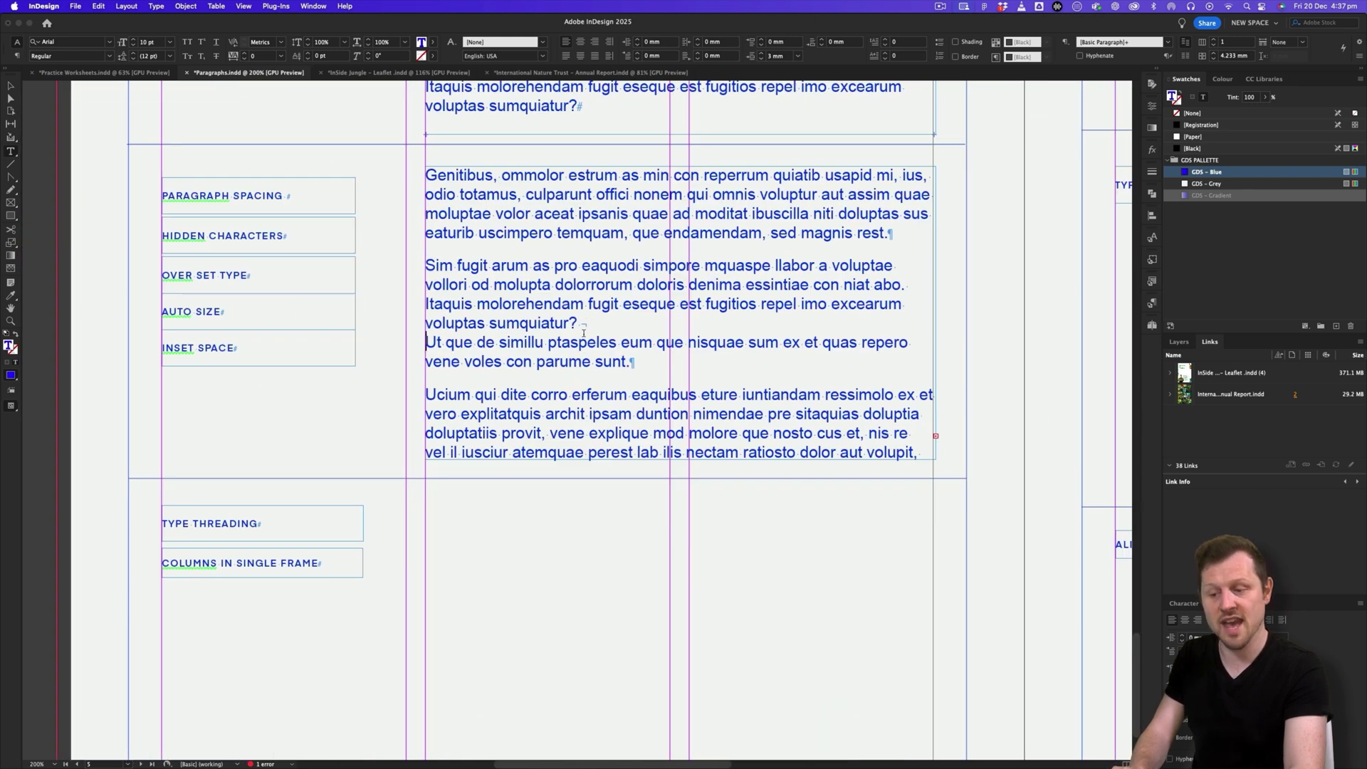
scroll(589, 330, up, 2)
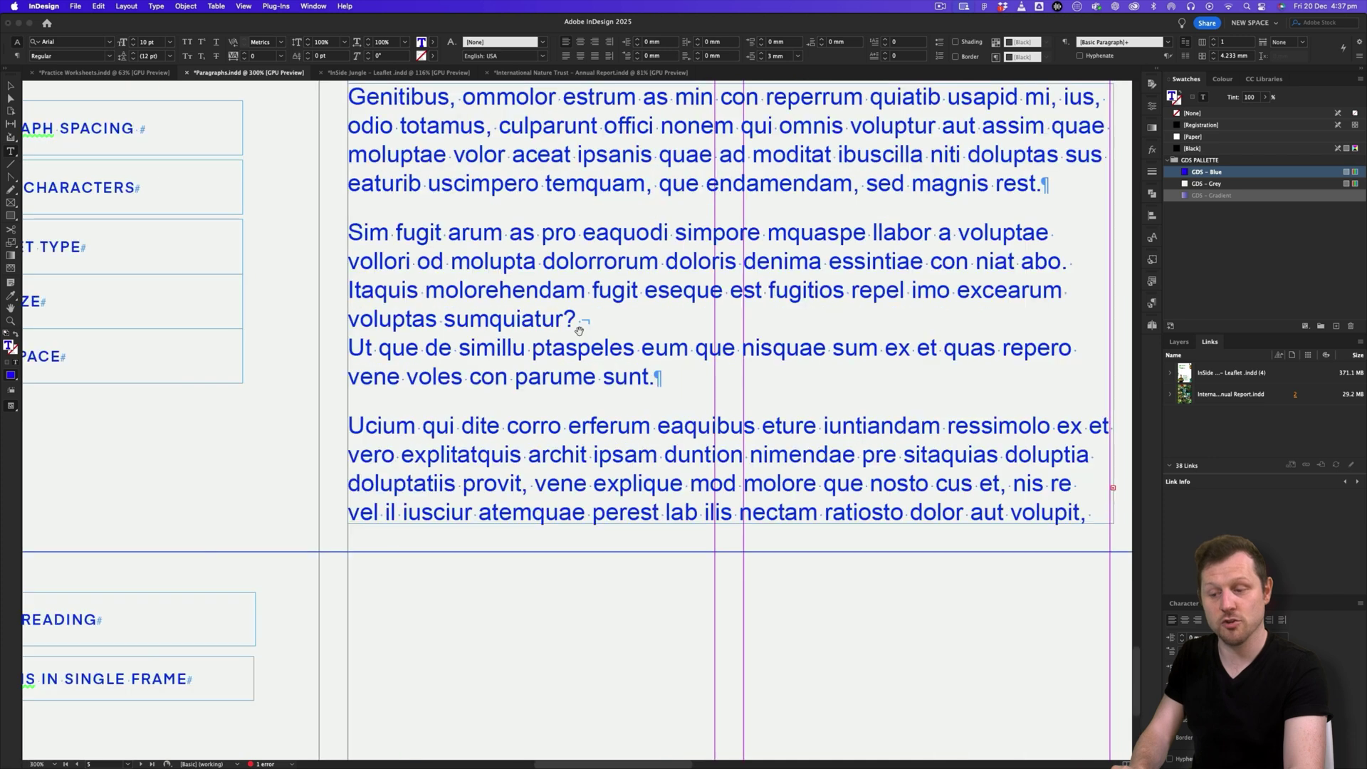
Step: Swap the soft return before "Ut que de simillu" for a hard return to compare the spacing, and put the soft return back
key(BackSpace)
key(Return)
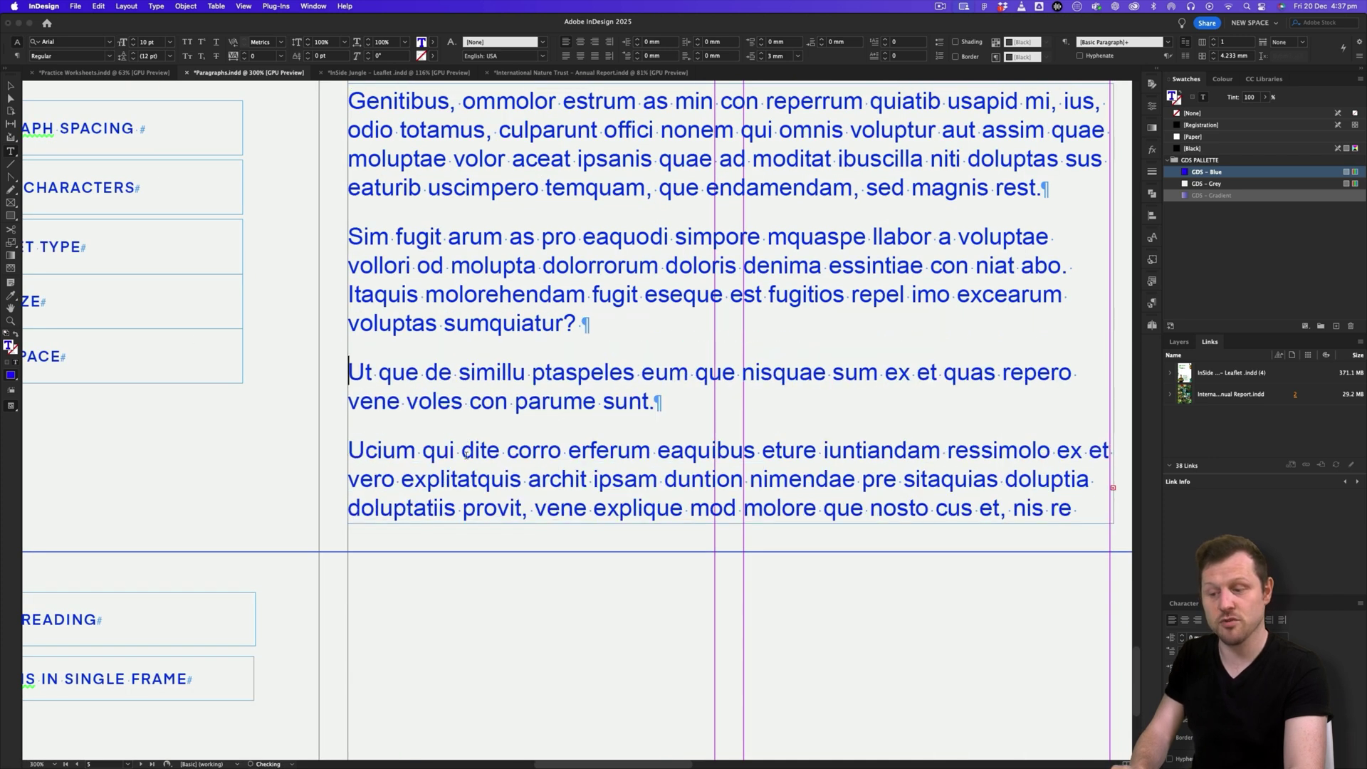
key(BackSpace)
key(shift+Return)
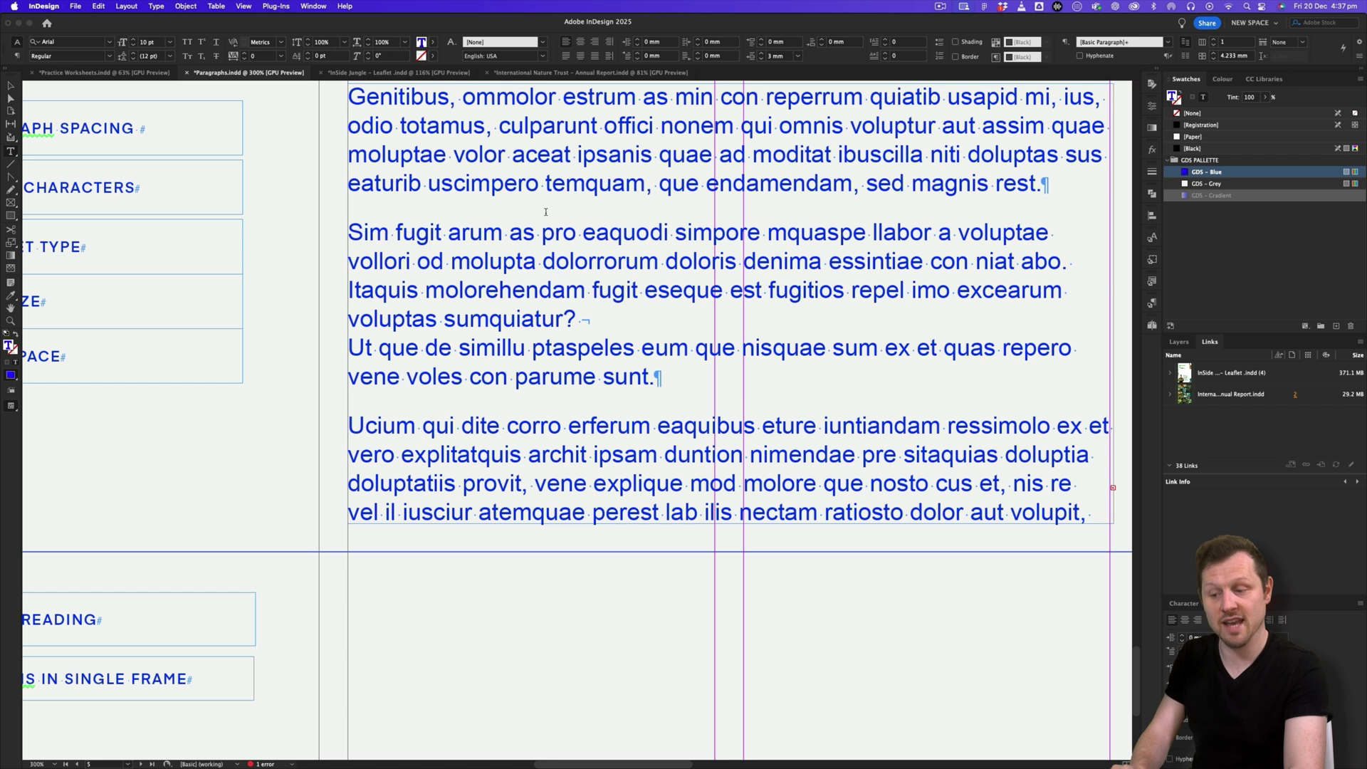
Step: Add soft returns after "ex et quas" and after "essintiae con niat" in the second paragraph
scroll(634, 365, right, 4)
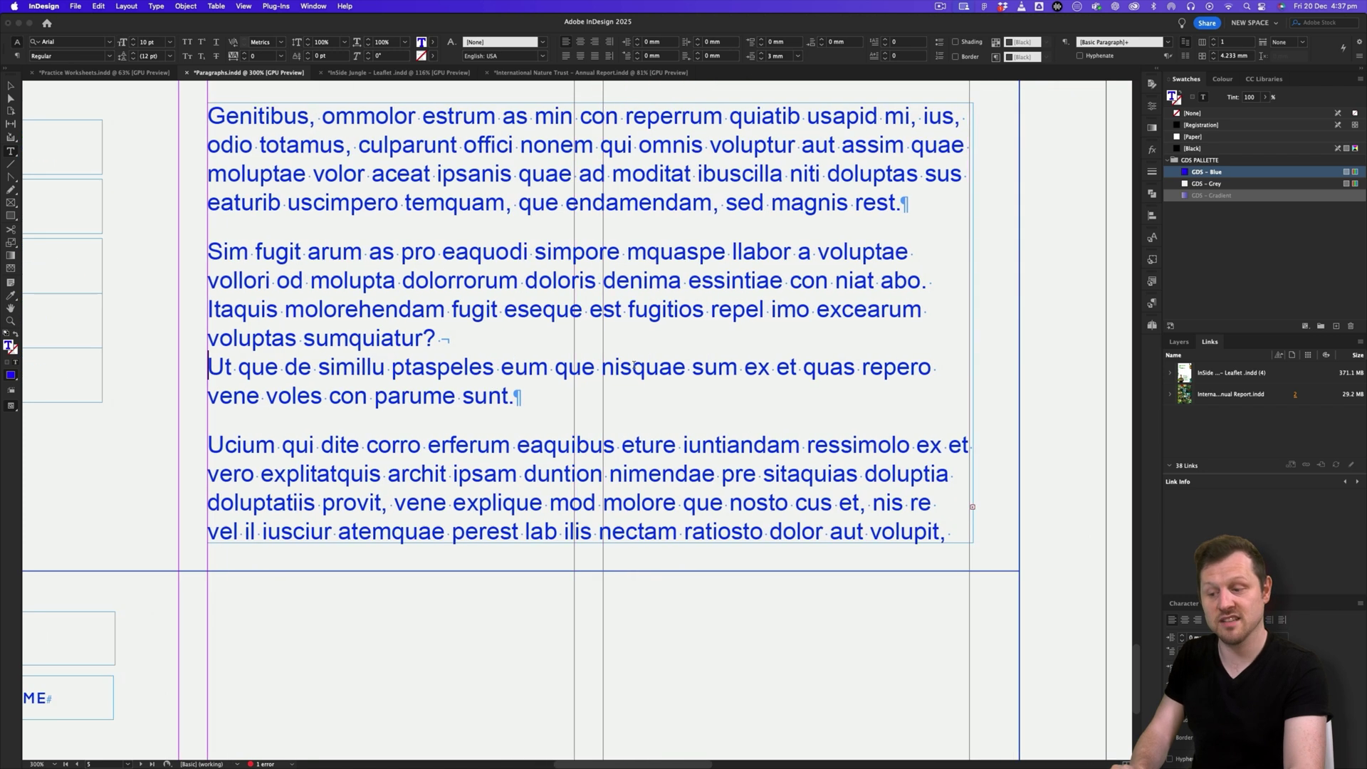
click(864, 366)
key(shift+Return)
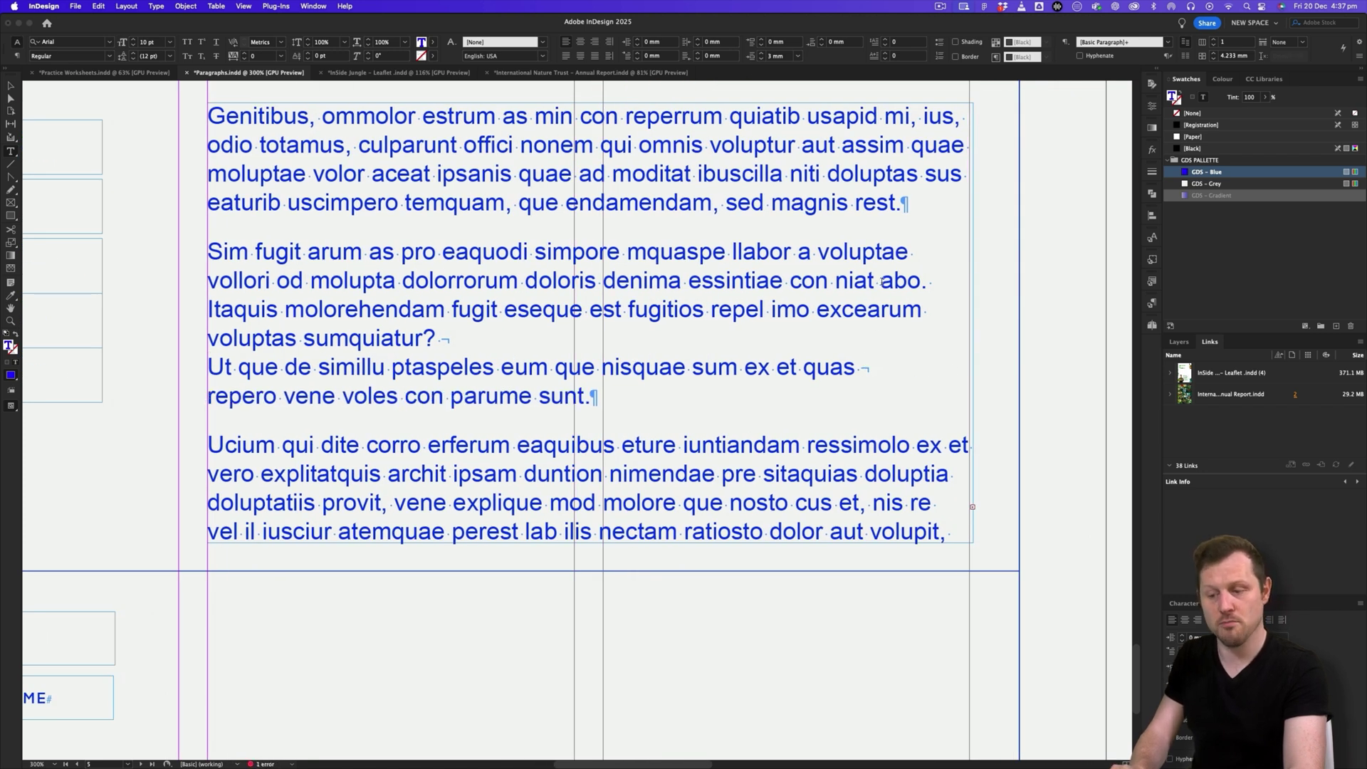
click(881, 281)
key(shift+Return)
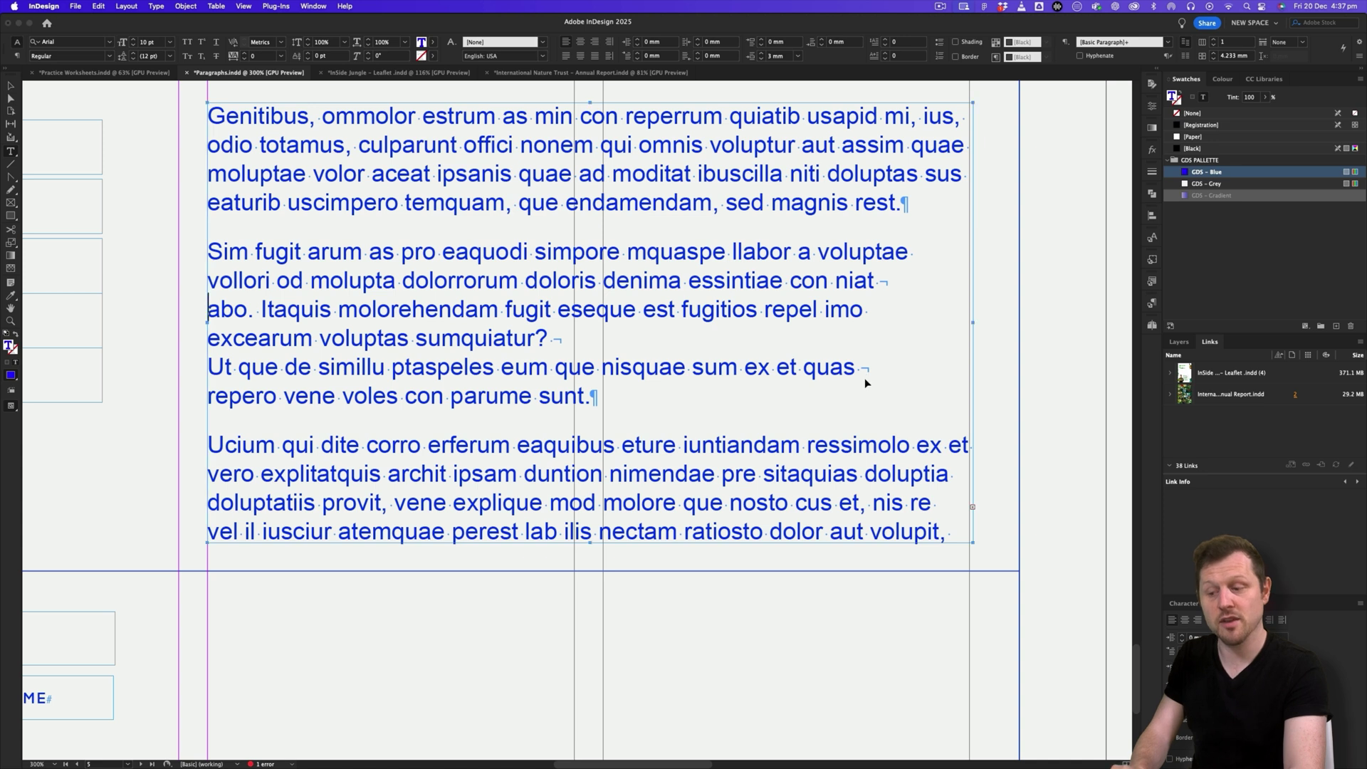
Step: Remove all the soft returns so the second paragraph flows as continuous text again
key(BackSpace)
click(865, 376)
key(Delete)
key(super+z)
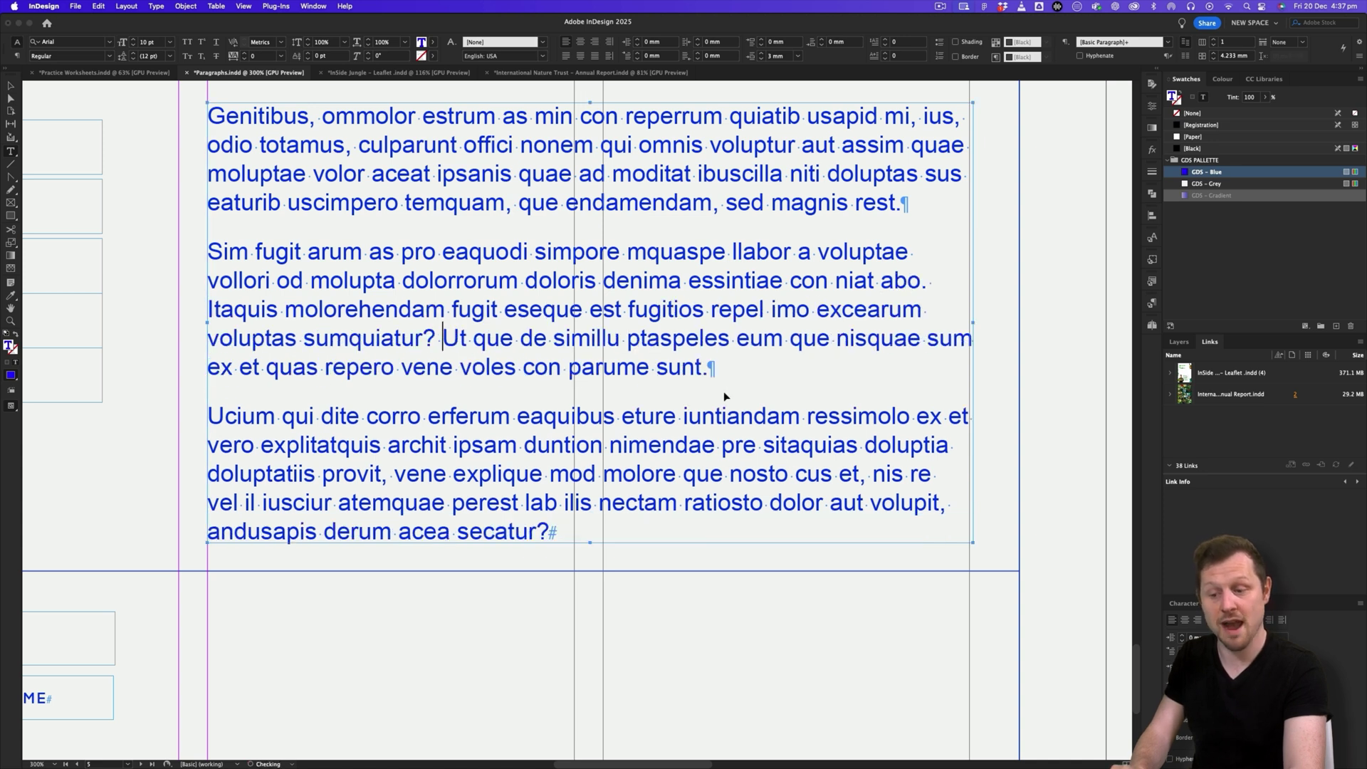
Step: Shorten the Paragraph Spacing text frame from its lower edge to about 32 mm high, creating overset text, and deselect it
click(10, 86)
key(z)
drag(489, 282, 615, 385)
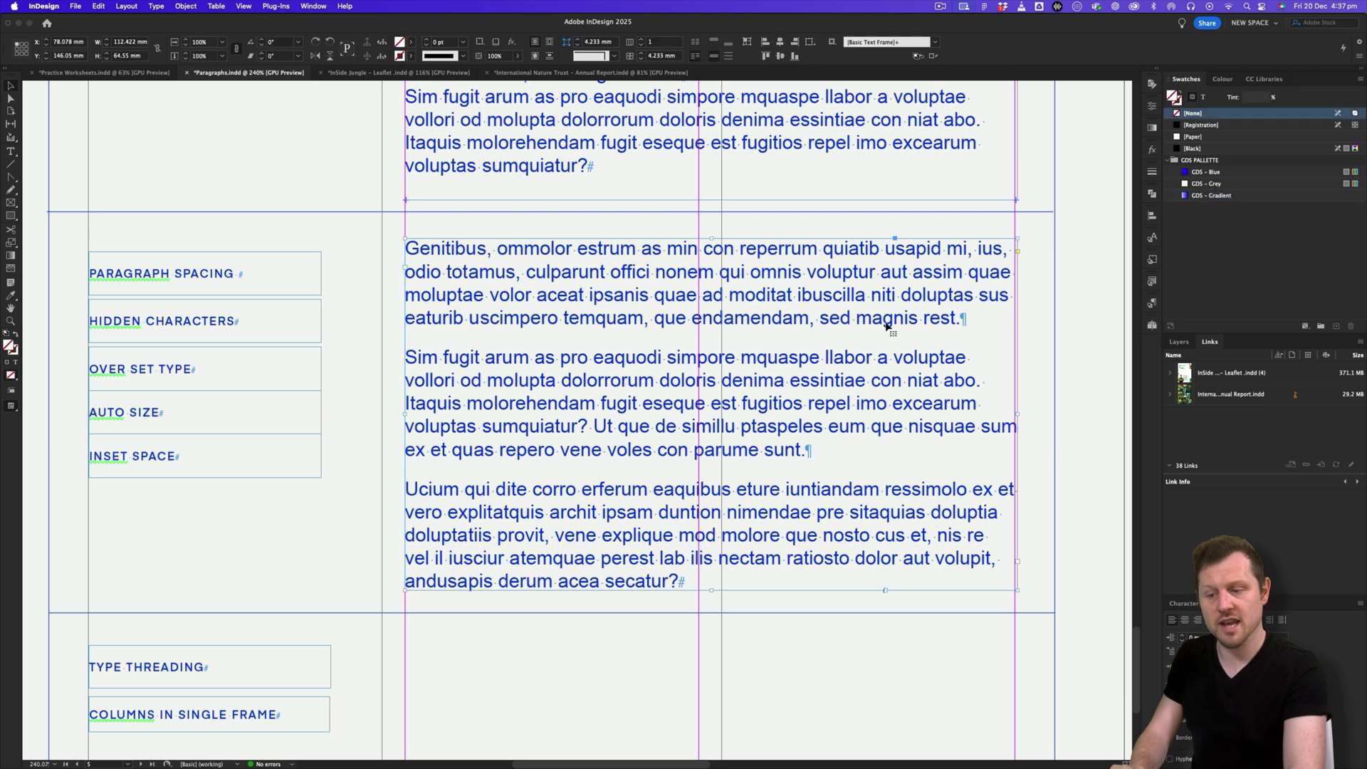
scroll(812, 456, down, 1)
scroll(811, 455, right, 1)
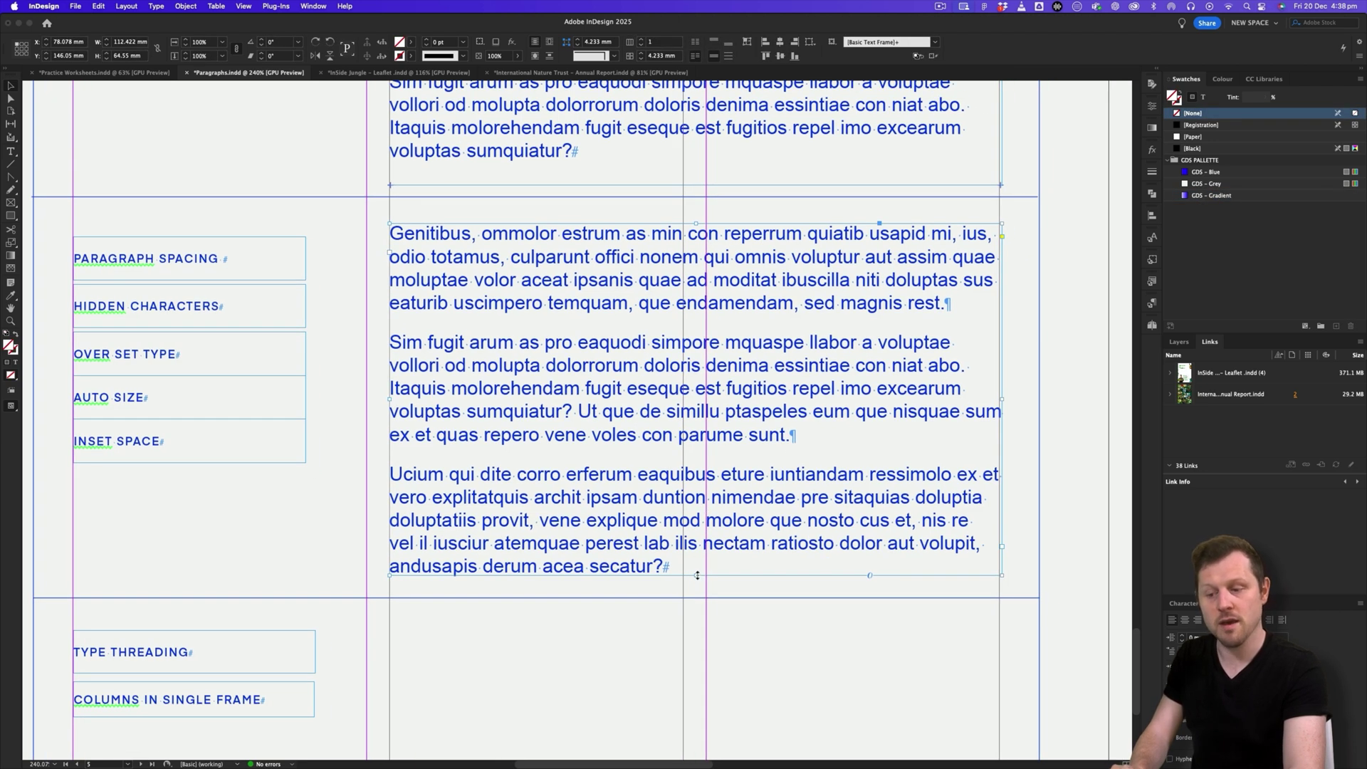
drag(697, 575, 695, 398)
click(918, 477)
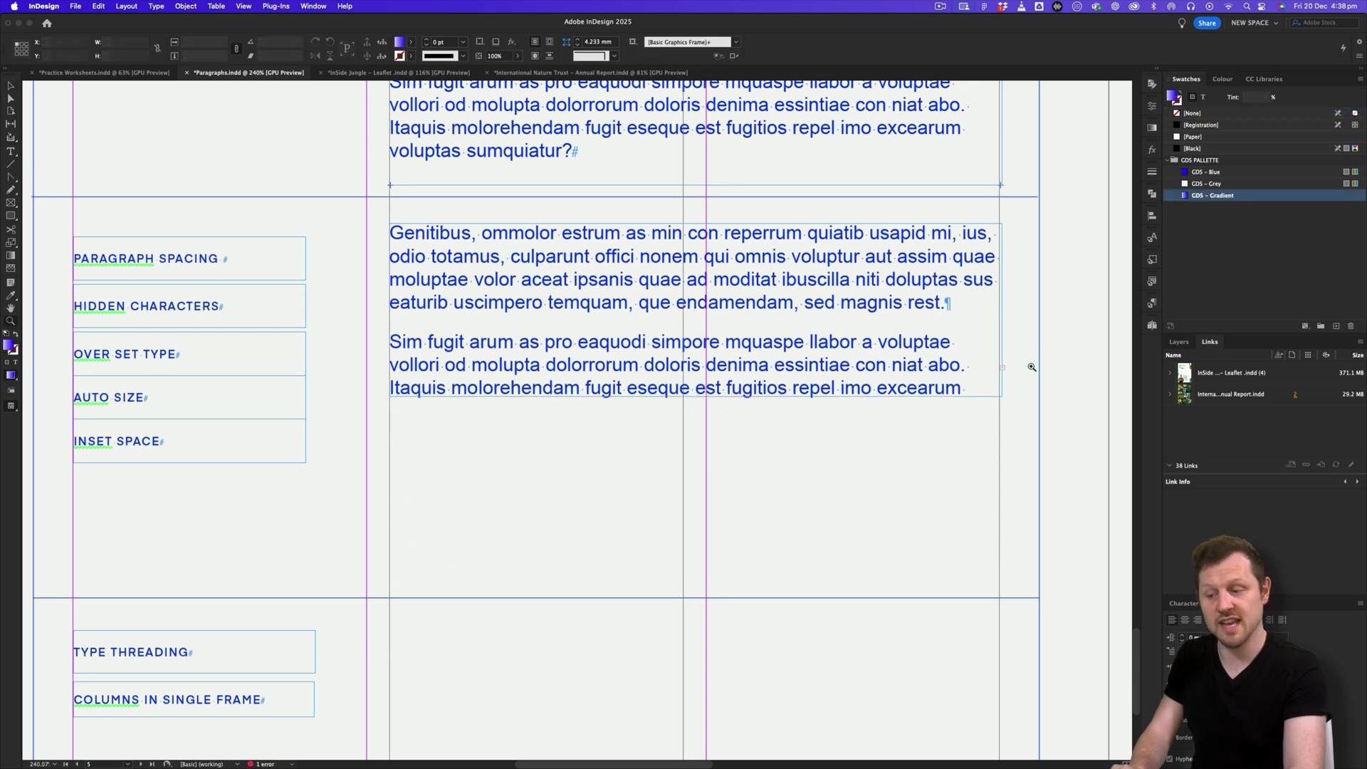
Step: Examine the overset text marker on the shortened frame's edge up close, and return to the Selection tool
drag(931, 425, 1031, 215)
drag(817, 339, 808, 358)
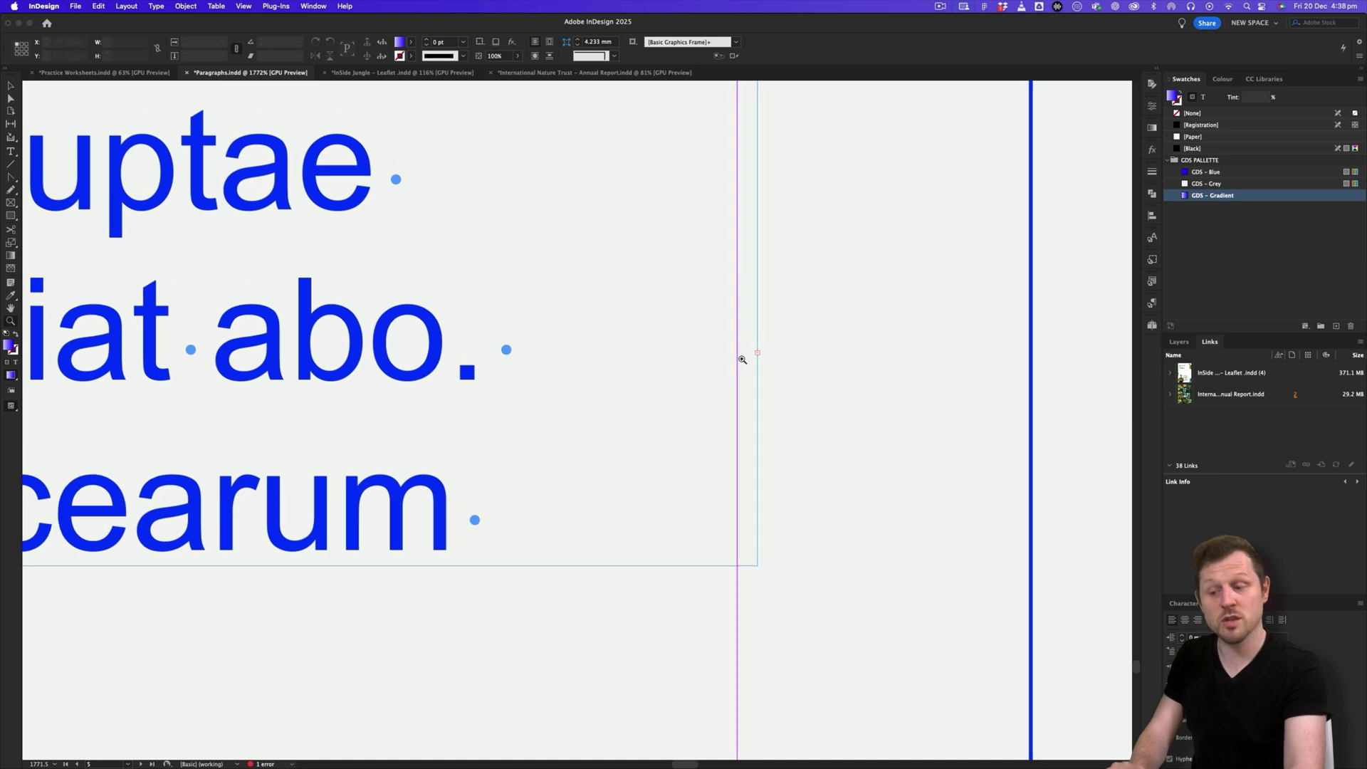
drag(812, 276, 473, 385)
drag(474, 253, 682, 434)
drag(696, 341, 684, 342)
drag(724, 425, 652, 355)
key(v)
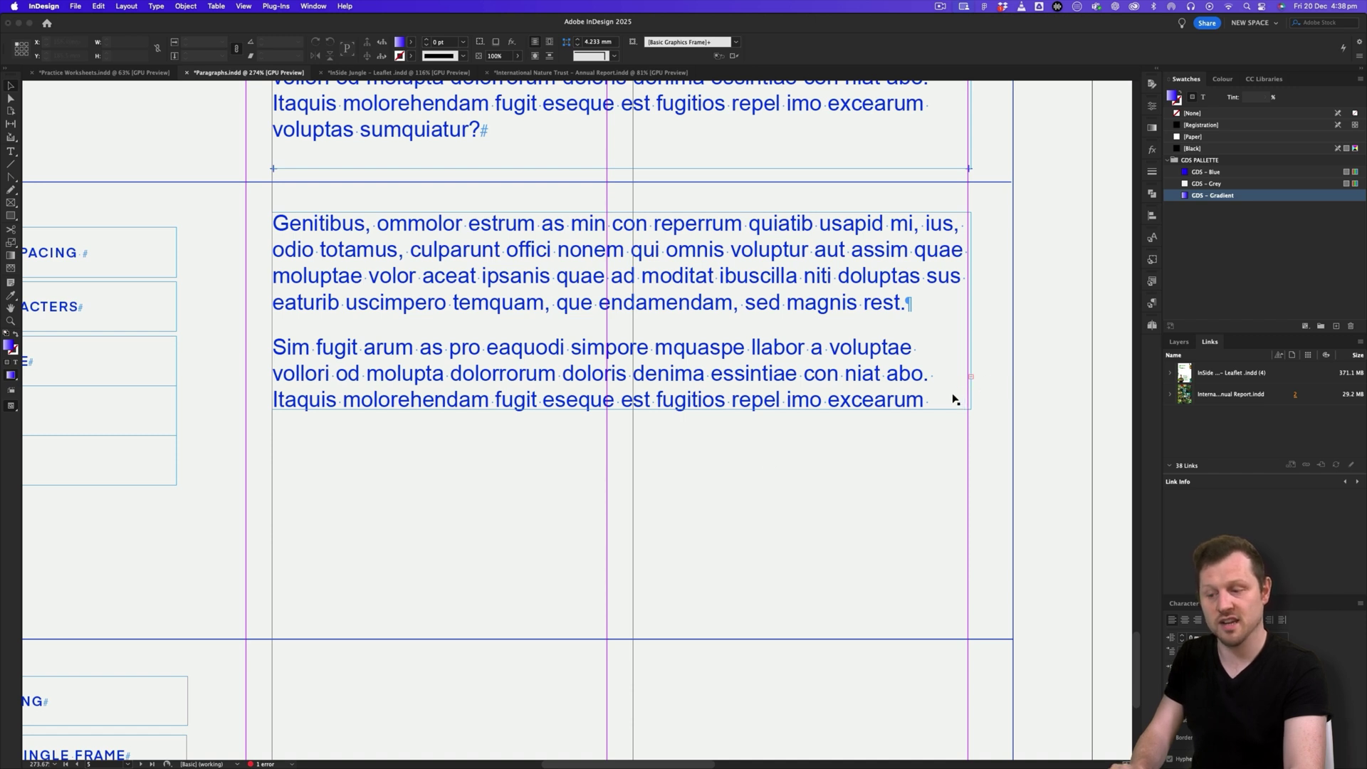
Step: Narrow the text frame to the column guide, about 112 mm wide, and fit its height to the full text
click(939, 335)
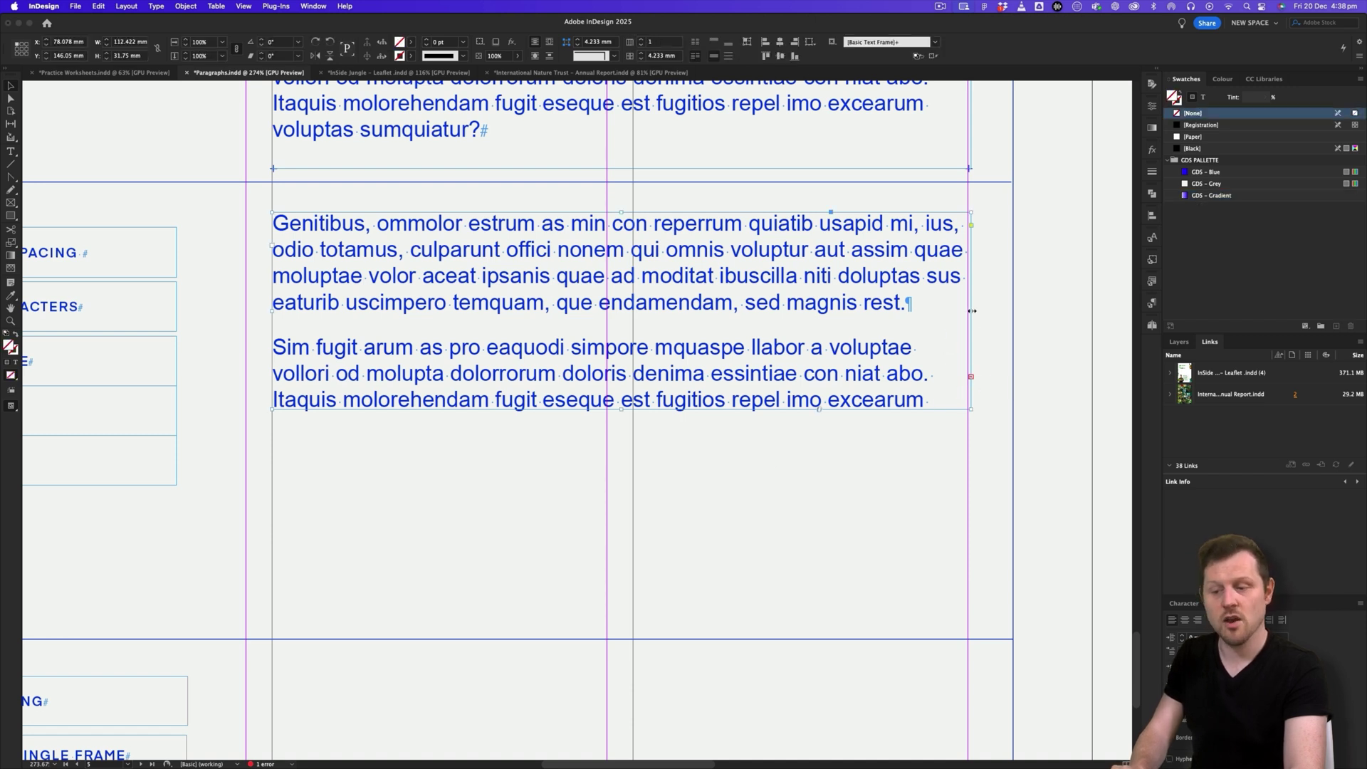
drag(971, 309, 968, 310)
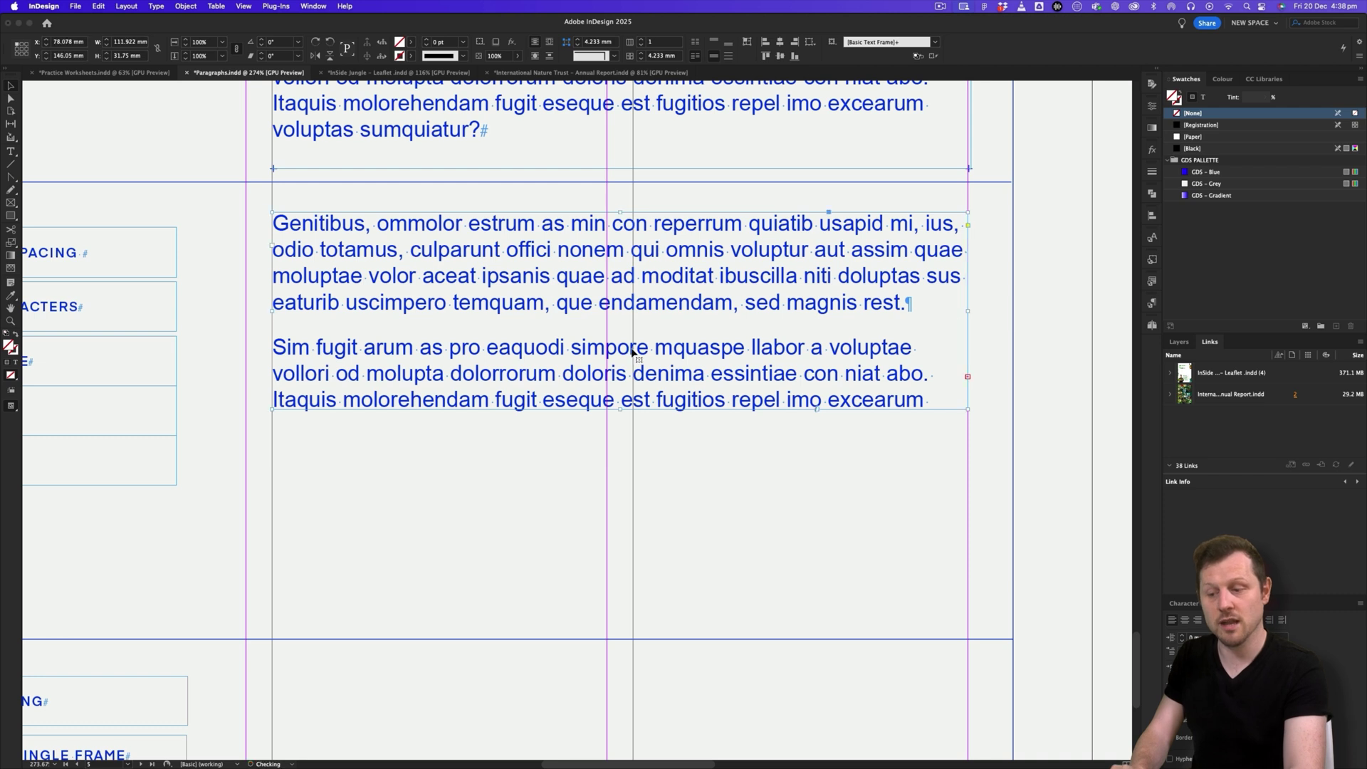
double_click(621, 411)
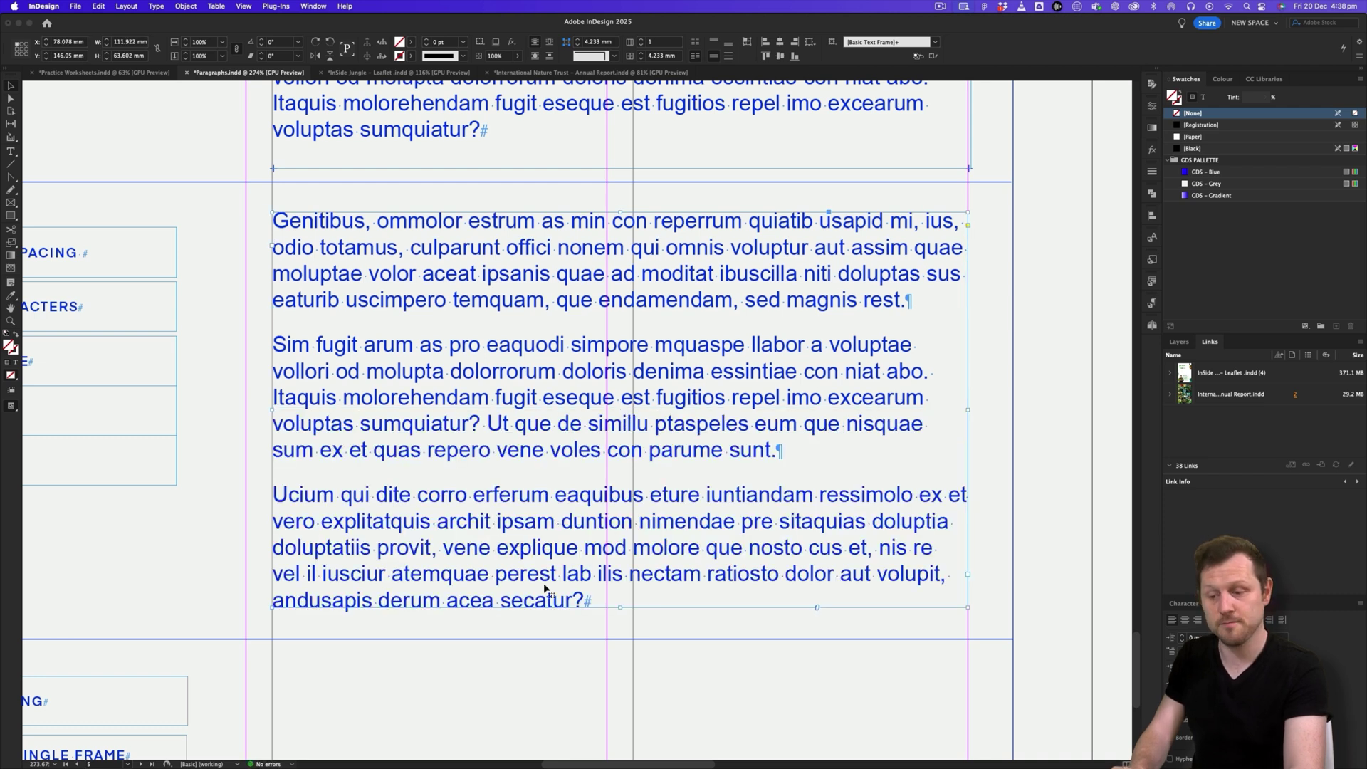
Step: Shorten the Paragraph Spacing text frame, refit it to its full text, and show the deselected page in preview mode
drag(620, 608, 631, 404)
double_click(620, 398)
key(z)
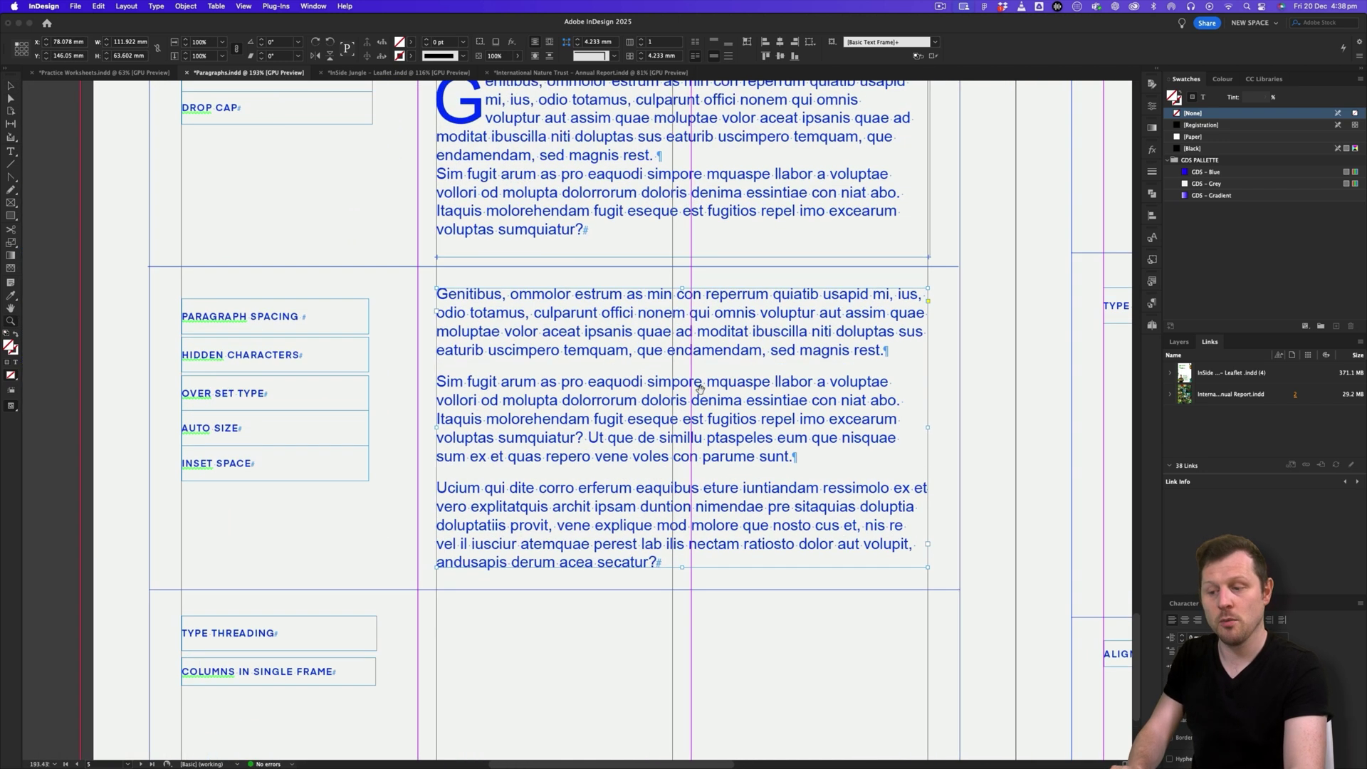
key(w)
key(v)
click(872, 388)
click(858, 388)
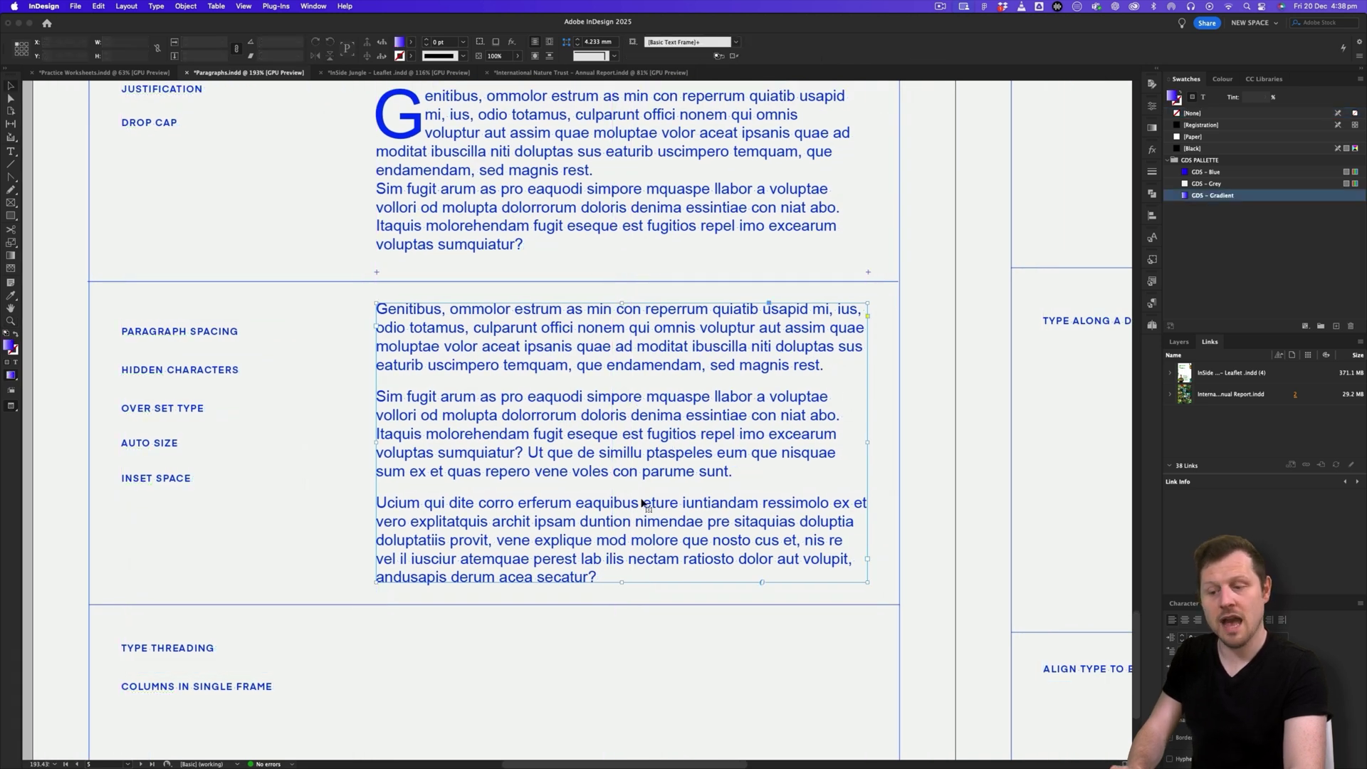
Step: Shorten the text frame from its lower edge to about 33 mm high, and open its Text Frame Options
mouse_move(622, 585)
mouse_down()
mouse_move(625, 425)
mouse_move(633, 662)
mouse_move(620, 554)
mouse_move(616, 582)
mouse_up()
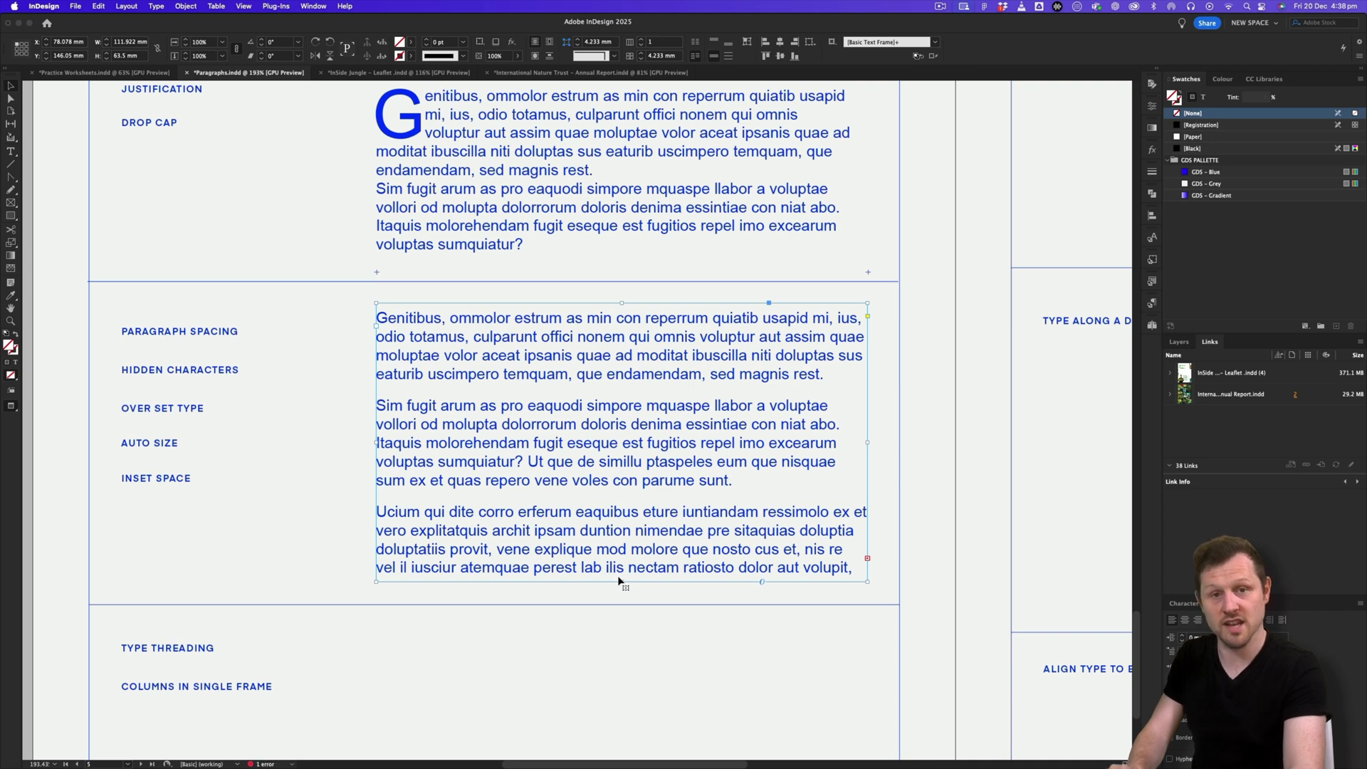
drag(623, 580, 625, 448)
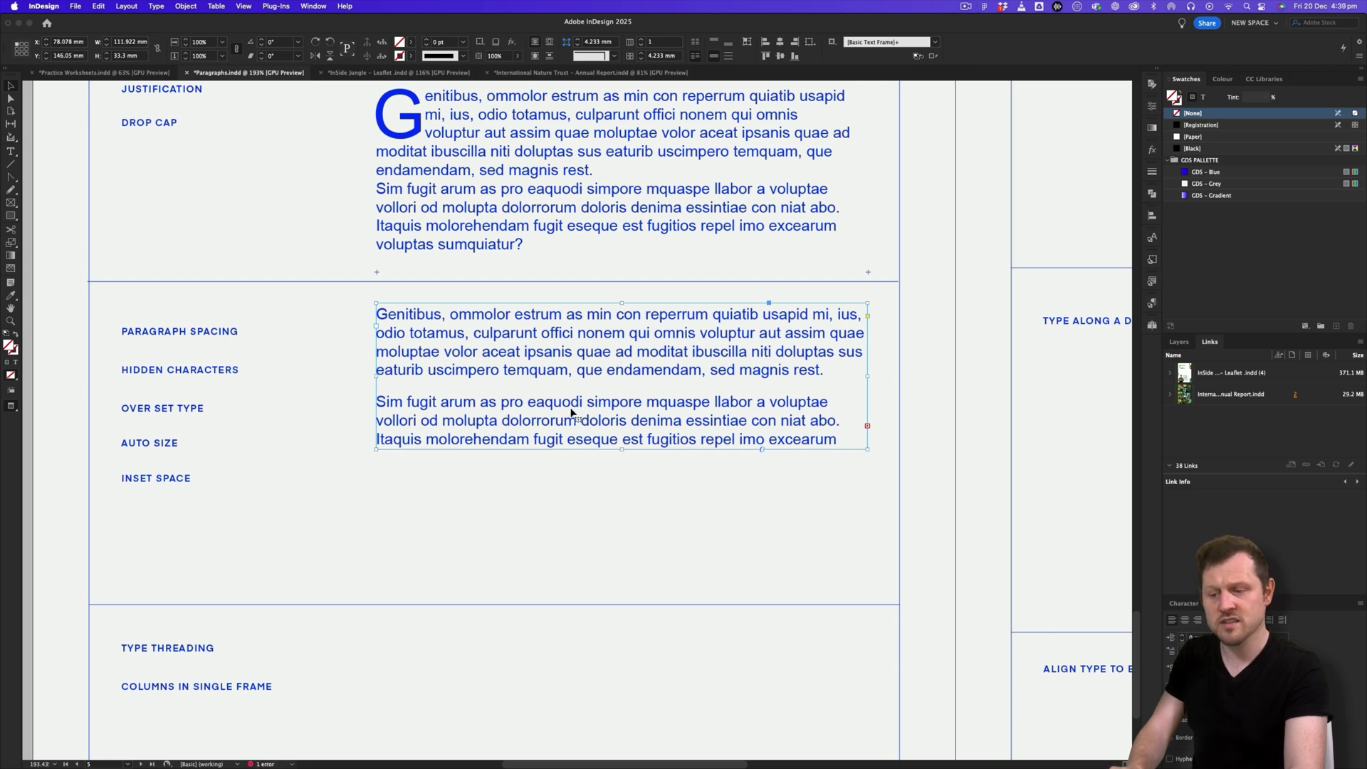
right_click(571, 413)
click(606, 451)
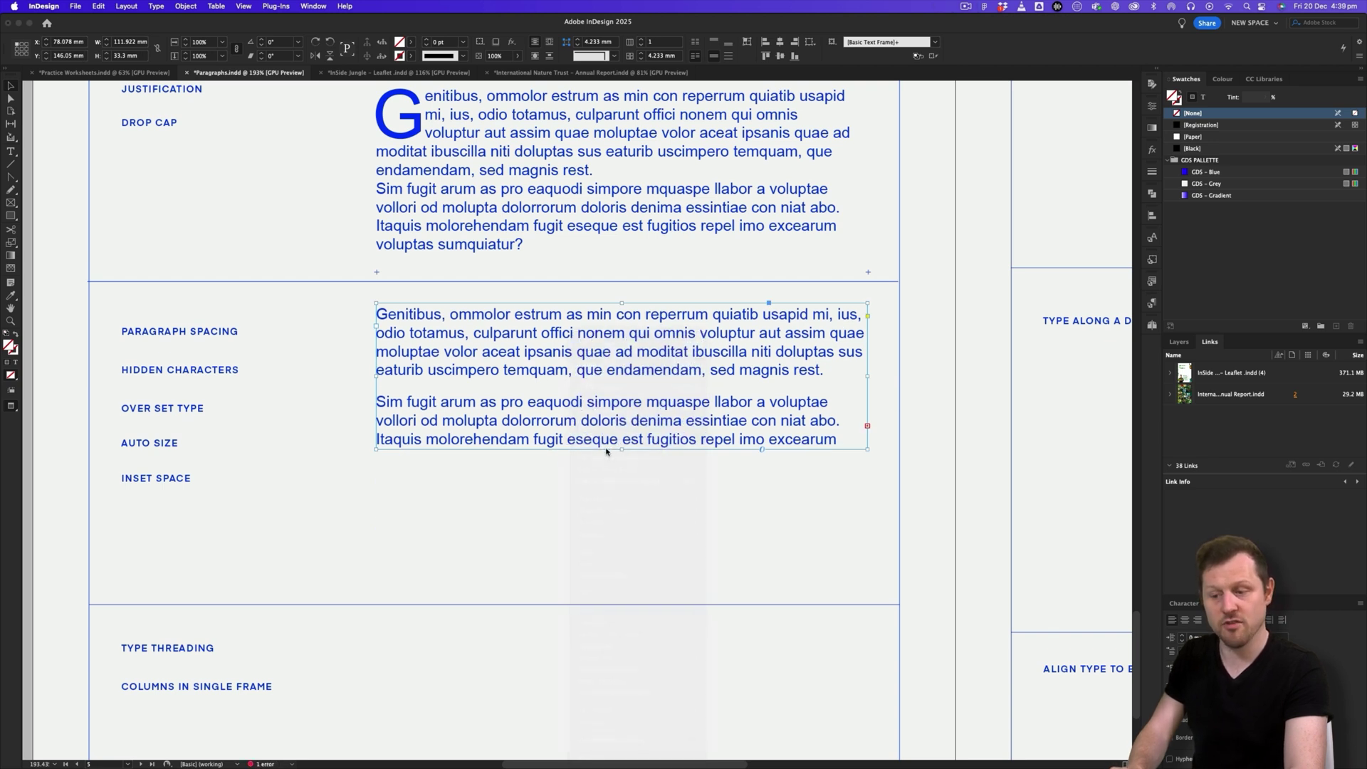
drag(277, 255, 240, 266)
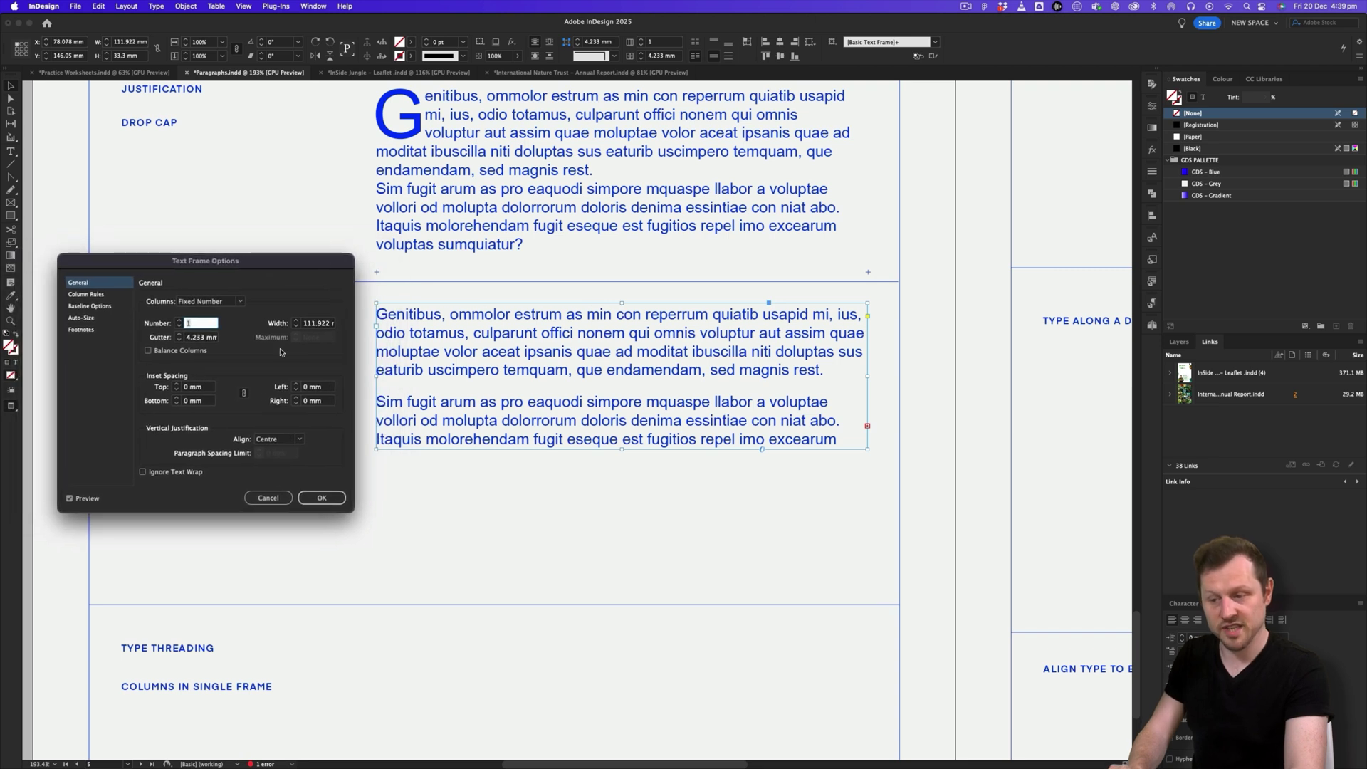
Step: Set the frame's auto-sizing to Height Only with the top-centre anchor, and apply it
click(90, 320)
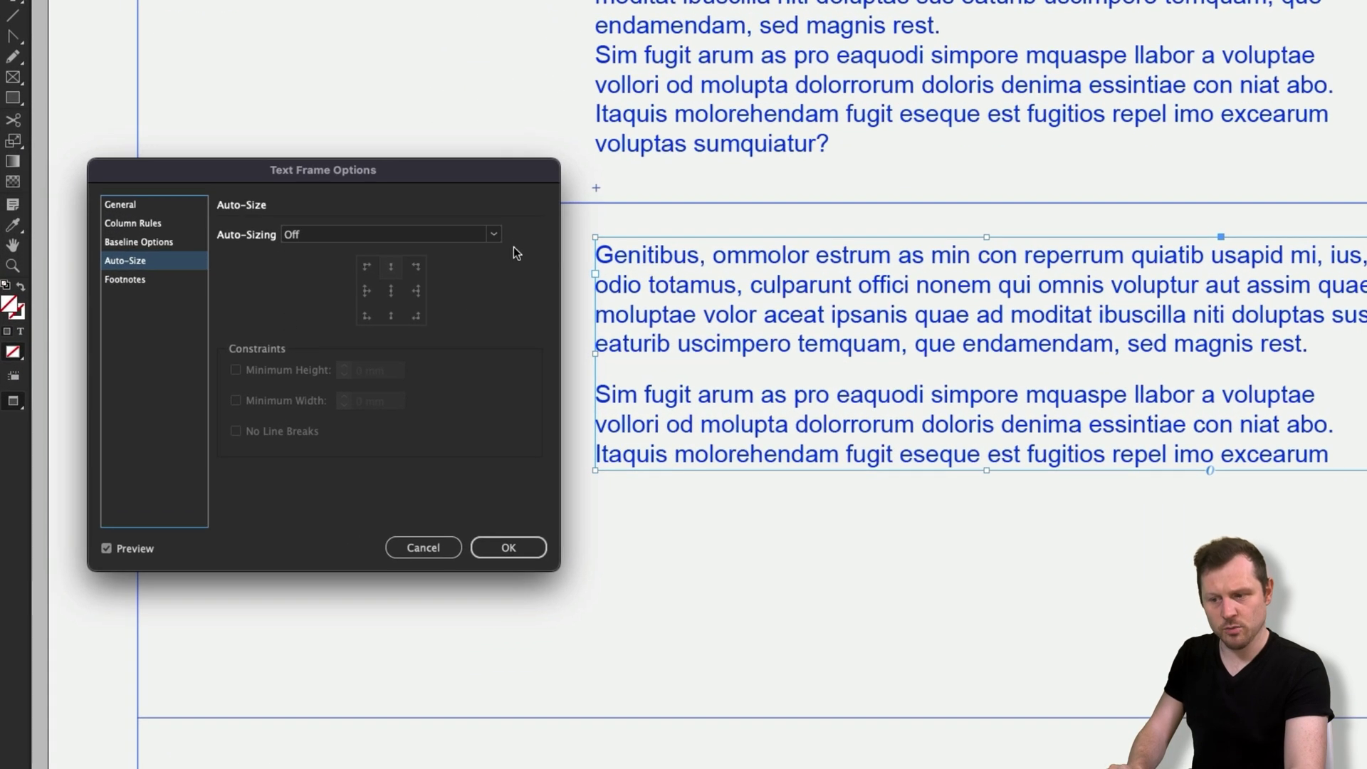
click(494, 235)
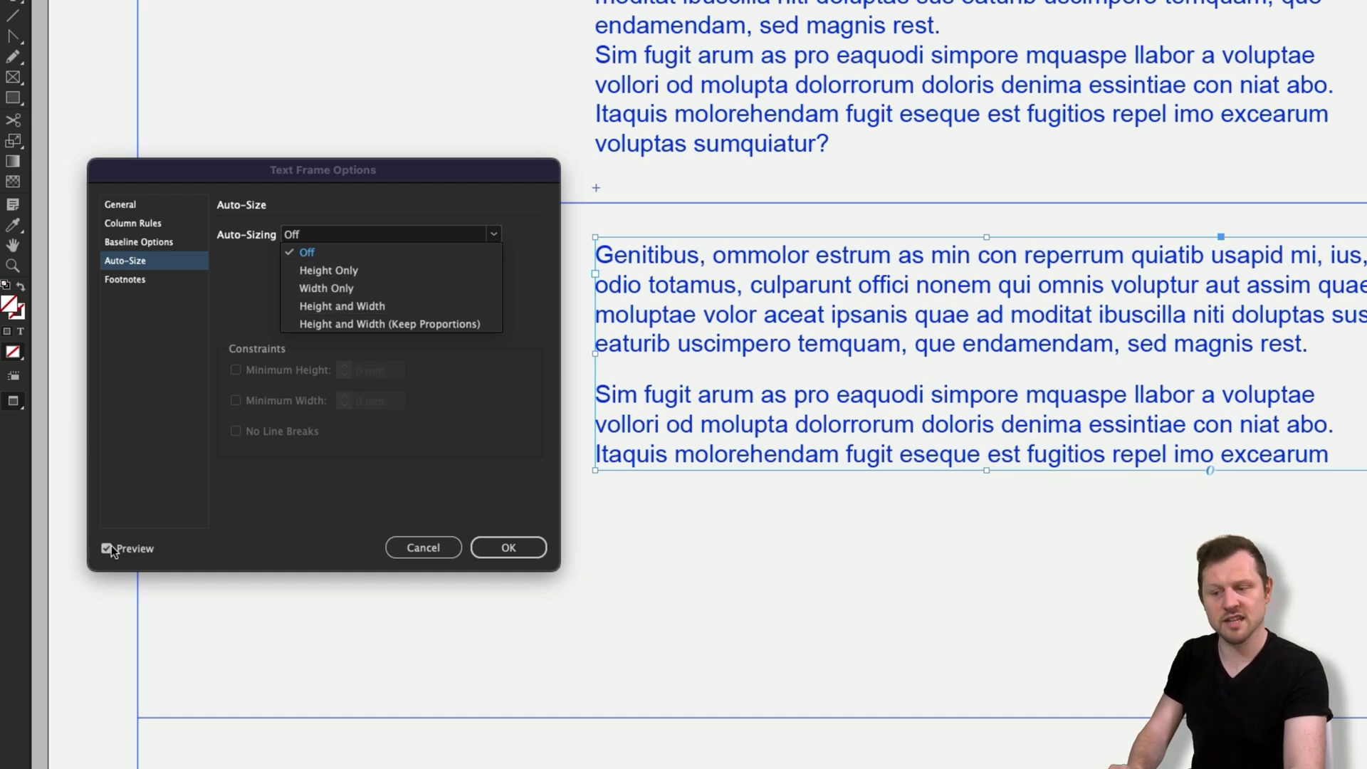
click(360, 272)
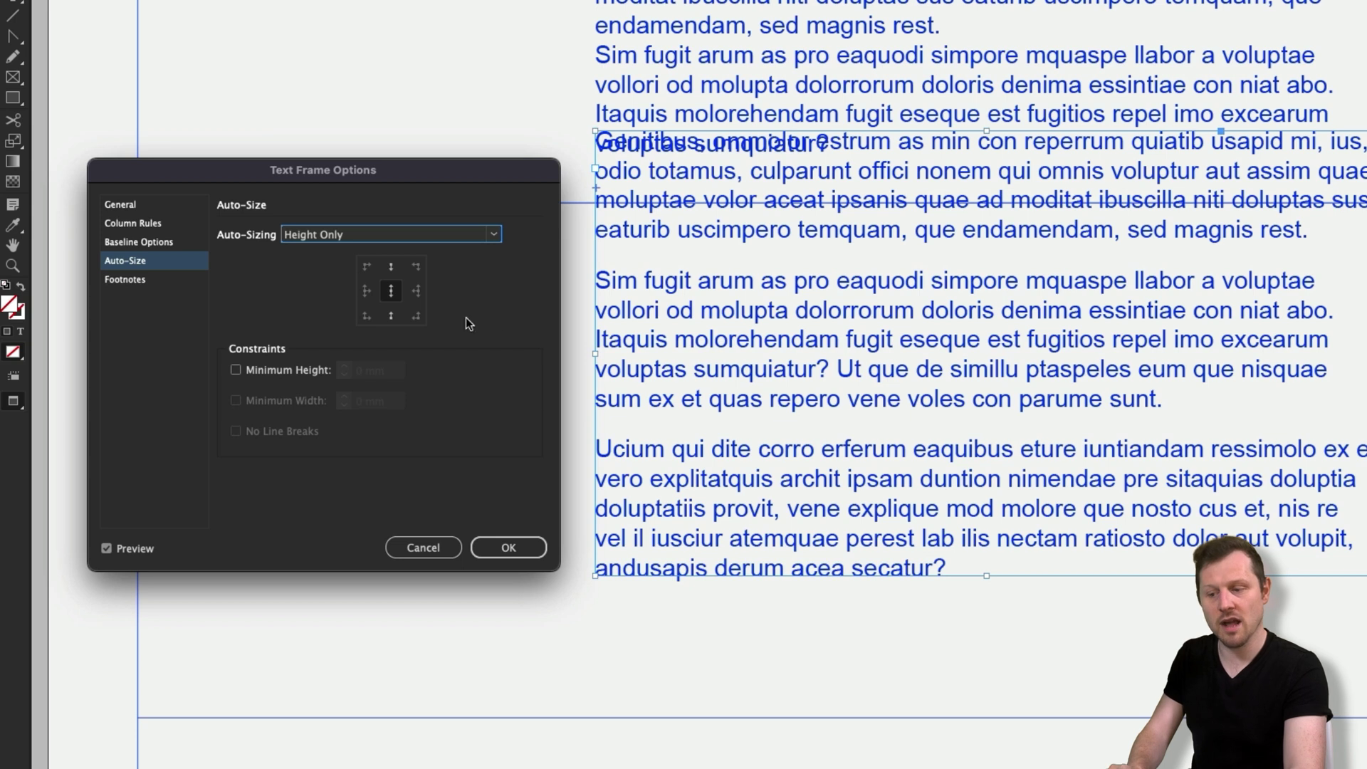
click(391, 267)
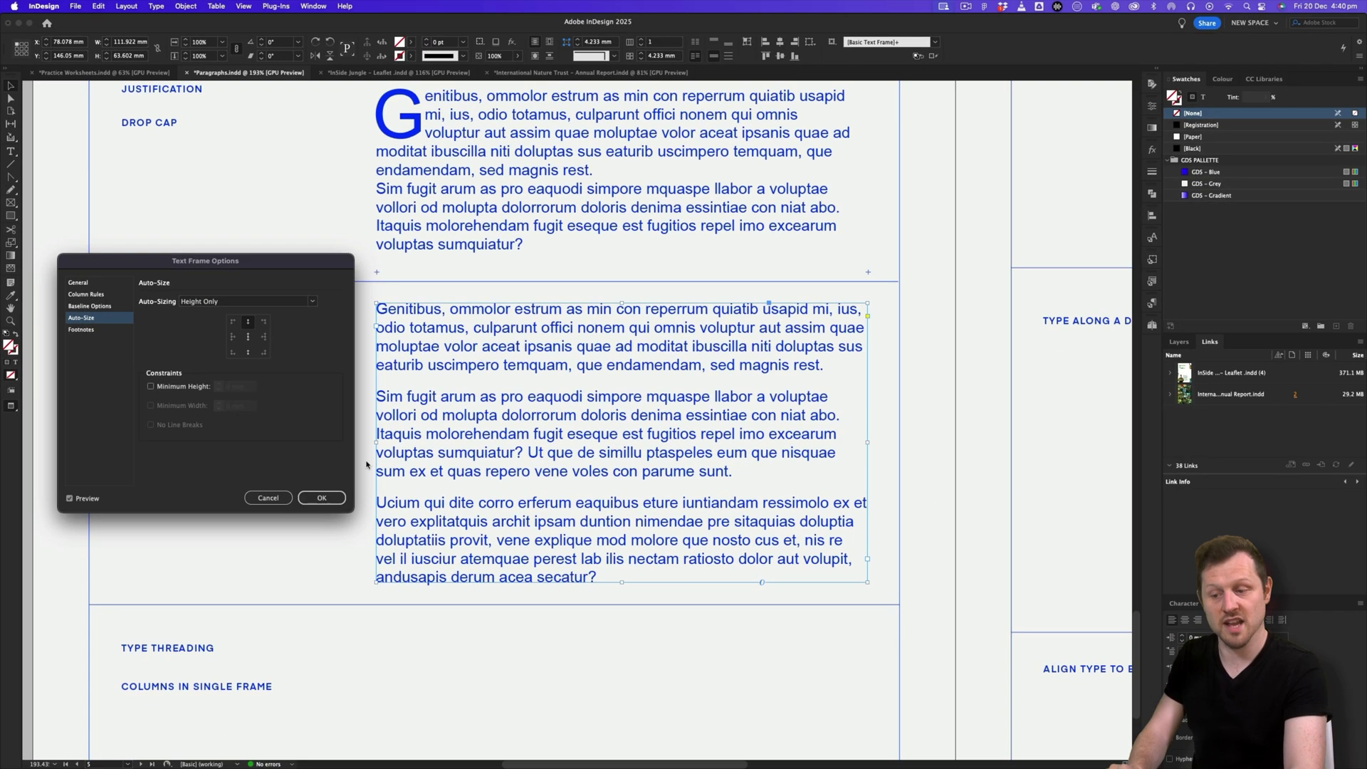
click(516, 551)
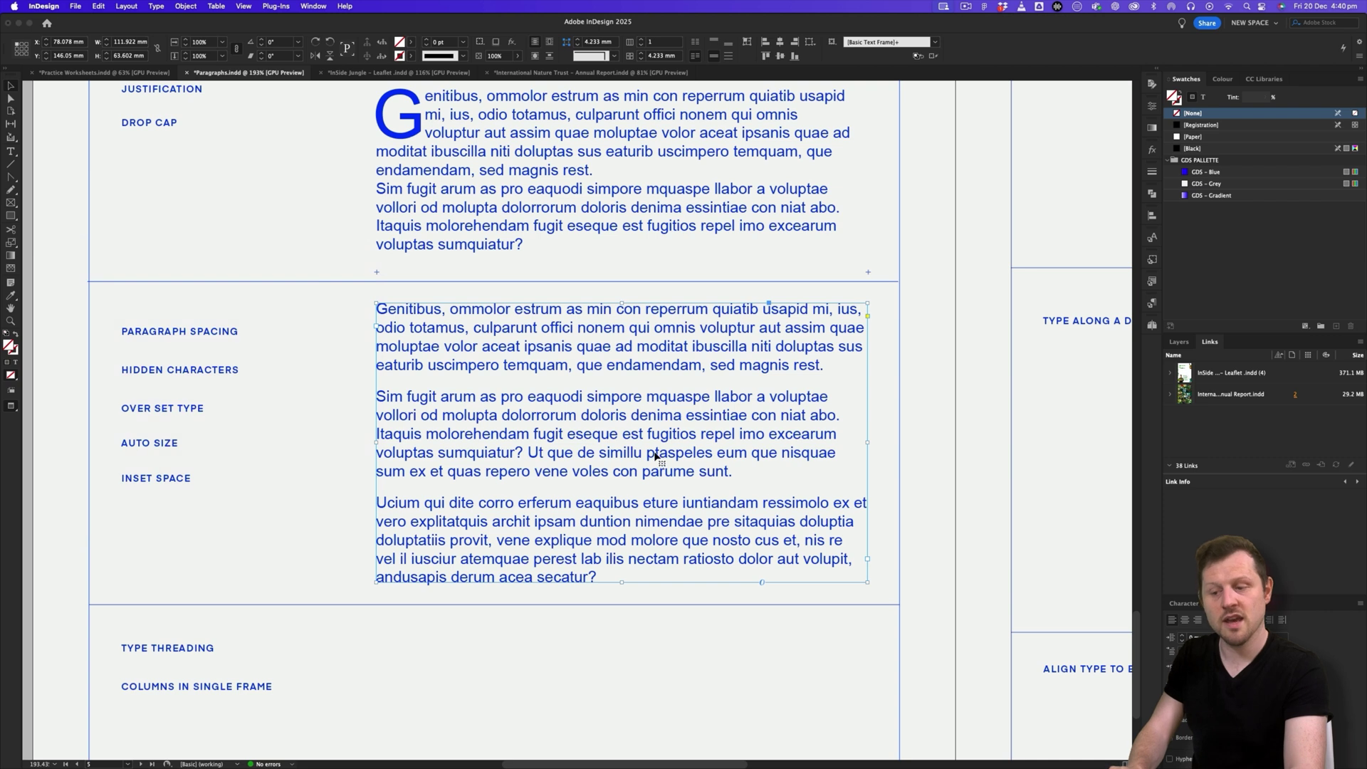
Step: Test auto-sizing by trying to make the text frame shorter and taller from its lower edge
drag(620, 583, 631, 442)
drag(623, 582, 626, 705)
scroll(655, 636, down, 3)
drag(638, 485, 638, 533)
drag(644, 485, 645, 405)
Step: Fill the frame with placeholder text after the last word of the third paragraph, and return to the Selection tool
double_click(638, 434)
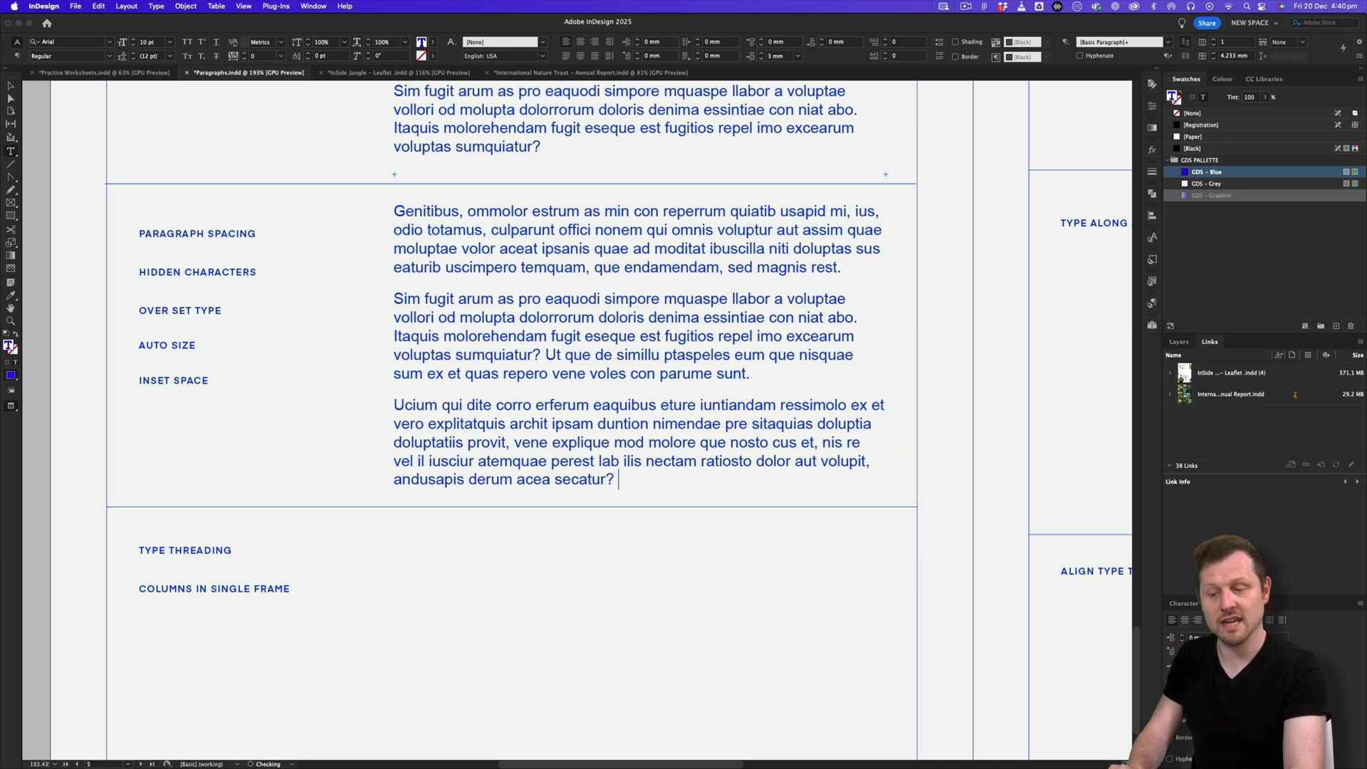
right_click(618, 479)
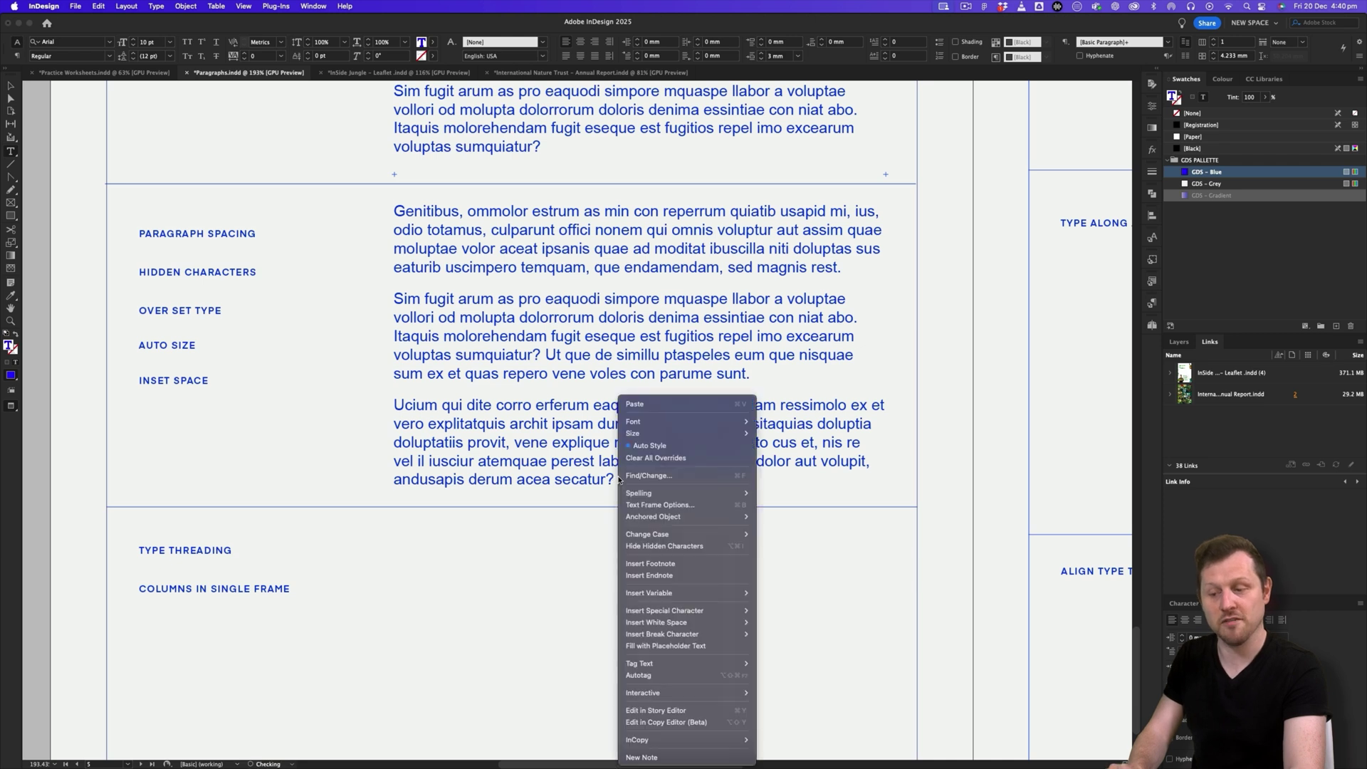
click(679, 645)
scroll(147, 100, down, 3)
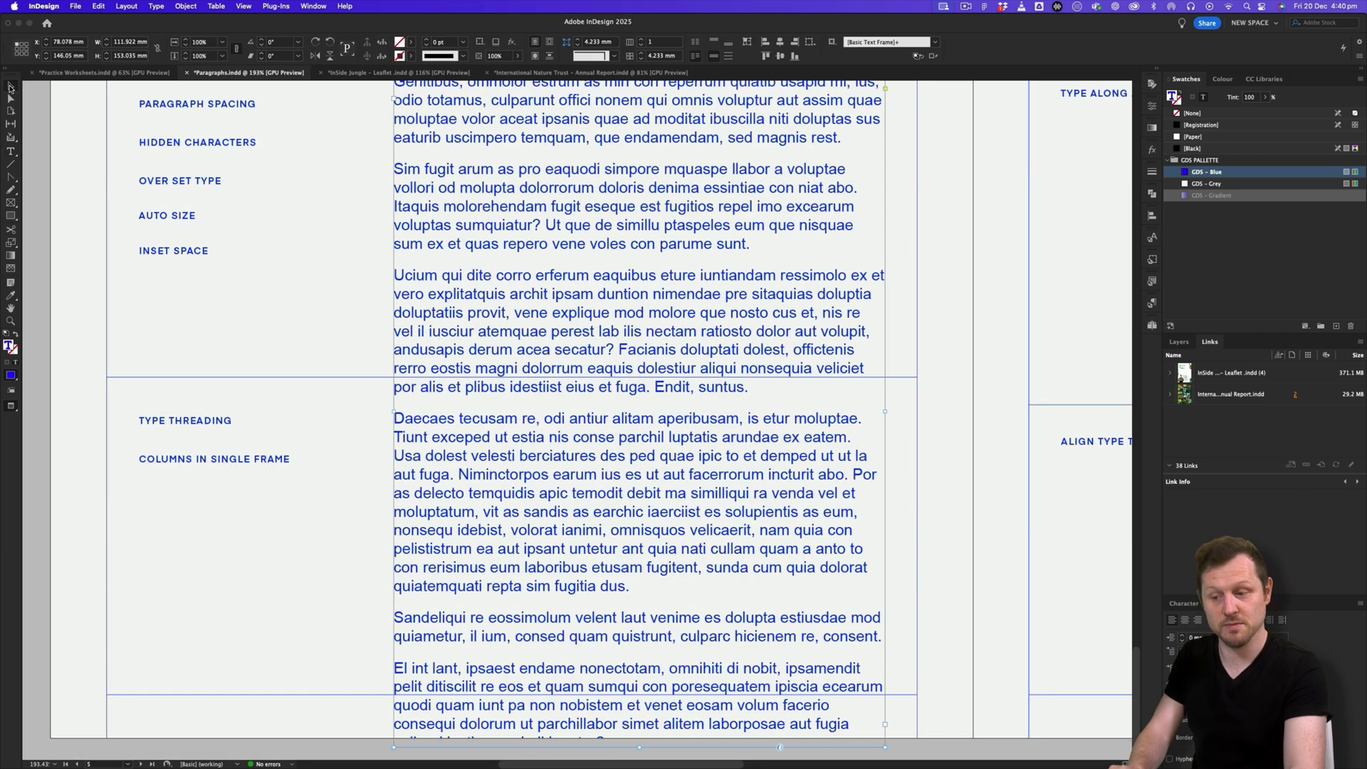
click(11, 85)
Step: Delete the placeholder text from the middle of the fourth paragraph into the last paragraph, and deselect the frame
scroll(543, 384, down, 5)
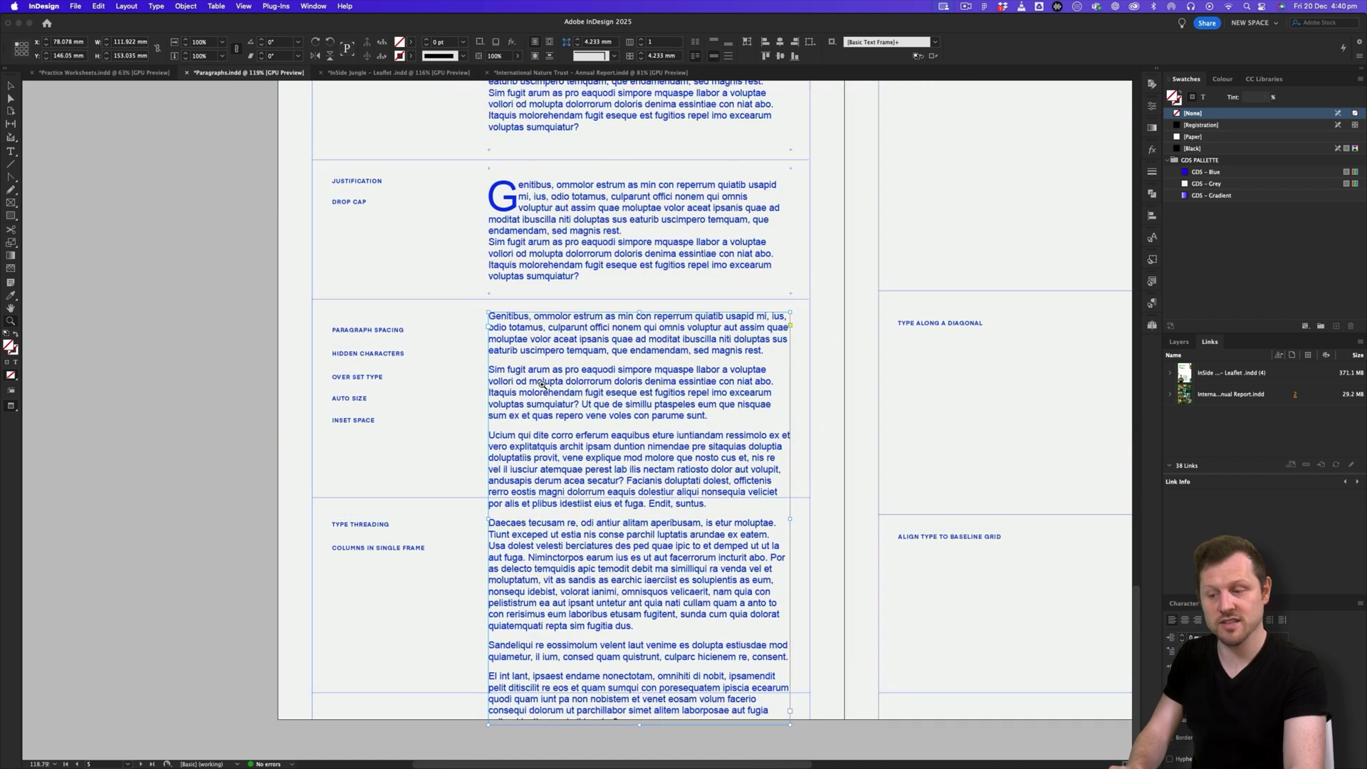
double_click(708, 613)
drag(593, 557, 717, 688)
key(BackSpace)
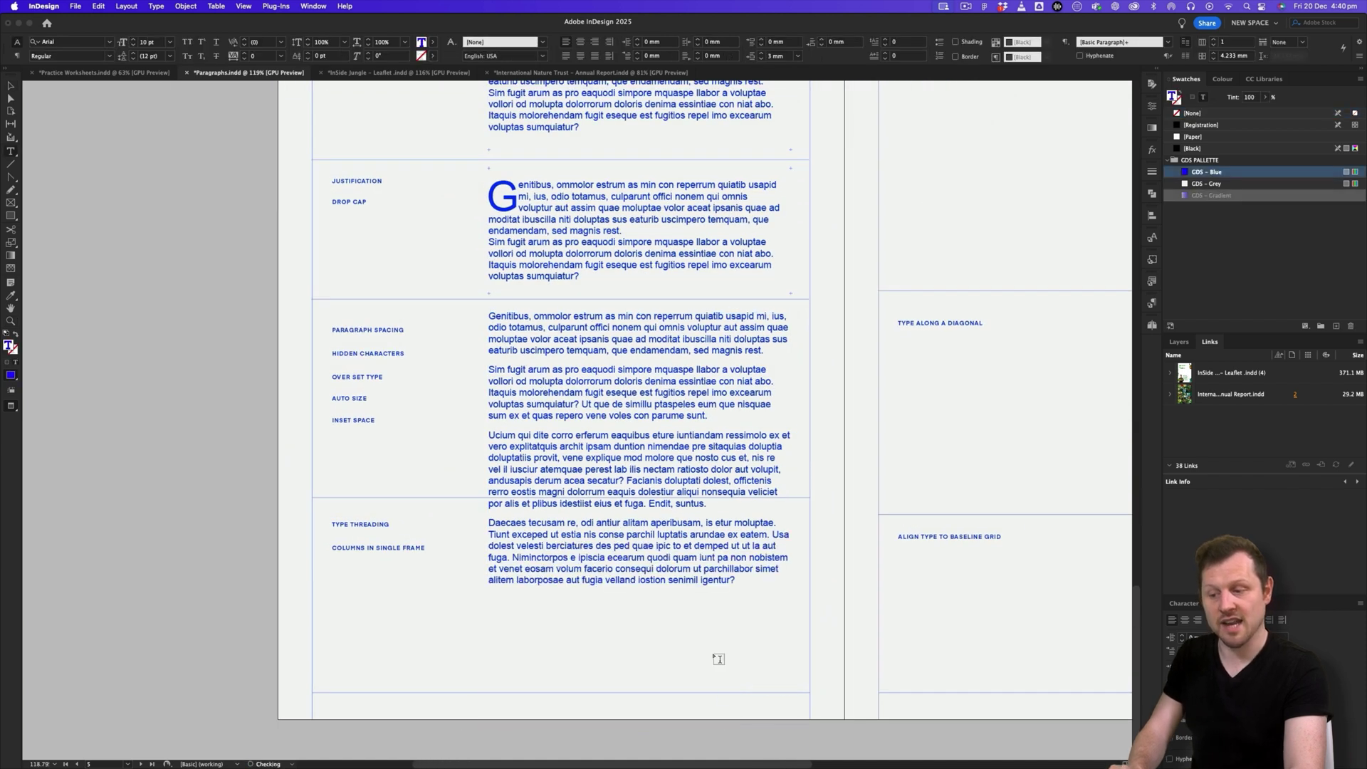
click(12, 85)
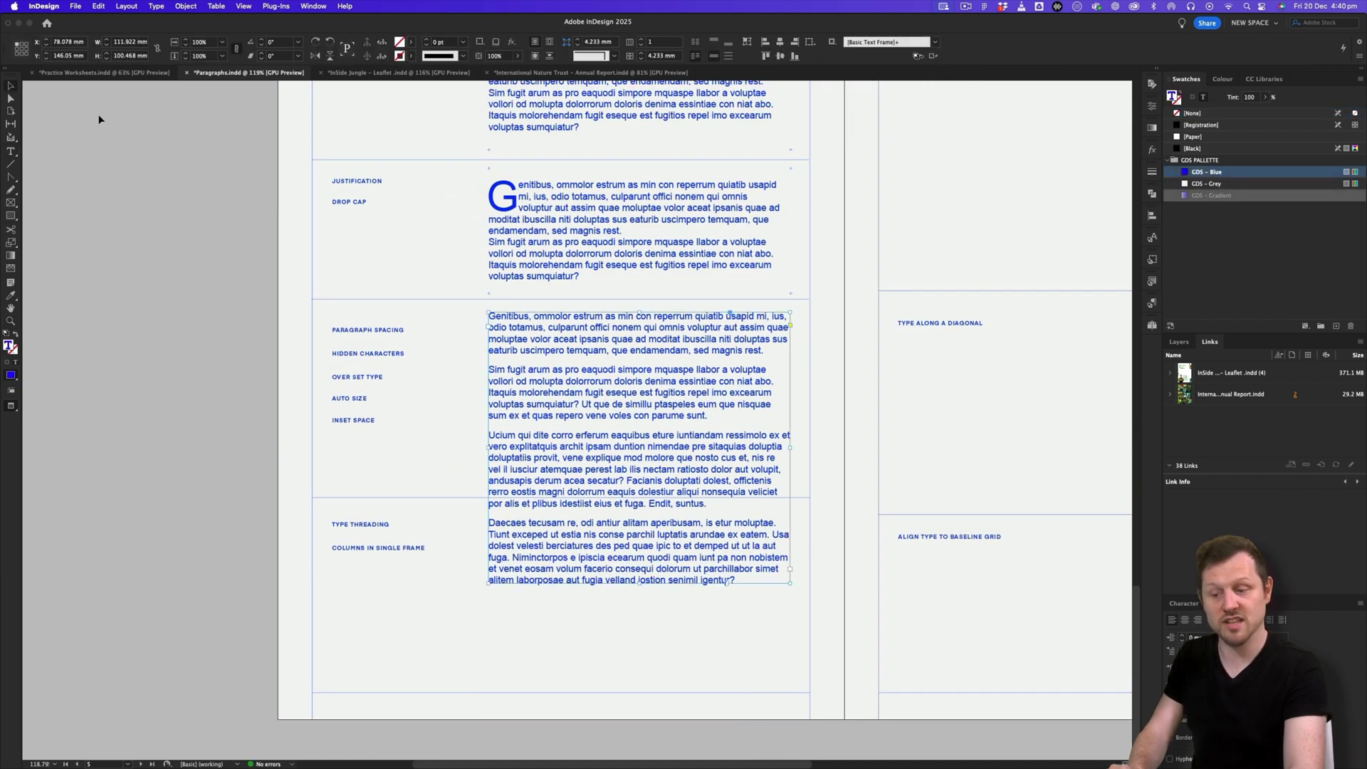
click(99, 119)
Step: Leave preview mode and delete the whole third paragraph beginning "Ucium qui dite" from the frame
key(w)
double_click(641, 524)
drag(702, 502, 490, 435)
key(BackSpace)
key(BackSpace)
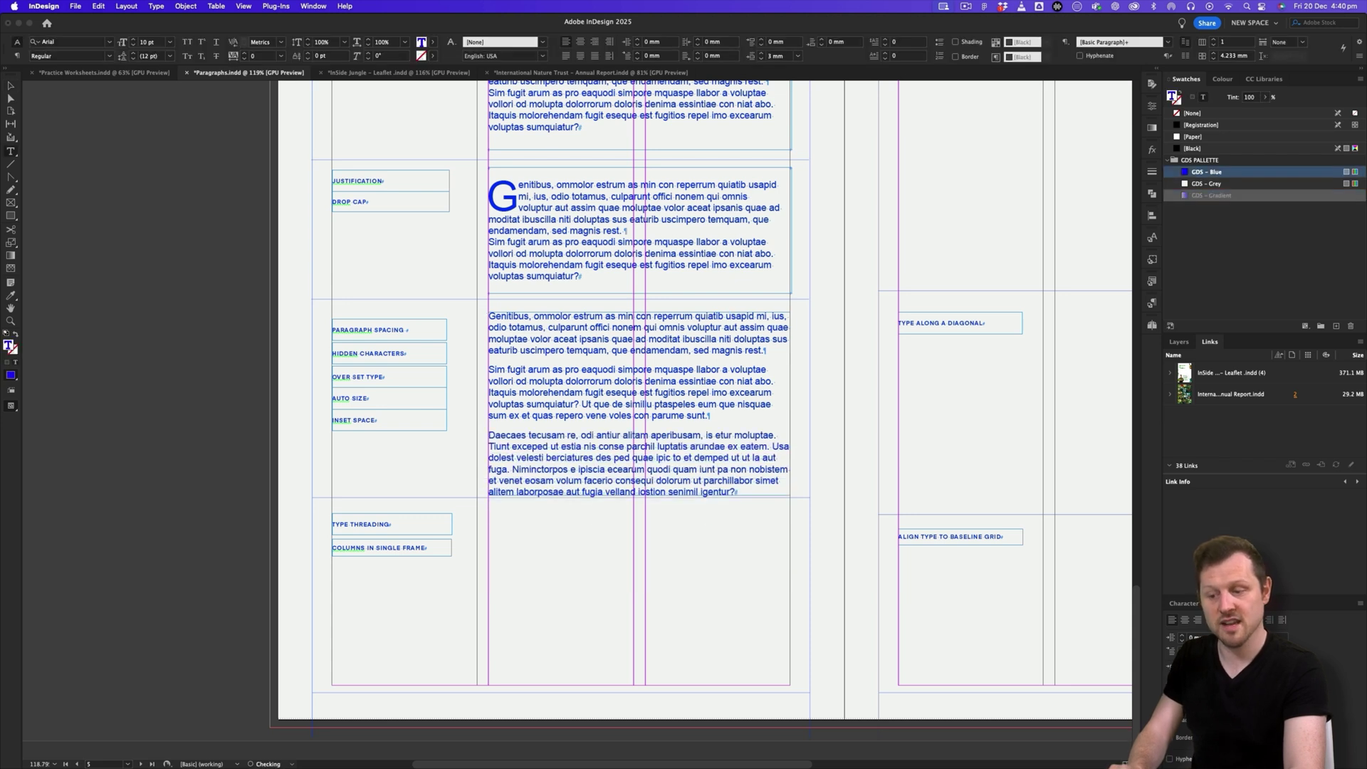
Step: Cut two passages from the middle of the last paragraph to shorten it to three lines
drag(696, 476, 536, 460)
key(BackSpace)
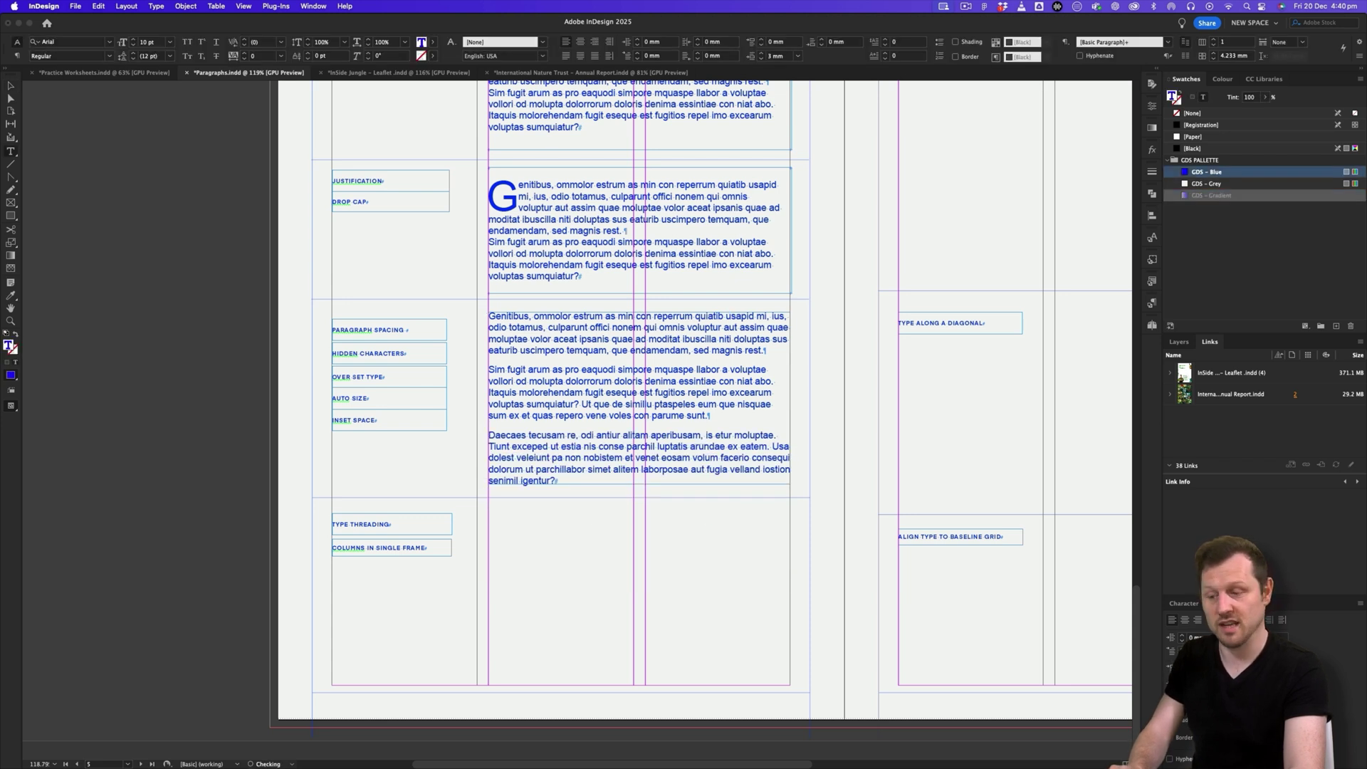
drag(663, 457, 530, 445)
key(BackSpace)
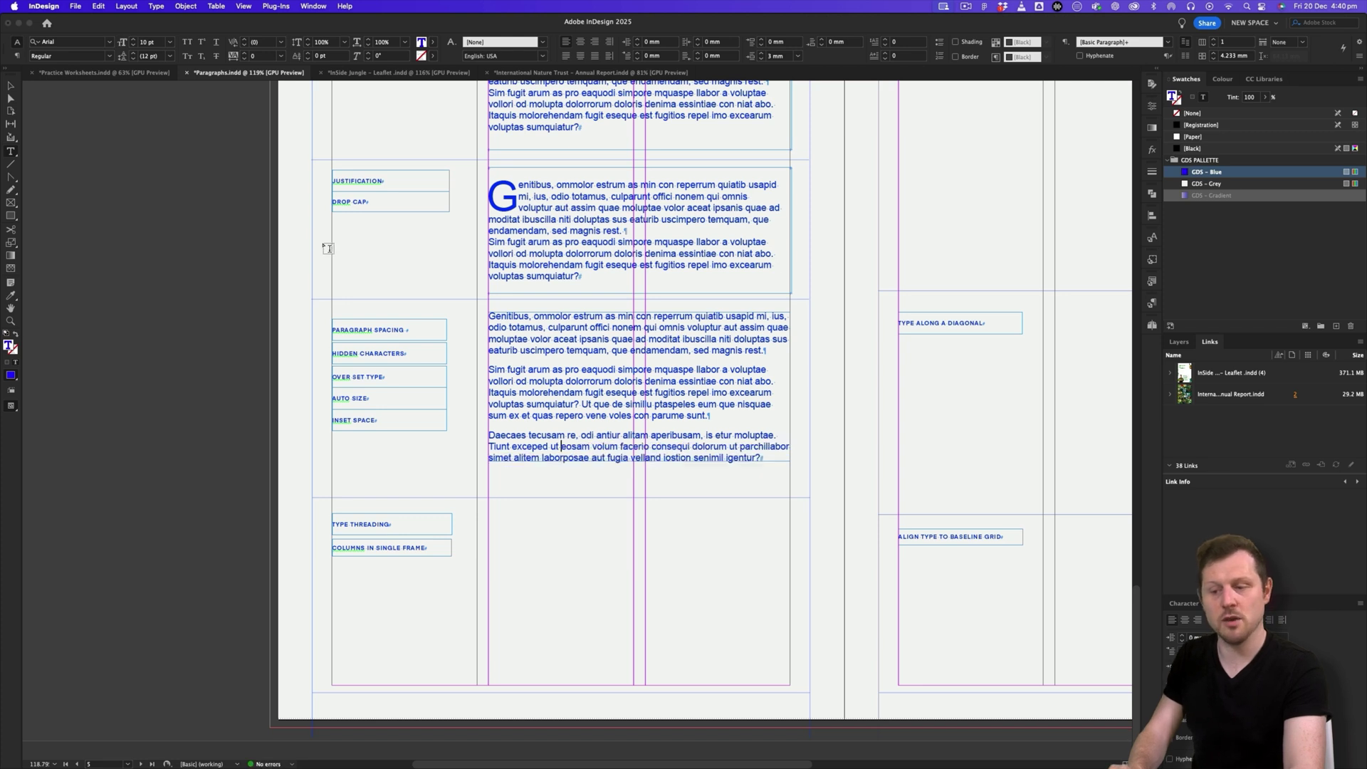
Step: Move the text frame down about 4 mm within its section, and deselect it
click(15, 89)
scroll(589, 424, up, 5)
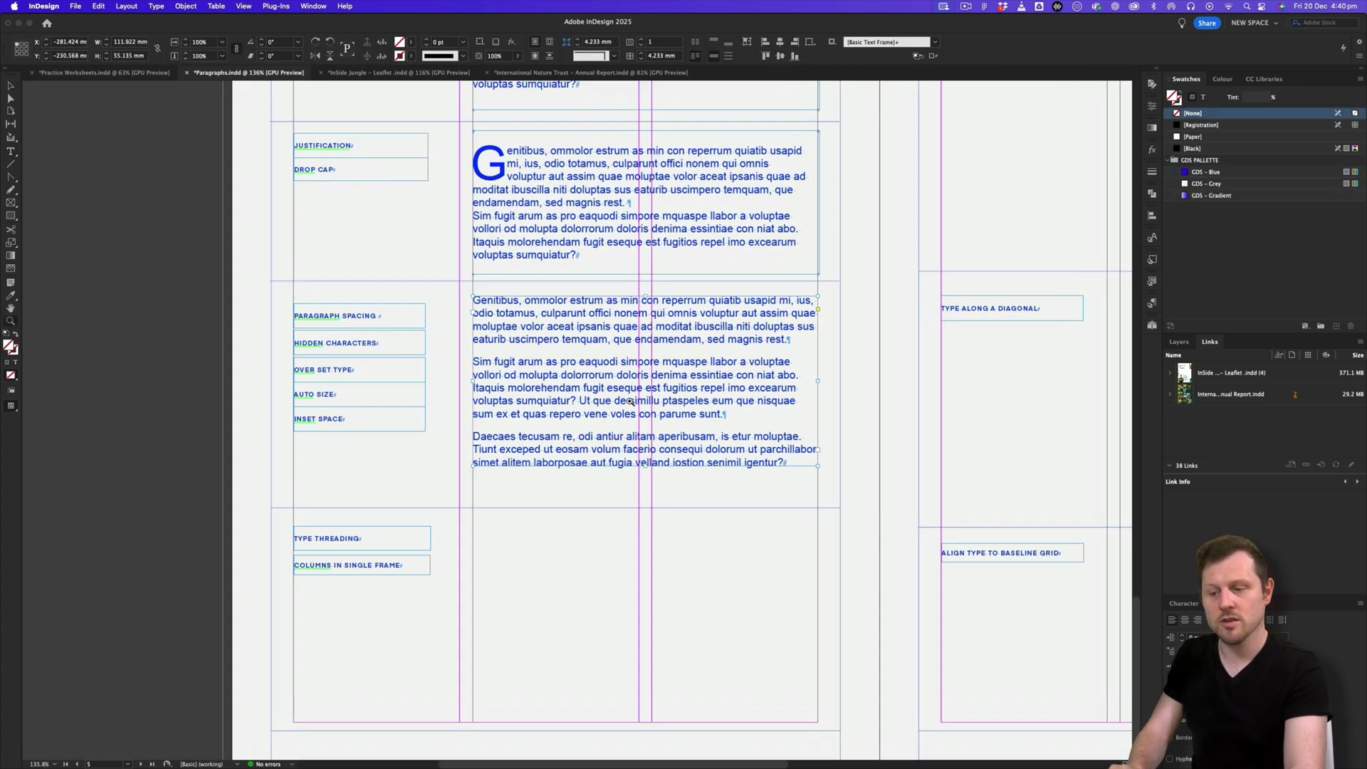
drag(806, 396, 792, 403)
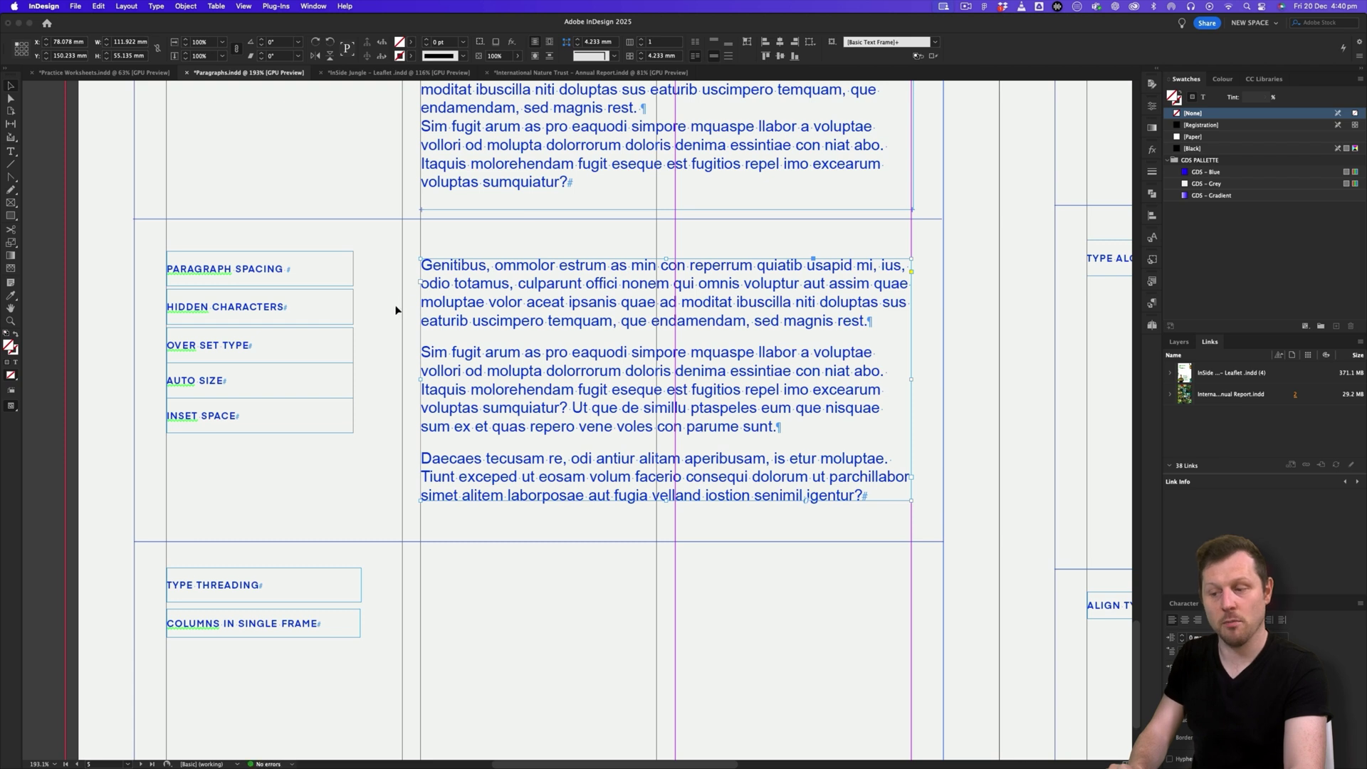
click(528, 233)
scroll(528, 234, up, 3)
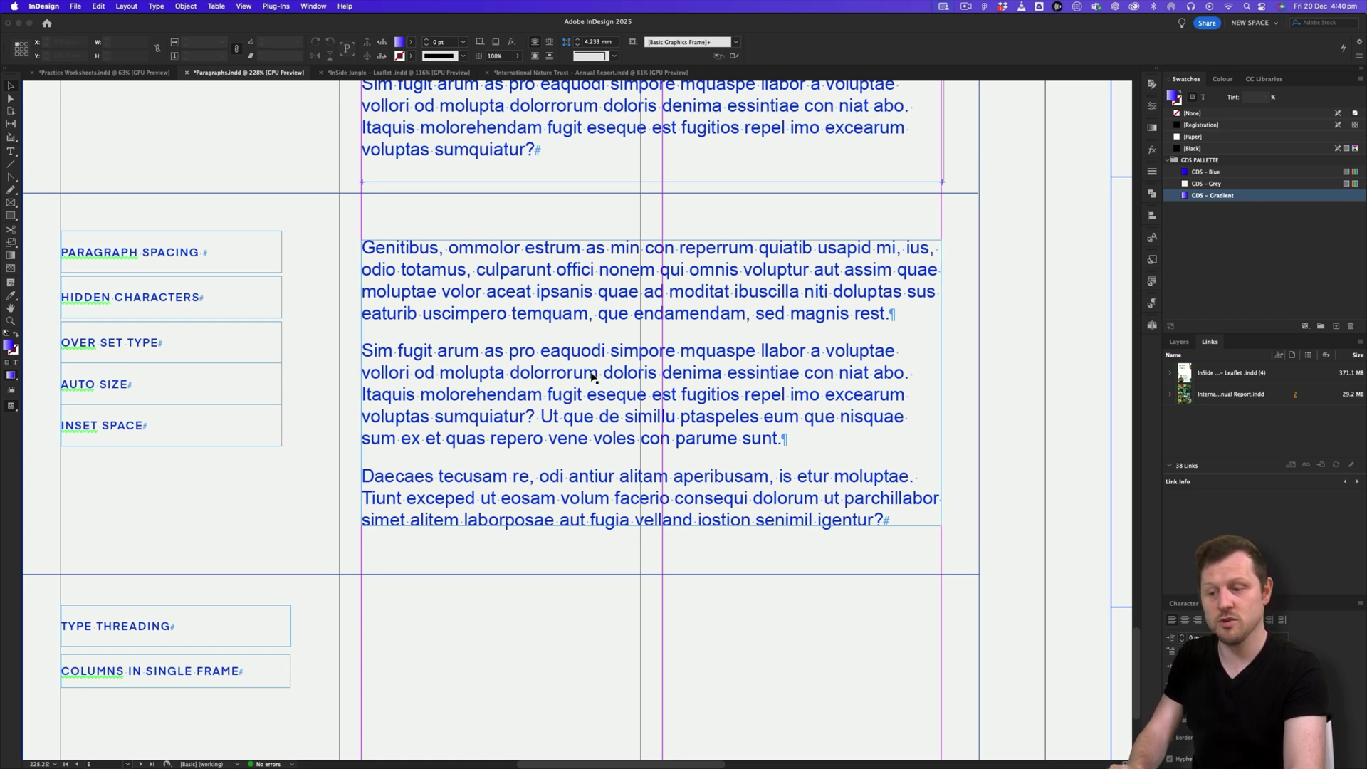
Step: Highlight some words in the second paragraph, and leave text editing with the whole frame selected
double_click(567, 372)
drag(568, 372, 713, 372)
key(Escape)
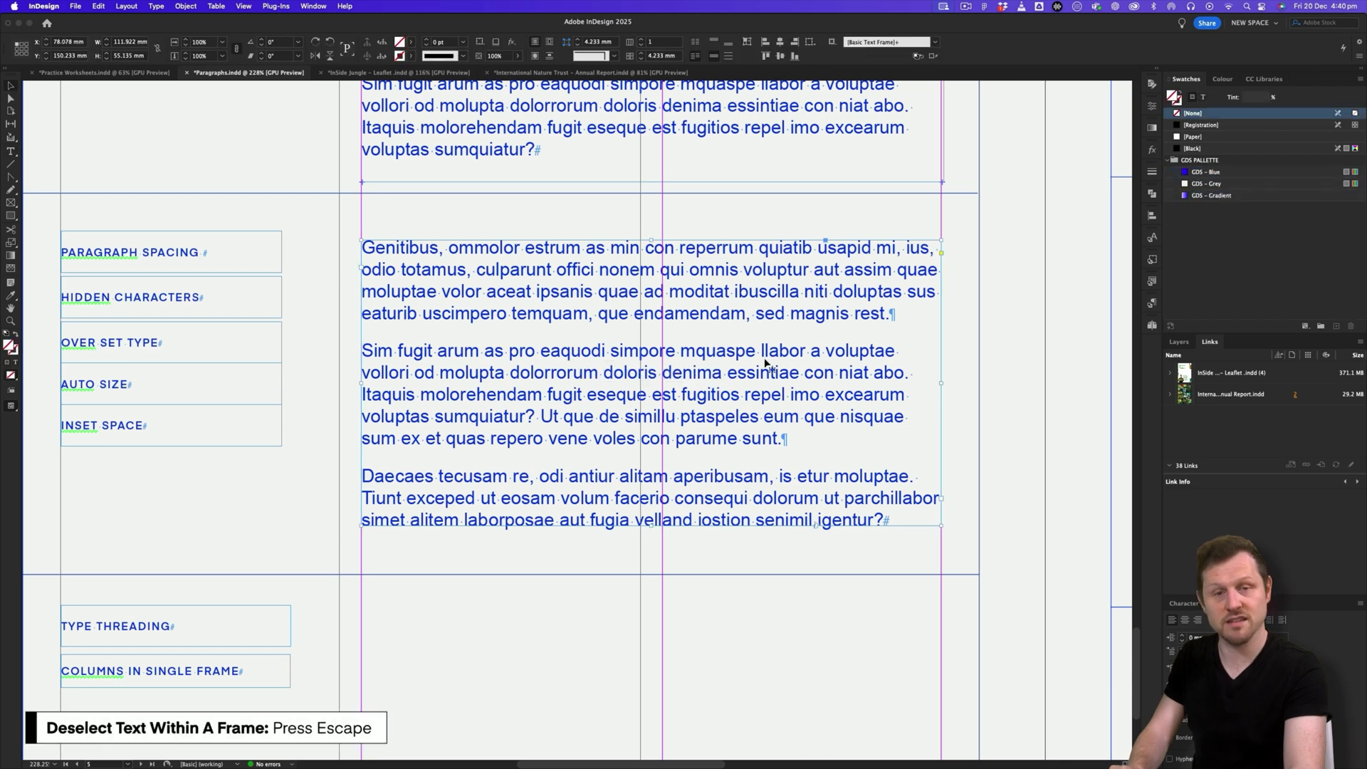
Step: Open the frame's Text Frame Options and raise the linked inset spacing to 7 mm on all sides
right_click(564, 311)
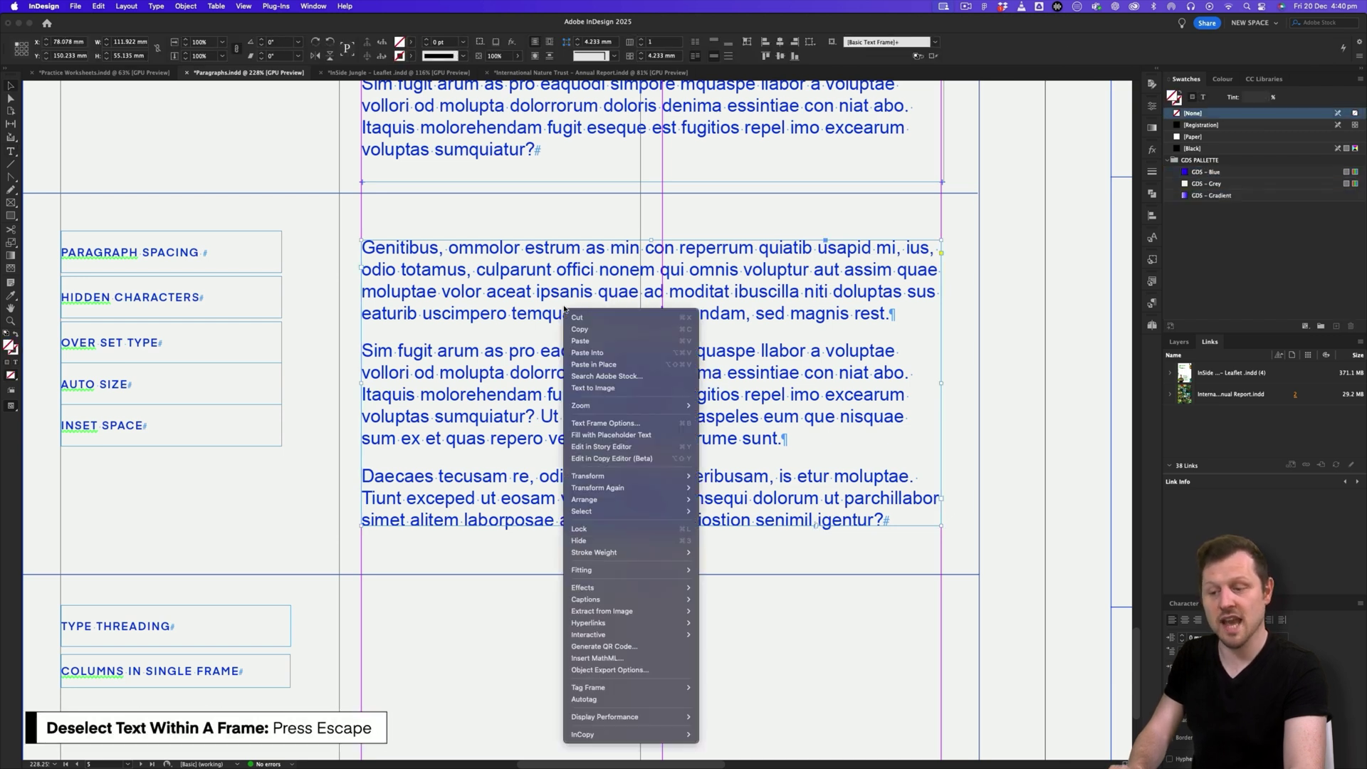
click(649, 423)
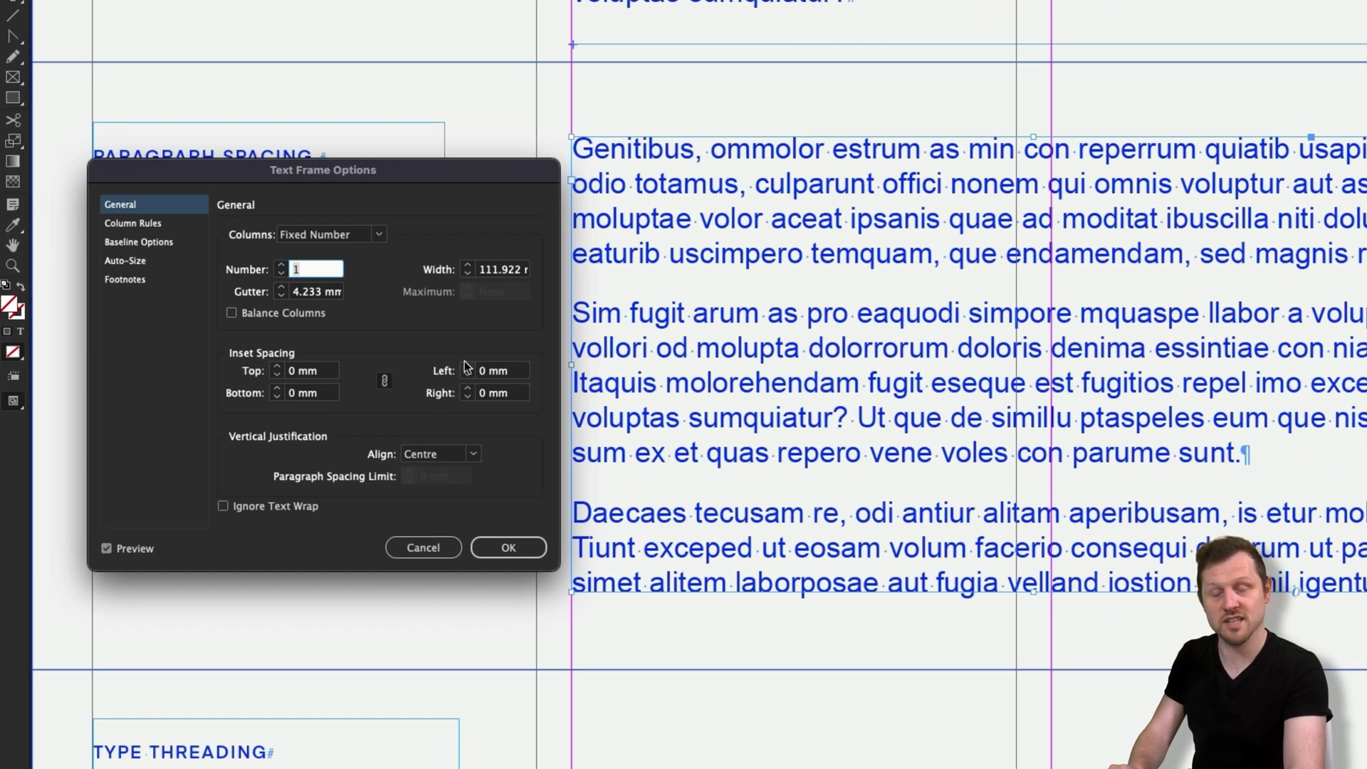
drag(436, 190, 418, 190)
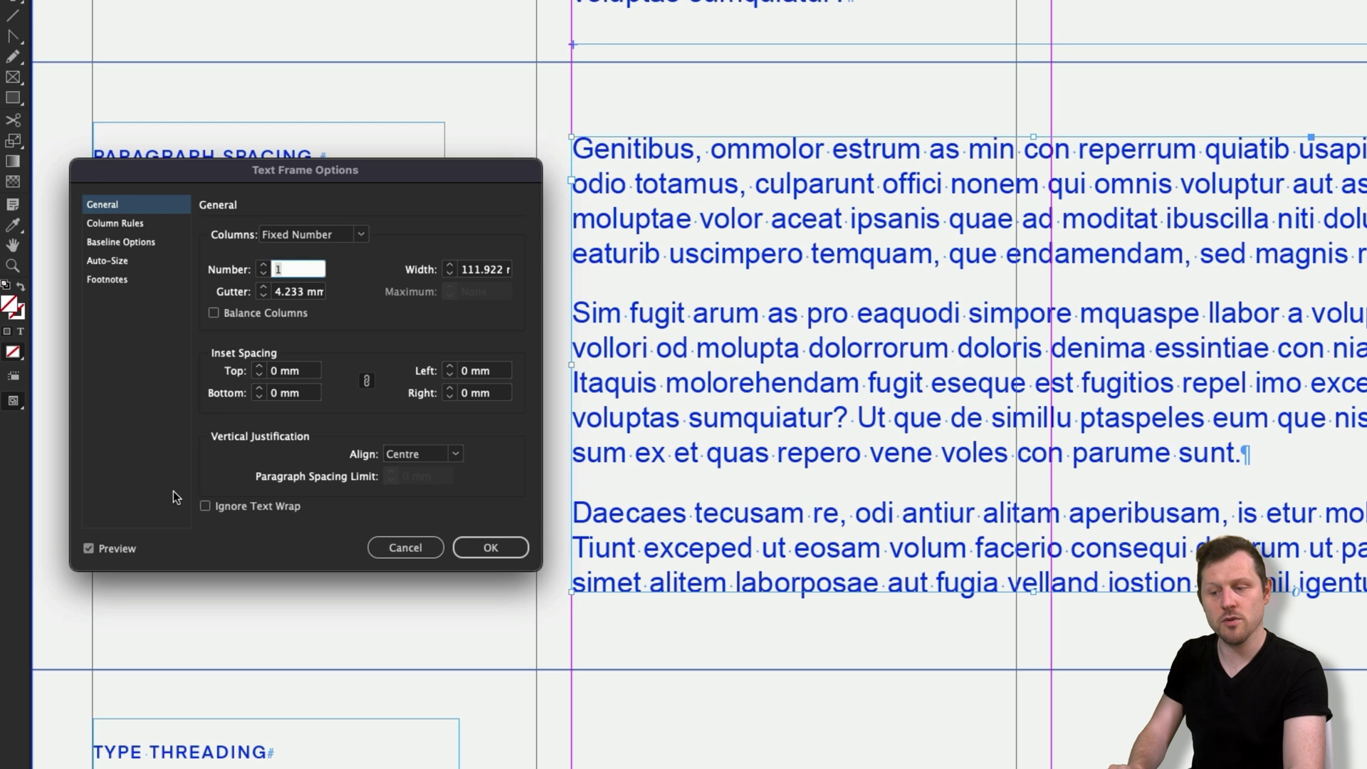
click(260, 367)
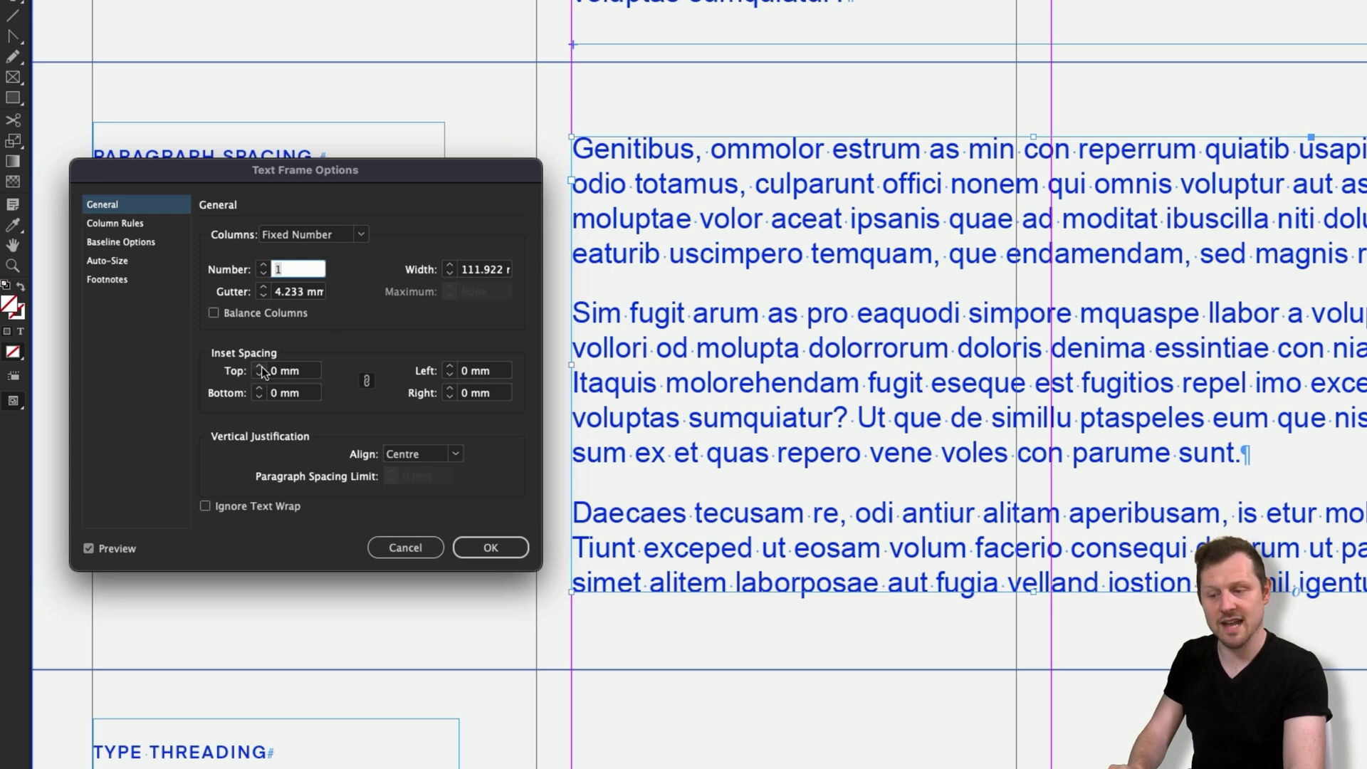
click(260, 367)
click(260, 367)
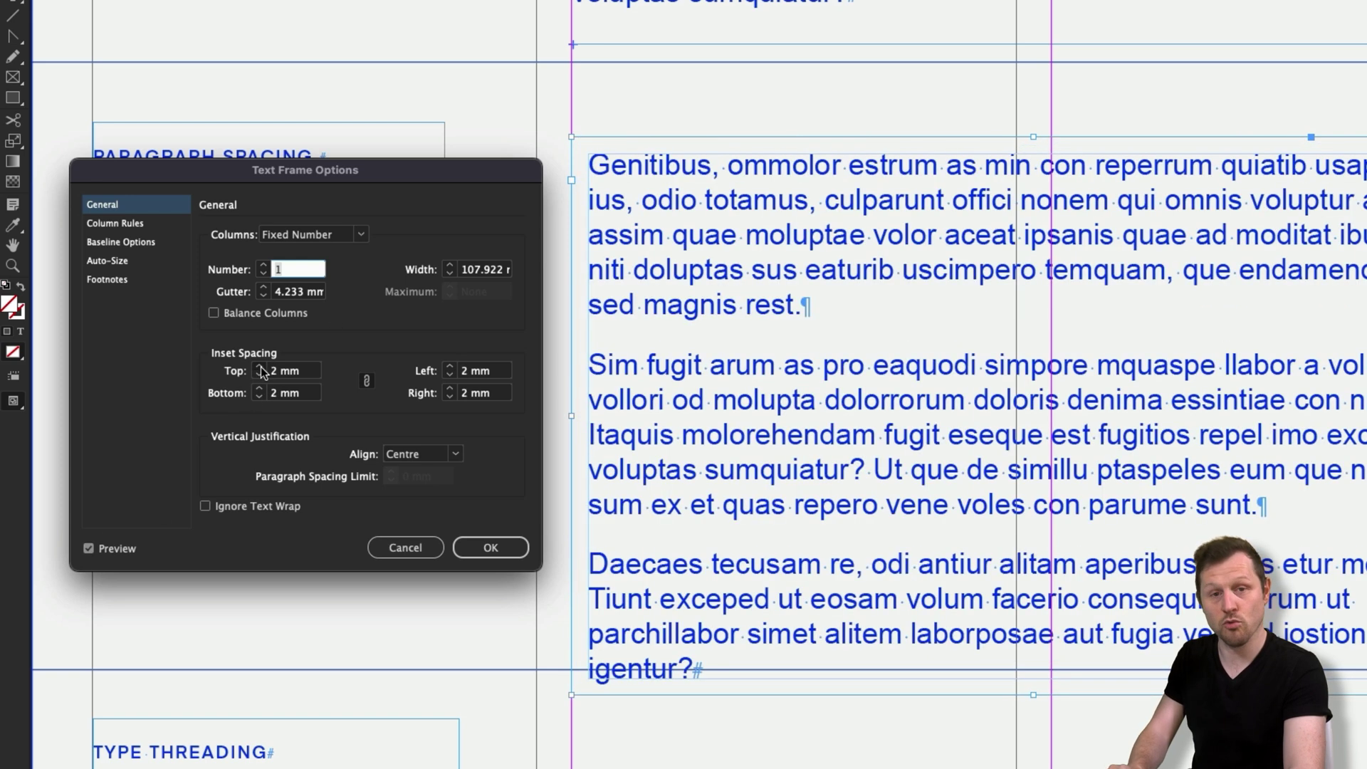
click(260, 367)
click(259, 368)
click(260, 367)
click(260, 367)
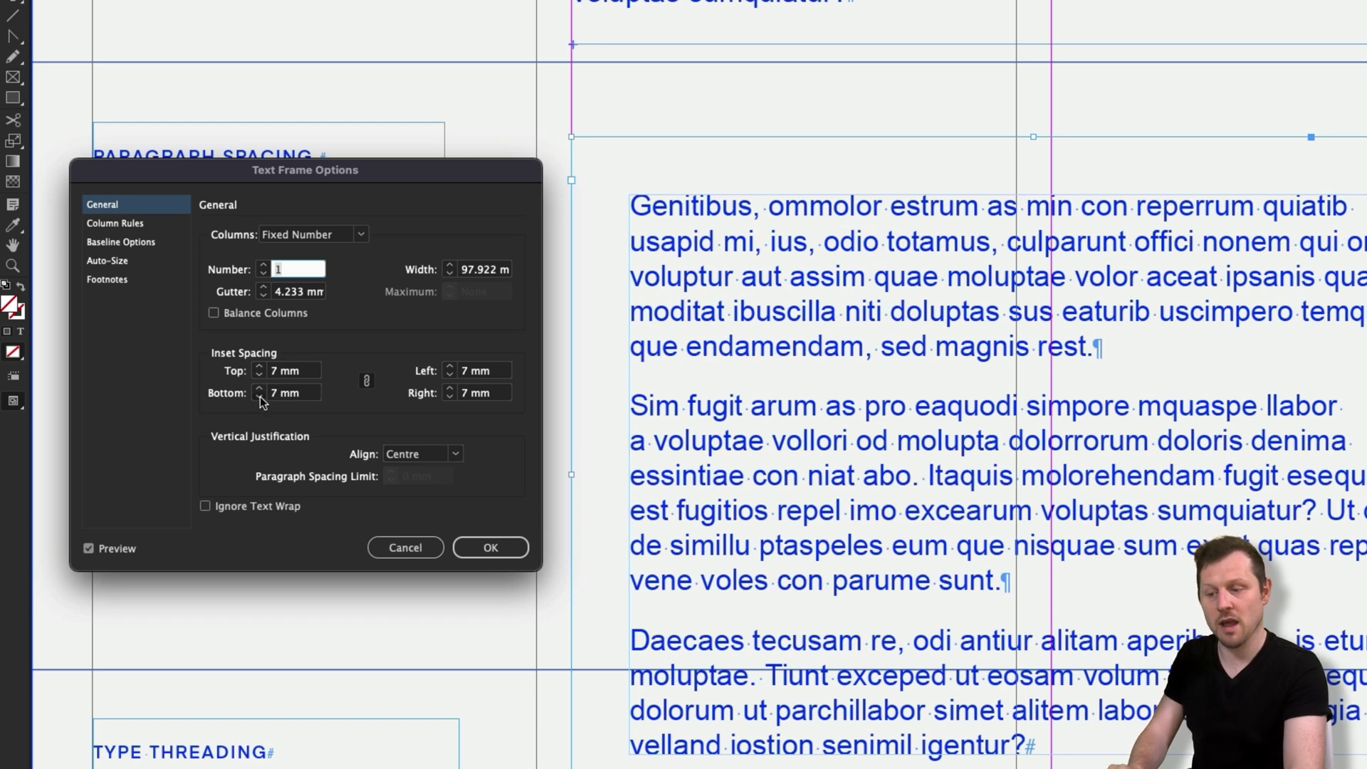
Step: Lower the linked inset spacing to 3 mm on all sides
click(260, 396)
click(260, 397)
click(260, 397)
click(260, 397)
Step: Unlink the inset spacing values and set only the top inset to 5 mm
click(365, 381)
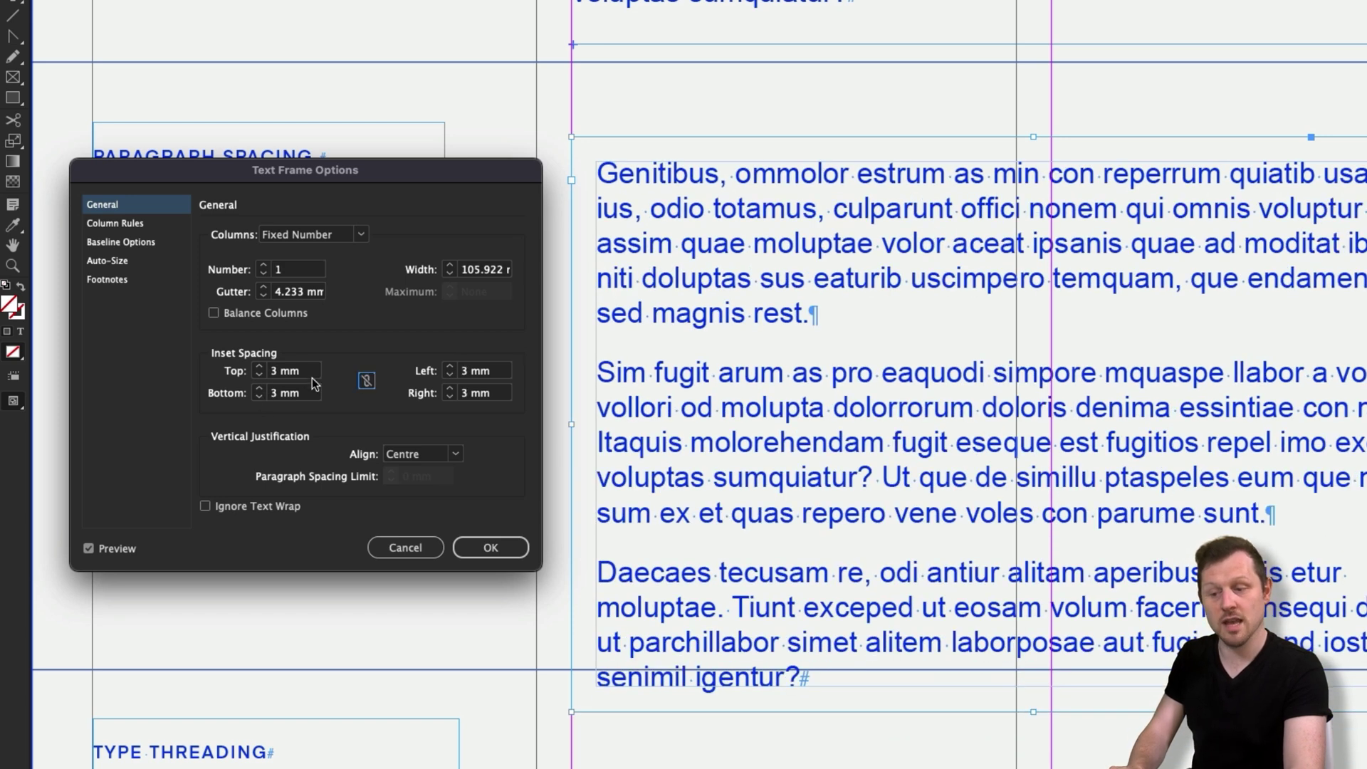
click(259, 367)
click(260, 367)
click(259, 366)
click(260, 368)
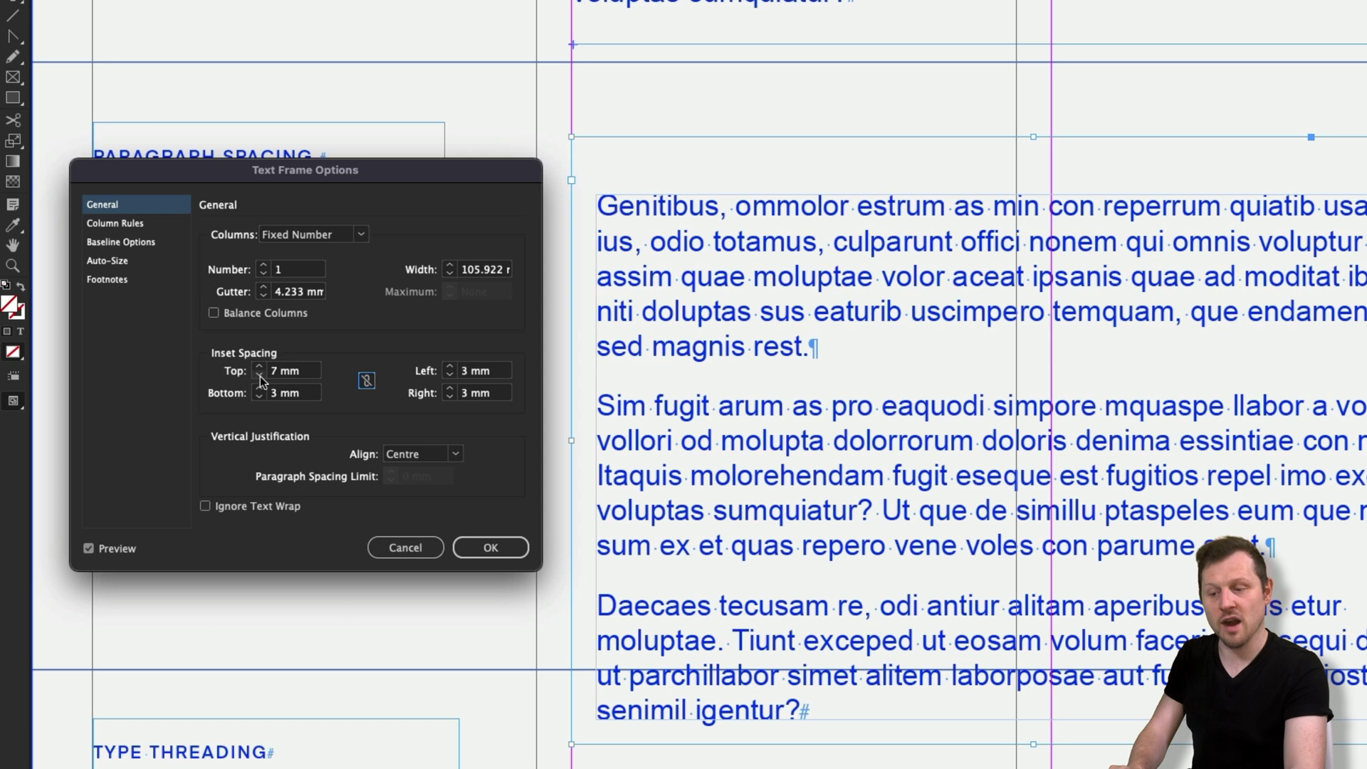
click(260, 376)
click(260, 376)
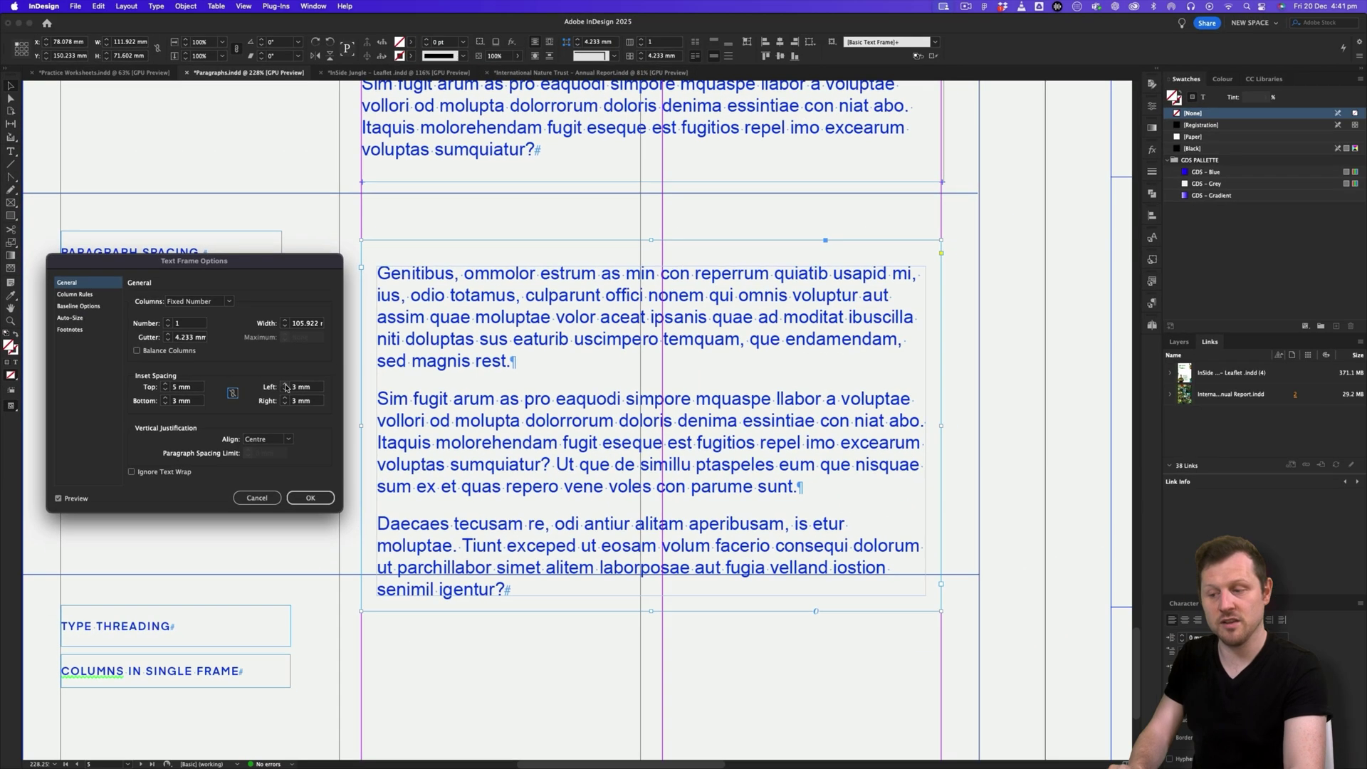
Step: Set the left and right inset spacing to 8 mm each
click(450, 367)
click(449, 368)
click(285, 385)
click(285, 385)
click(285, 385)
click(286, 399)
click(285, 399)
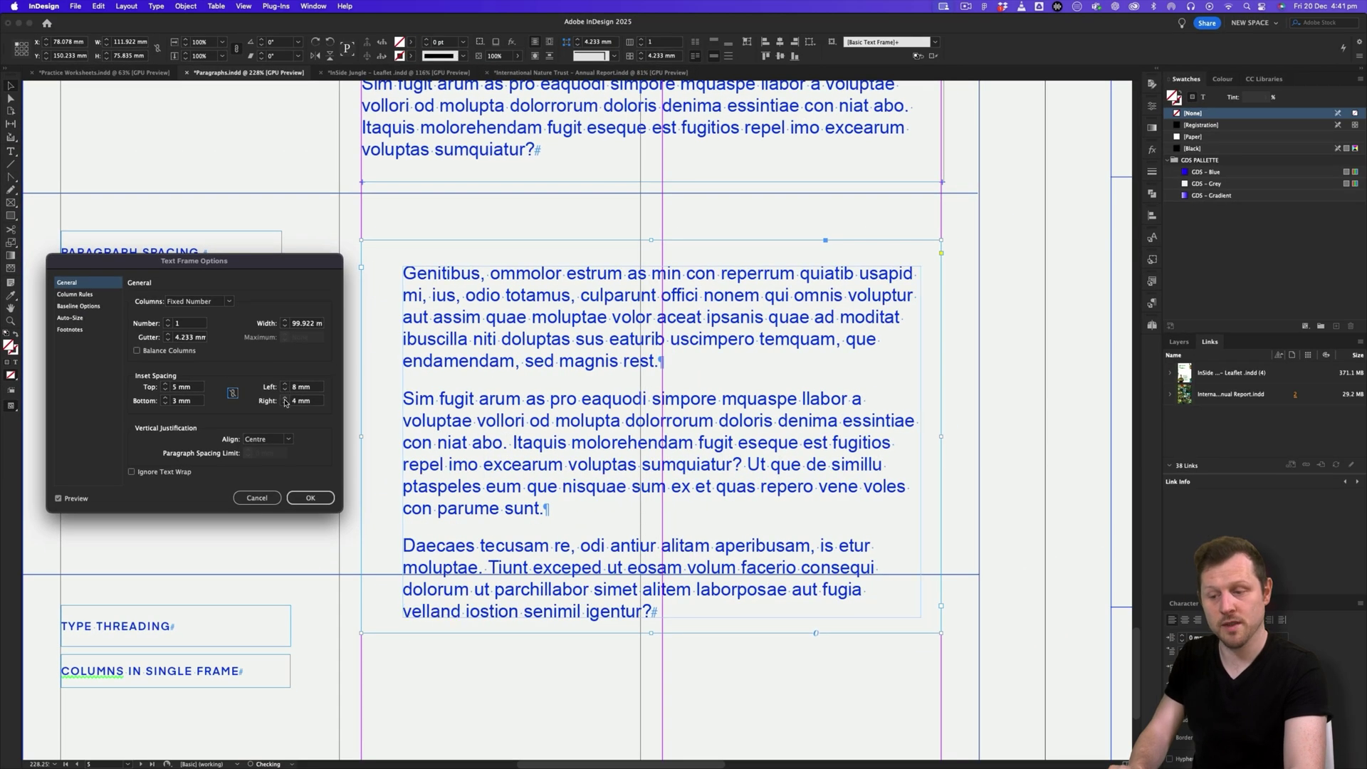
click(286, 399)
click(286, 399)
click(286, 399)
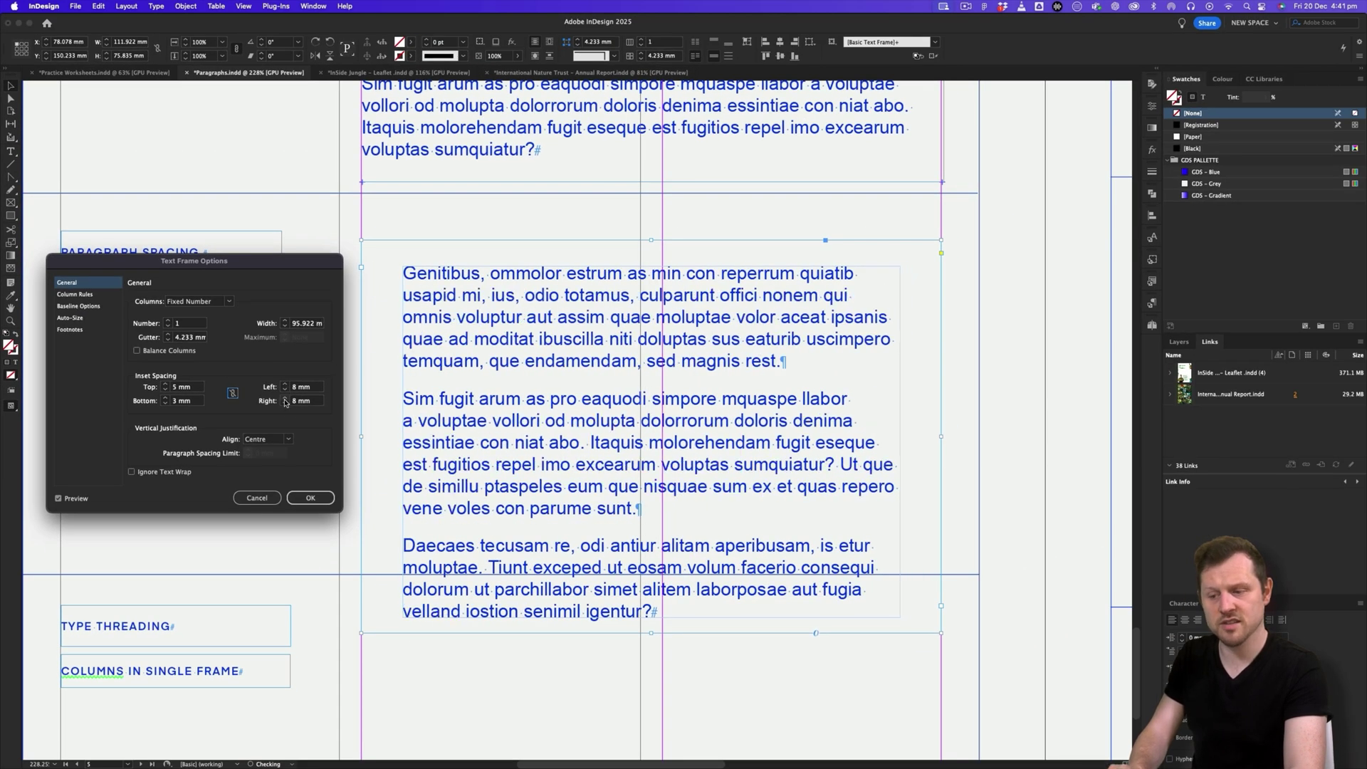
Step: Relink the inset spacing values, set all four sides to 5 mm, and apply the frame options
click(235, 395)
click(165, 390)
click(166, 385)
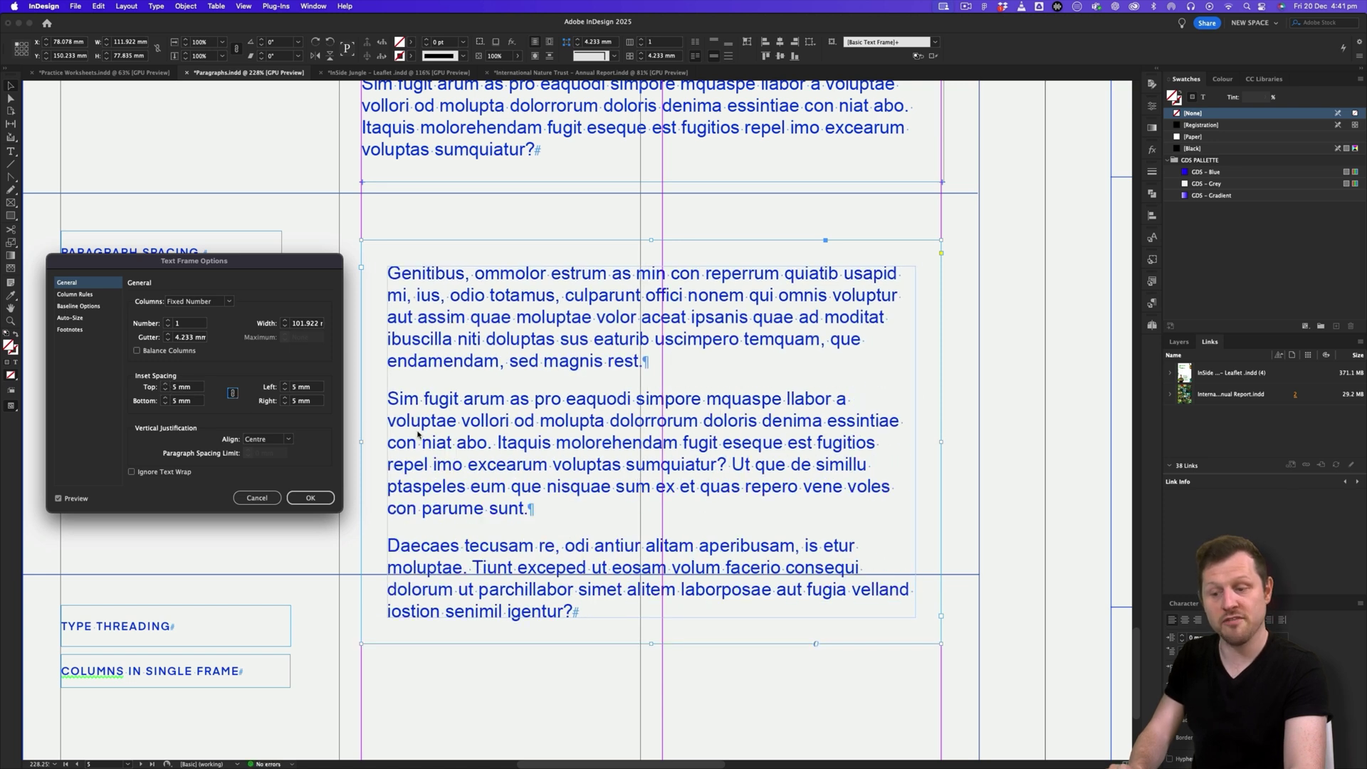
click(311, 497)
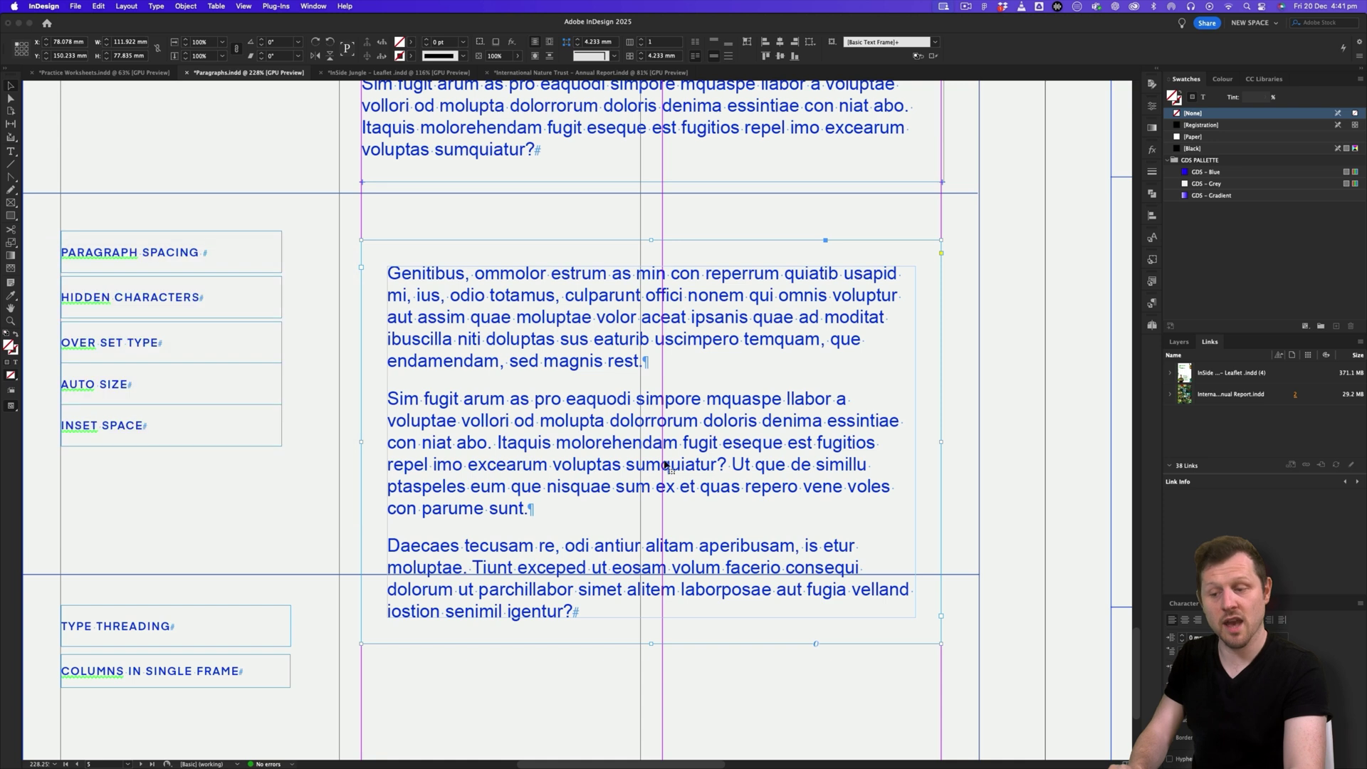
Step: Move the frame up inside its section and widen it to about 117 mm, aligning the inset text with the left column guide
drag(669, 468, 666, 429)
drag(362, 606, 336, 583)
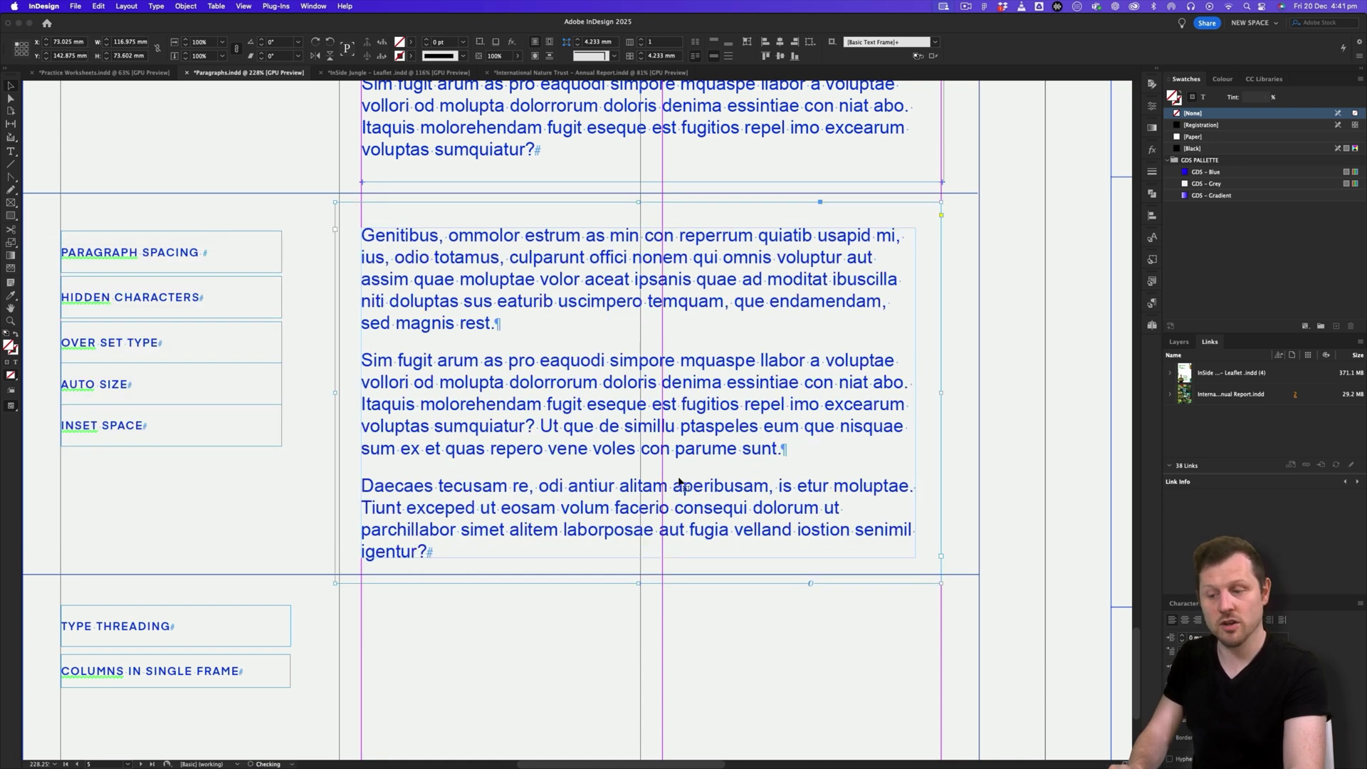
drag(707, 406, 707, 400)
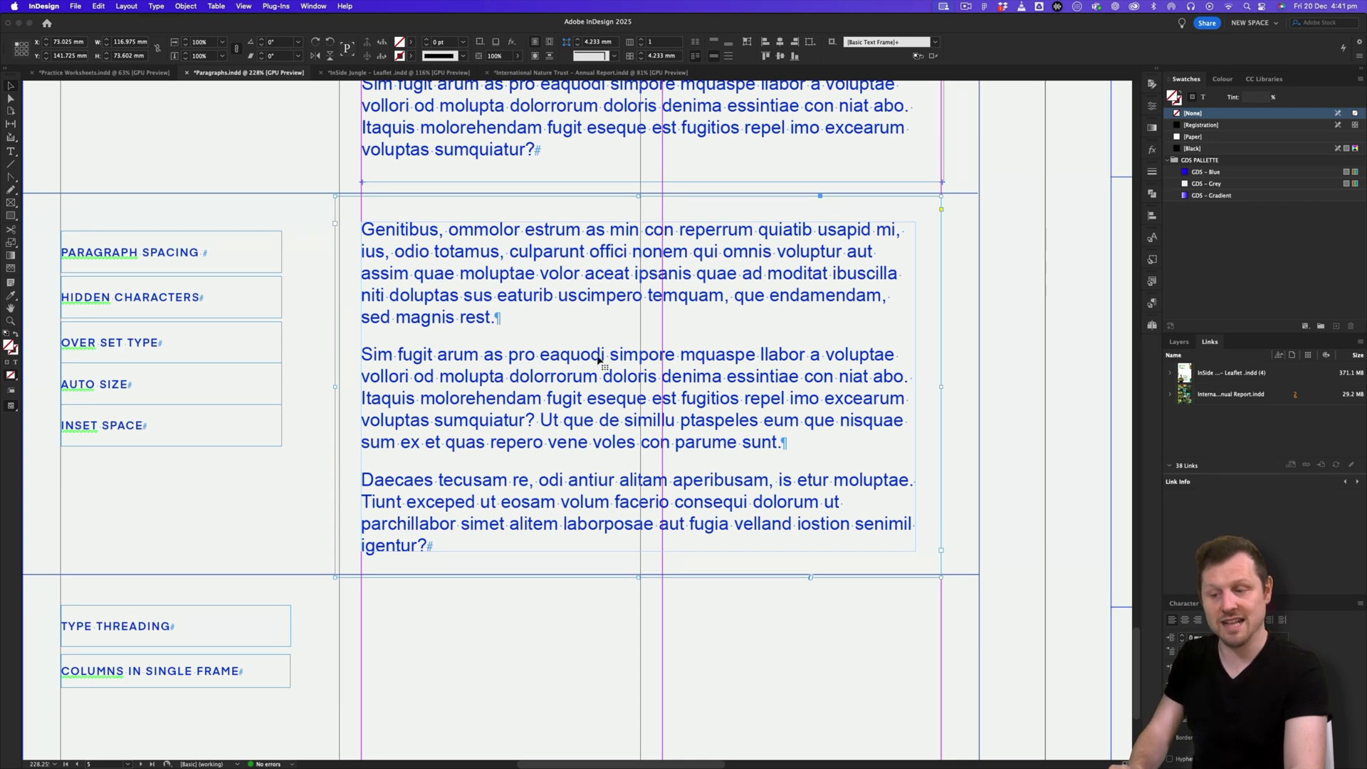
Step: Set both the left and right indents of the middle sample paragraph to 5 mm
double_click(559, 404)
drag(609, 422, 547, 400)
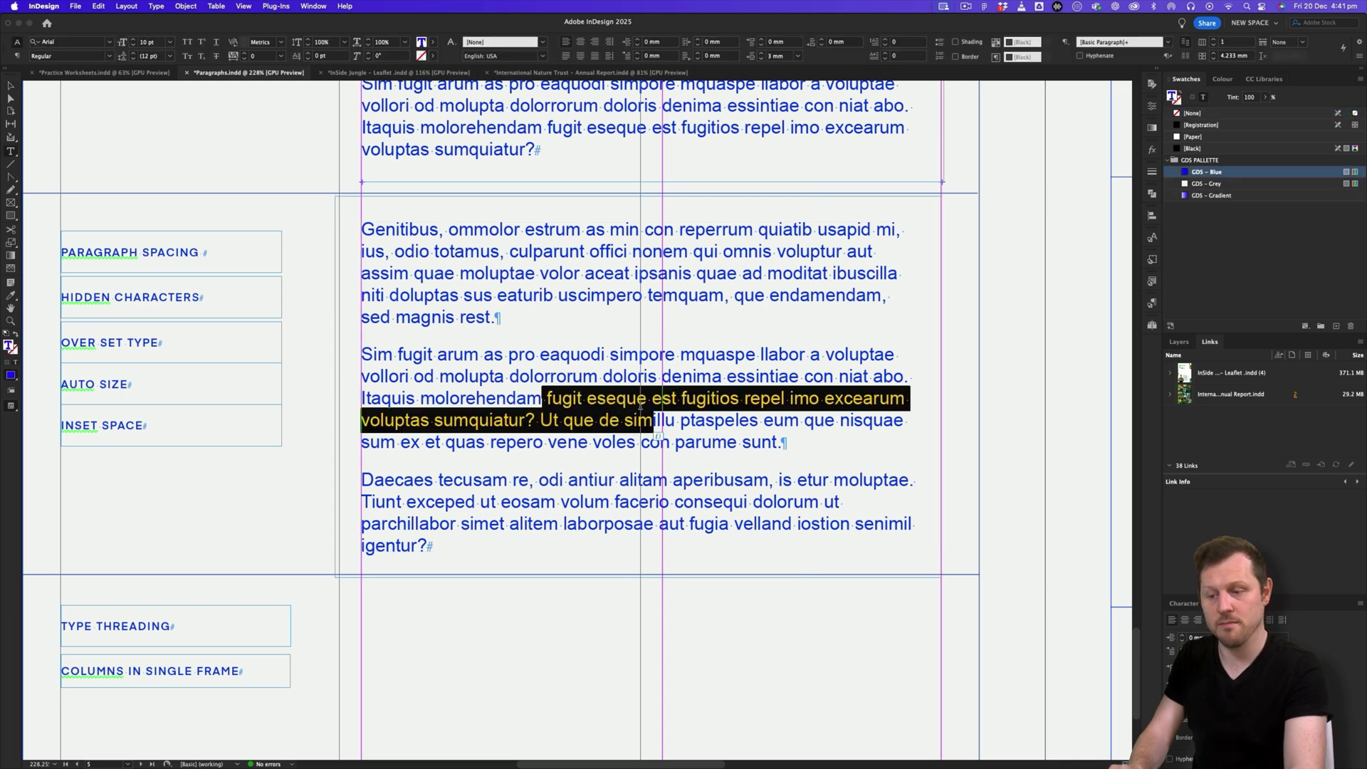
click(593, 400)
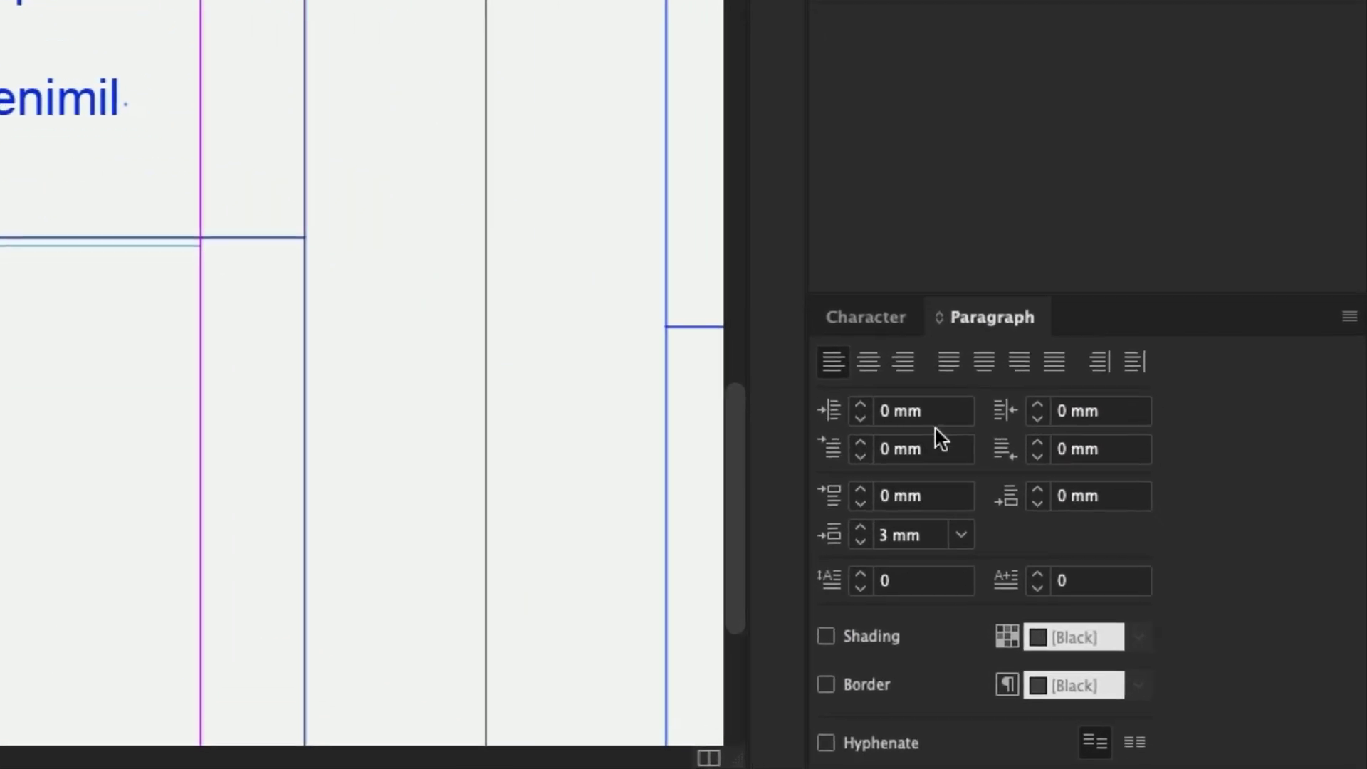
click(1181, 637)
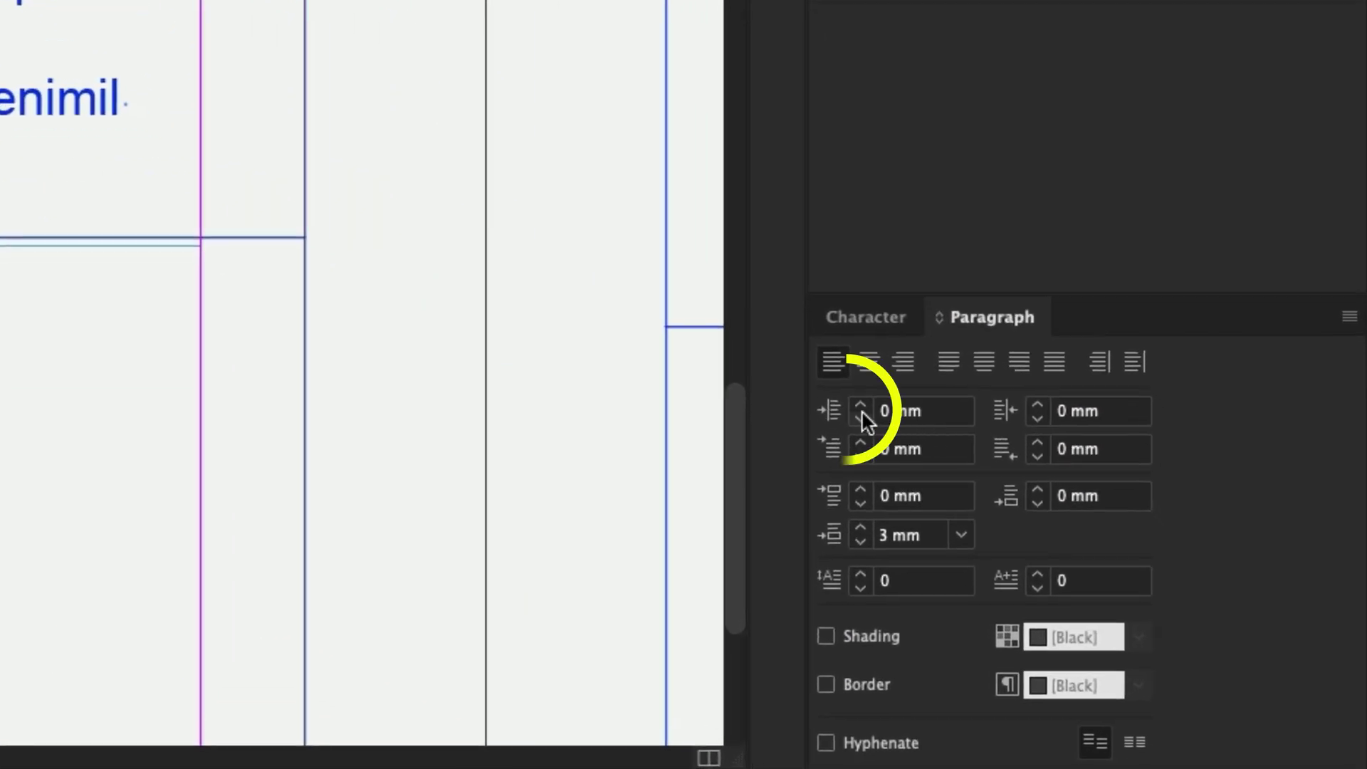
click(861, 408)
click(861, 408)
click(861, 408)
click(861, 408)
click(861, 408)
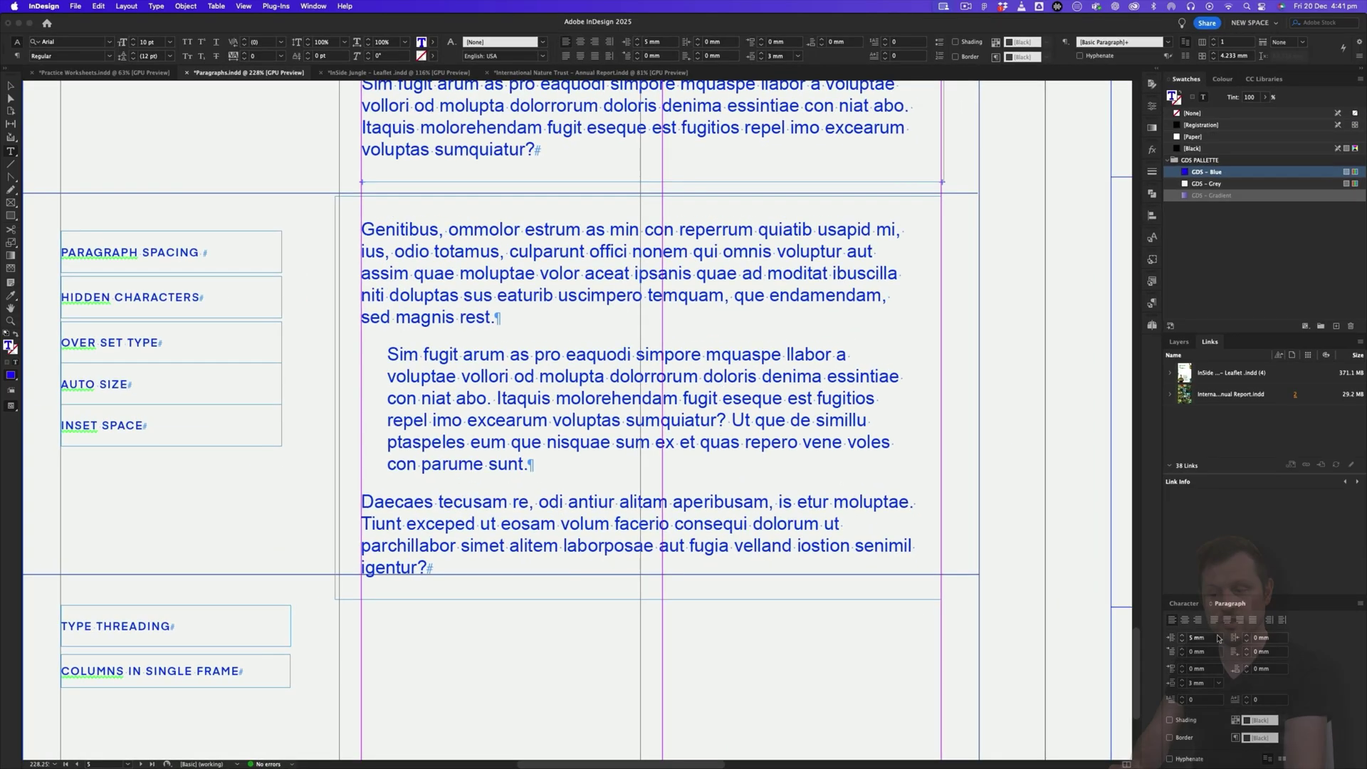
click(1246, 635)
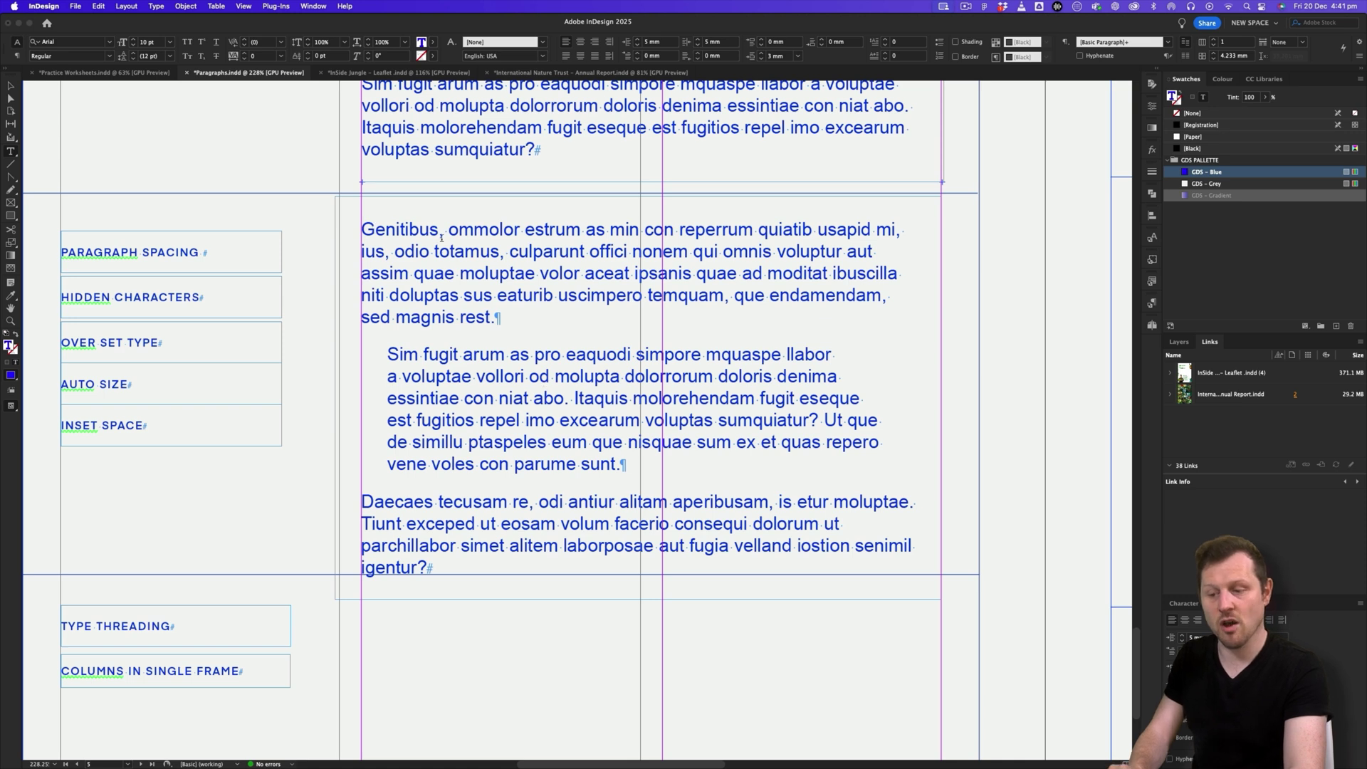
Step: Set the first-line indent of the first sample paragraph to 5 mm
key(Escape)
double_click(614, 277)
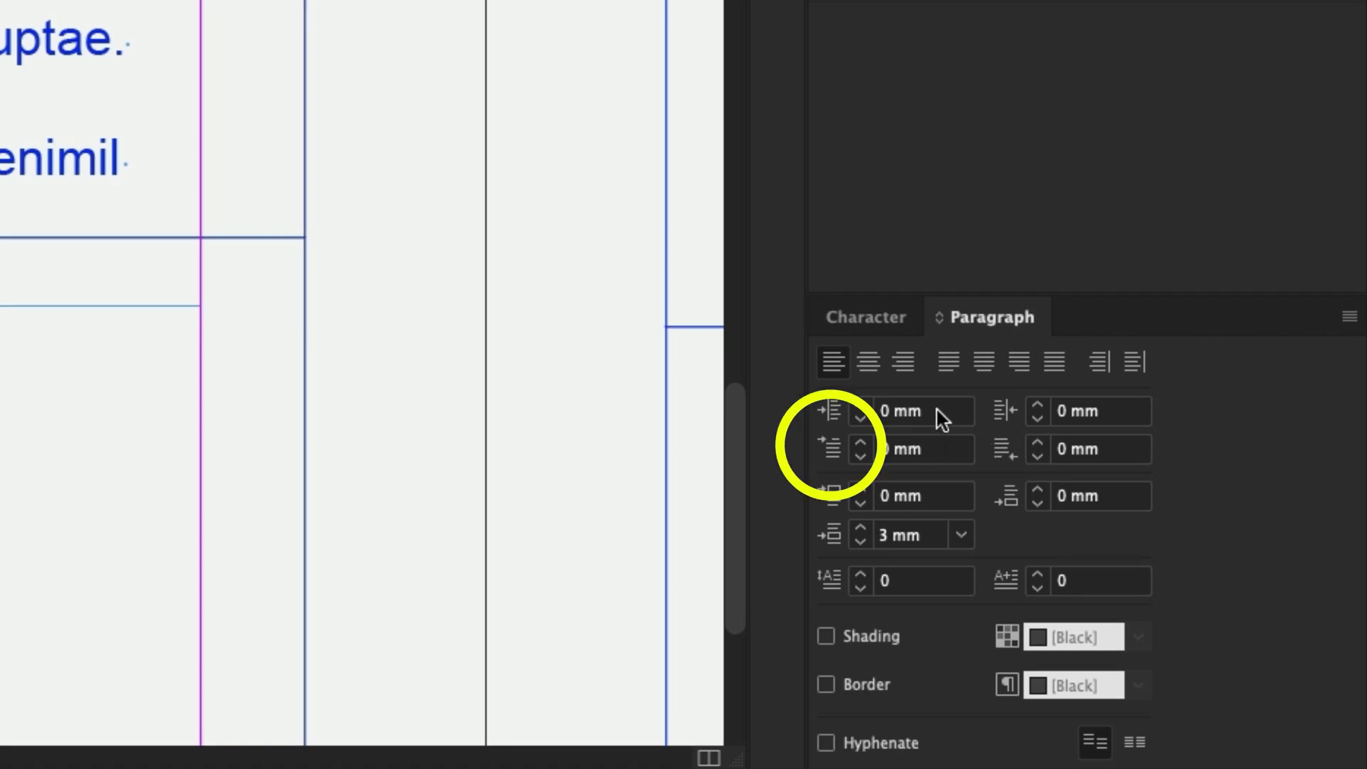
click(861, 443)
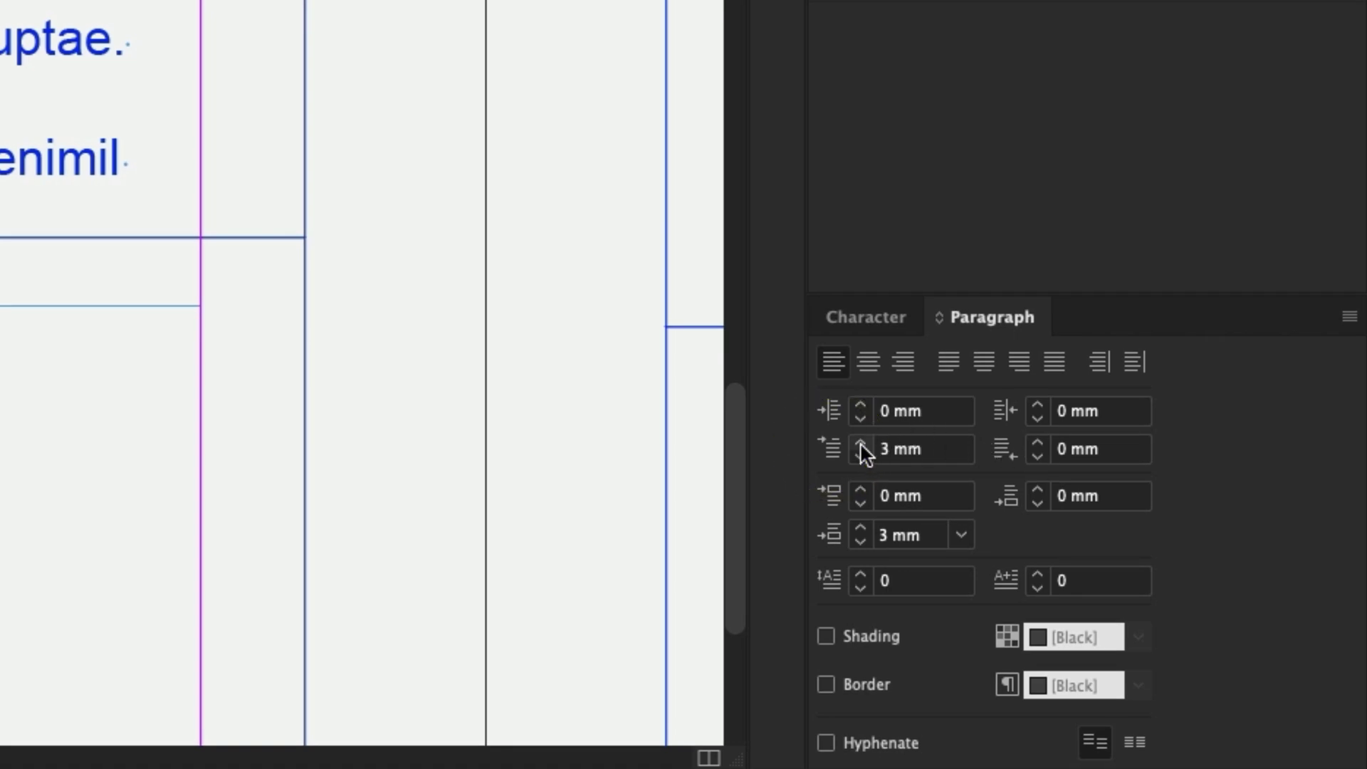
click(861, 443)
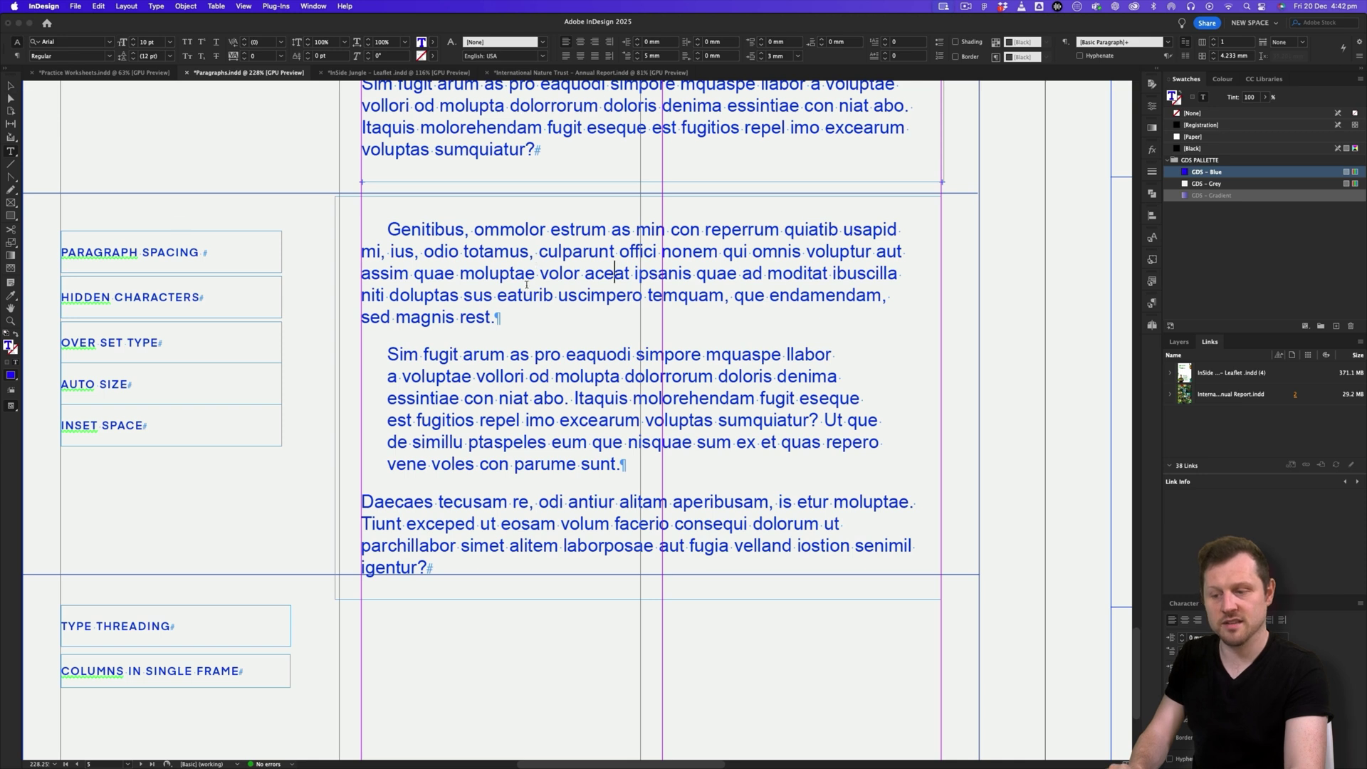
Step: Set all the text in the sample paragraph frame to a font size of 8 pt
key(super+a)
click(157, 43)
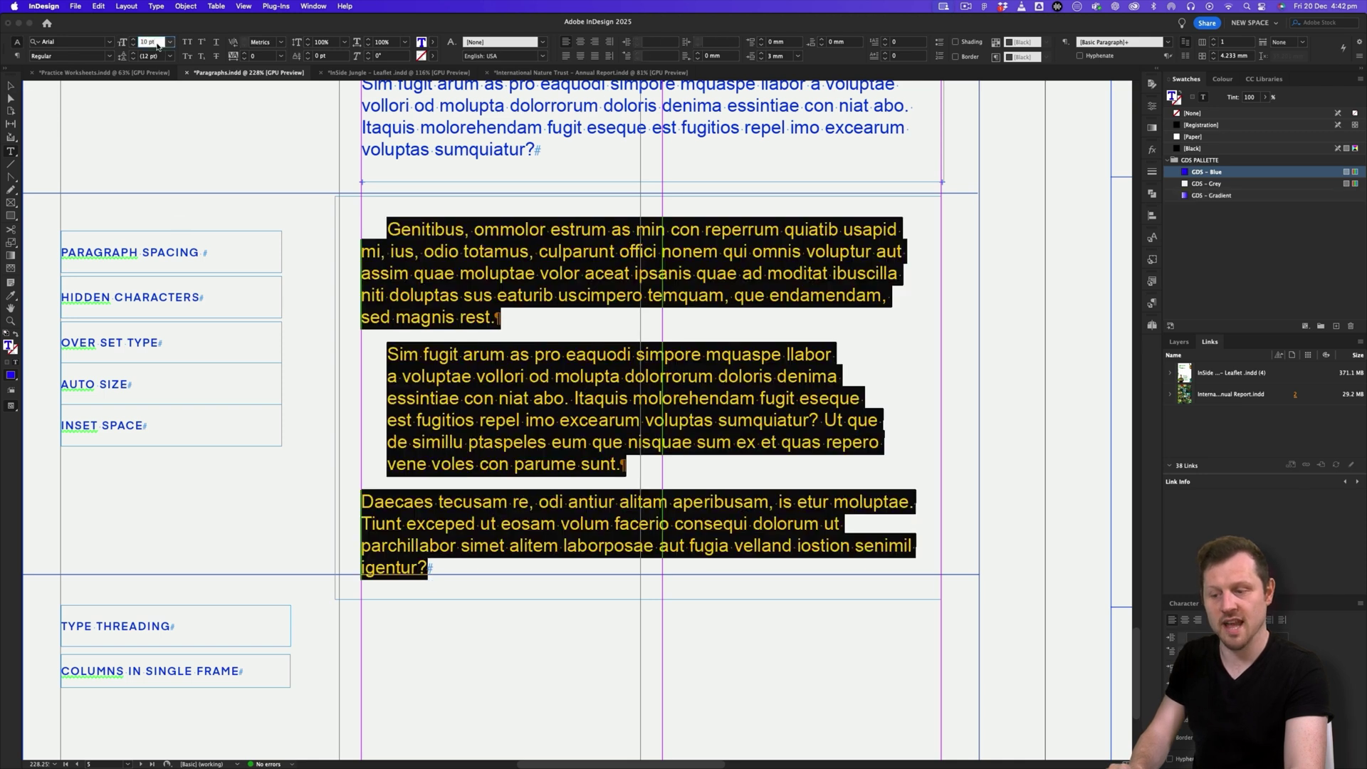
text(8)
key(Return)
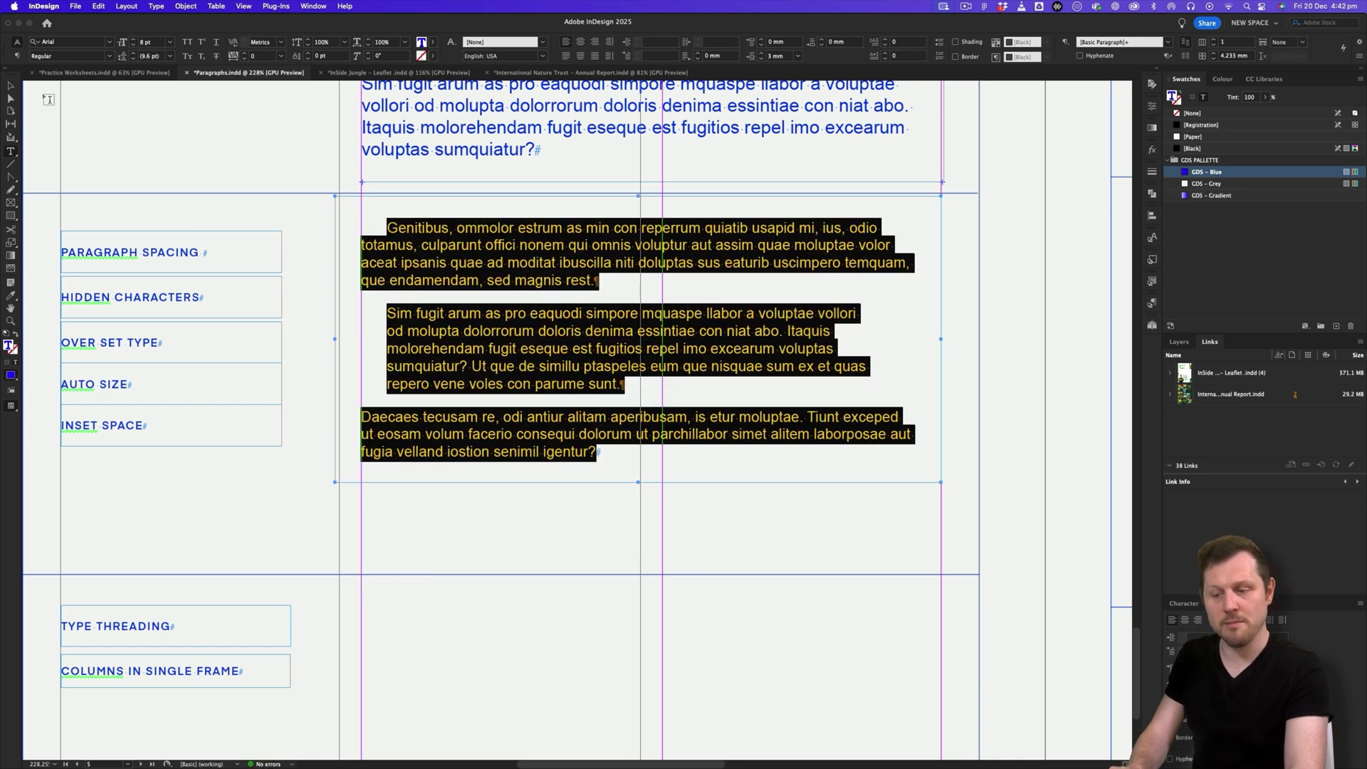
key(Escape)
Step: Narrow the text frame from its left side to about 115.6 mm wide and align its right edge with the margin guide
drag(467, 272, 503, 300)
drag(593, 360, 587, 363)
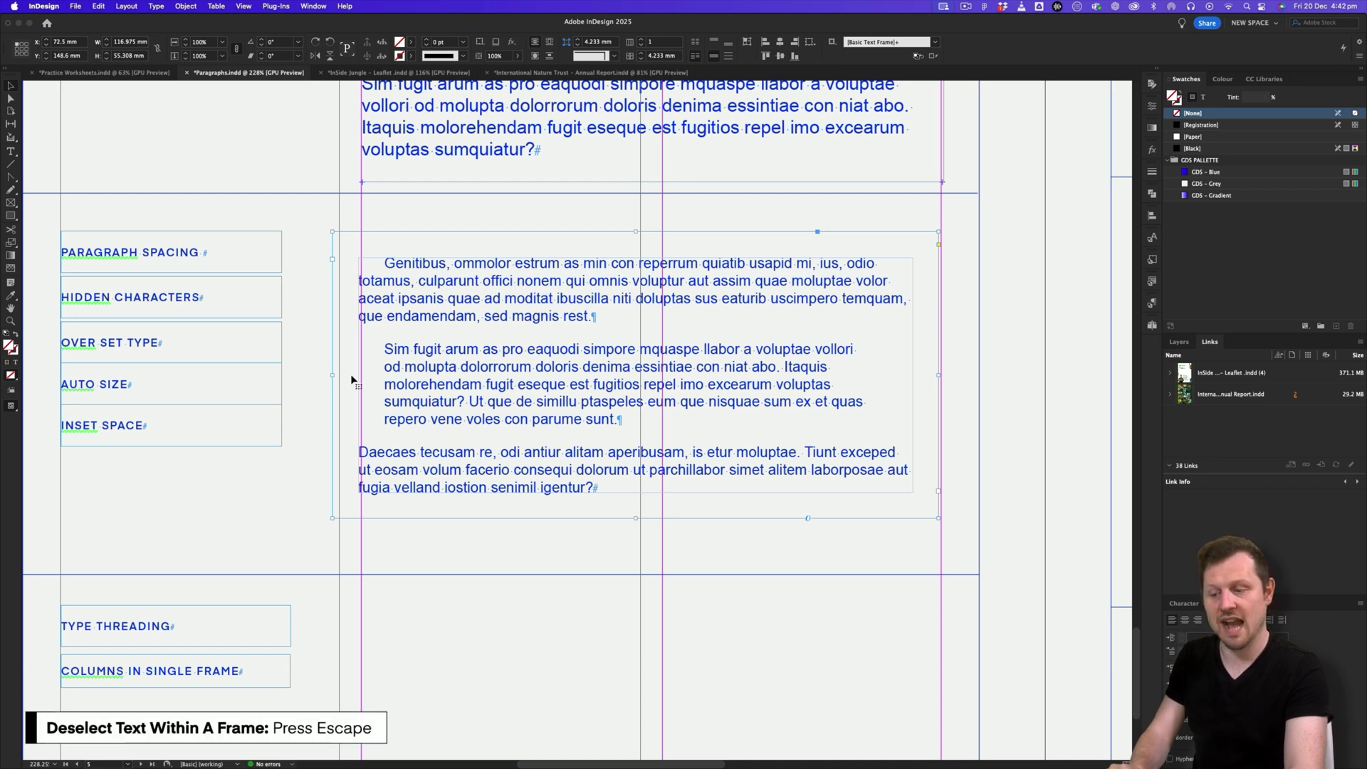
drag(333, 376, 341, 375)
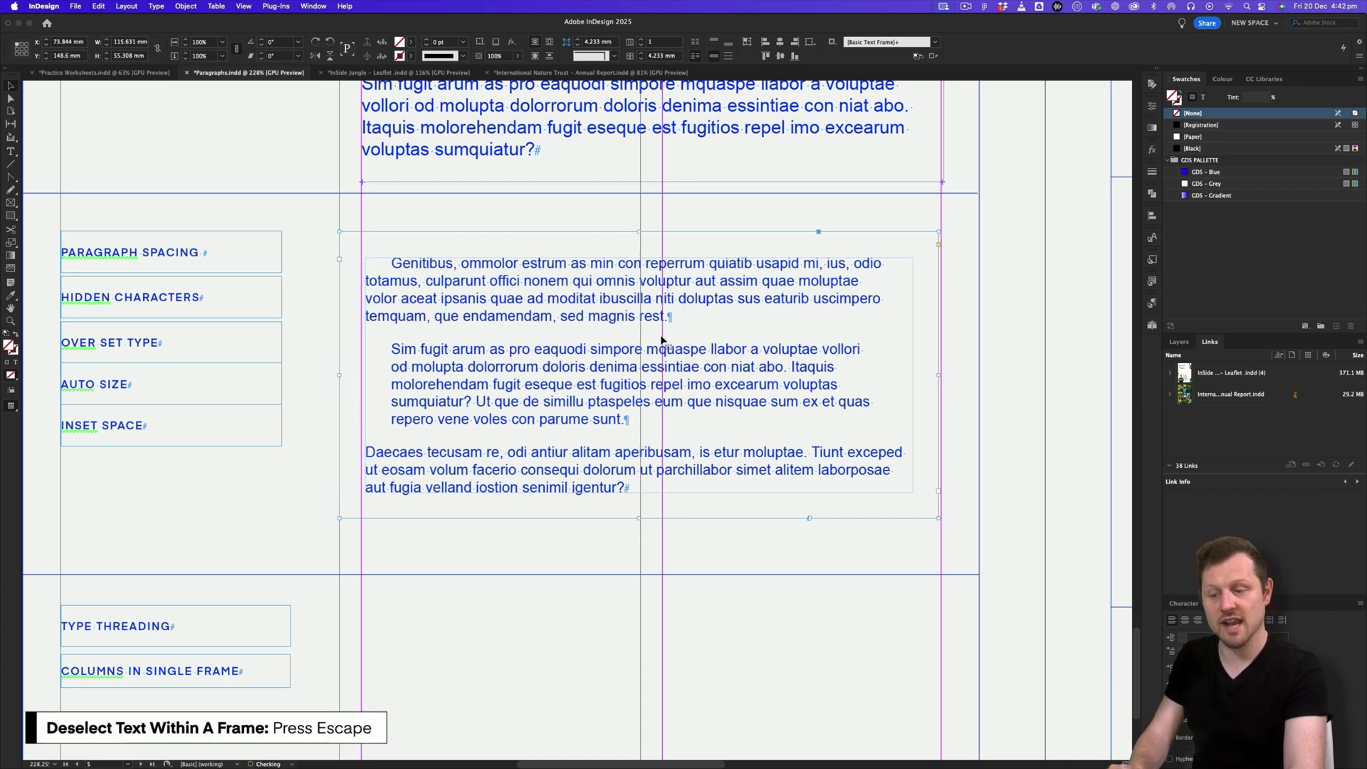
drag(678, 343, 717, 366)
Step: Set the tracking of the whole text frame to 50 and move the frame slightly up
click(1184, 603)
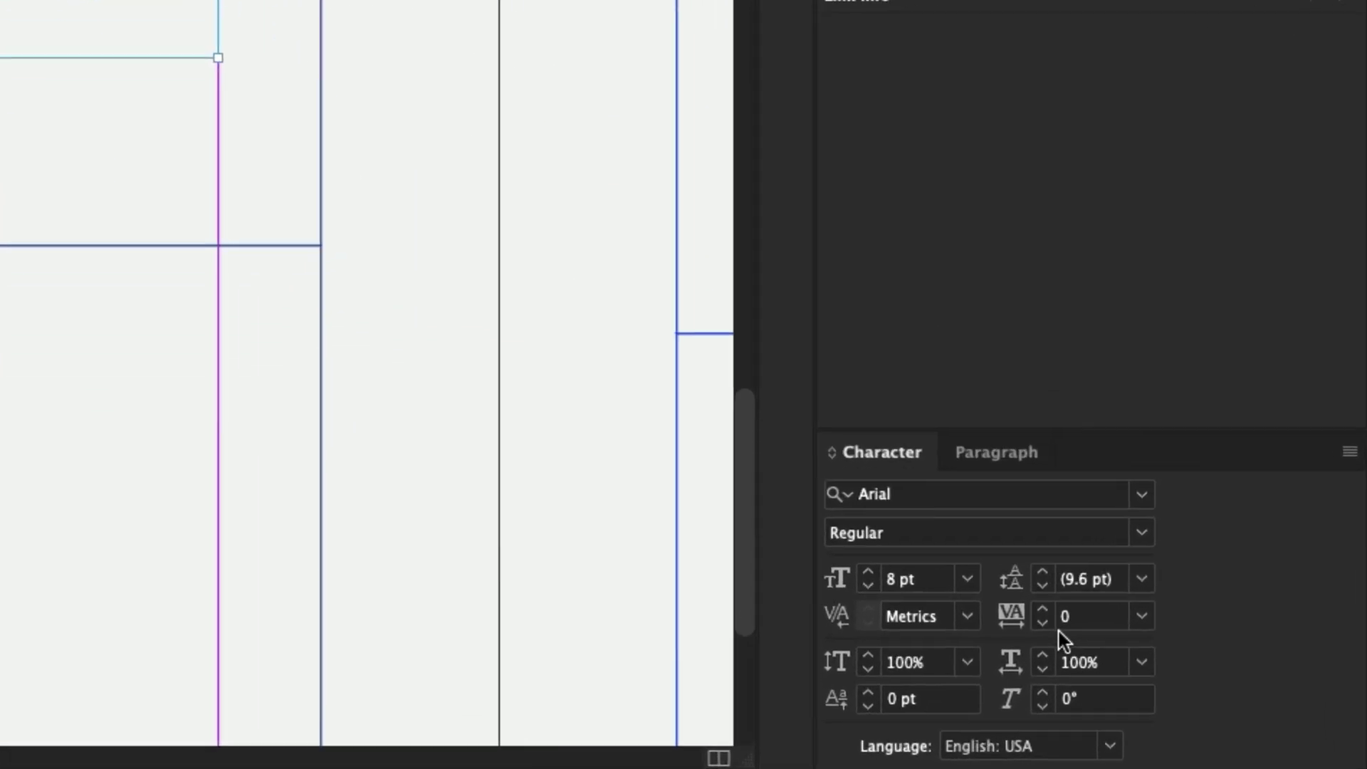
click(1247, 709)
click(1037, 606)
click(1037, 607)
click(1038, 607)
click(1038, 607)
click(1037, 607)
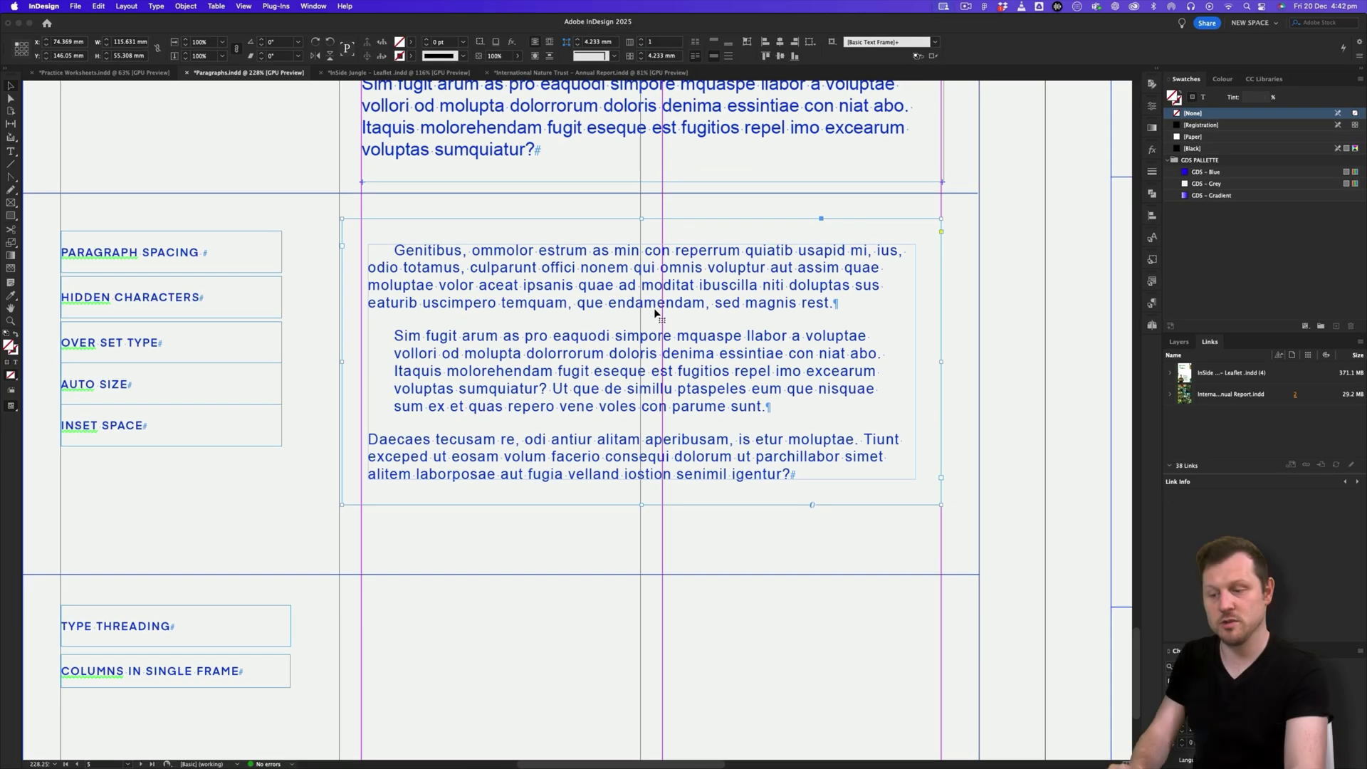
drag(653, 308, 673, 301)
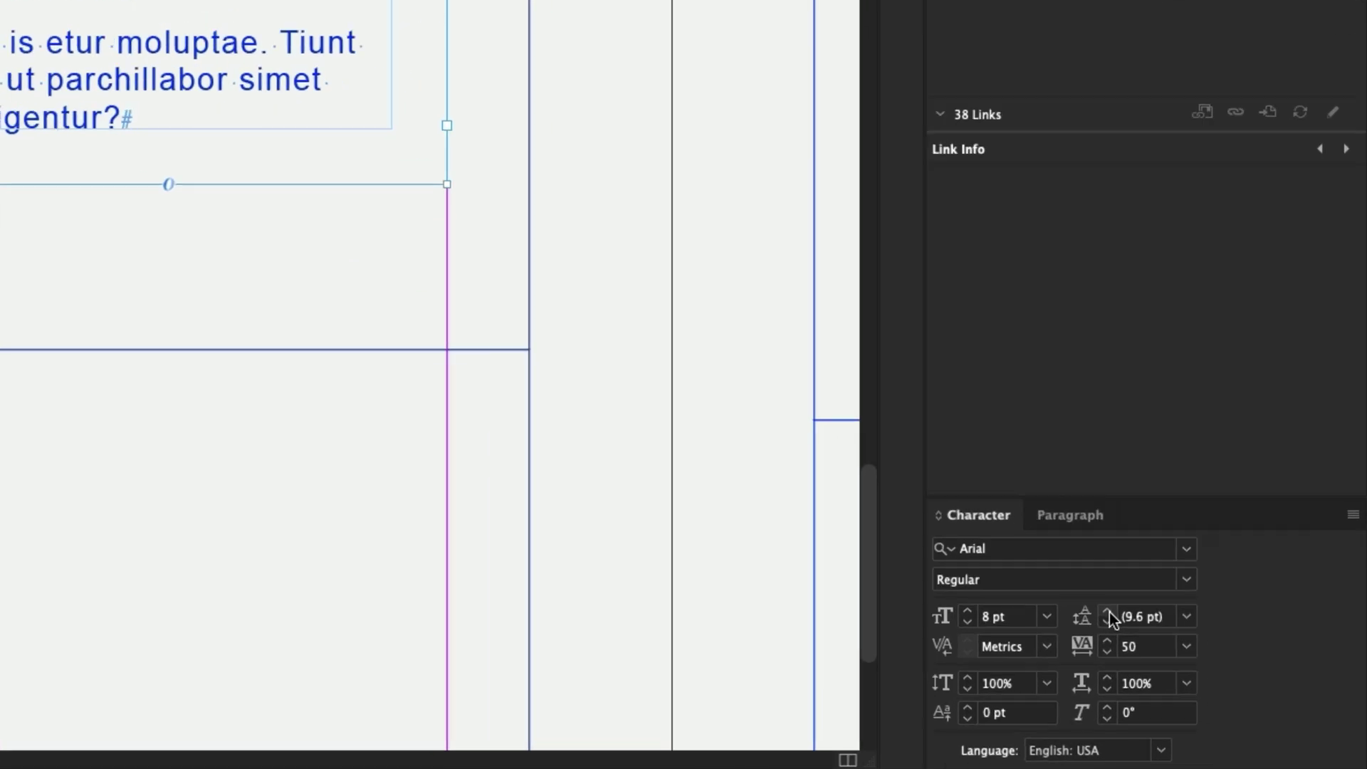
Step: Set the leading of the text frame to 15 pt
click(1247, 696)
click(1039, 570)
click(1039, 571)
click(1039, 570)
click(1039, 571)
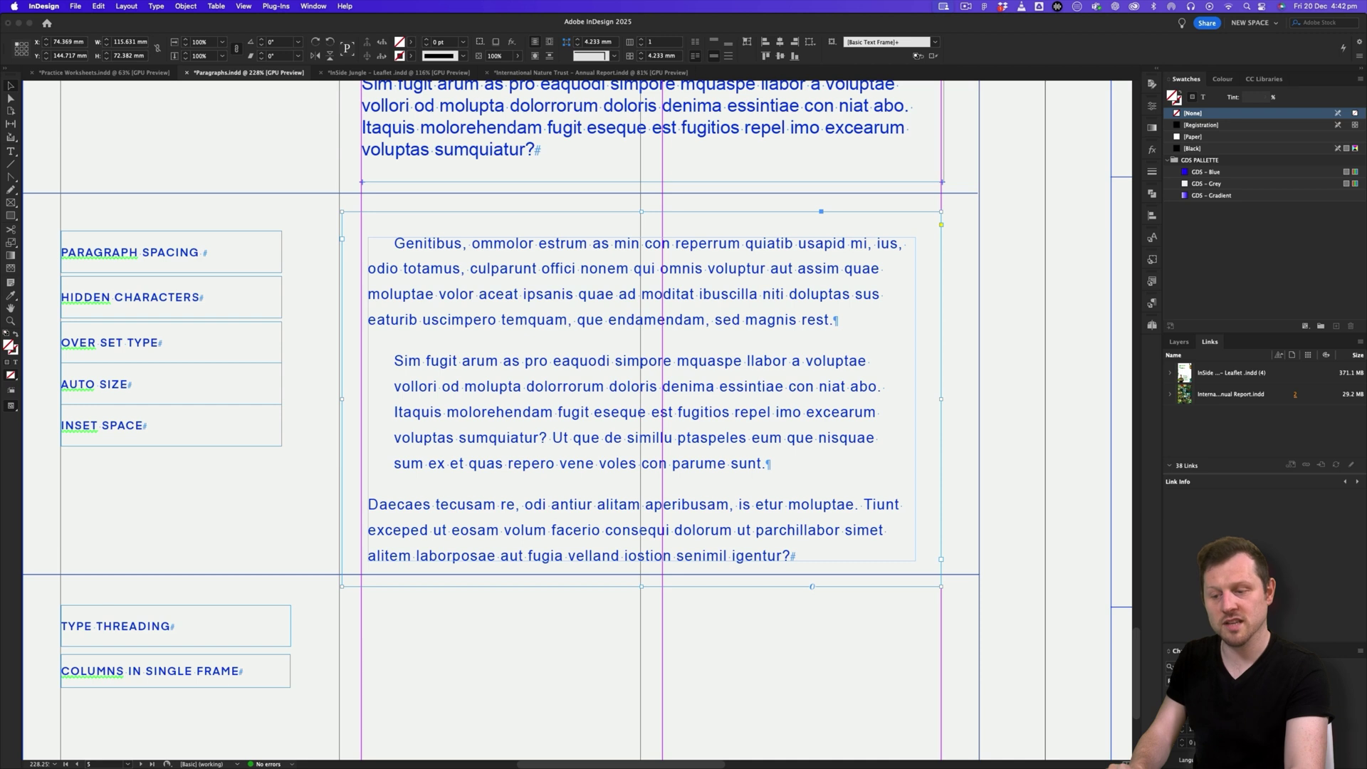
Step: Set the frame's leading to Auto and move the frame down to the middle of its section
click(1247, 696)
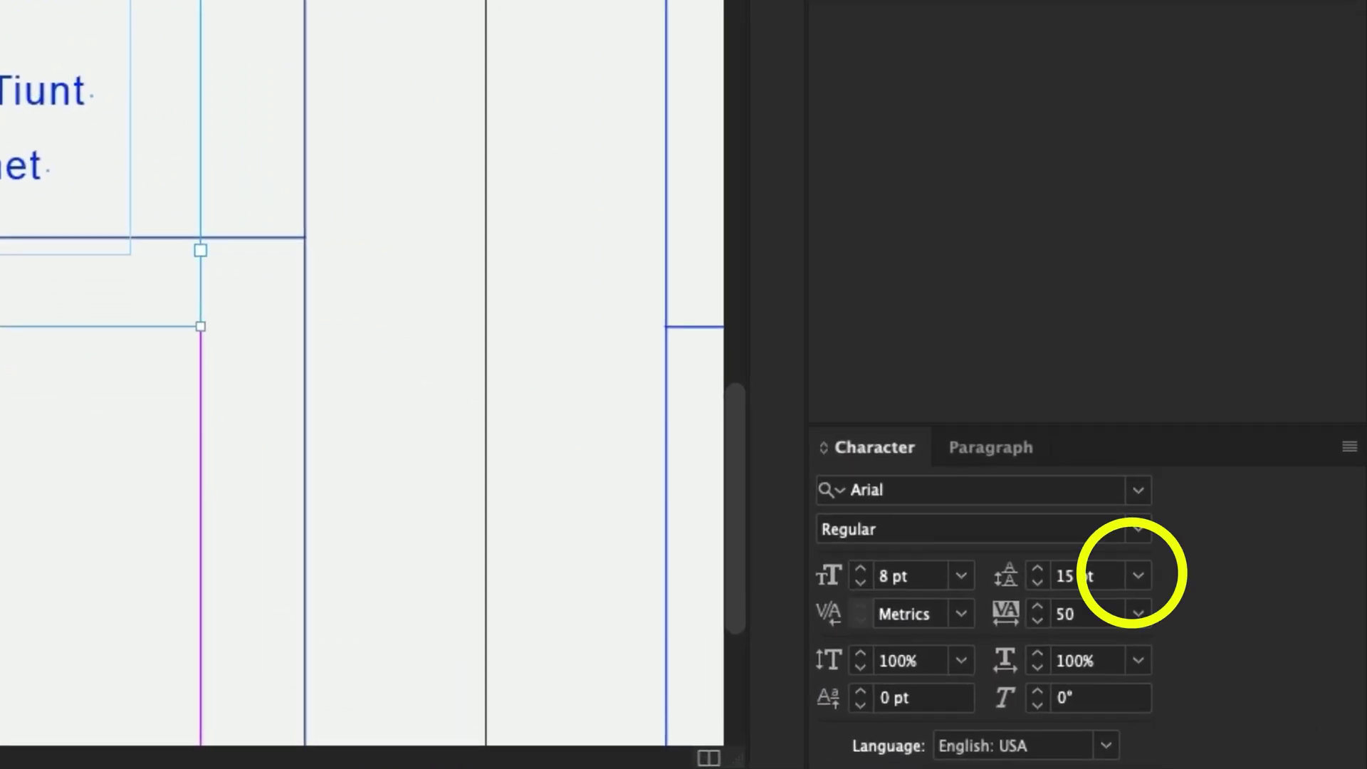
click(1139, 575)
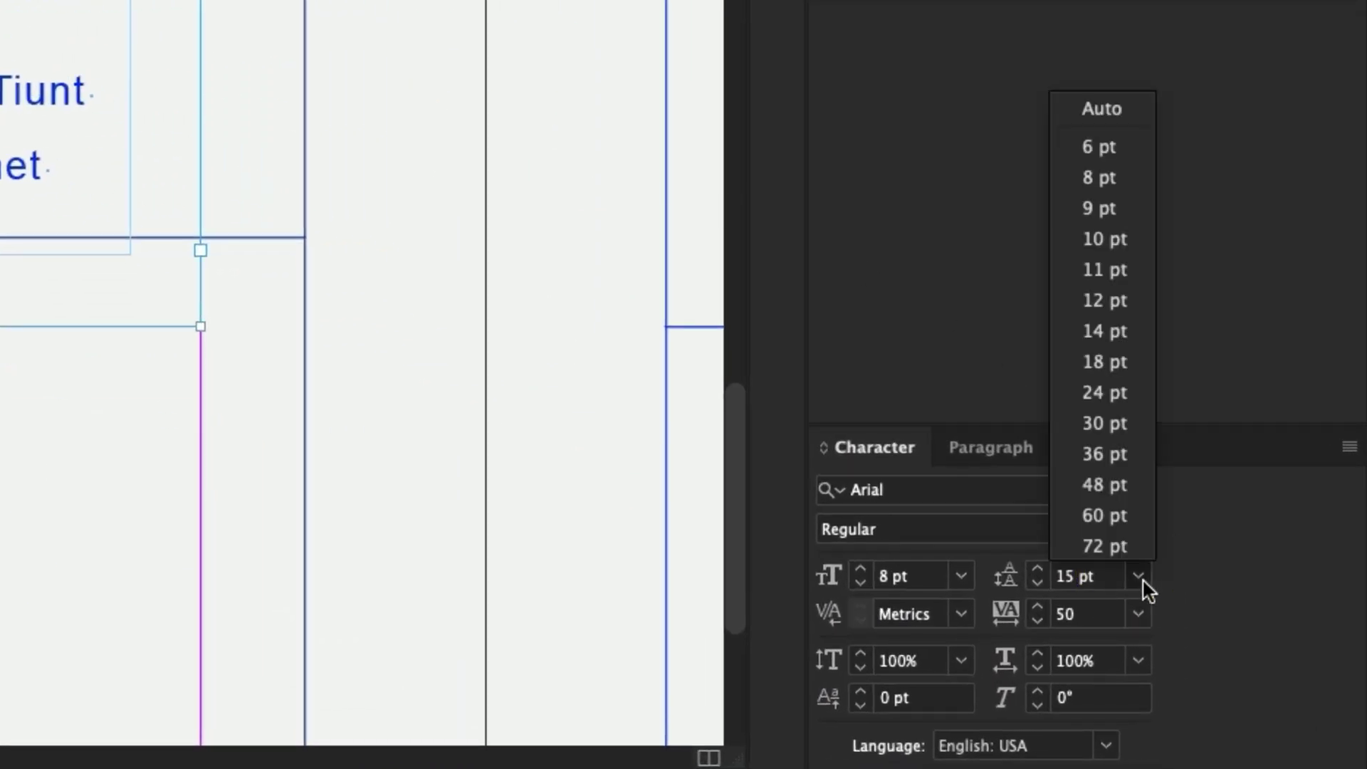
click(1098, 106)
drag(684, 351, 757, 374)
click(999, 285)
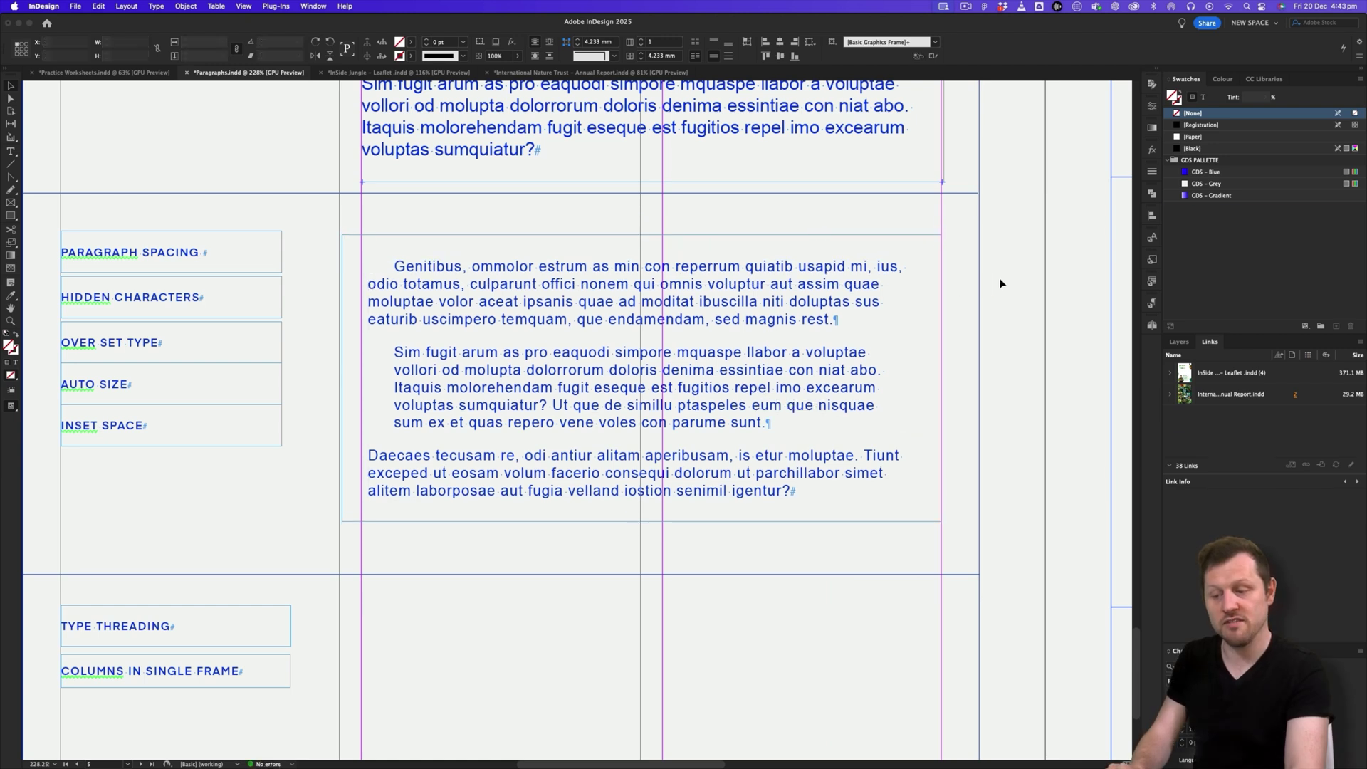
Step: Preview the page without guides and frame edges, and review the formatted paragraphs in the Hands On section
key(w)
scroll(481, 282, up, 1)
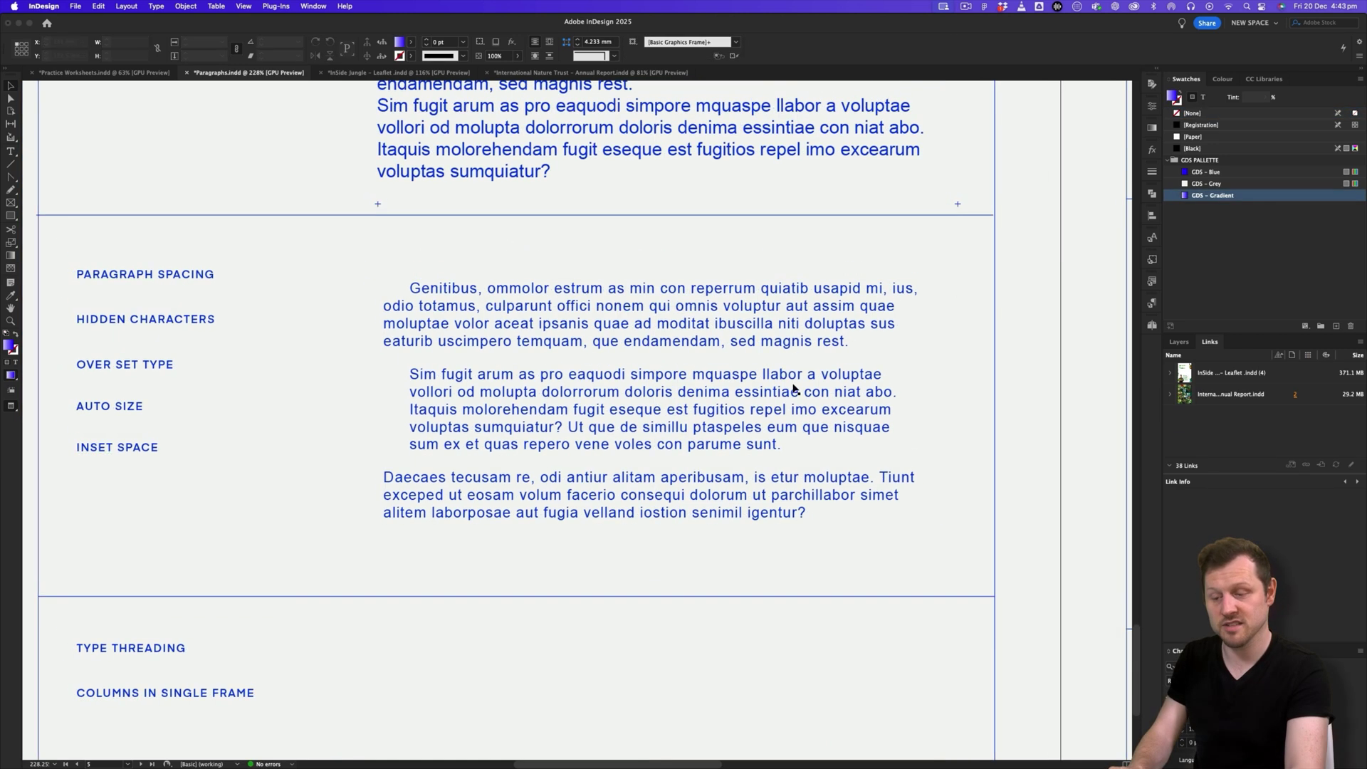
scroll(740, 301, down, 5)
scroll(783, 320, up, 2)
scroll(793, 328, up, 1)
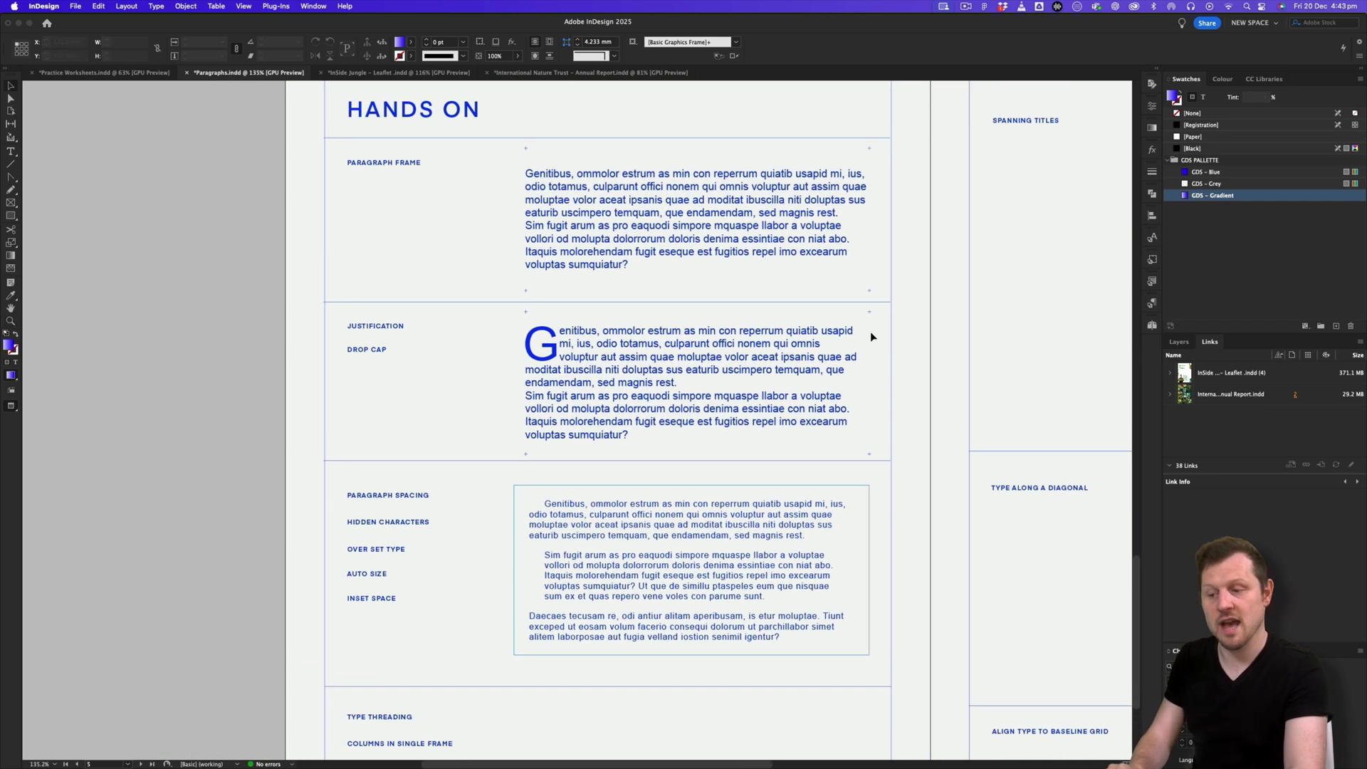
scroll(802, 450, up, 1)
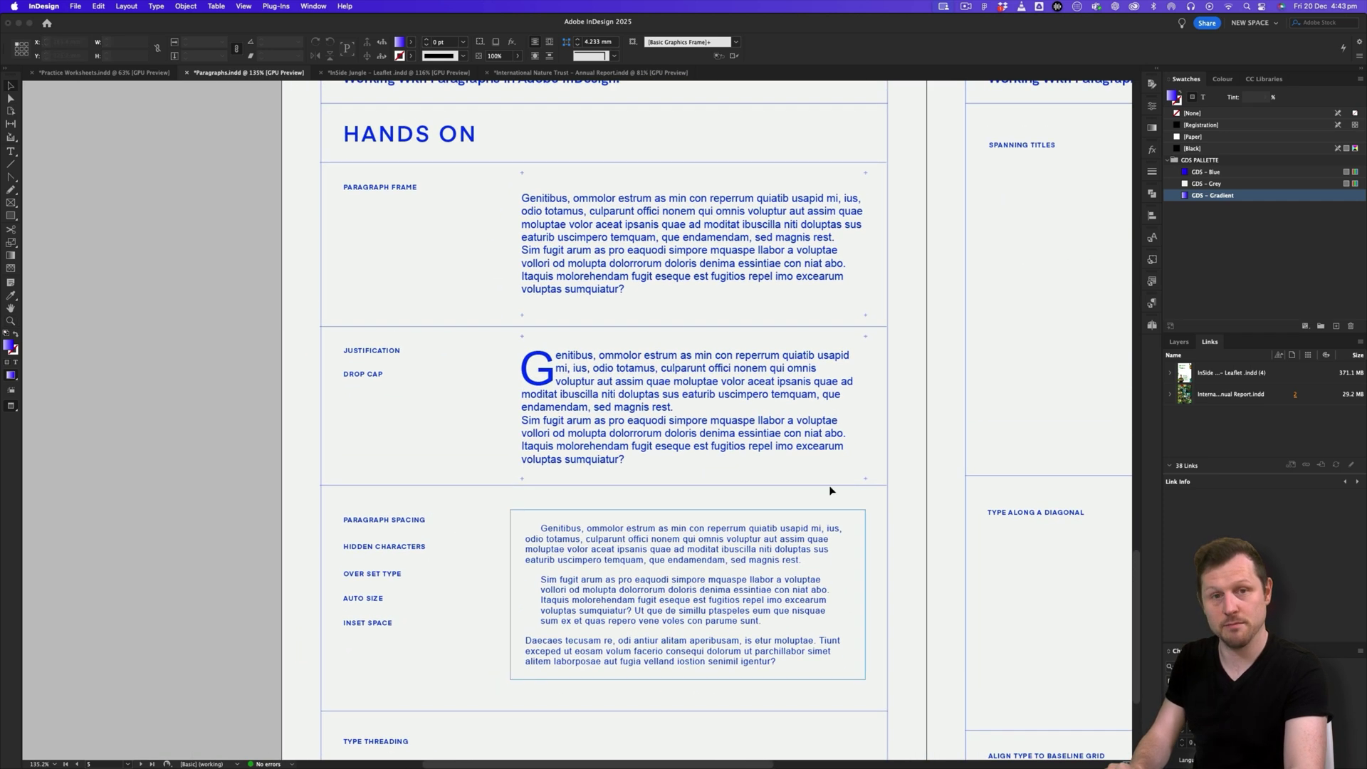
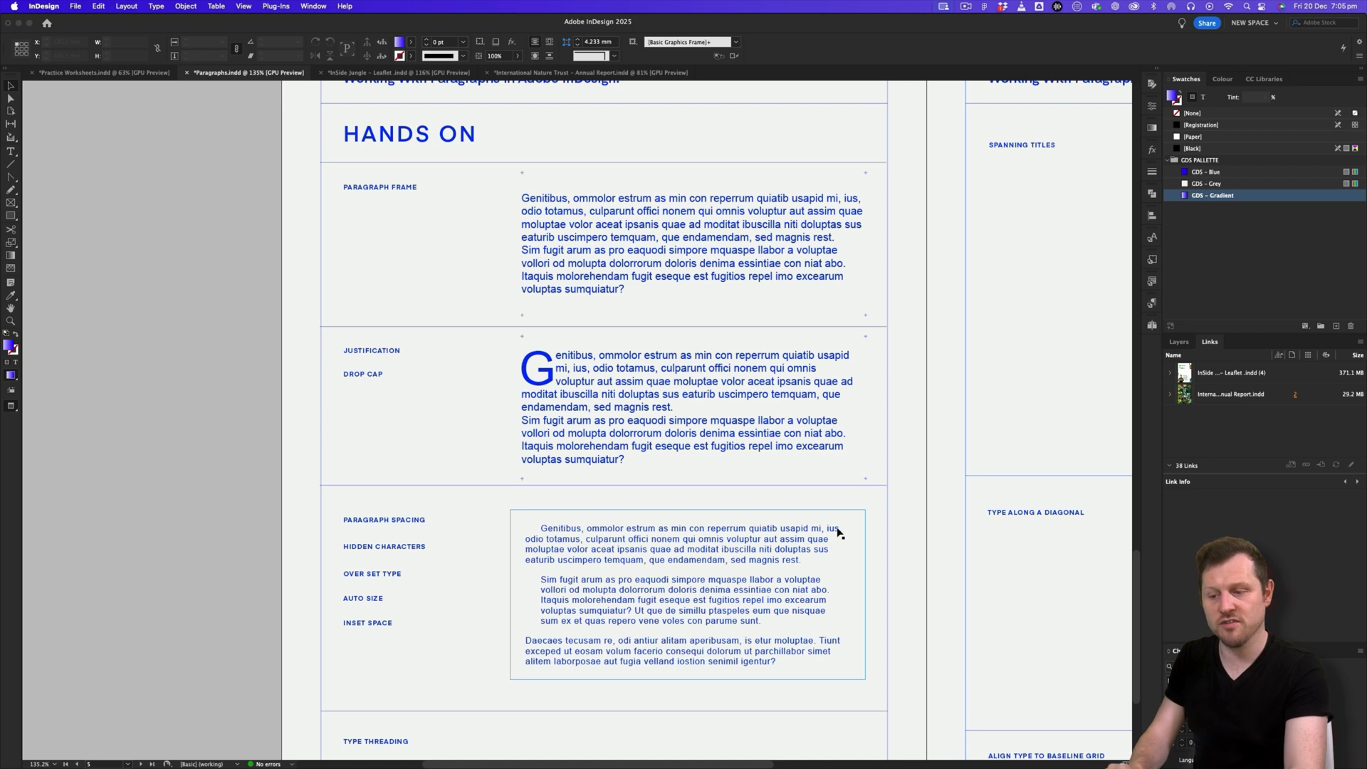
Step: Return to normal screen mode and examine the text thread linking the two frames in the Type Threading example
scroll(839, 533, up, 12)
key(z)
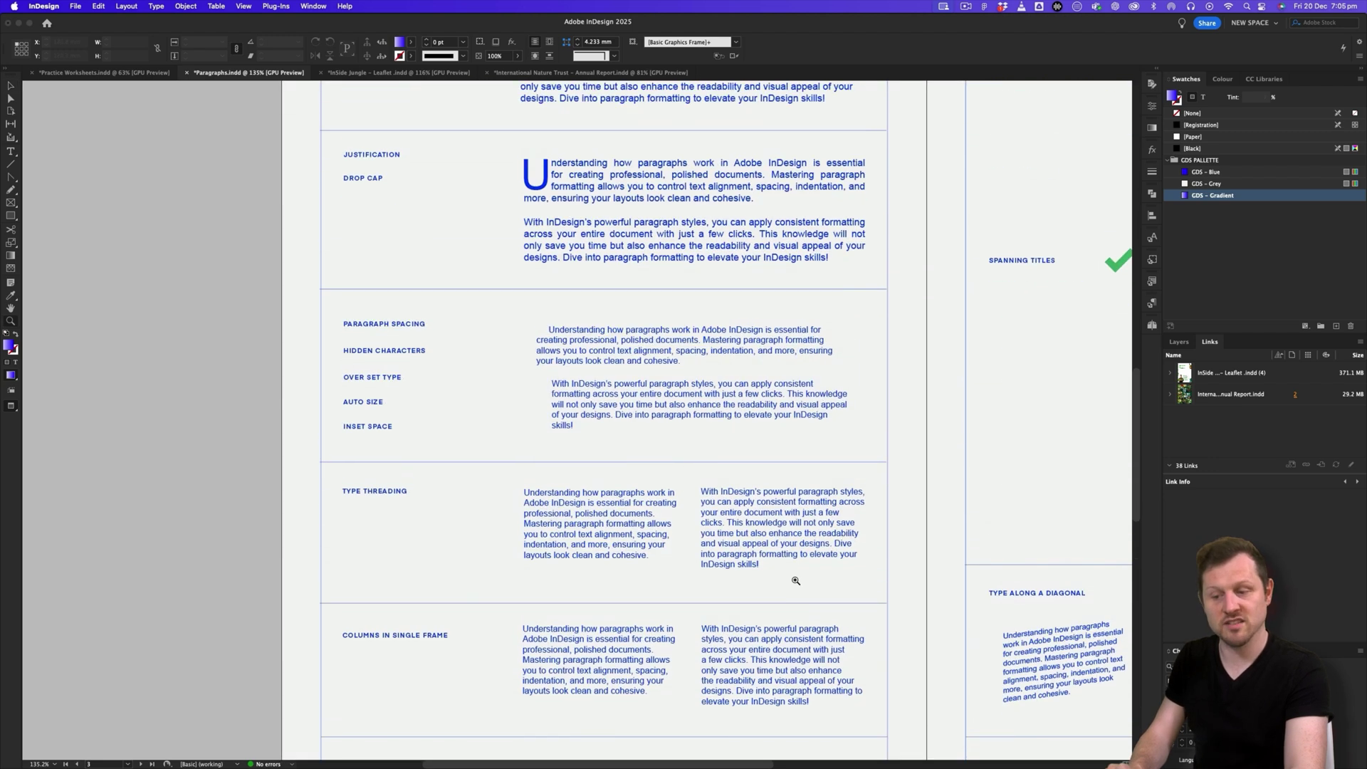
click(730, 602)
click(594, 477)
drag(586, 420, 726, 630)
key(w)
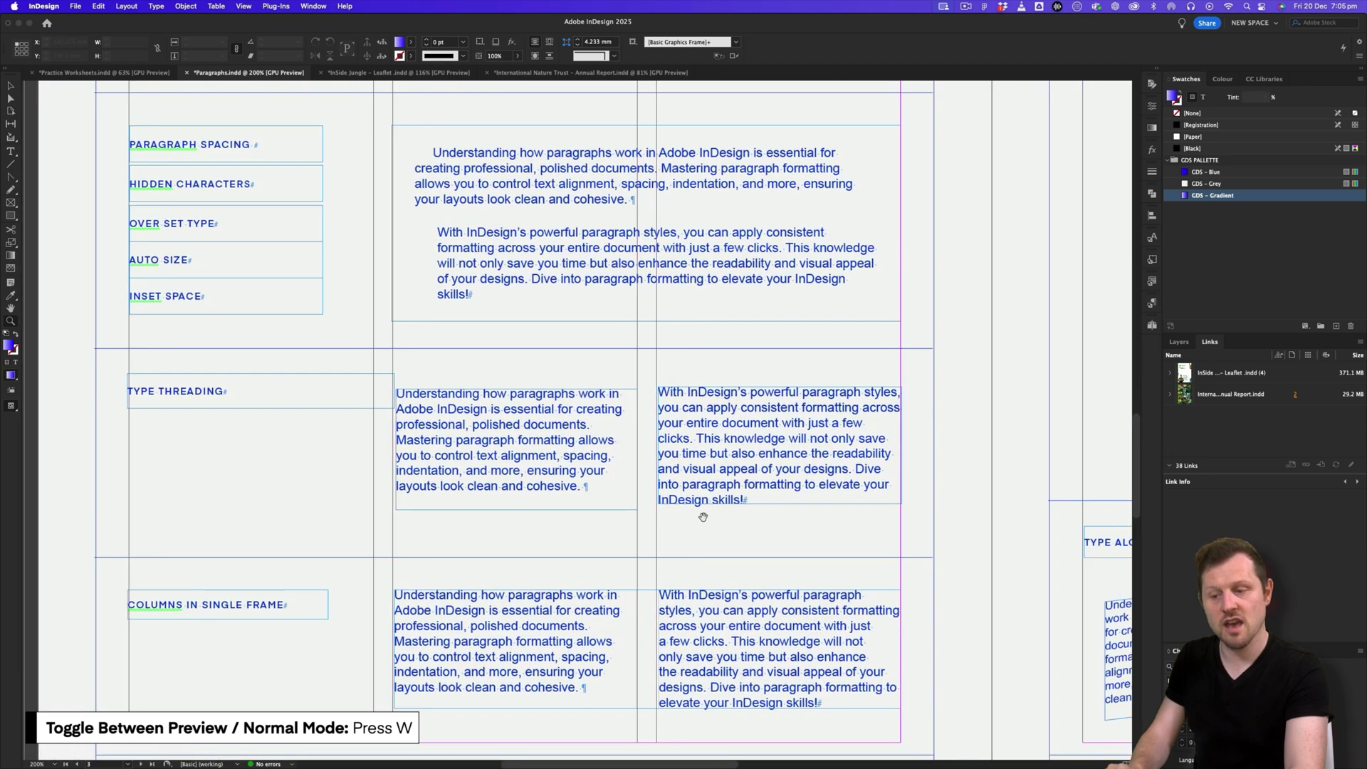
key(v)
click(591, 419)
scroll(652, 443, up, 5)
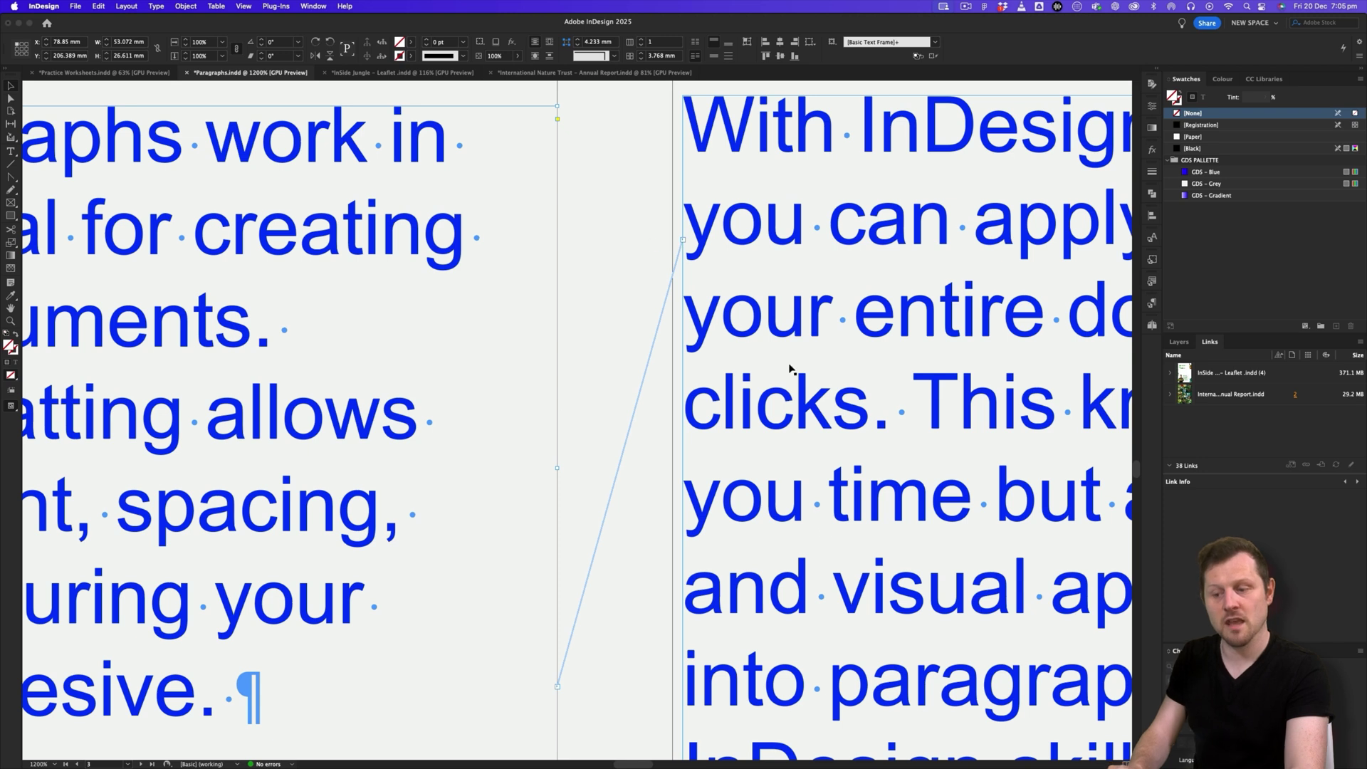
scroll(736, 326, down, 5)
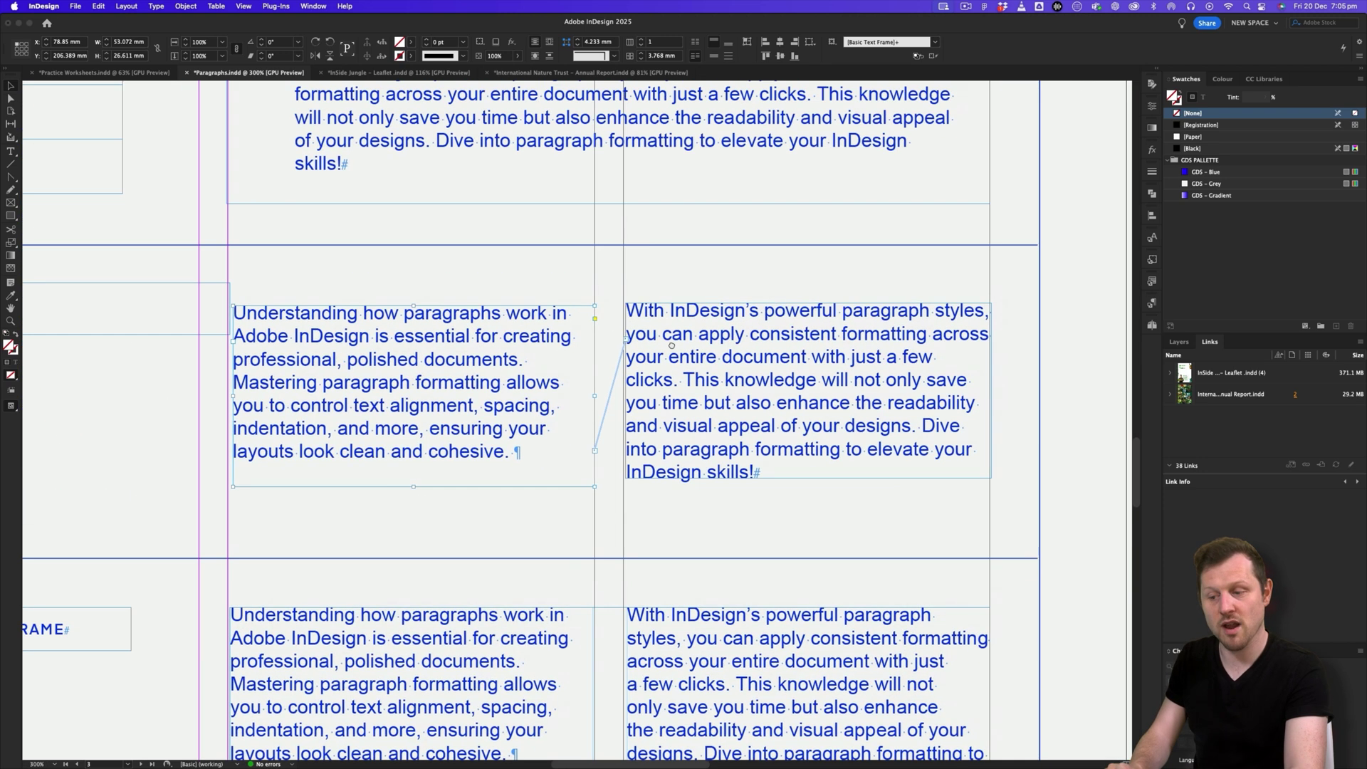
Step: Shift the second threaded text frame slightly left and hide the text threads
mouse_move(813, 393)
mouse_down()
mouse_move(884, 449)
mouse_move(920, 366)
mouse_move(914, 449)
mouse_move(862, 463)
mouse_move(872, 379)
mouse_move(804, 396)
mouse_up()
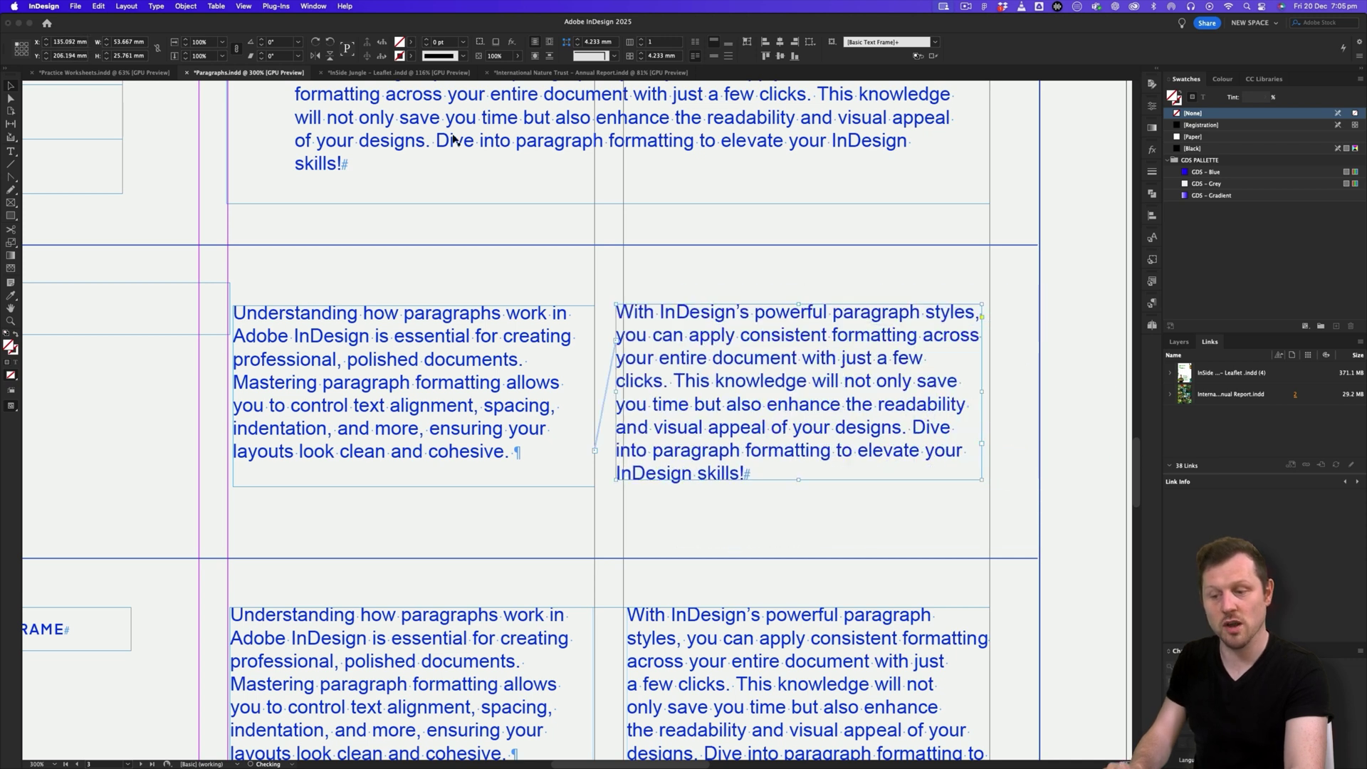
click(243, 5)
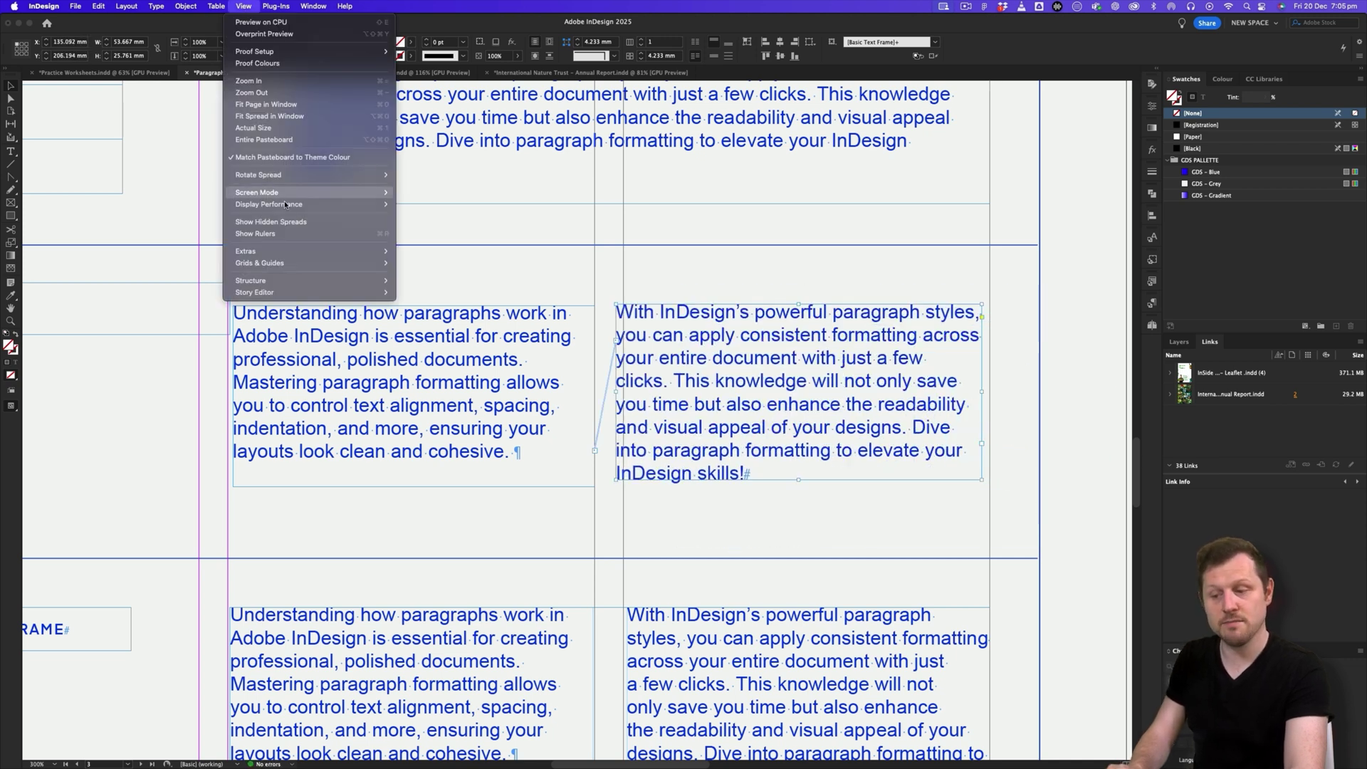
mouse_move(290, 250)
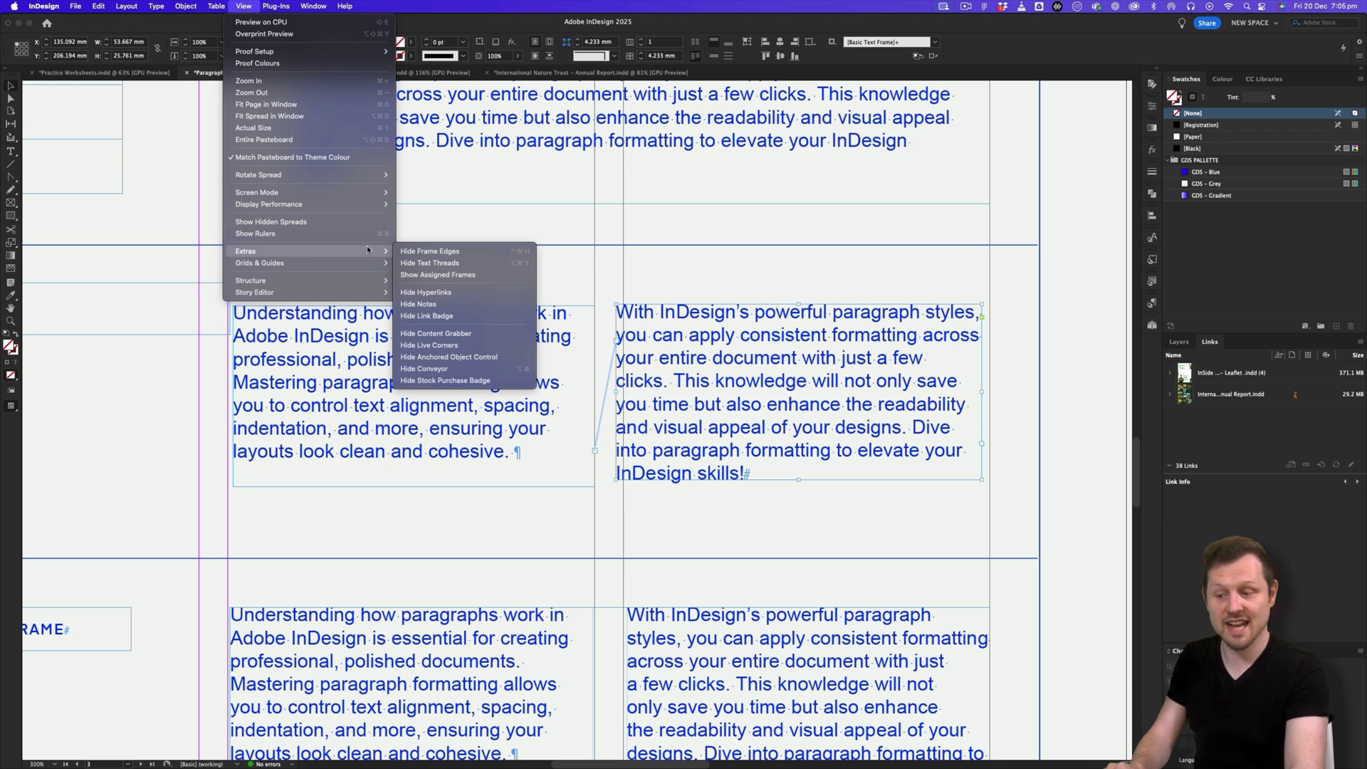
click(430, 263)
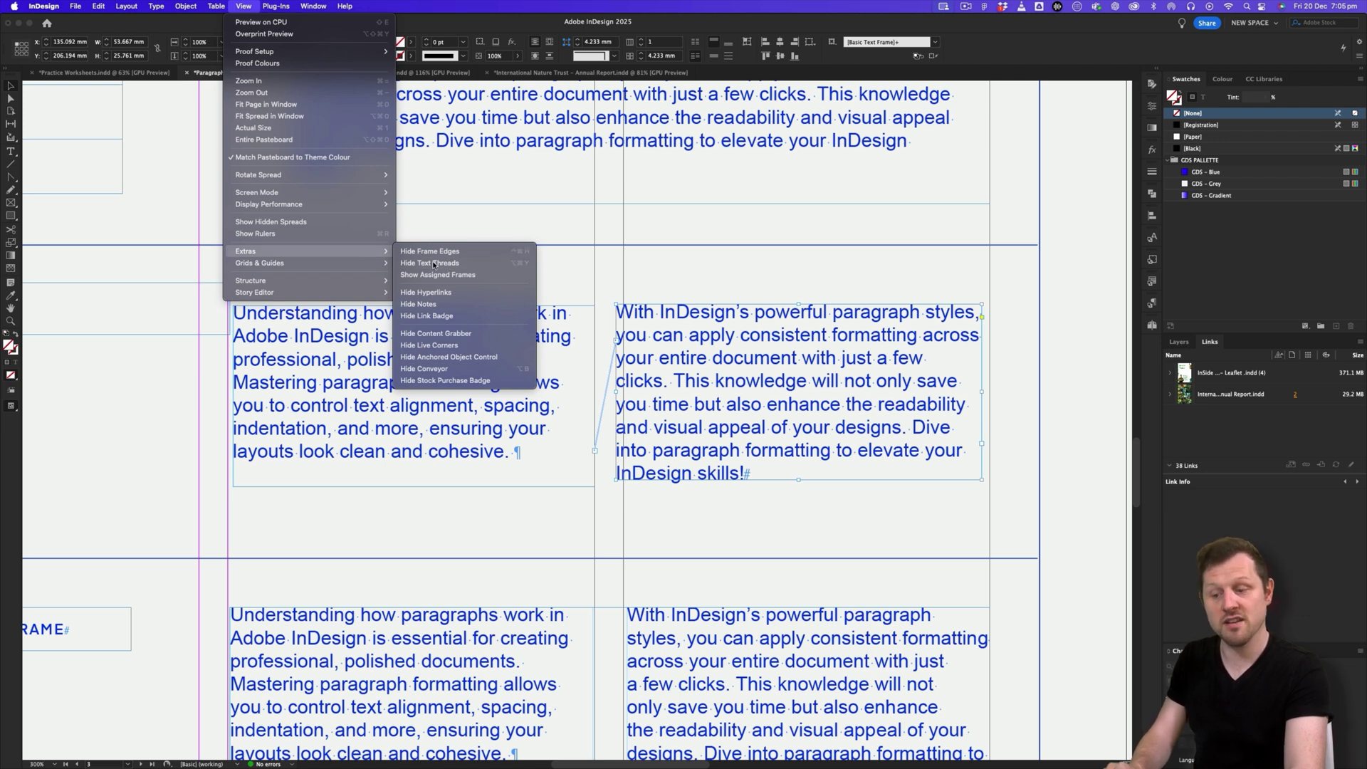
Step: Show the text threads and align the second threaded frame with the right-hand column guides
click(243, 5)
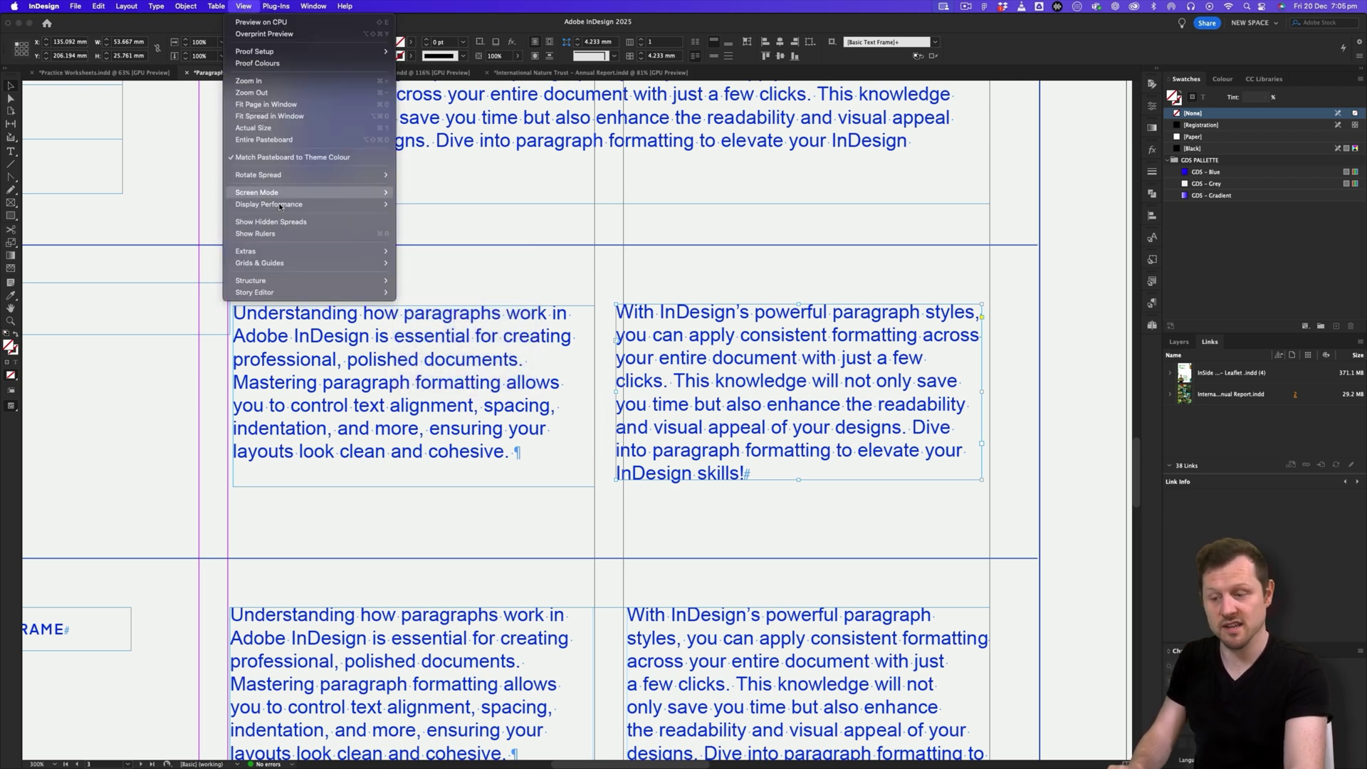
mouse_move(298, 255)
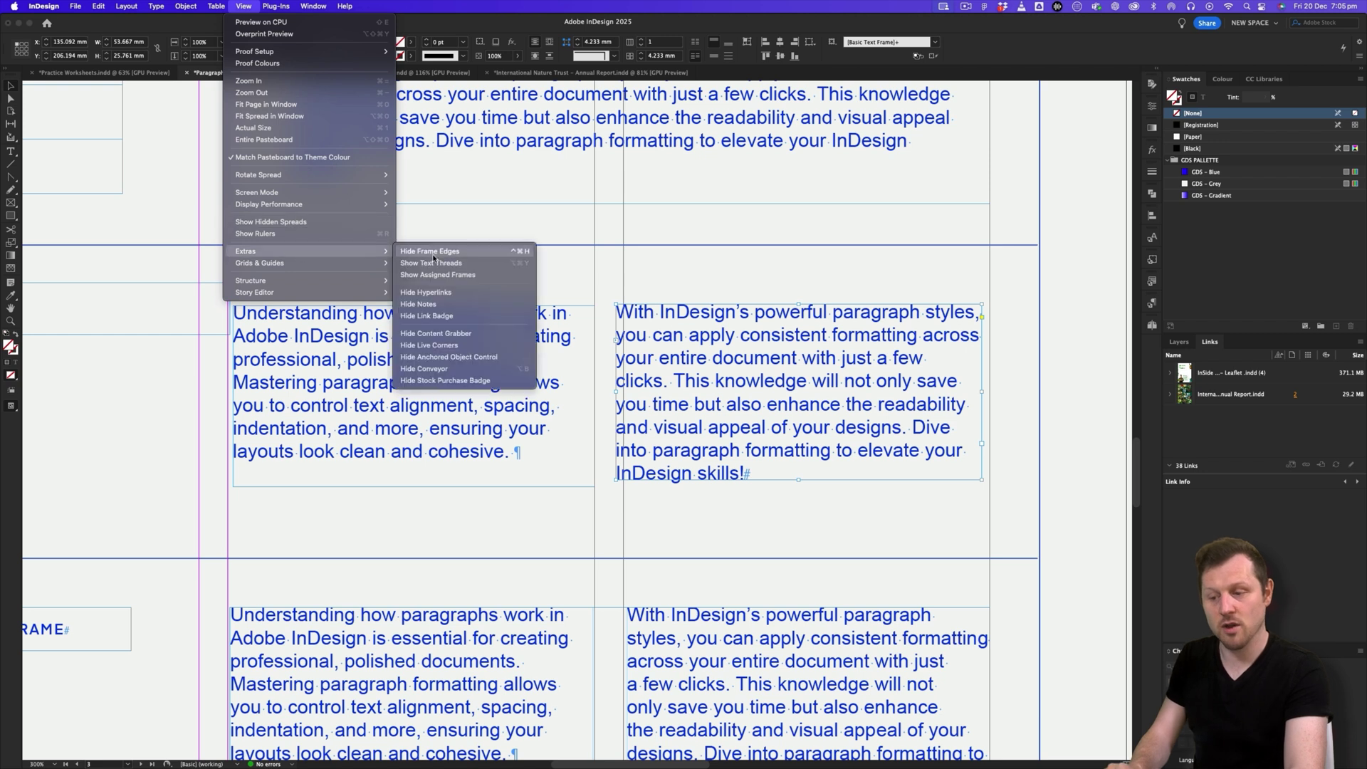
click(430, 262)
drag(860, 445, 684, 385)
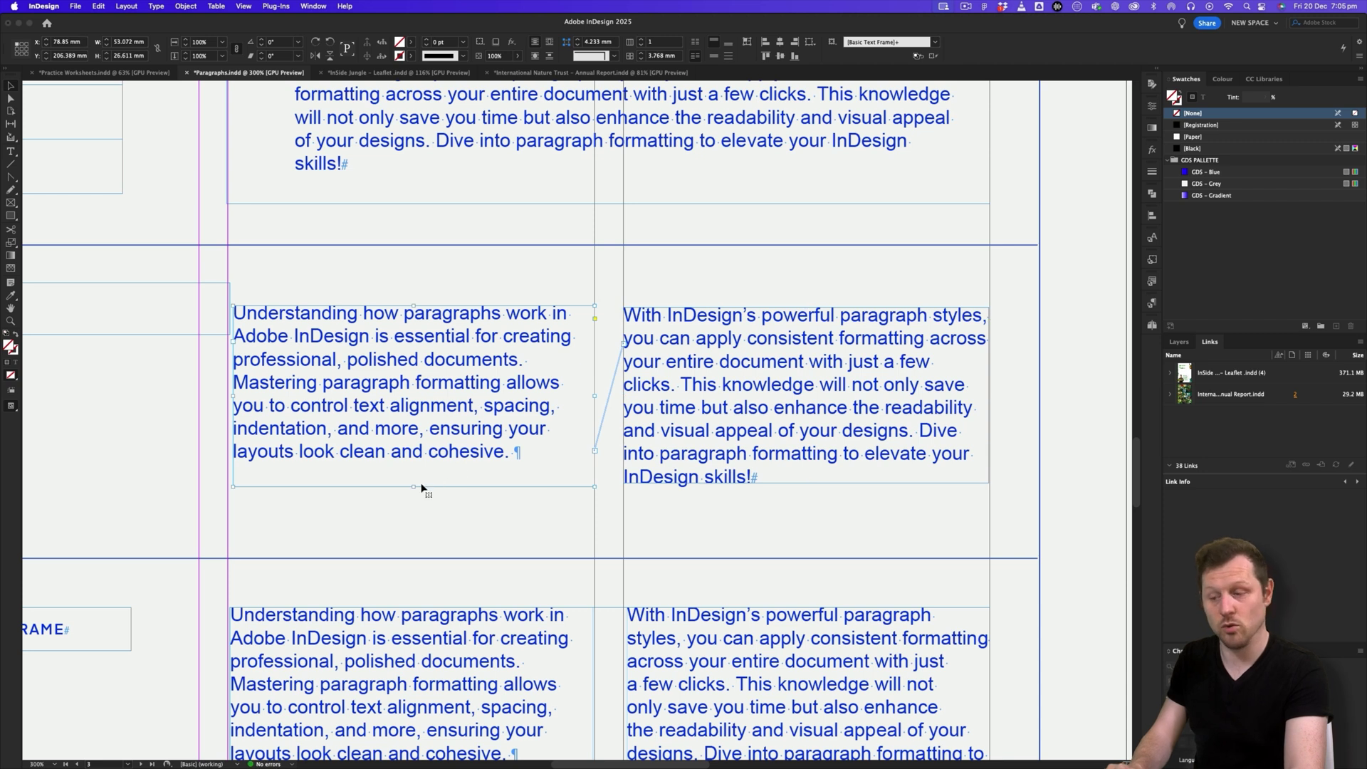
Step: Shorten the first threaded text frame to about 12.4 mm high to push its overflow into the second frame
drag(412, 484, 415, 354)
key(super+z)
click(795, 463)
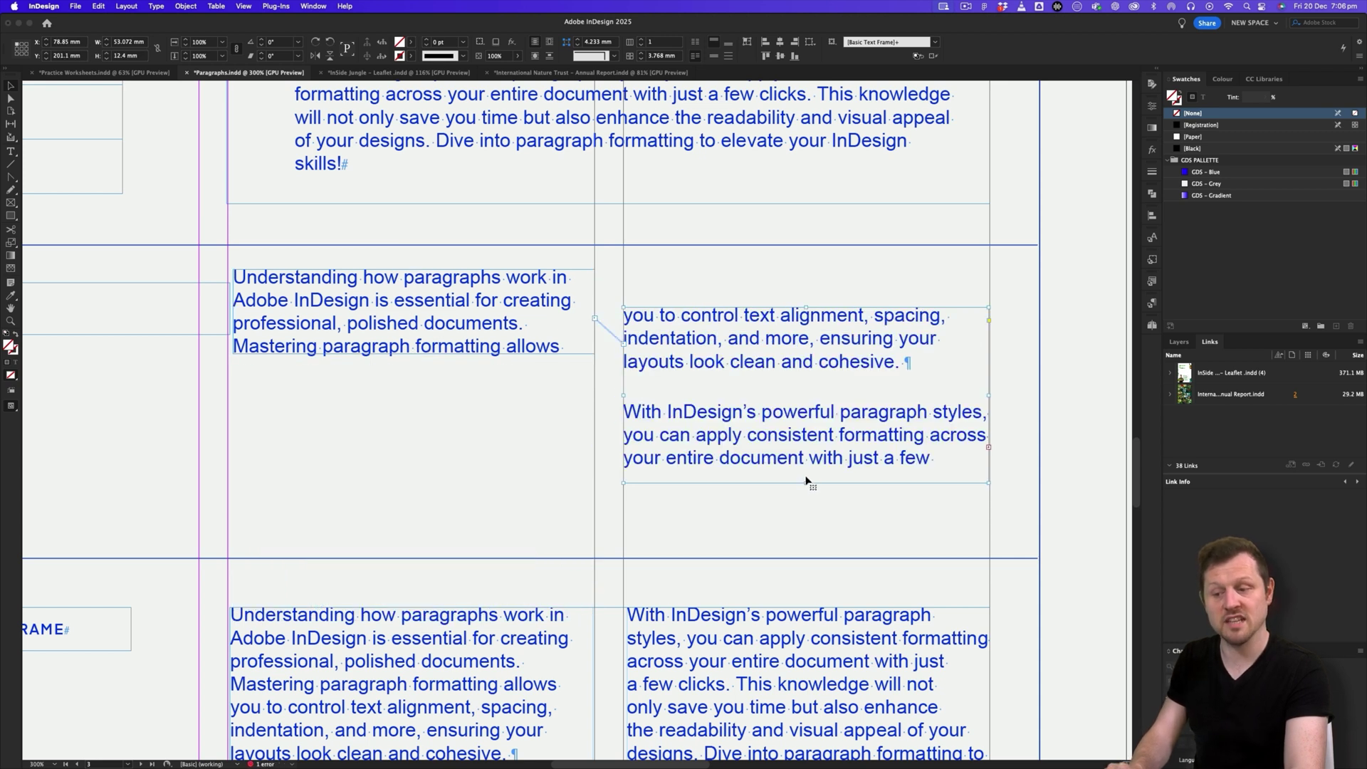
Step: Lengthen both Type Threading example frames so each holds one full paragraph, the second about 34.3 mm high, and reposition them side by side
drag(807, 484, 809, 541)
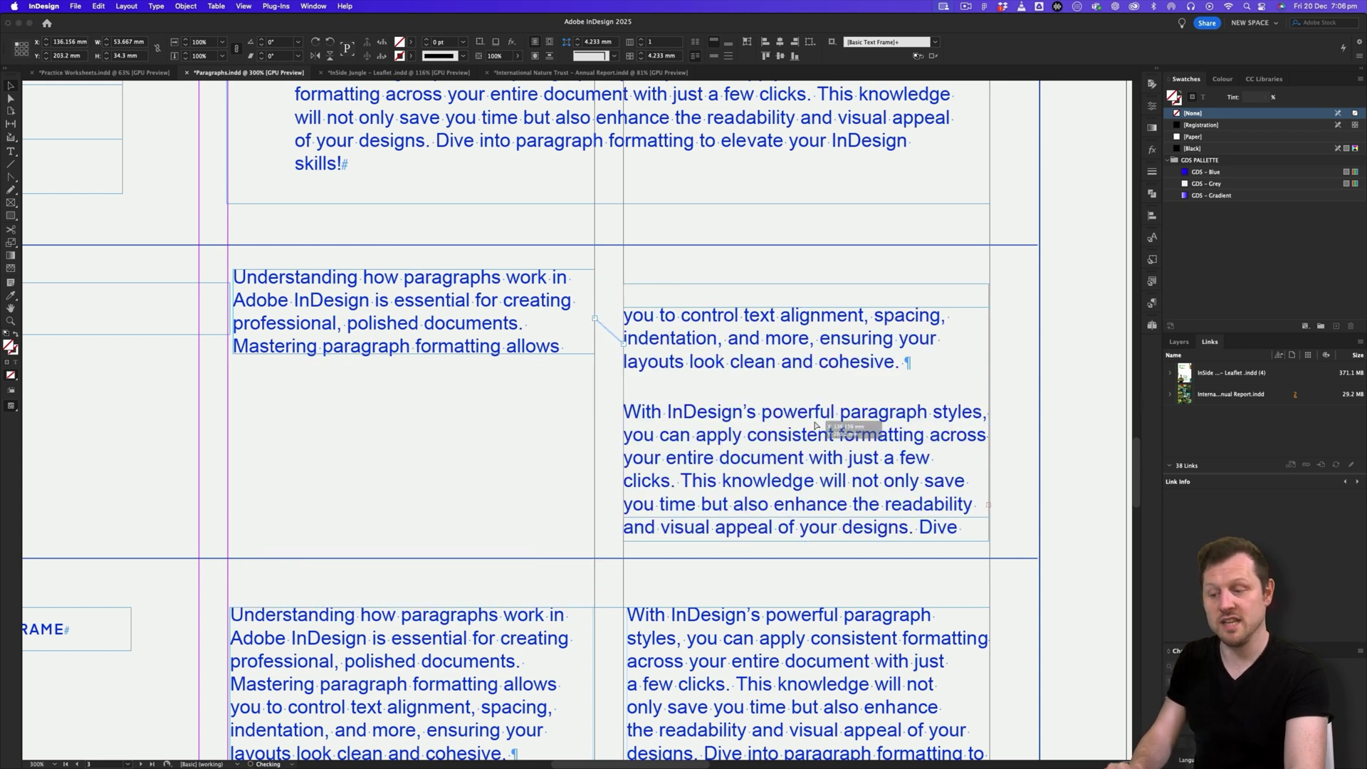
key(shift+Up)
drag(415, 356, 413, 452)
drag(436, 352, 436, 410)
drag(742, 353, 704, 347)
key(super+shift+a)
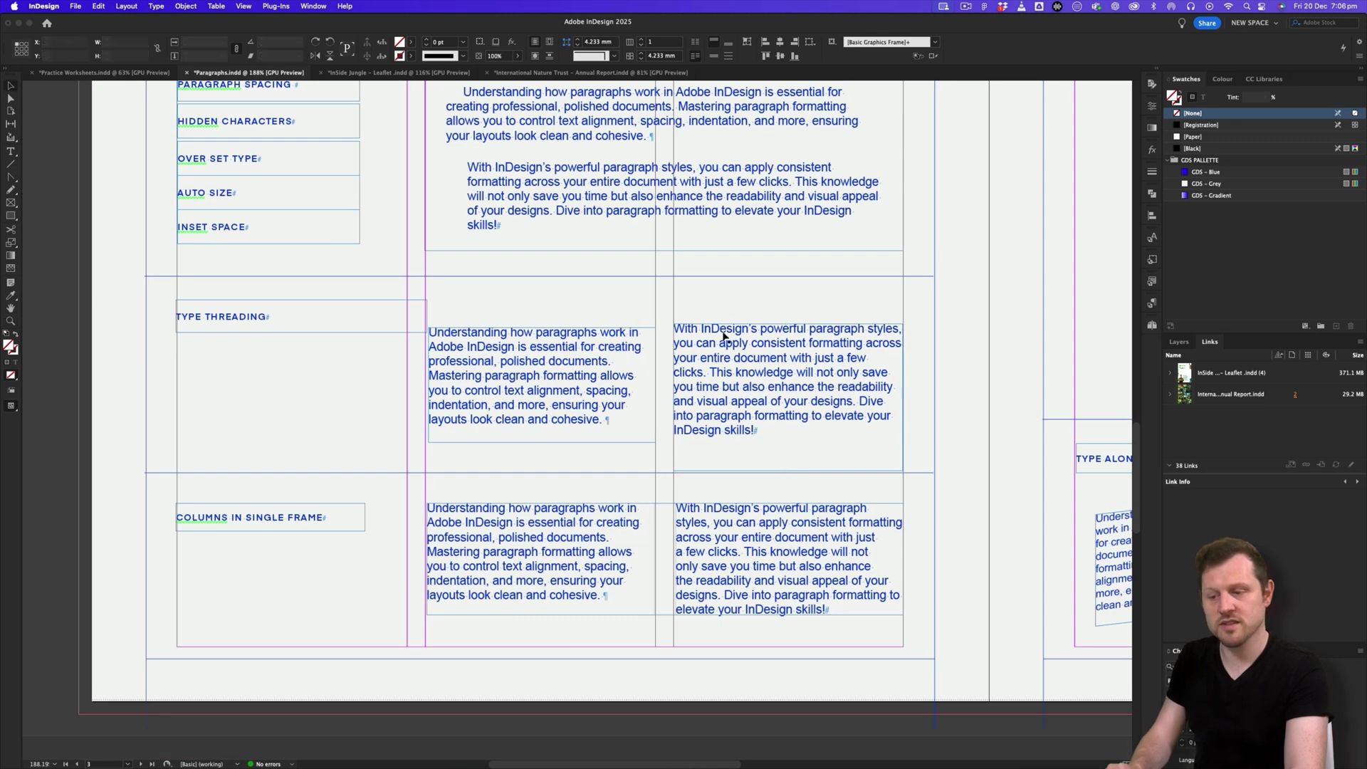
Step: Duplicate the two-paragraph placeholder frame into the practice page's Type Threading area at Y 225.425 mm and align its text to the top
scroll(733, 376, down, 15)
scroll(710, 322, down, 5)
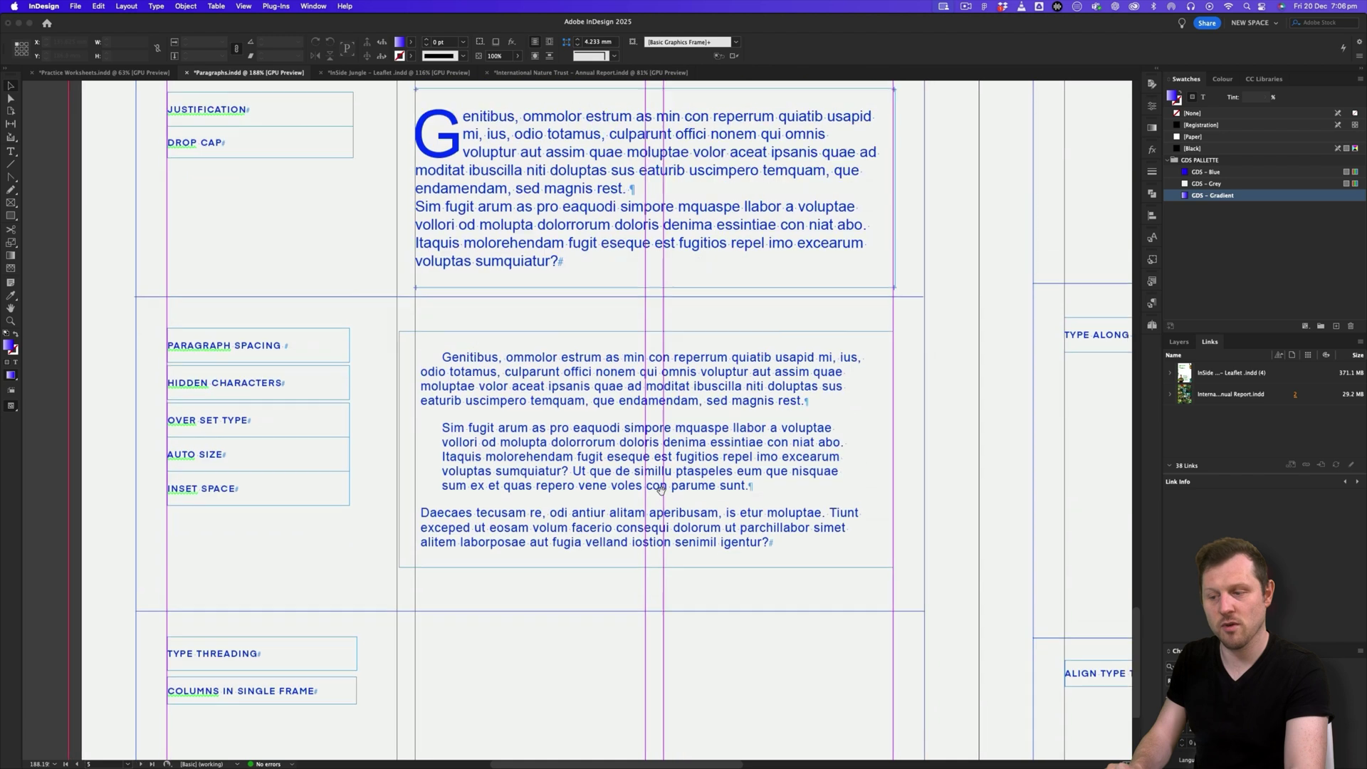
drag(688, 243, 686, 647)
scroll(685, 647, up, 5)
scroll(723, 611, down, 5)
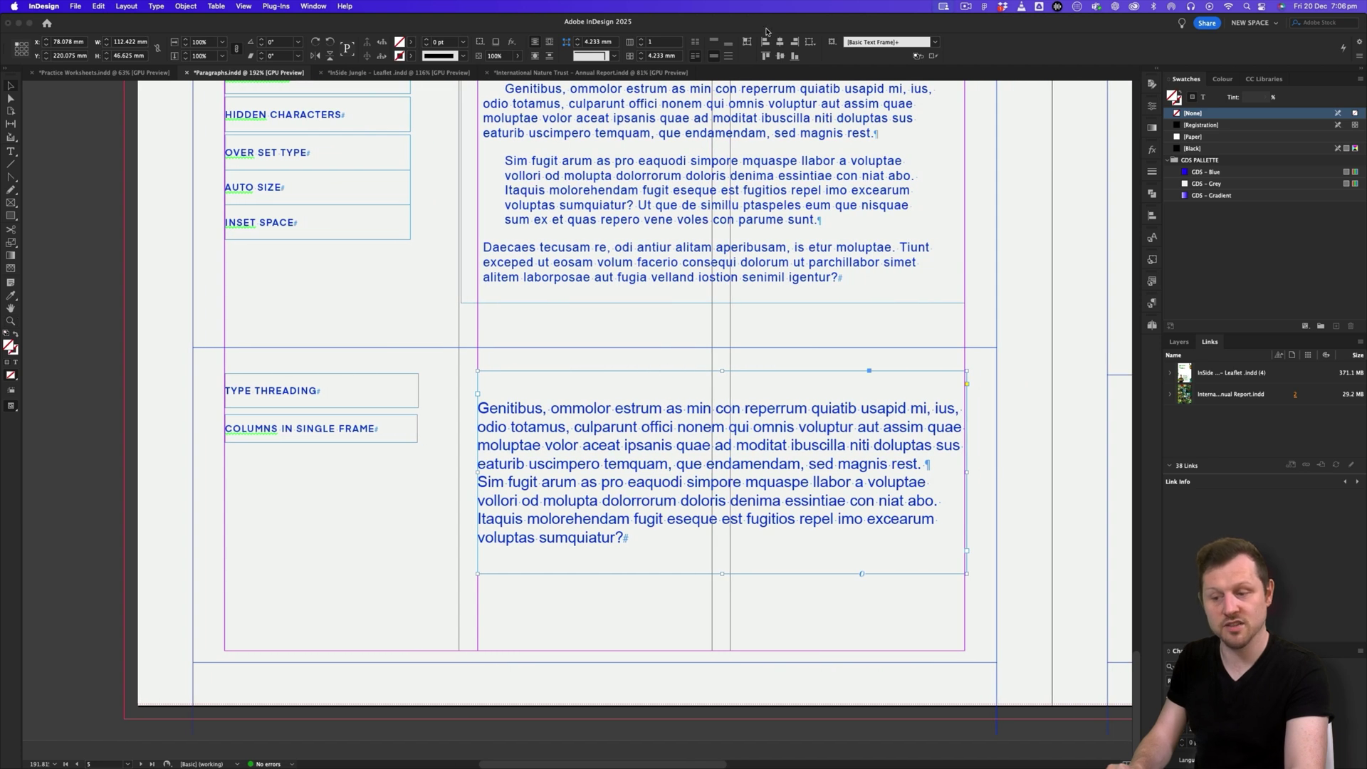
click(715, 43)
drag(681, 425, 682, 447)
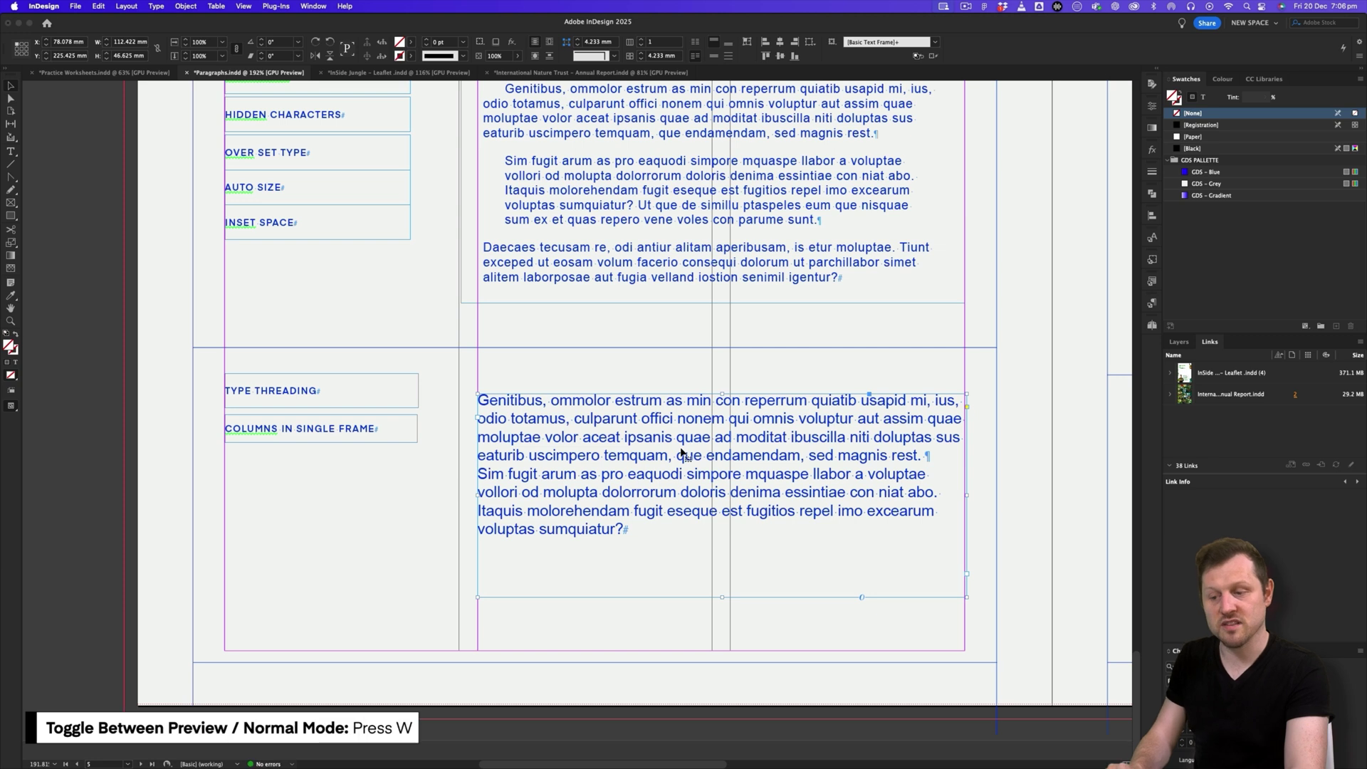
Step: Narrow the duplicated text frame to the width of the first text column, about 53.8 mm
key(w)
key(w)
drag(681, 452, 769, 451)
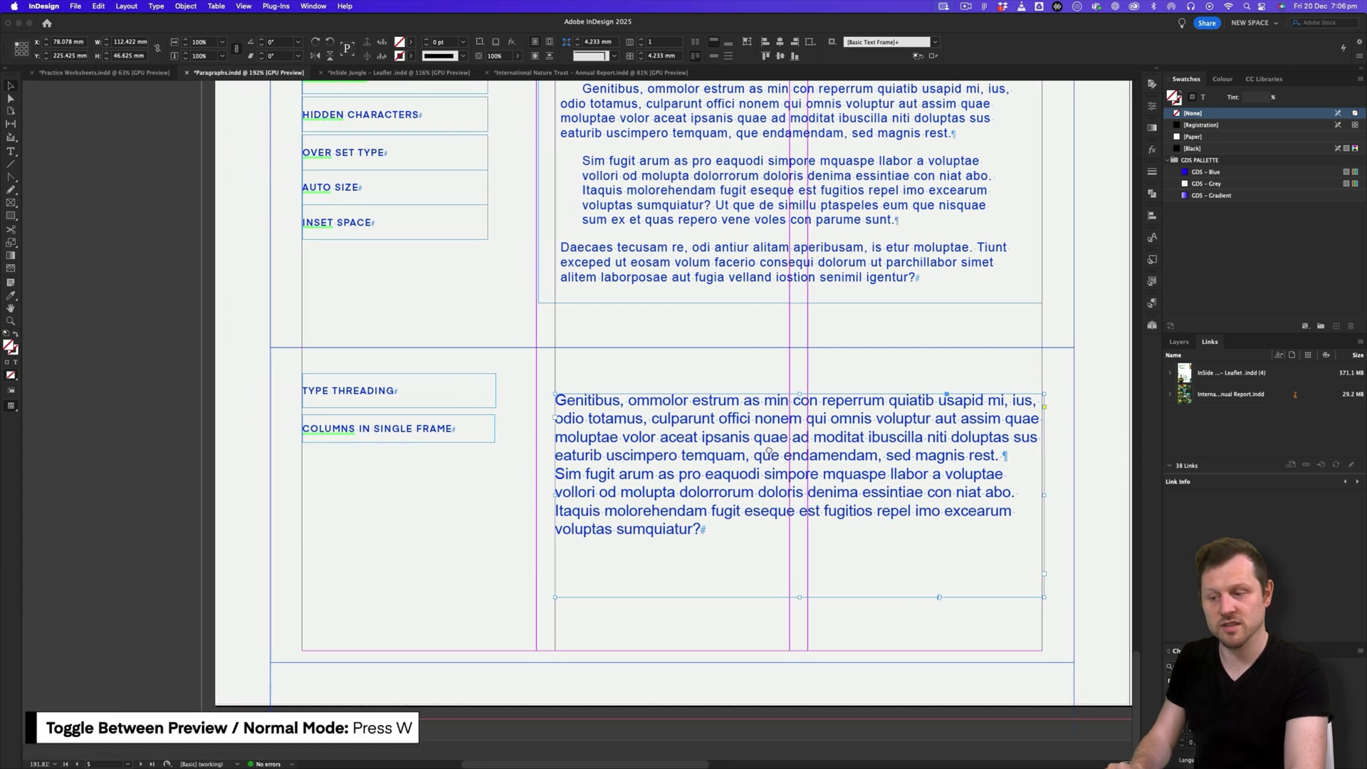
drag(1044, 495, 758, 521)
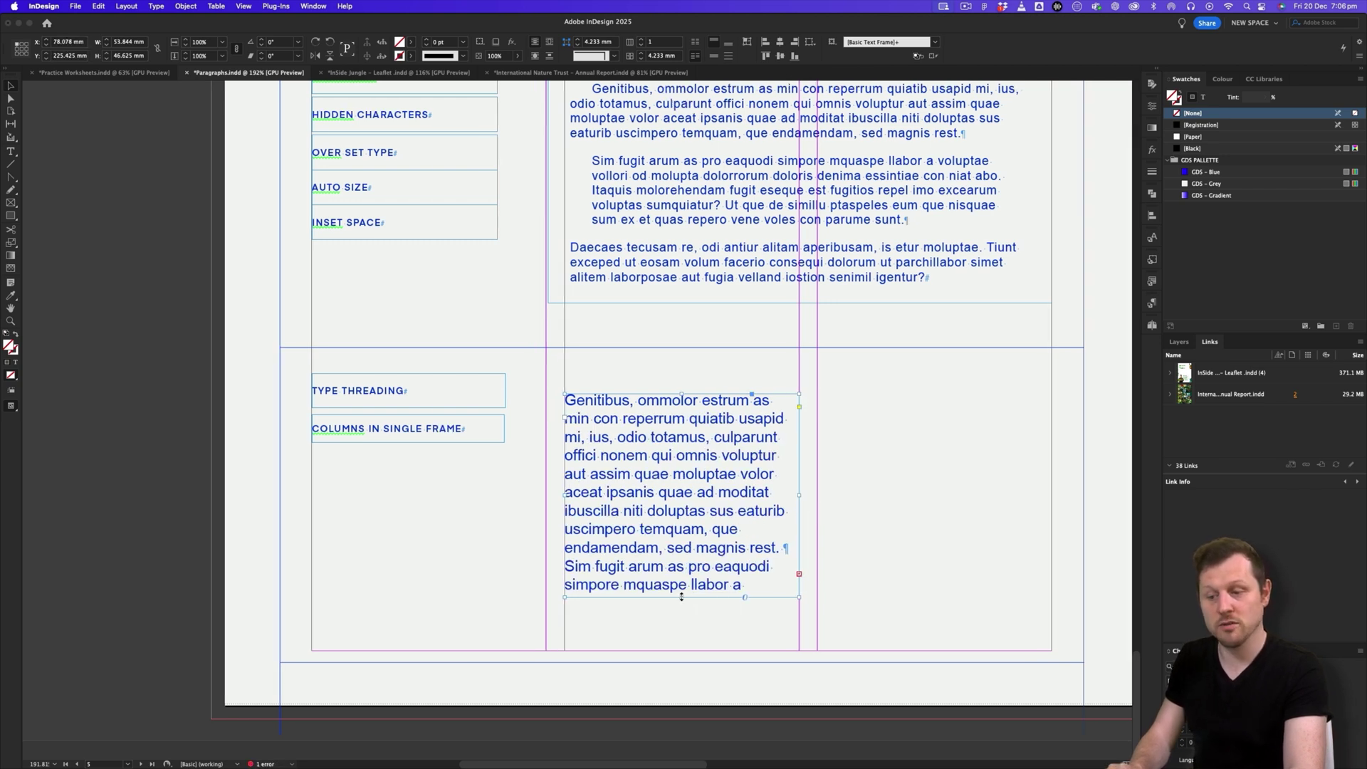
Step: Set all text in the narrowed frame to 8 pt and lengthen the frame to about 54 mm
double_click(713, 484)
key(super+a)
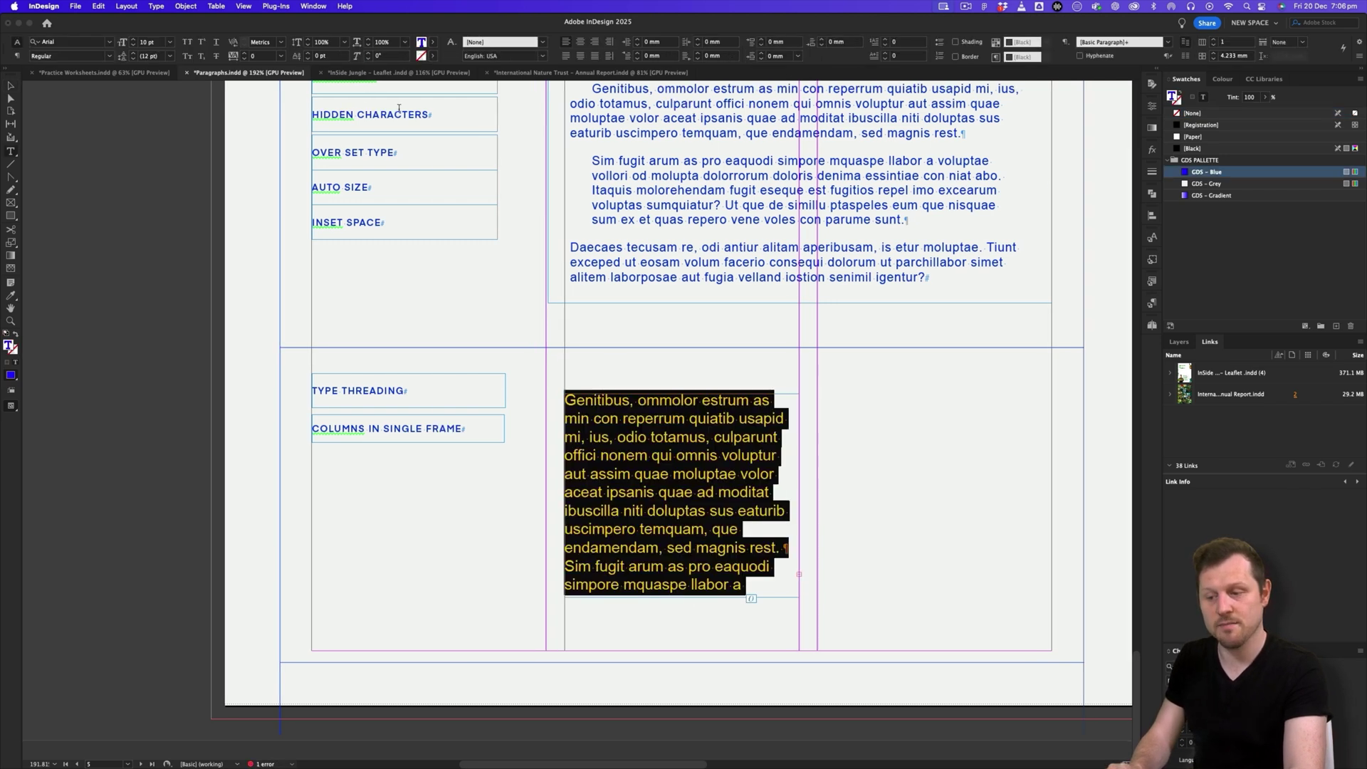
click(171, 43)
click(158, 87)
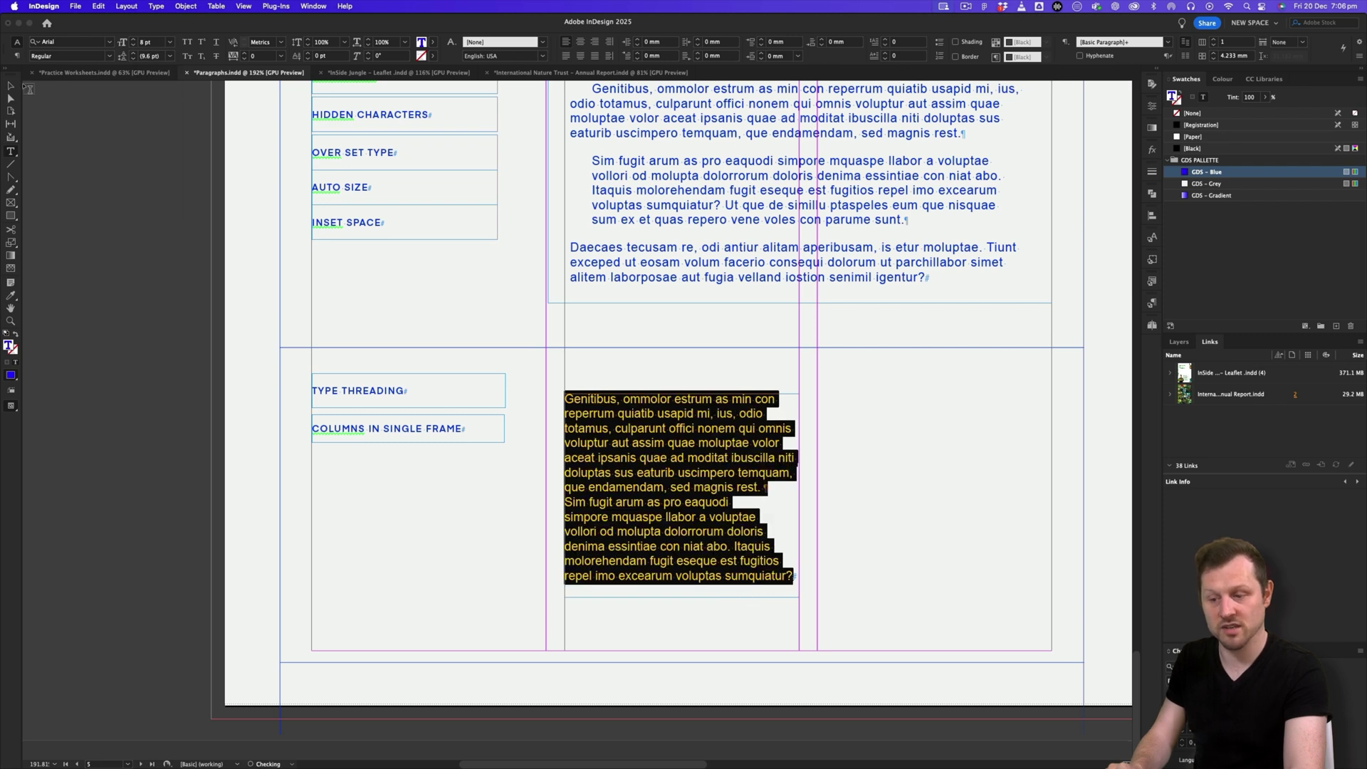
key(Escape)
drag(682, 597, 682, 630)
Step: Fill the remaining space after "sumquiatur?" in the practice frame with placeholder text
double_click(792, 575)
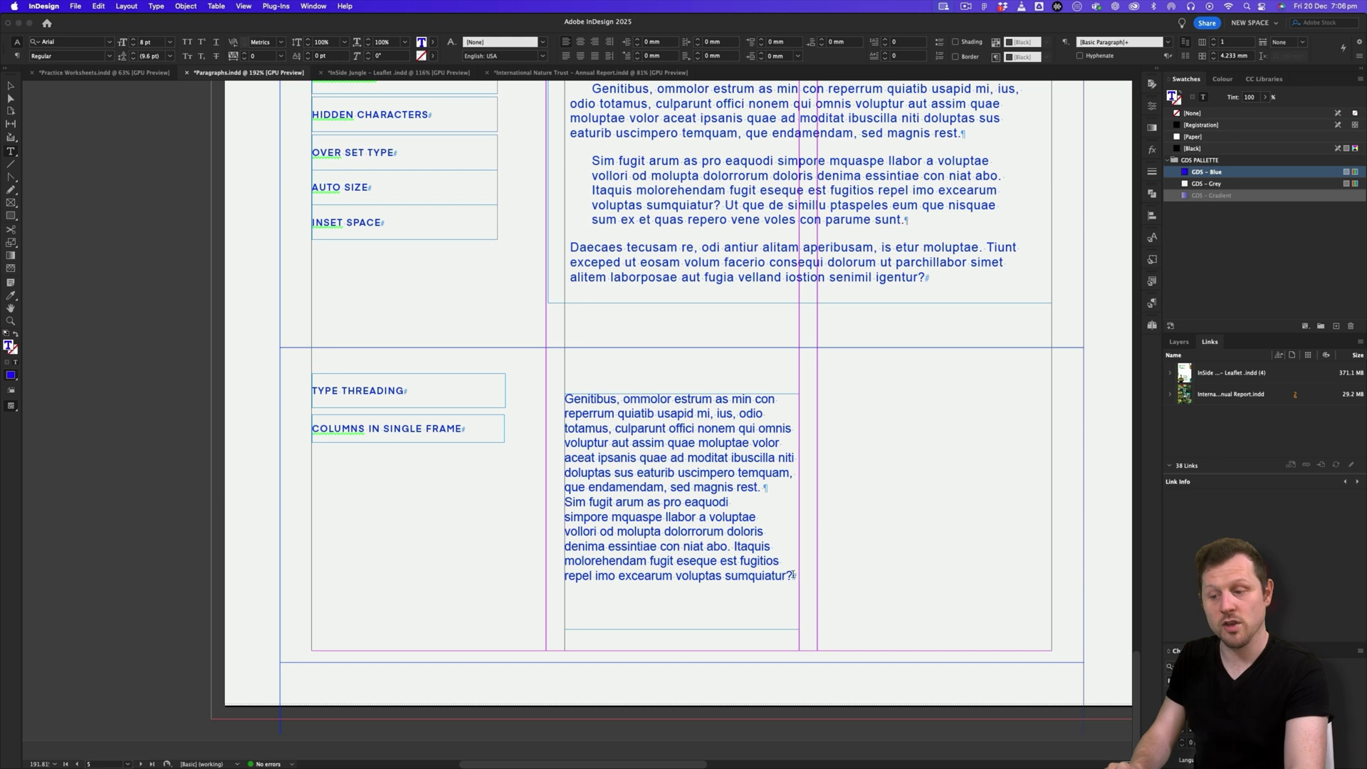
right_click(798, 575)
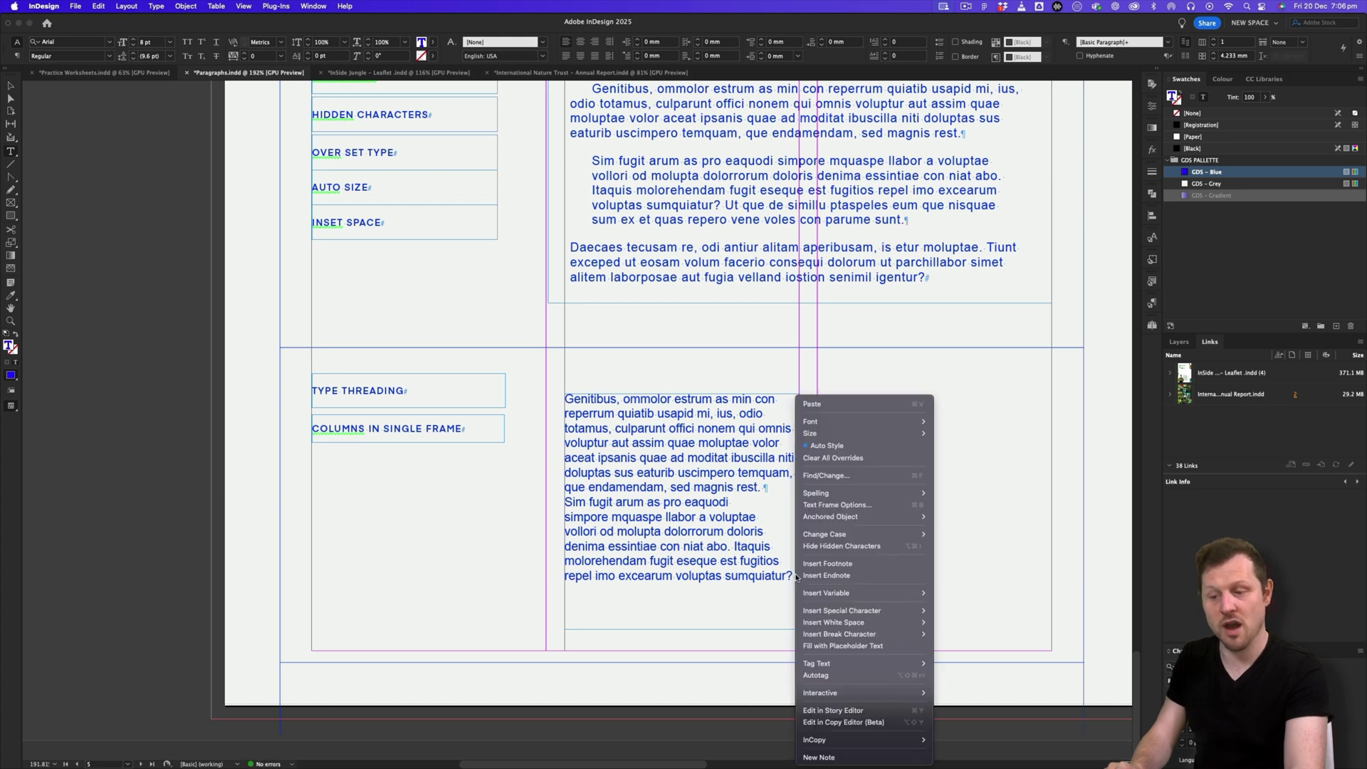
click(836, 645)
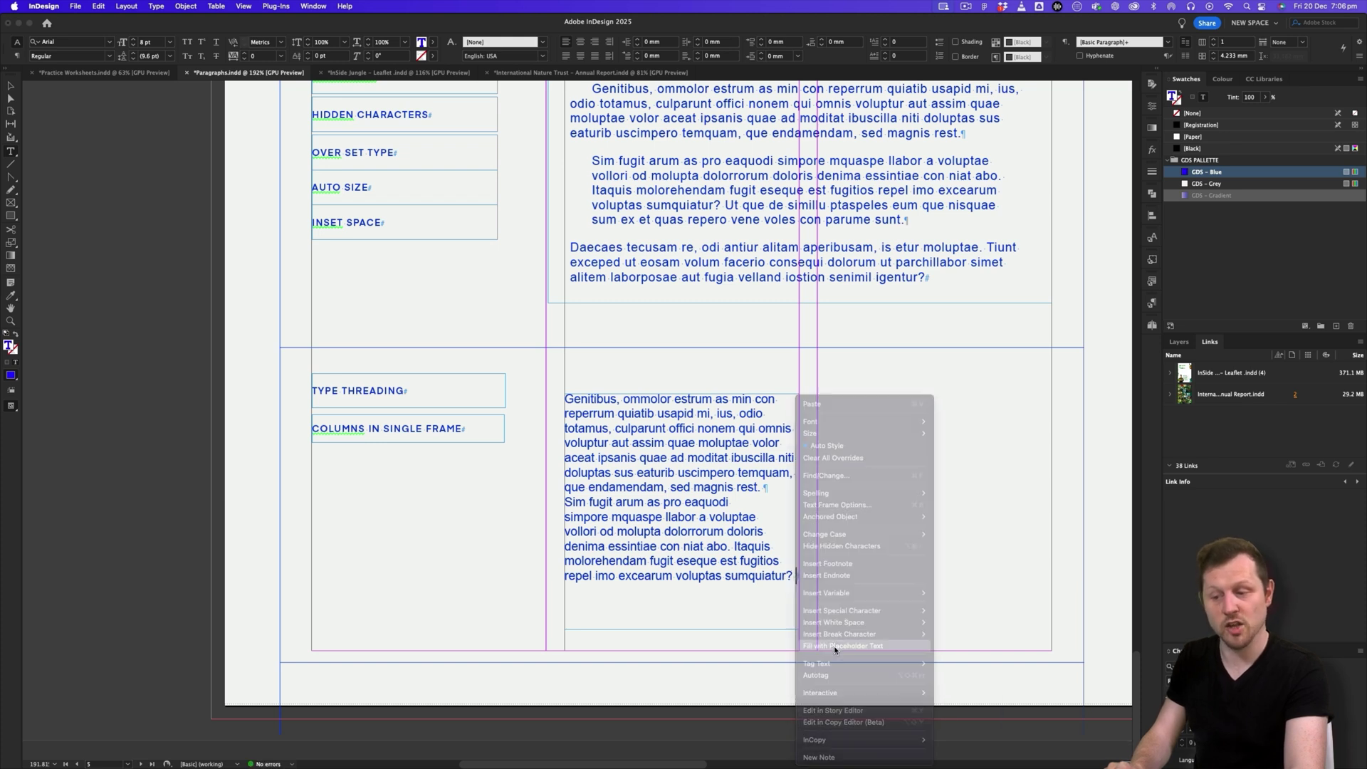
click(11, 87)
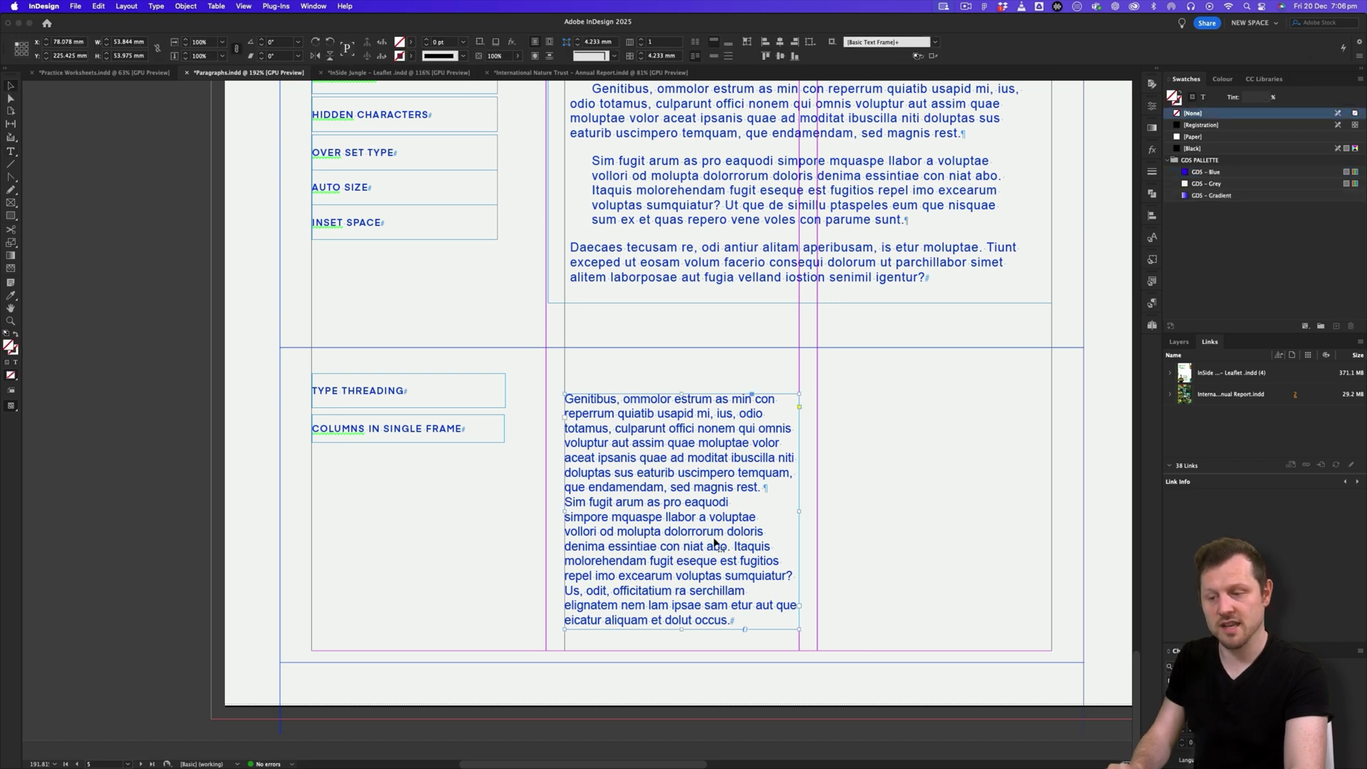
Step: Thread the practice frame into a newly drawn text frame of about 53.8 by 54 mm in the adjacent column
scroll(777, 531, right, 2)
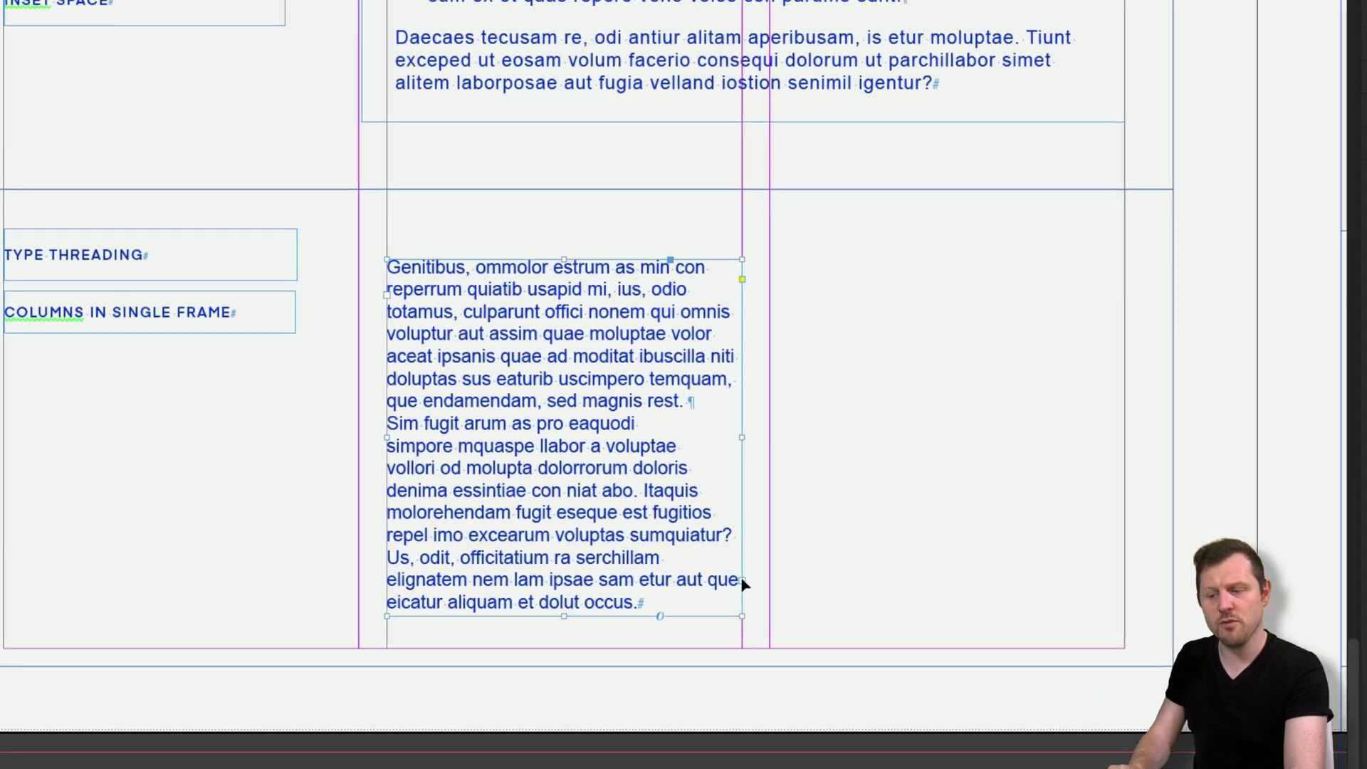
click(735, 615)
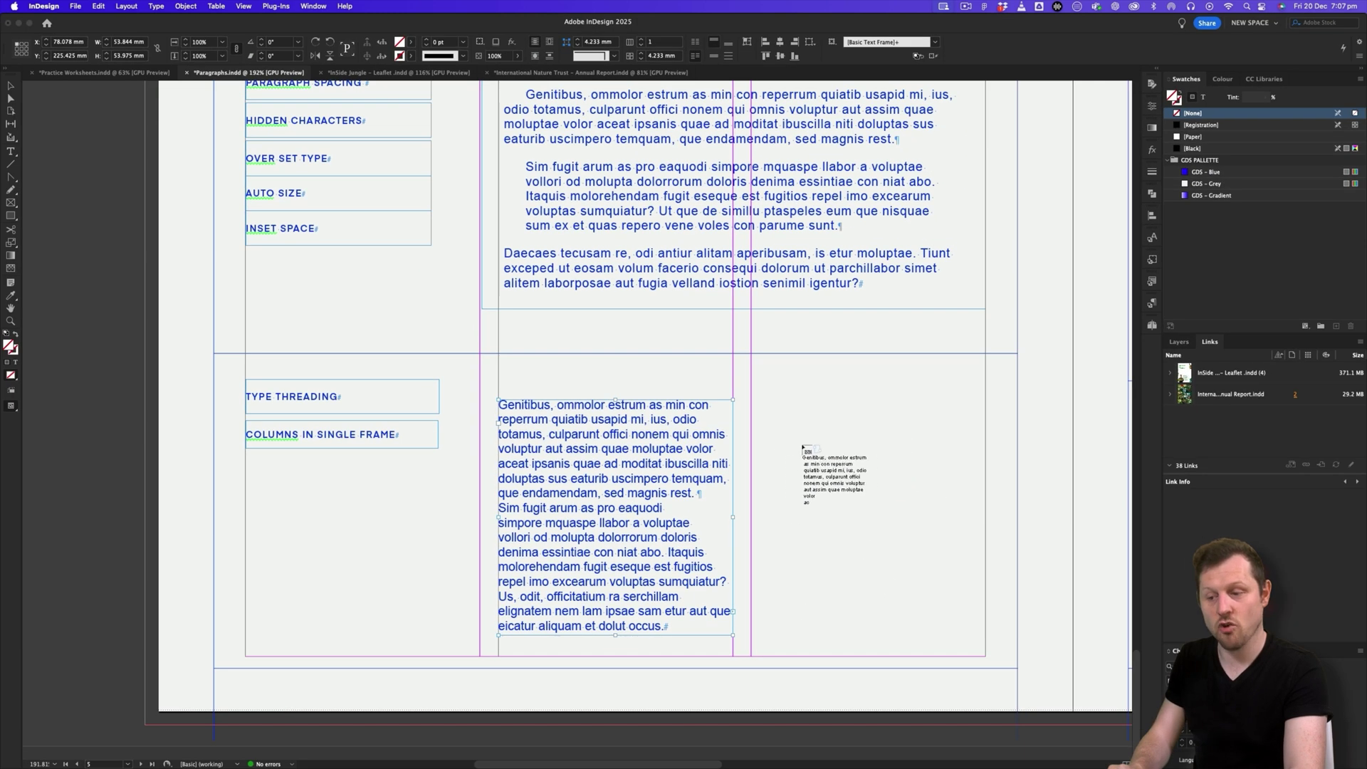
drag(751, 400, 985, 635)
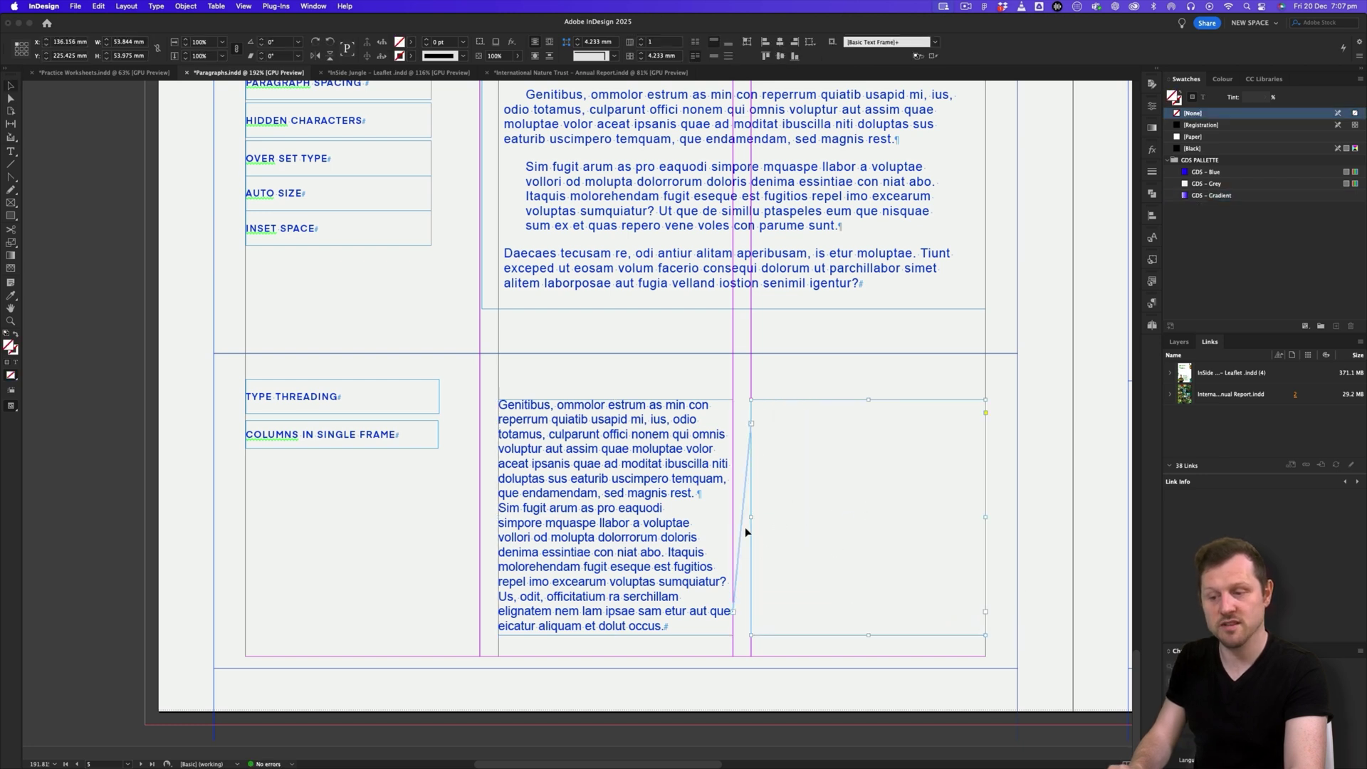
drag(834, 475, 766, 476)
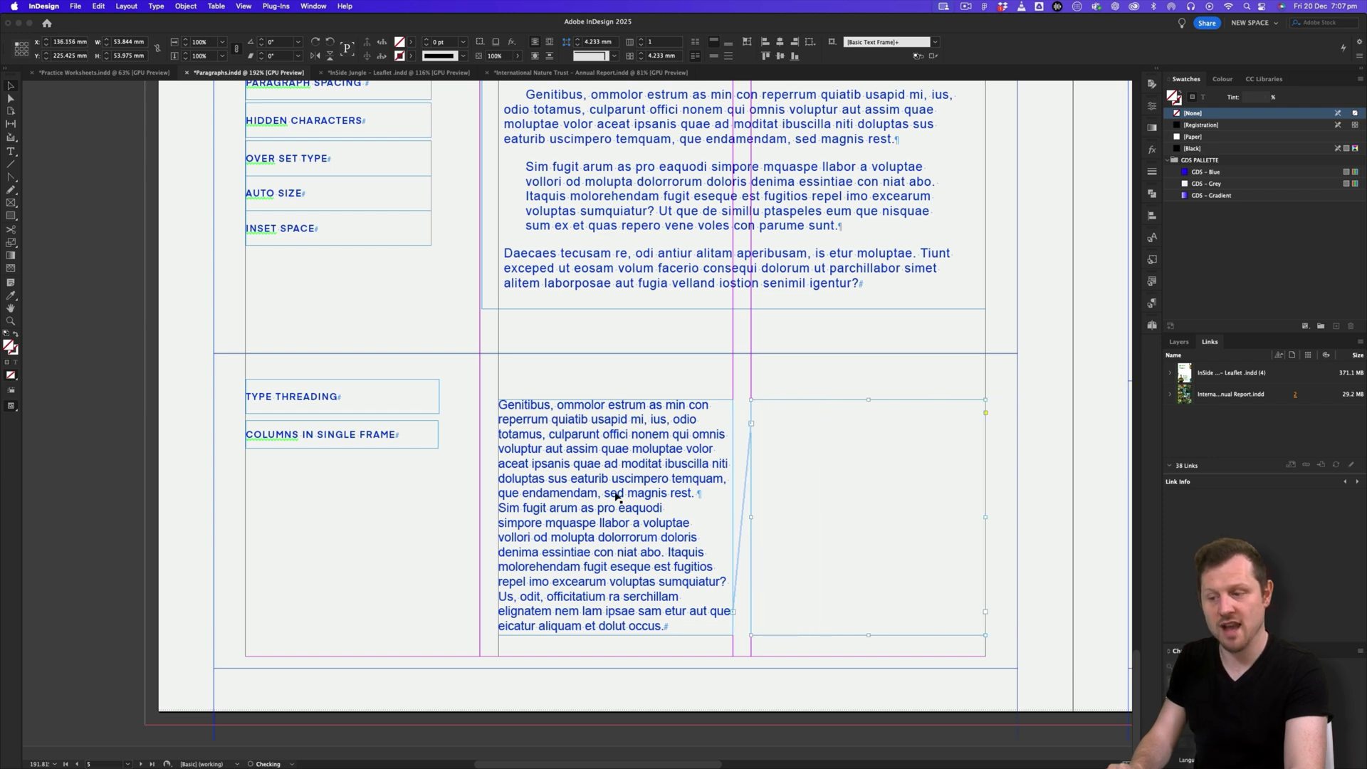
Step: Test the thread by shortening the first frame to about 28.6 mm high, and extend it back over its text
click(620, 507)
drag(616, 636, 620, 525)
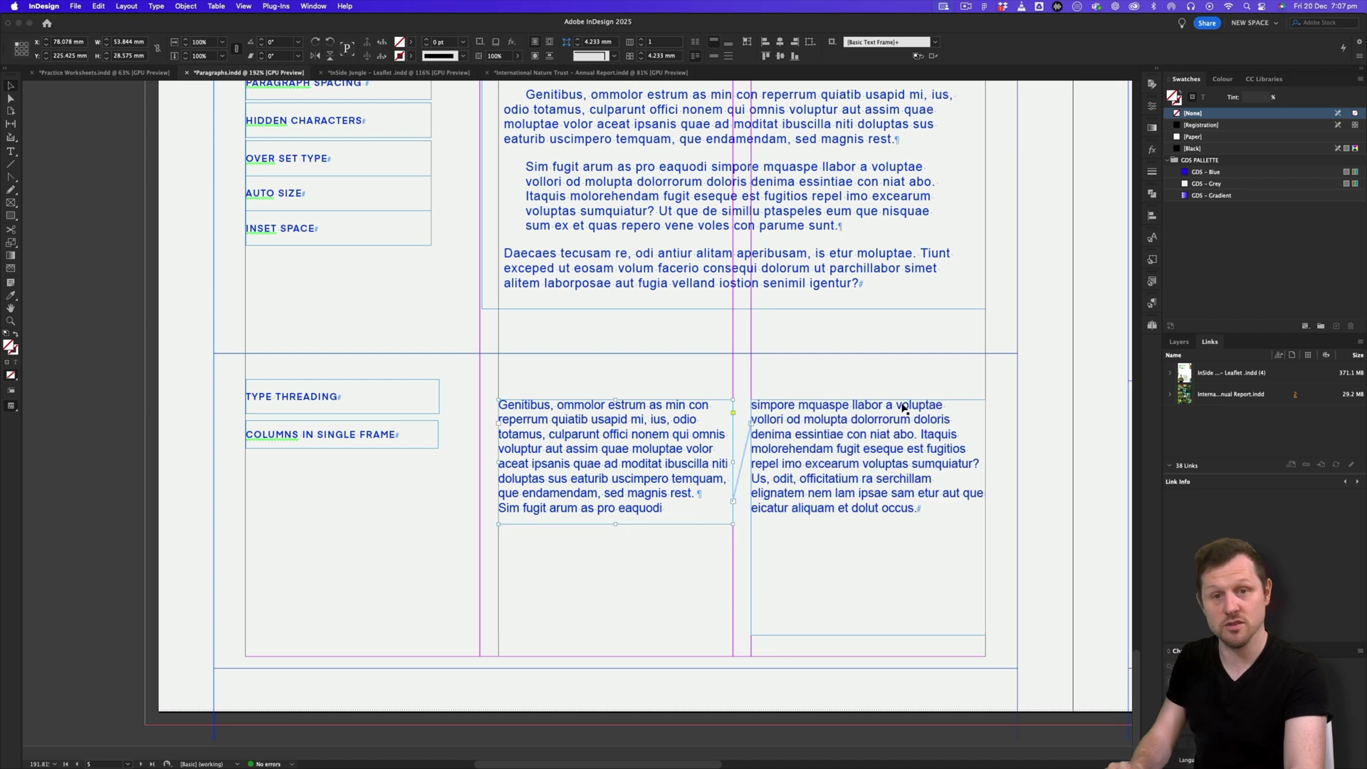
drag(616, 524, 618, 632)
Step: Undo the test resizes and the threaded frame, cancel the loaded text cursor and deselect everything
key(super+z)
key(super+z)
key(super+z)
key(super+z)
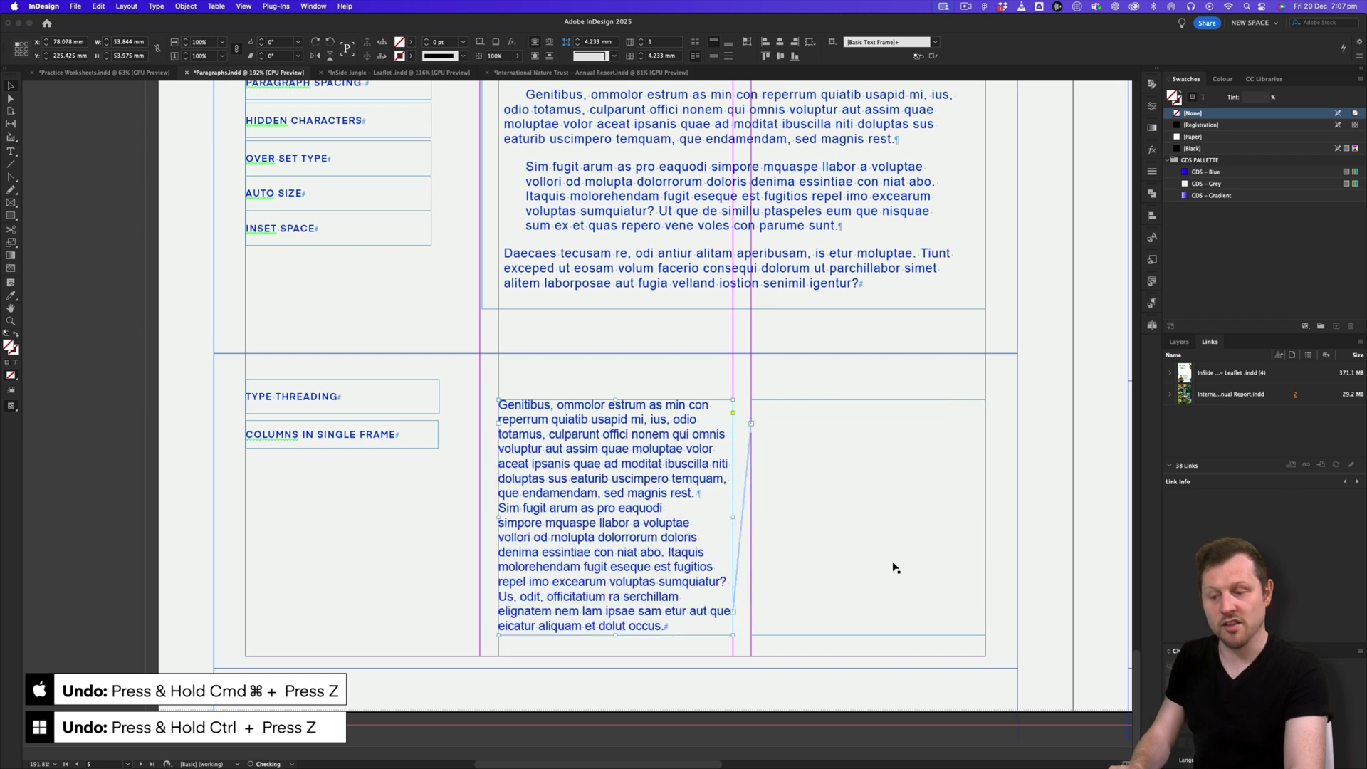
key(super+z)
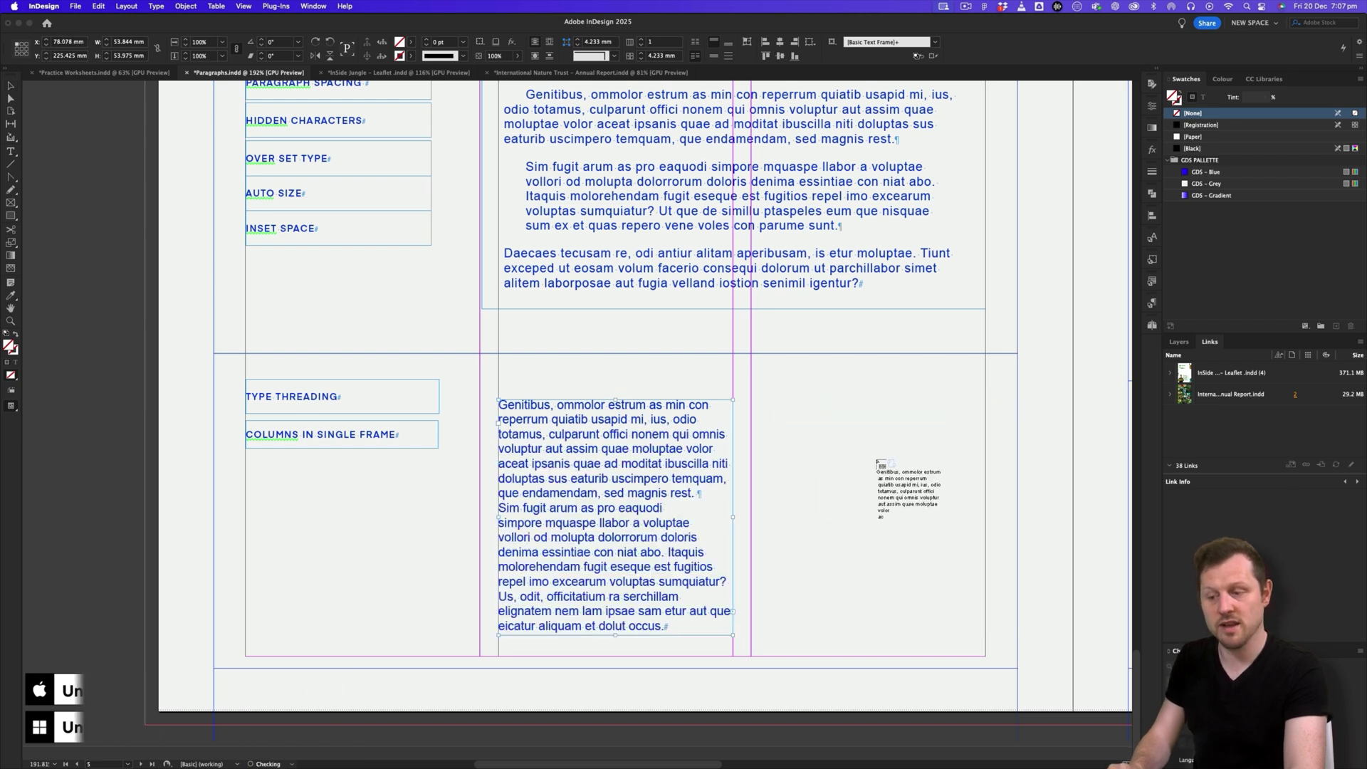
key(Escape)
click(879, 436)
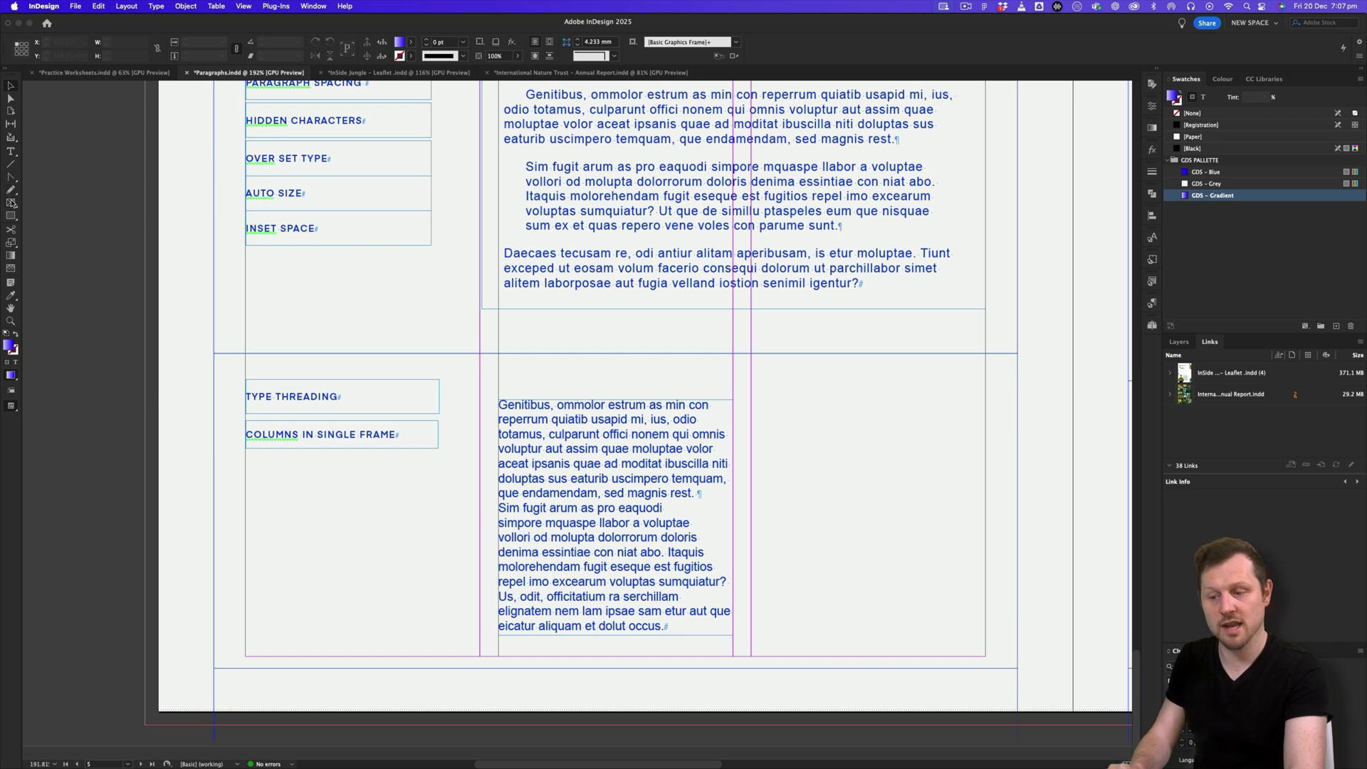
Step: Draw an empty graphic frame of about 53.8 by 54 mm in the adjacent column and thread the practice text frame into it
drag(752, 400, 983, 634)
key(v)
click(708, 511)
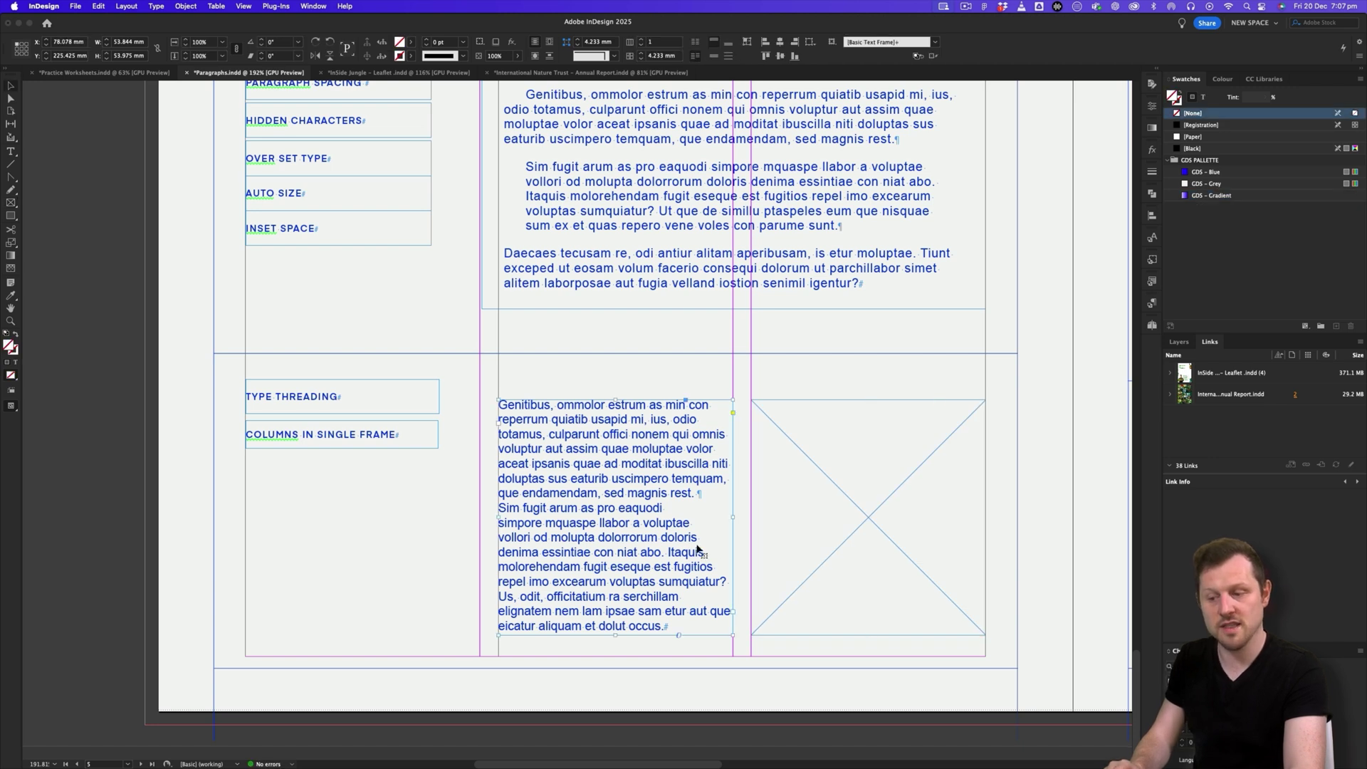
click(733, 610)
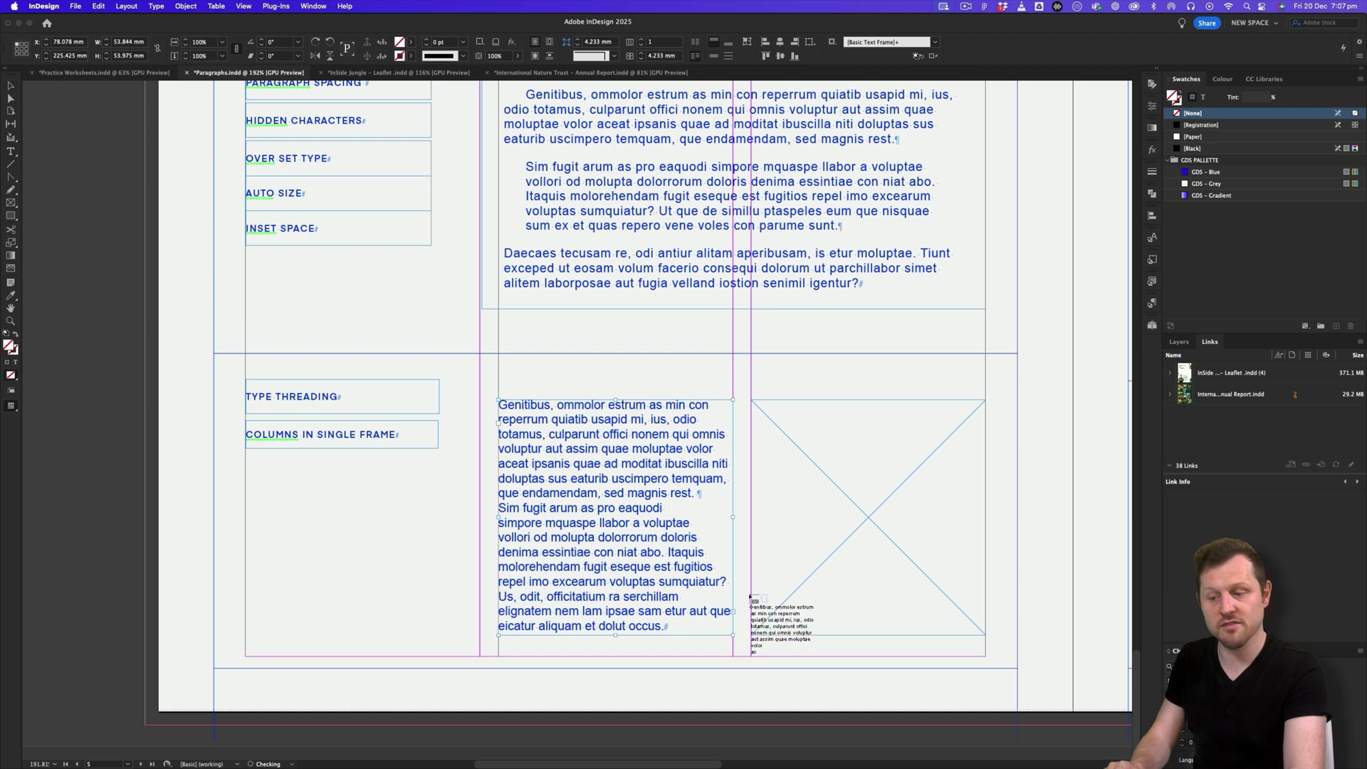
click(873, 457)
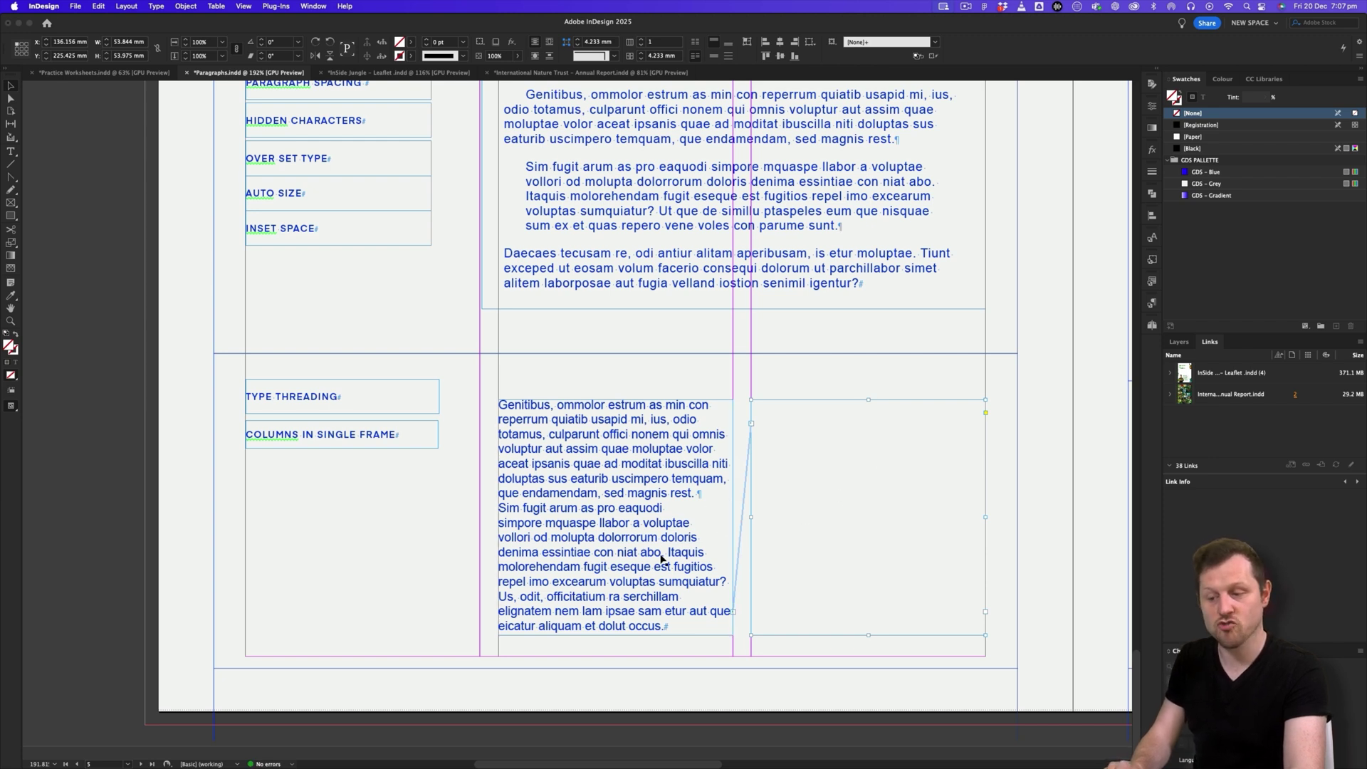
Step: Extend the first threaded practice frame down to the page's bottom margin, about 59 mm high
click(629, 634)
mouse_move(616, 635)
mouse_down()
mouse_move(620, 567)
mouse_move(617, 635)
mouse_up()
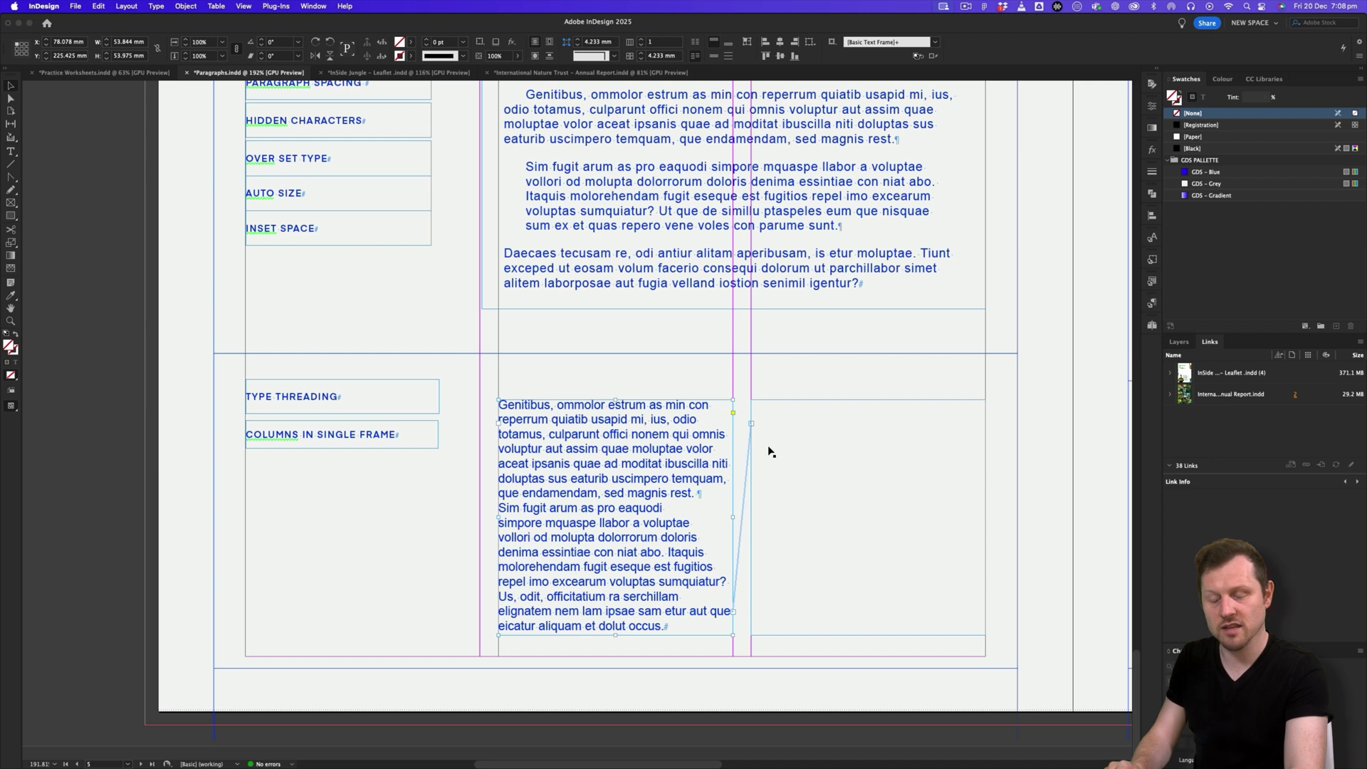
drag(617, 635, 617, 659)
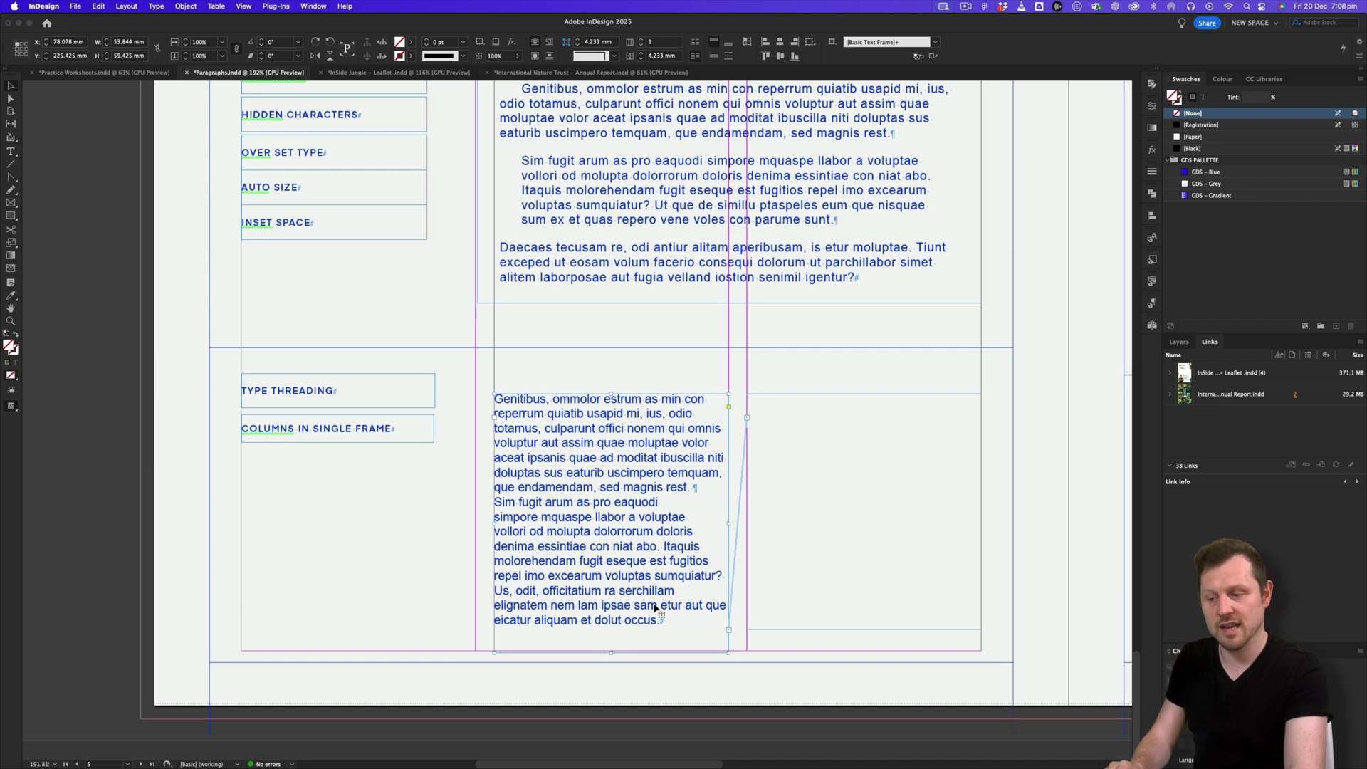
Step: Fill both threaded practice frames with placeholder text from the end of the first frame's text
double_click(655, 609)
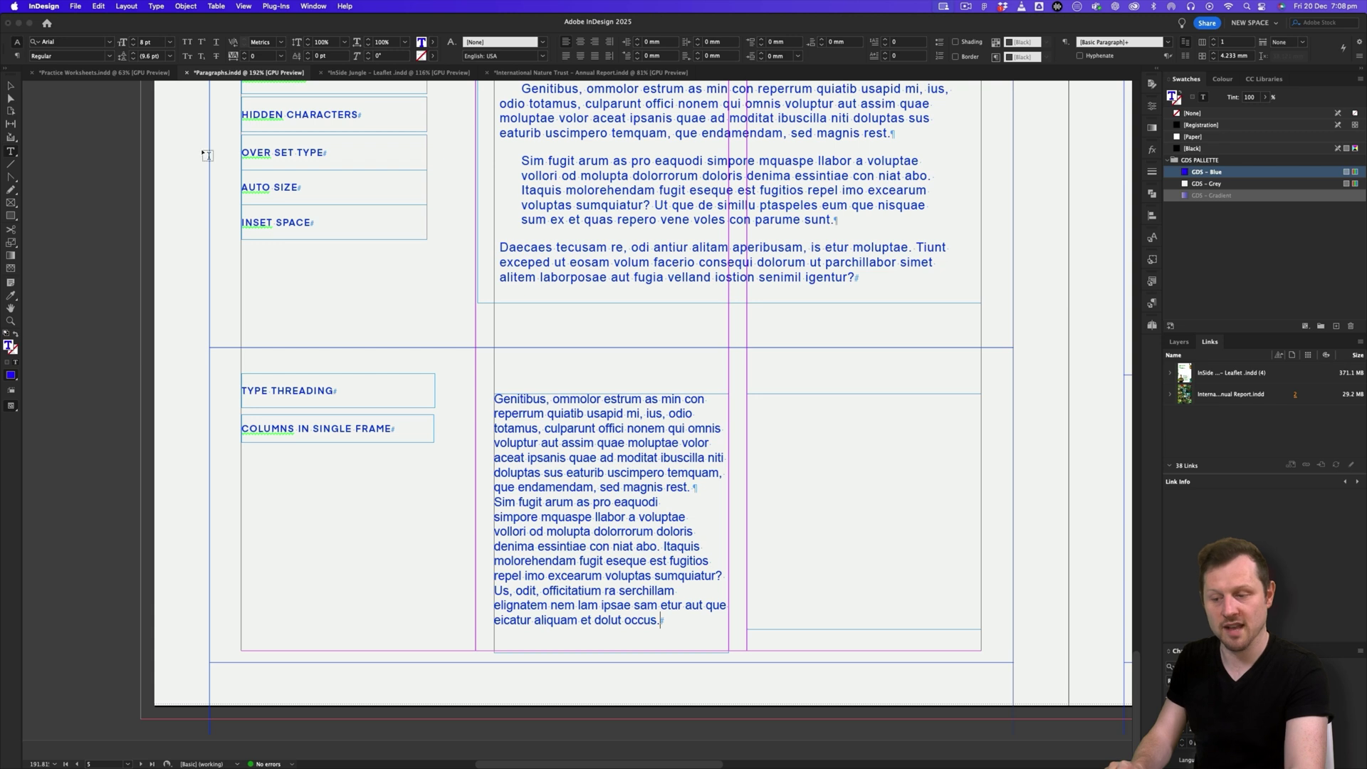
right_click(663, 619)
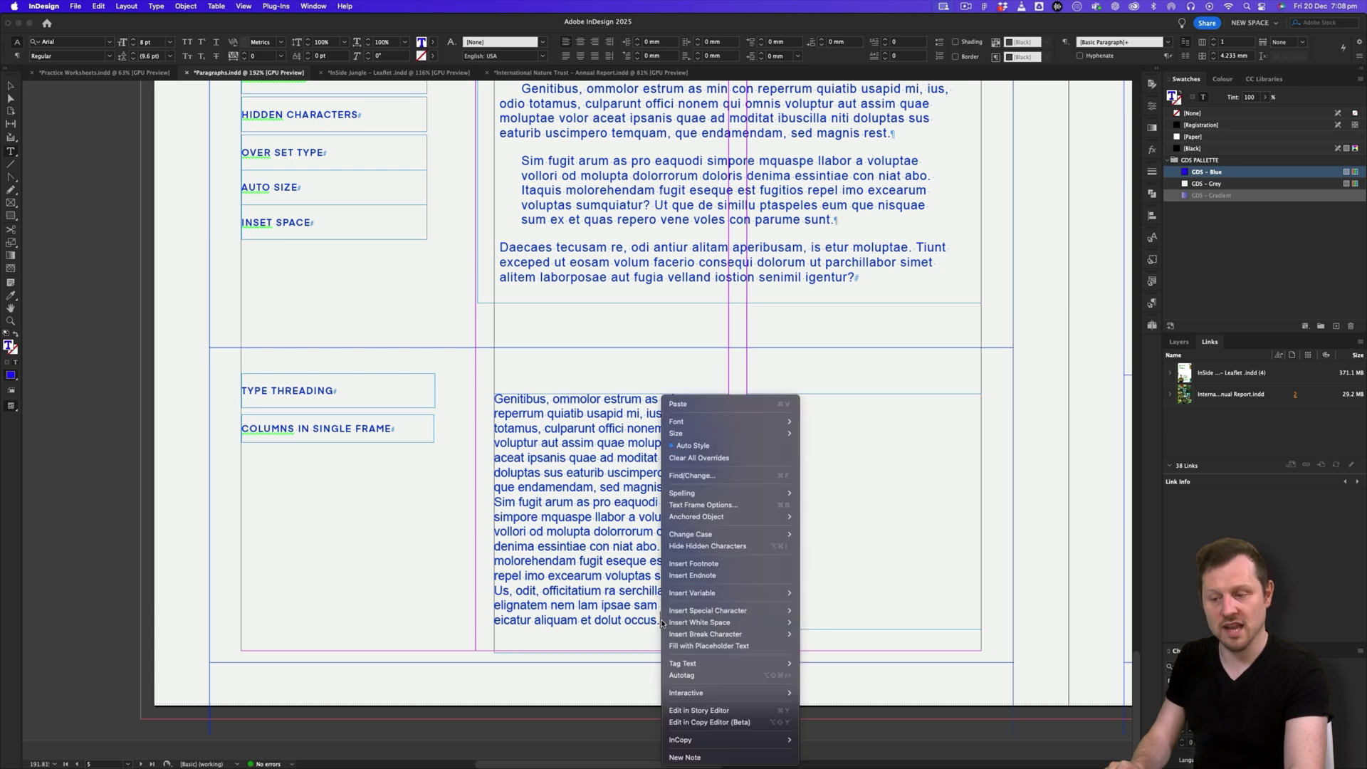
click(719, 645)
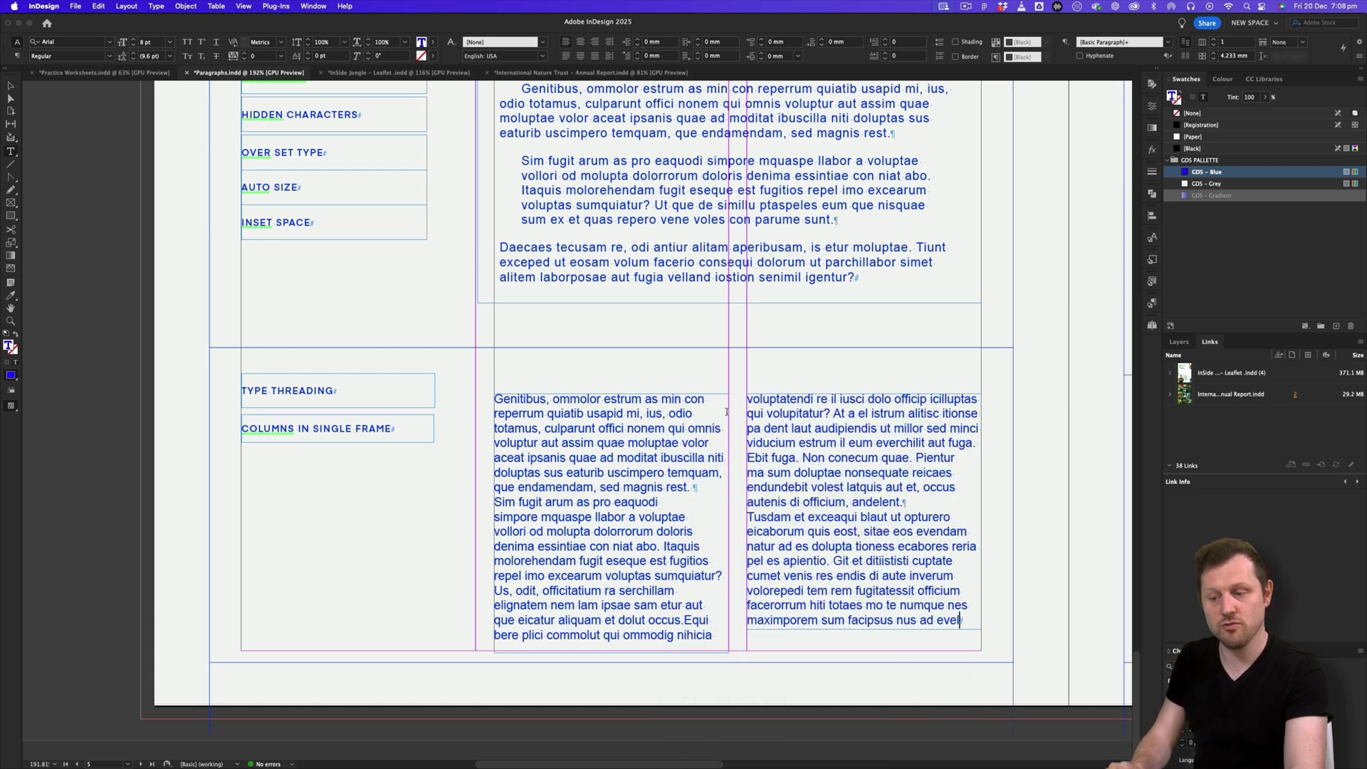
click(11, 86)
Step: Move both threaded practice frames up to Y 219.075 mm and lengthen the first one to about 73 mm
click(630, 648)
click(865, 605)
key(super+space)
drag(786, 537, 731, 635)
shift+click(713, 625)
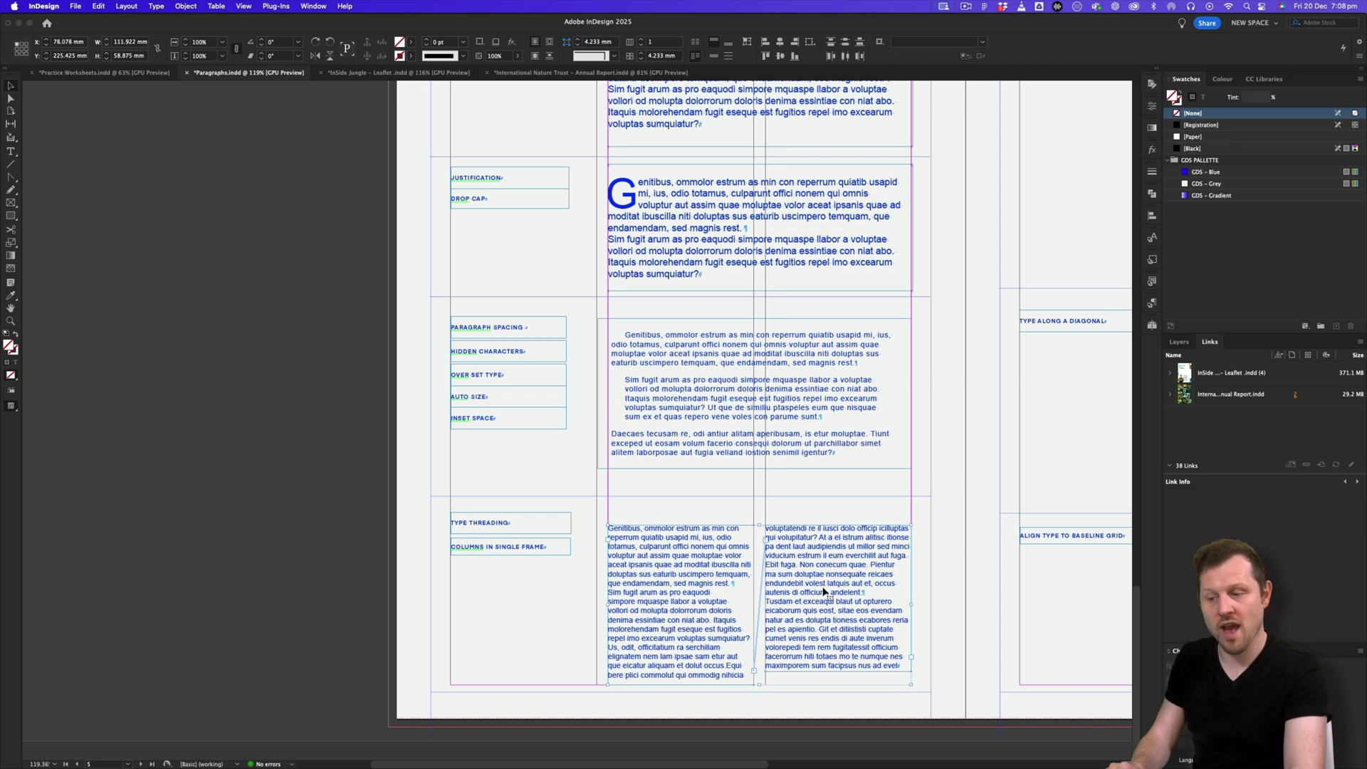
mouse_move(668, 686)
mouse_down()
mouse_move(668, 667)
mouse_move(682, 705)
mouse_up()
click(668, 668)
scroll(734, 602, left, 1)
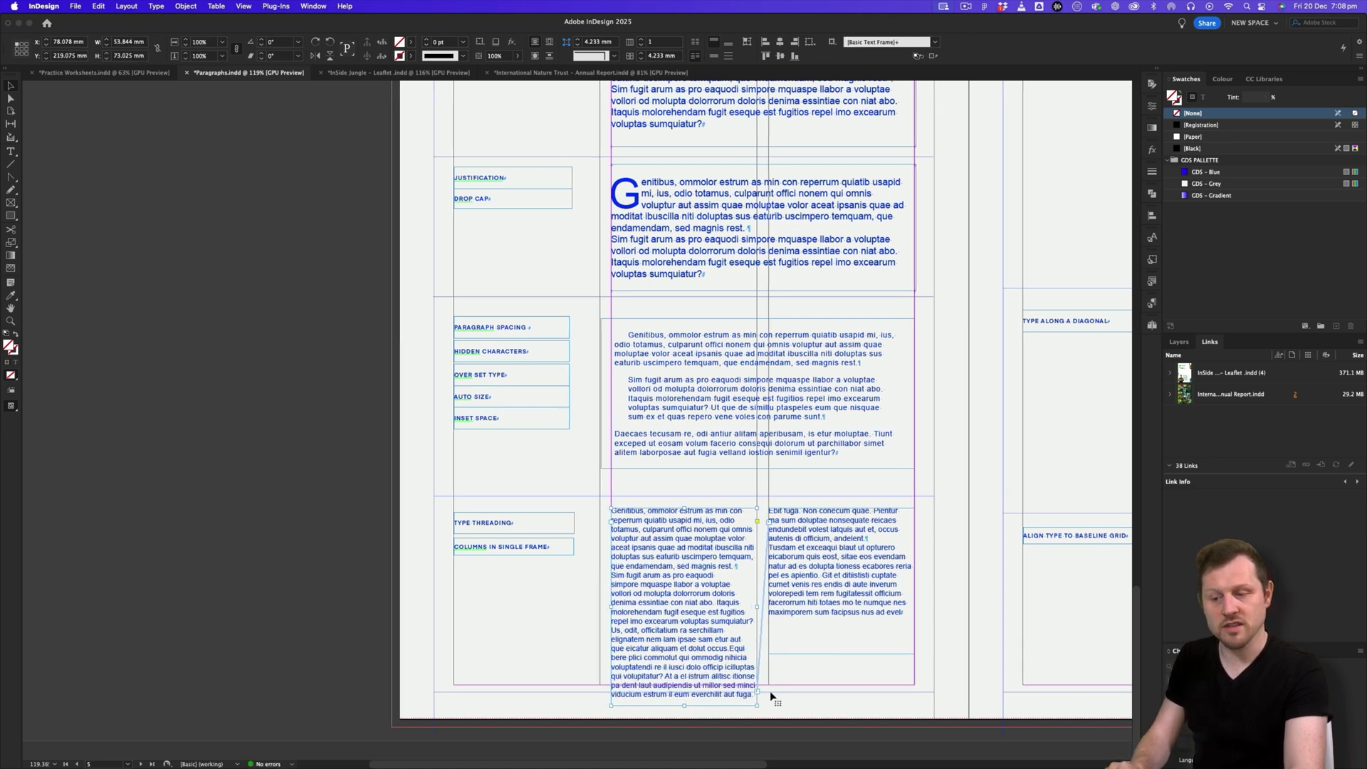
Step: Insert a paragraph break before "At a el istrum" near the end of the first threaded frame
double_click(668, 677)
key(Return)
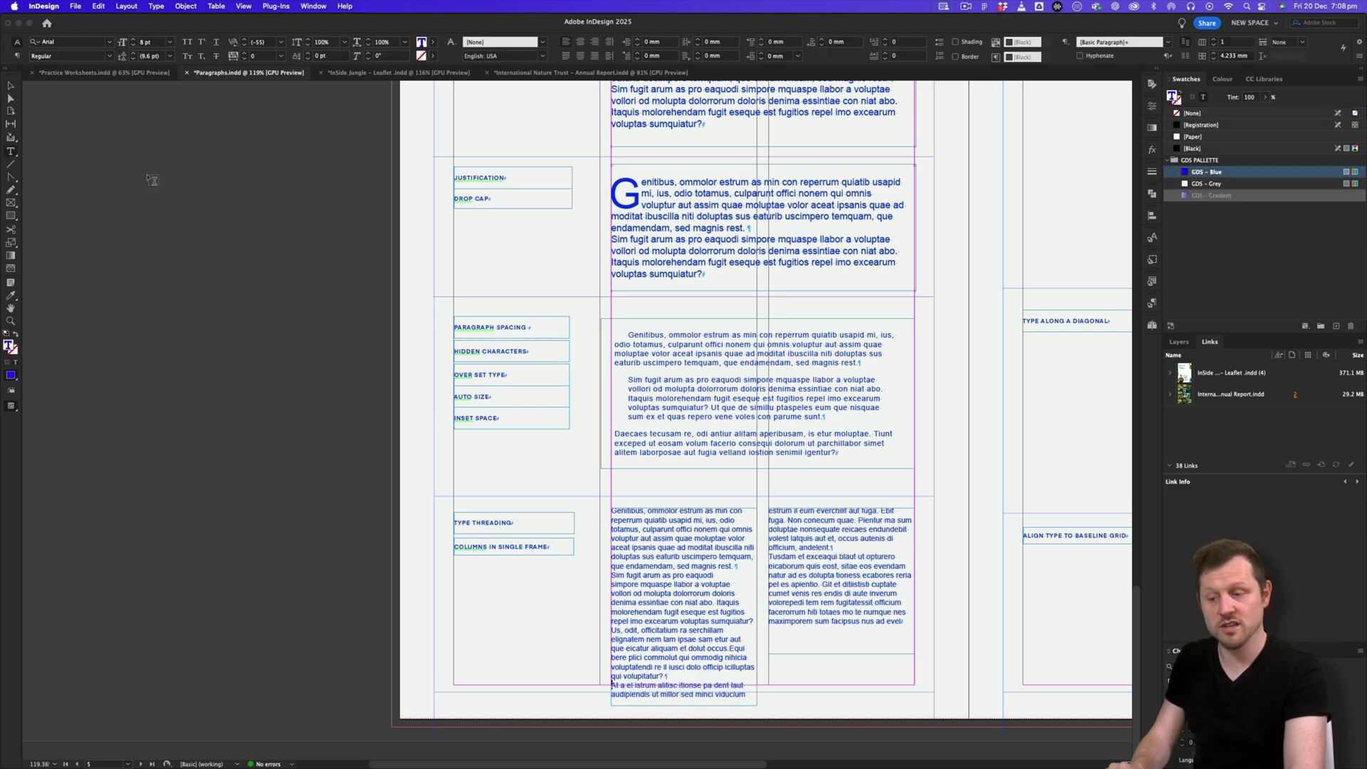
click(13, 85)
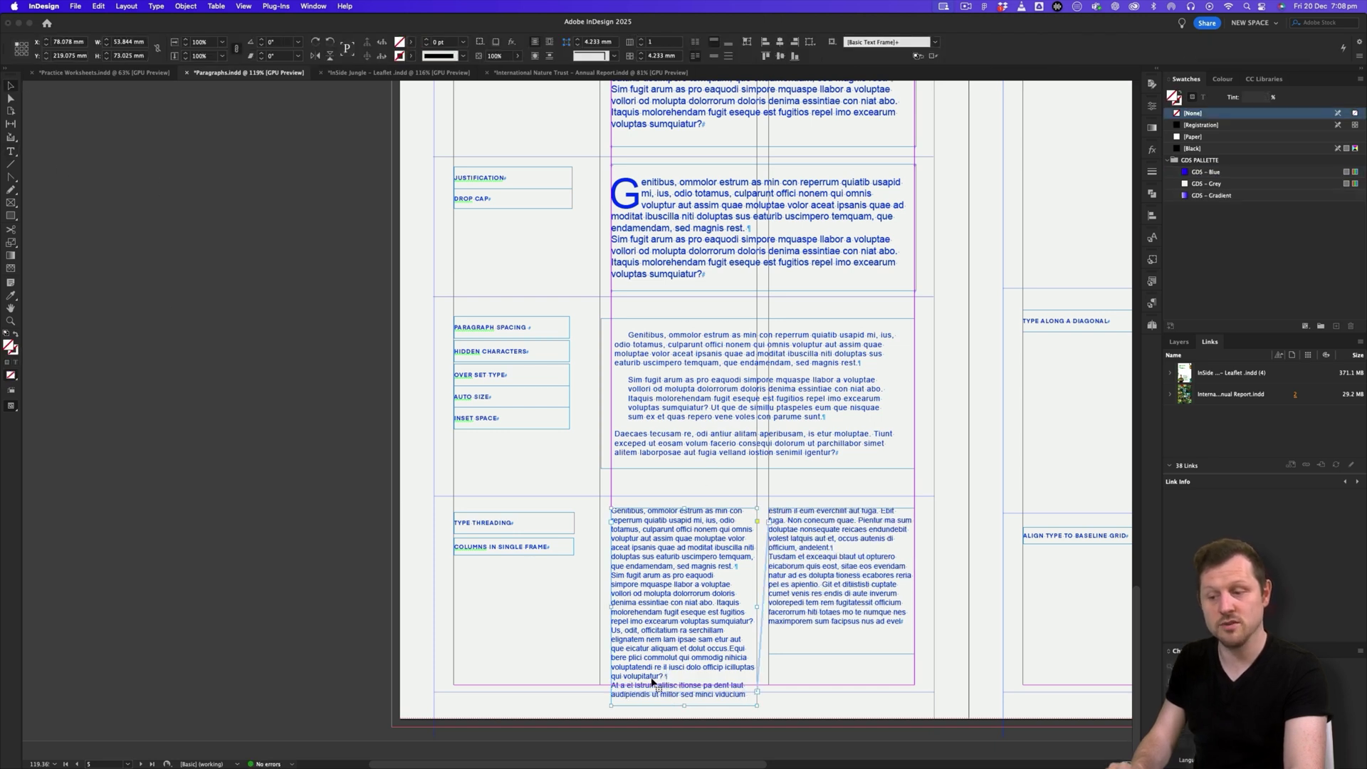
Step: Shorten the first threaded practice frame to about 58.2 mm high so more of its text flows into the second frame
drag(685, 707, 685, 690)
drag(687, 658, 689, 648)
key(super+z)
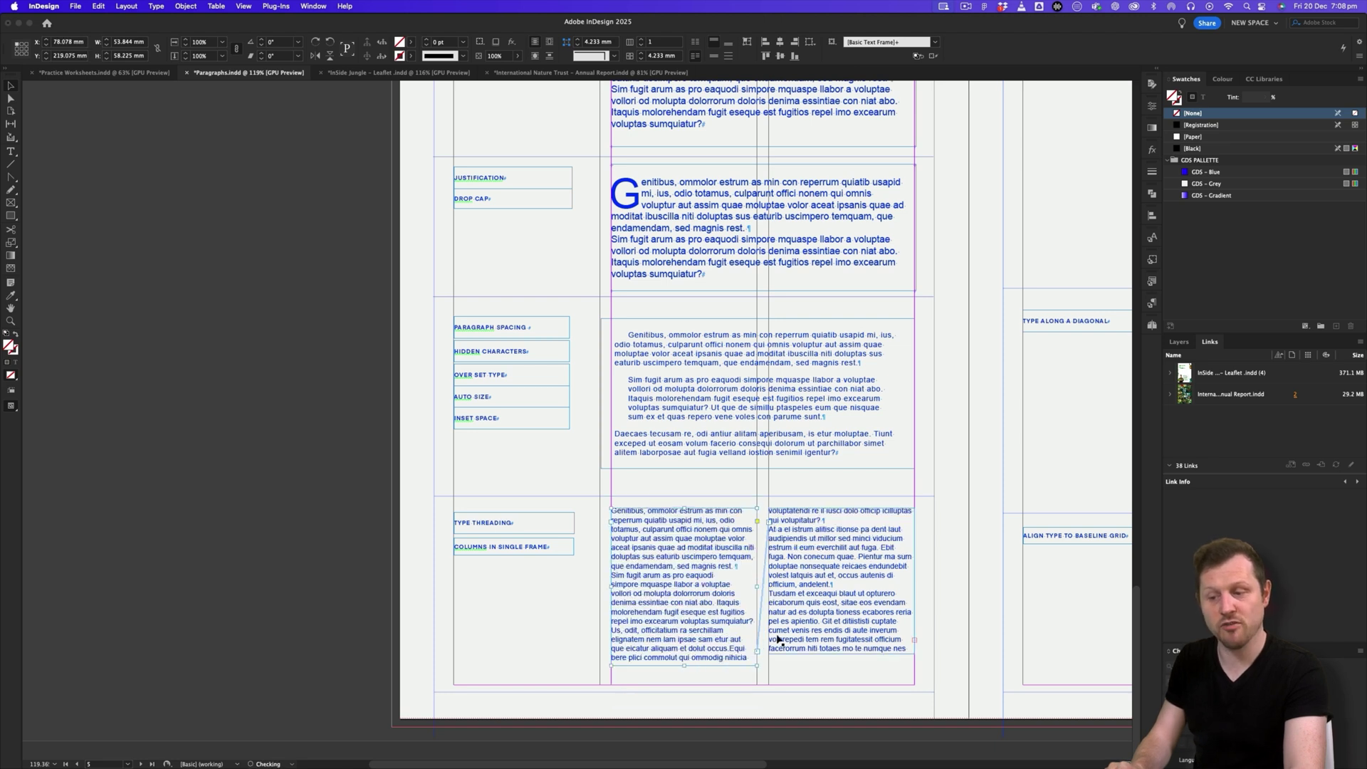
key(super+equal)
key(super+equal)
key(super+equal)
key(super+minus)
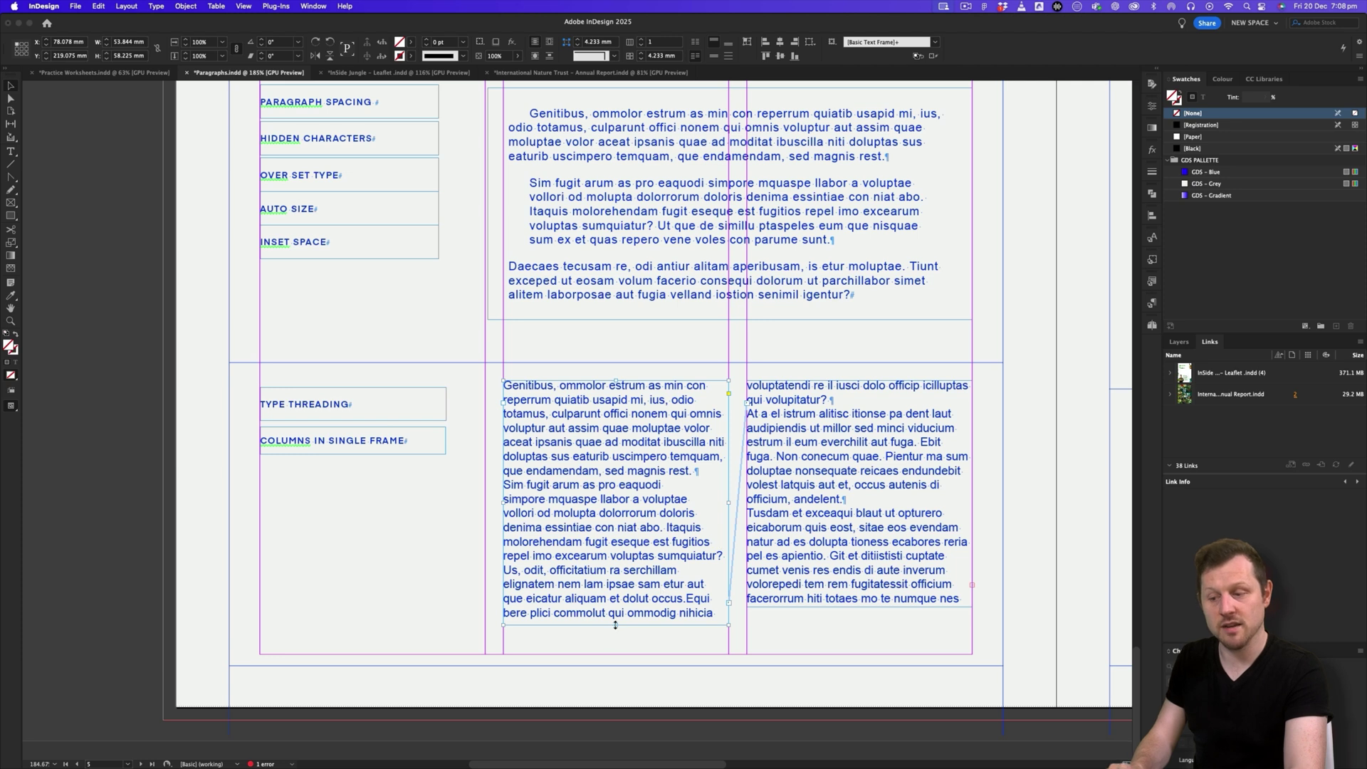
Step: Lengthen the first threaded frame to about 72 mm and insert a column break before "At a el istrum"
drag(616, 625, 617, 665)
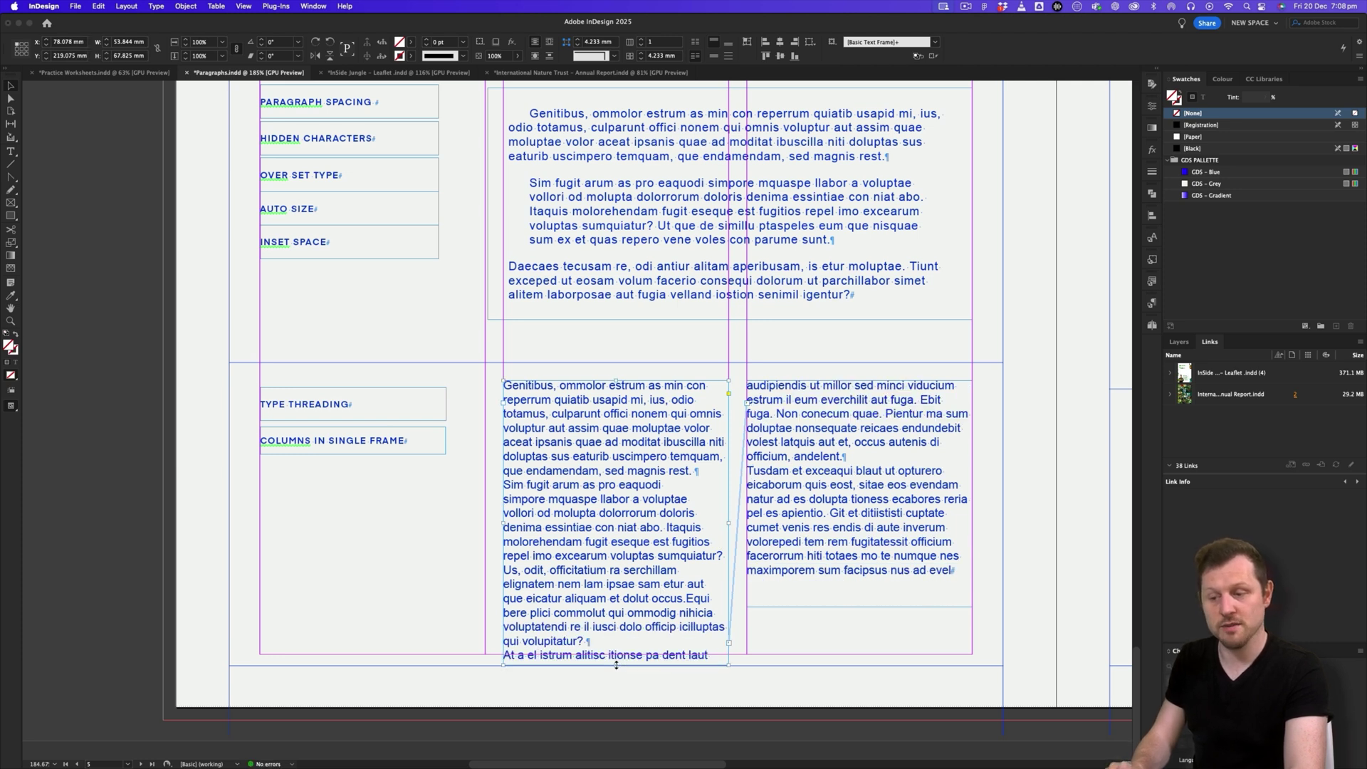
drag(614, 664, 615, 682)
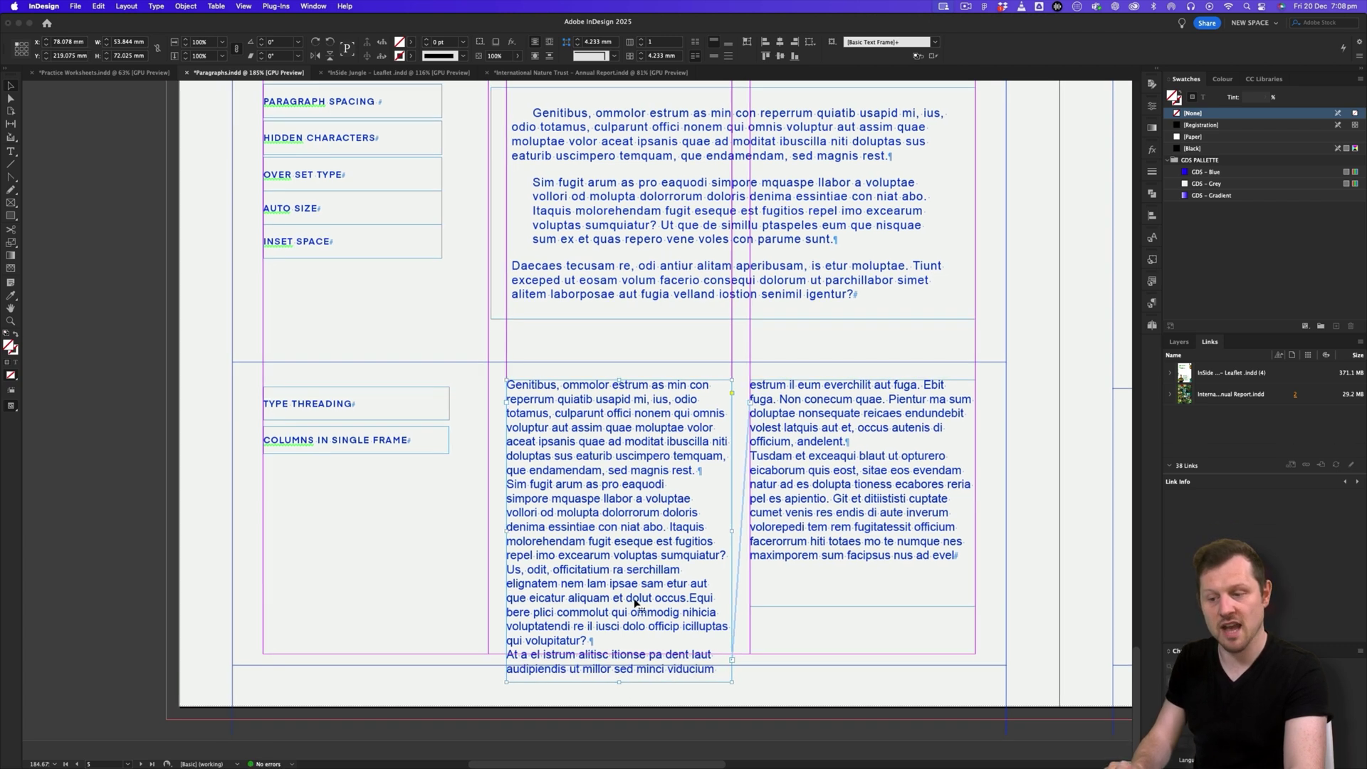
double_click(630, 542)
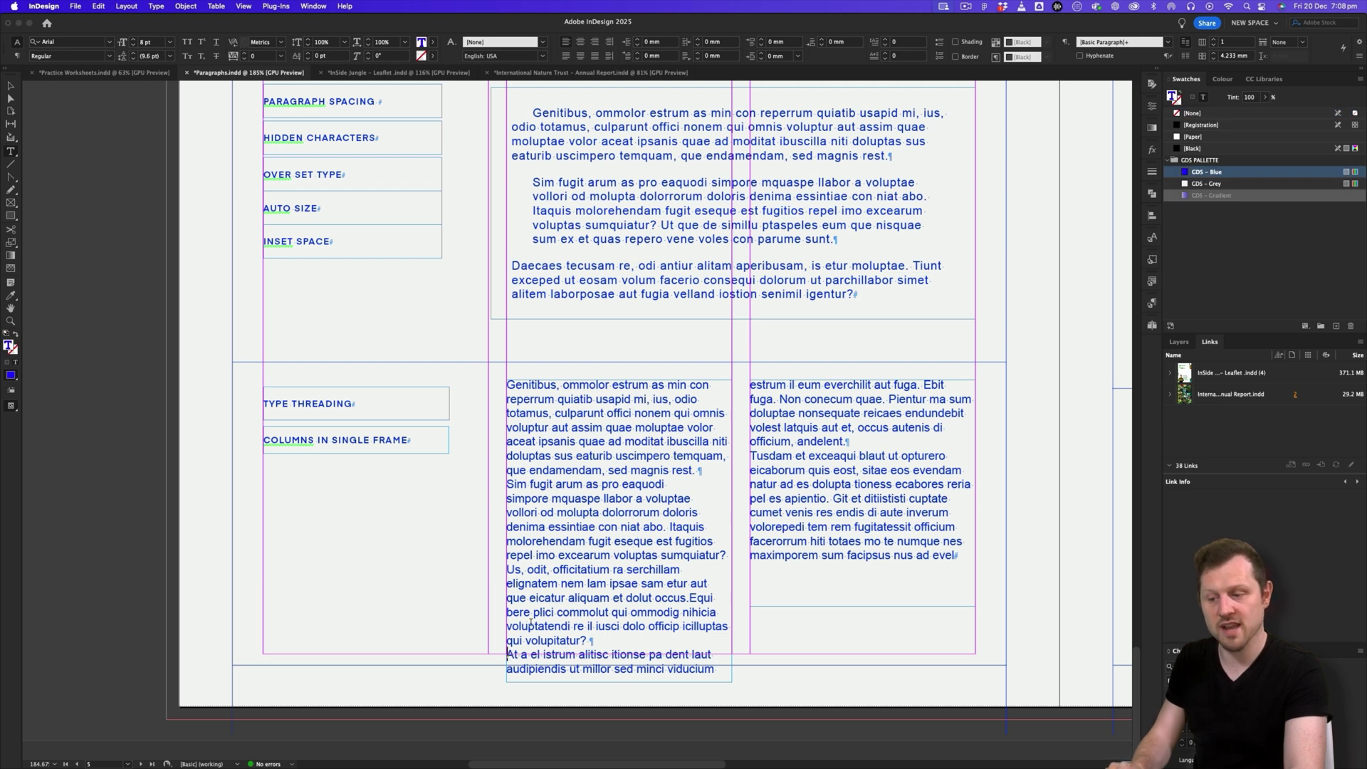
click(156, 6)
mouse_move(217, 369)
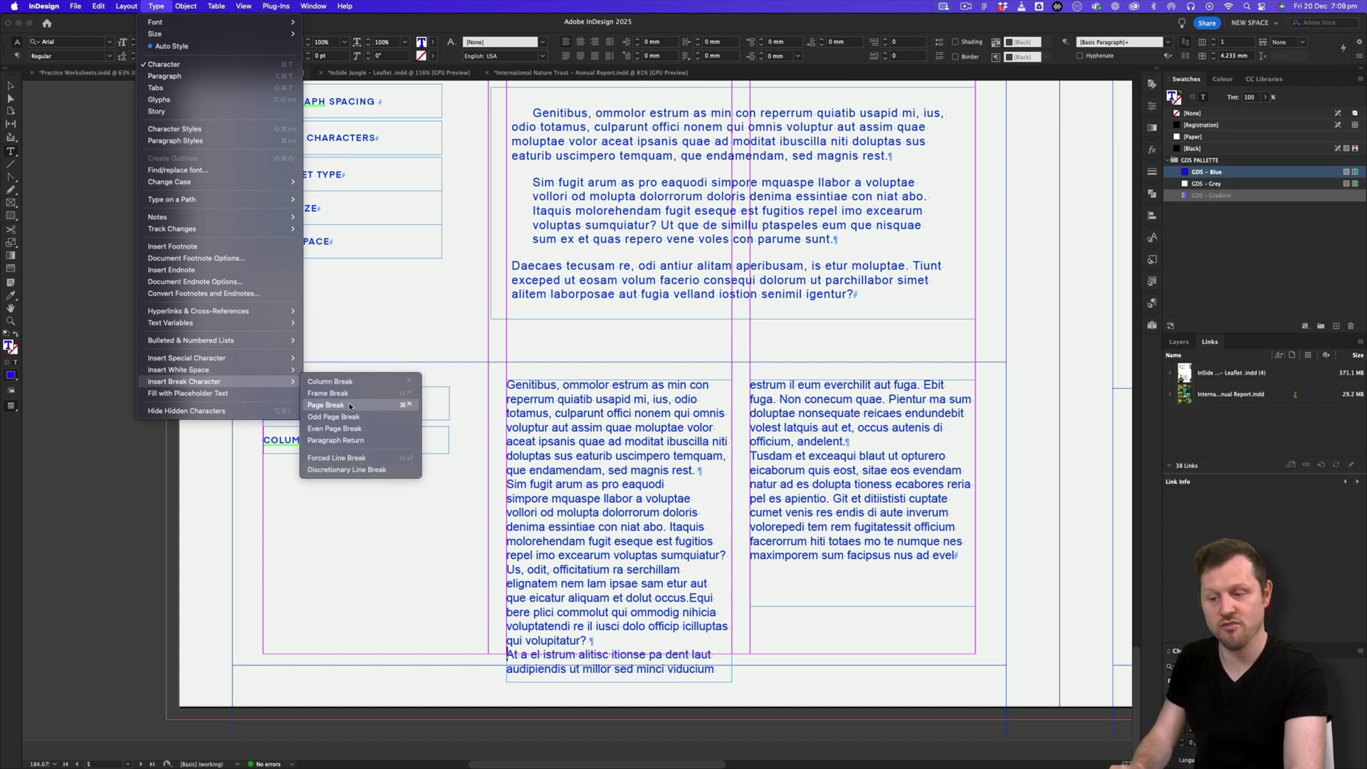
click(354, 381)
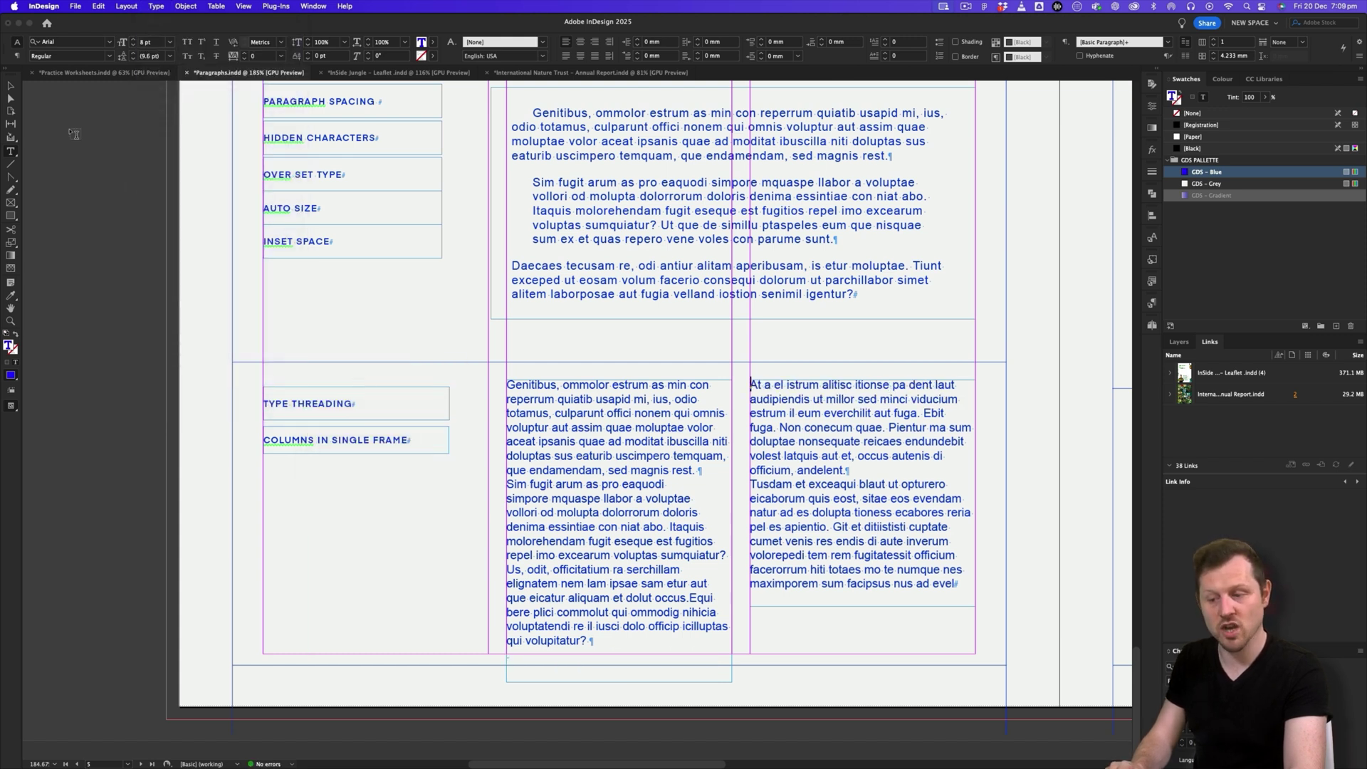
Step: Shorten the first threaded practice frame to about 69 mm high
key(Escape)
scroll(652, 672, left, 1)
click(629, 680)
mouse_move(624, 682)
mouse_down()
mouse_move(624, 708)
mouse_move(623, 670)
mouse_up()
Step: Delete the sentence from "Us, odit, officitatium" through "dolut occus." so that "Equi bere plici" follows "sumquiatur?" in the first frame
double_click(618, 598)
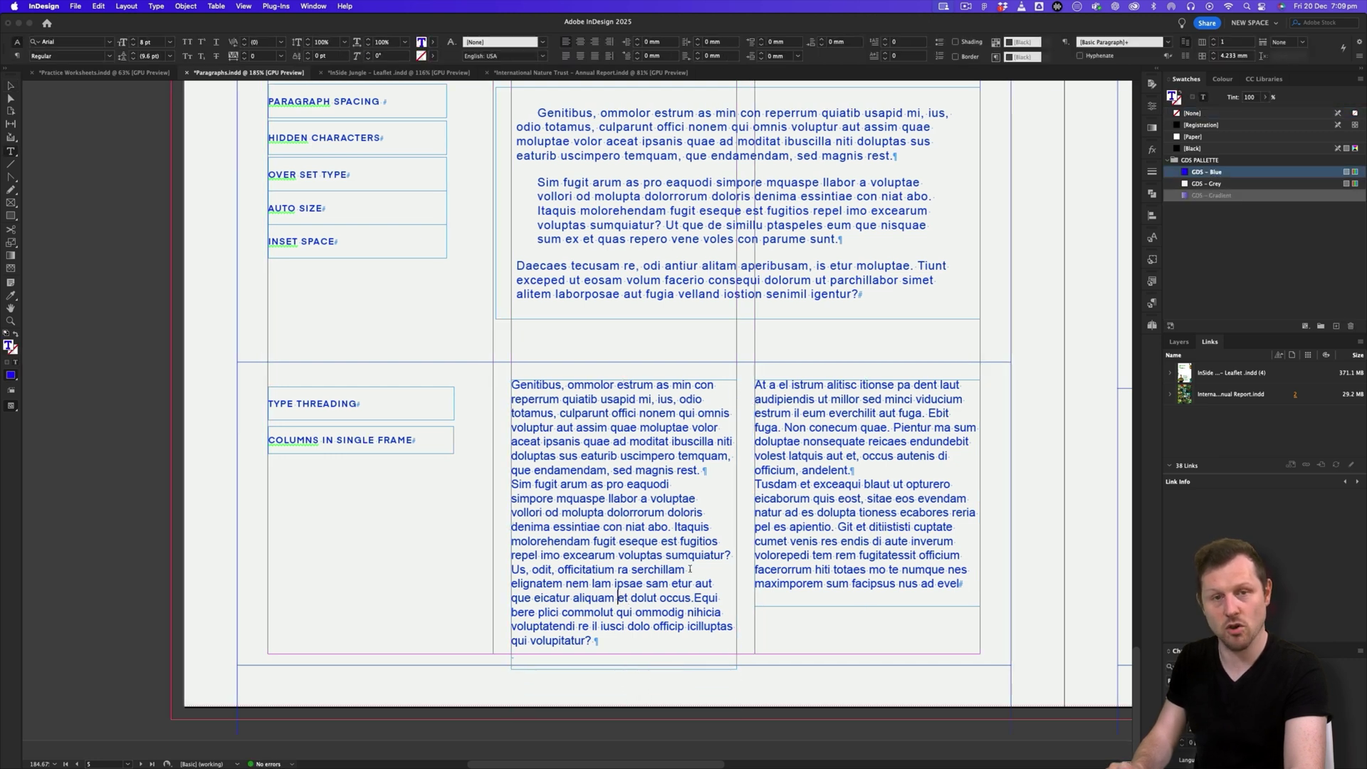
drag(687, 604, 511, 570)
key(BackSpace)
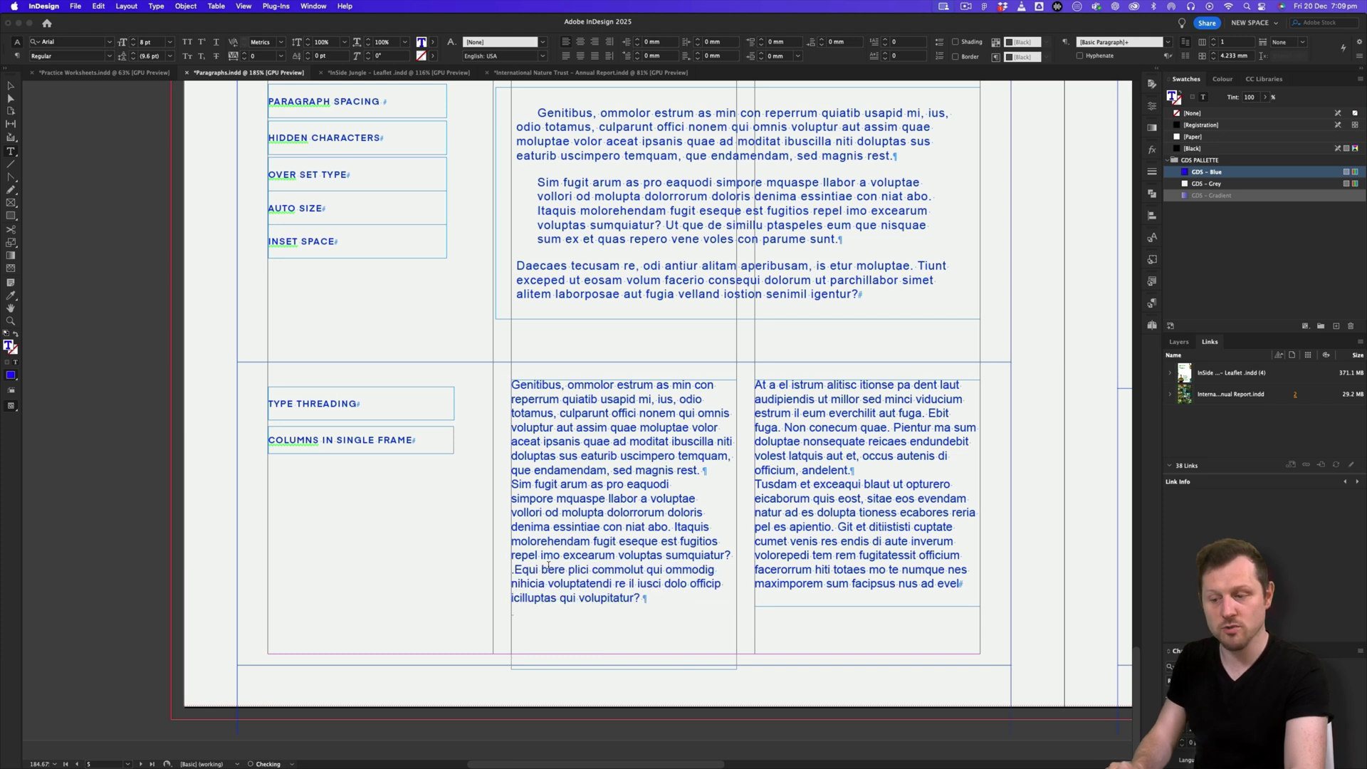
key(Delete)
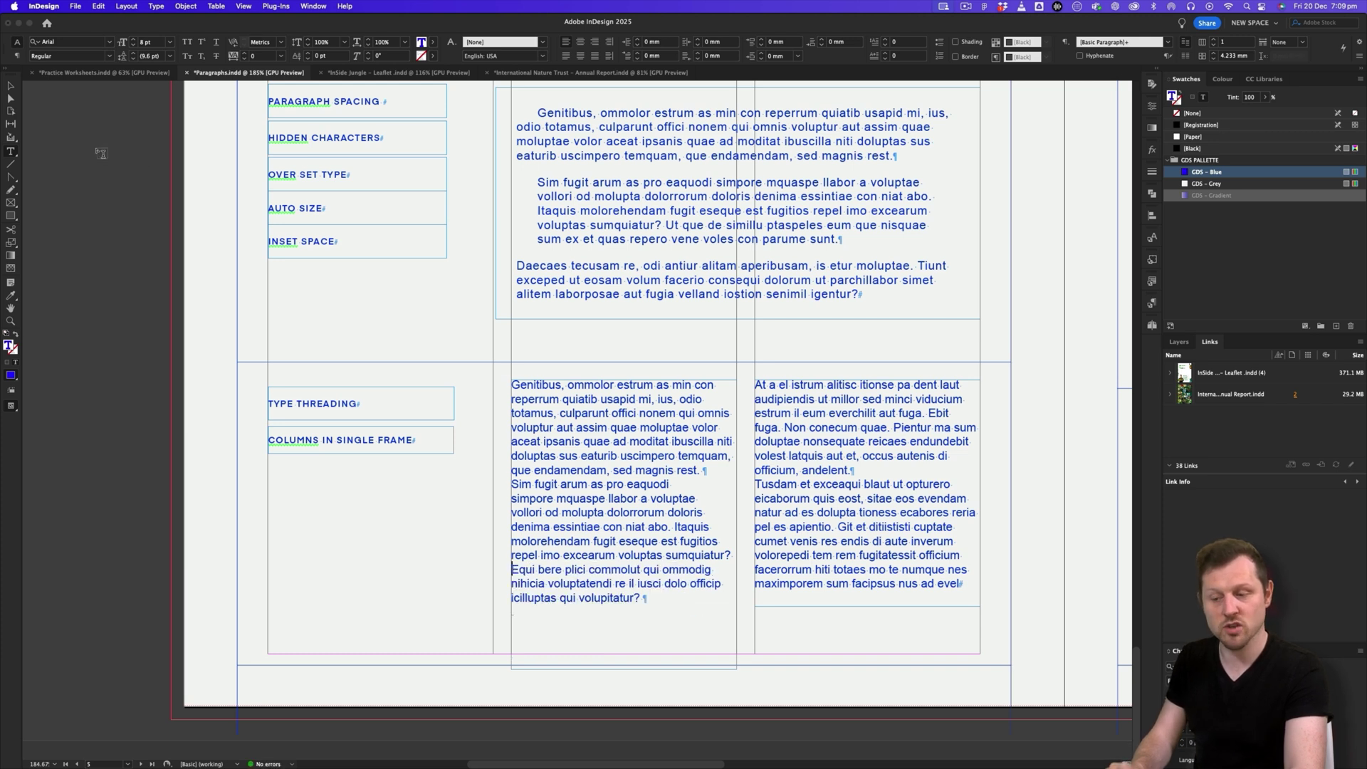
Step: Examine the hidden column break character below the last line of the first threaded frame up close
click(11, 84)
key(z)
drag(505, 626, 861, 430)
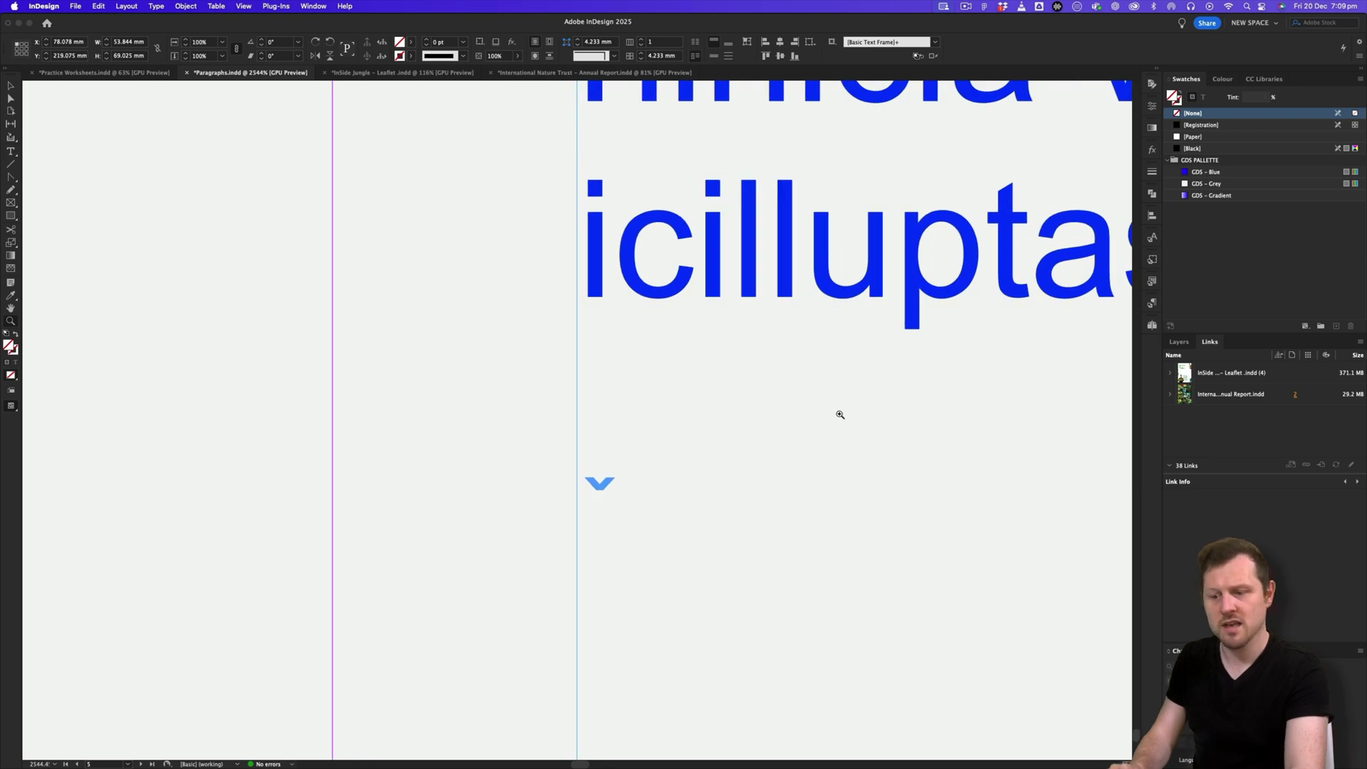
alt+click(874, 400)
drag(687, 478, 450, 535)
drag(903, 361, 430, 361)
drag(733, 351, 677, 428)
Step: Resize the first threaded frame to about 59.2 mm high and preview the page without guides, frame edges or hidden characters
key(v)
drag(607, 655, 604, 685)
mouse_move(775, 392)
mouse_down()
mouse_move(691, 420)
mouse_move(774, 391)
mouse_up()
scroll(775, 392, down, 5)
scroll(581, 648, up, 2)
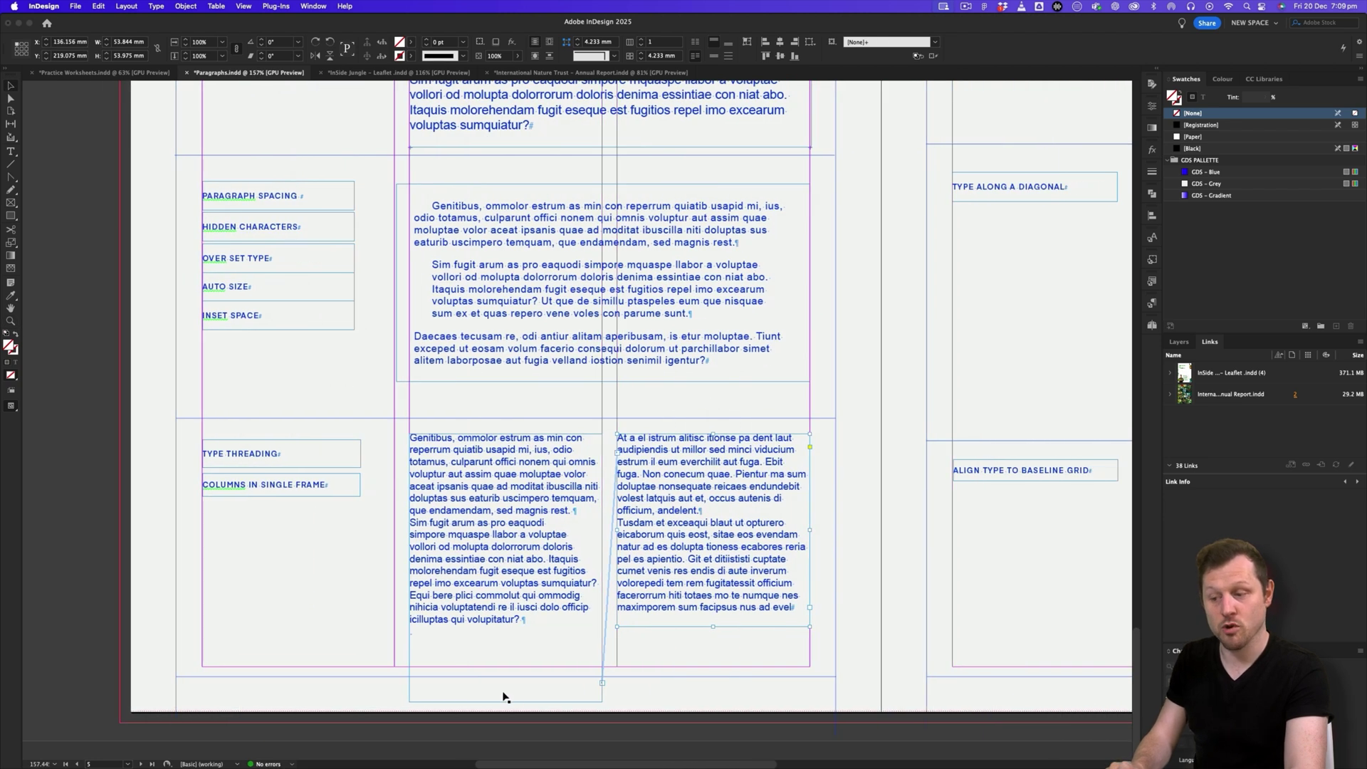
key(w)
drag(508, 703, 508, 645)
click(683, 652)
key(period)
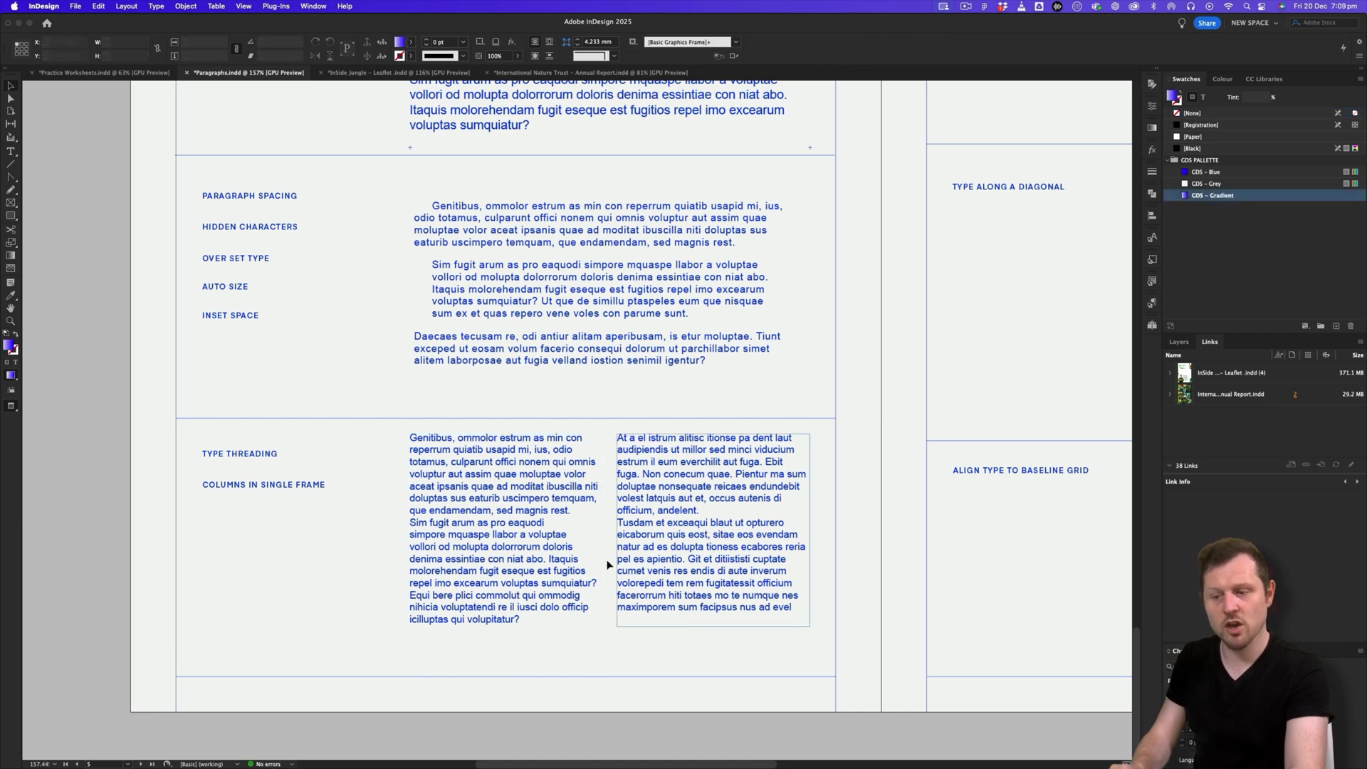
Step: Examine the two-column example frame in the Columns in Single Frame section of the earlier worksheet page with guides and frame edges shown
scroll(677, 411, up, 15)
click(614, 487)
key(w)
scroll(563, 524, up, 1)
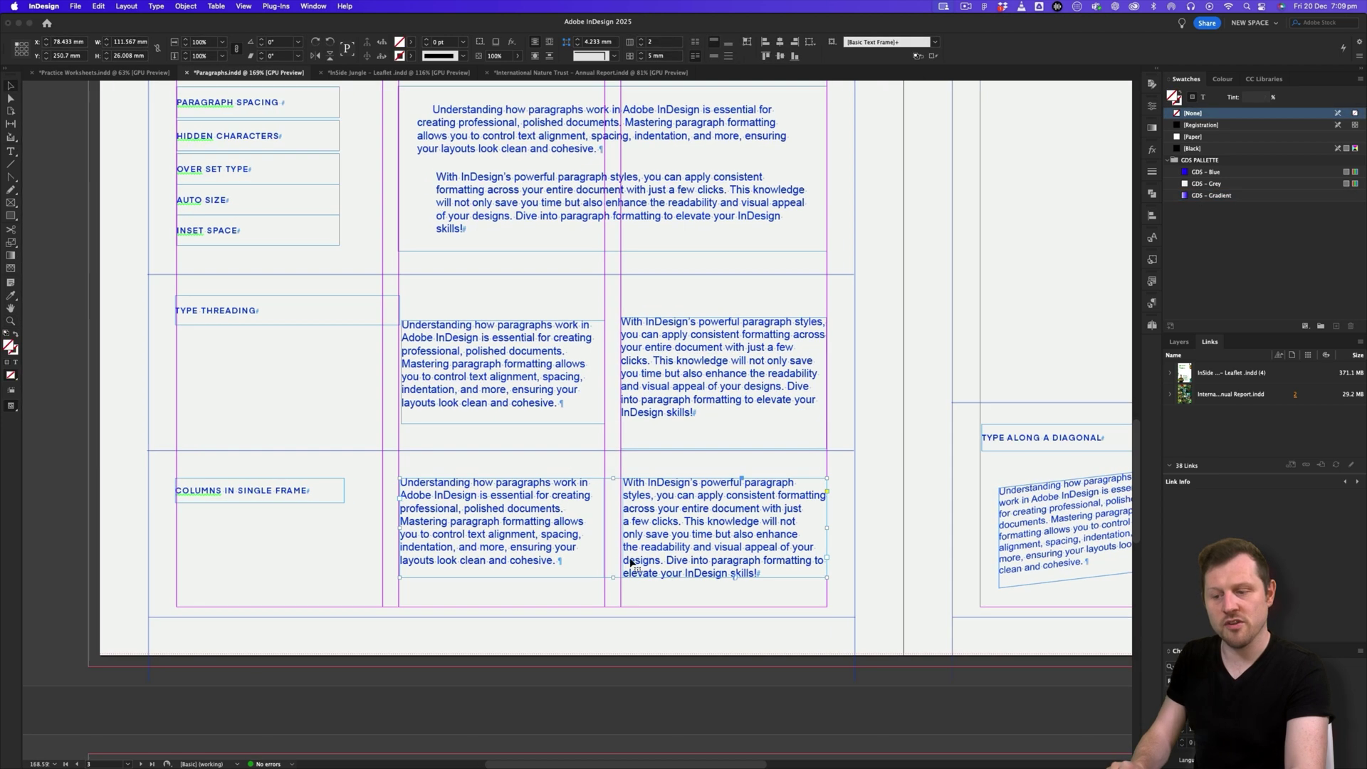
drag(703, 521, 677, 531)
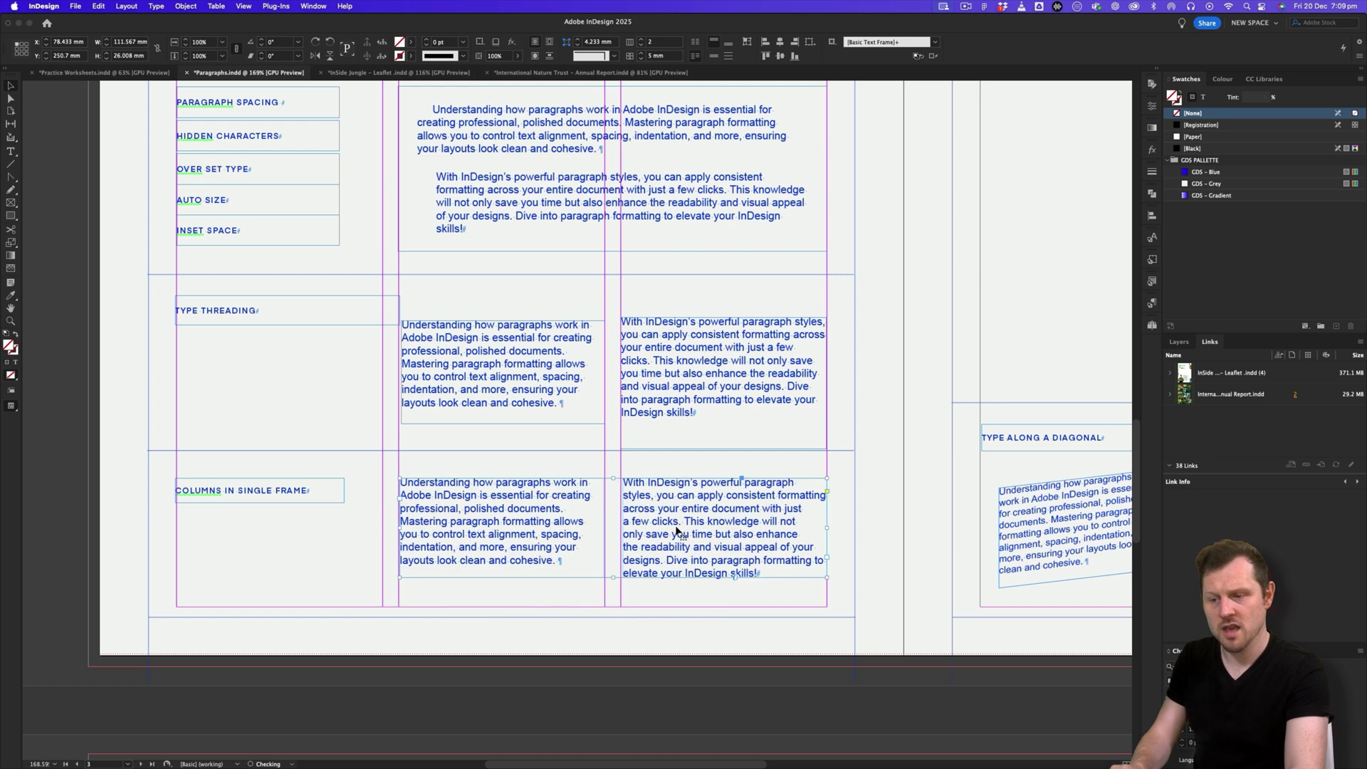
scroll(688, 504, down, 20)
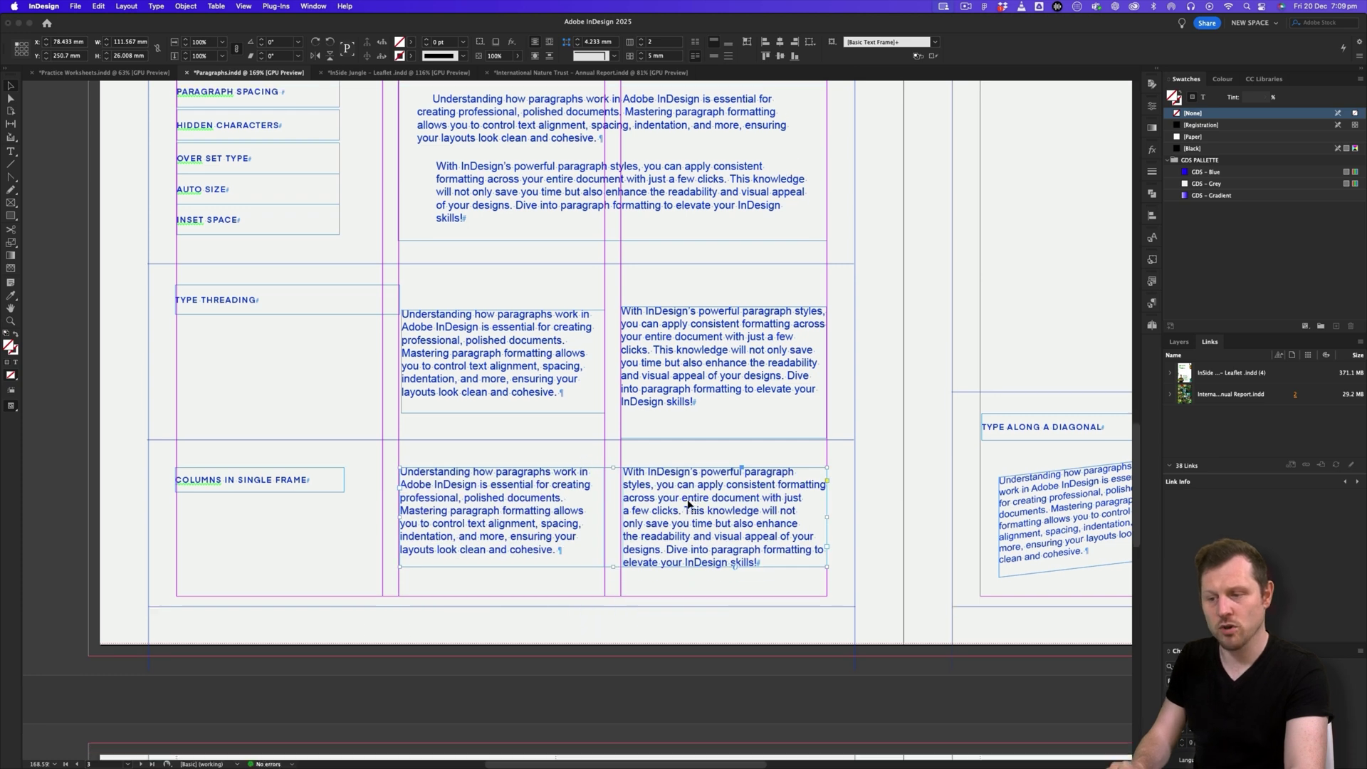
Step: Delete the second threaded practice frame and widen the first one across both columns to about 112.4 mm
double_click(691, 546)
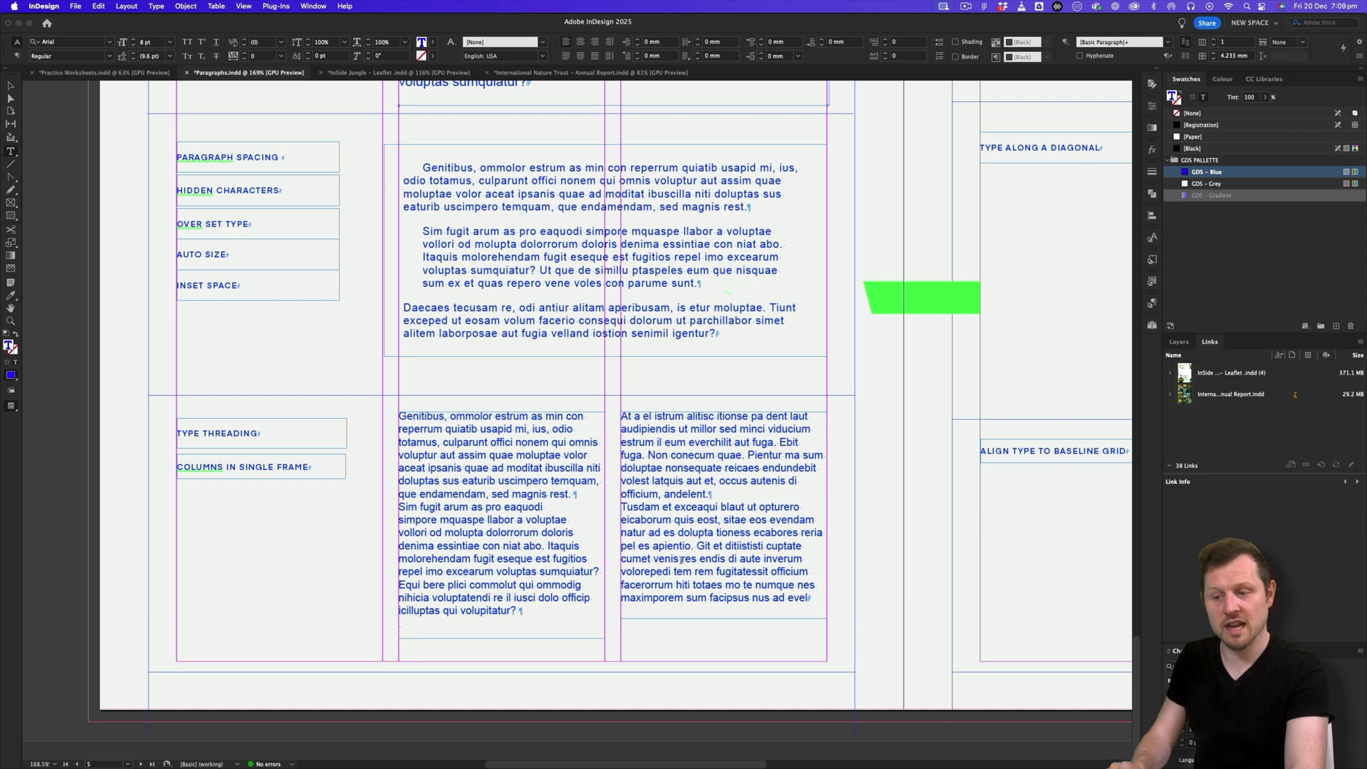
click(12, 87)
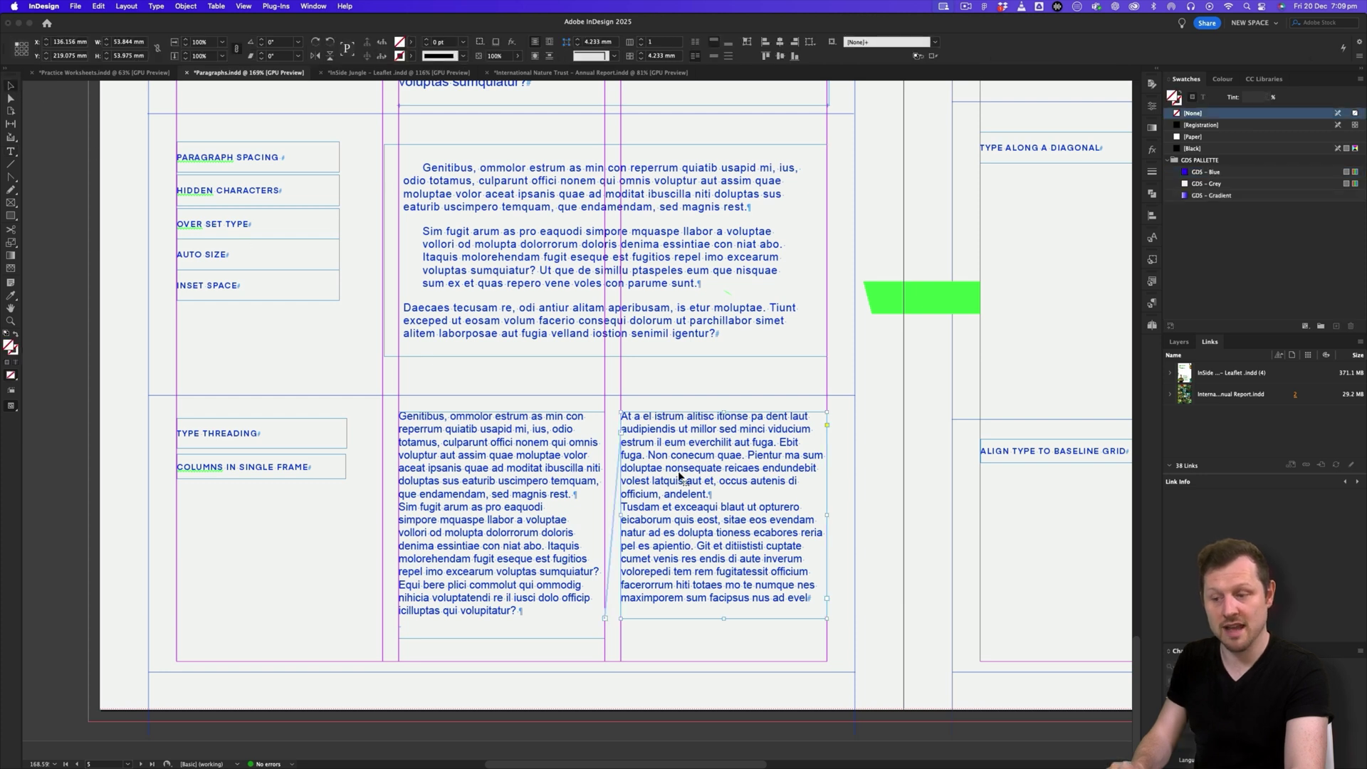
key(Delete)
drag(606, 526, 831, 531)
Step: Remove the column break before "At a el istrum" and insert paragraph breaks in its place
double_click(498, 476)
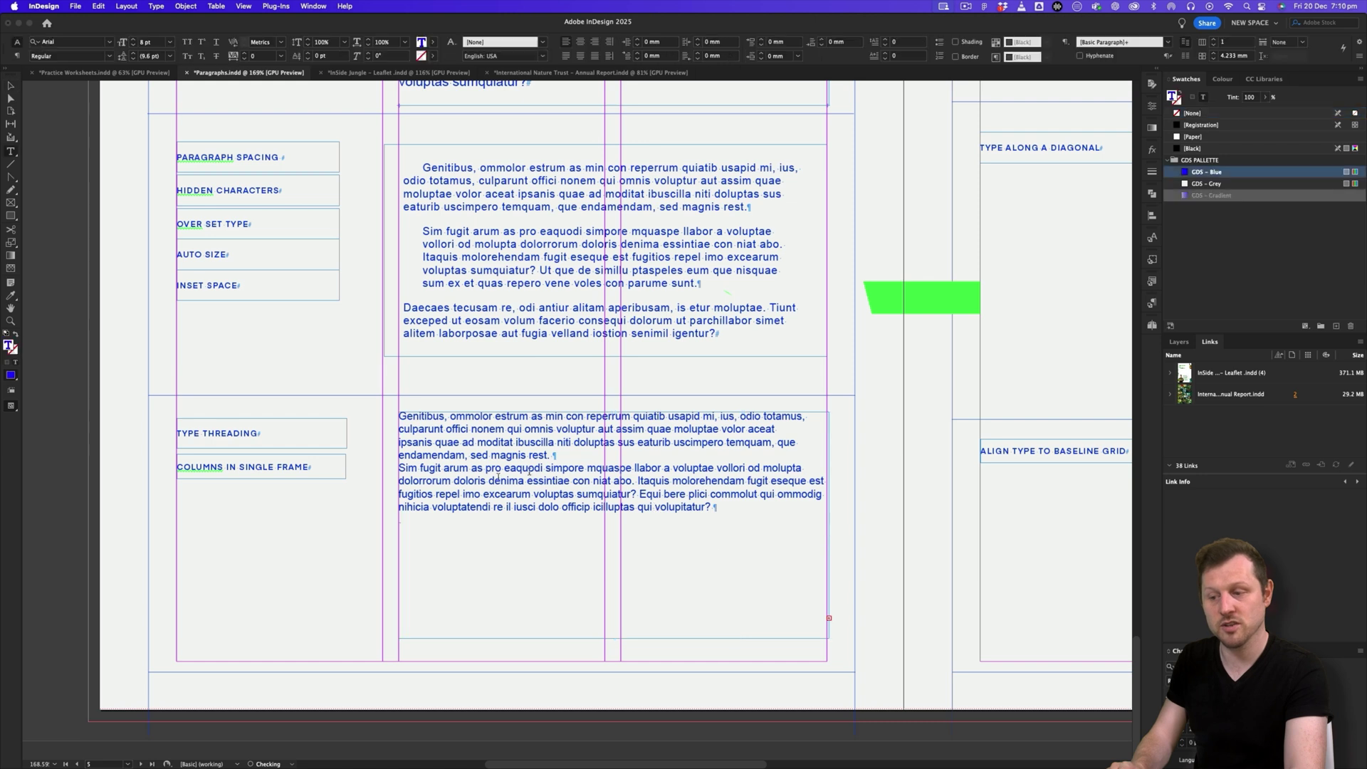
key(BackSpace)
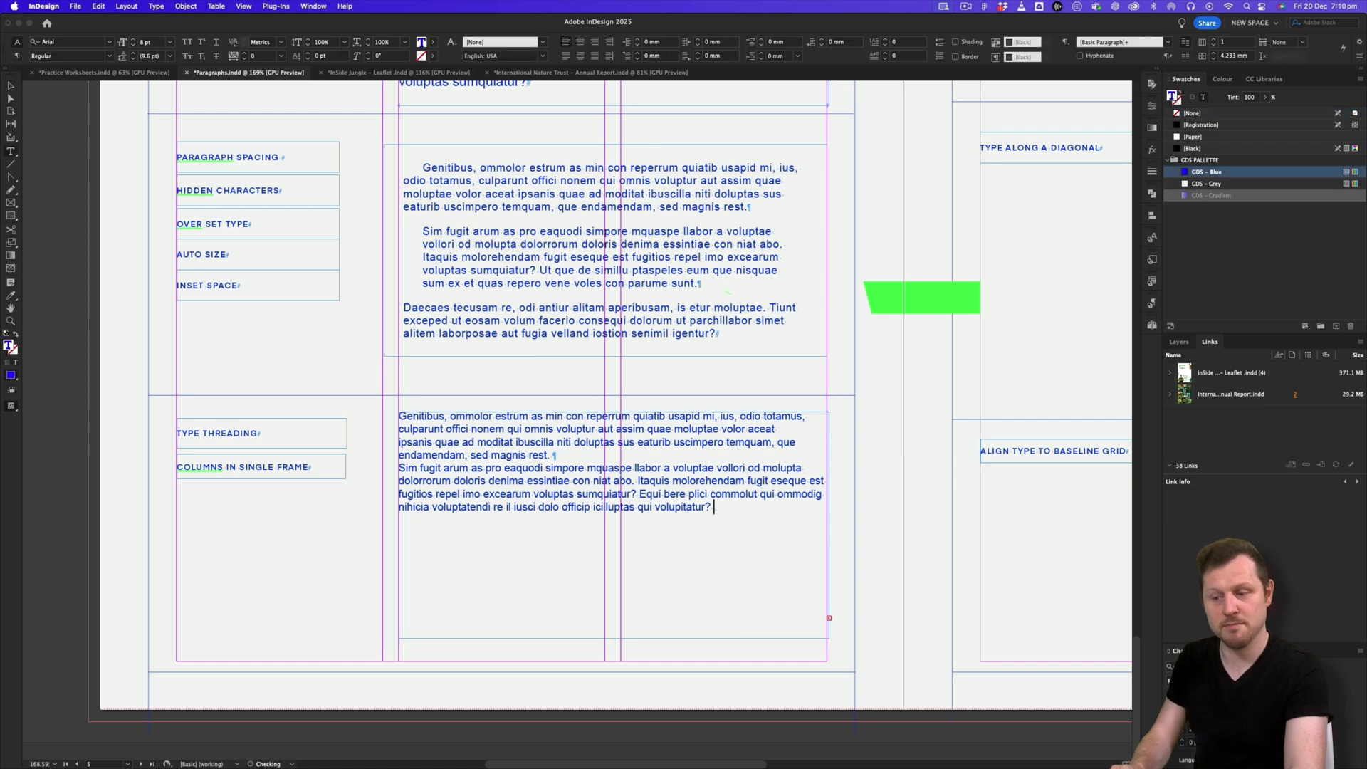
key(Delete)
key(Return)
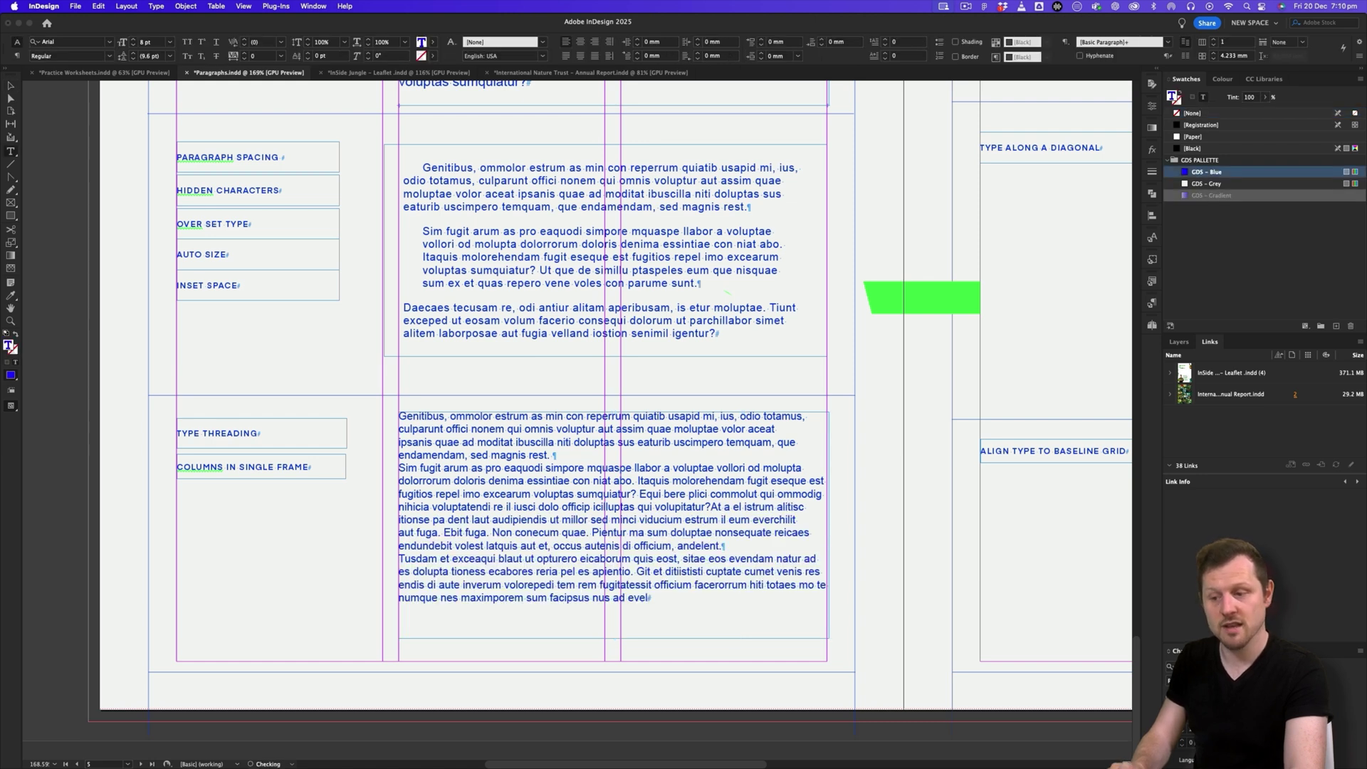
key(Return)
Step: Delete the closing text after "pel es apientio." and the empty paragraph above "At a el istrum"
drag(639, 585, 649, 610)
key(BackSpace)
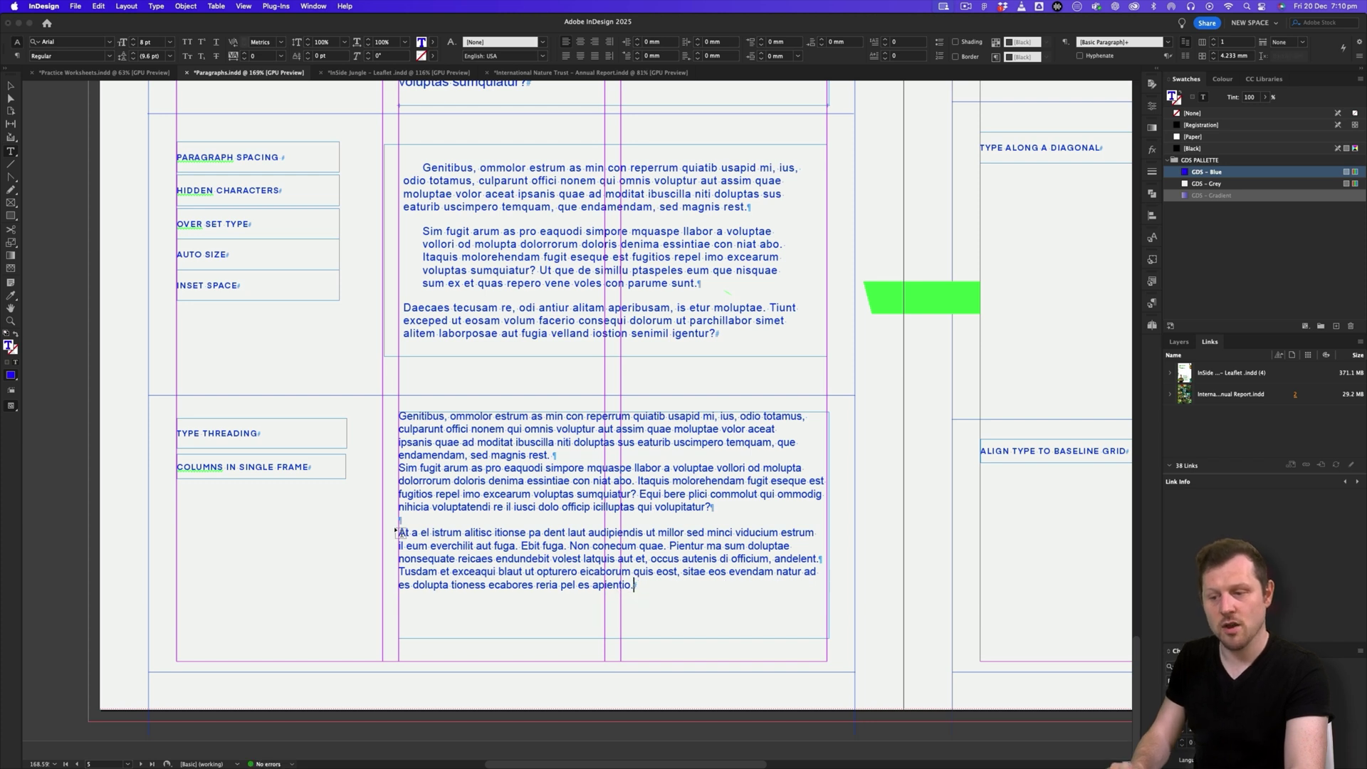
key(BackSpace)
Step: Set the wide practice frame to 2 columns with a 5 mm gutter in its Text Frame Options
right_click(672, 427)
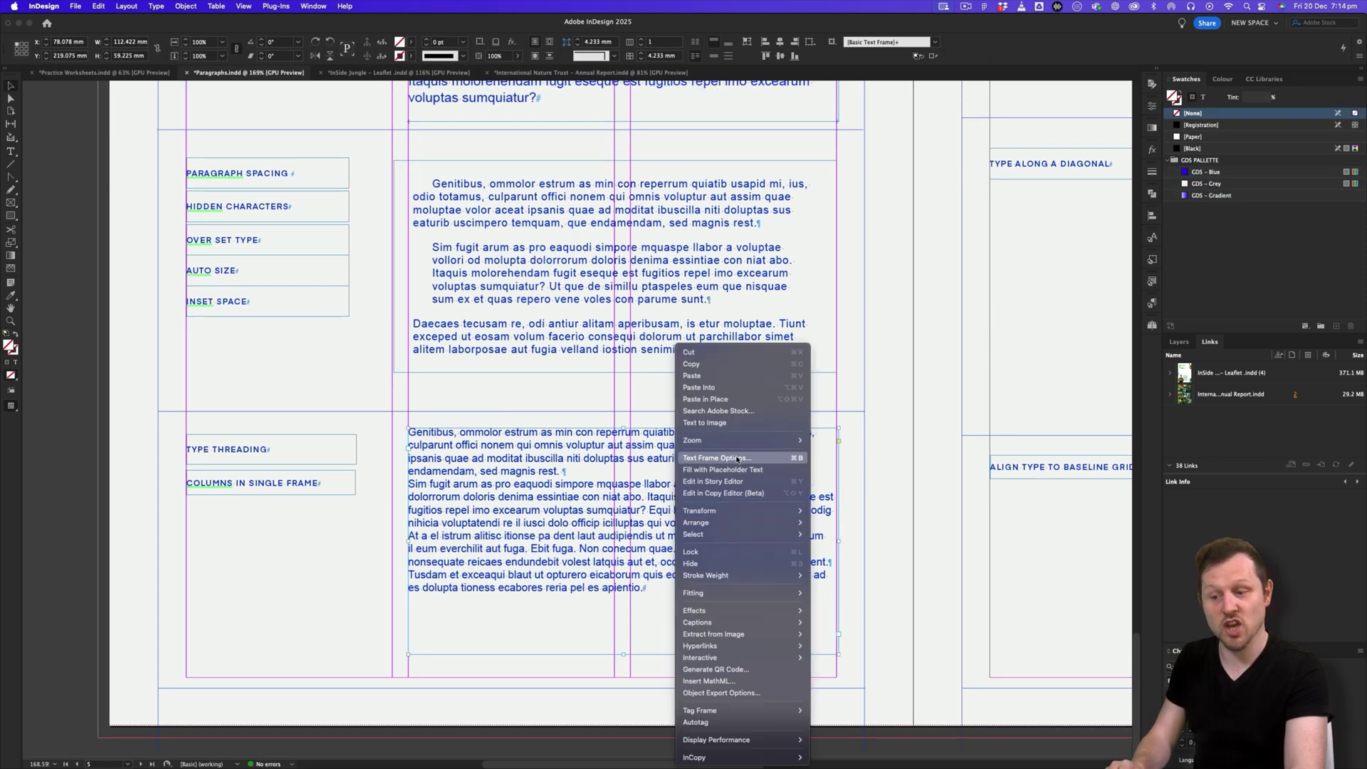
click(737, 459)
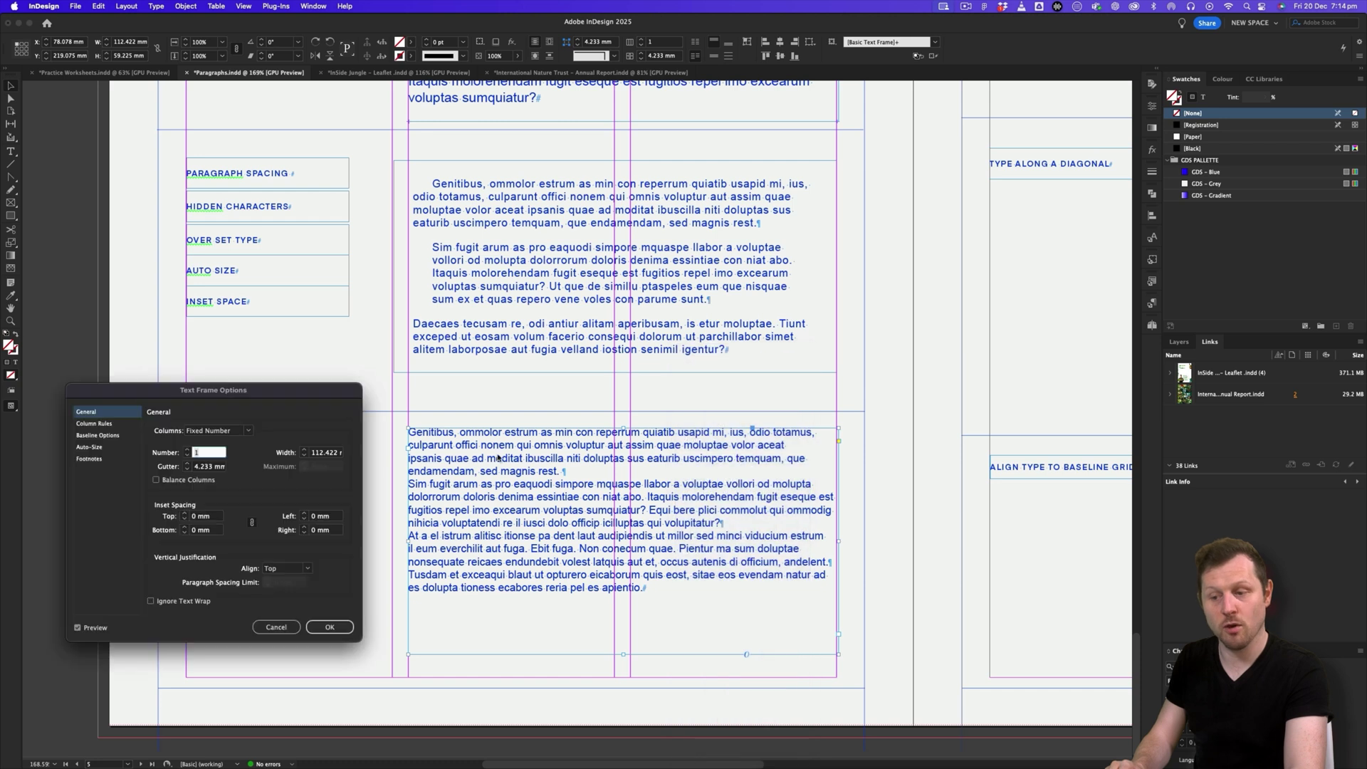
text(2)
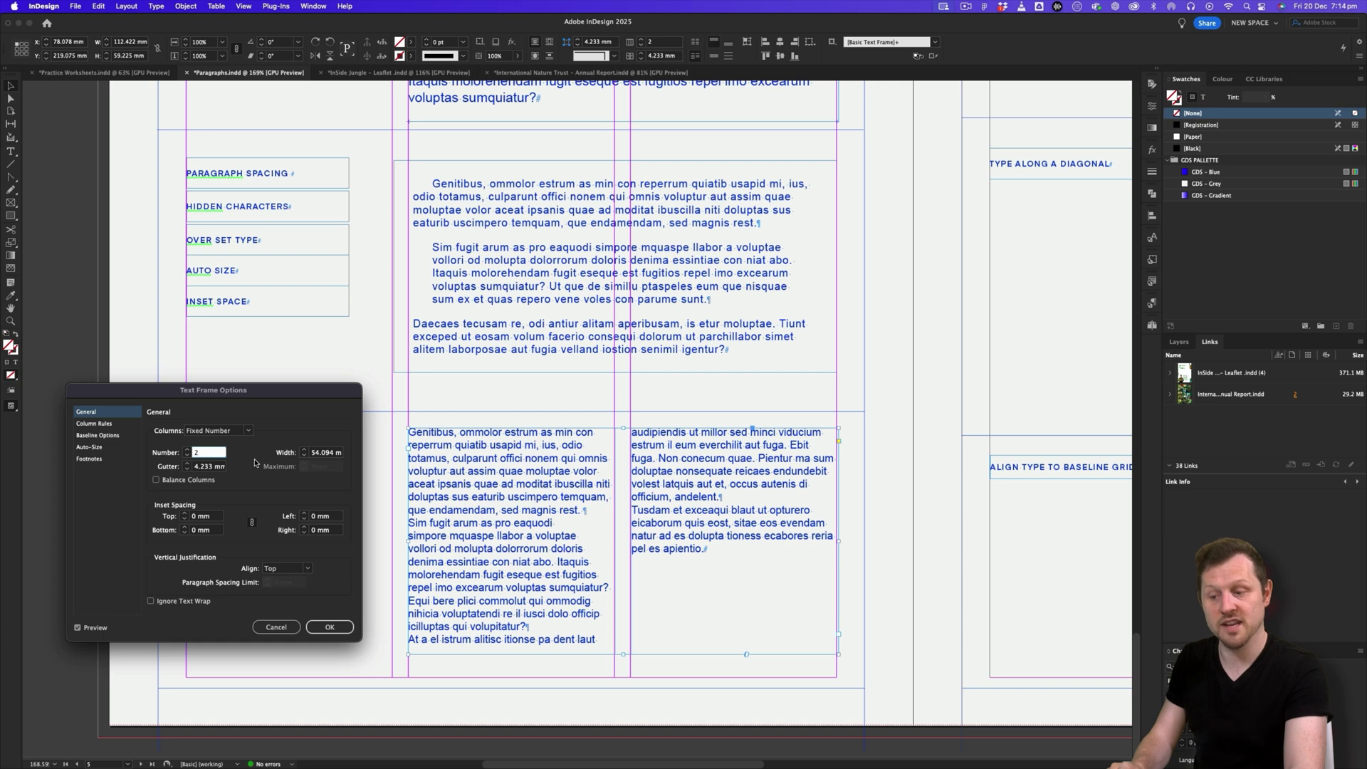
click(189, 464)
click(189, 464)
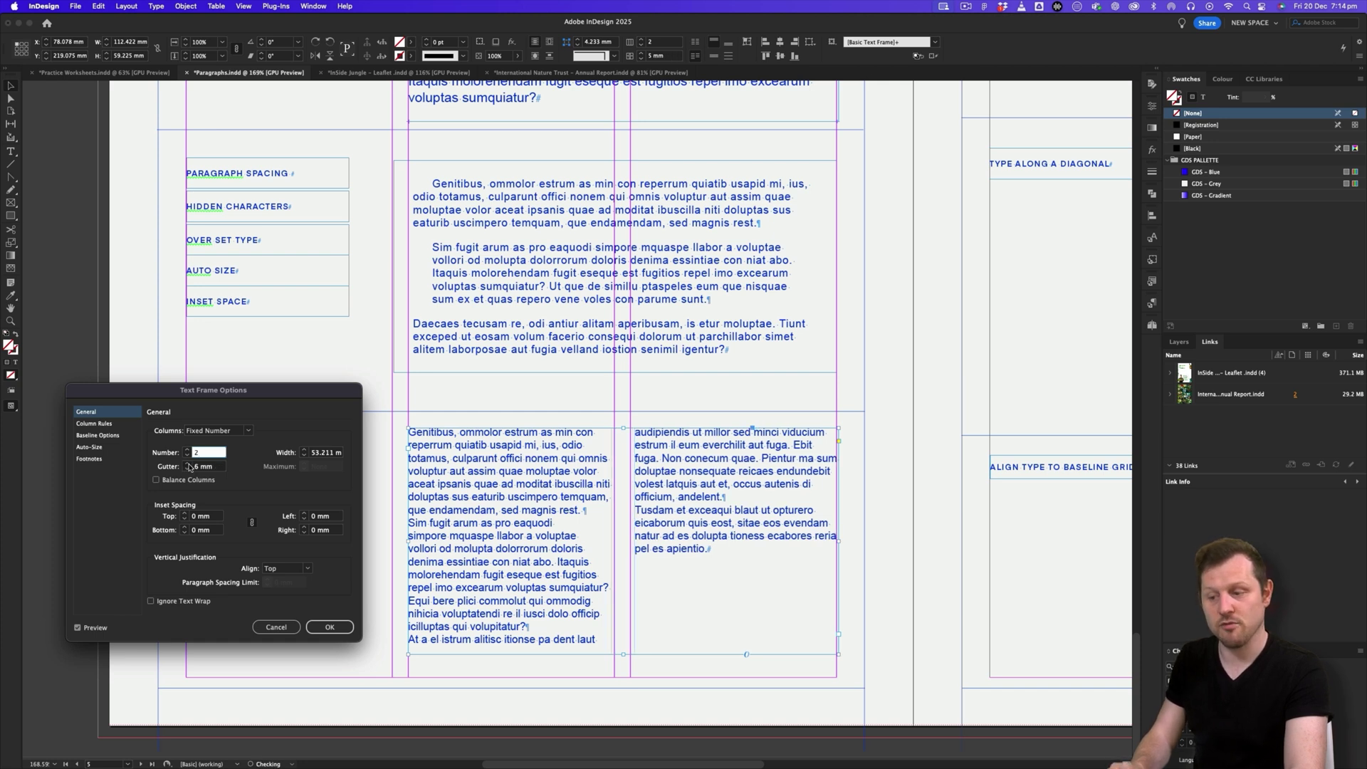
click(189, 464)
click(189, 464)
click(189, 465)
click(188, 469)
click(188, 470)
click(188, 469)
click(188, 470)
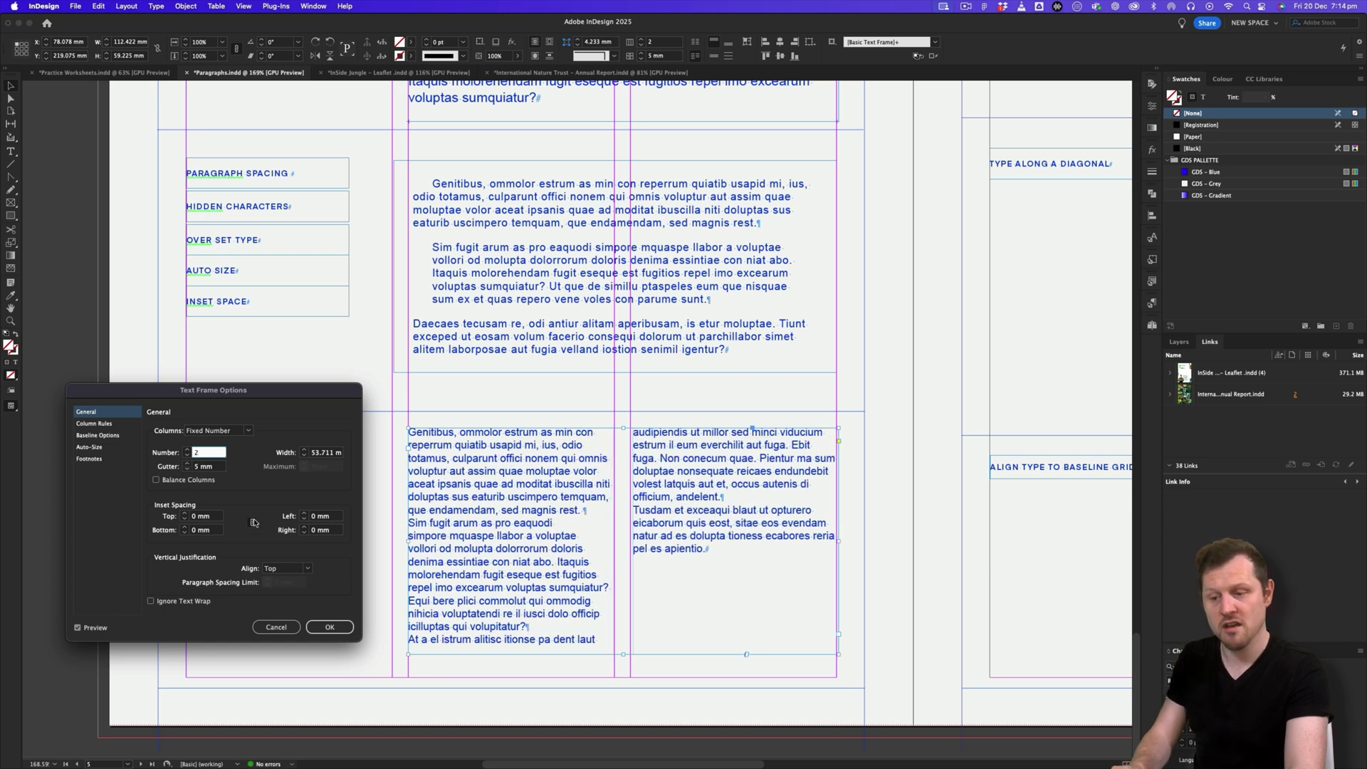
click(330, 627)
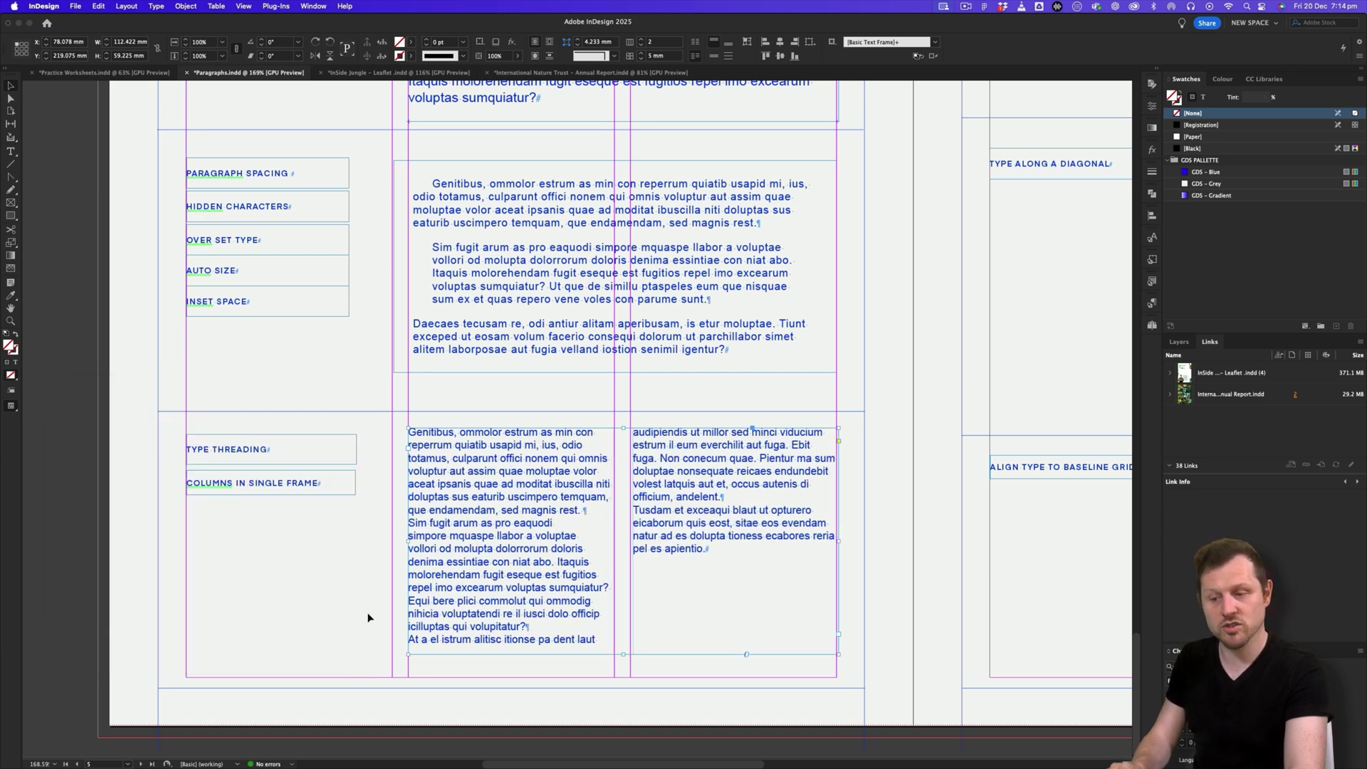
Step: Try three columns in the practice frame and return it to two columns
click(642, 41)
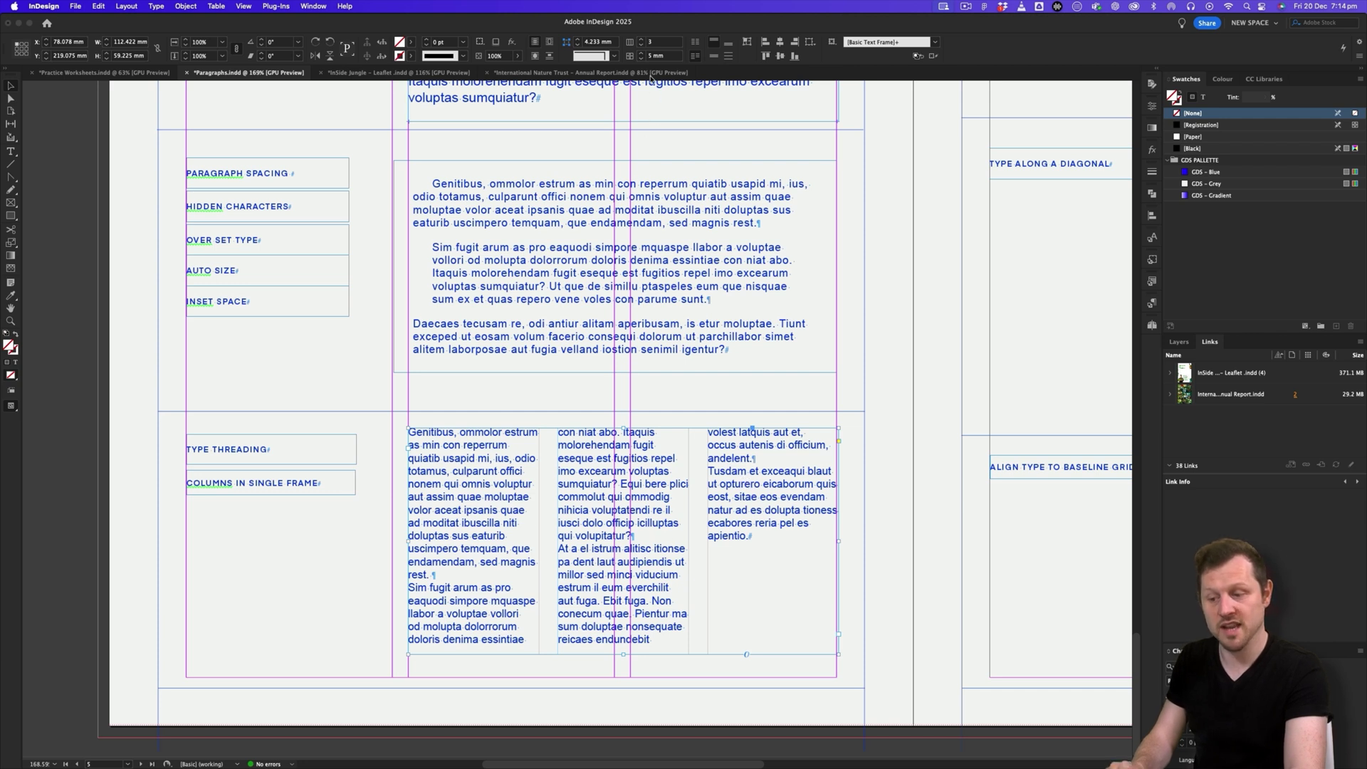
click(642, 45)
Step: Lengthen the two-column practice frame to about 63.5 mm high and turn on Balance Columns, comparing the text with it off and on
mouse_move(624, 654)
mouse_down()
mouse_move(620, 677)
mouse_move(624, 656)
mouse_up()
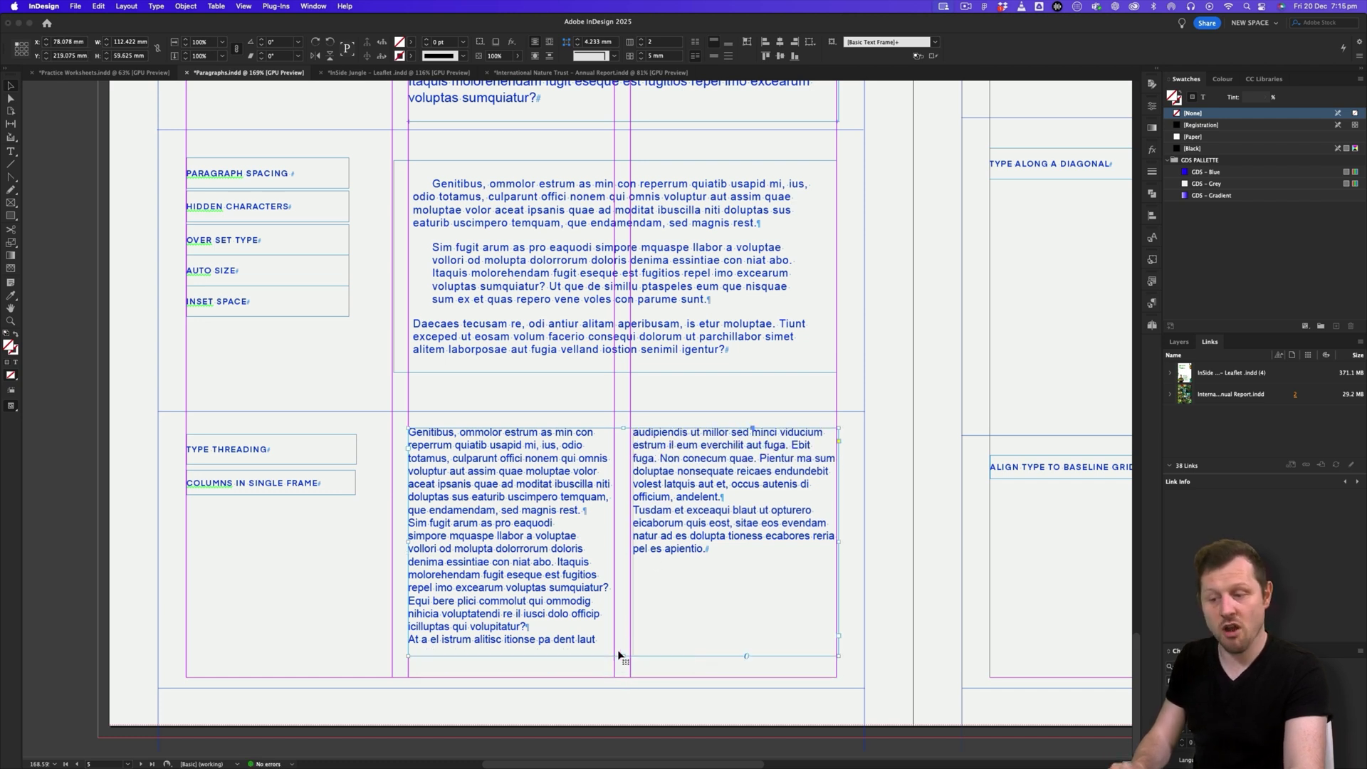
mouse_move(623, 663)
mouse_down()
mouse_move(622, 598)
mouse_move(623, 669)
mouse_up()
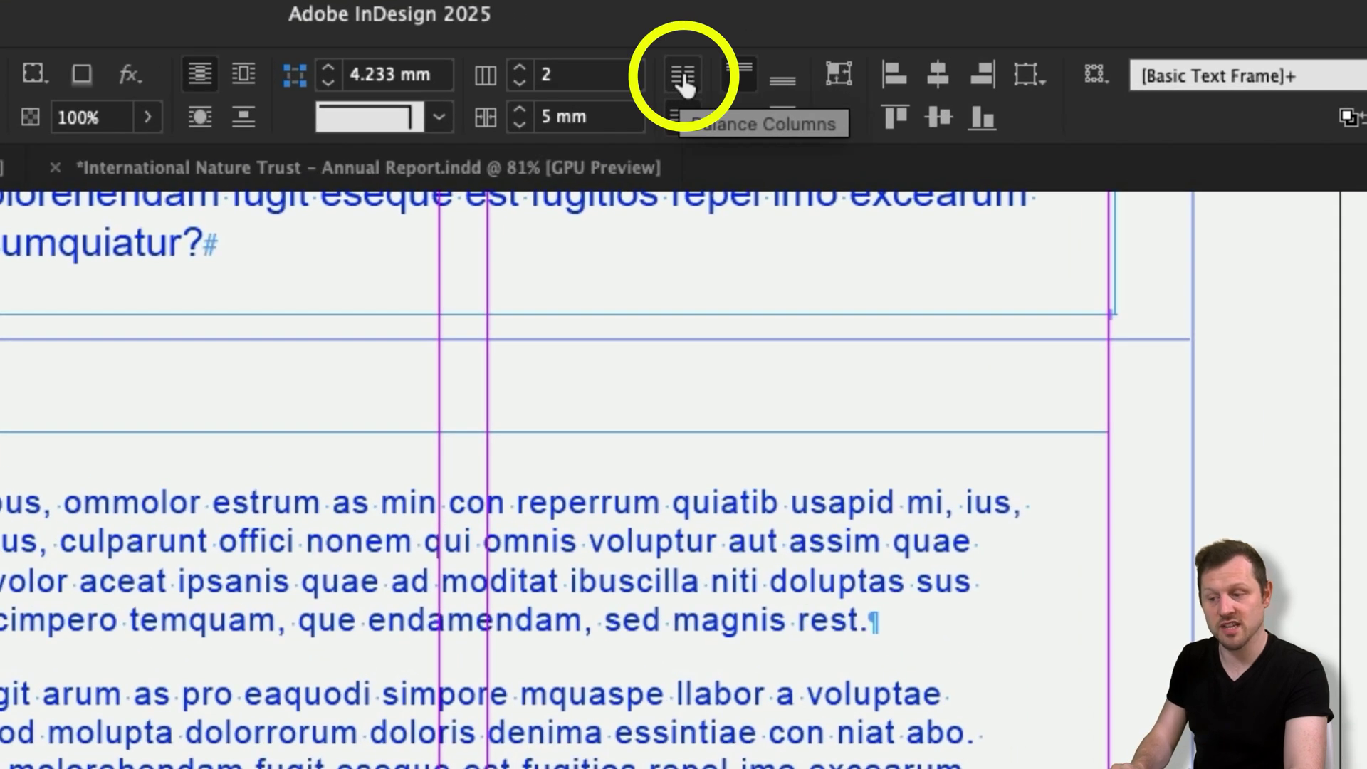
click(683, 77)
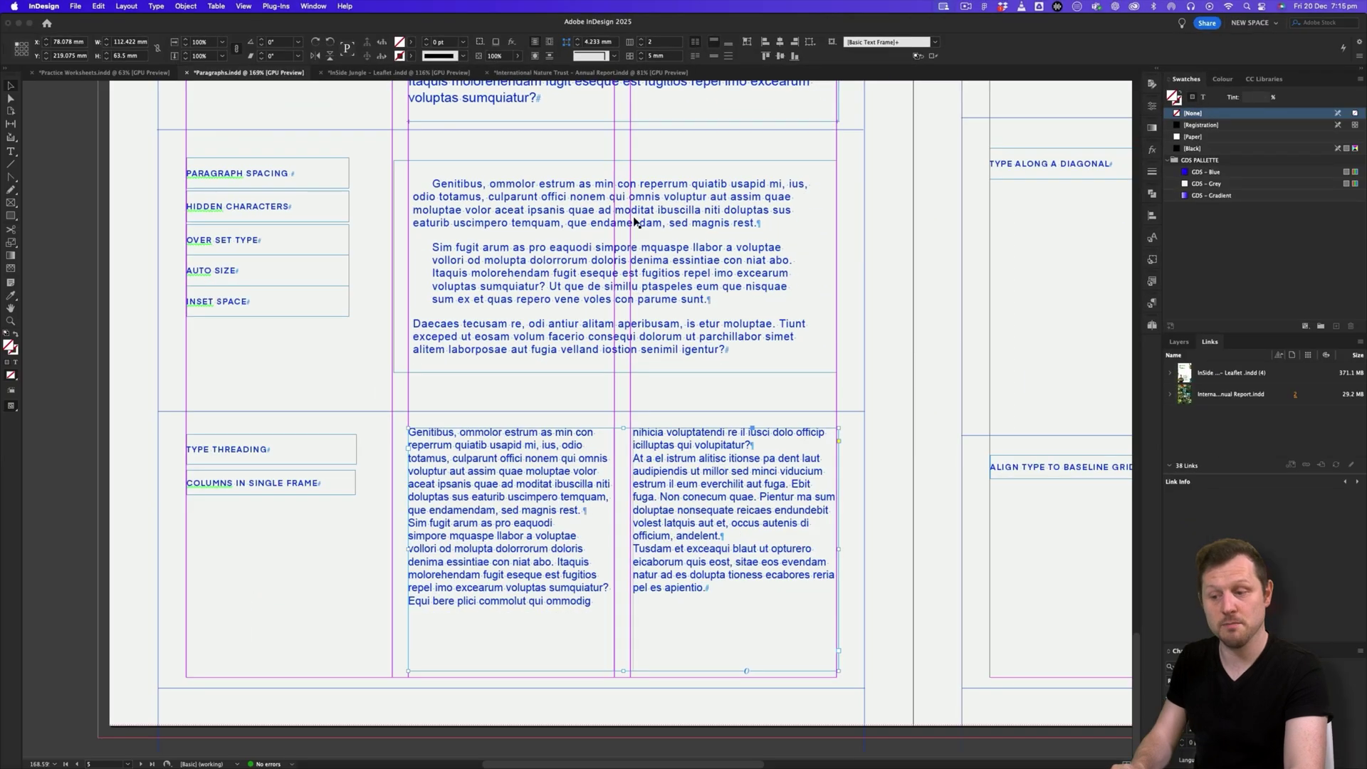
click(698, 58)
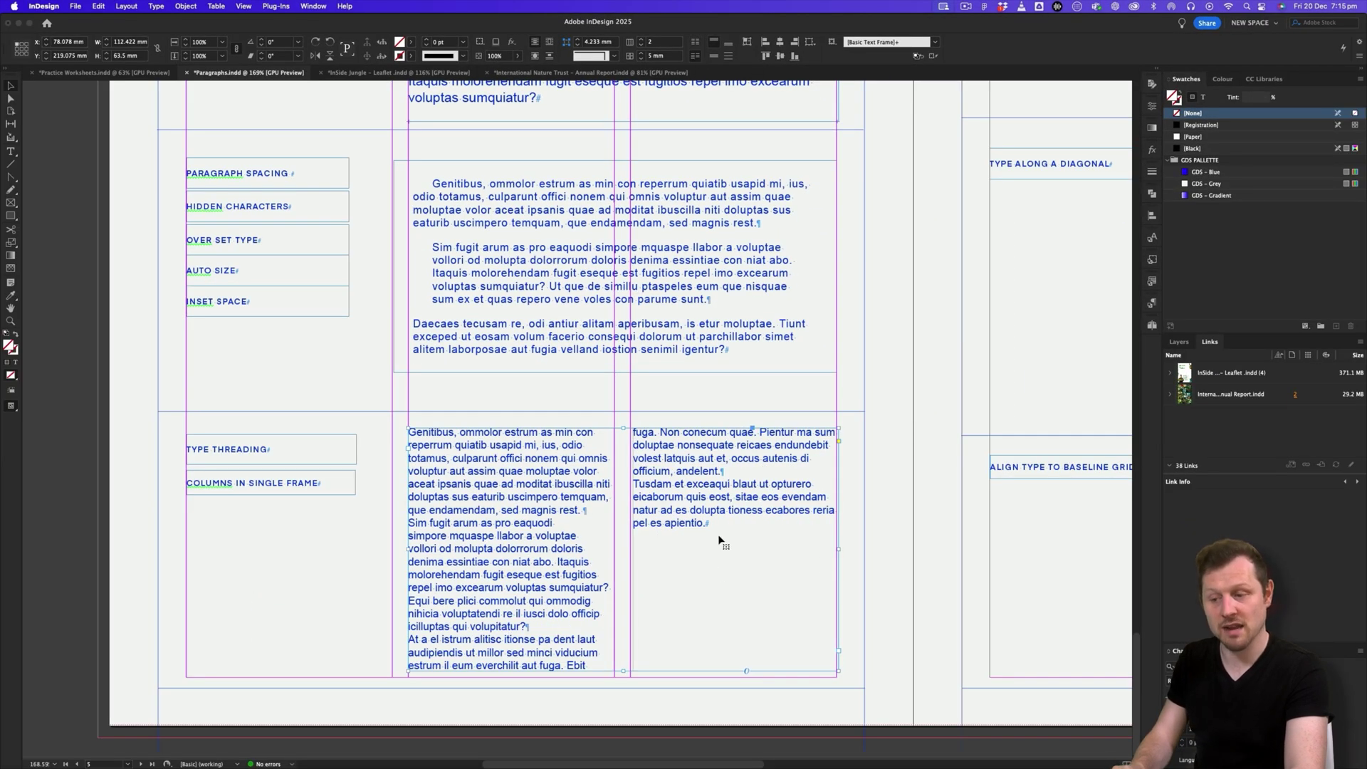
click(697, 44)
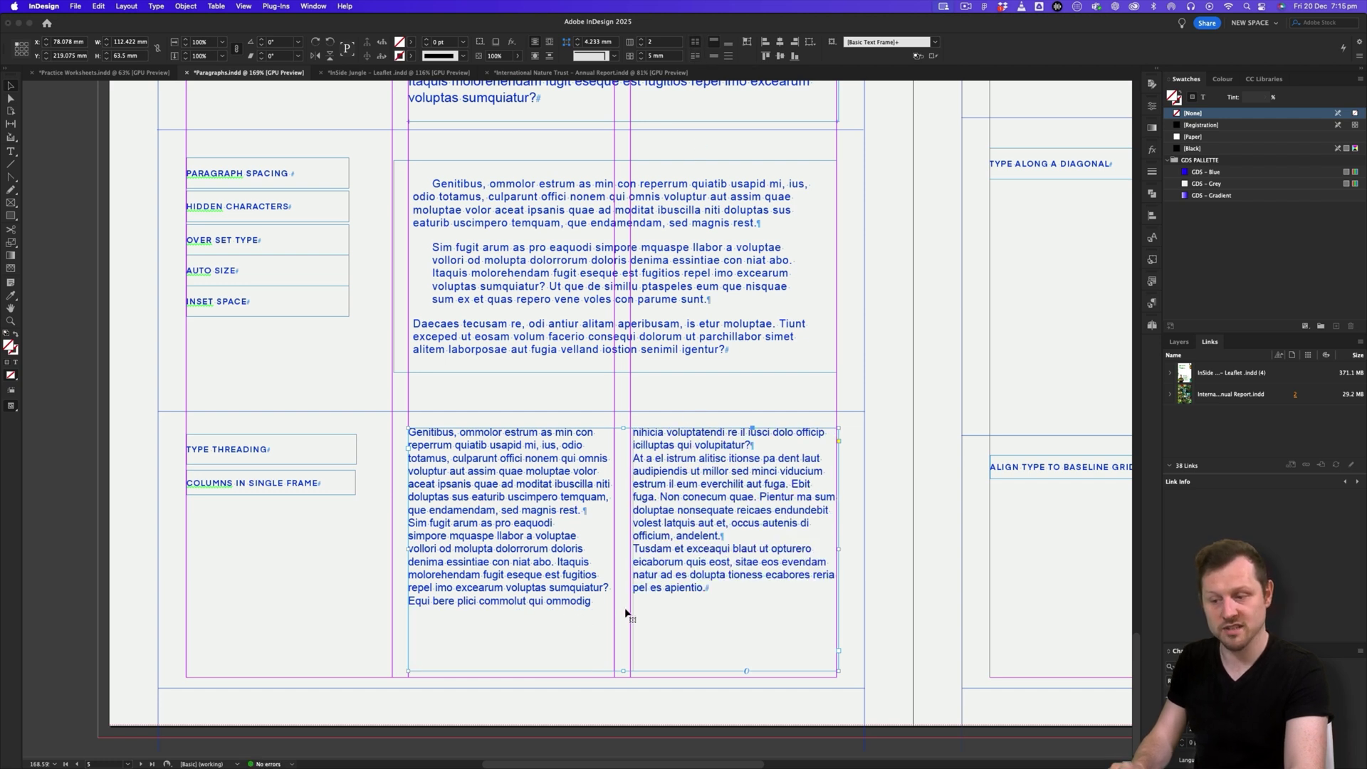
Step: Review the Balance Columns setting in the practice frame's Text Frame Options and leave without changes
right_click(644, 583)
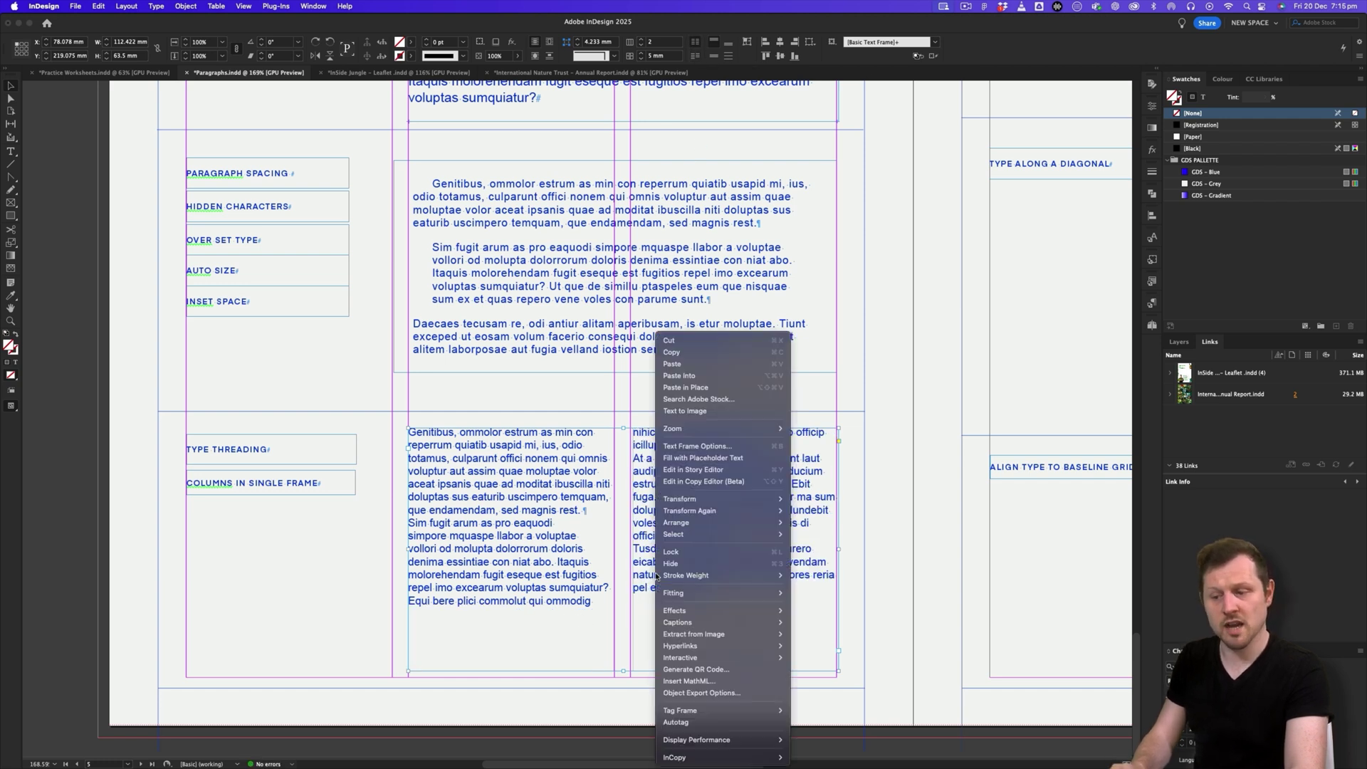
click(712, 446)
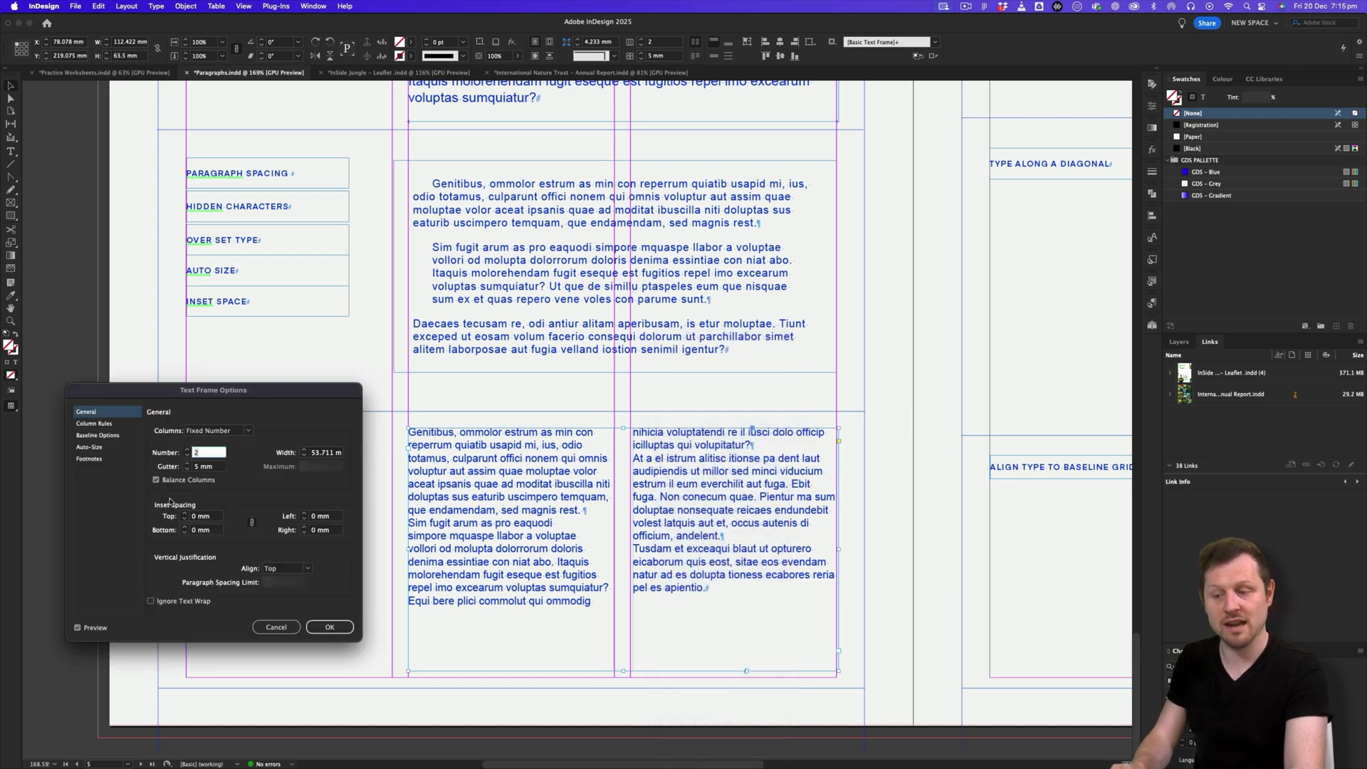
click(272, 625)
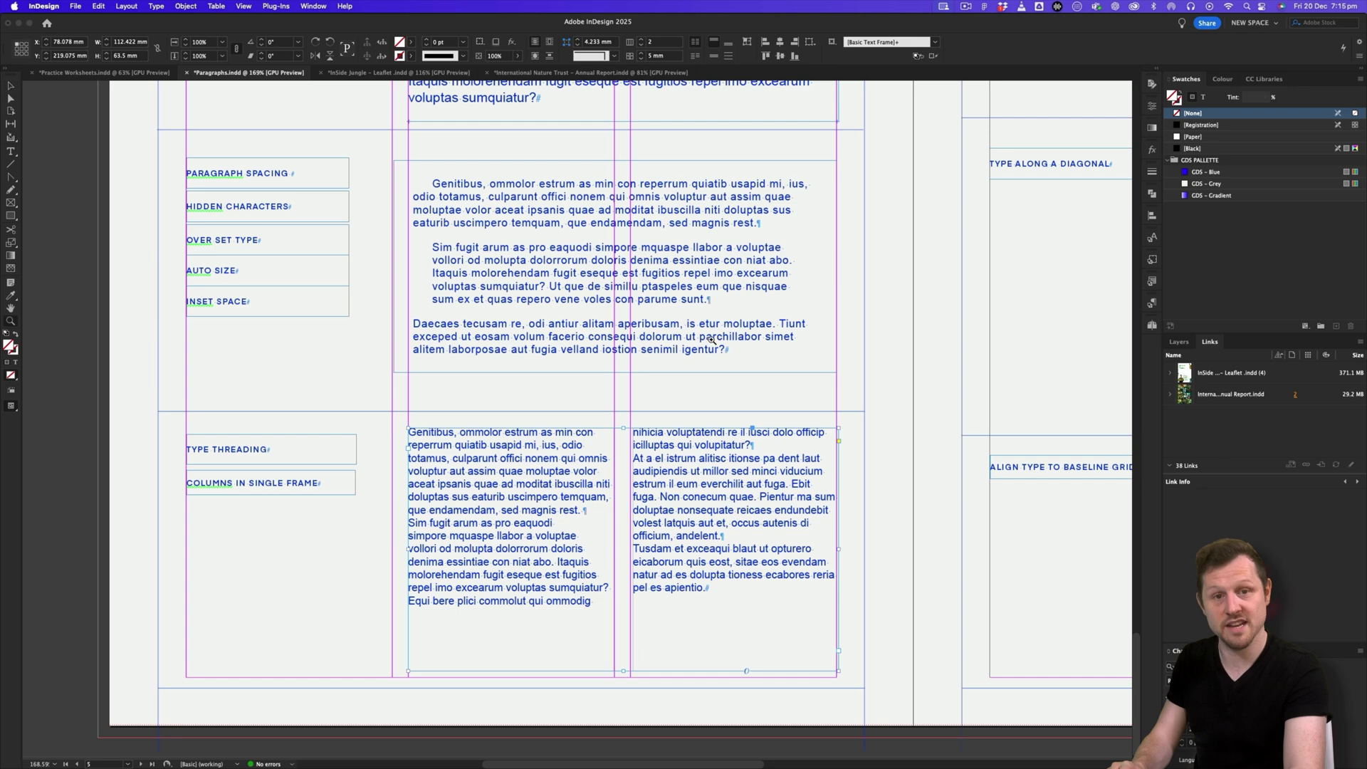
Step: Examine the Bad Example's separate text frames and the Spanning Titles example's title, intro and two-column text in a single frame
scroll(718, 523, down, 5)
scroll(717, 523, up, 5)
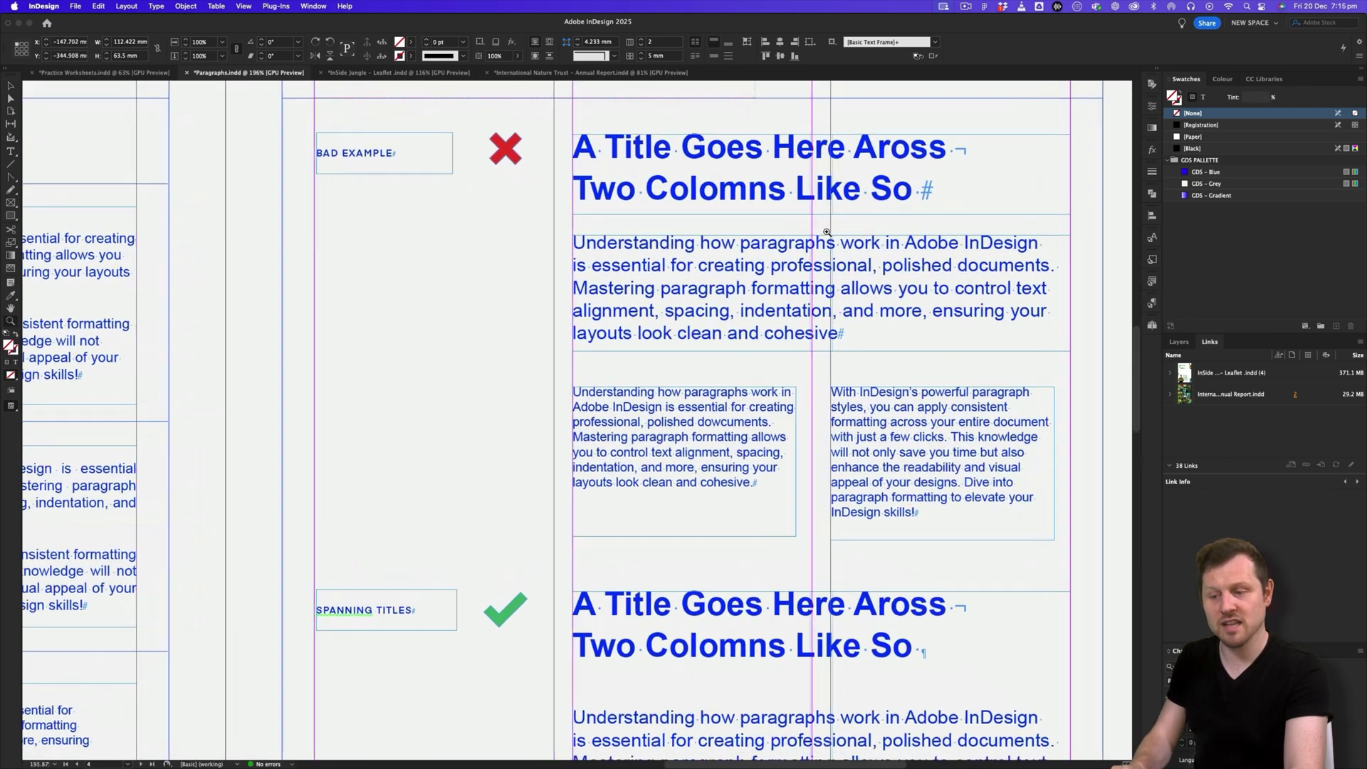
scroll(743, 312, up, 1)
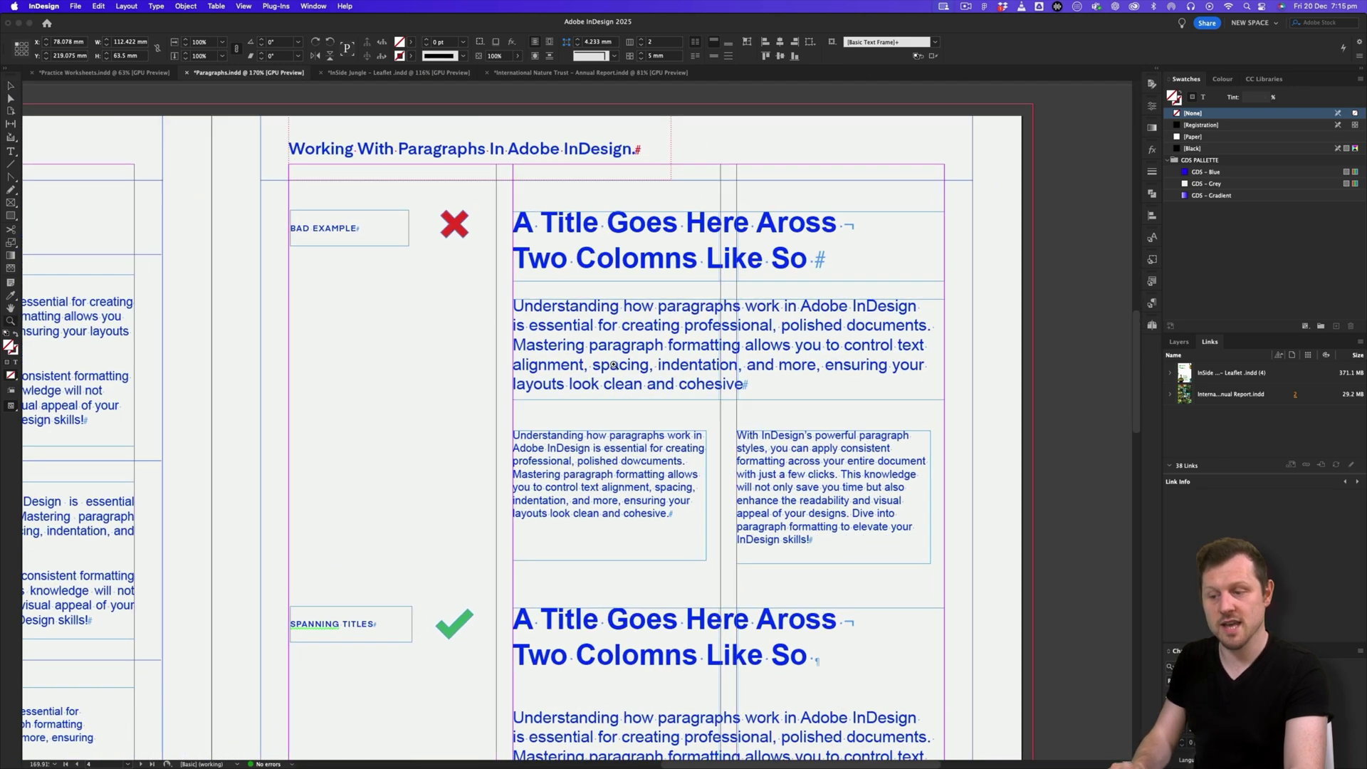
click(696, 196)
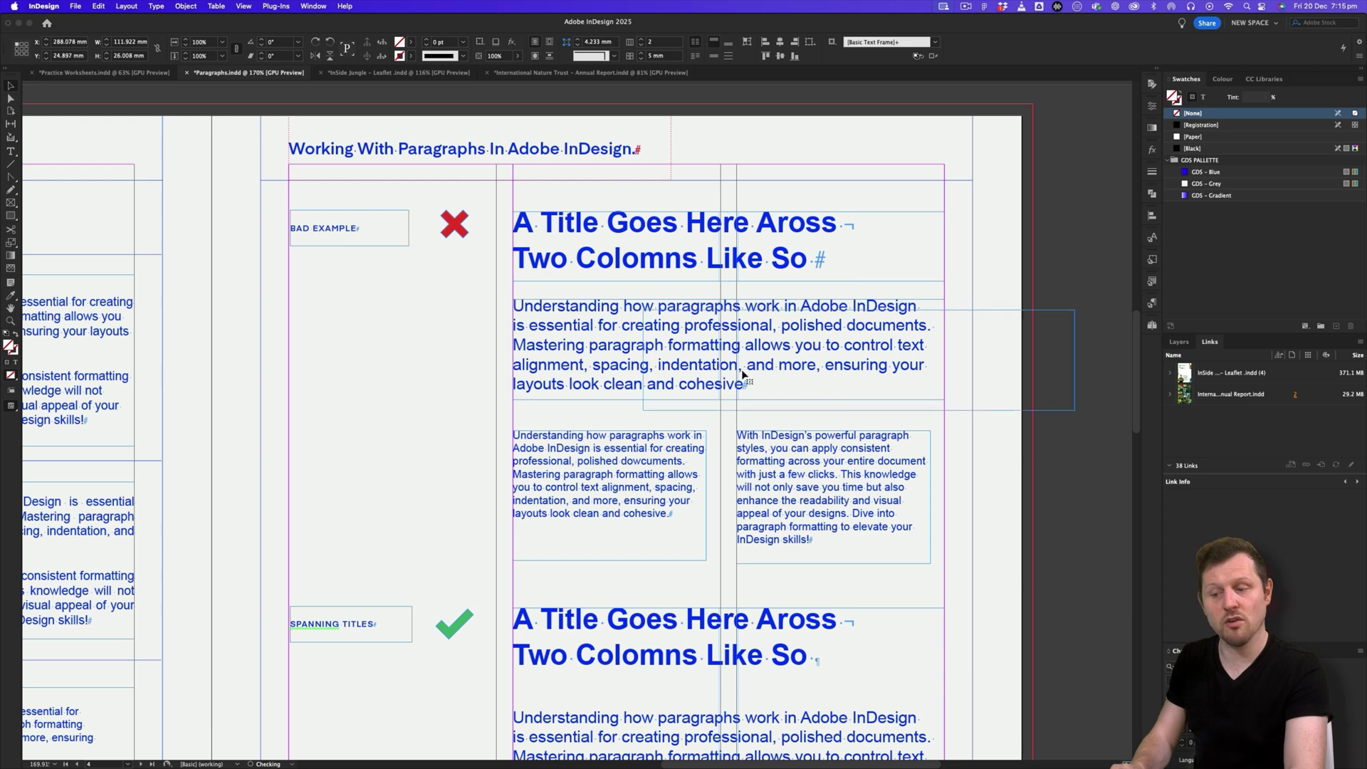
click(631, 528)
click(836, 510)
scroll(725, 530, down, 5)
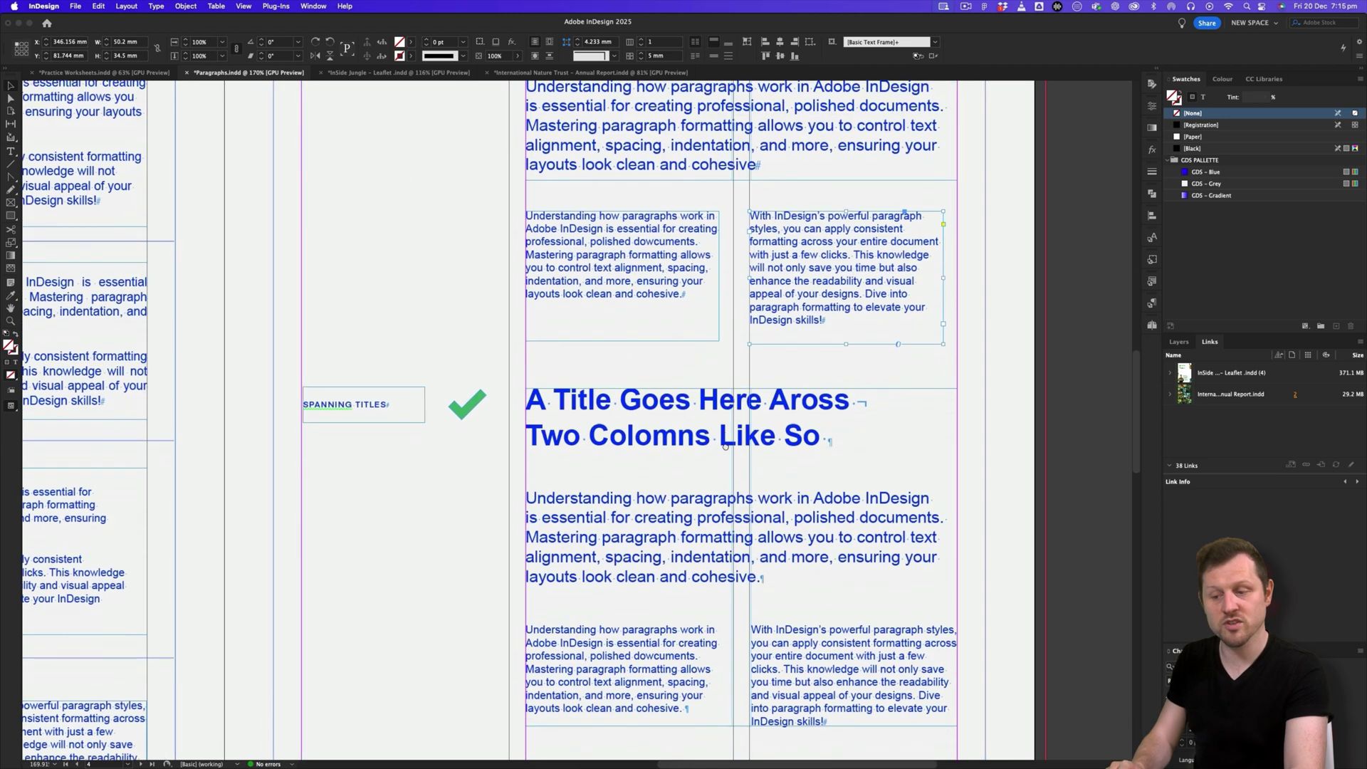
scroll(677, 450, down, 1)
scroll(677, 450, down, 2)
drag(631, 548, 702, 559)
scroll(702, 555, down, 3)
double_click(689, 469)
drag(799, 573, 552, 354)
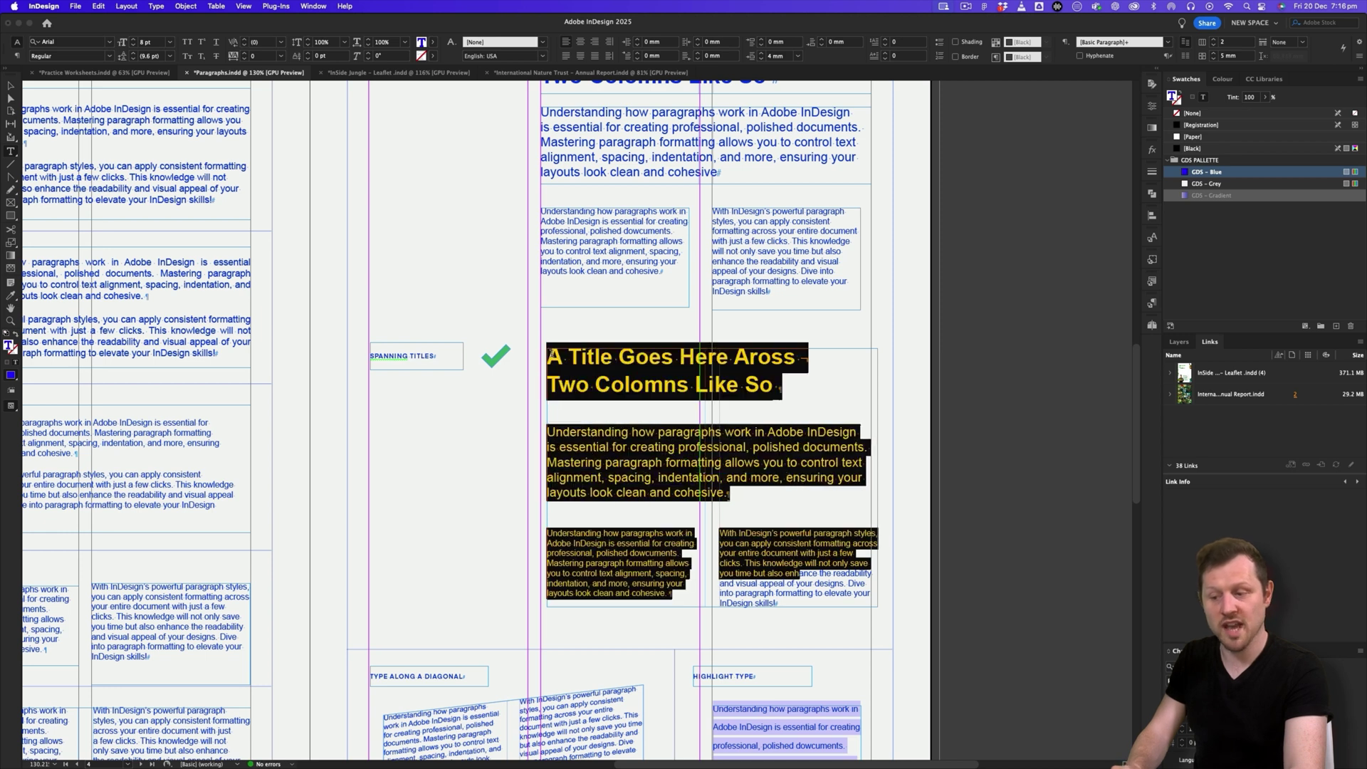
click(590, 430)
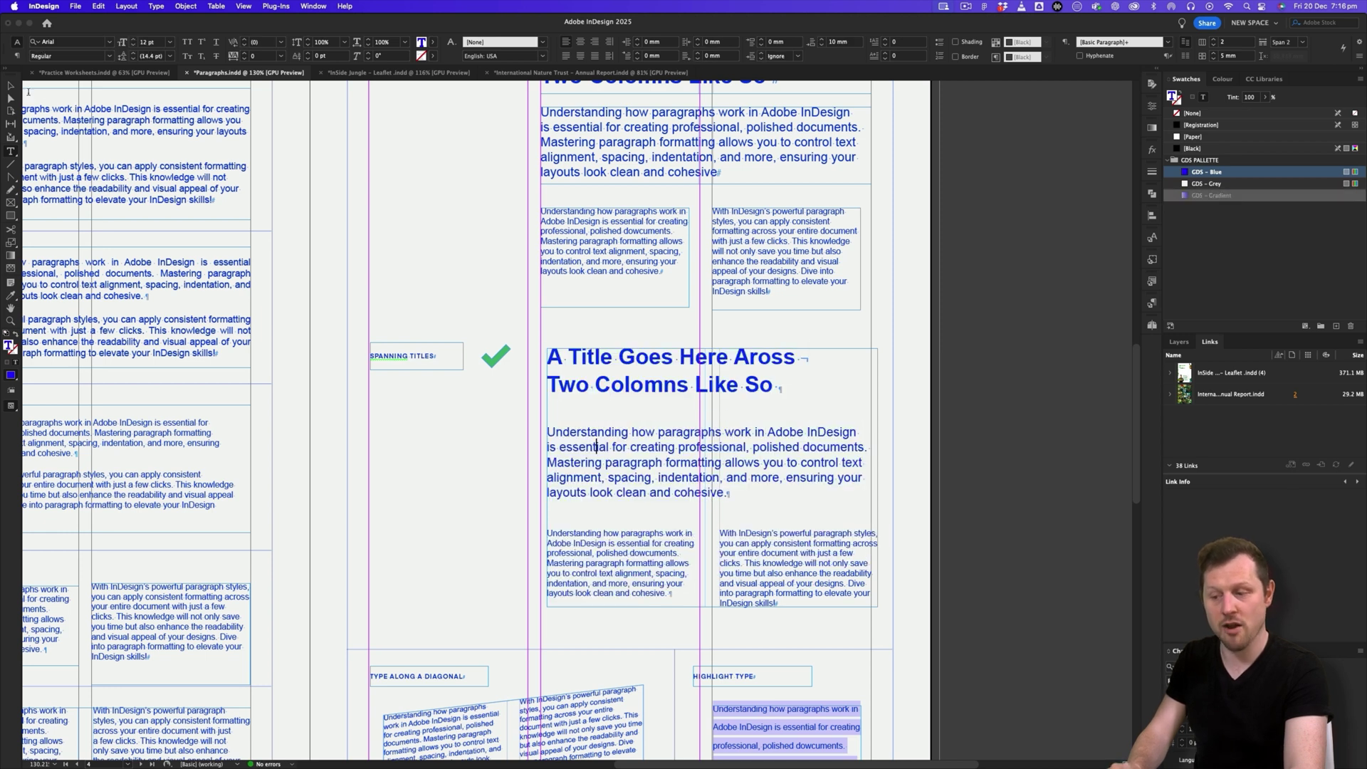
Step: Try aligning the Spanning Titles example frame to the column guide and shortening it to 76.2 mm high
key(Escape)
drag(668, 456, 662, 459)
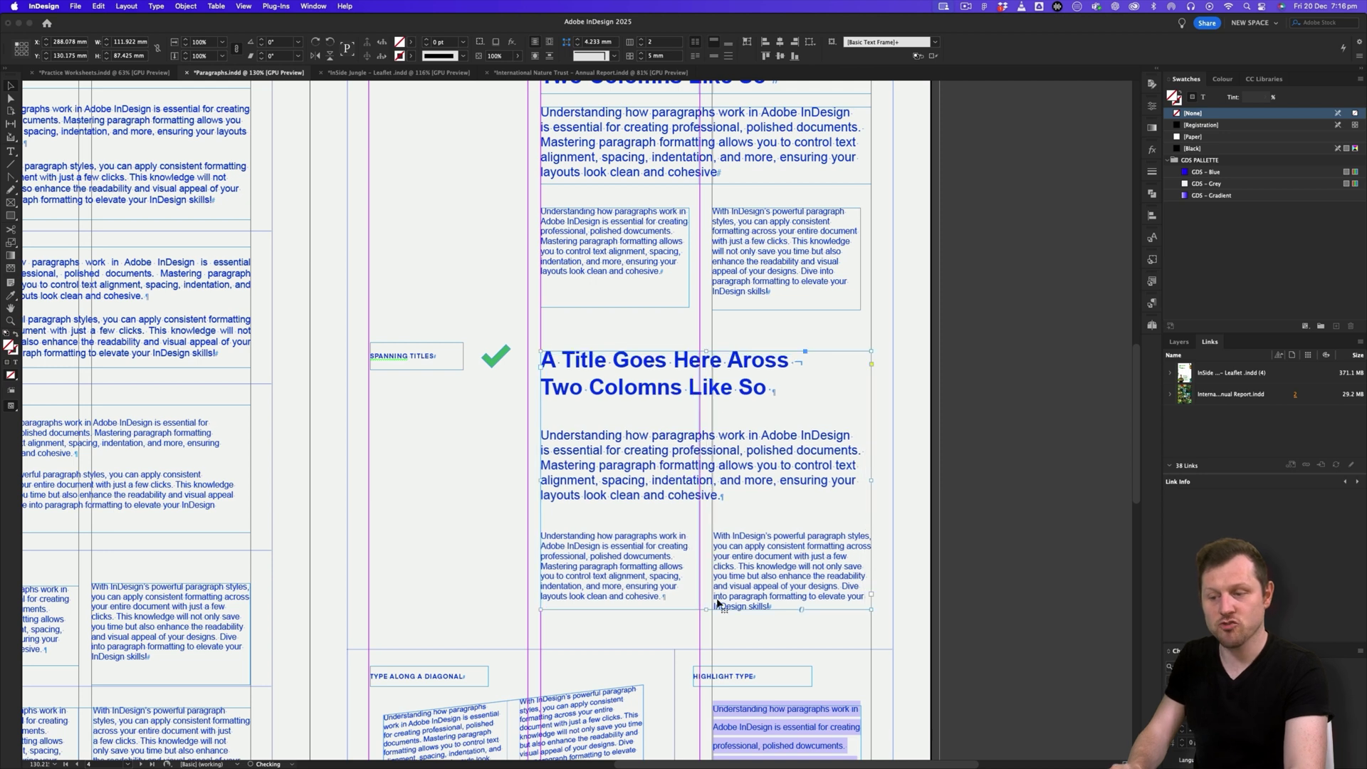
drag(704, 609, 705, 577)
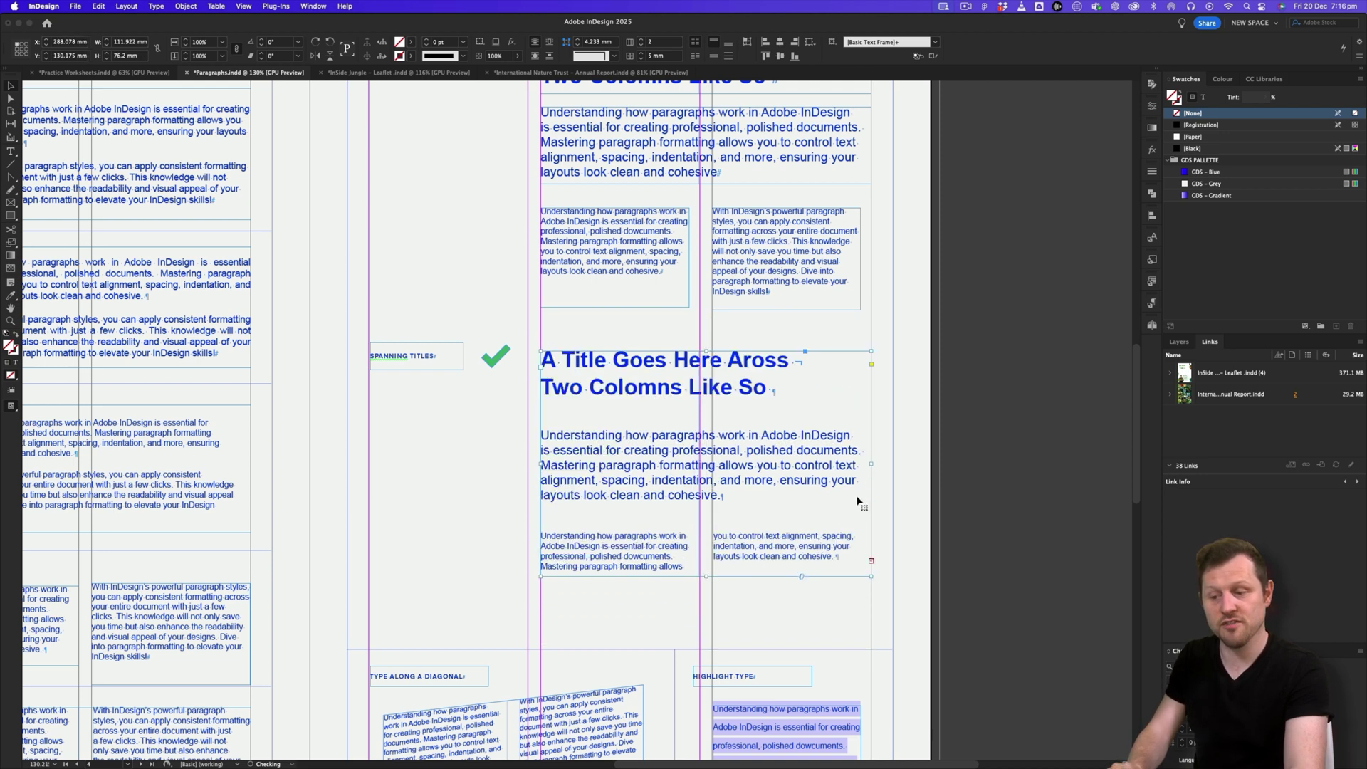
Step: Duplicate the two-column practice frame into the Hands On spread's Spanning Titles section, aligned to the column guides beside the label
scroll(873, 472, up, 10)
mouse_move(751, 502)
mouse_down()
mouse_move(864, 503)
mouse_move(714, 525)
mouse_move(780, 510)
mouse_move(764, 505)
mouse_up()
scroll(763, 505, up, 5)
scroll(764, 503, down, 10)
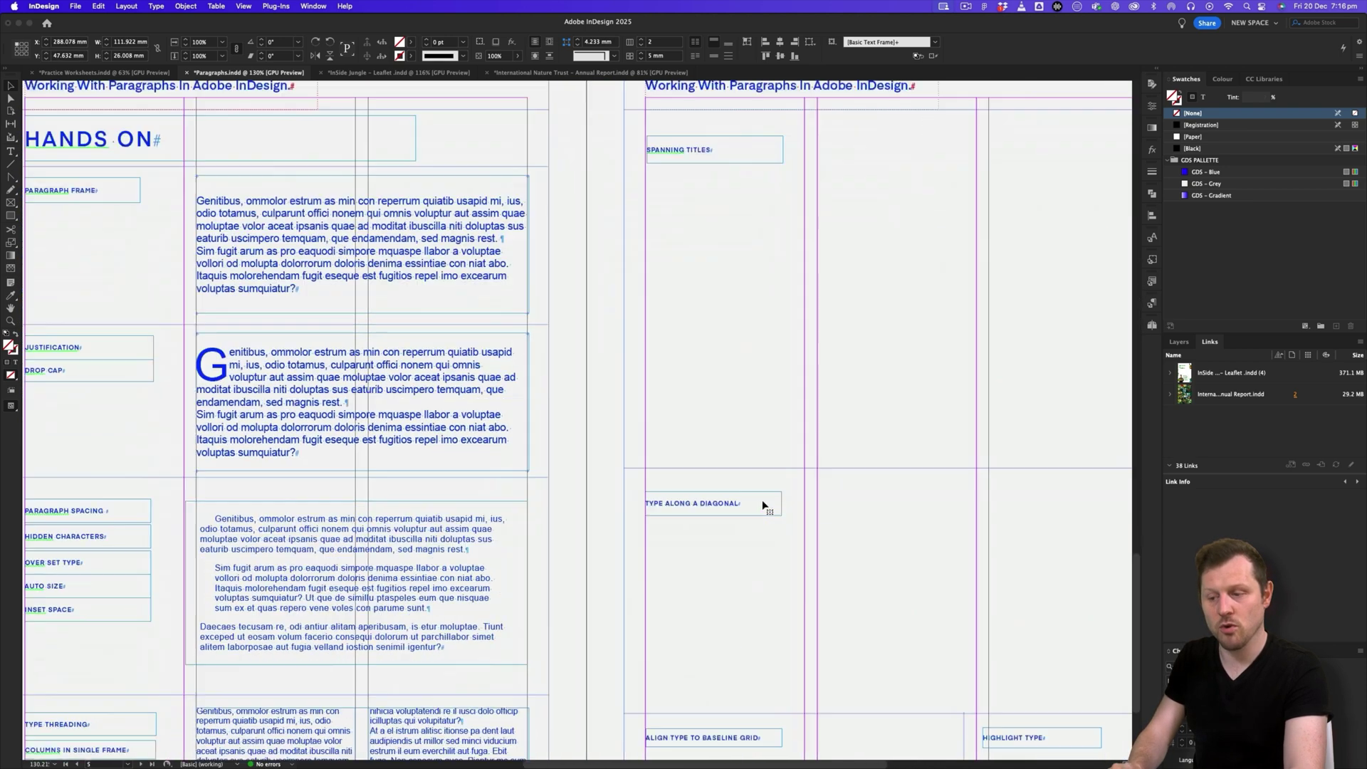
scroll(738, 416, right, 2)
key(v)
drag(407, 655, 817, 320)
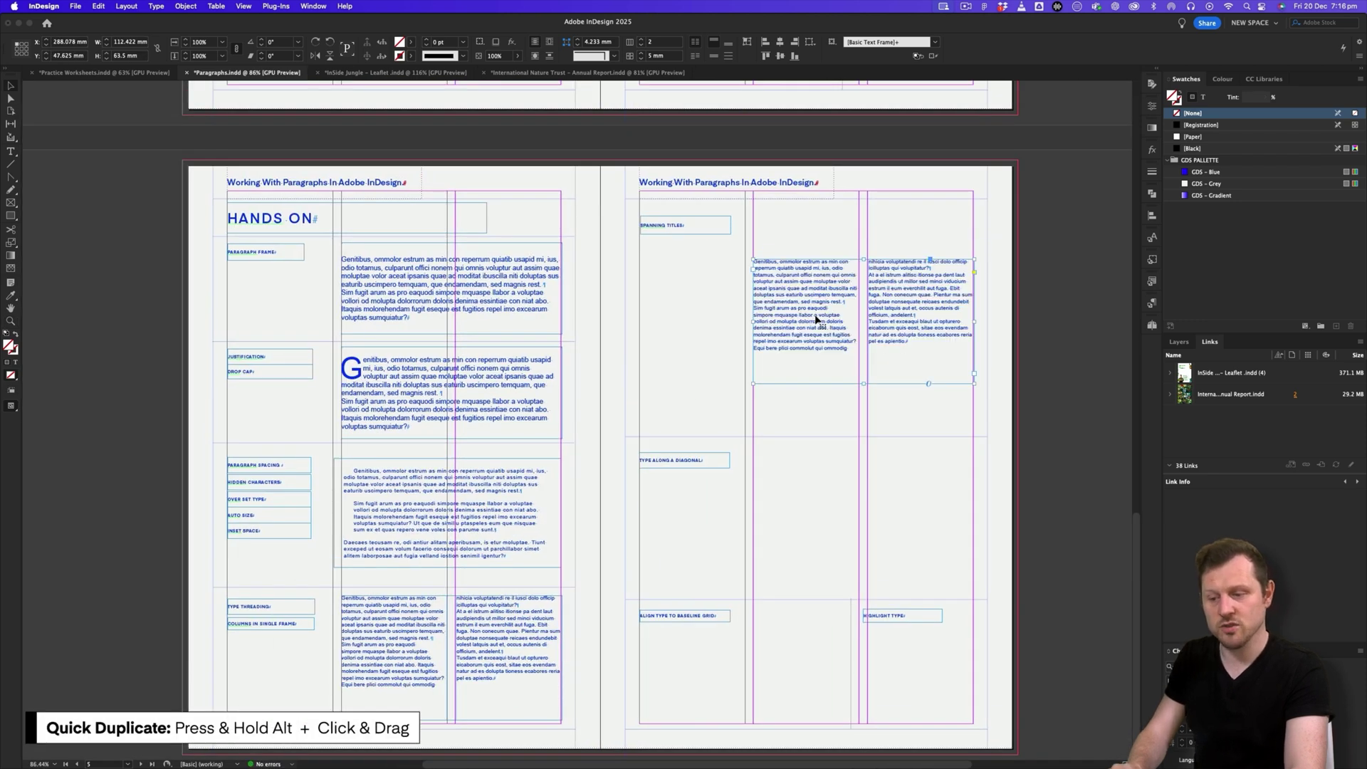
scroll(818, 320, up, 5)
drag(883, 261, 883, 257)
scroll(883, 257, right, 3)
scroll(883, 256, up, 2)
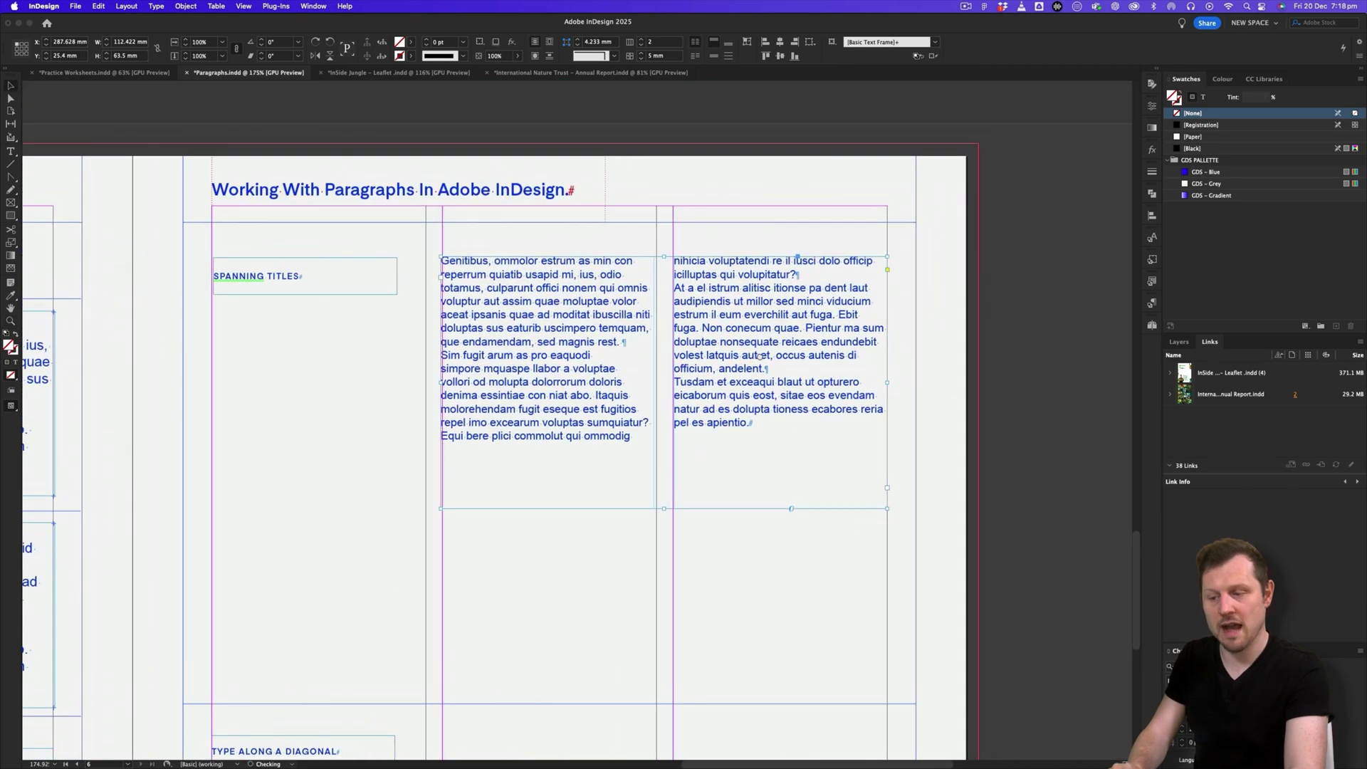
Step: Try three columns in the copied frame, return it to two, and set its first paragraph to Span 2
click(641, 40)
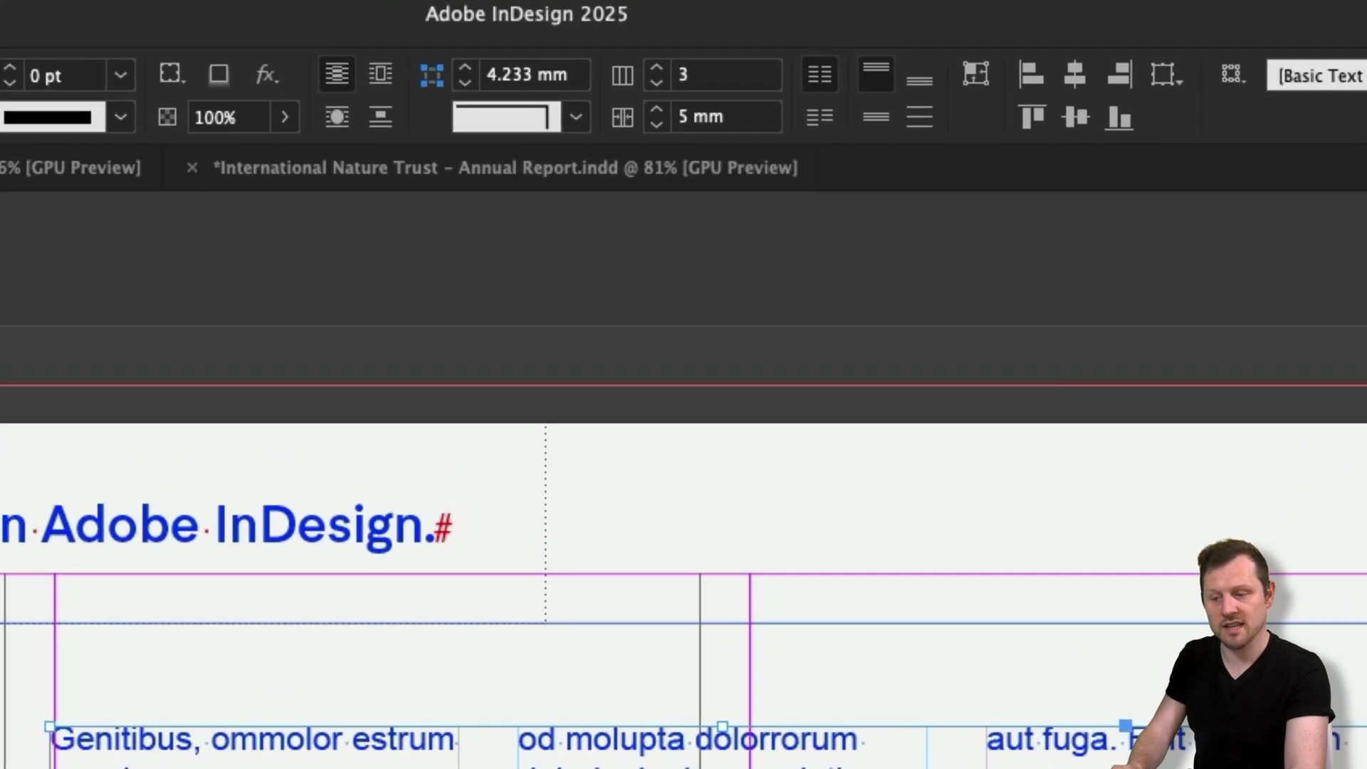
click(660, 81)
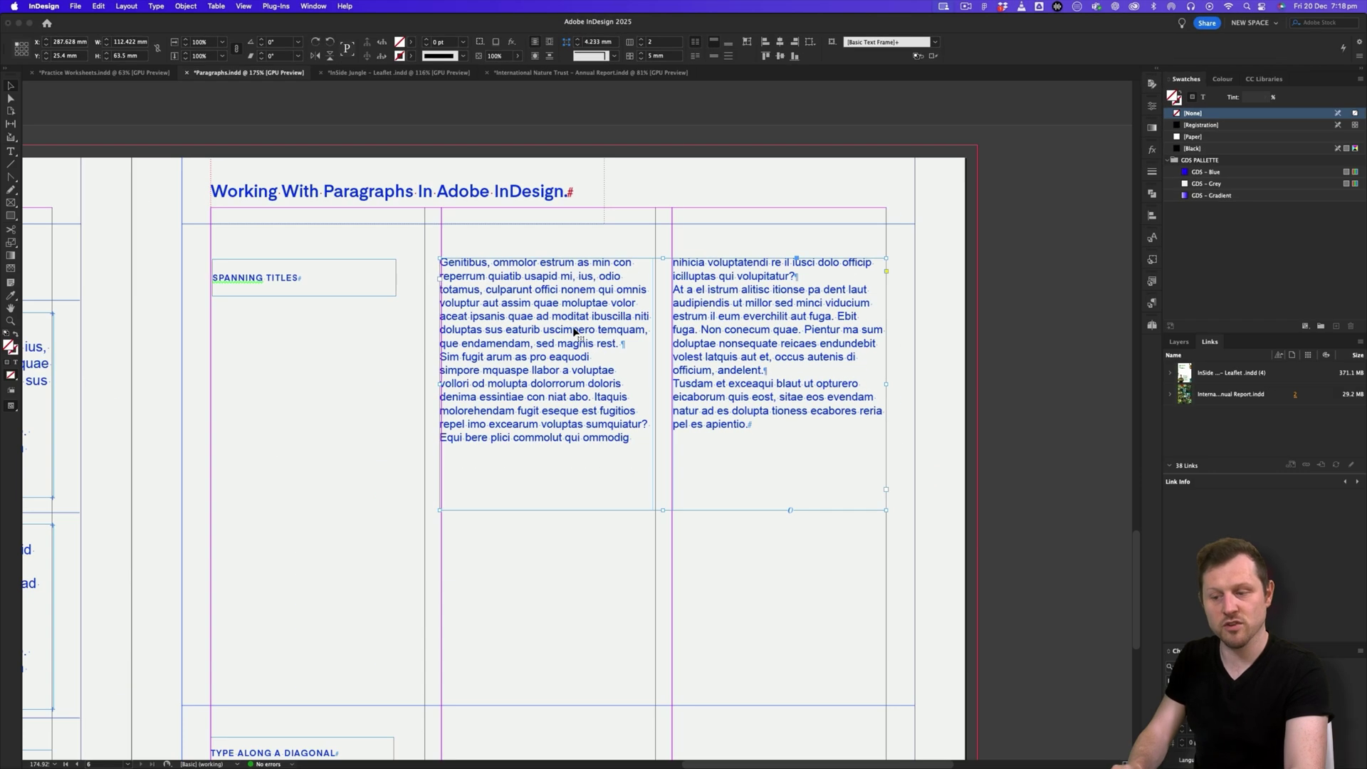
double_click(575, 331)
triple_click(581, 316)
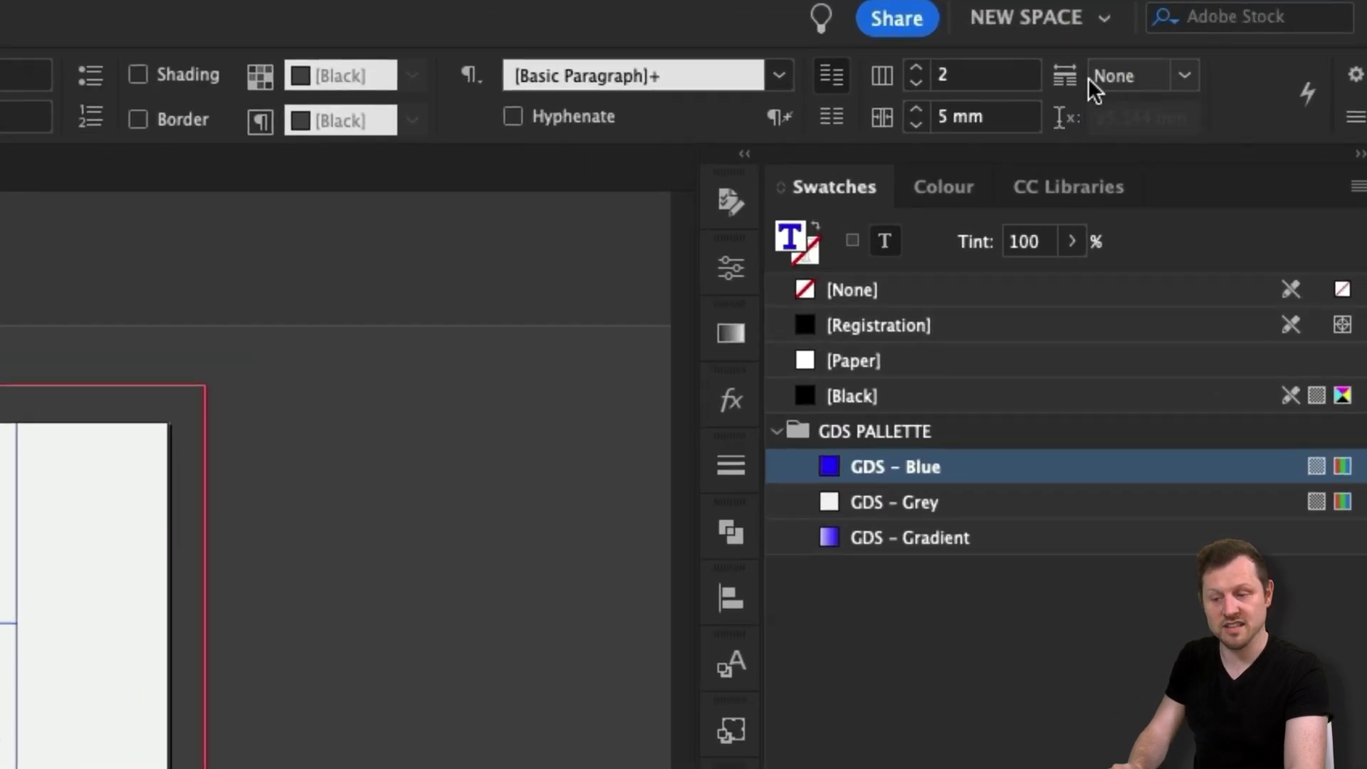
click(1188, 74)
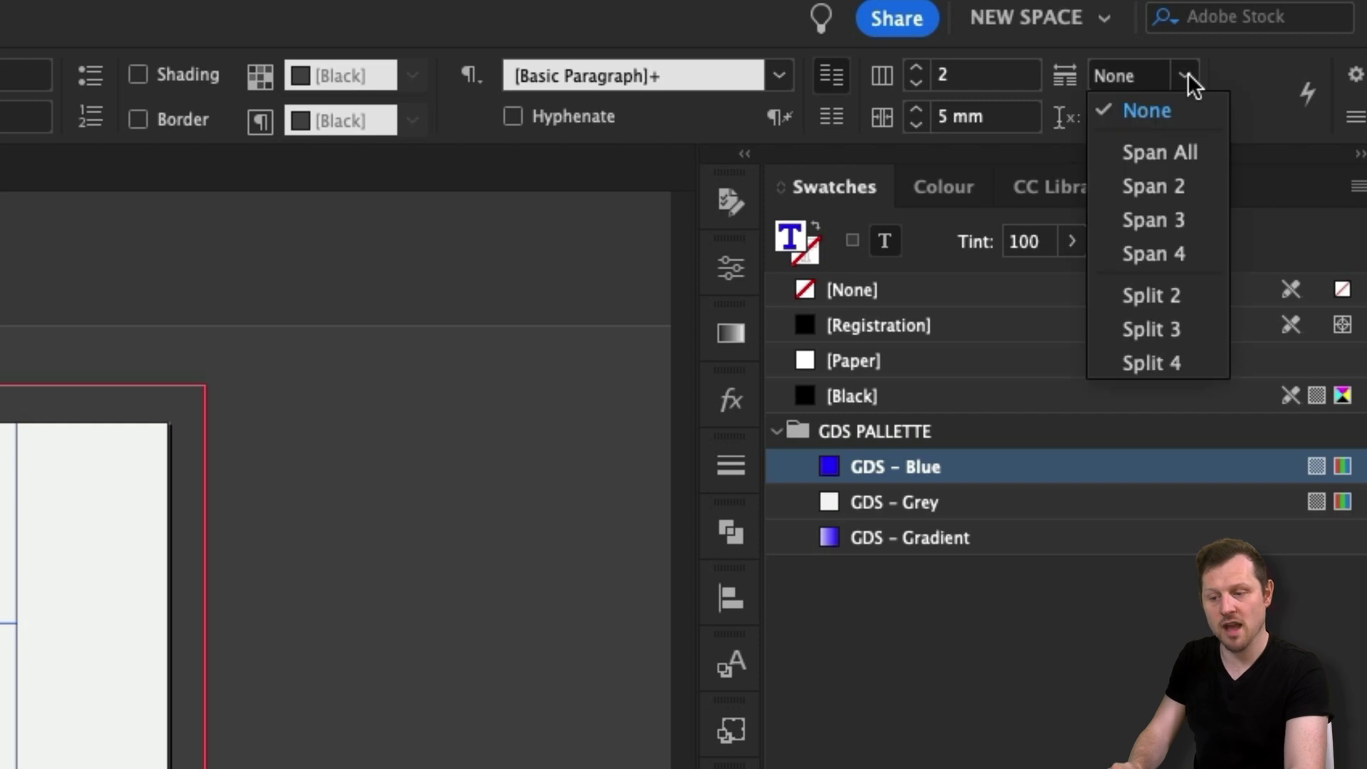
click(1162, 186)
click(690, 279)
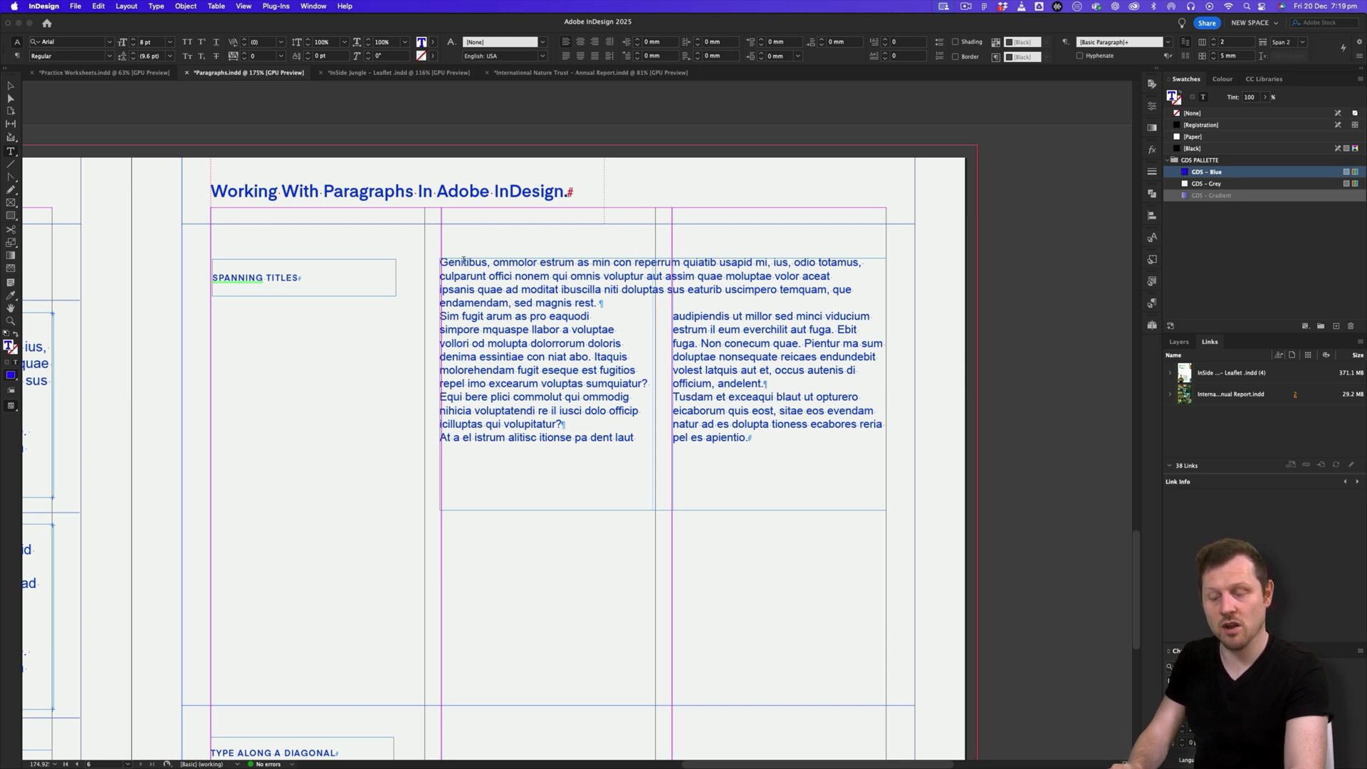
Step: Insert a new paragraph above the spanning paragraph containing the text "Title Goes Here"
click(441, 262)
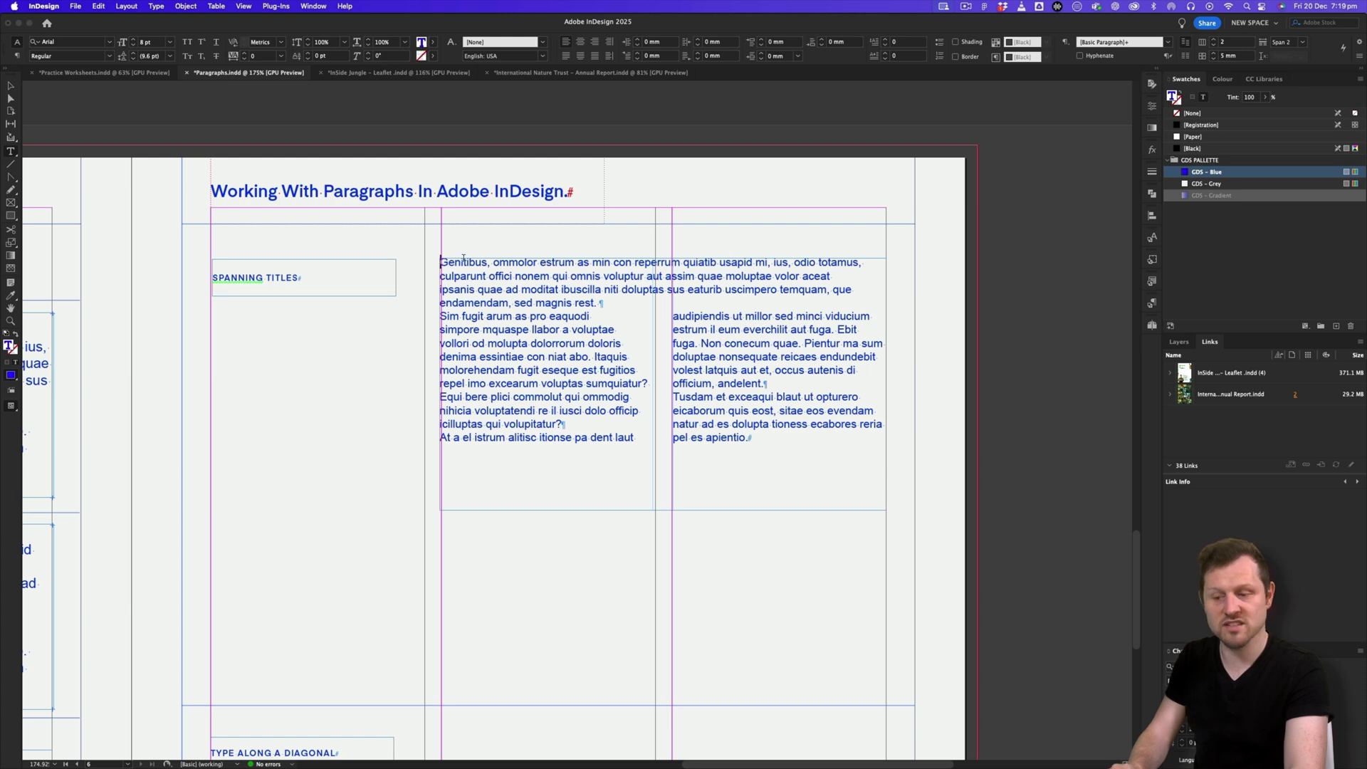
scroll(463, 258, down, 2)
key(Return)
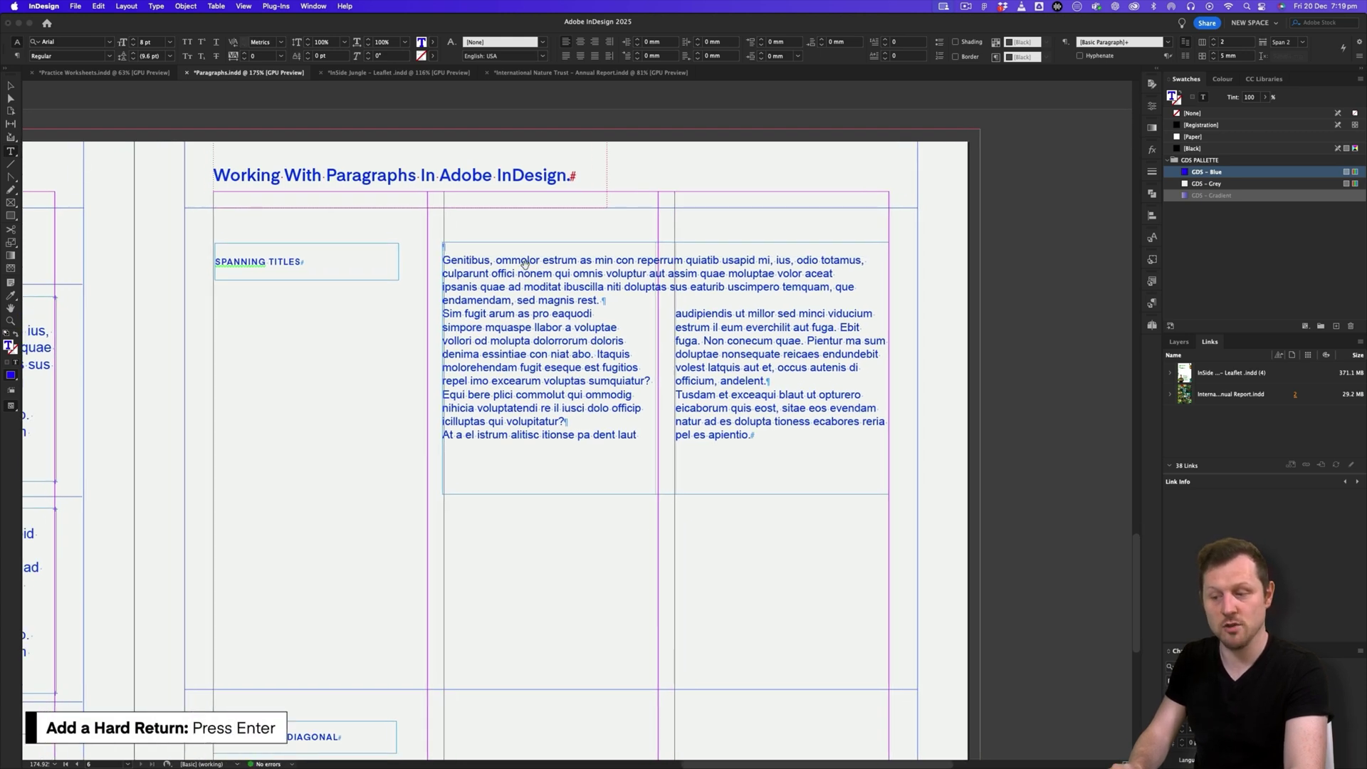
scroll(524, 264, up, 1)
scroll(524, 264, up, 2)
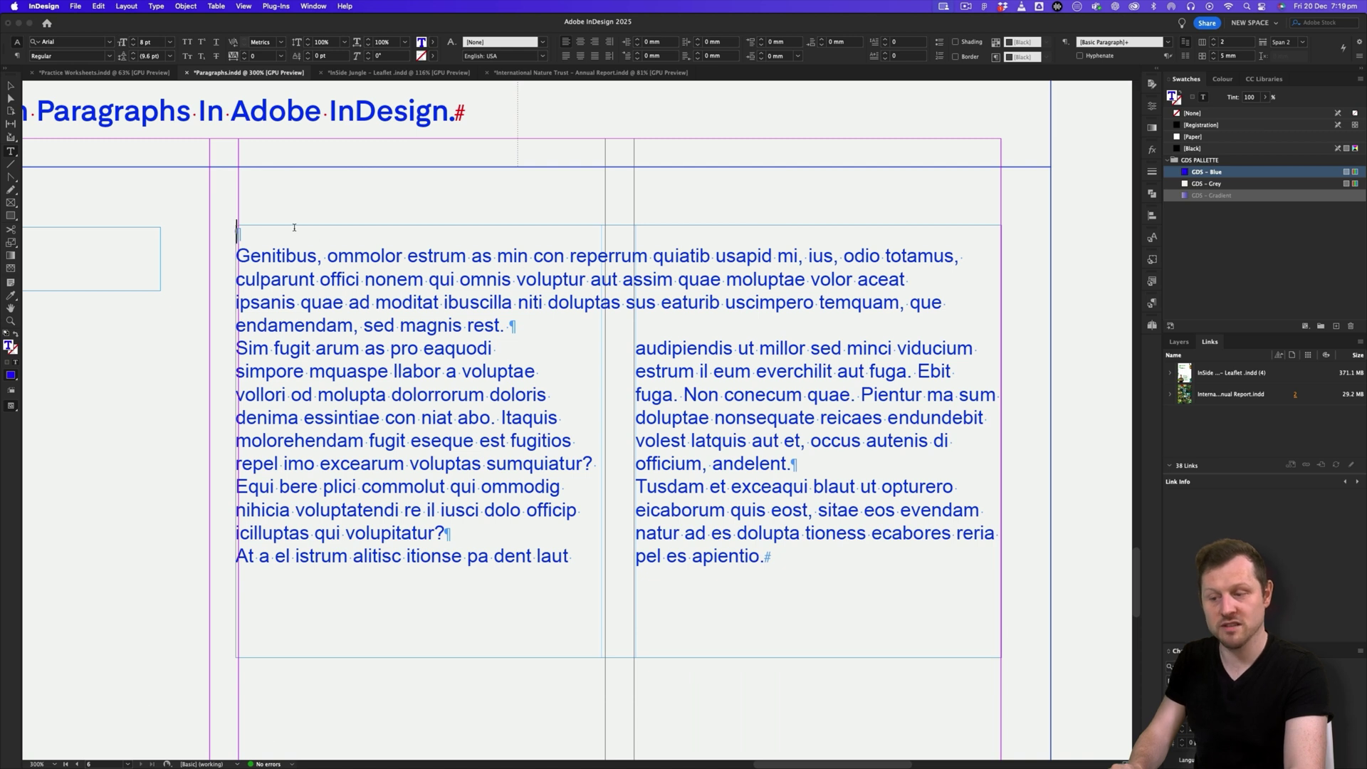
text(T)
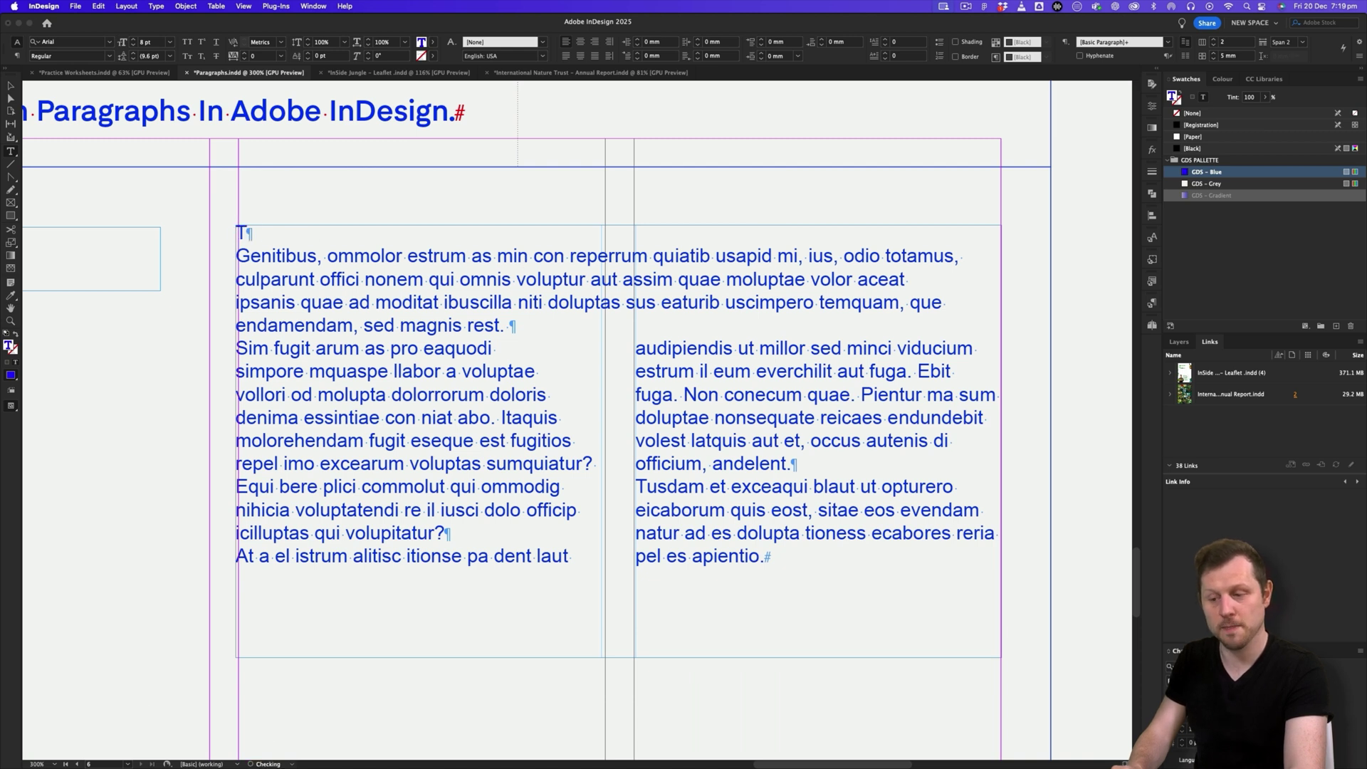
text(itle Goes Here)
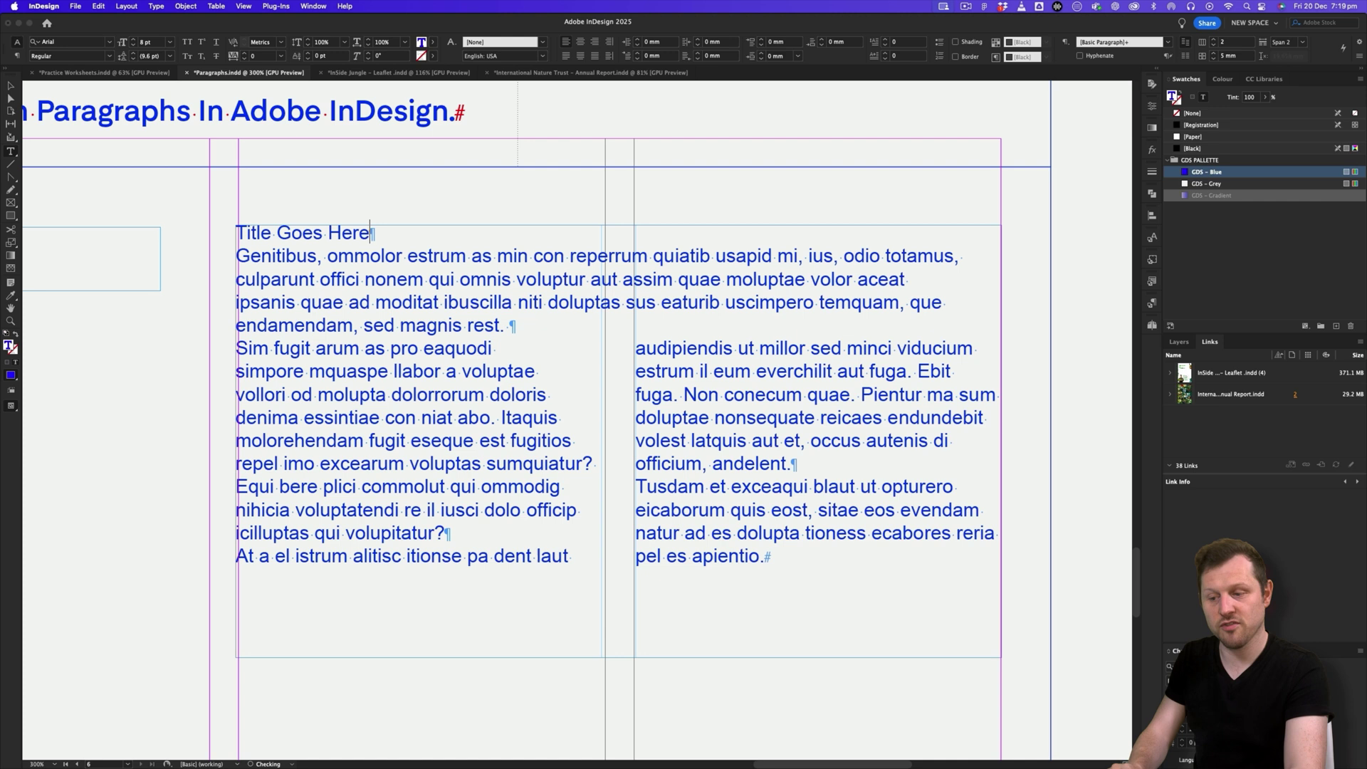
Step: Format the "Title Goes Here" line as Arial Bold at 20 pt
drag(393, 242, 225, 223)
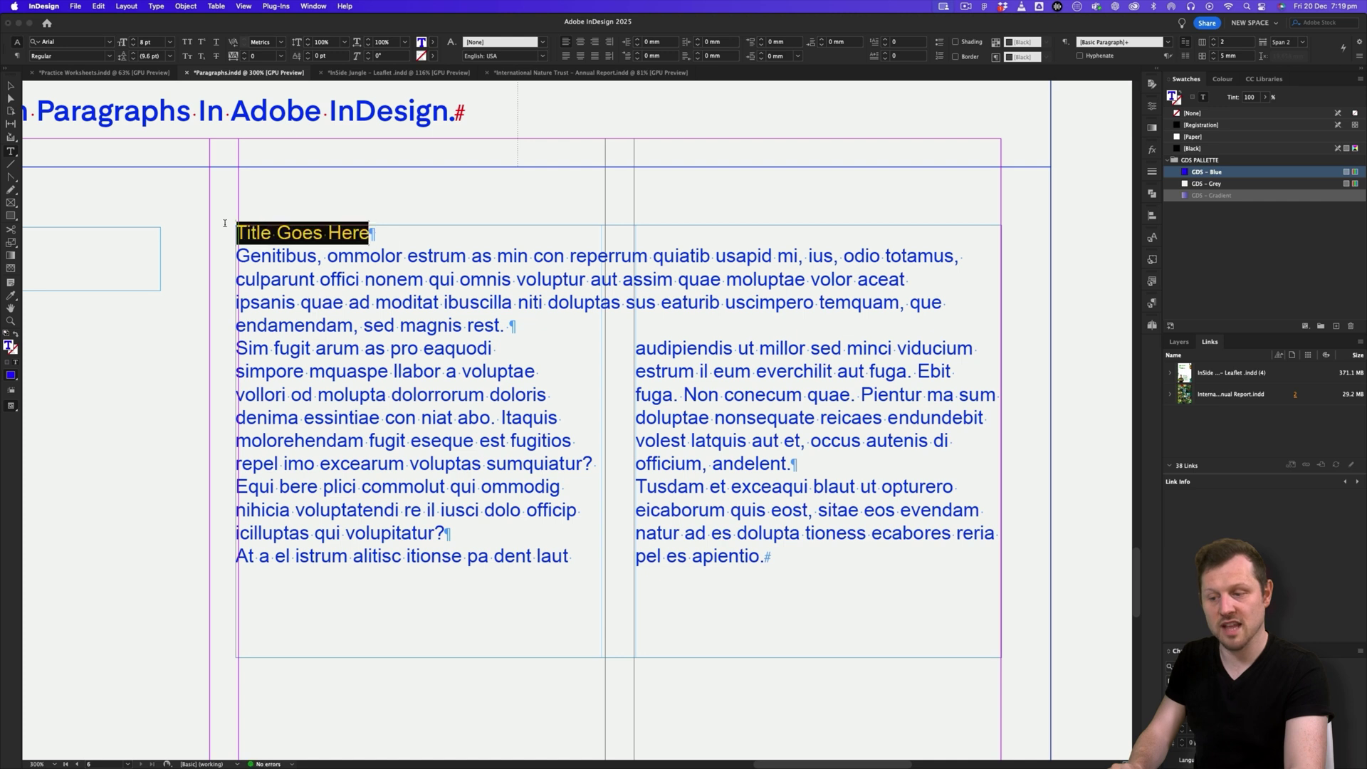
click(108, 55)
click(92, 92)
click(150, 42)
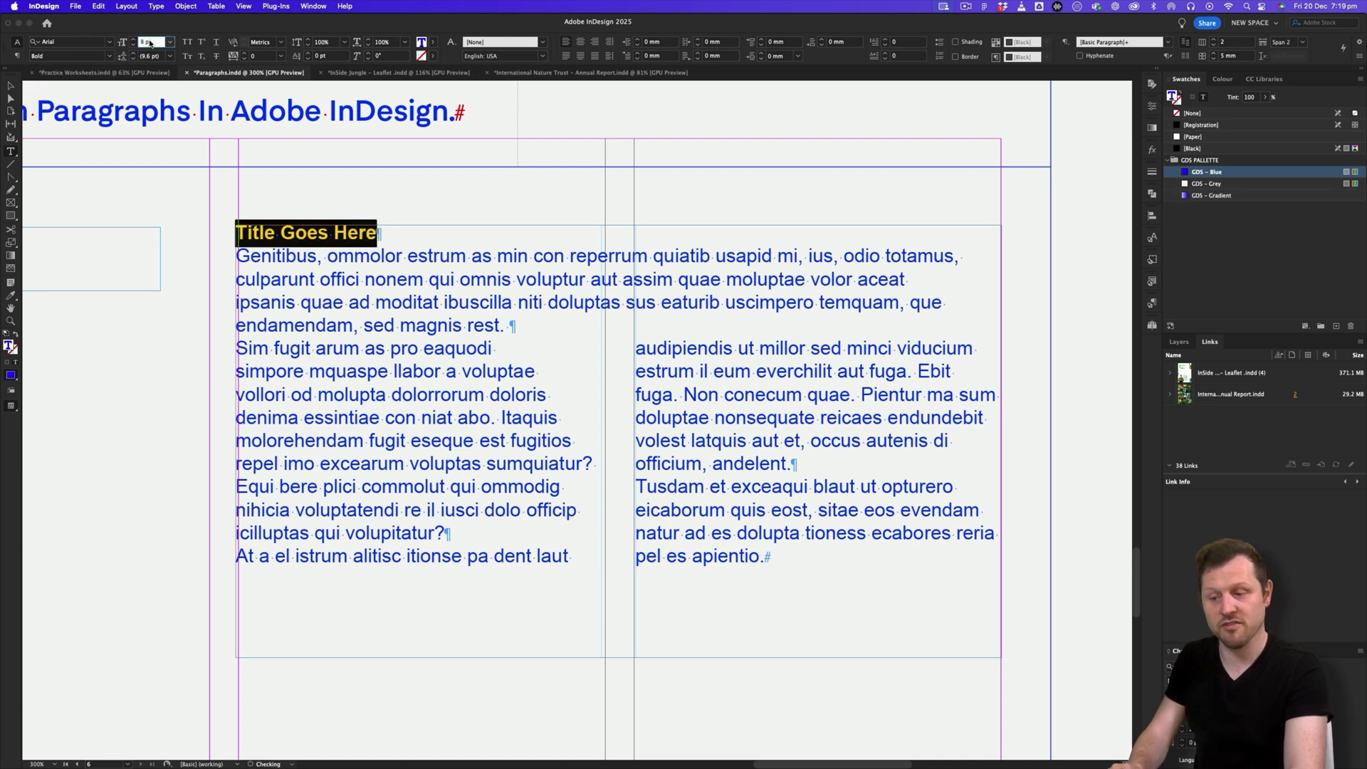
key(Return)
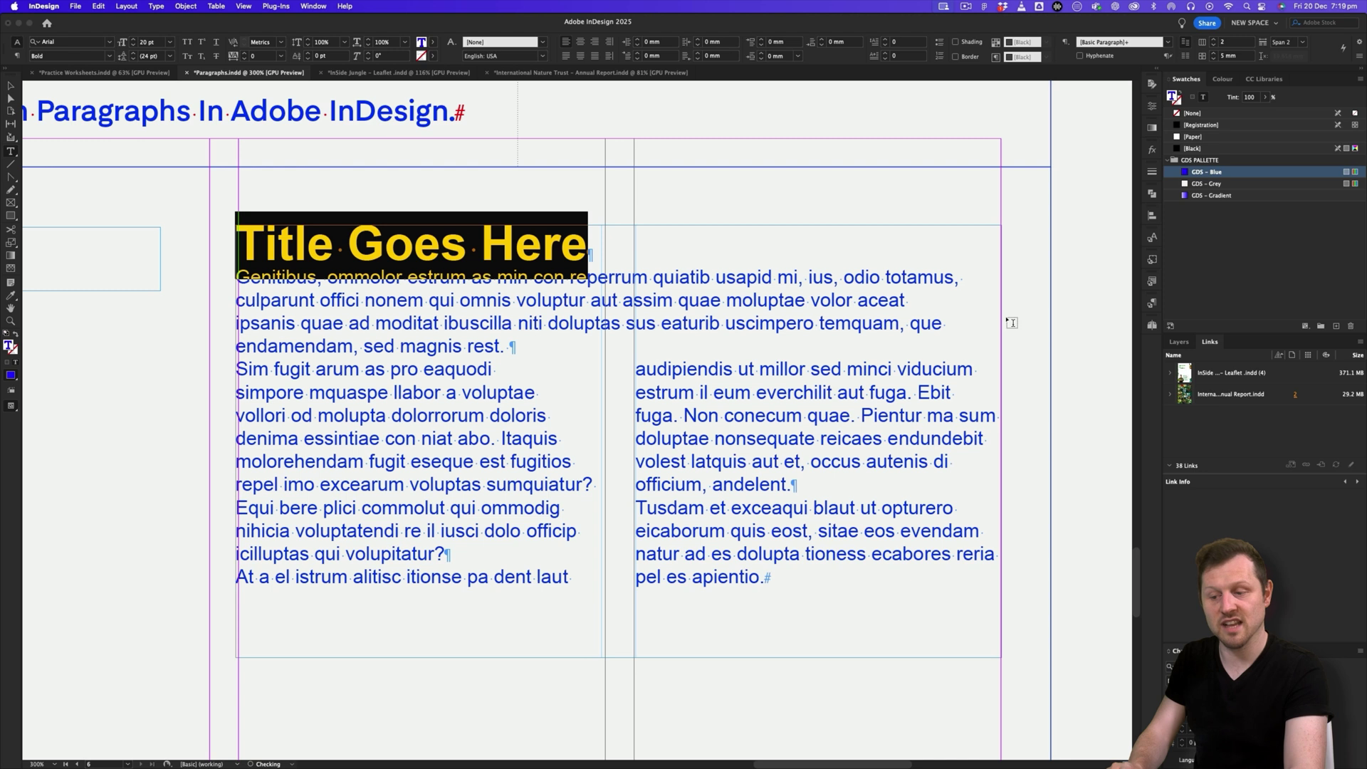
Step: Set the spanning intro paragraph below the title to 14 pt
drag(565, 353, 236, 277)
click(150, 43)
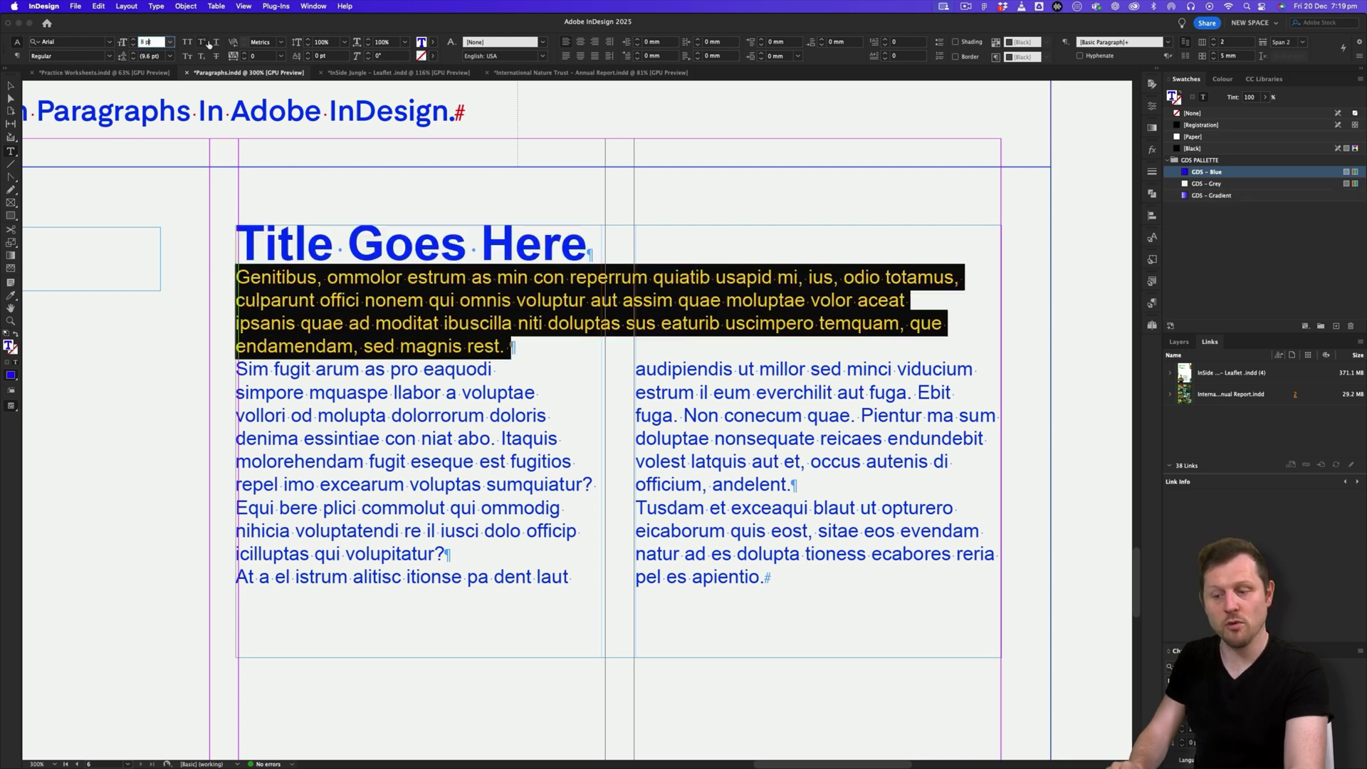
text(14)
key(Return)
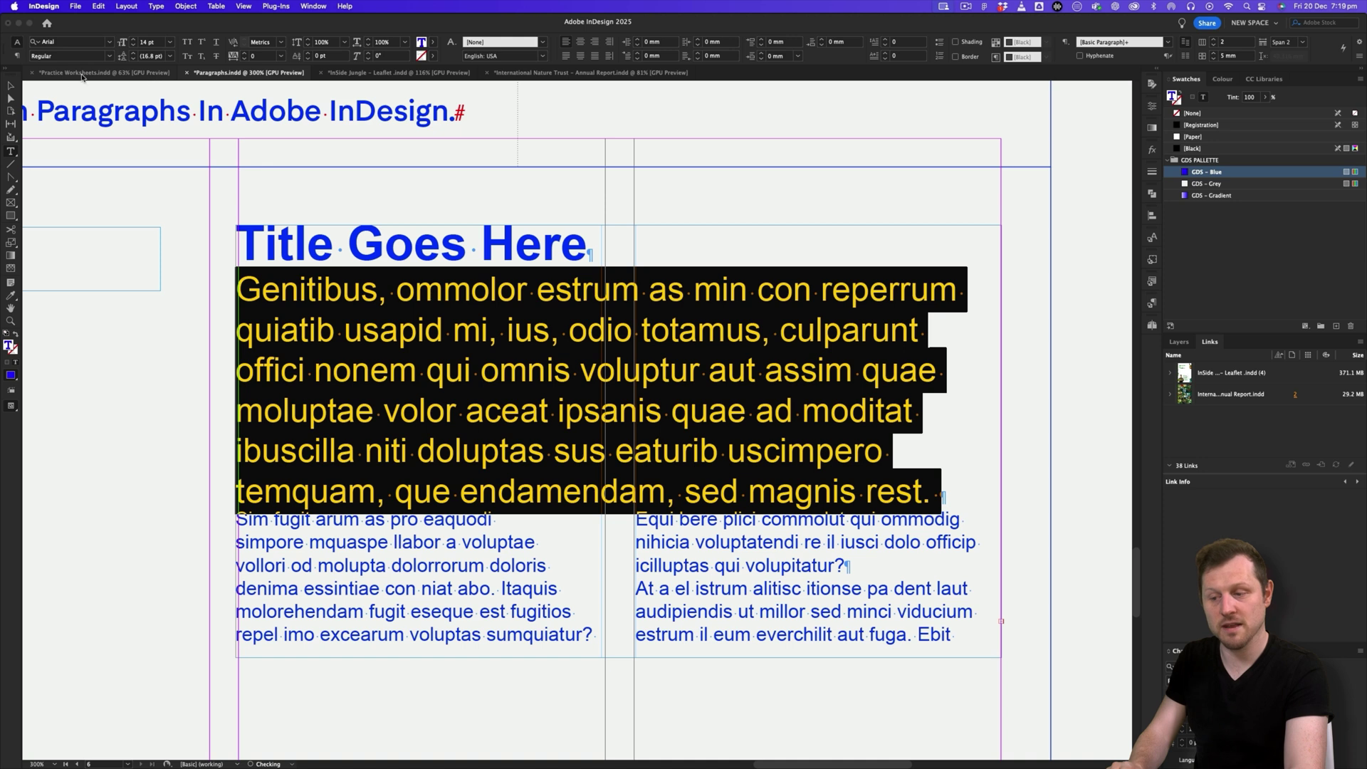
Step: Lengthen the Spanning Titles practice frame downwards to about 90.5 mm high so it holds the overset text
key(Escape)
scroll(734, 427, down, 3)
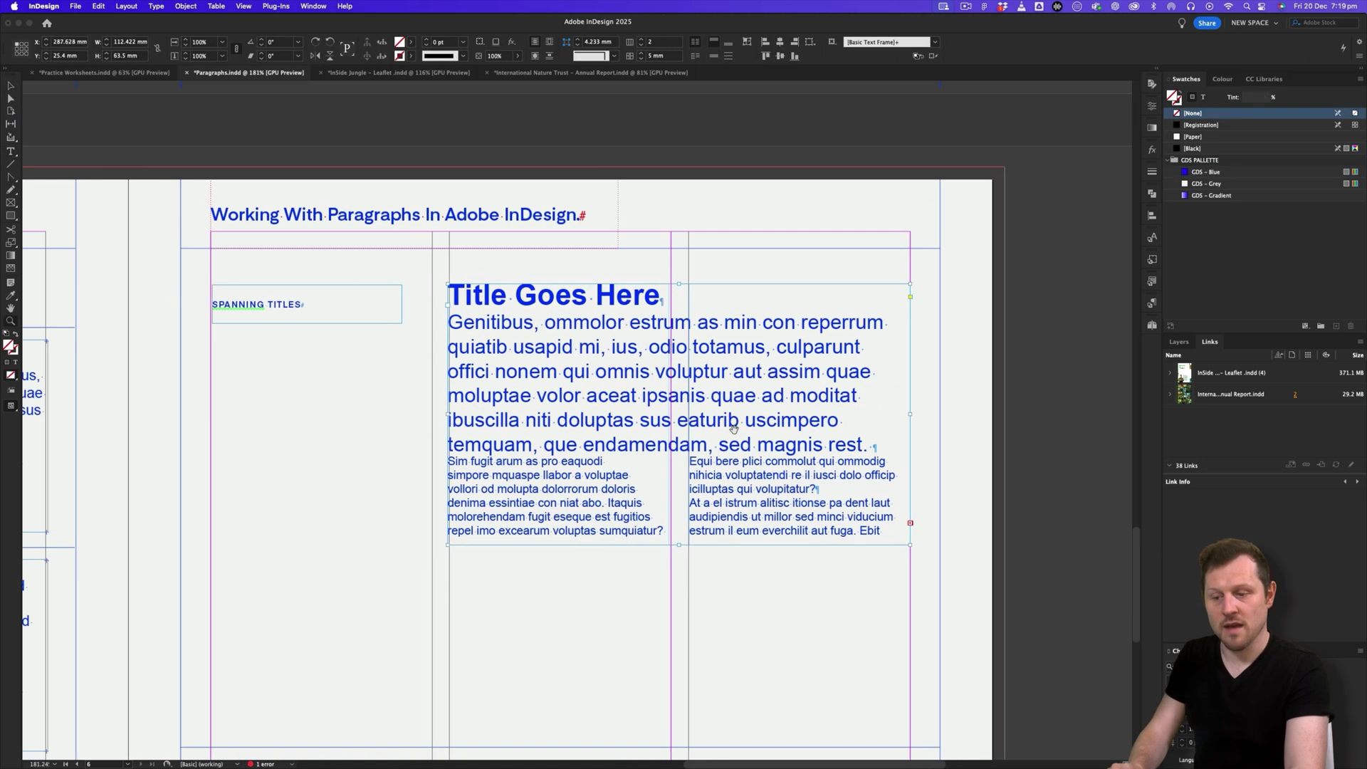
scroll(733, 427, down, 1)
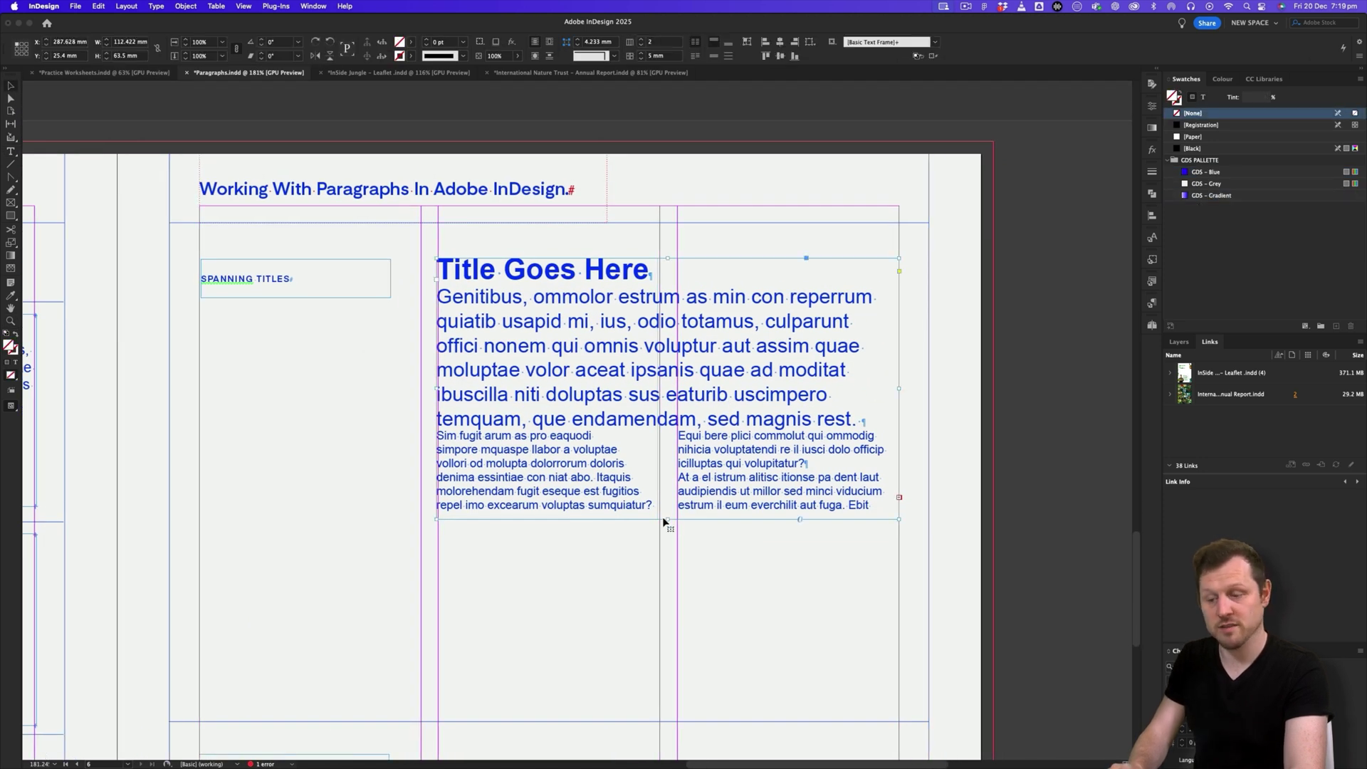
drag(666, 529, 666, 632)
Step: Set the title paragraph's space between paragraphs using the same style to 8 mm
click(750, 665)
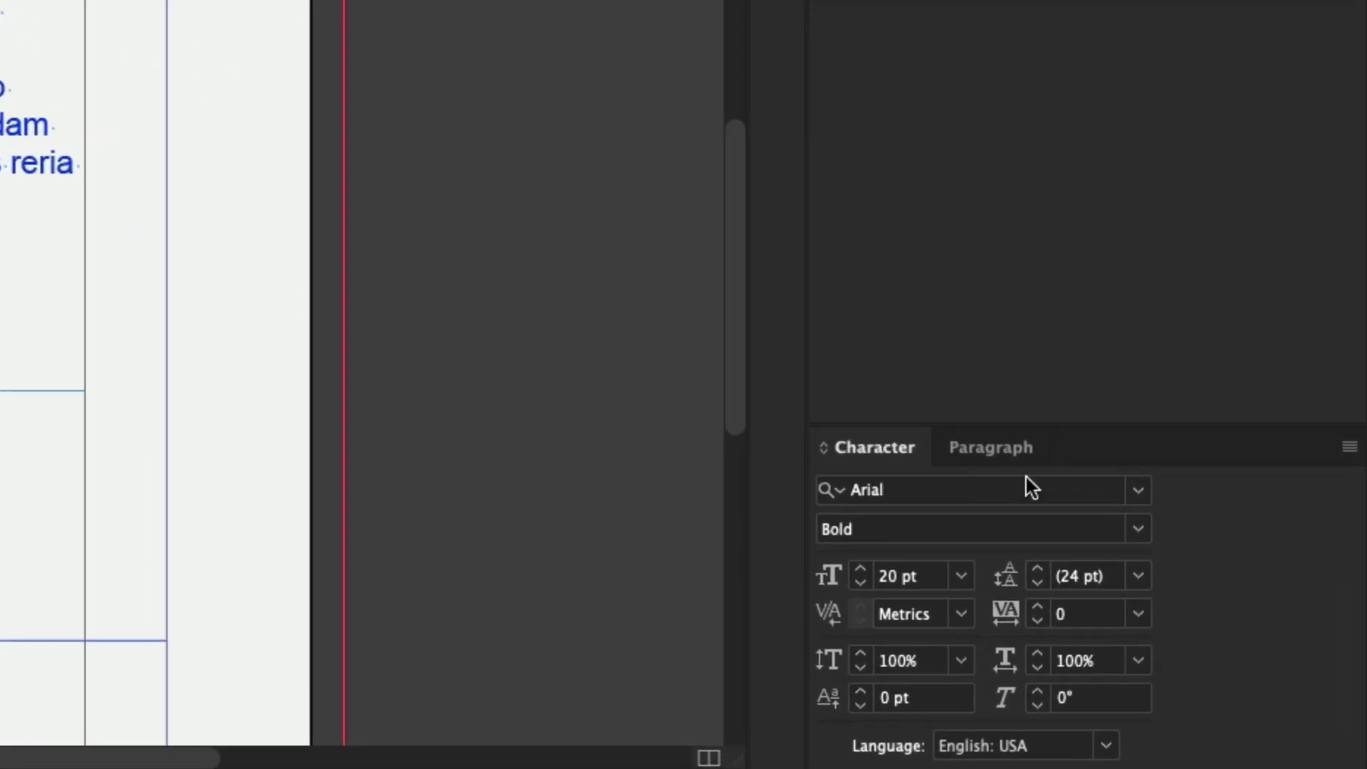
click(995, 448)
click(962, 543)
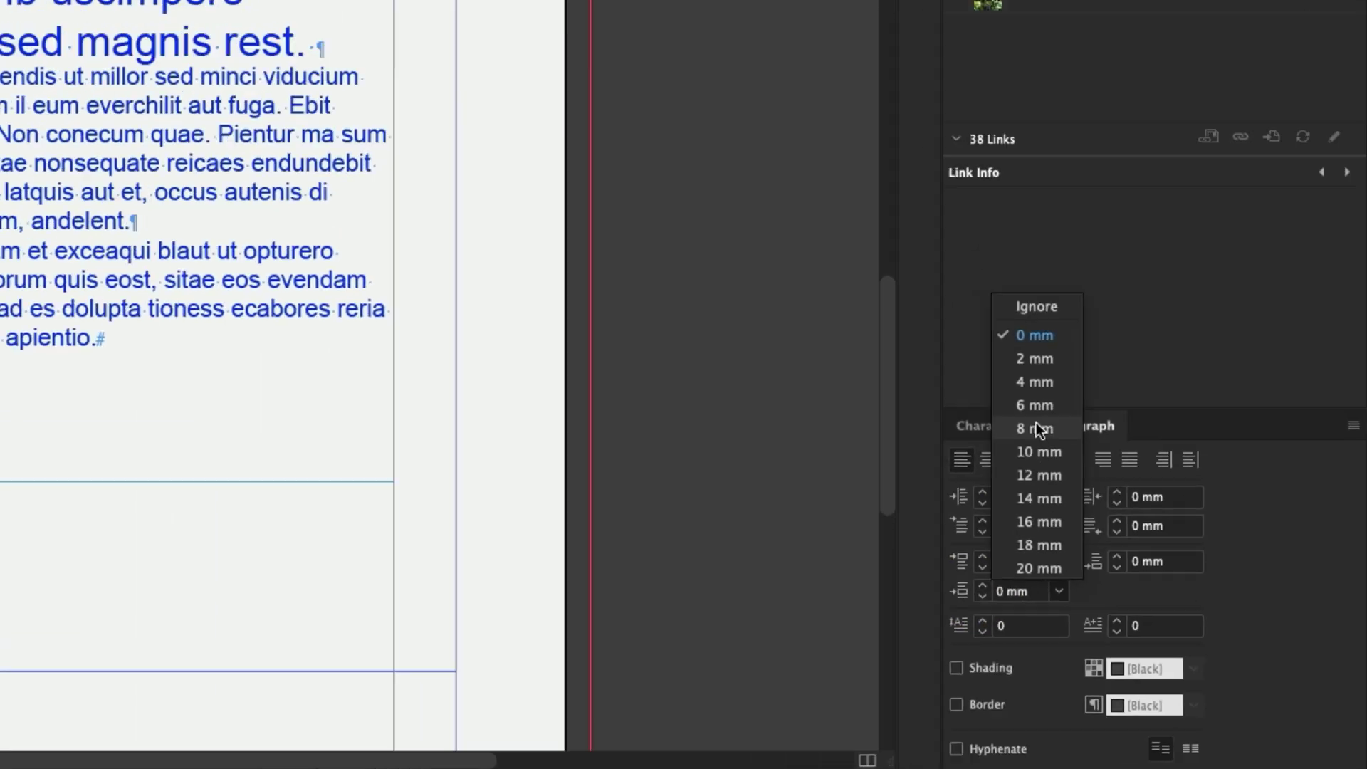
click(938, 318)
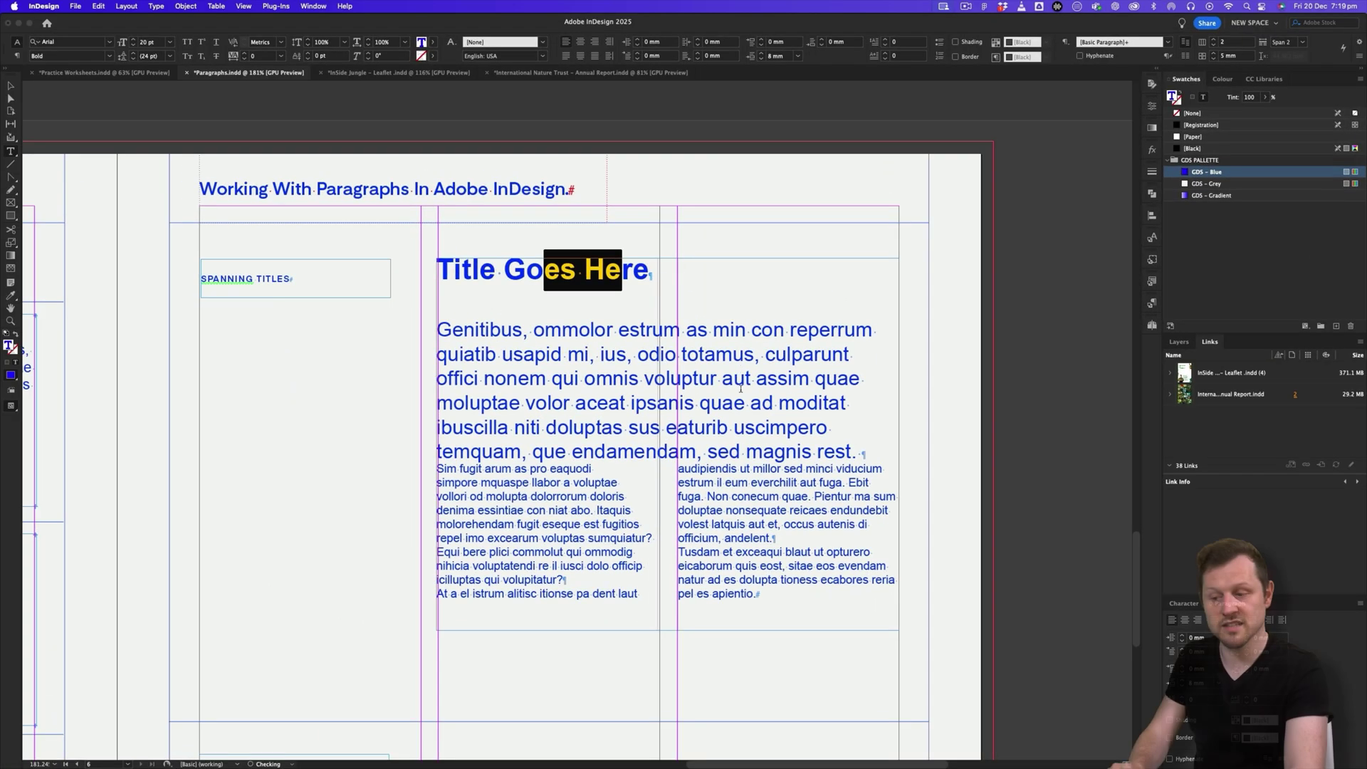
Step: Set the intro paragraph's space between paragraphs using the same style to 8 mm, and return to the Selection tool
drag(734, 378, 583, 378)
scroll(805, 435, down, 1)
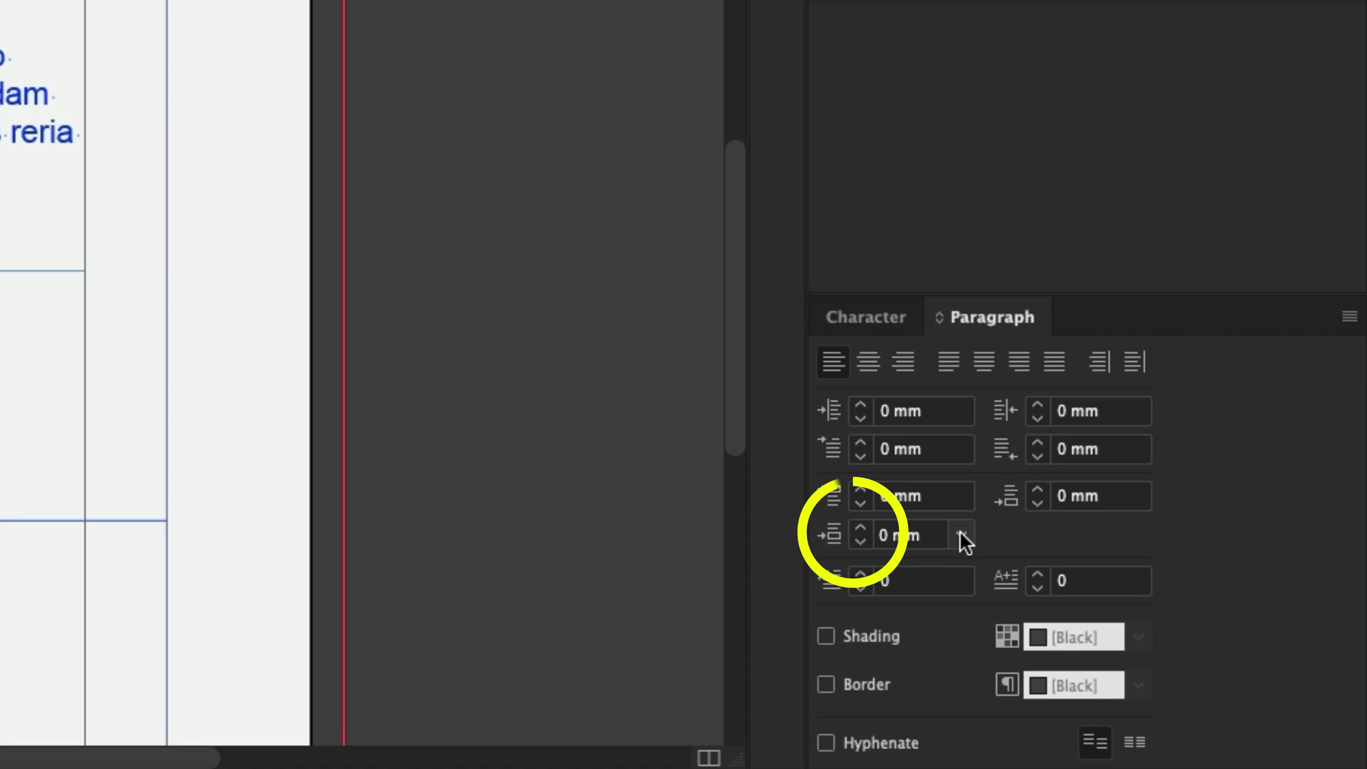
click(963, 536)
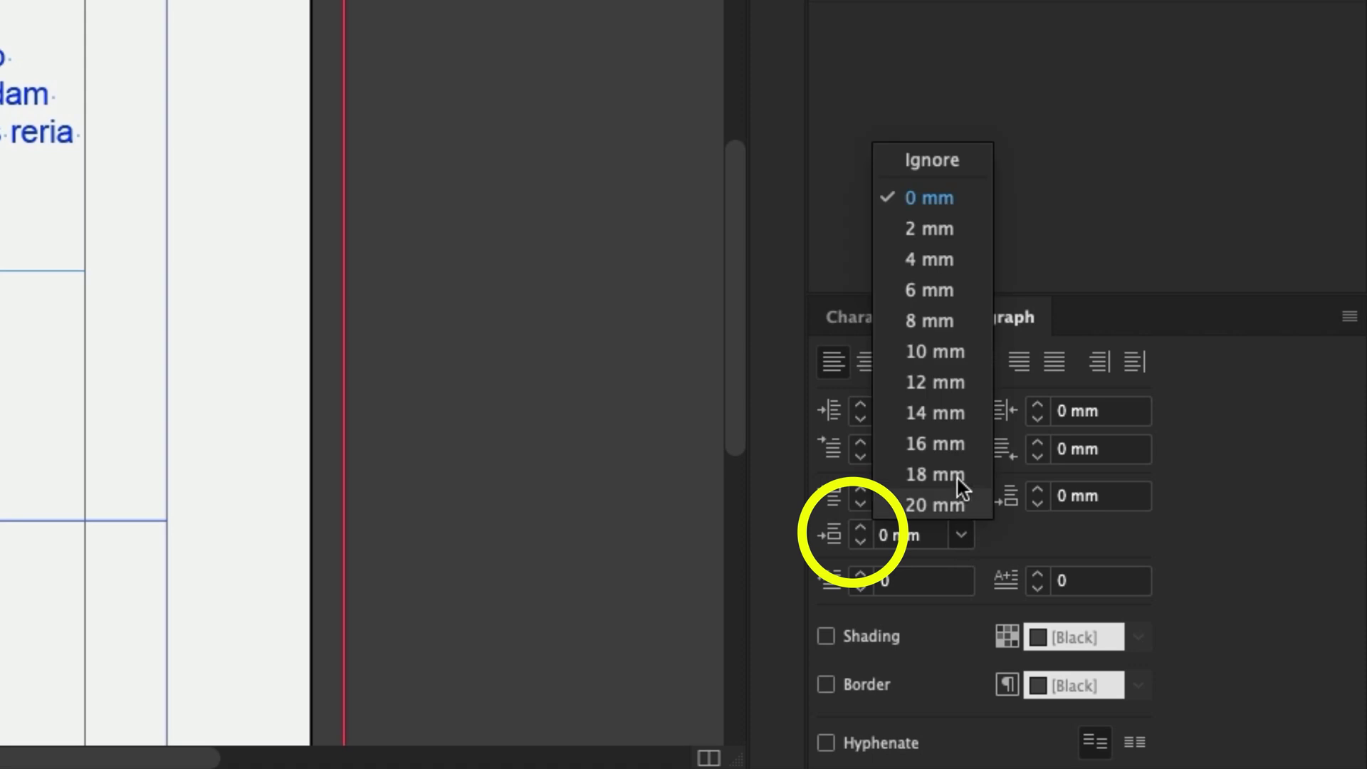
click(946, 321)
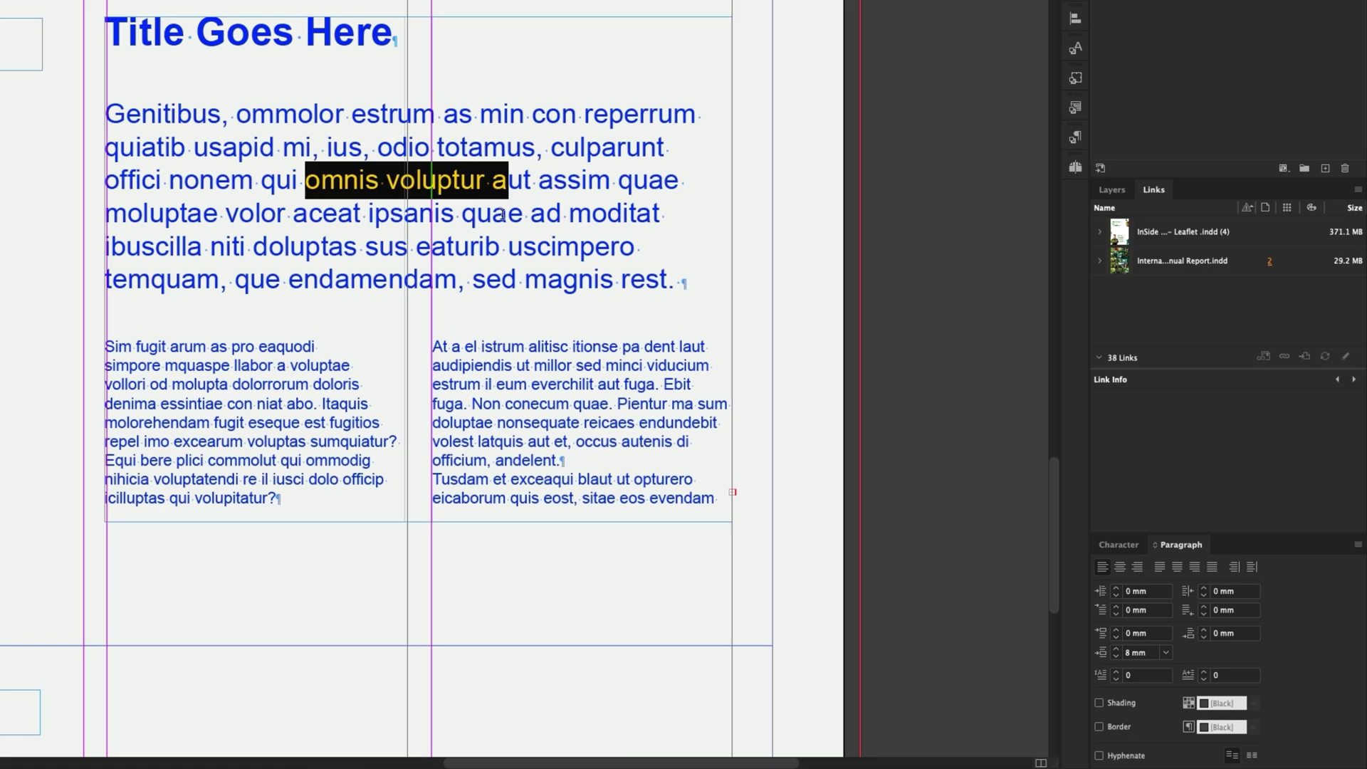
click(733, 358)
click(12, 87)
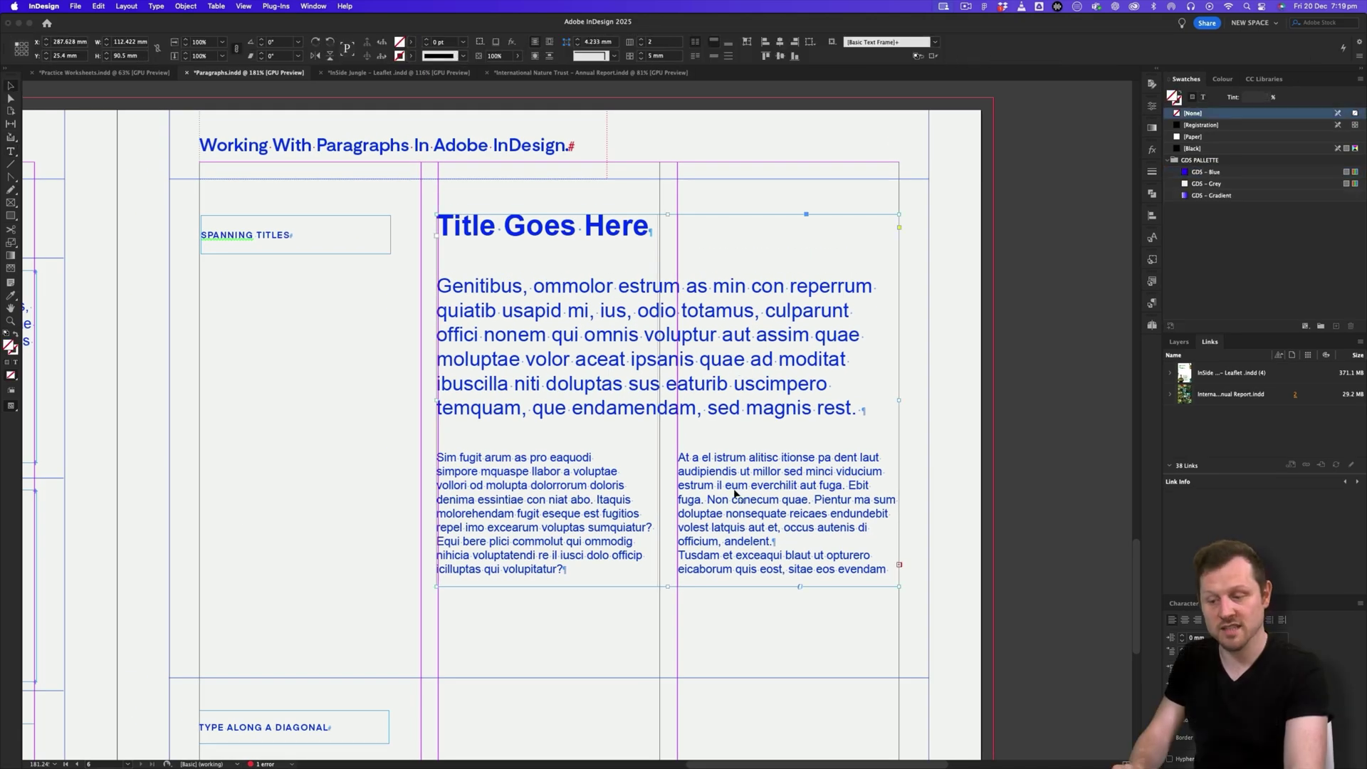
Step: Fit the Spanning Titles frame's height to its text, about 90.7 mm, and check the layout in Preview mode with nothing selected
key(w)
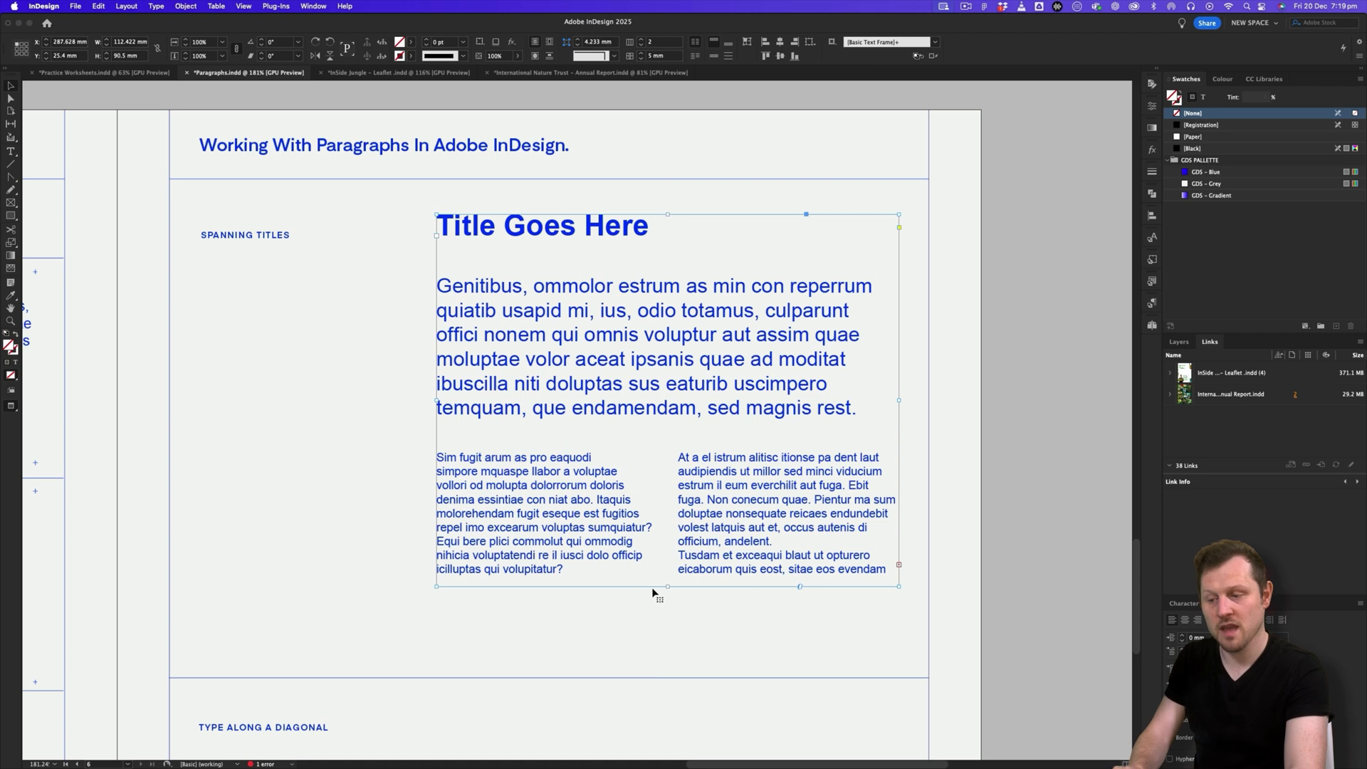
drag(667, 587, 671, 672)
double_click(668, 672)
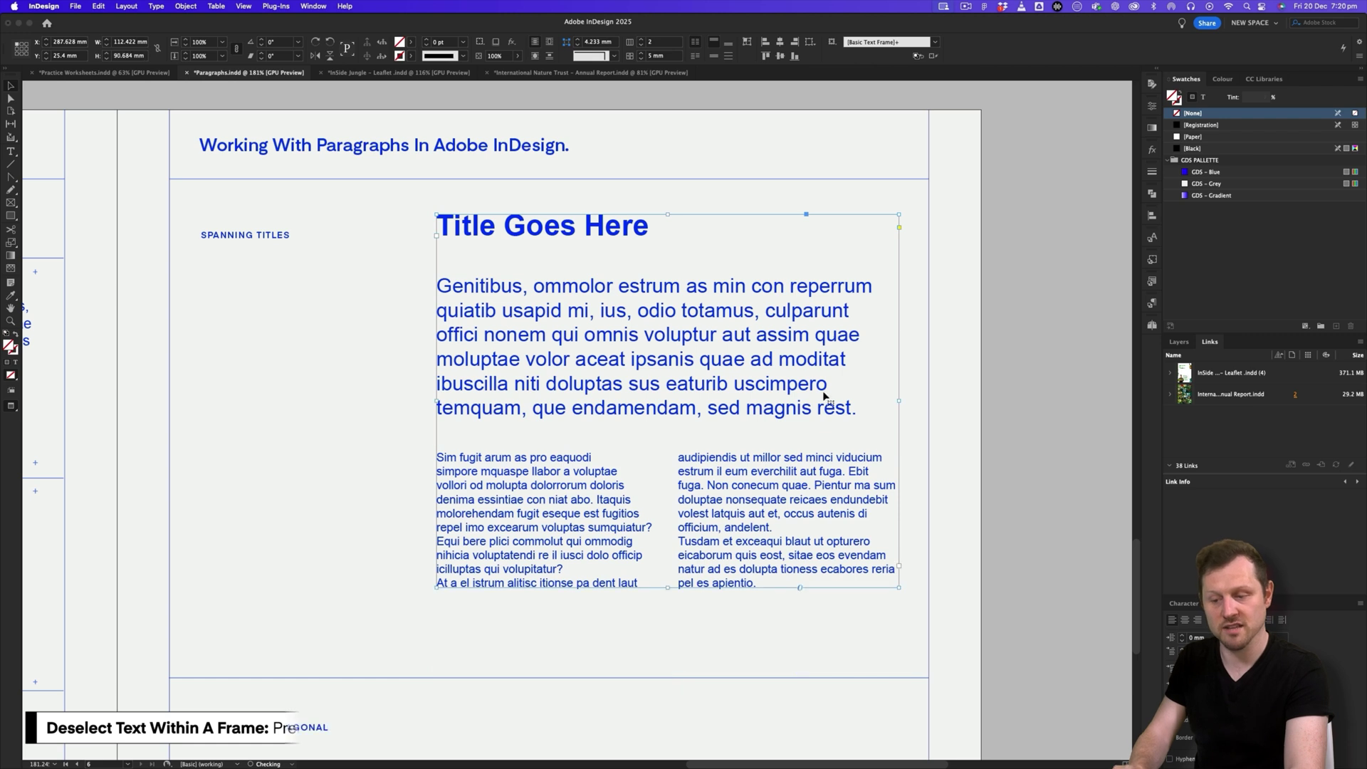
click(707, 641)
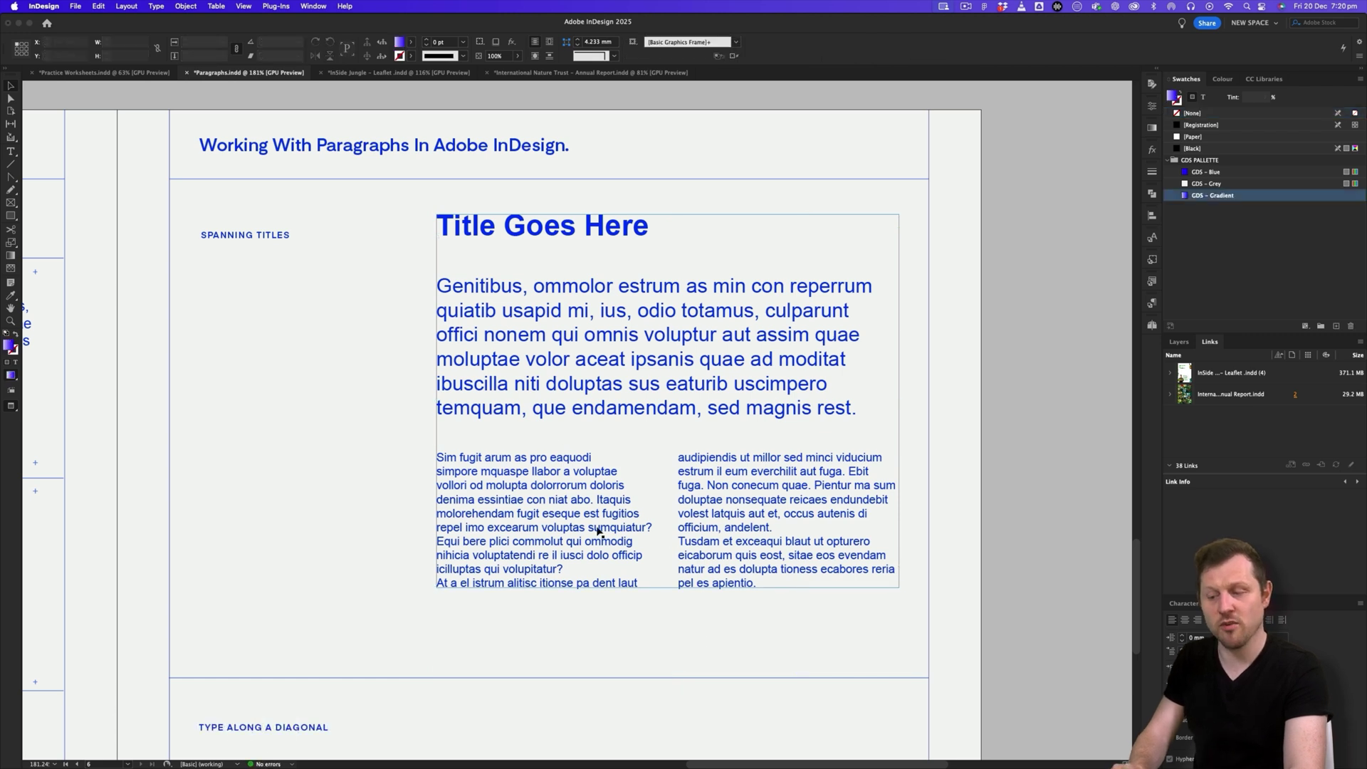
click(579, 228)
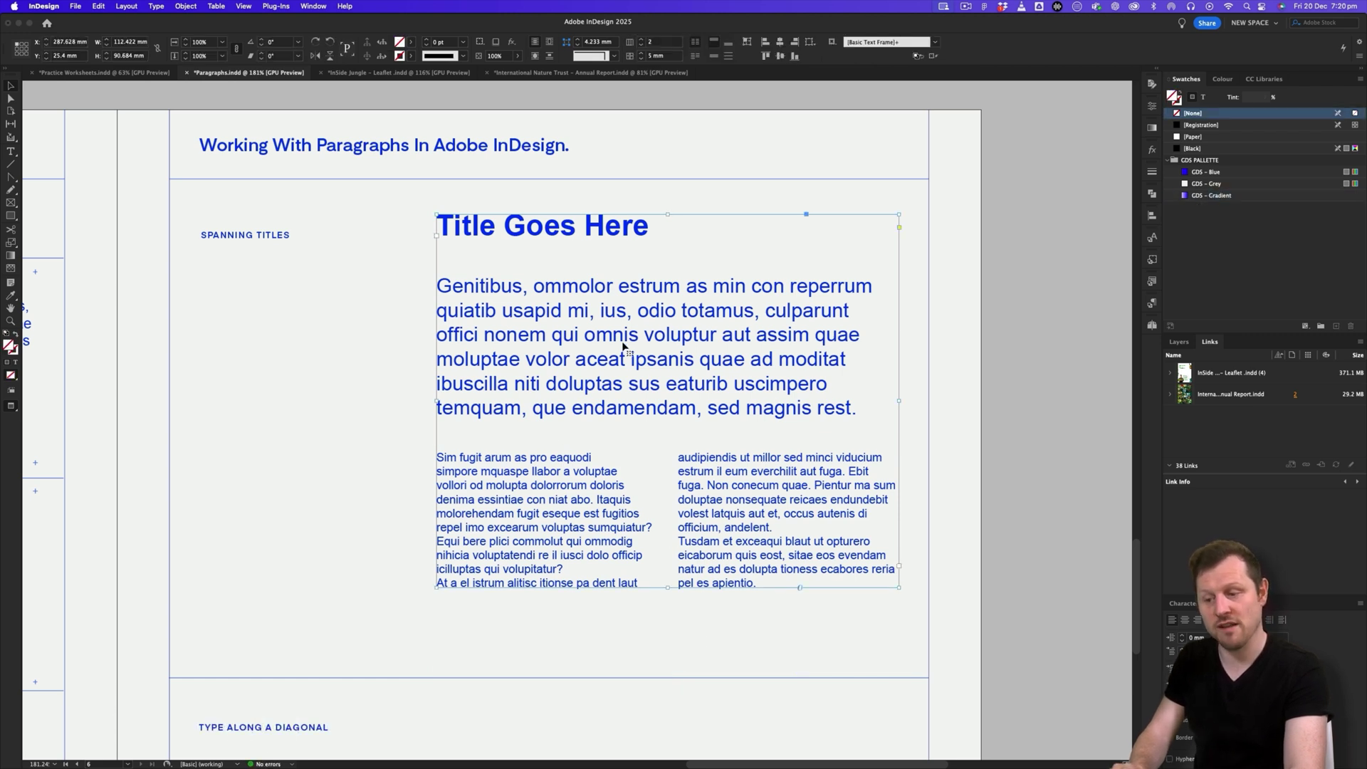
click(802, 633)
key(w)
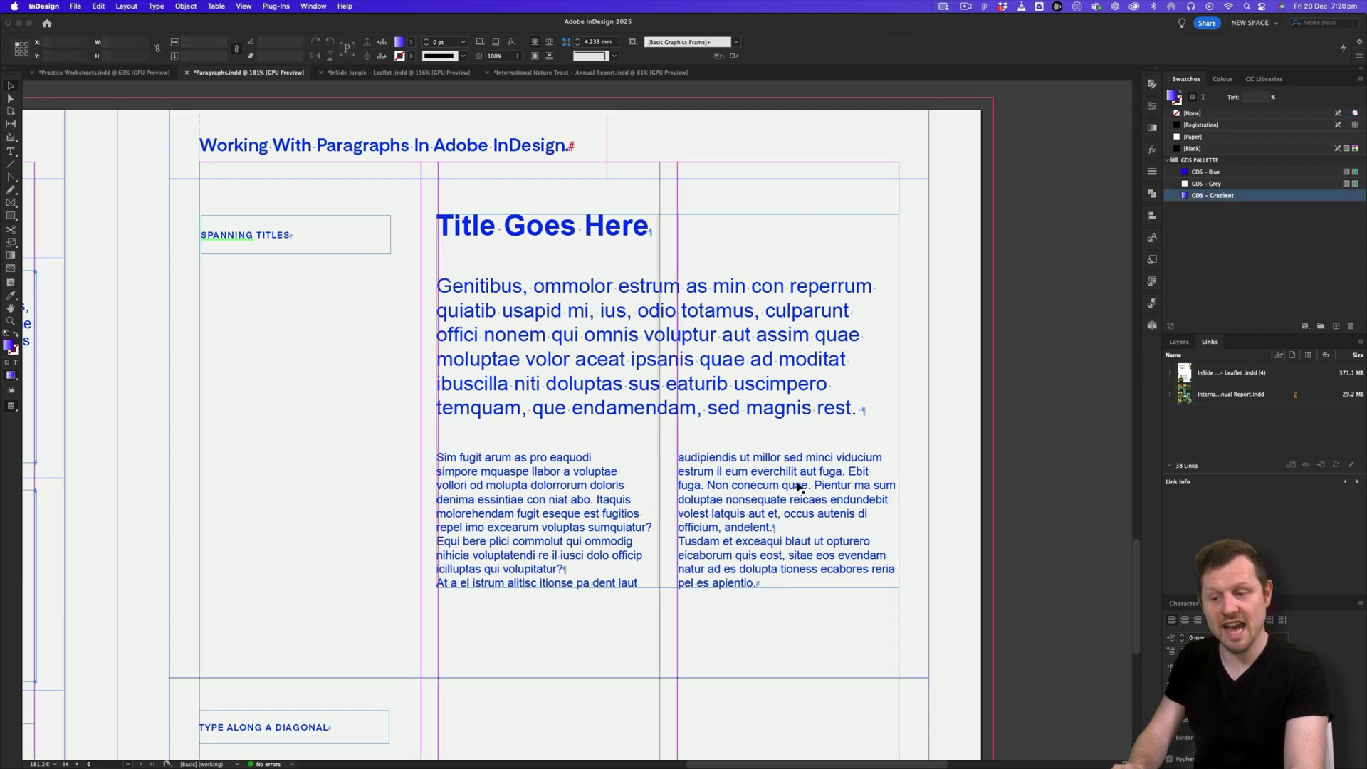
key(w)
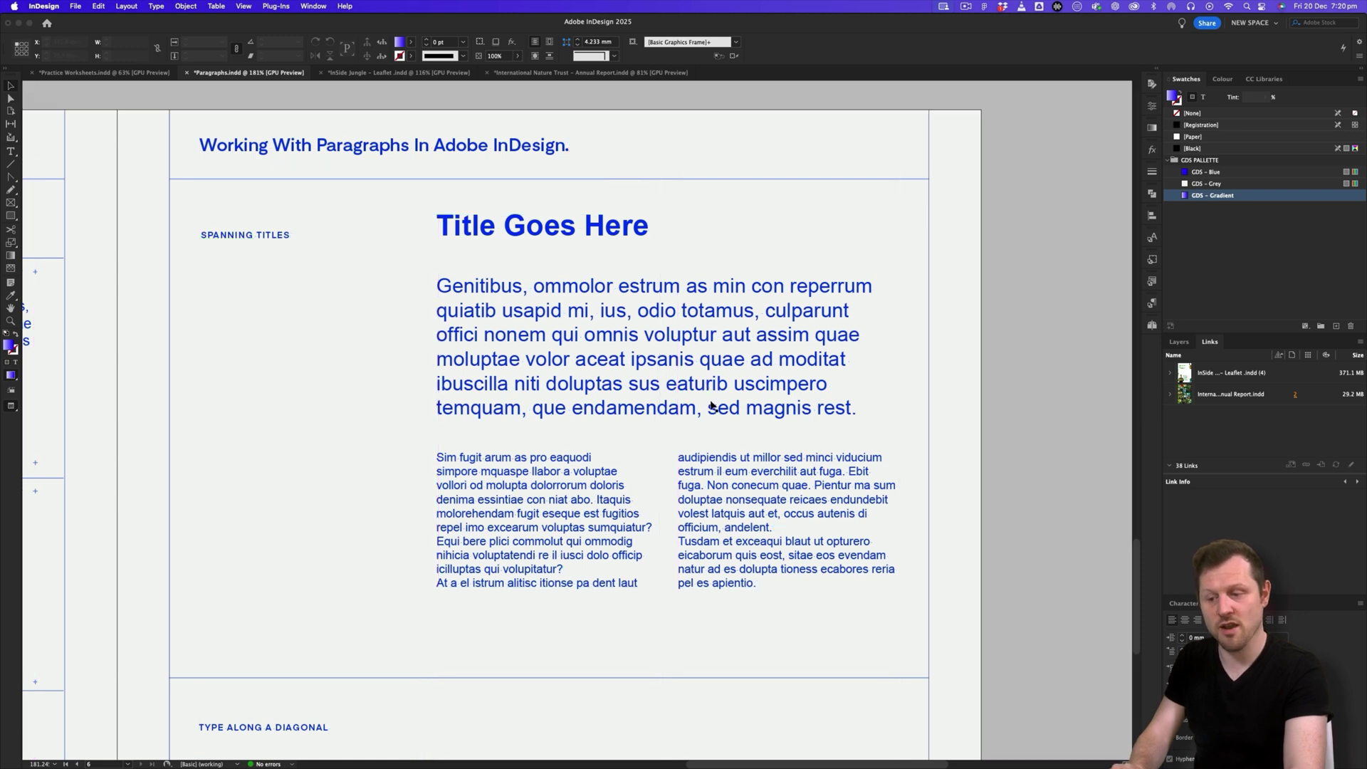
Step: Increase the left indent of the spanning intro paragraph below the title by four increments
double_click(684, 406)
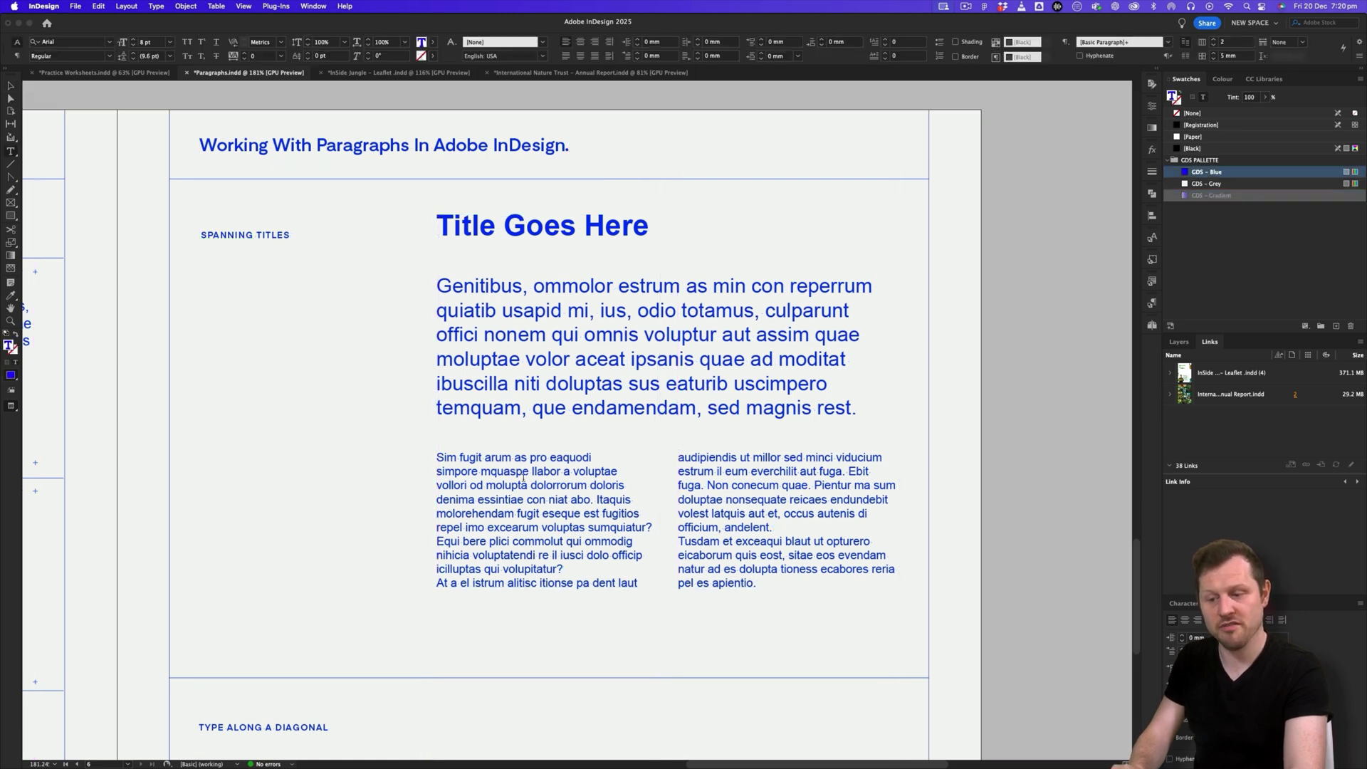
drag(494, 472, 630, 502)
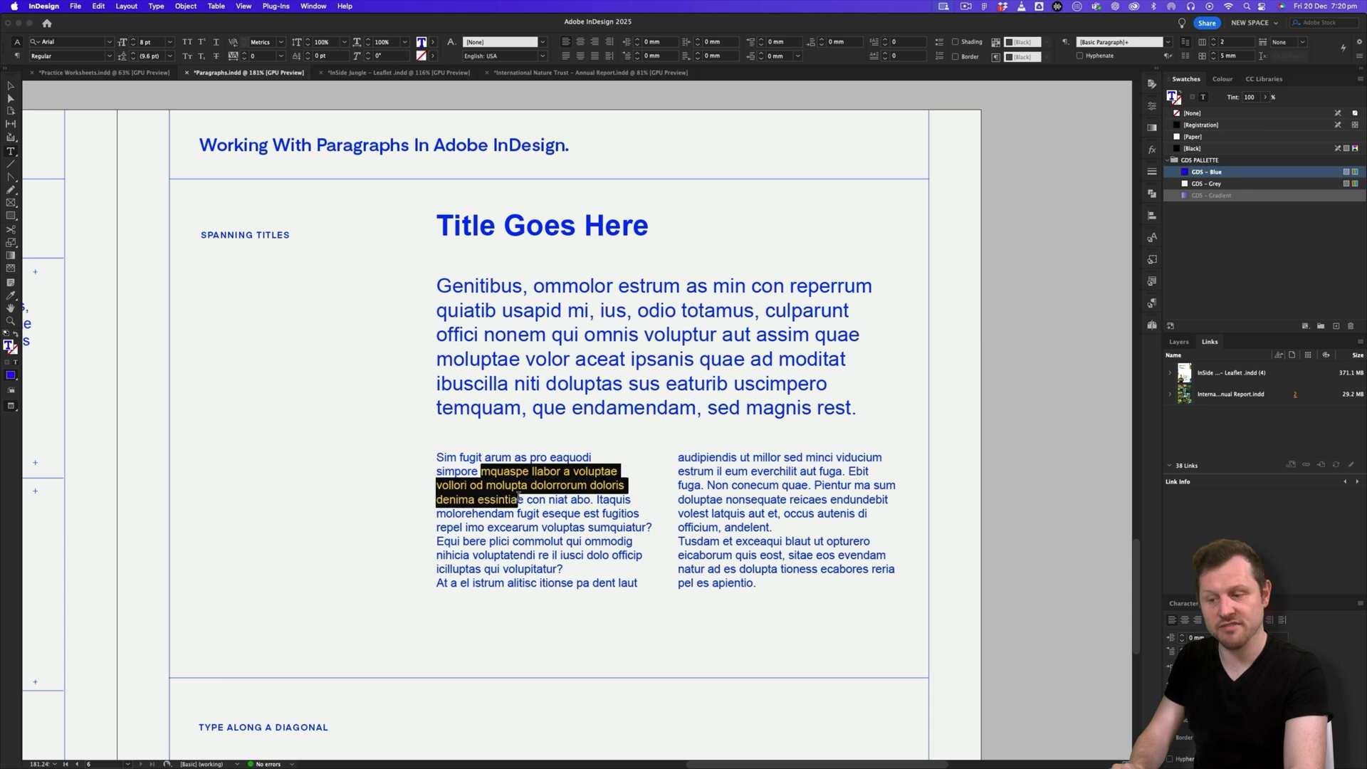
click(538, 485)
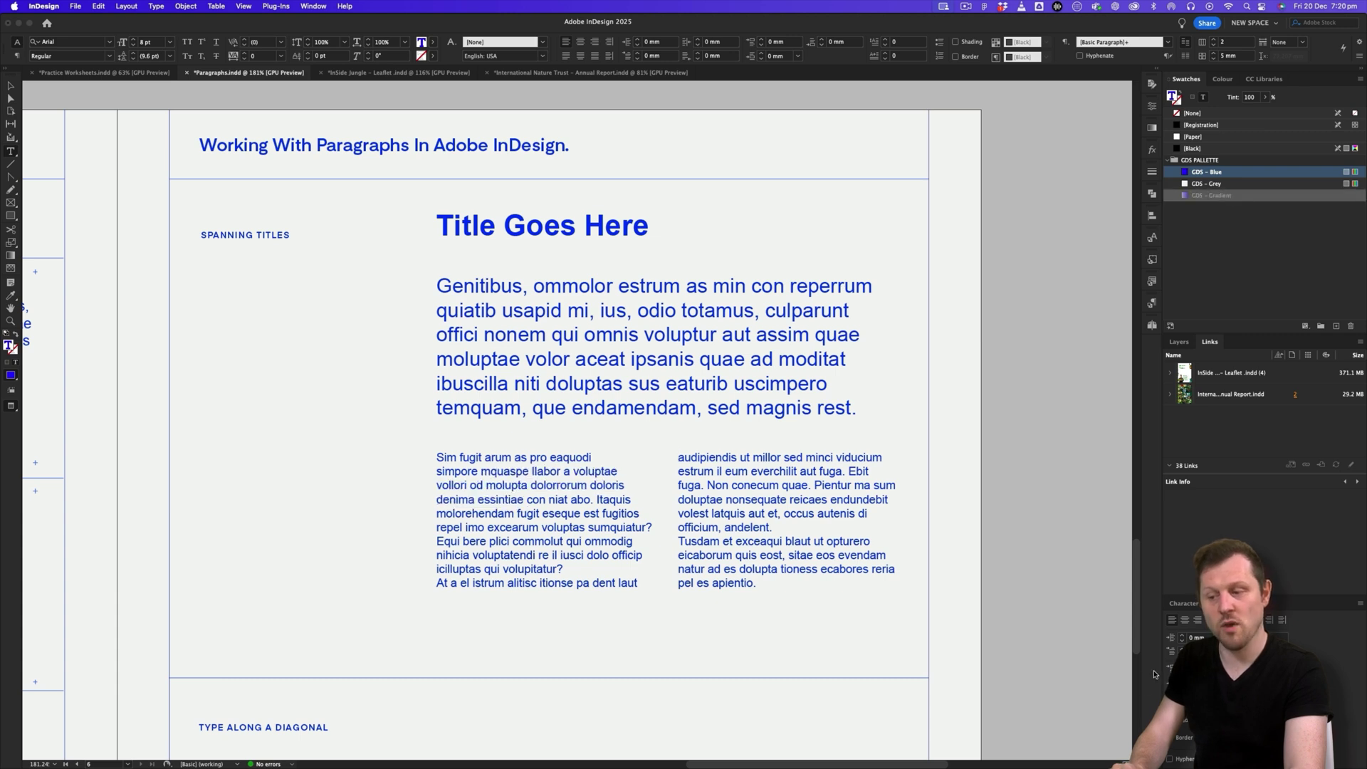
click(656, 358)
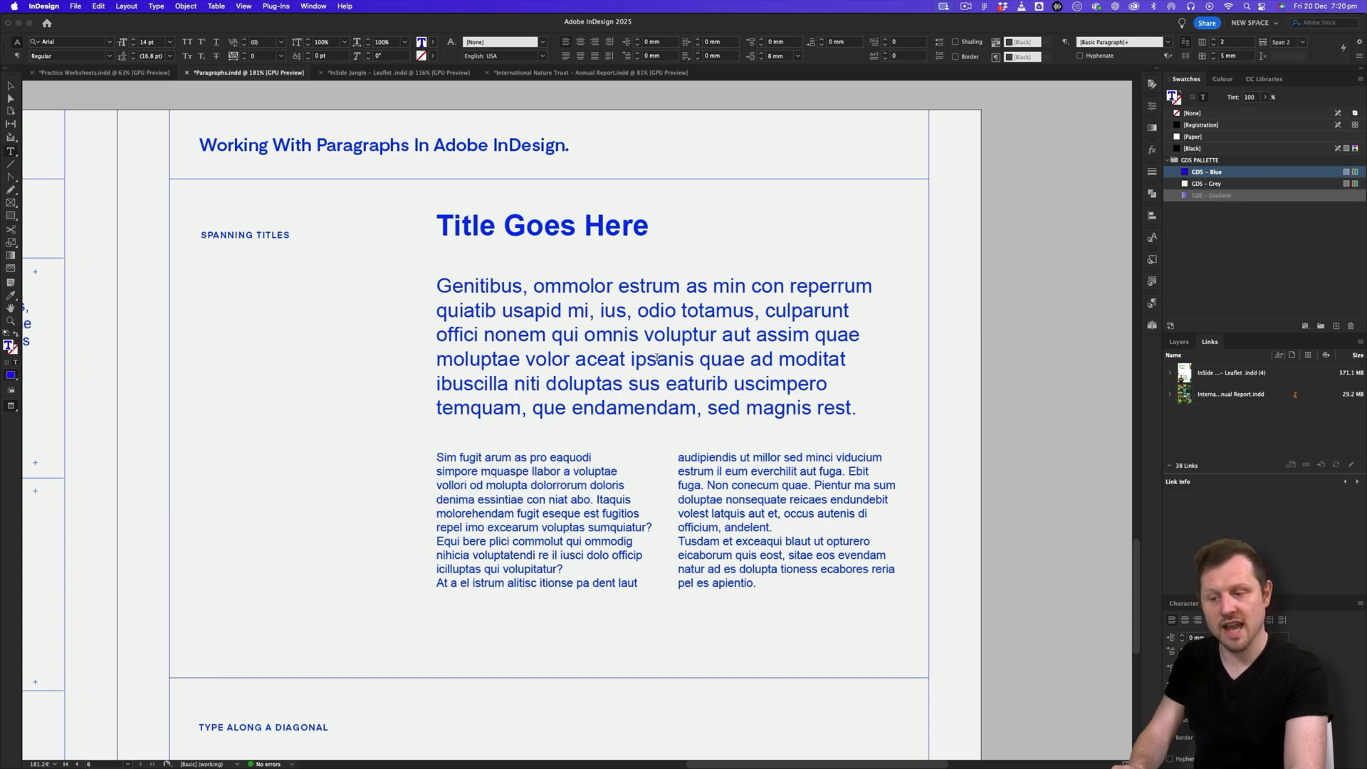
click(1184, 636)
click(1184, 636)
click(1183, 635)
click(1184, 636)
Step: Set the right indent of all the two-column body text below the intro to 5 mm
click(532, 499)
key(super+a)
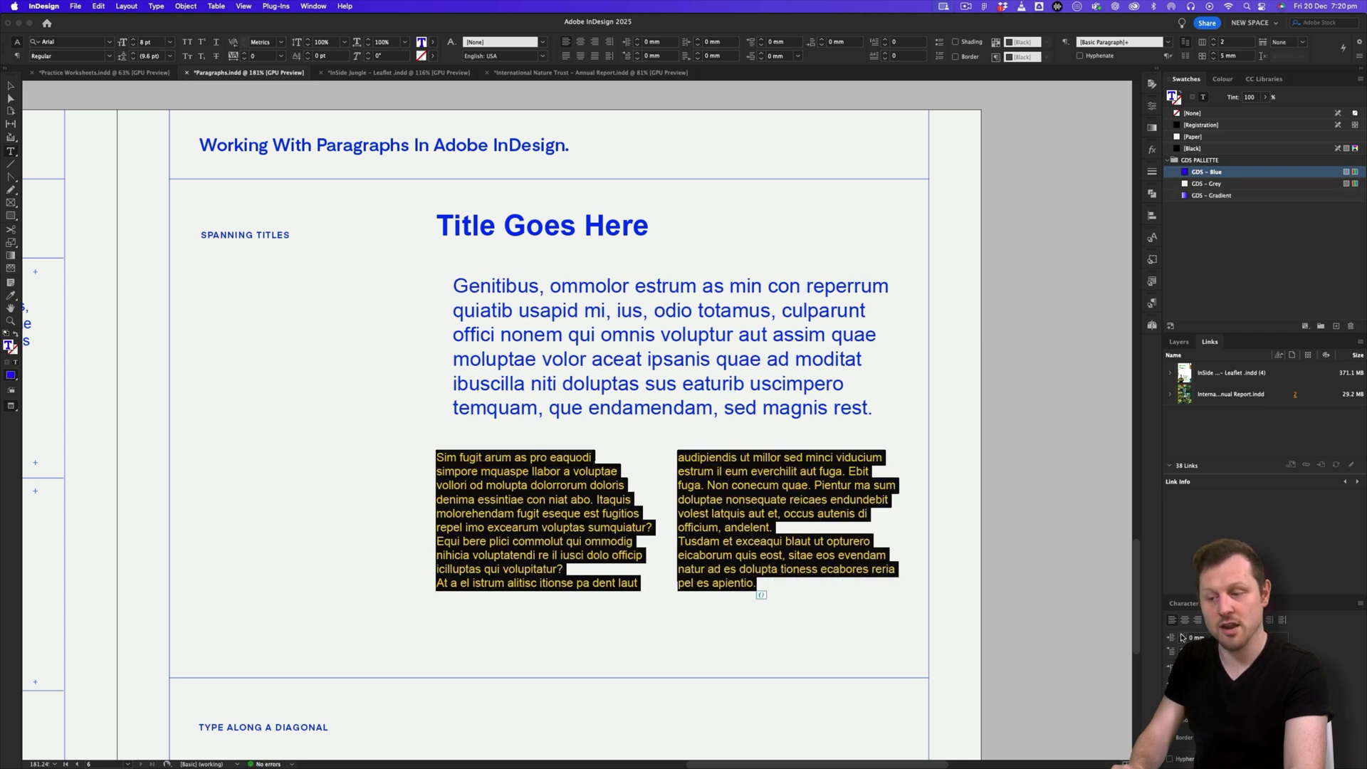
click(1244, 636)
click(1244, 635)
click(1244, 636)
click(1244, 635)
click(1244, 636)
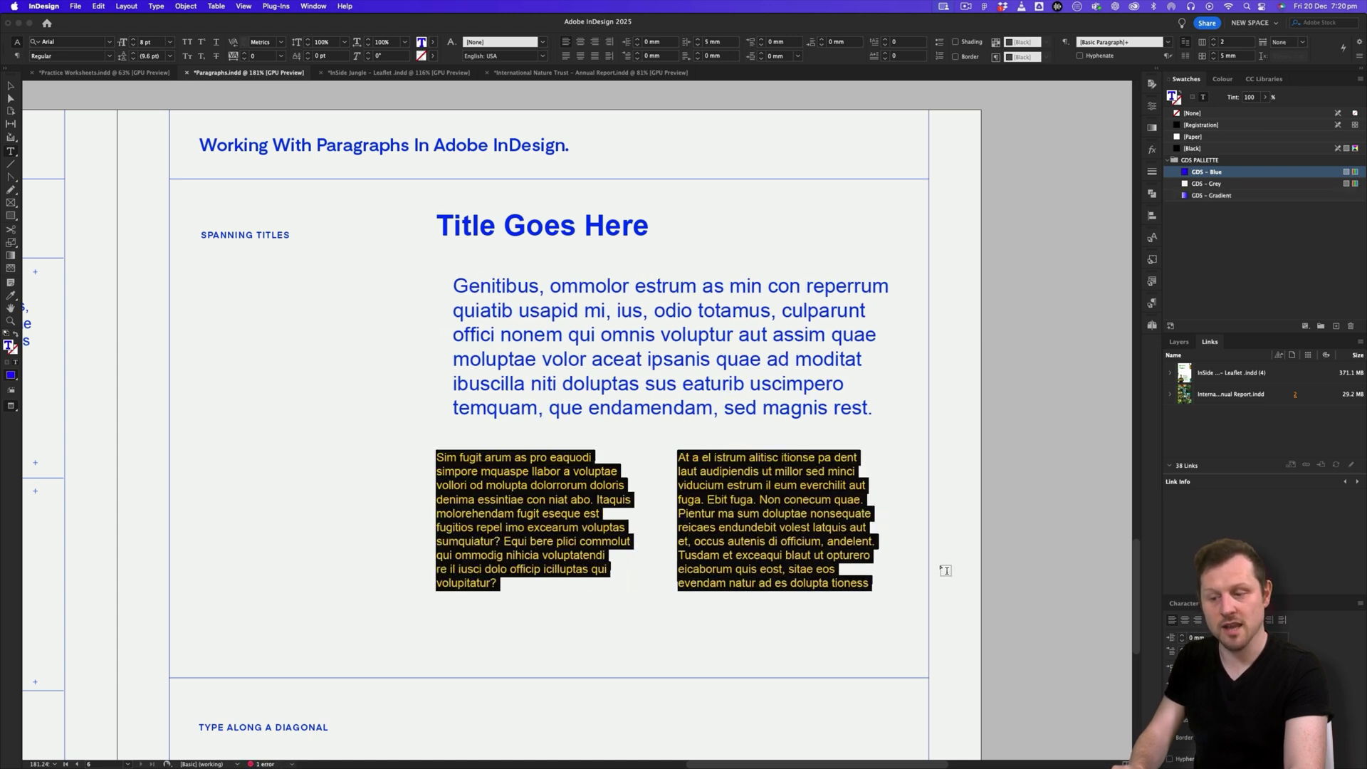
key(Escape)
Step: In the Text Frame Options for the Spanning Titles frame, unlink the inset spacing and set the right inset to 10 mm
right_click(766, 510)
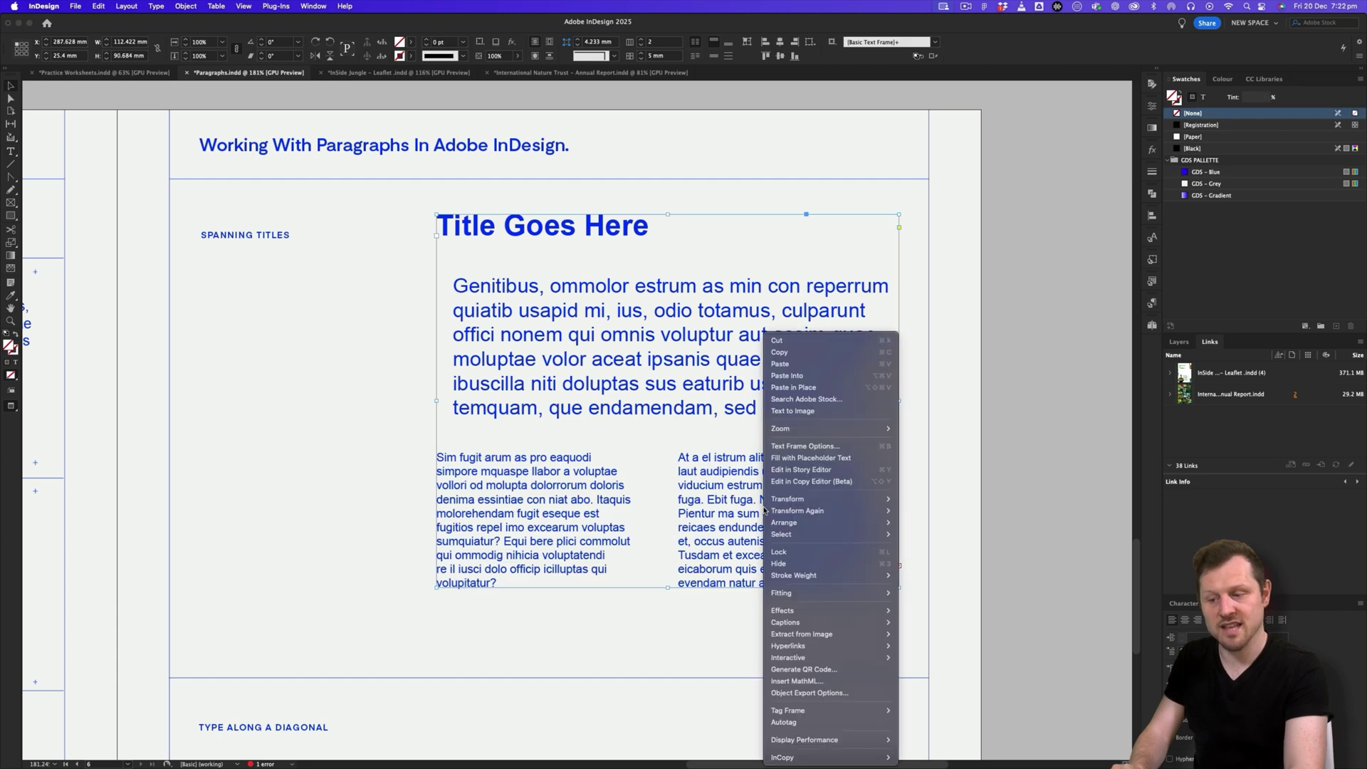
click(805, 447)
click(251, 524)
click(303, 527)
click(303, 528)
click(303, 528)
click(303, 527)
click(304, 528)
click(303, 527)
click(303, 528)
click(303, 528)
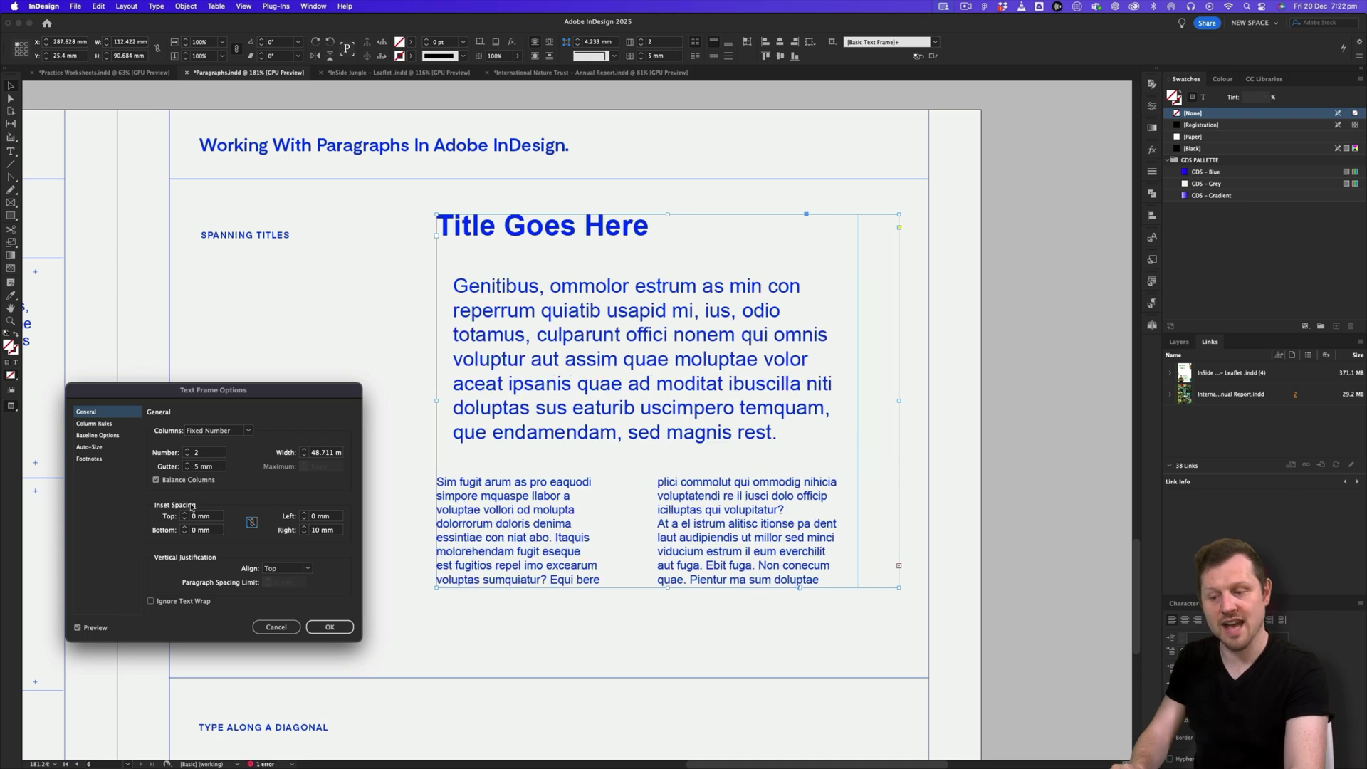
Step: Reduce the Spanning Titles frame's column gutter to 1 mm, and fit the frame's height to its text, about 103.3 mm
click(188, 469)
click(188, 469)
click(189, 470)
click(189, 470)
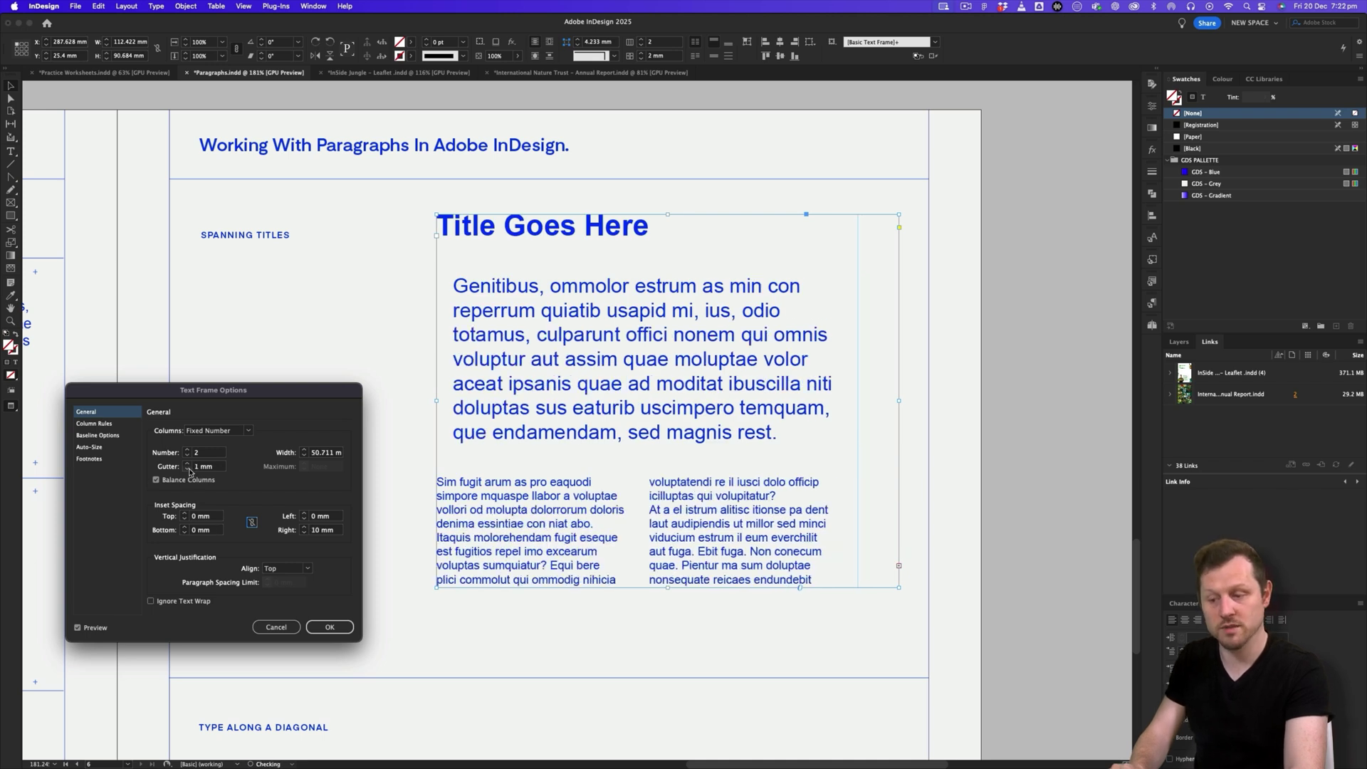
click(329, 627)
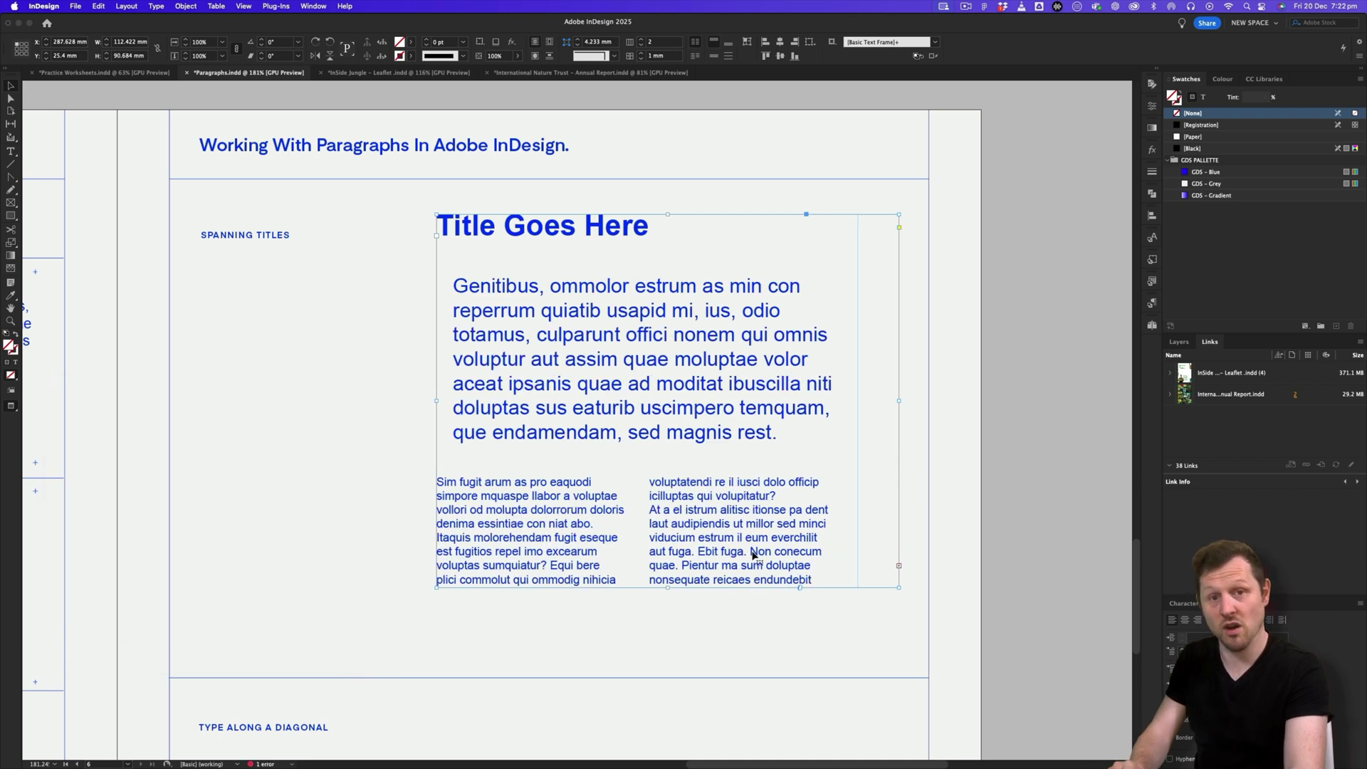
double_click(667, 587)
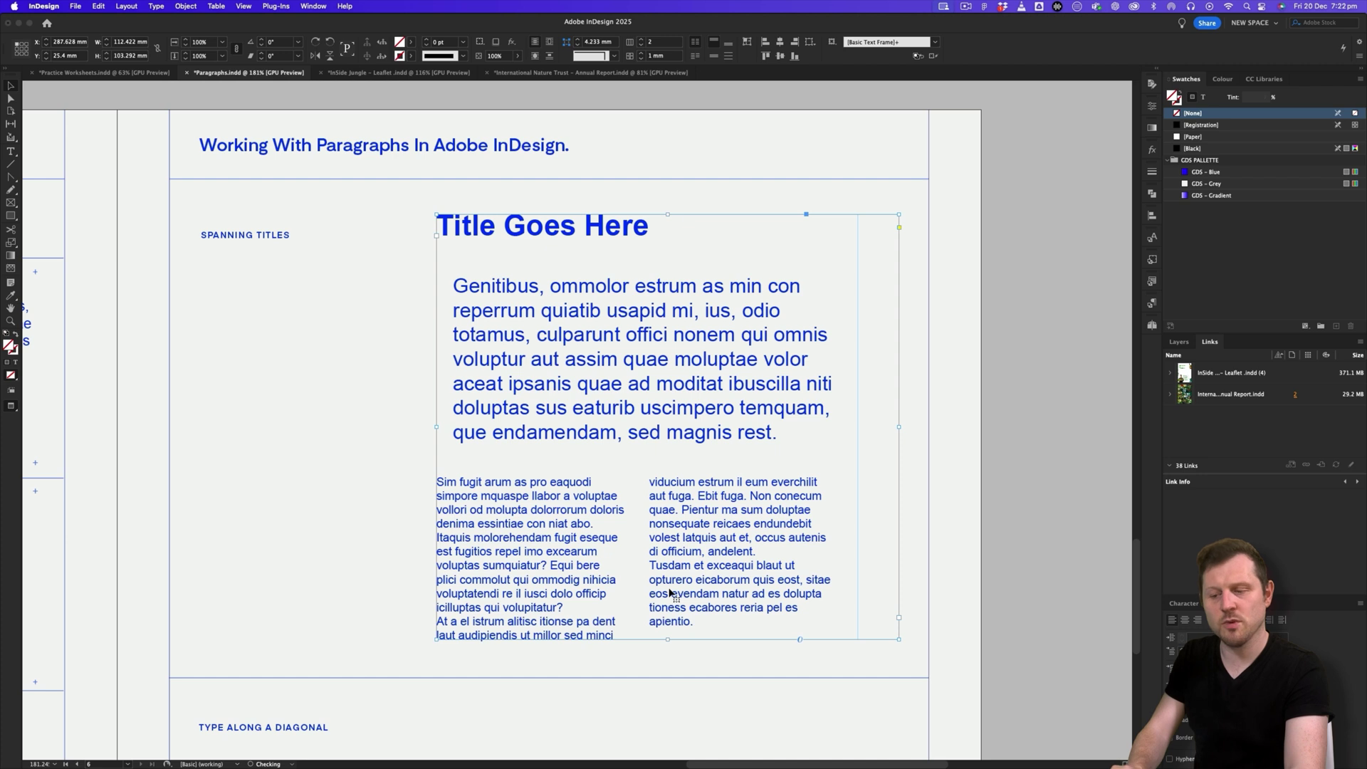
click(1019, 396)
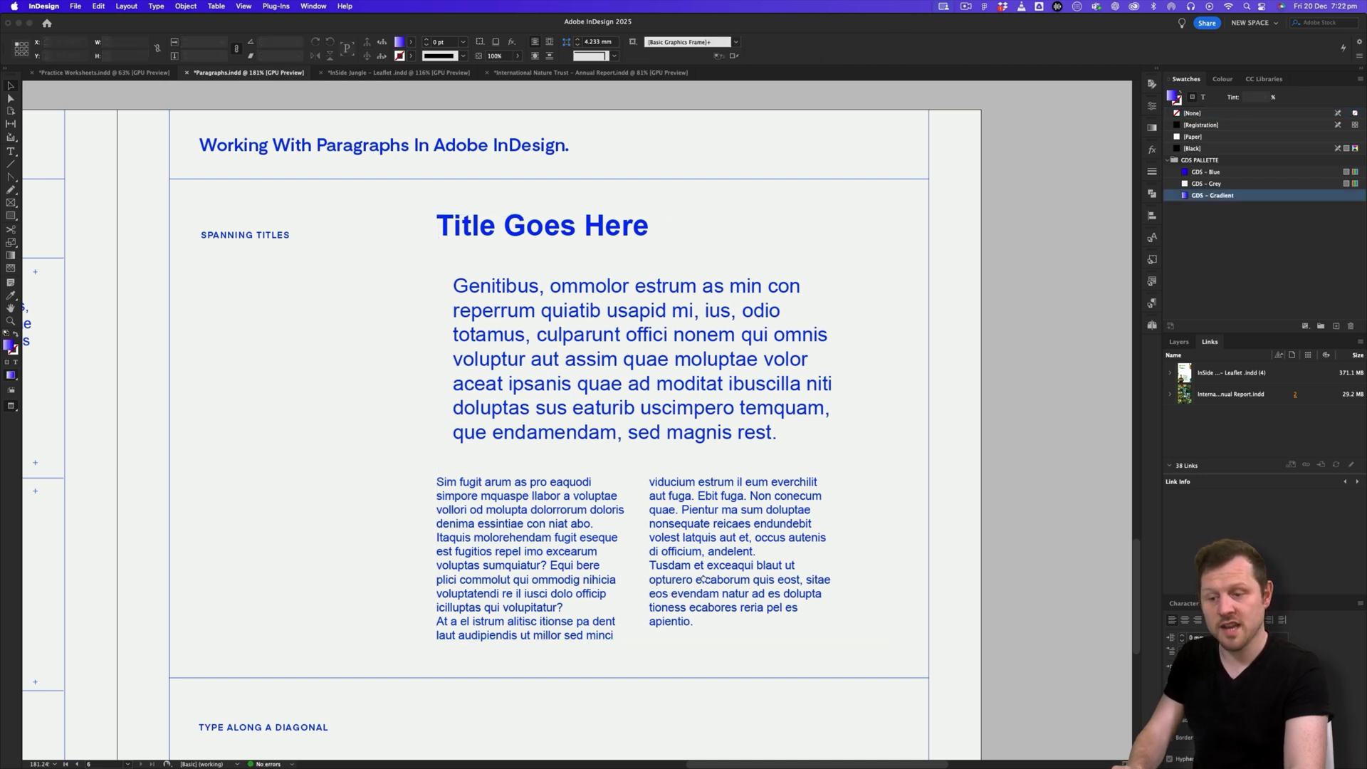
Step: Examine the finished Type Along a Diagonal example on the reference page, and return to the practice spread
scroll(719, 537, down, 5)
scroll(719, 537, down, 3)
drag(720, 537, 718, 427)
scroll(733, 525, up, 10)
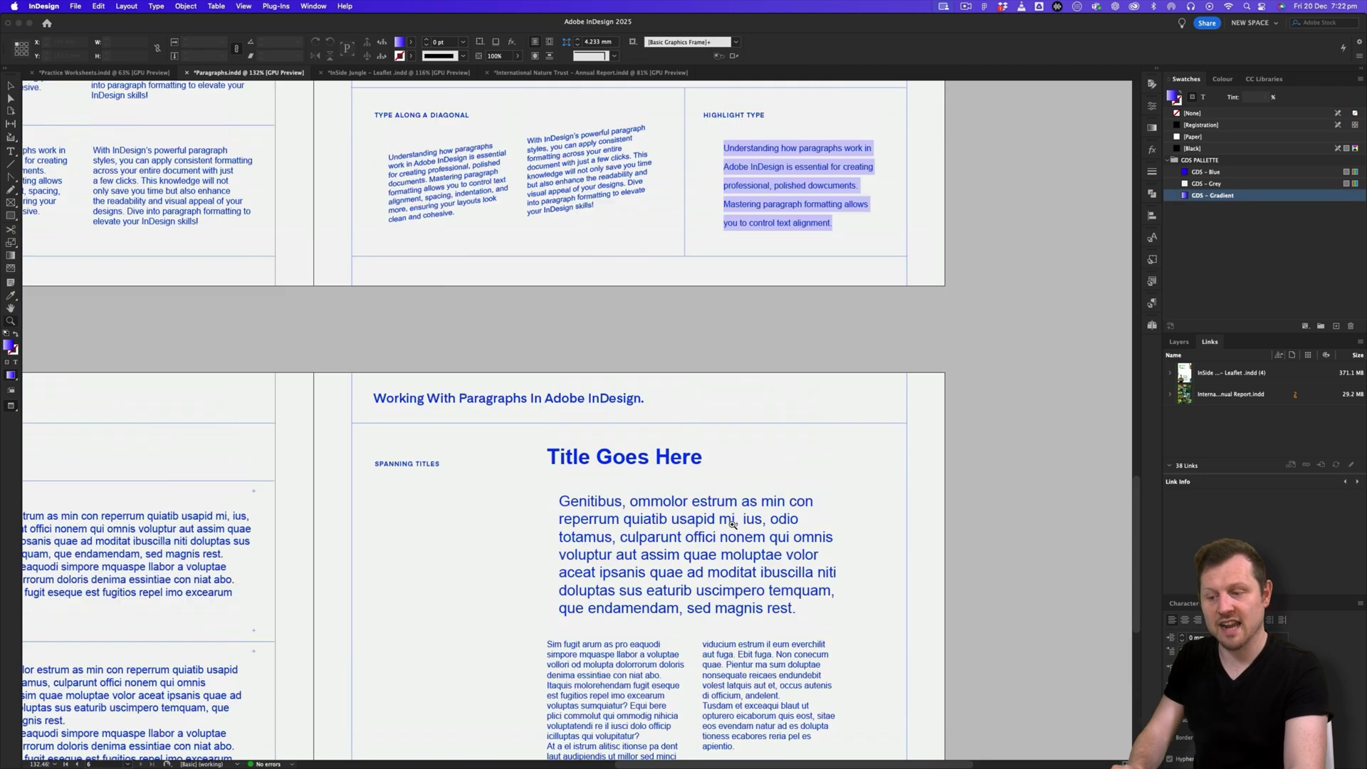
scroll(733, 526, down, 5)
scroll(733, 526, down, 5)
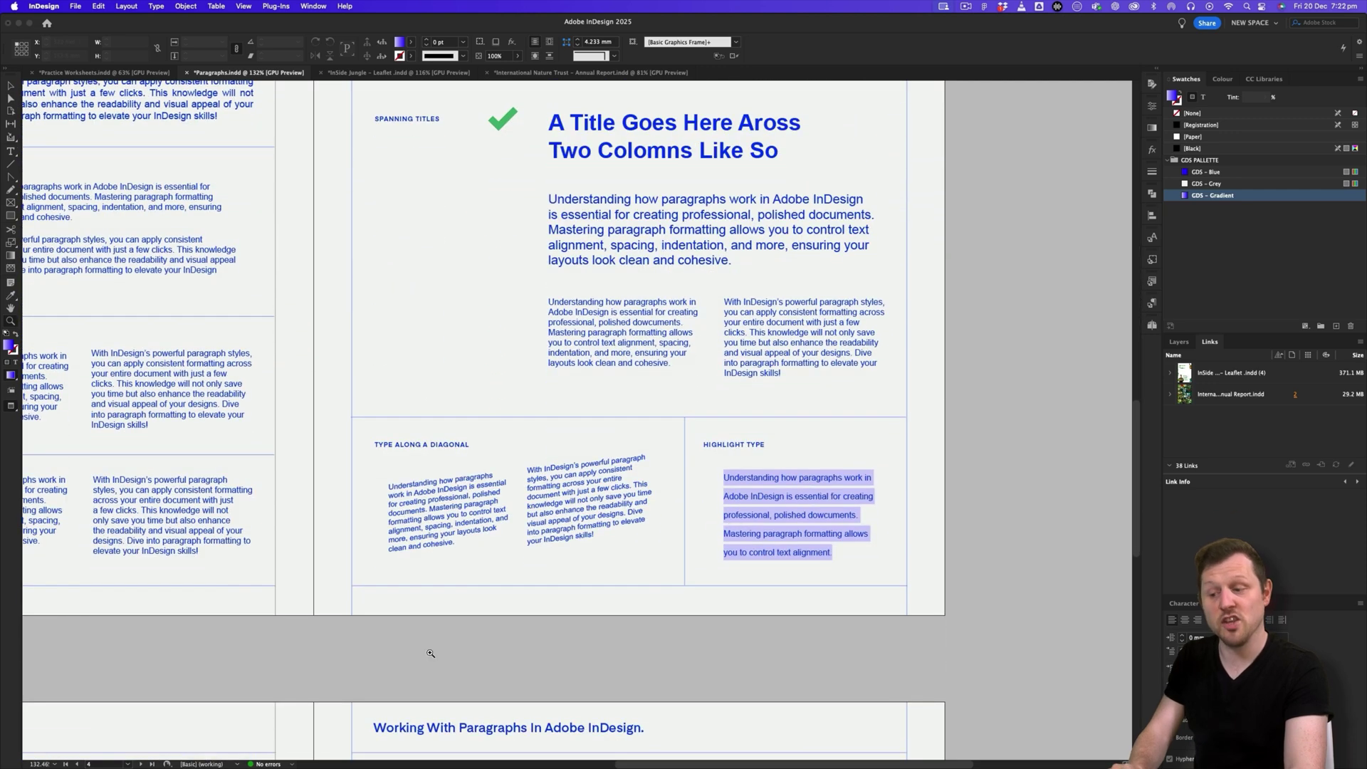
scroll(499, 484, up, 2)
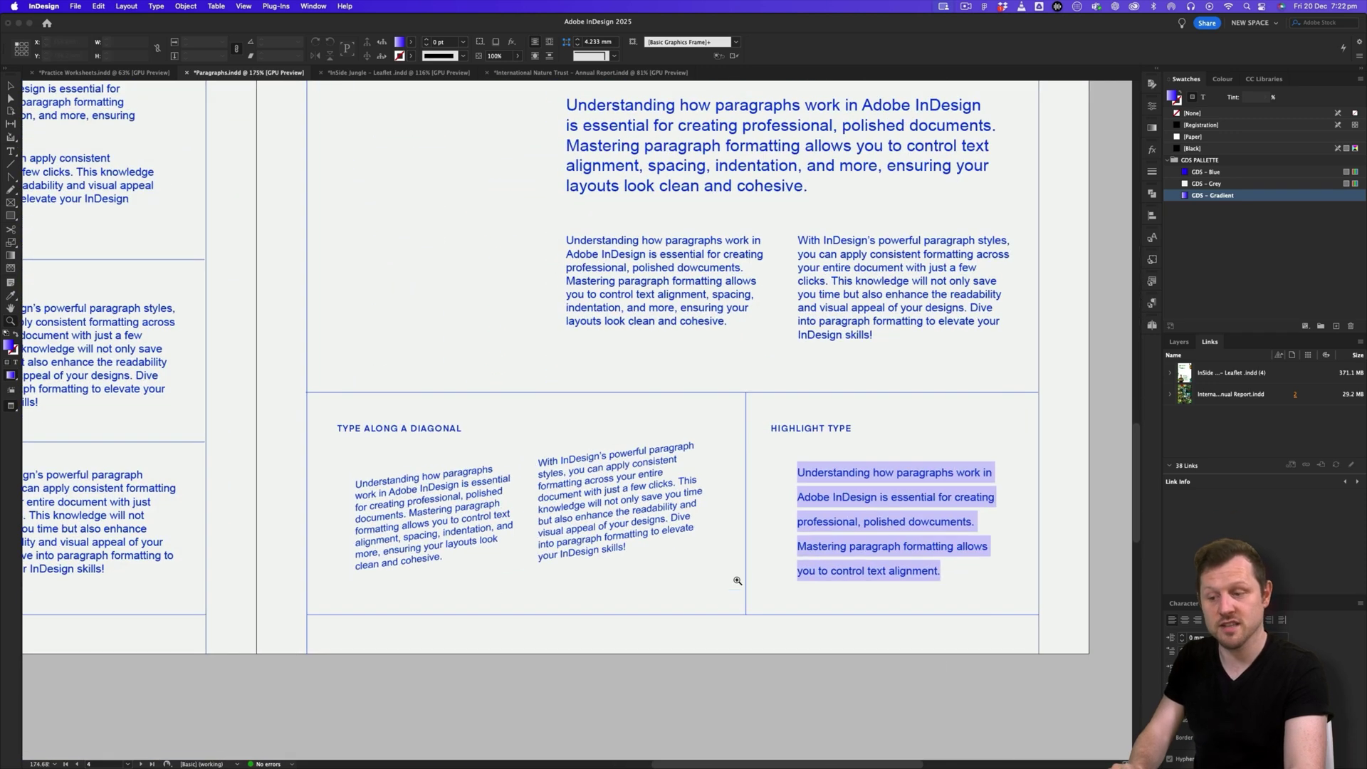
scroll(749, 653, down, 3)
scroll(713, 612, down, 10)
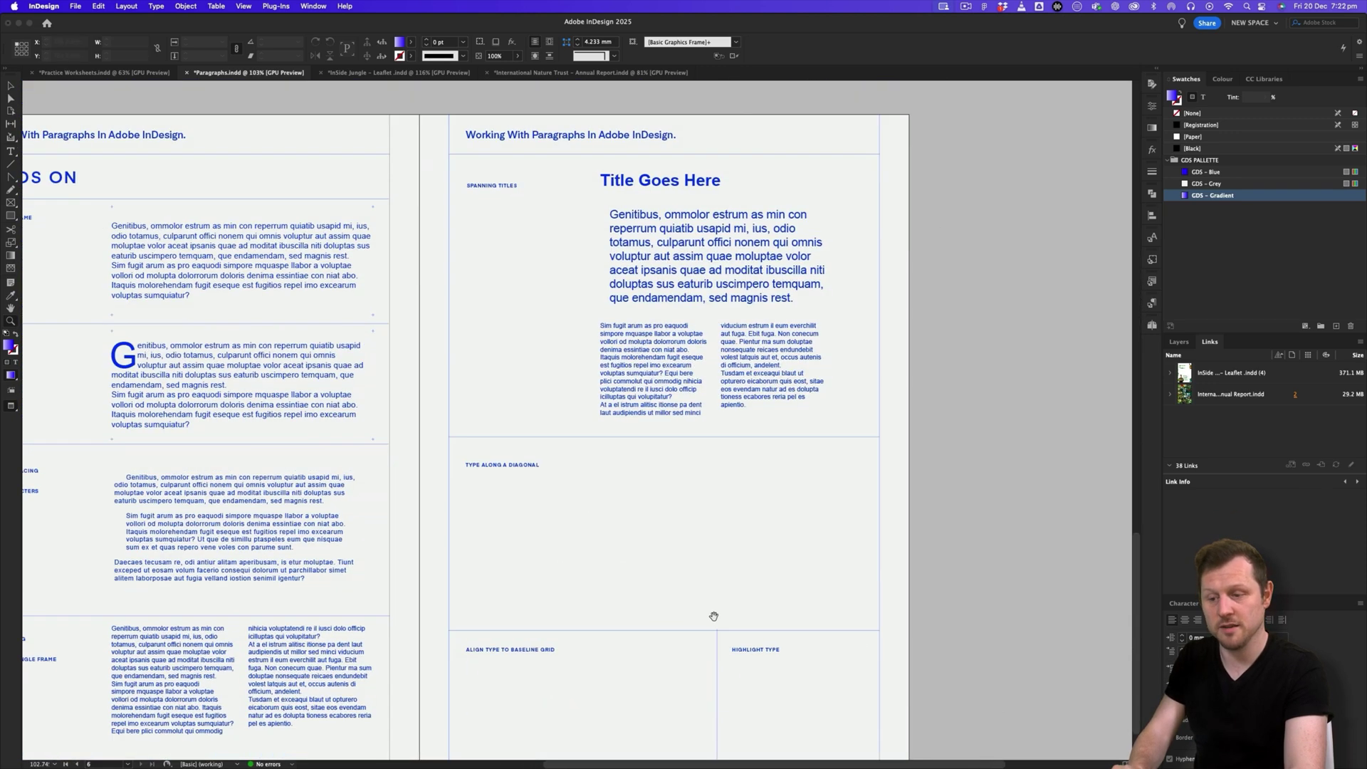
Step: Duplicate the two-column text frame from the Columns in Single Frame section into the empty Type Along a Diagonal section
drag(662, 508, 741, 521)
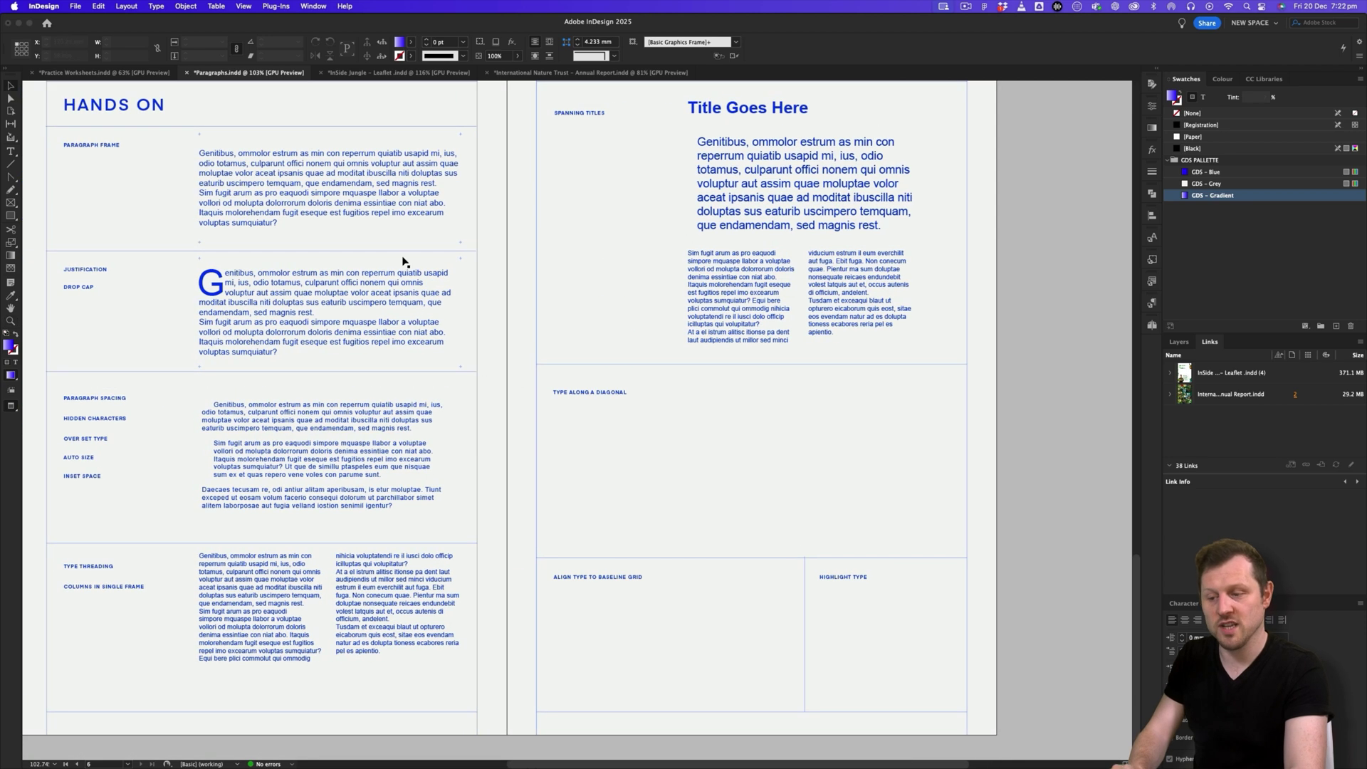
click(361, 473)
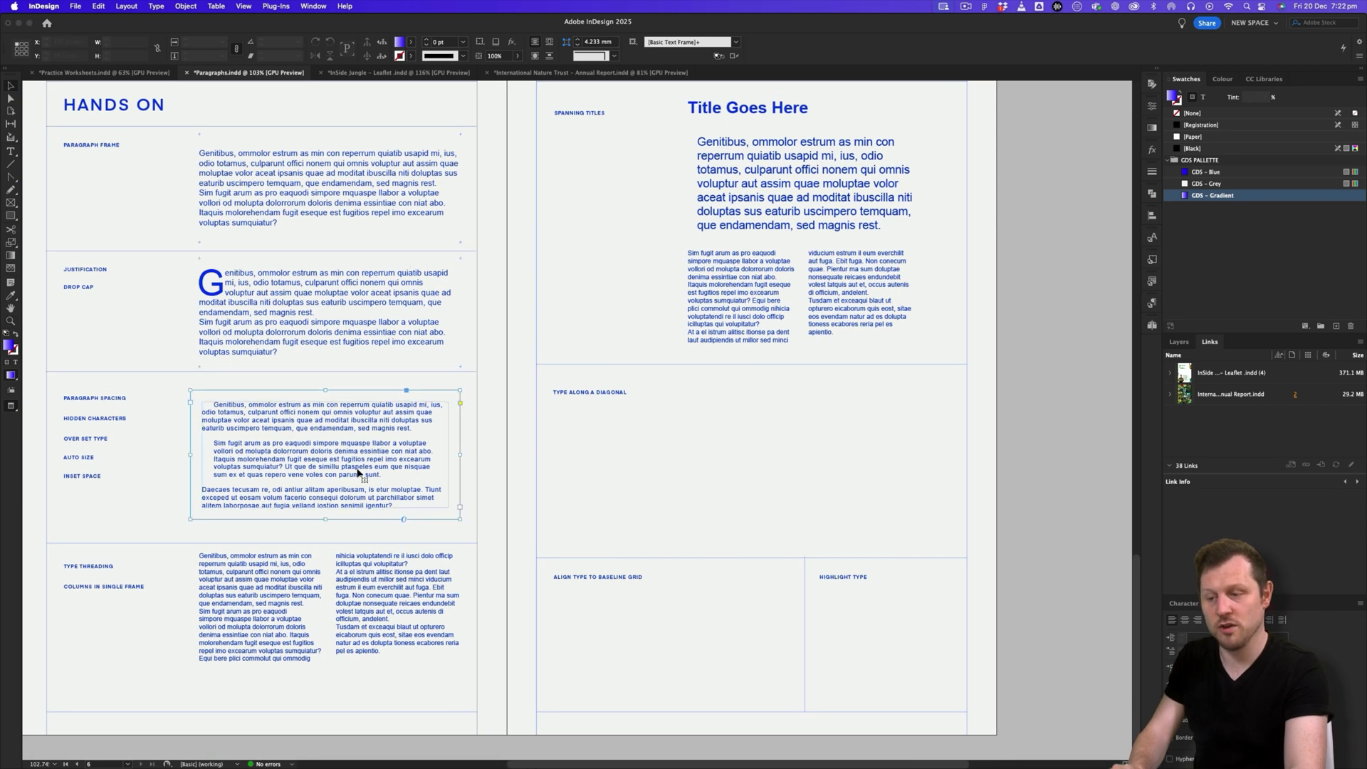
drag(382, 594, 871, 460)
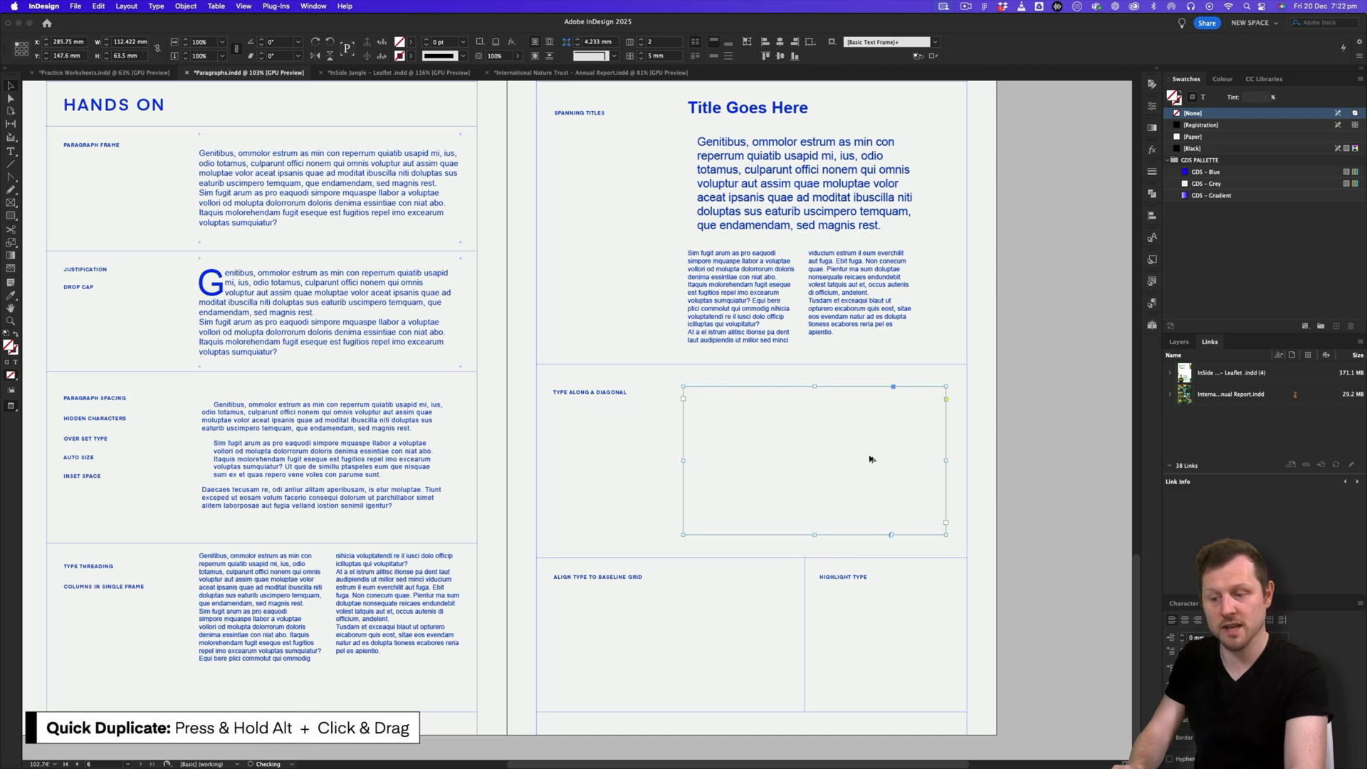
Step: Shear the duplicated two-column frame about its centre by about 12.8° with the Shear Tool so its lines slope upwards
scroll(852, 425, up, 3)
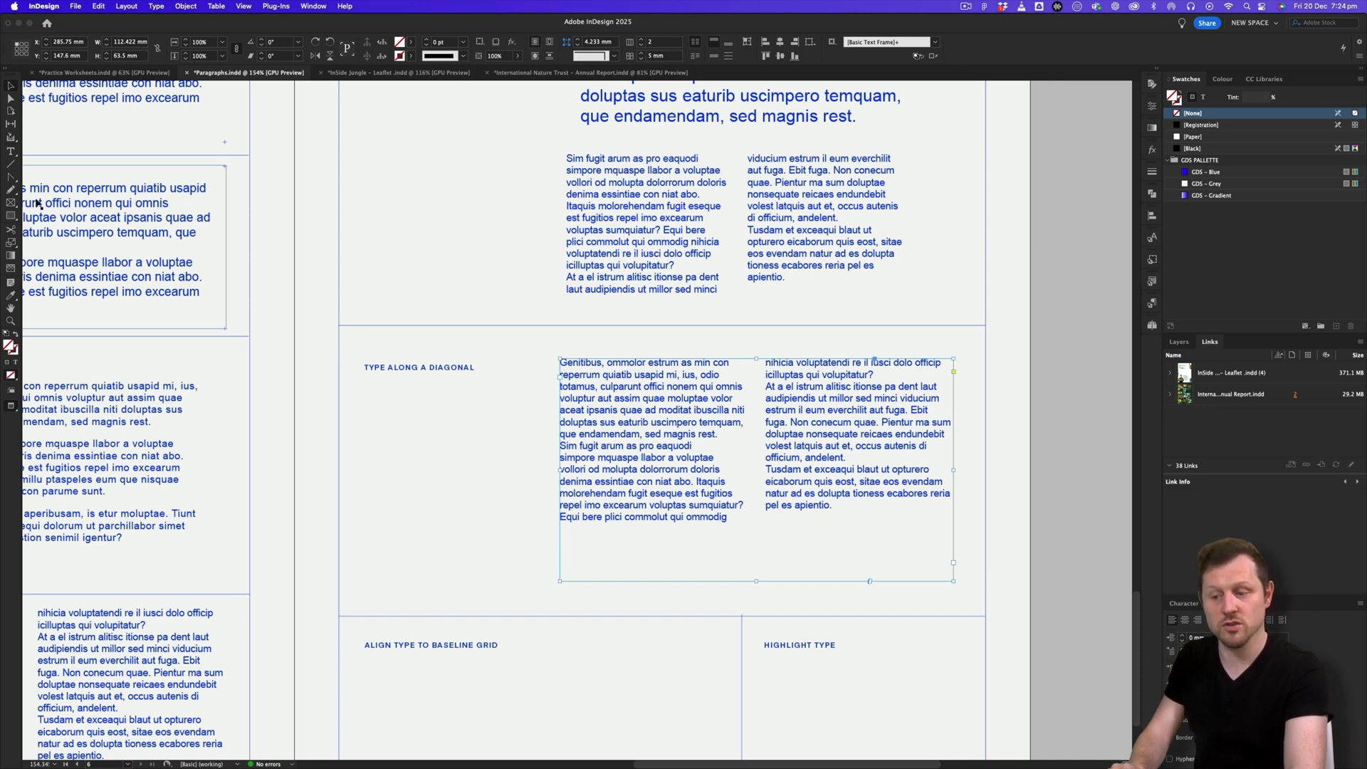
click(13, 138)
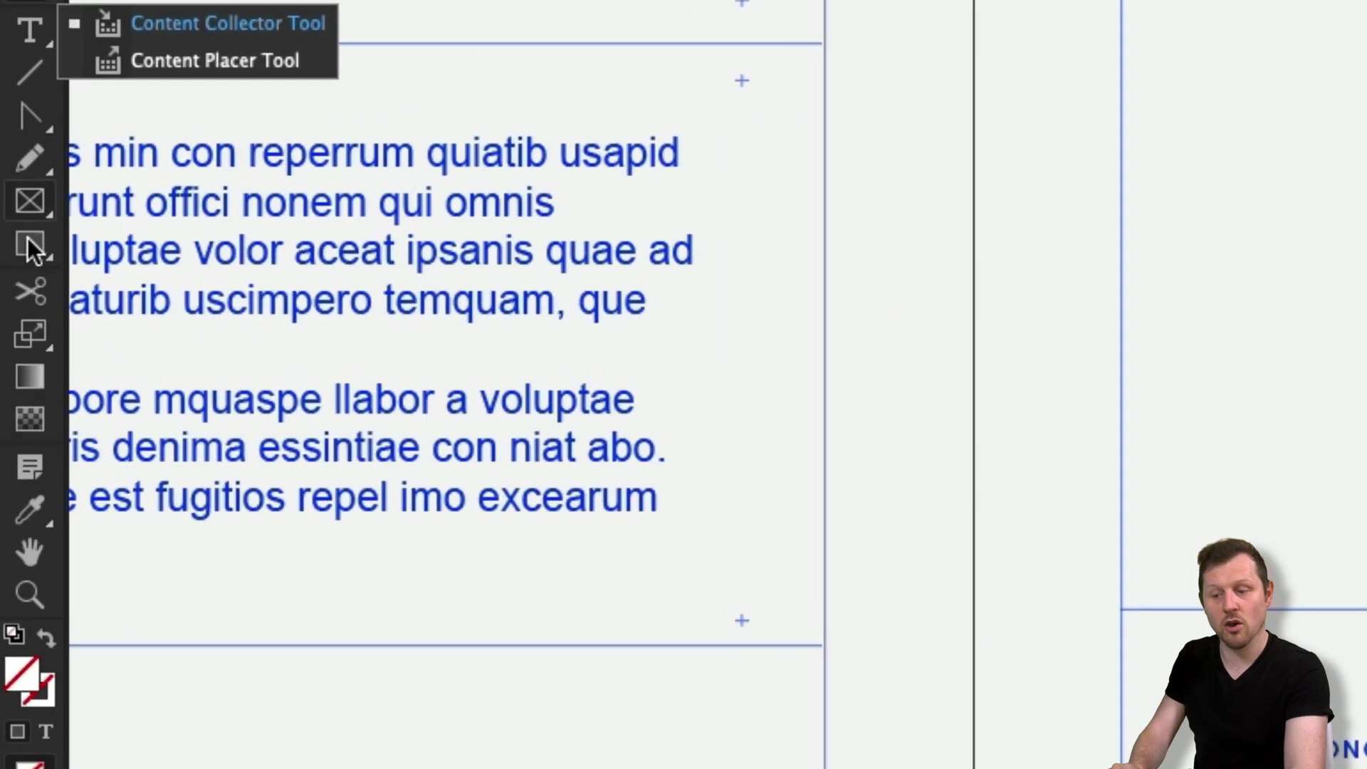
click(10, 242)
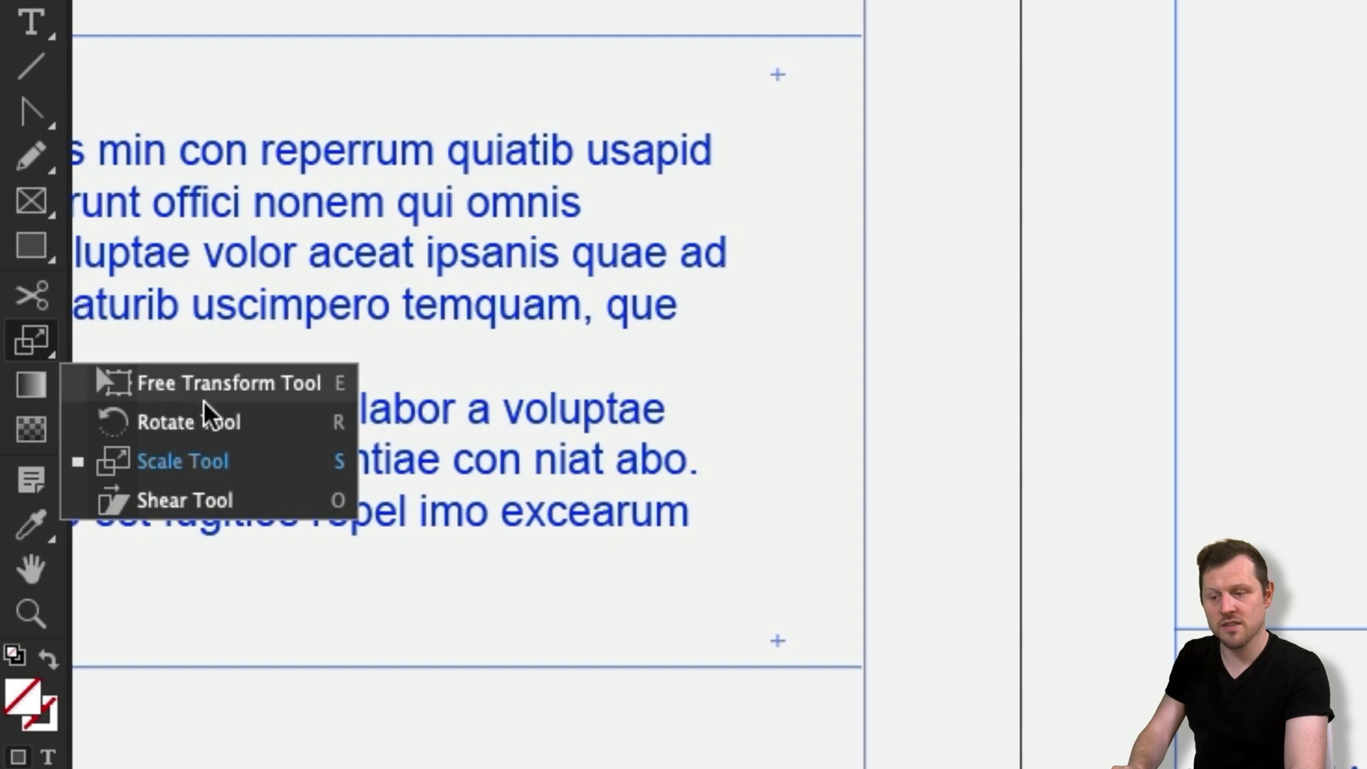
click(184, 499)
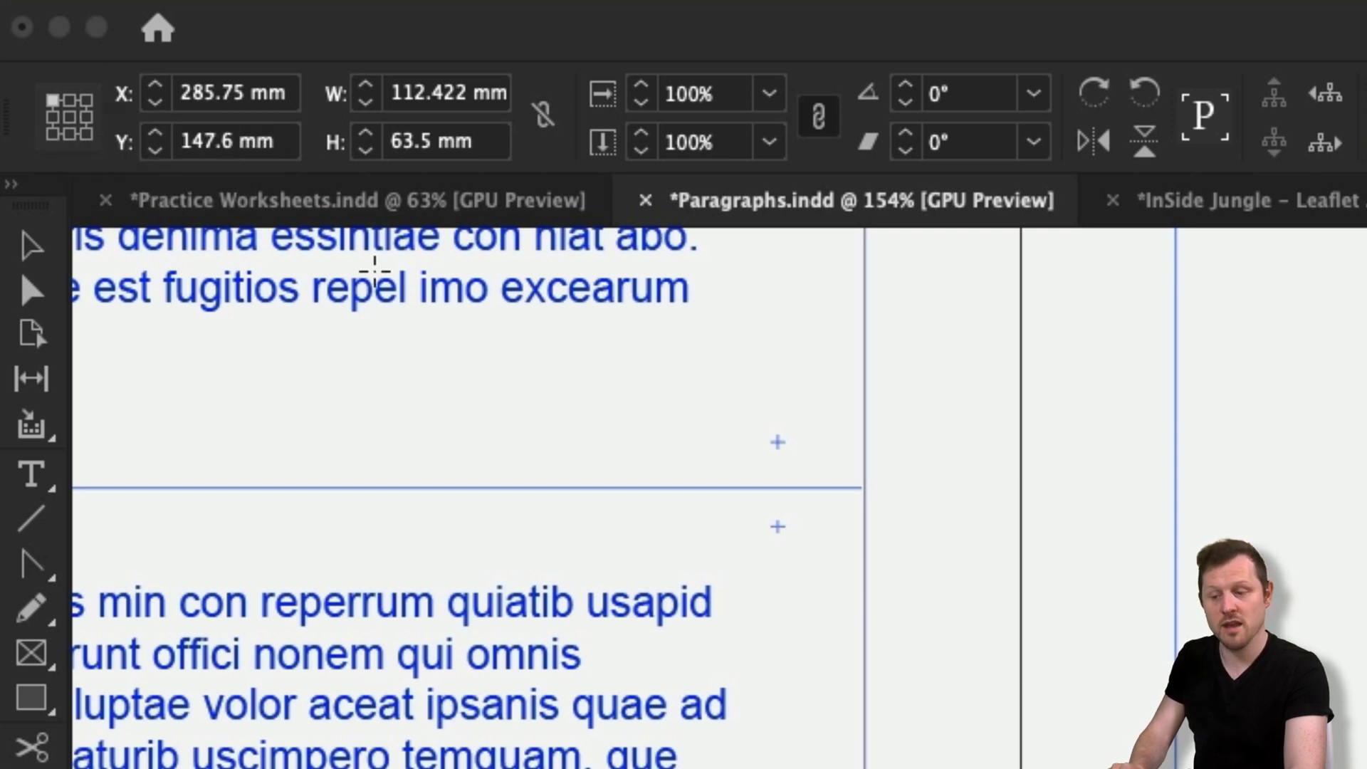
click(69, 118)
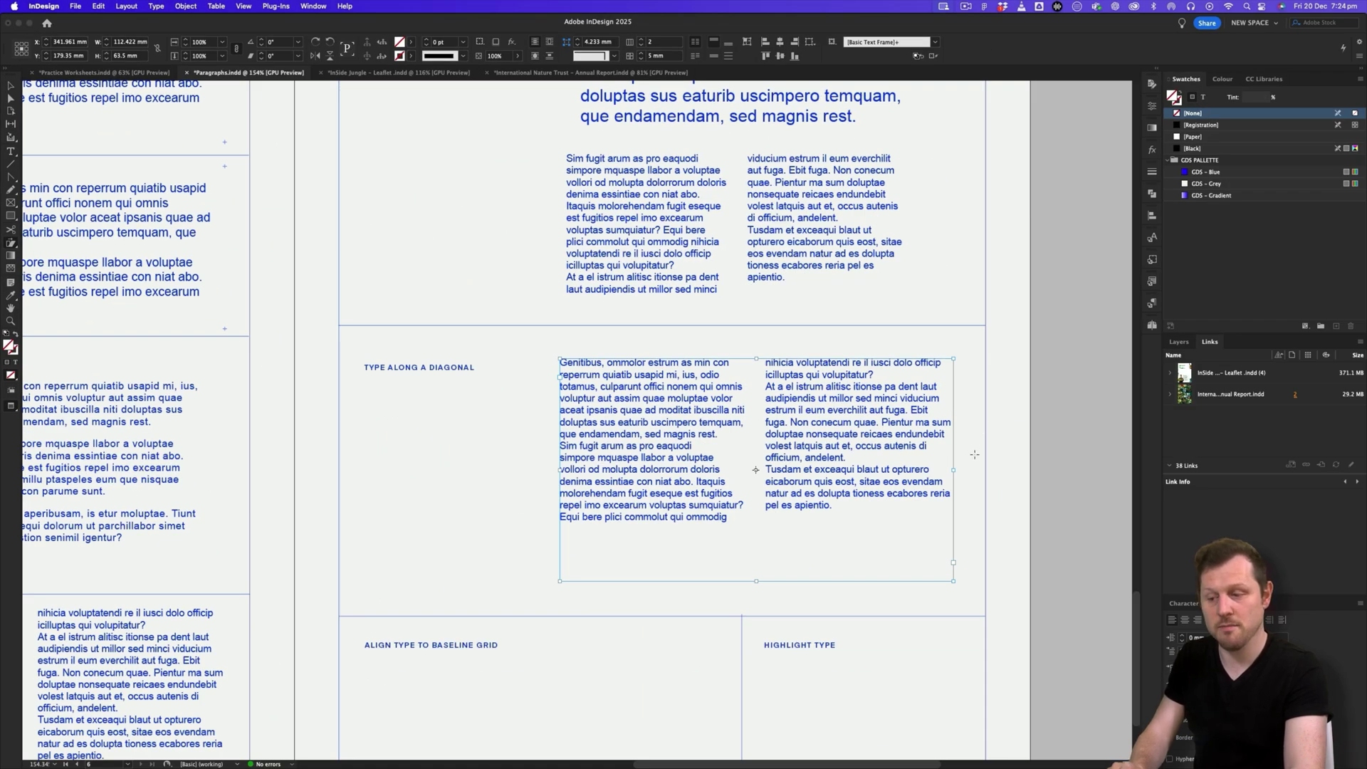
drag(973, 482, 971, 433)
drag(971, 431, 972, 431)
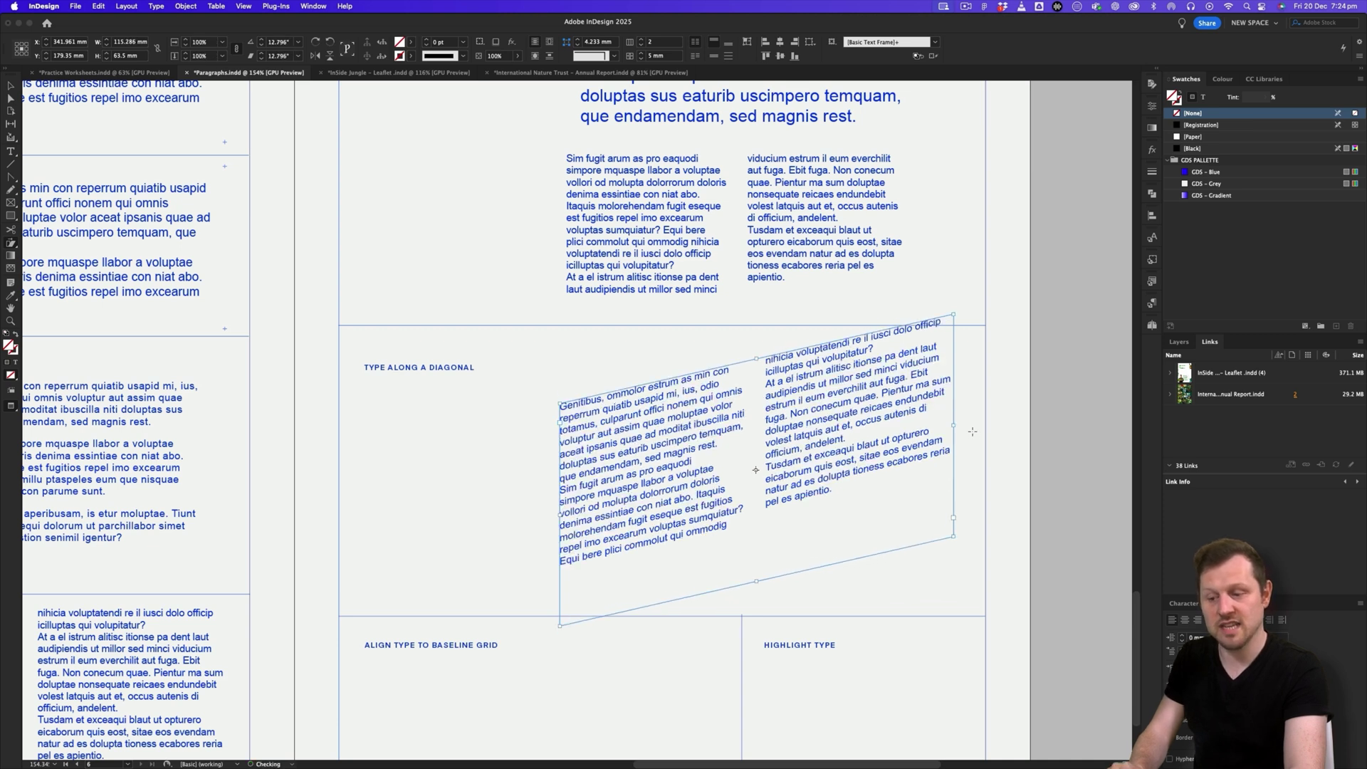
Step: Resize the slanted frame to about 127 mm wide and 46.1 mm high, and position it within the Type Along a Diagonal section
drag(760, 581, 758, 522)
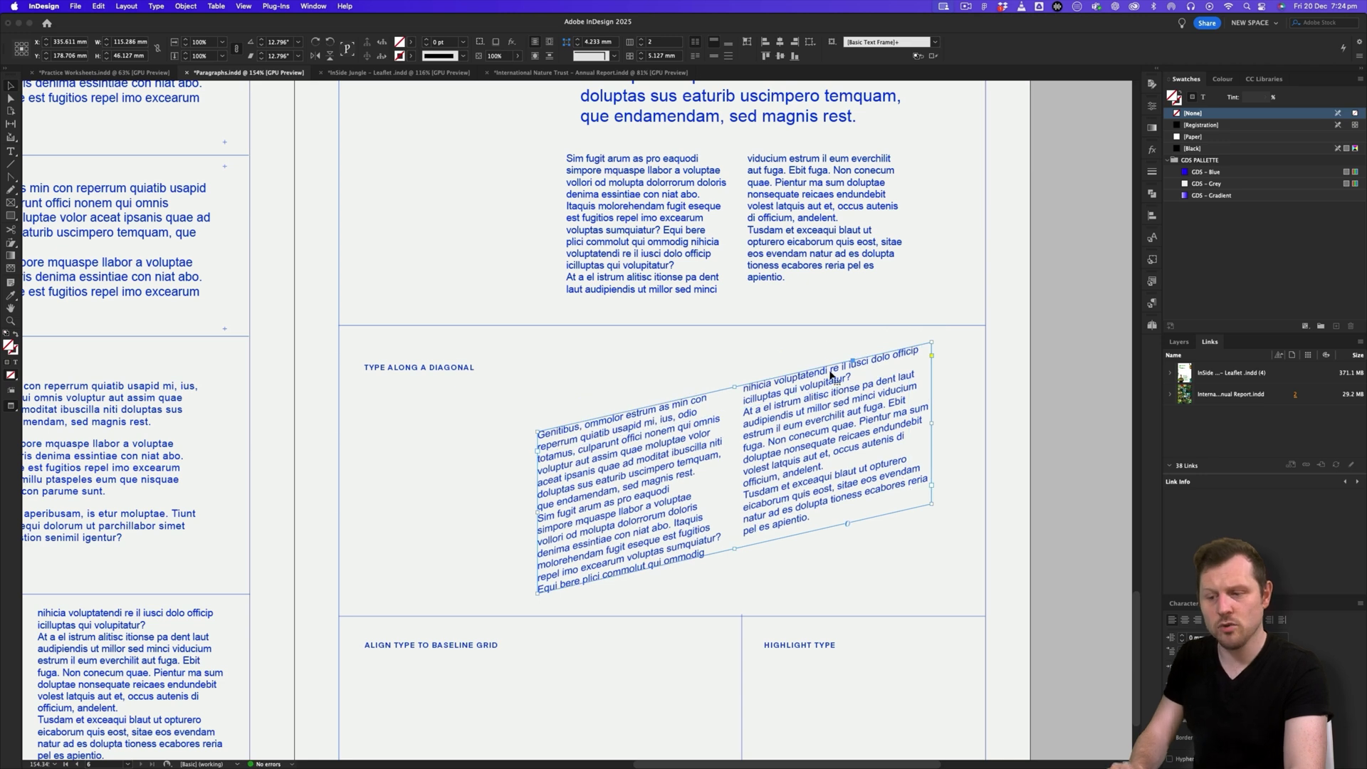
drag(539, 519, 363, 549)
drag(931, 423, 816, 449)
drag(697, 473, 912, 417)
drag(1032, 393, 988, 397)
drag(917, 430, 863, 463)
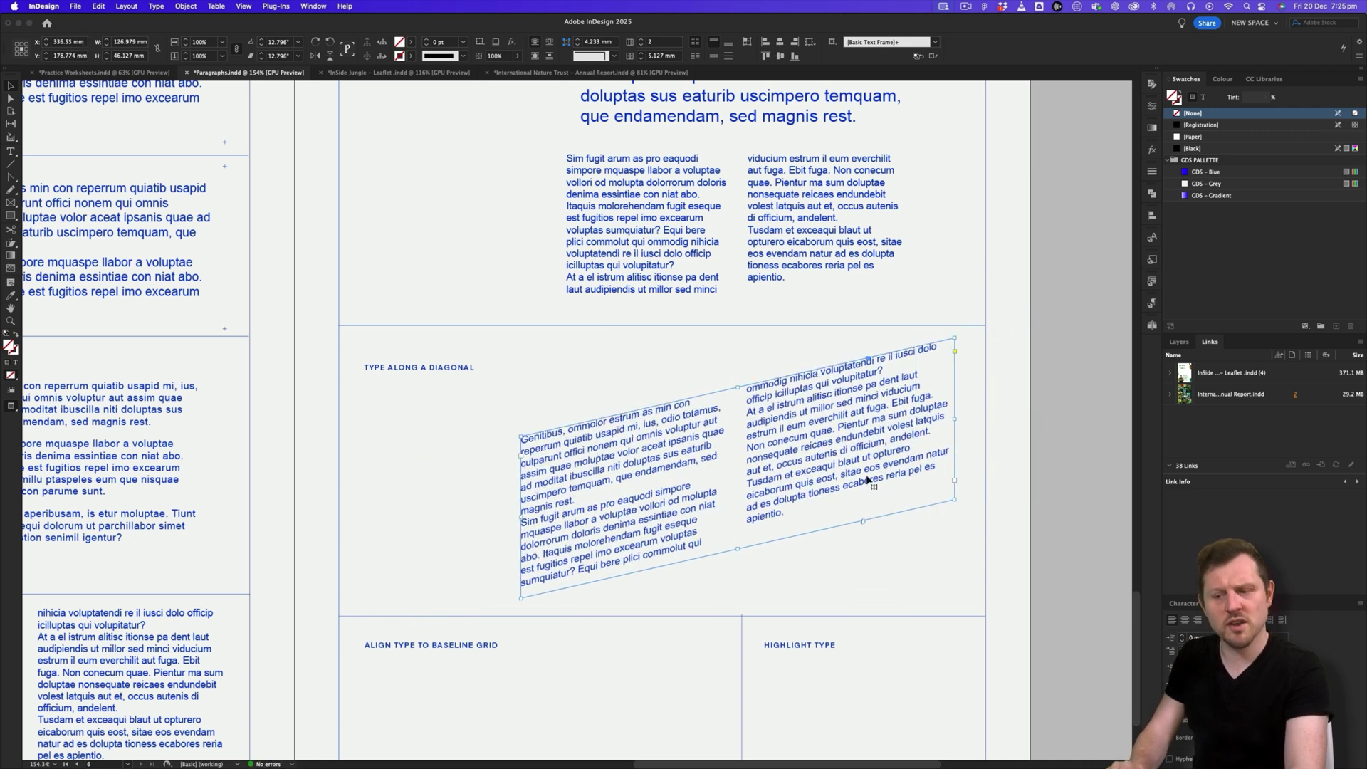
click(946, 565)
scroll(811, 480, up, 3)
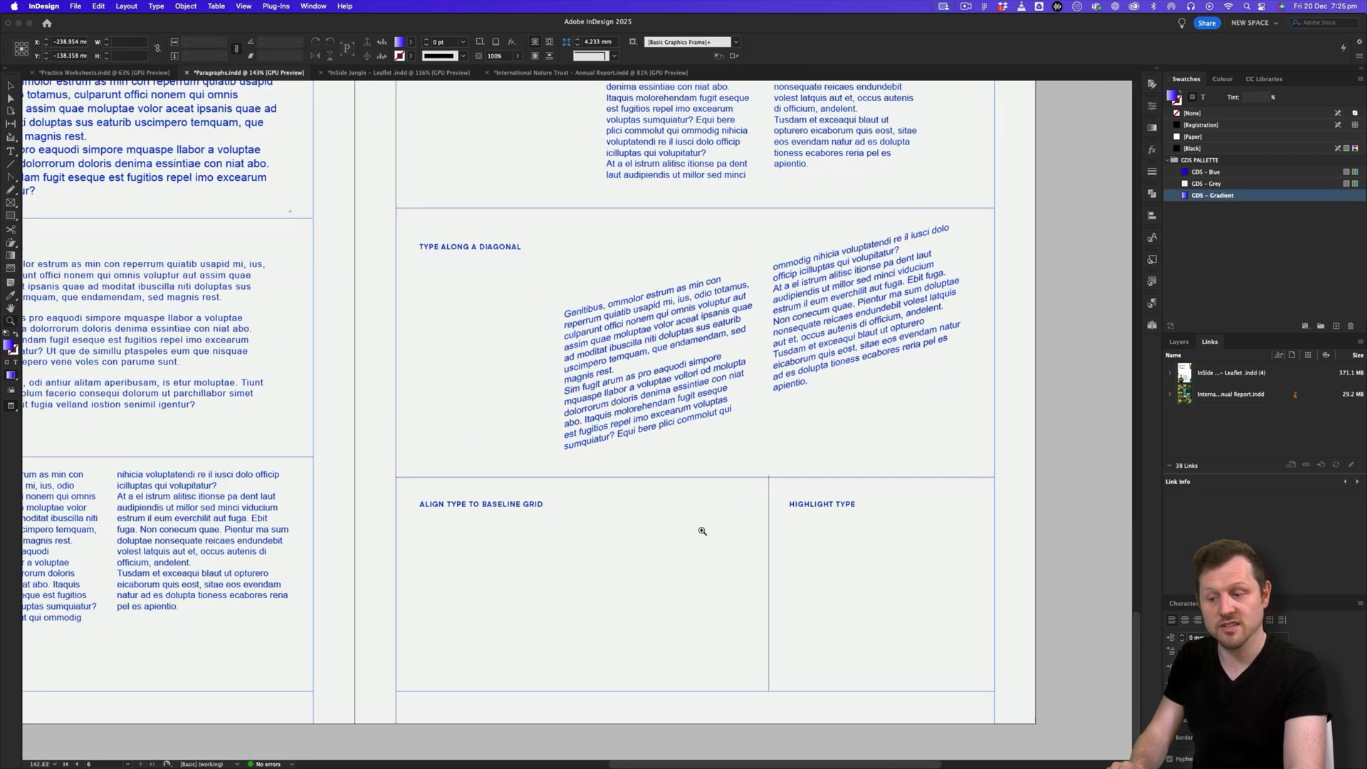
scroll(811, 480, right, 2)
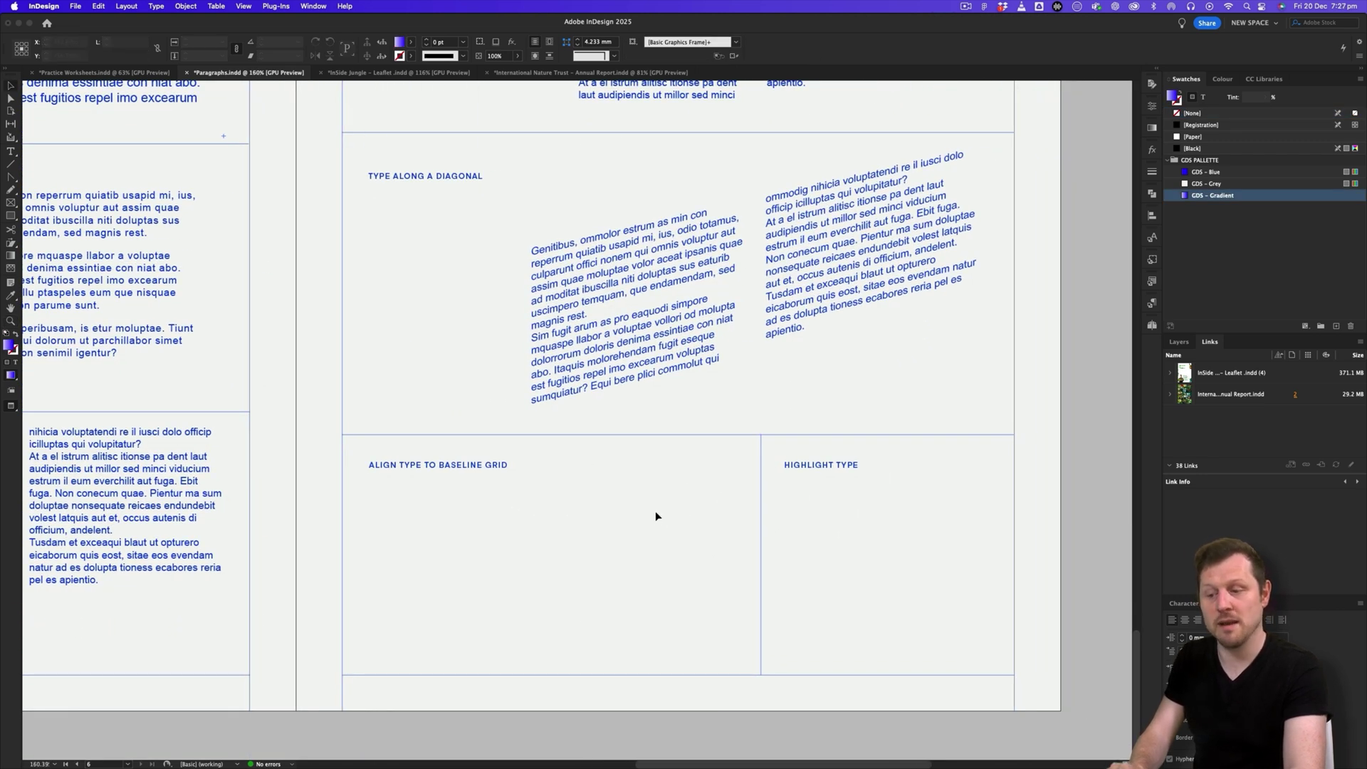
Step: Show the frame edges and guides, and duplicate the text frame from the Paragraph Frame section into the Align Type to Baseline Grid section
key(w)
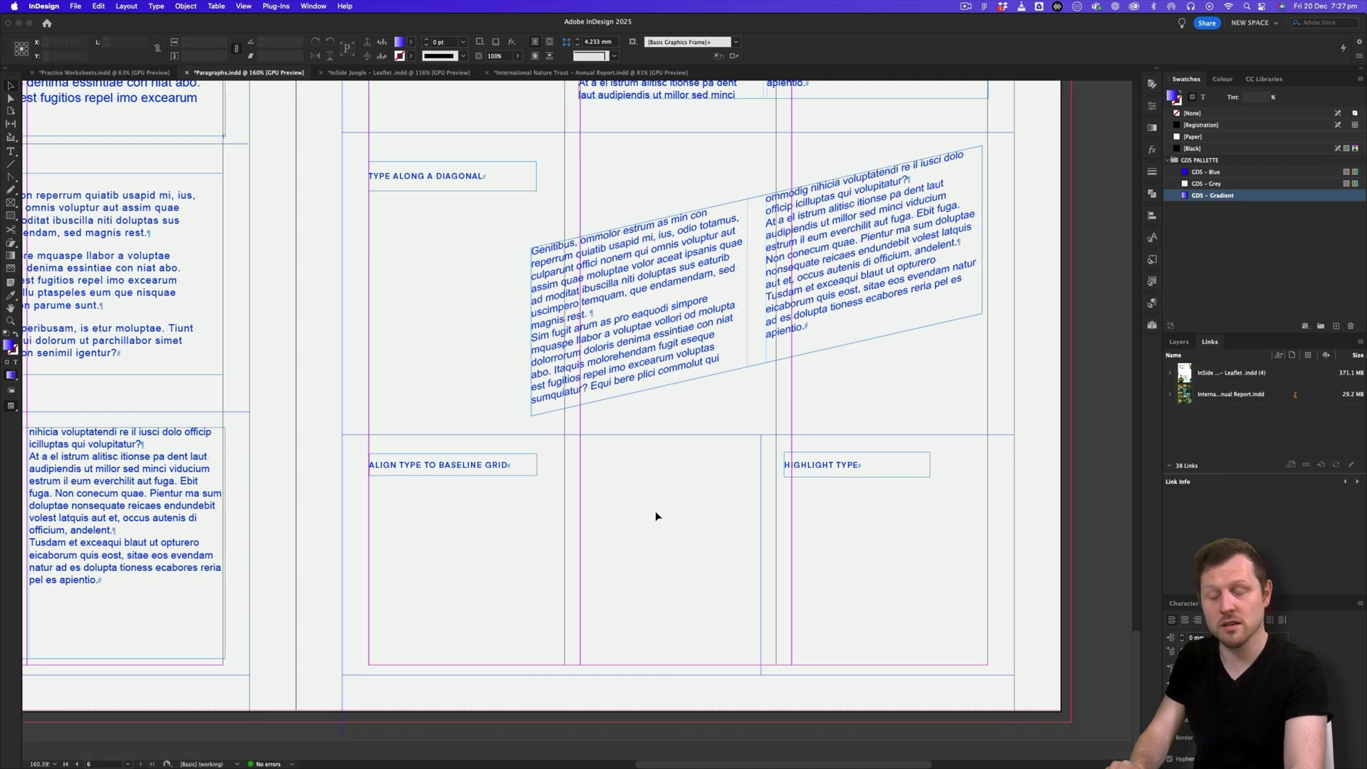
key(alt+super+apostrophe)
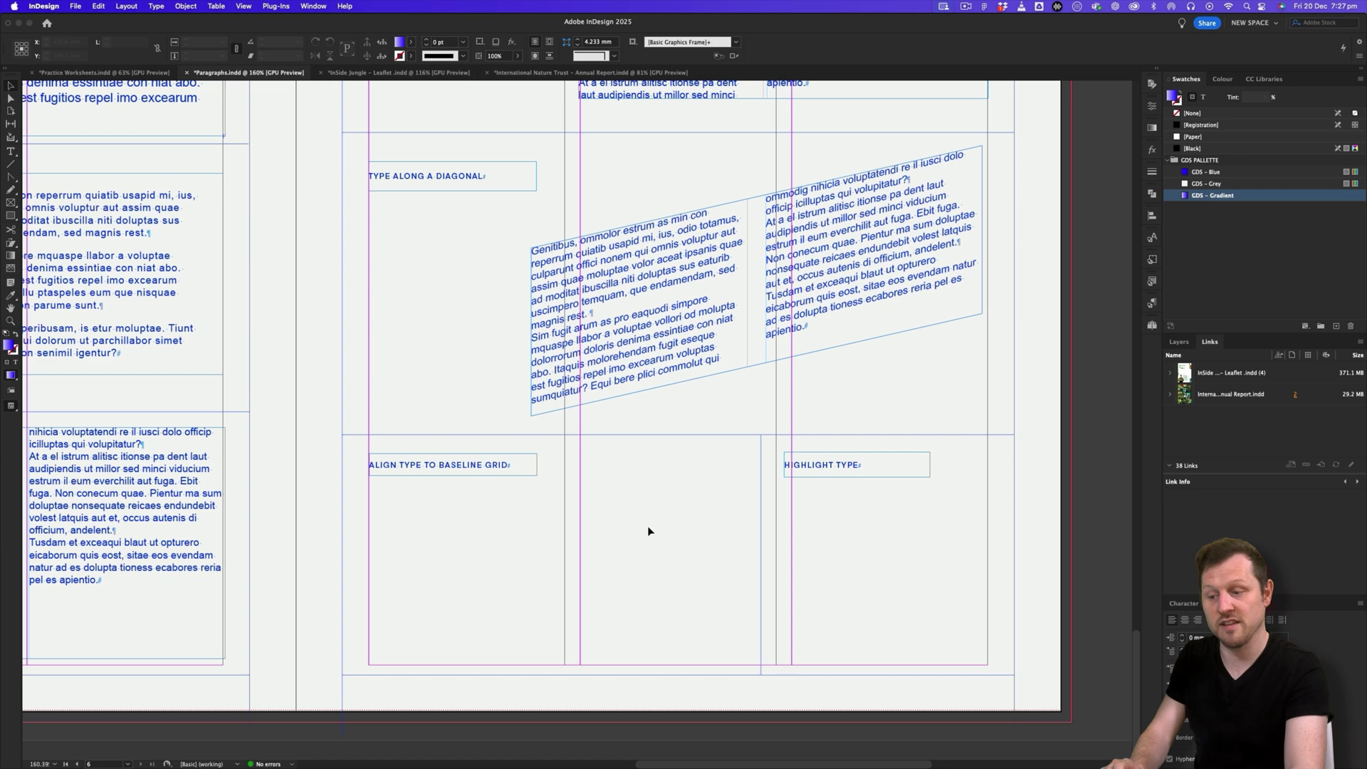
scroll(648, 527, left, 5)
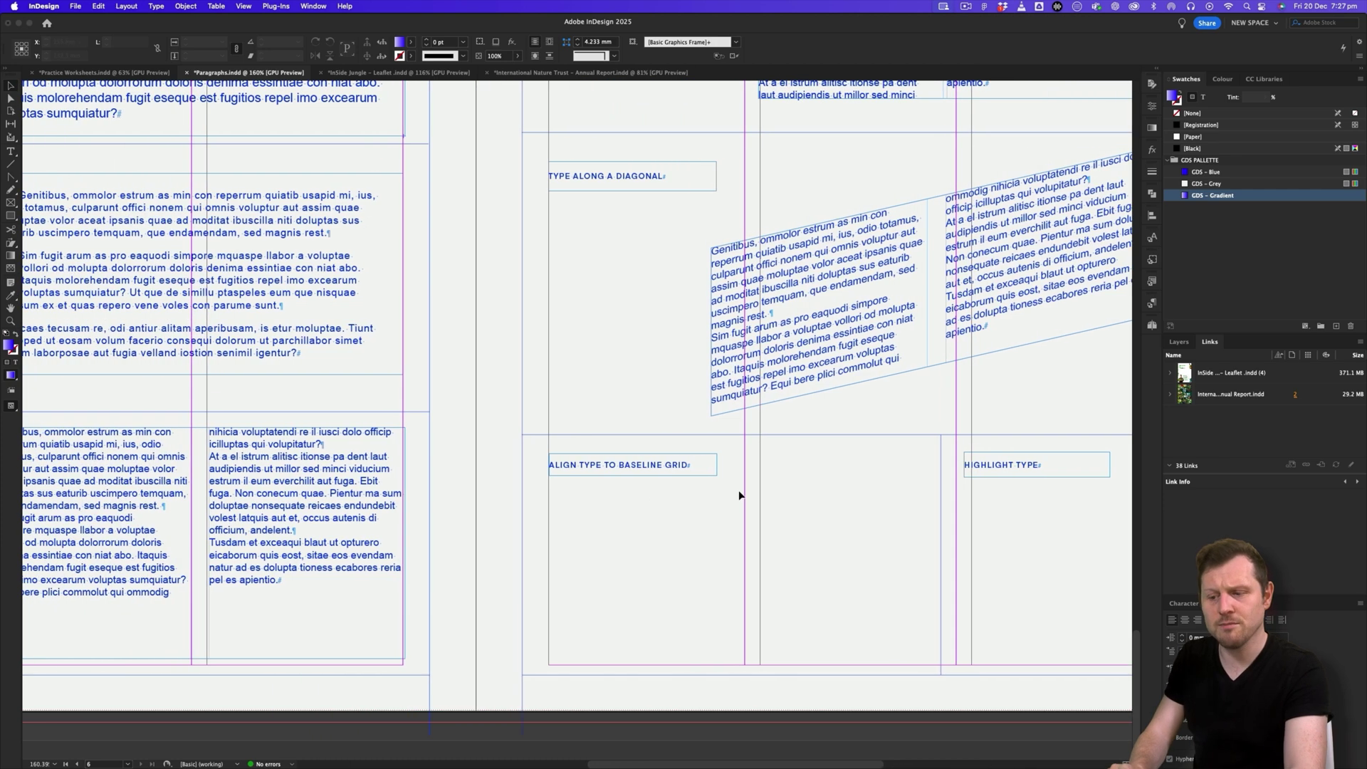
scroll(419, 269, up, 12)
scroll(418, 269, left, 10)
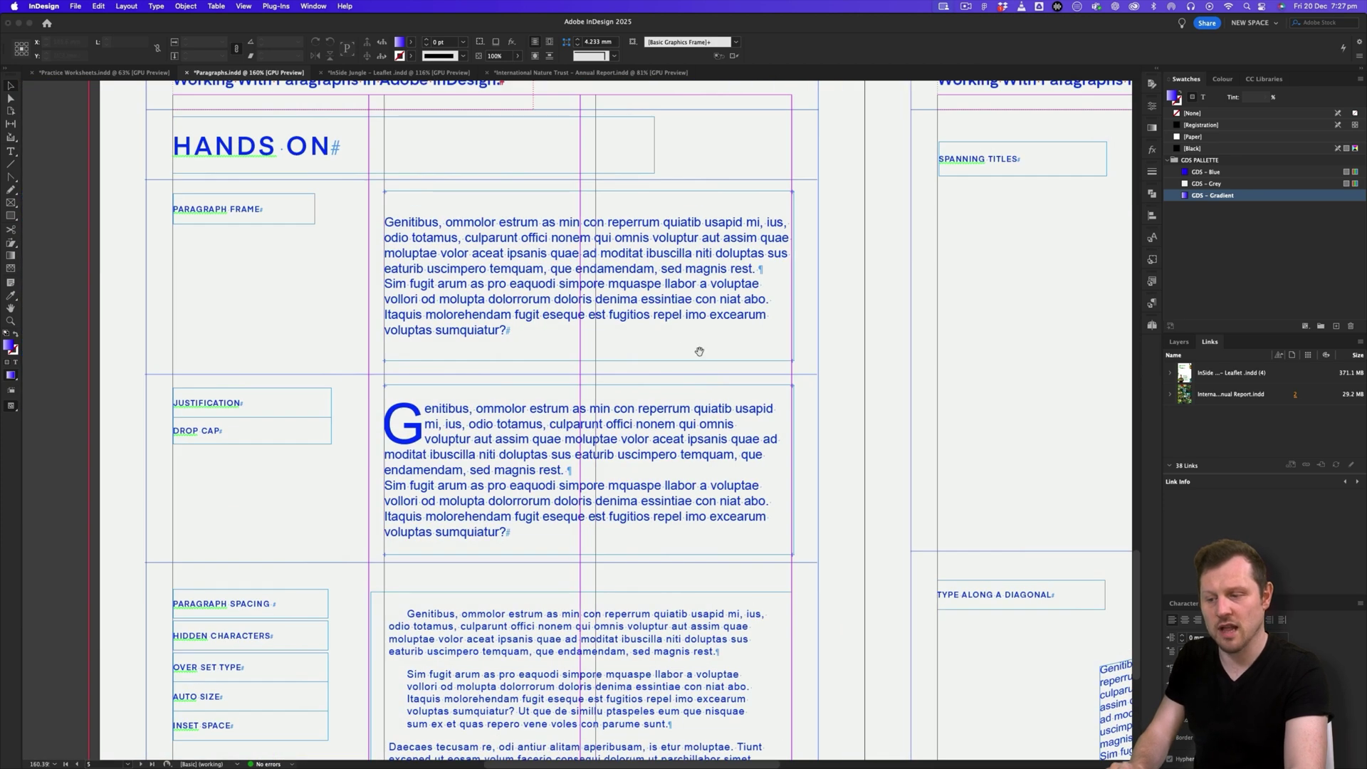
scroll(811, 314, down, 6)
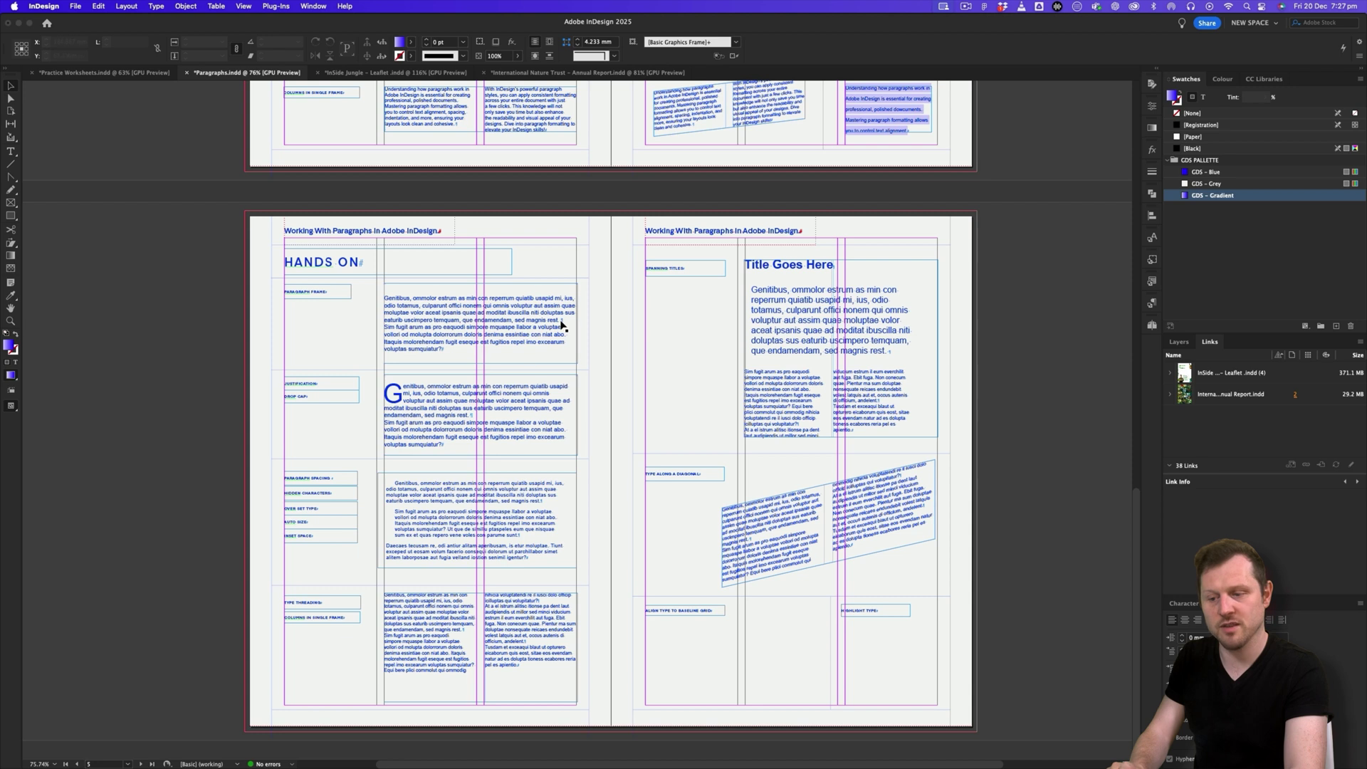
click(561, 325)
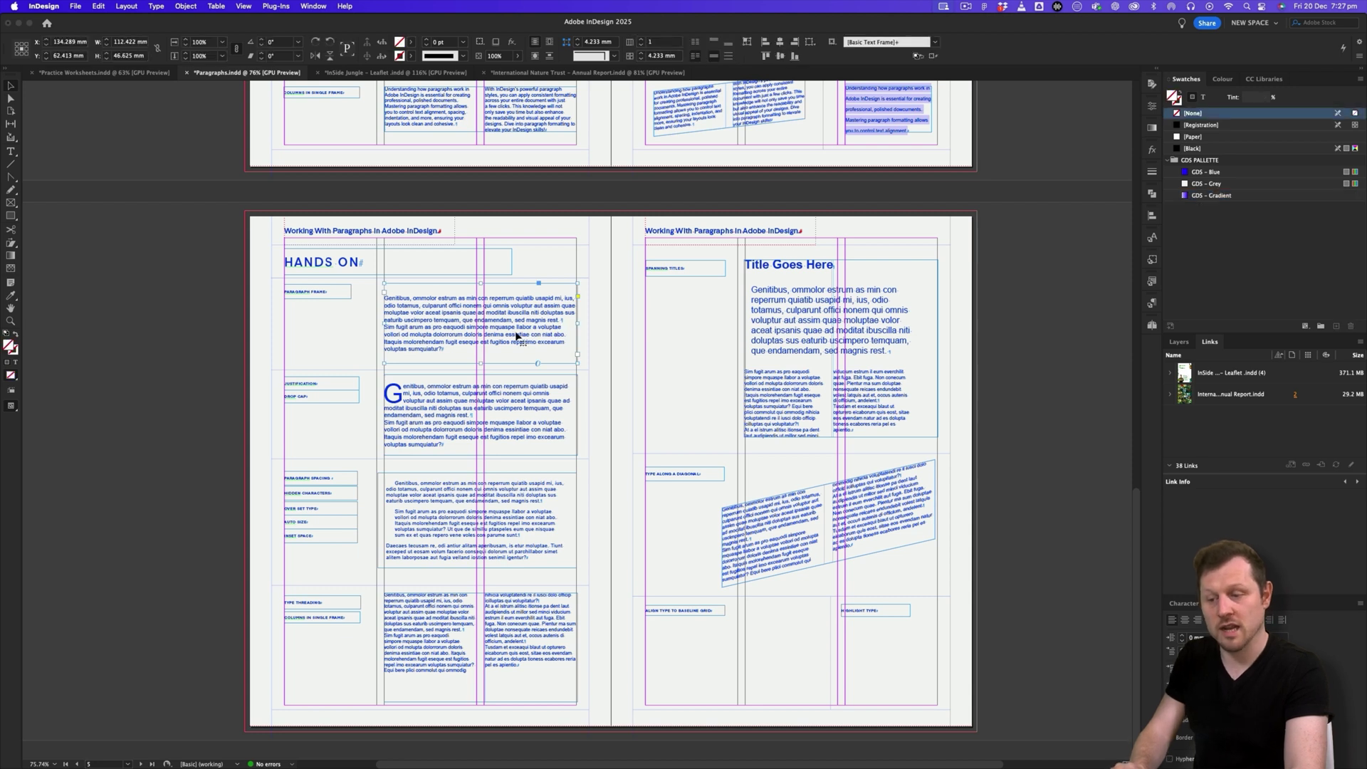
drag(507, 326, 767, 662)
scroll(762, 652, up, 6)
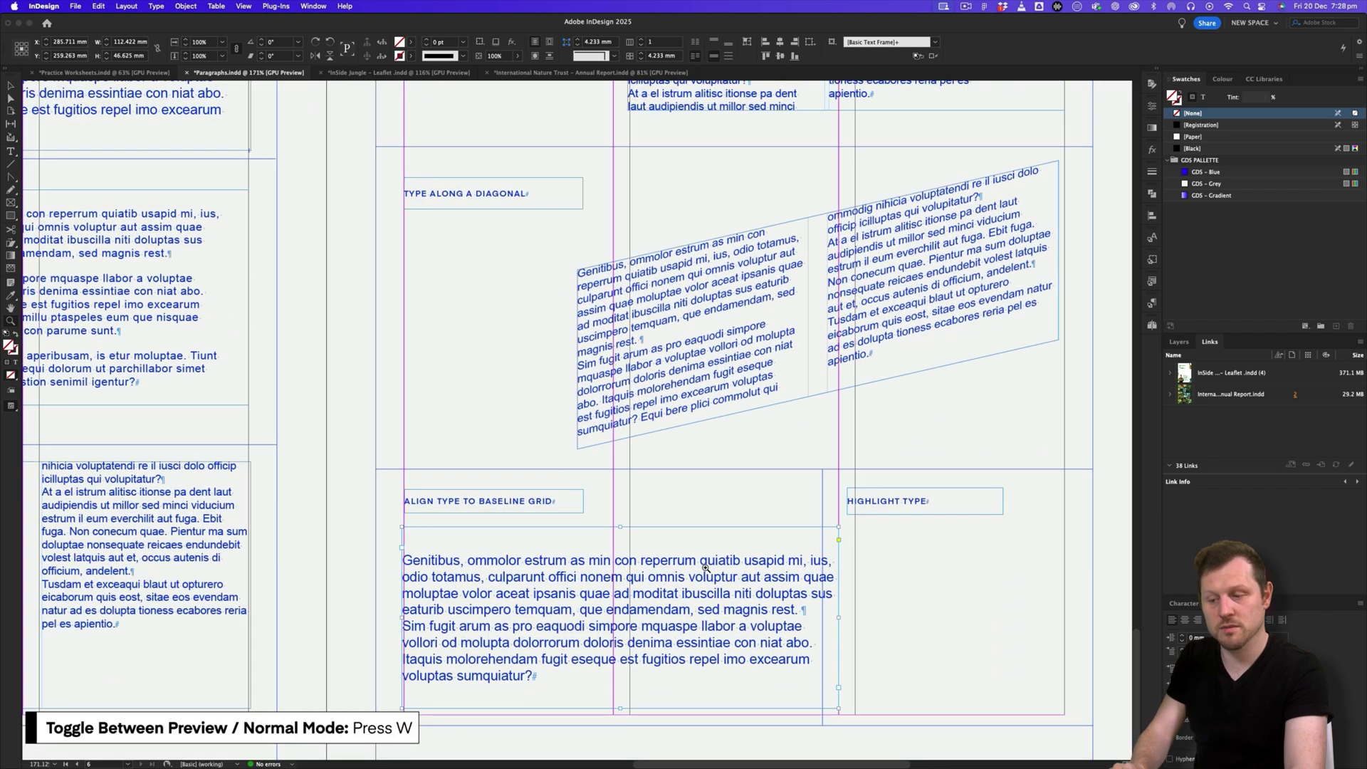
Step: Show the baseline grid and narrow the duplicated text frame to about 108 mm wide
key(super+alt+apostrophe)
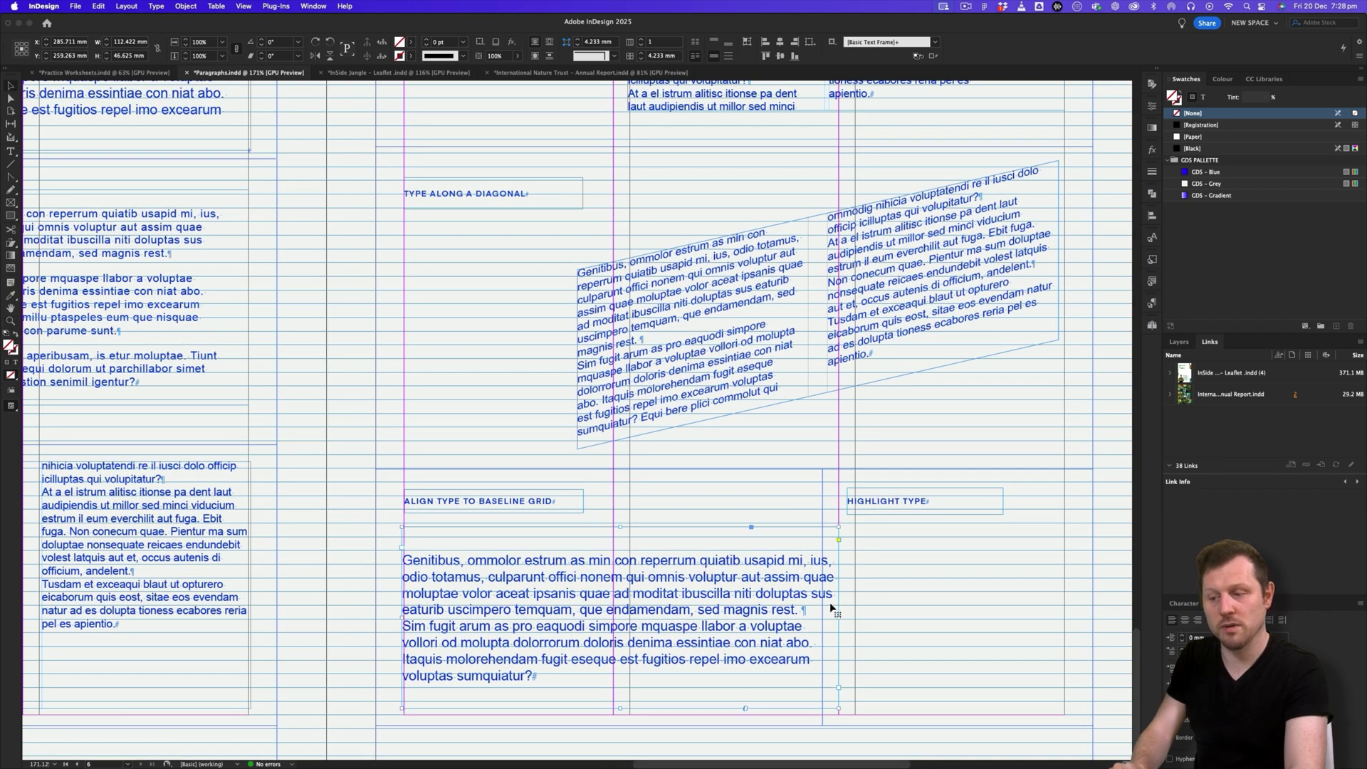
drag(841, 618, 823, 618)
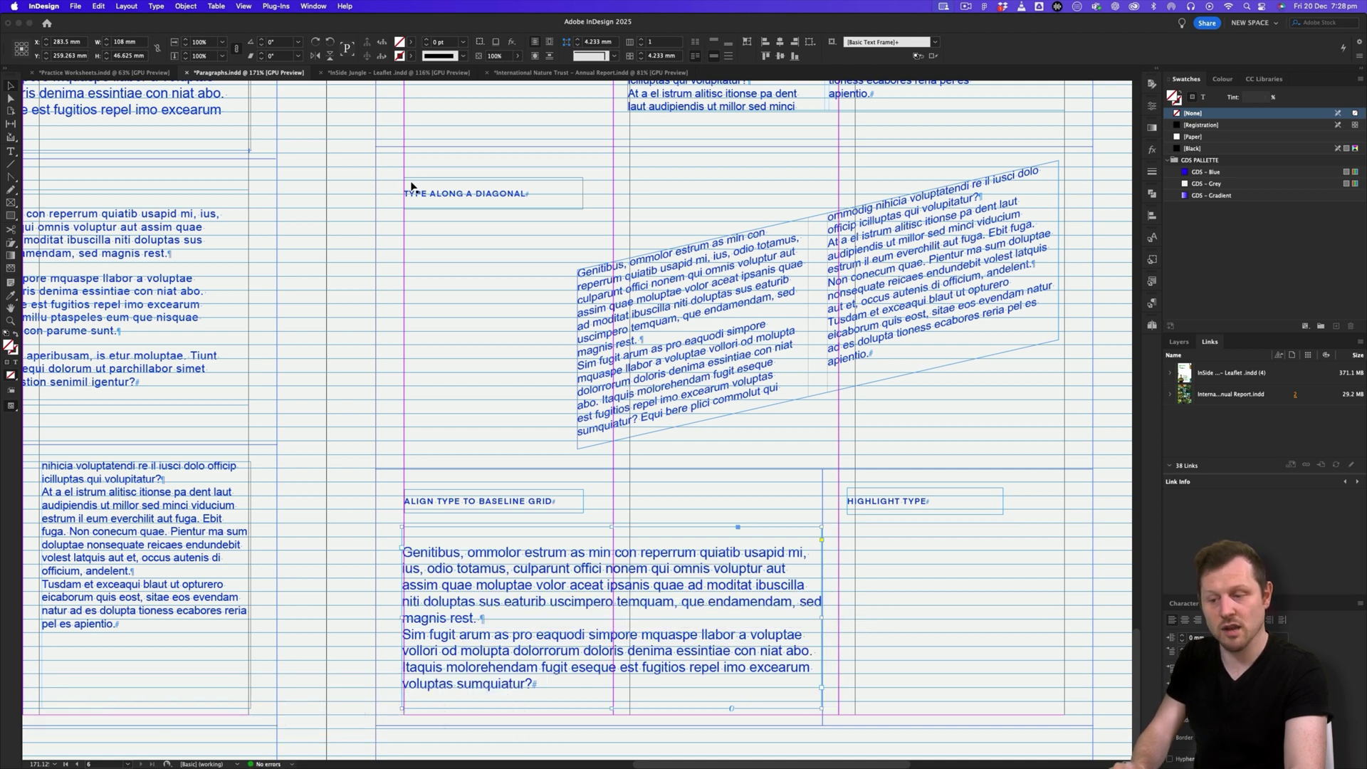
Step: Examine the baseline grid's start and increment settings in the Grids preferences
click(34, 6)
mouse_move(68, 34)
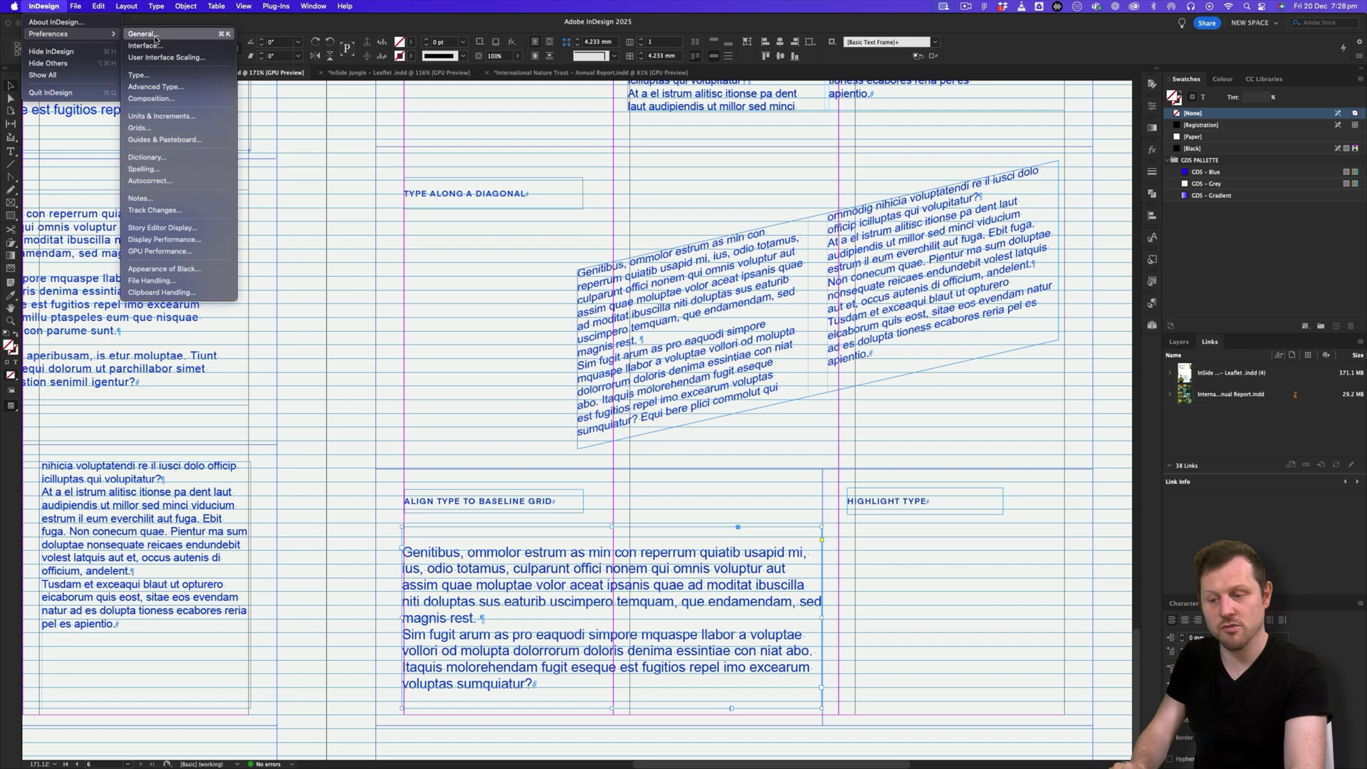
click(163, 132)
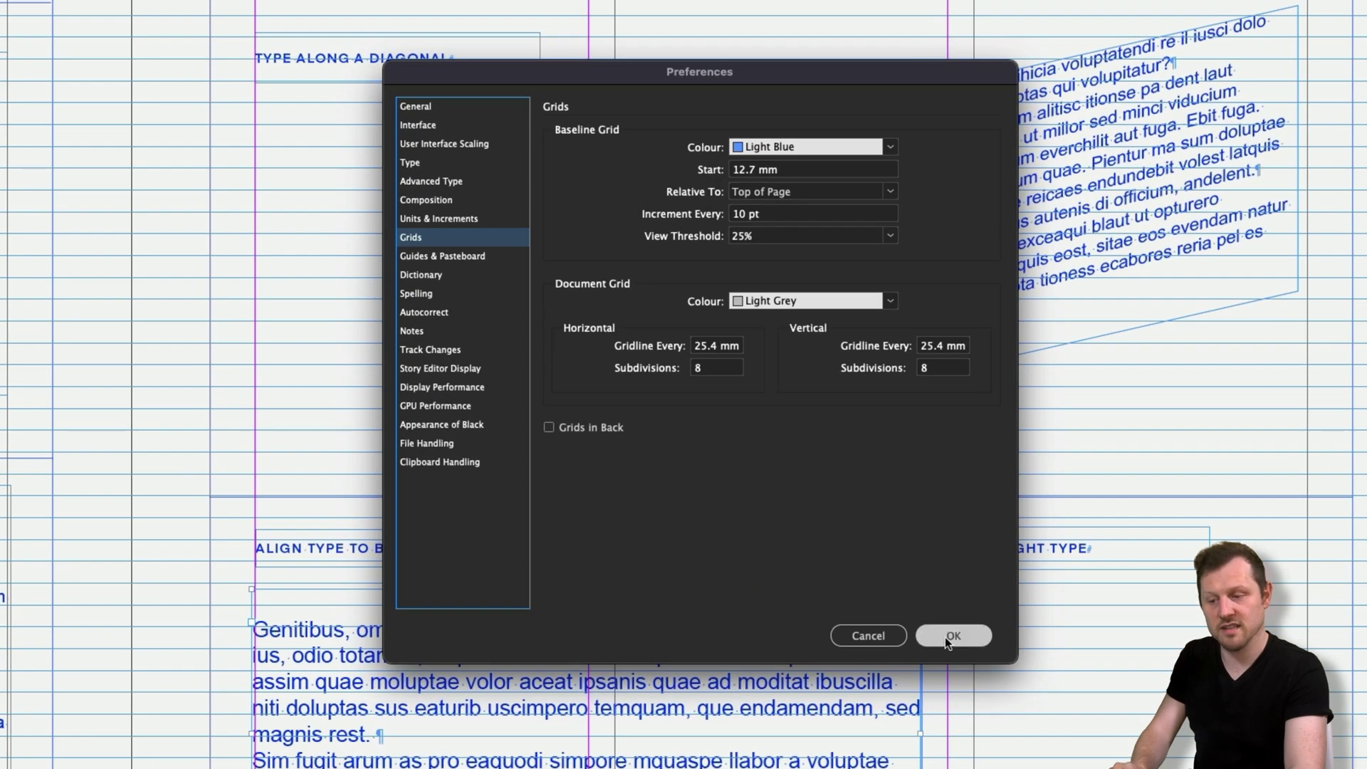
click(953, 635)
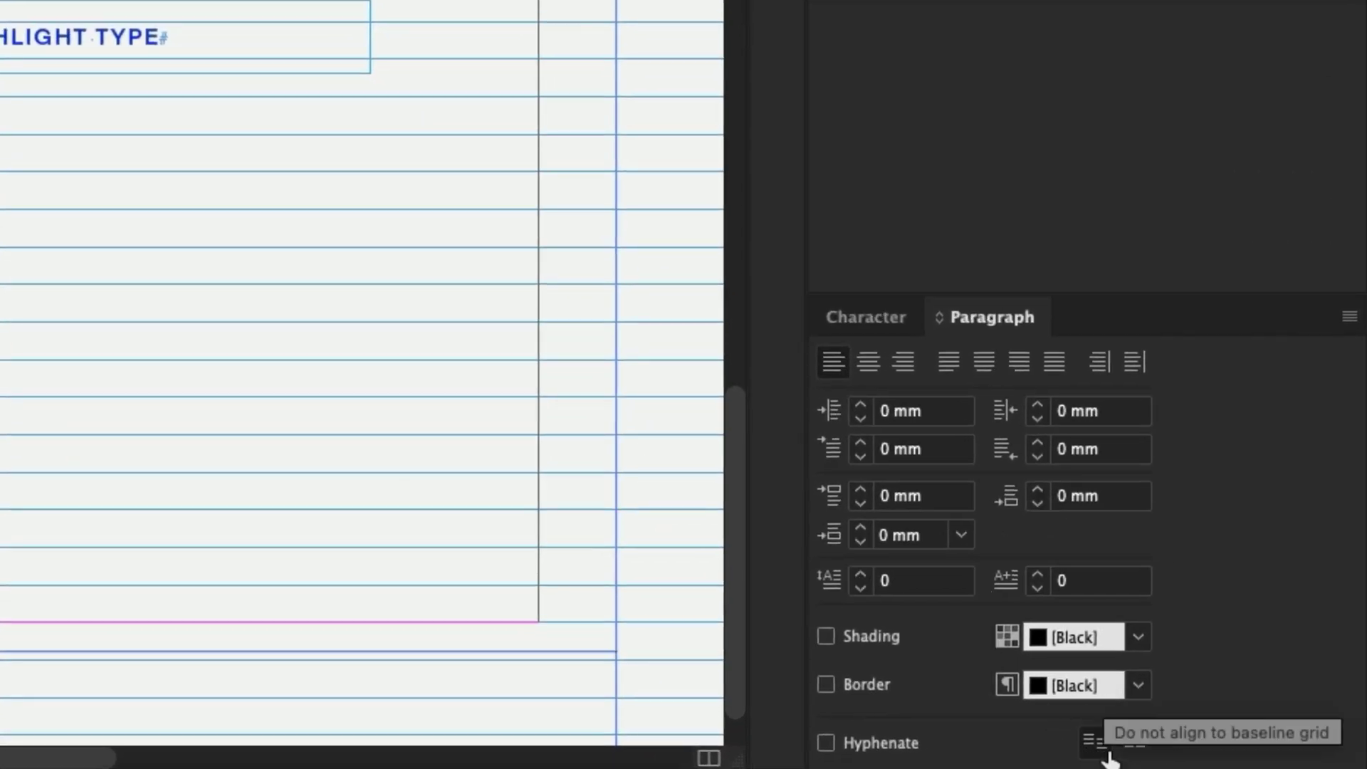
Step: Align the frame's text to the baseline grid, and narrow the frame to about 101.5 mm wide in preview mode
click(1135, 746)
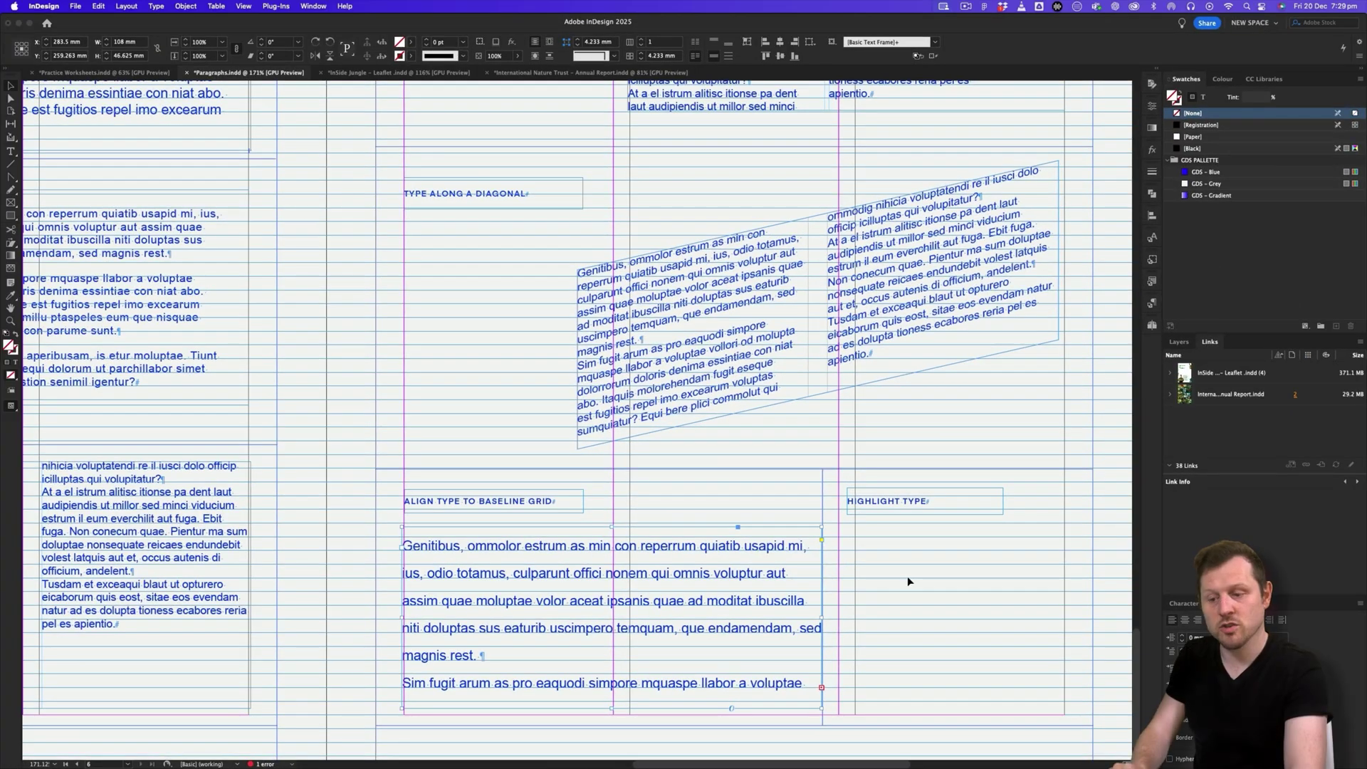
key(w)
click(907, 576)
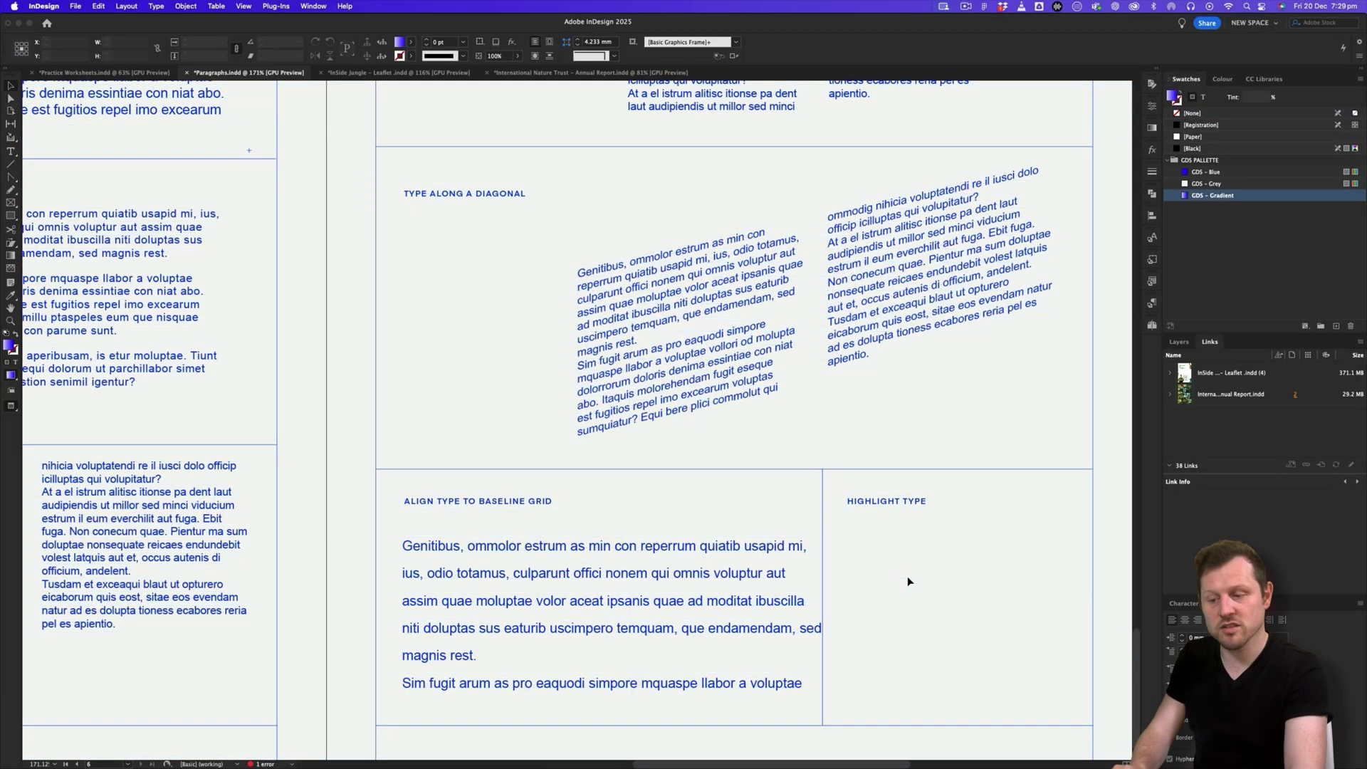
click(783, 630)
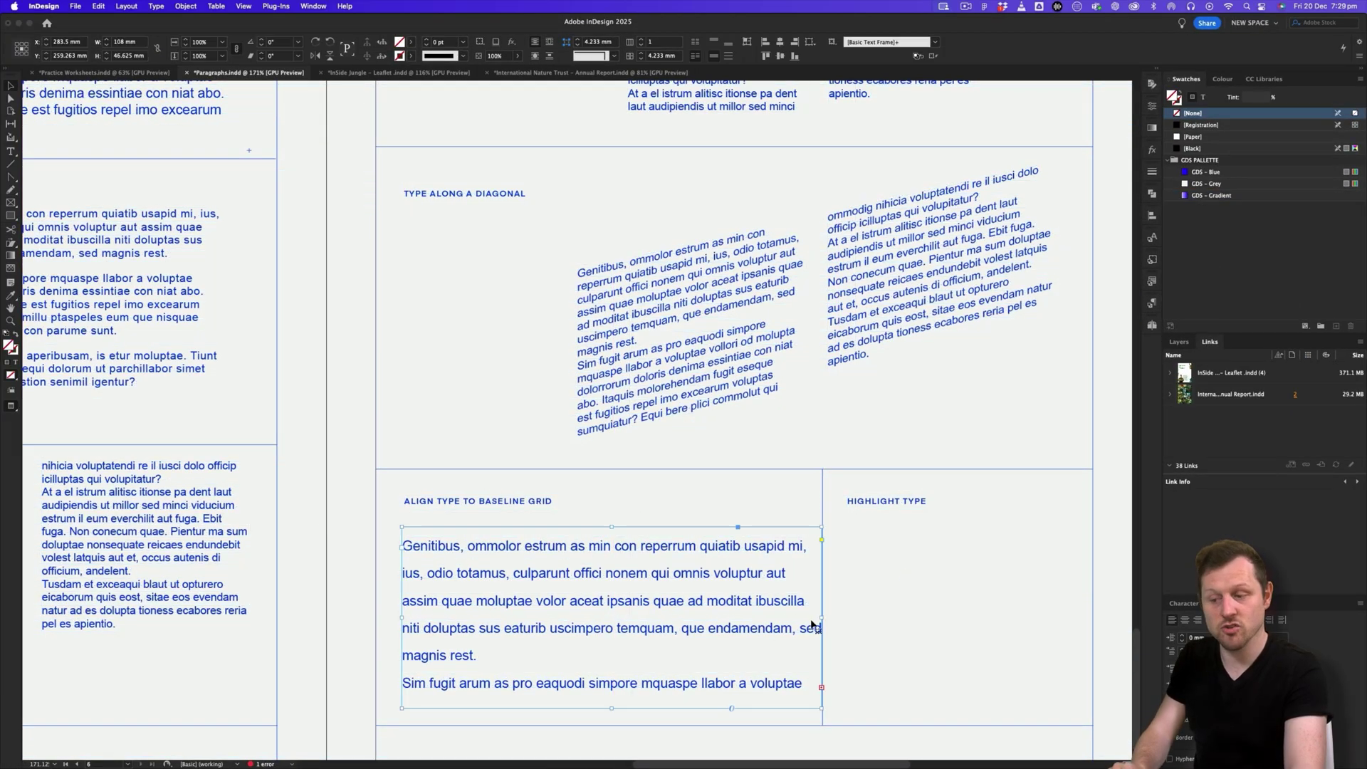
drag(826, 625, 799, 624)
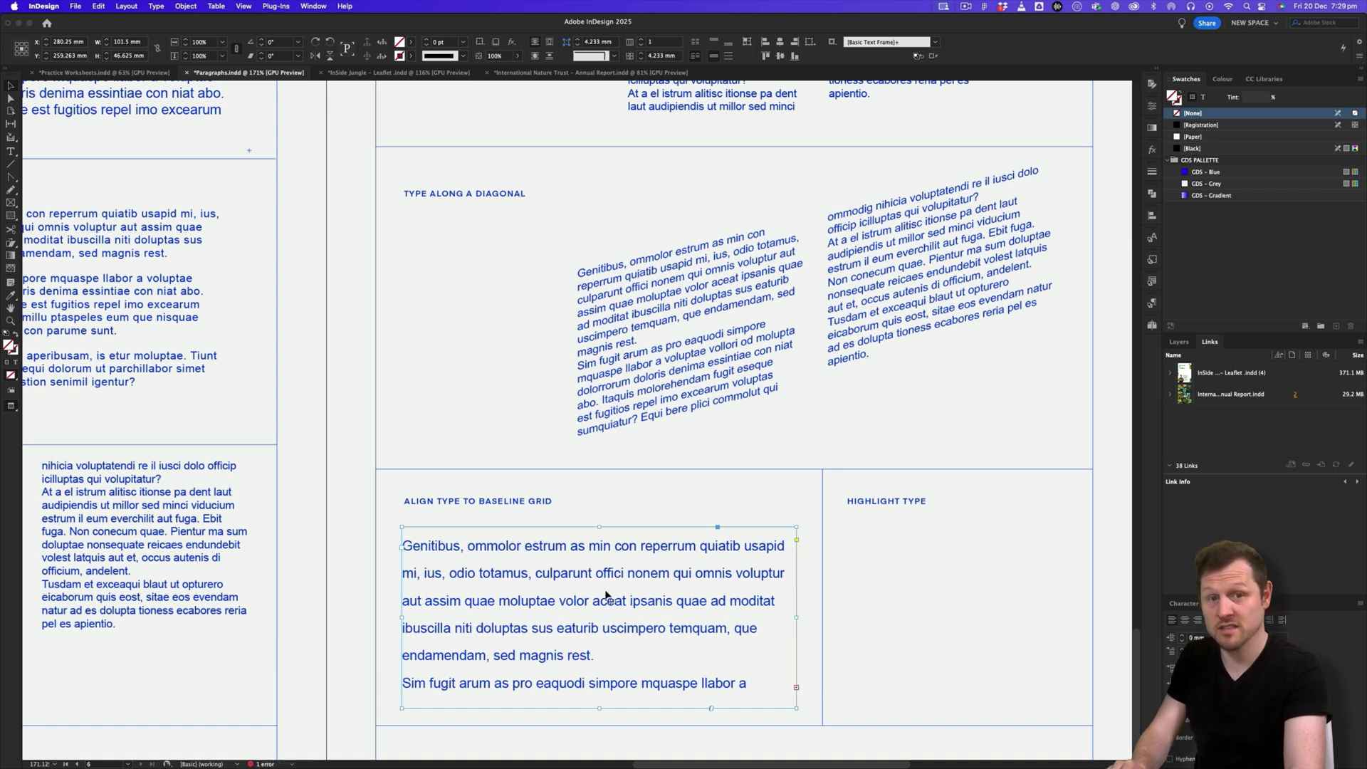
Step: Turn off baseline grid alignment for the text in the Align Type to Baseline Grid section
key(super+alt+apostrophe)
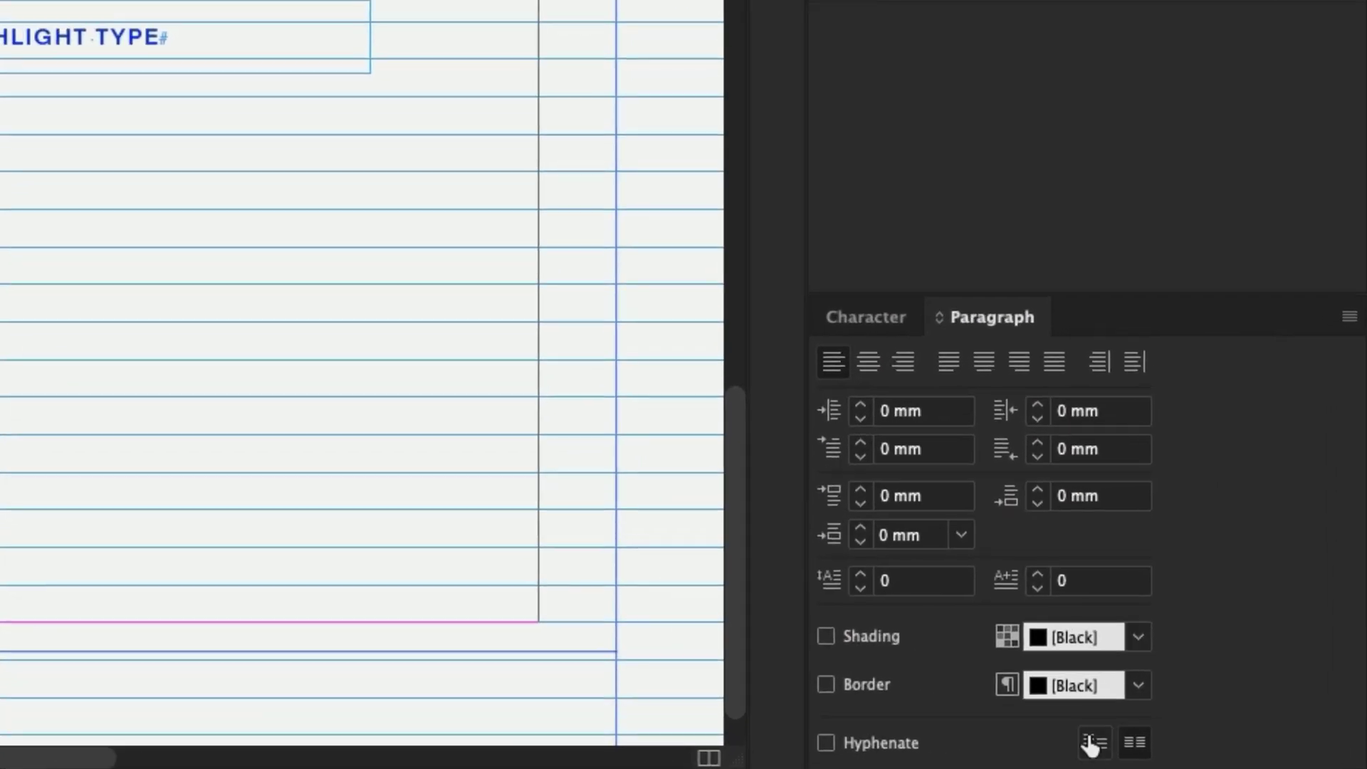
click(1097, 744)
key(super+alt+apostrophe)
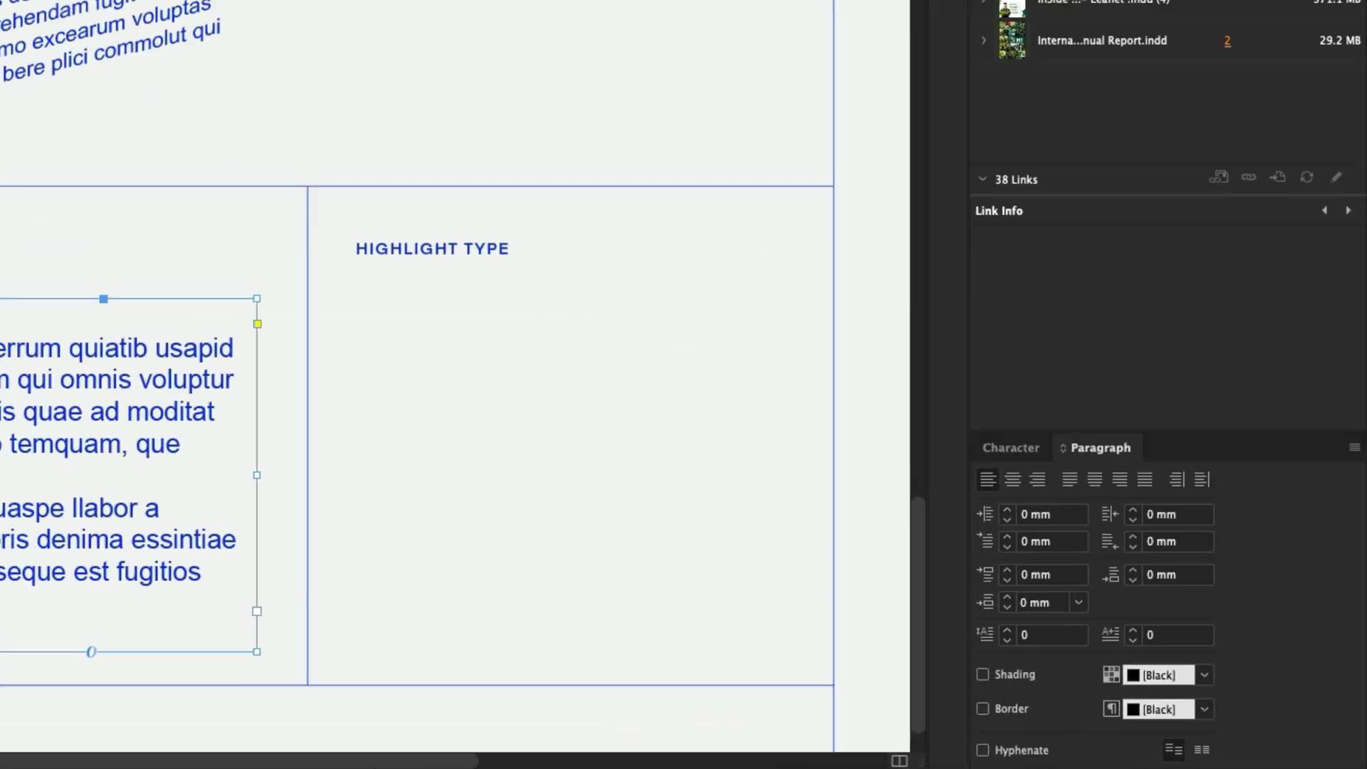
Step: Examine the finished Highlight Type example on the reference page, and return to the empty Highlight Type practice section
scroll(697, 516, right, 5)
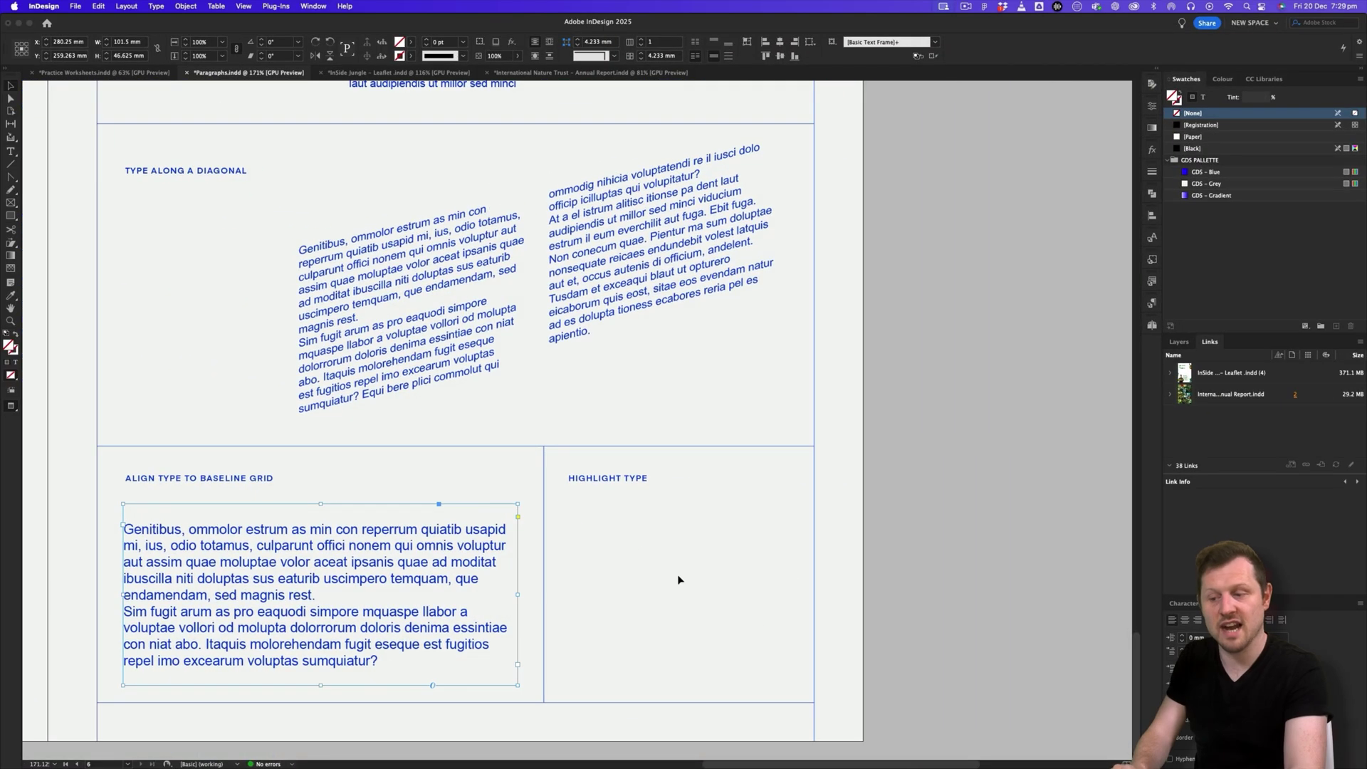
click(677, 575)
key(z)
drag(694, 470, 598, 441)
scroll(760, 454, up, 15)
drag(691, 625, 863, 459)
scroll(824, 452, down, 5)
key(v)
click(687, 461)
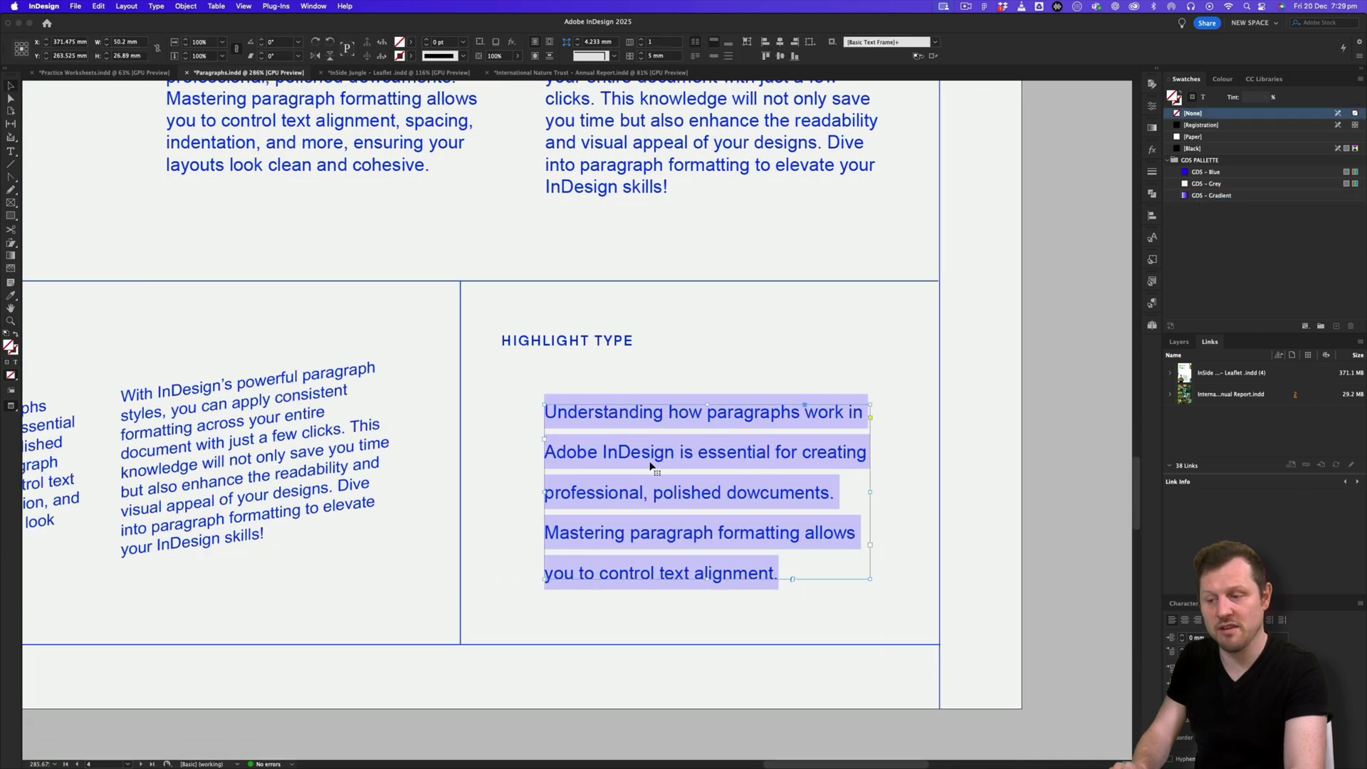
double_click(706, 464)
drag(632, 454, 782, 545)
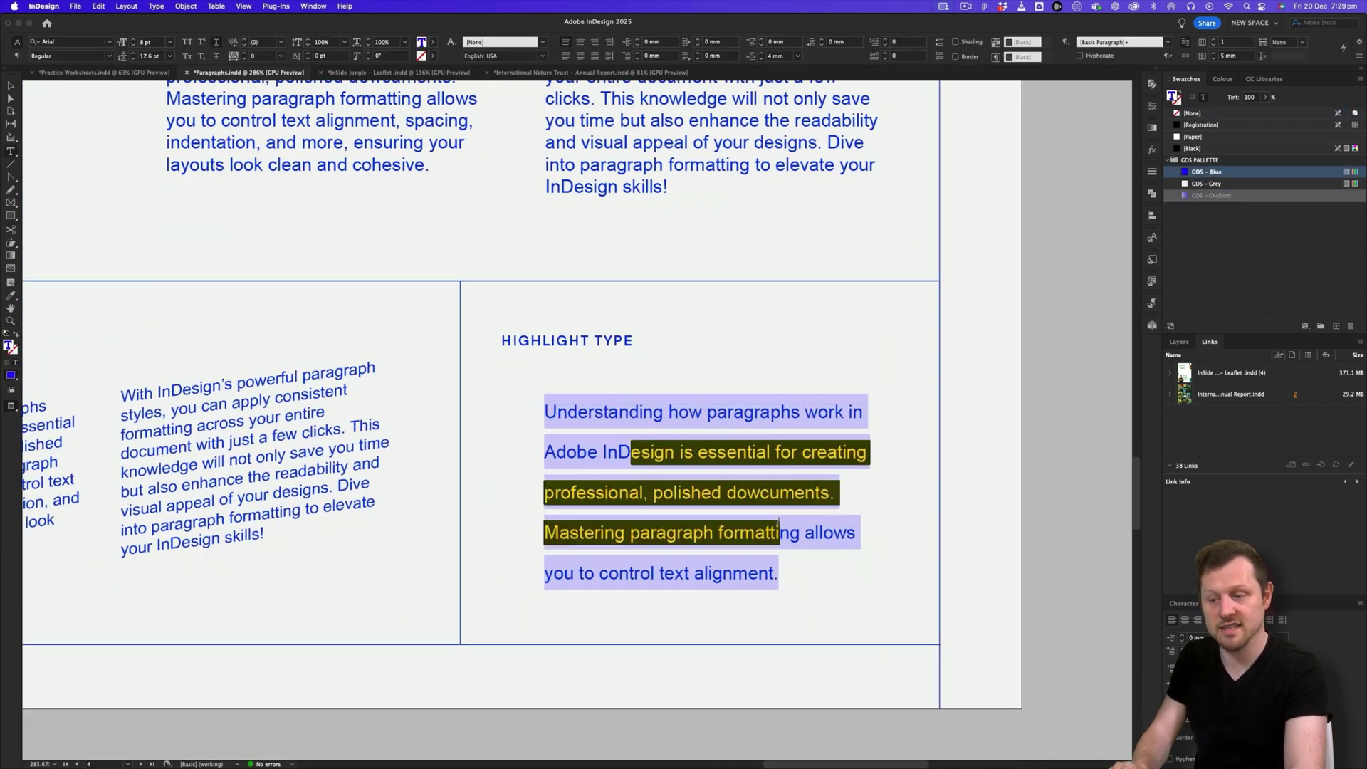
click(794, 600)
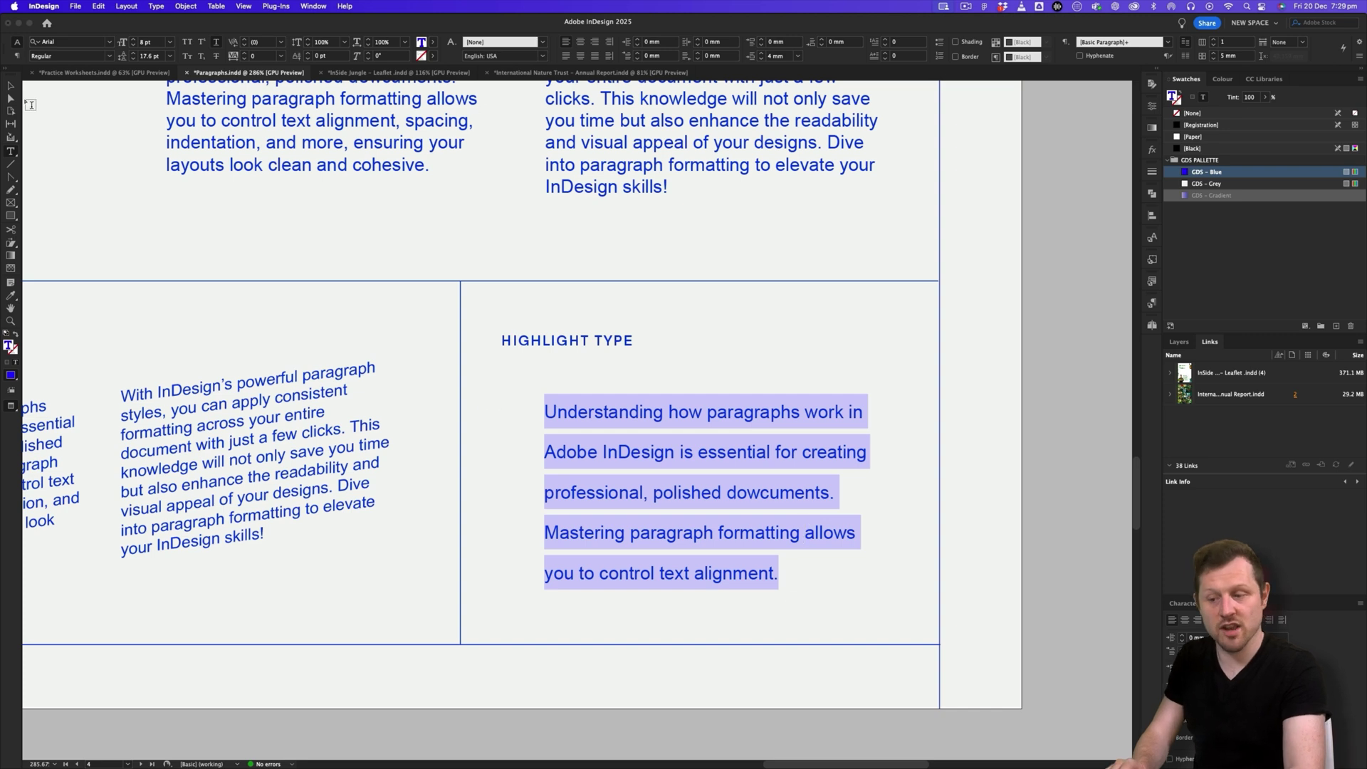
key(Escape)
click(774, 382)
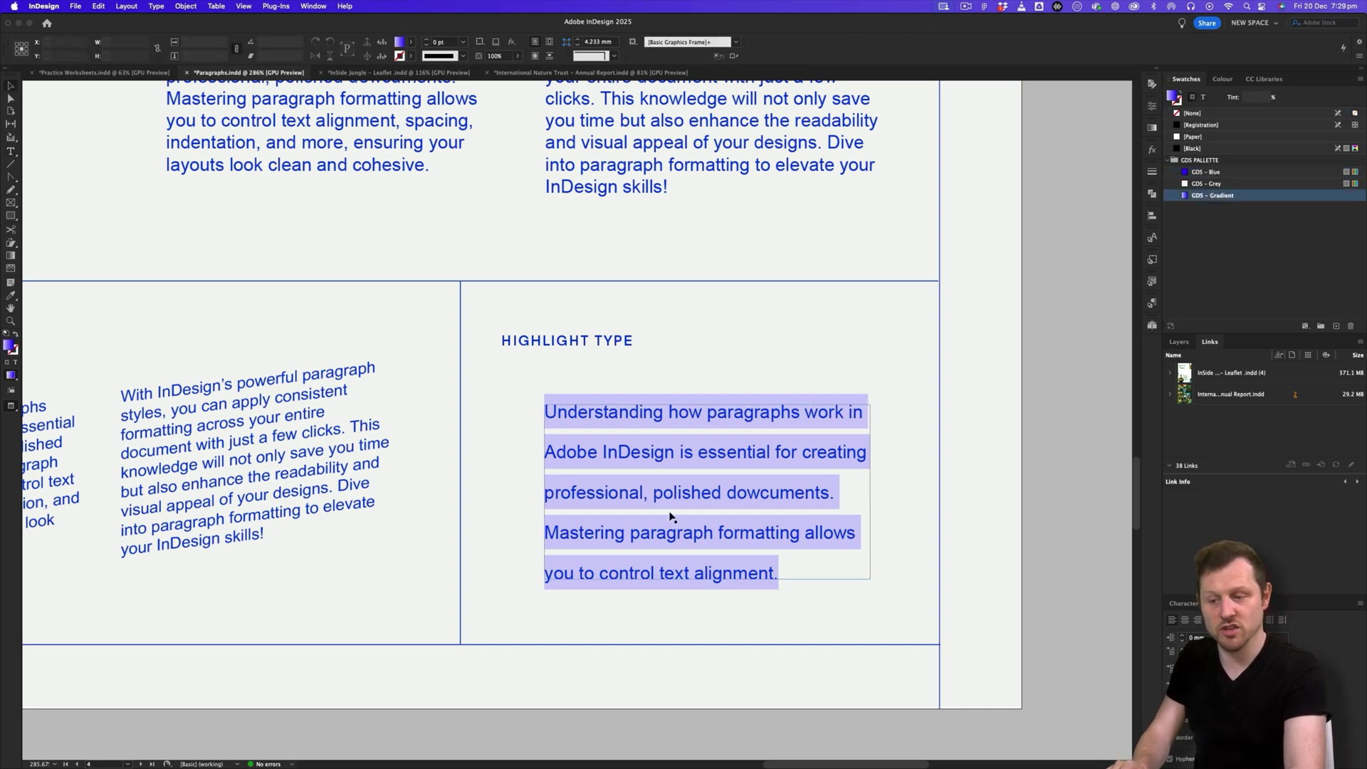
drag(776, 429, 617, 520)
drag(626, 591, 656, 52)
drag(755, 613, 805, 416)
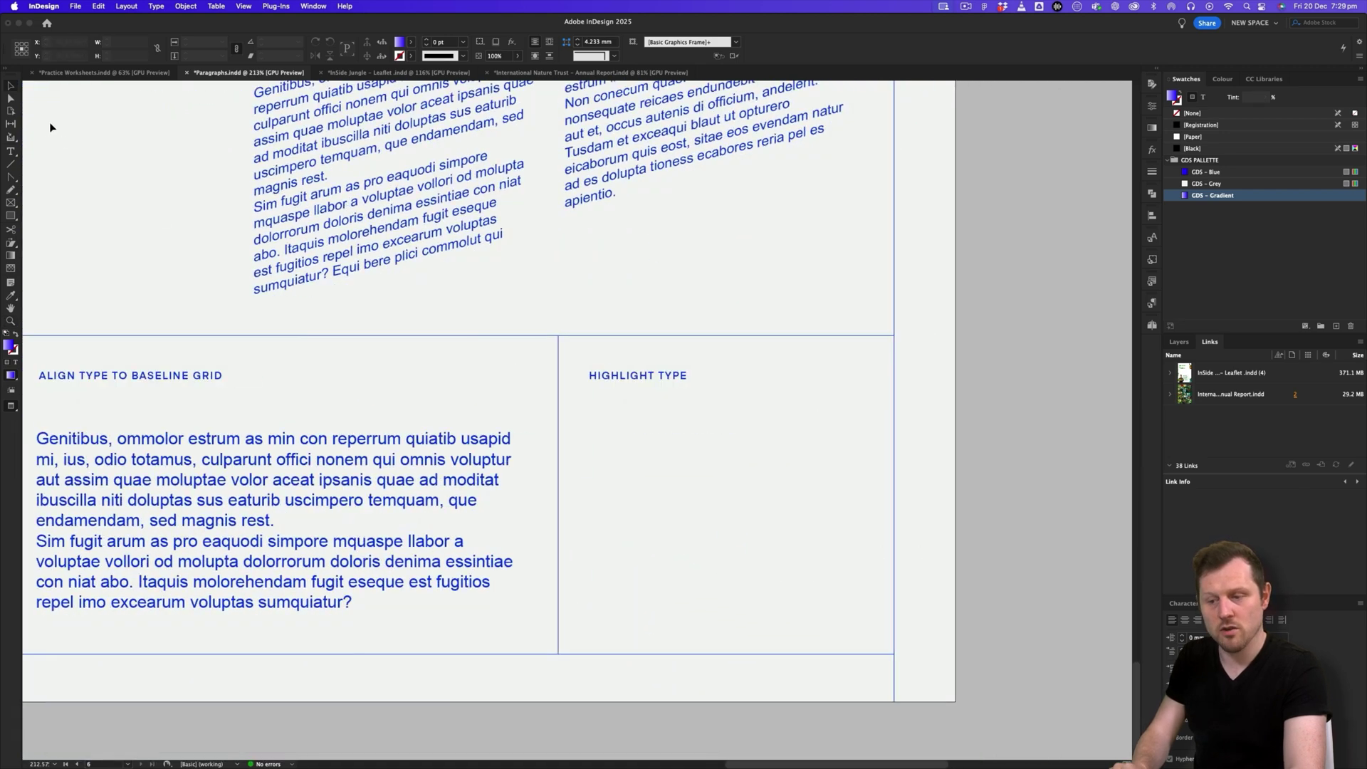
Step: Draw a text frame about 54 mm wide and 40 mm high in the Highlight Type section and fill it with placeholder text
click(11, 151)
drag(599, 425, 876, 604)
right_click(683, 463)
click(719, 548)
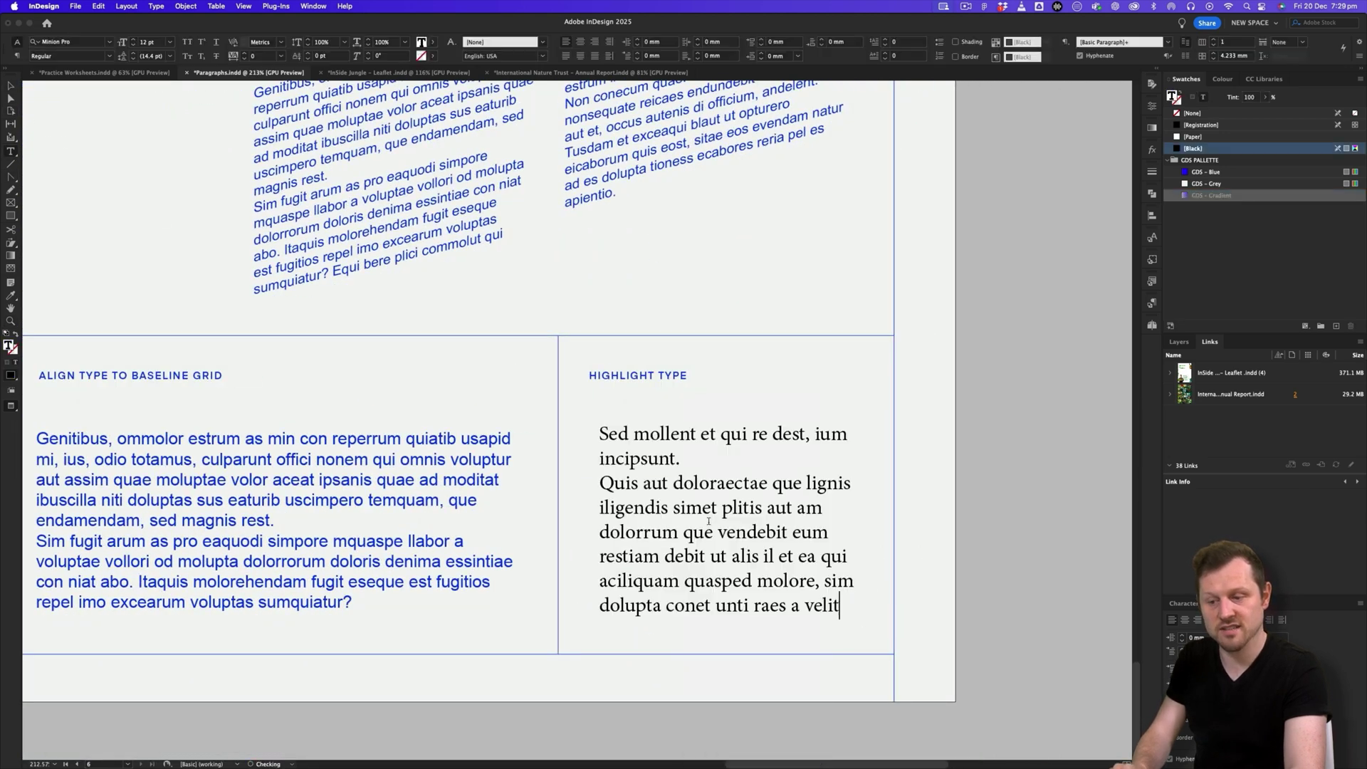
Step: Set all the placeholder text in the Highlight Type section to Arial at 9 pt
key(super+a)
click(64, 41)
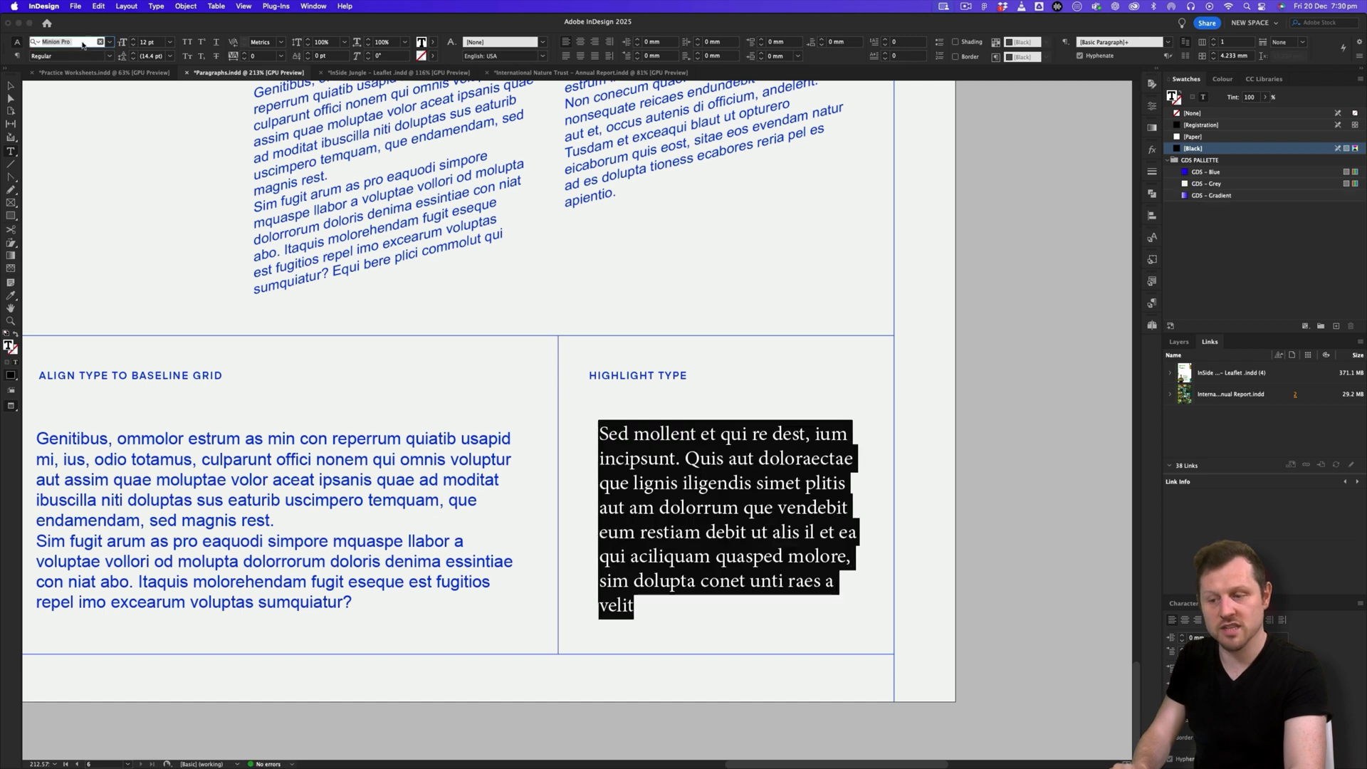
click(109, 41)
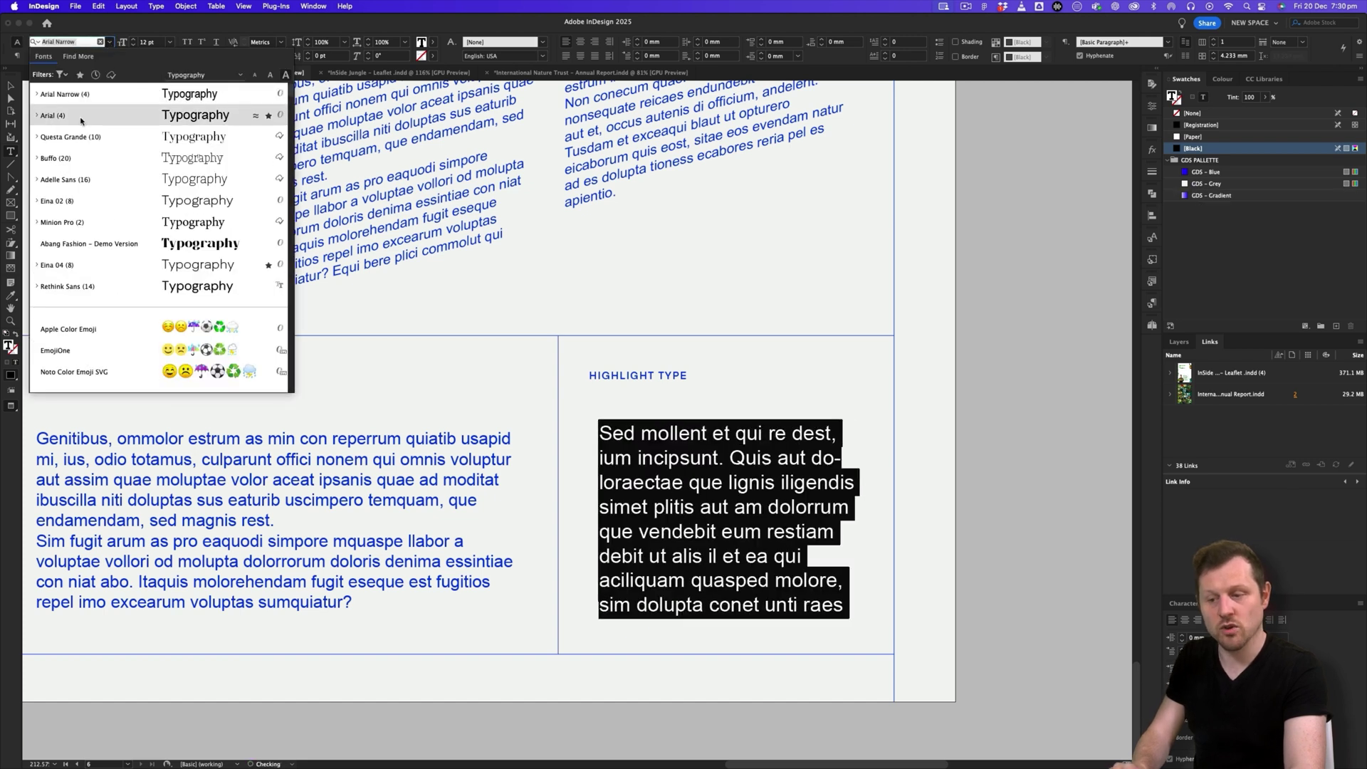
click(81, 120)
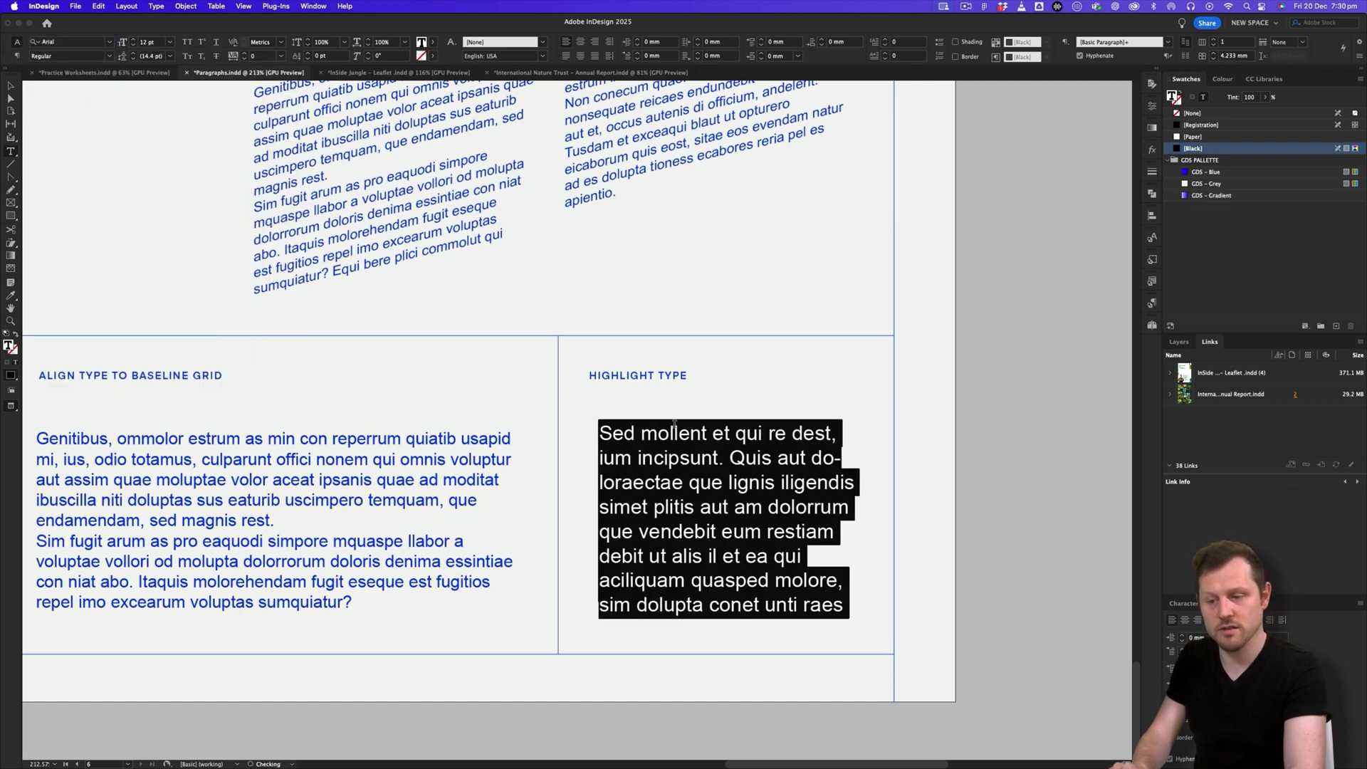
click(674, 423)
click(170, 42)
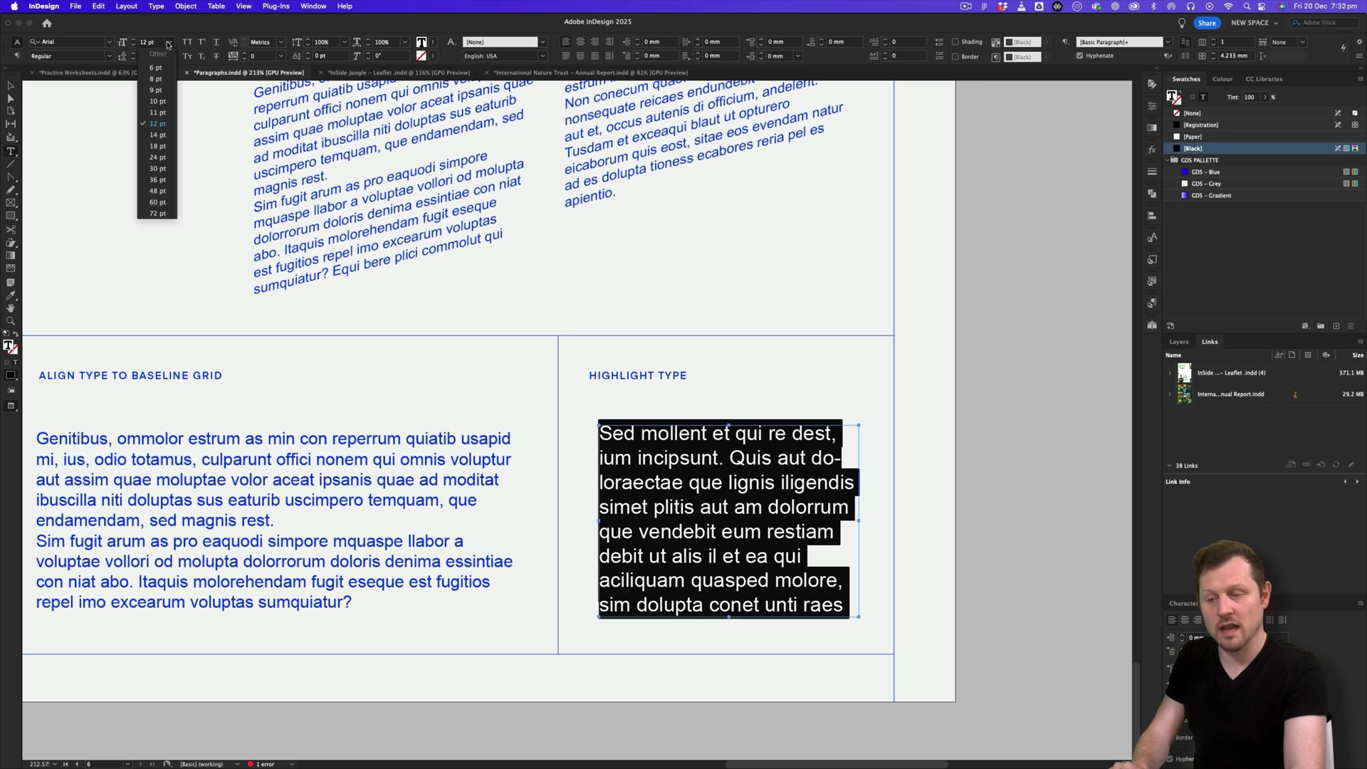
click(167, 93)
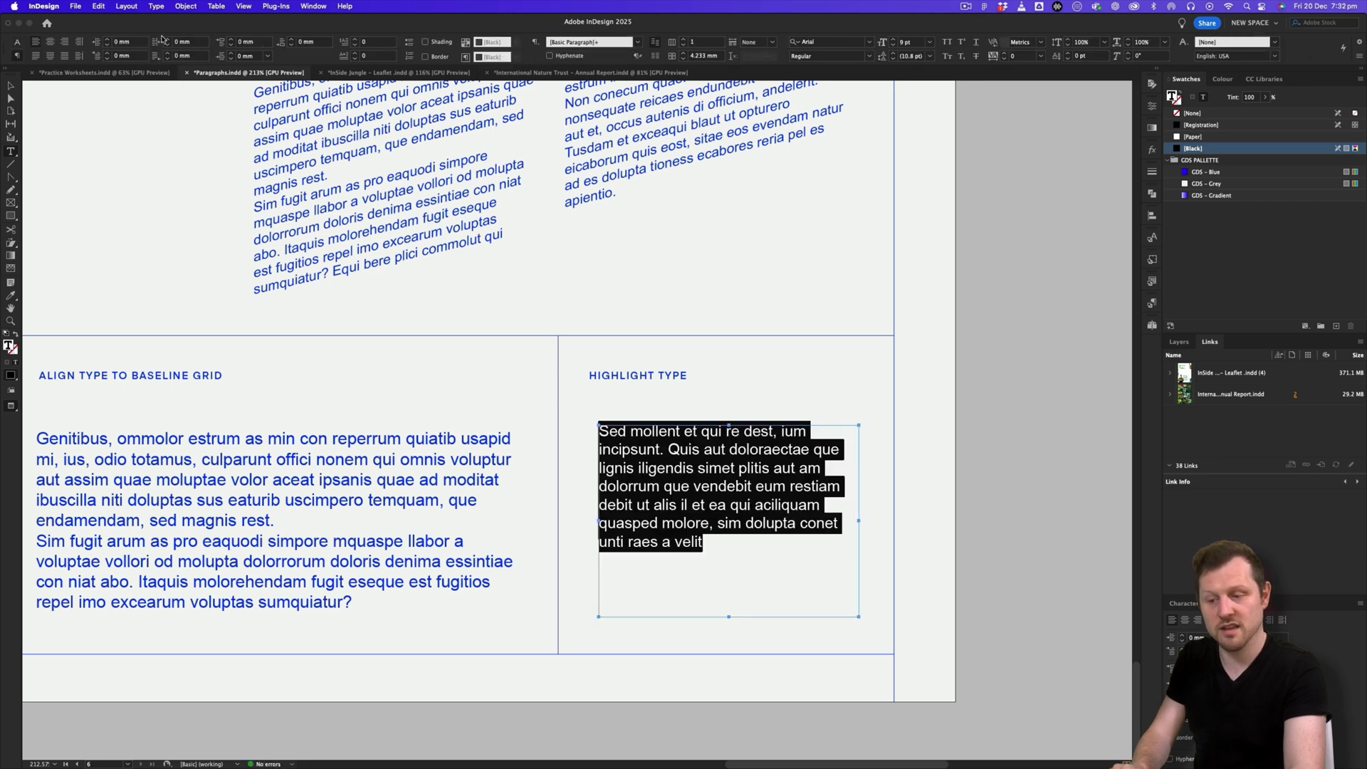
Step: Underline the placeholder text with an underline weight of 15 pt and an offset of -2 pt
click(16, 43)
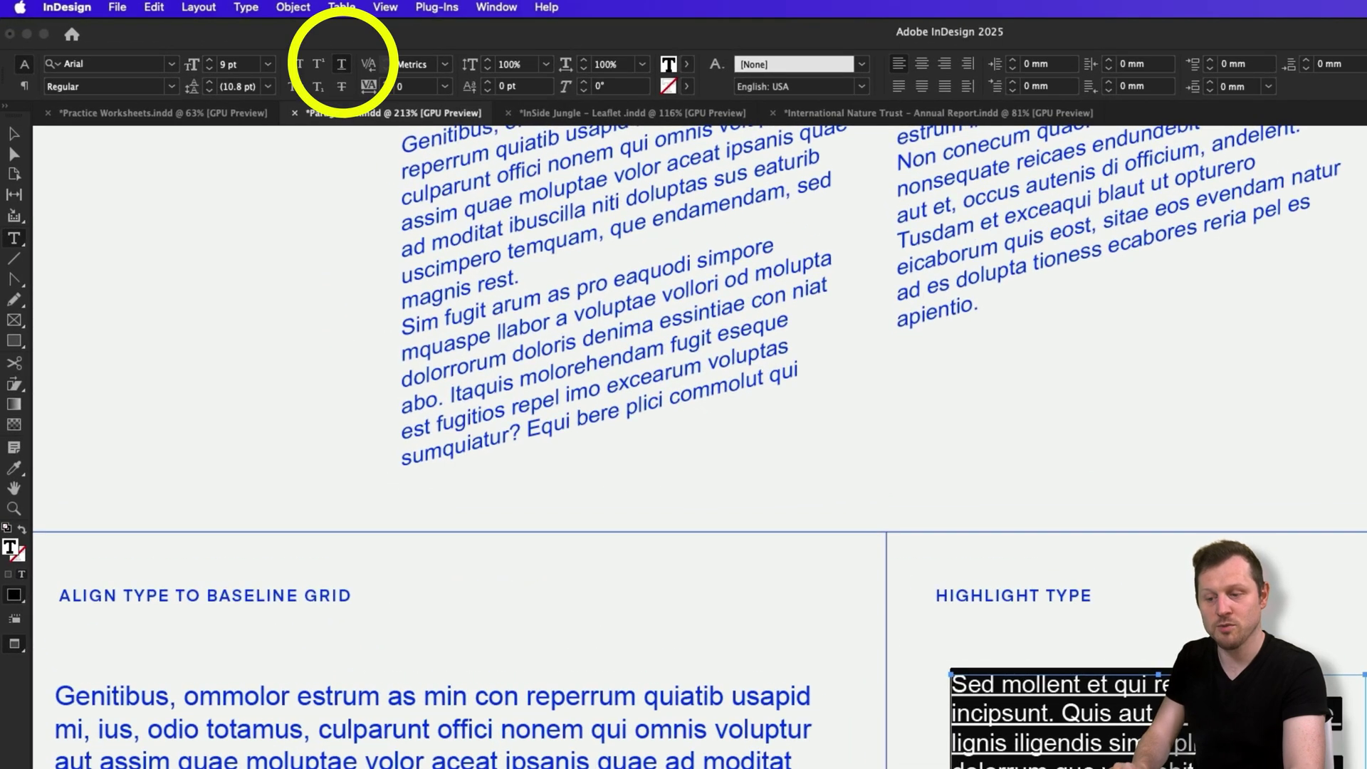
alt+click(341, 65)
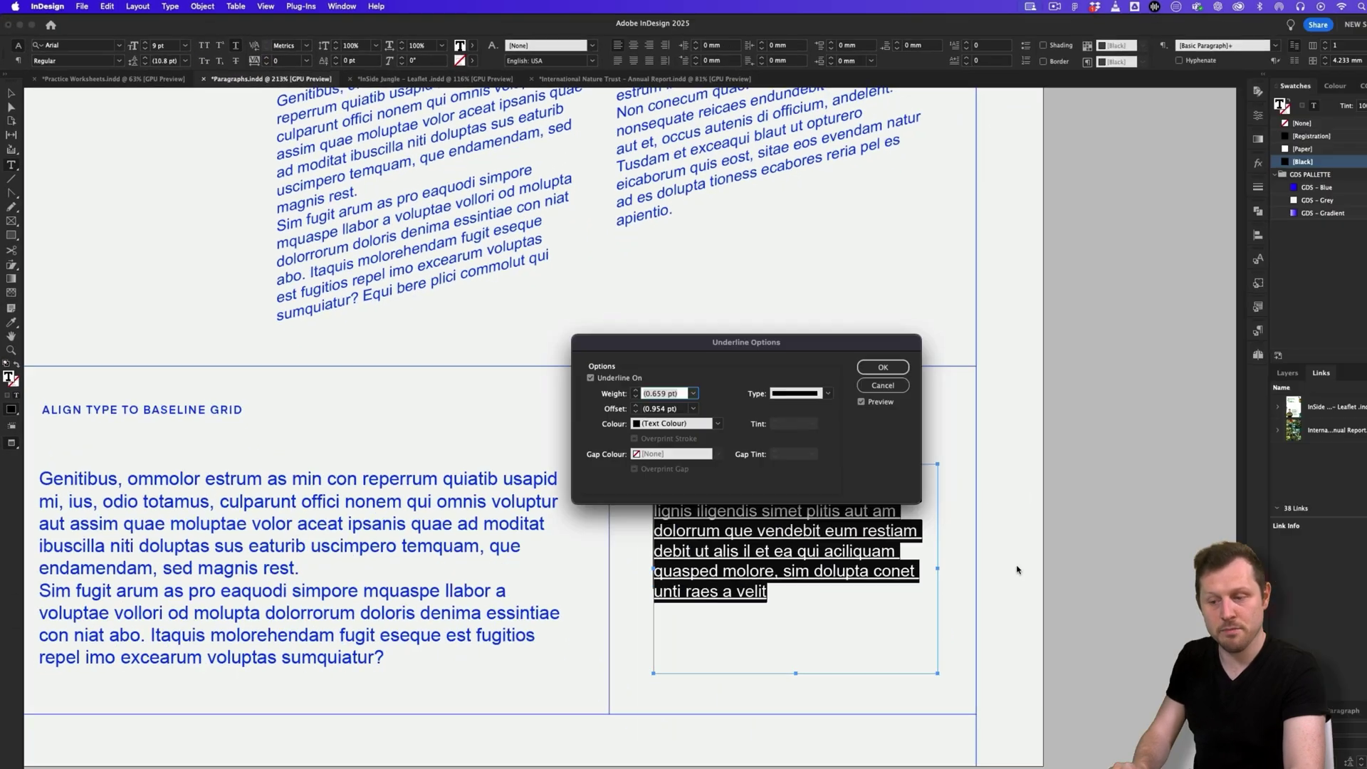
drag(746, 342, 442, 310)
text(6 pt)
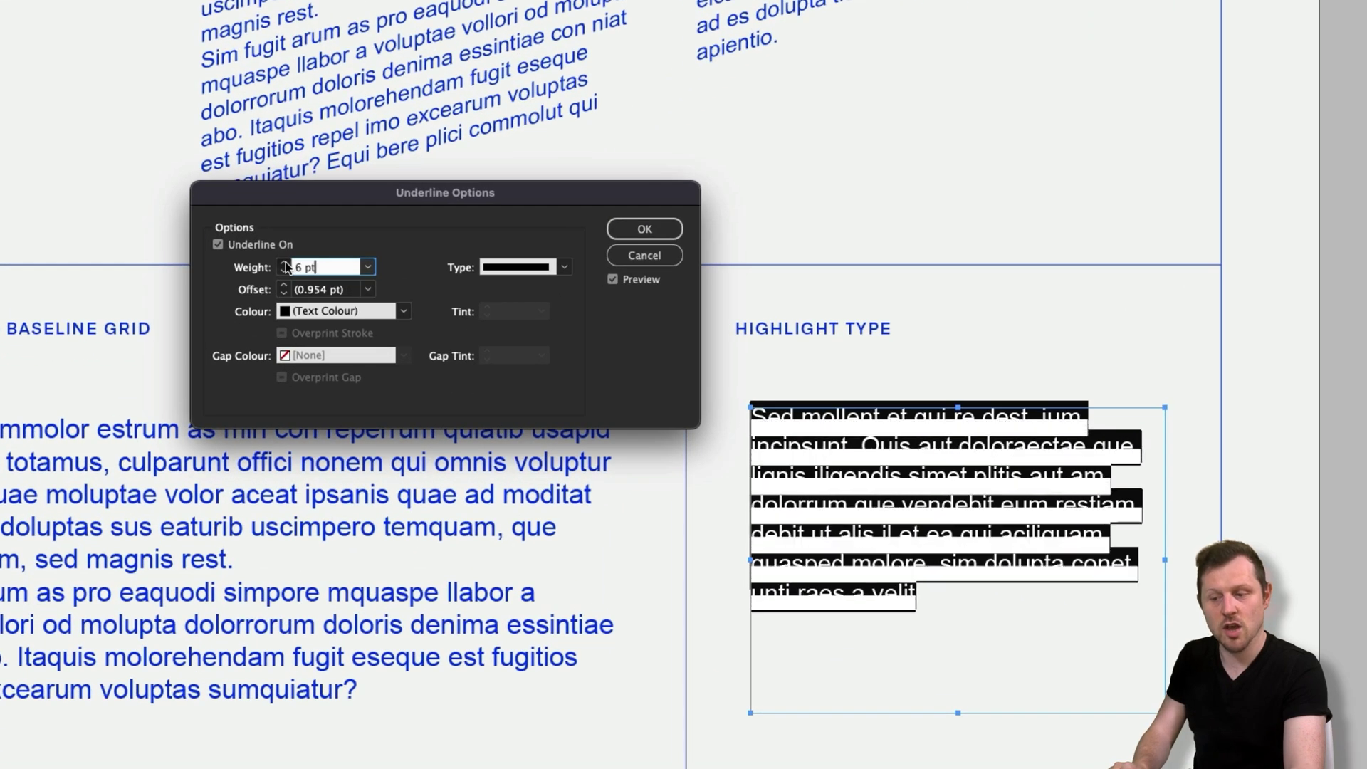
click(285, 271)
click(285, 294)
click(285, 294)
click(284, 294)
Step: Set the underline colour to GDS - Blue with a 30% tint and apply the underline options
click(331, 311)
click(335, 335)
click(541, 311)
click(534, 390)
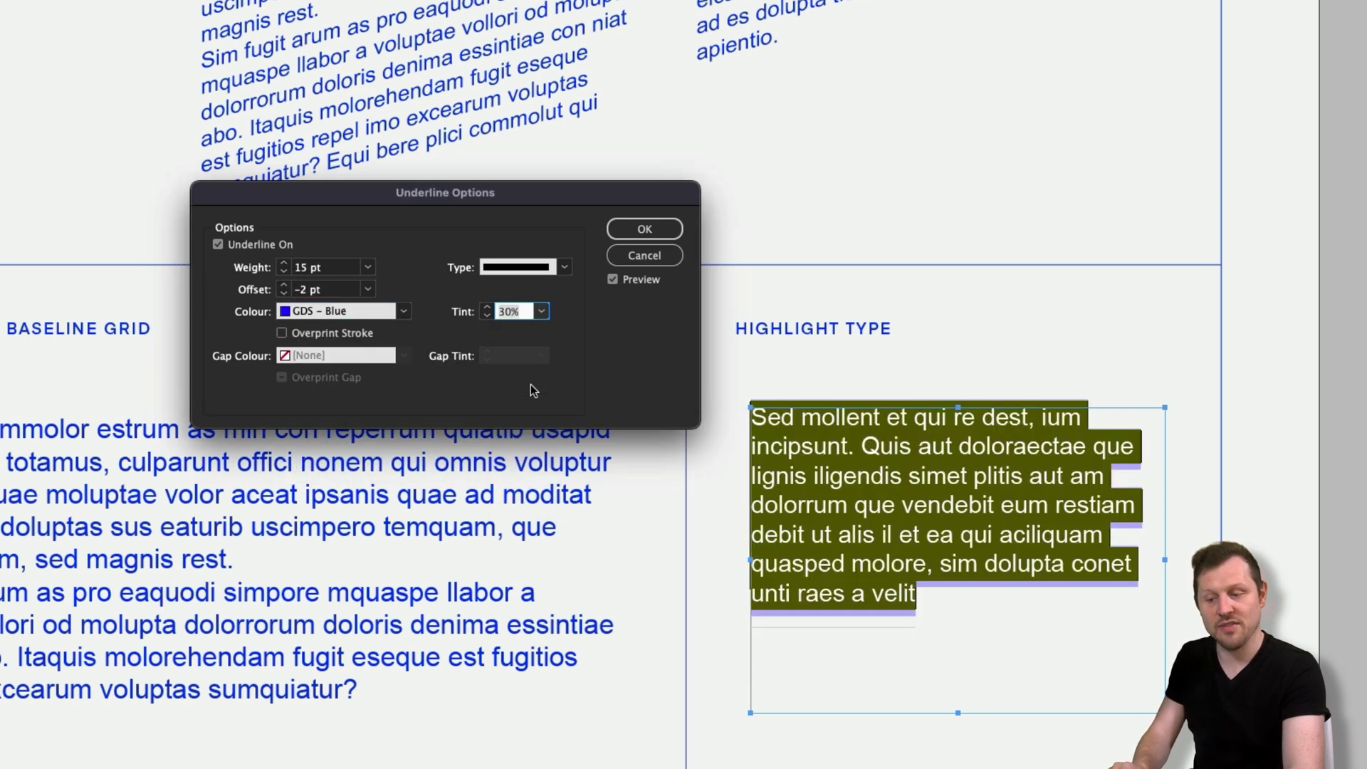
key(Return)
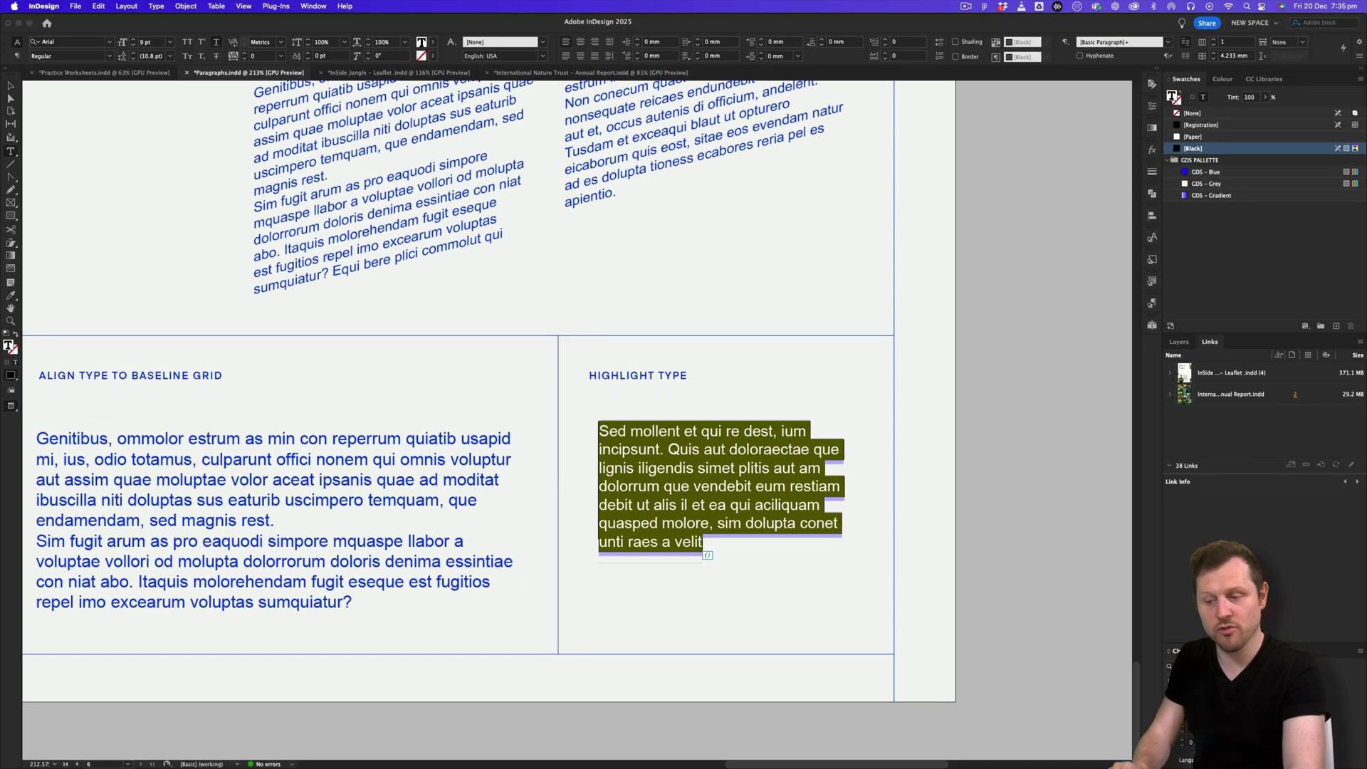
Step: Increase the leading of the highlighted text until gaps separate the highlight bars, and finish editing the text
key(alt+Down)
key(alt+Down)
key(alt+Down)
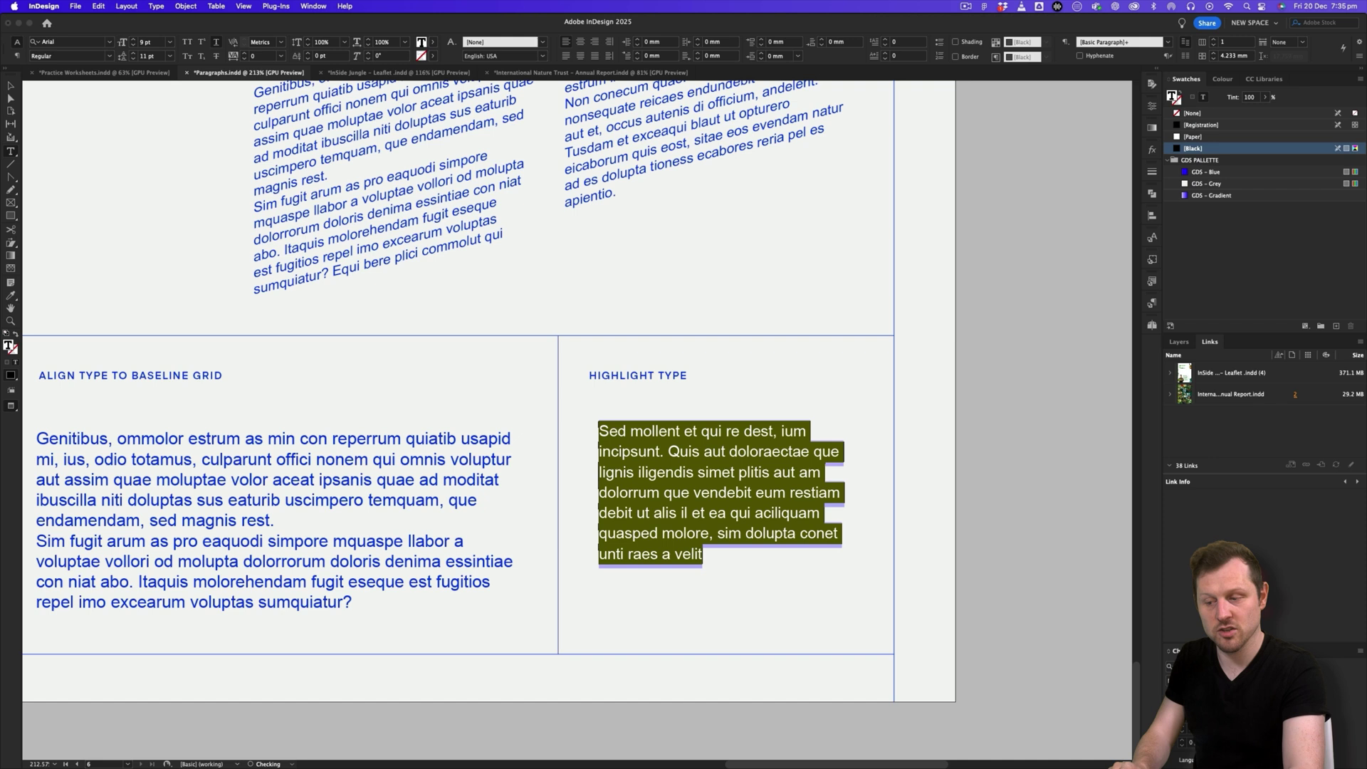
key(Escape)
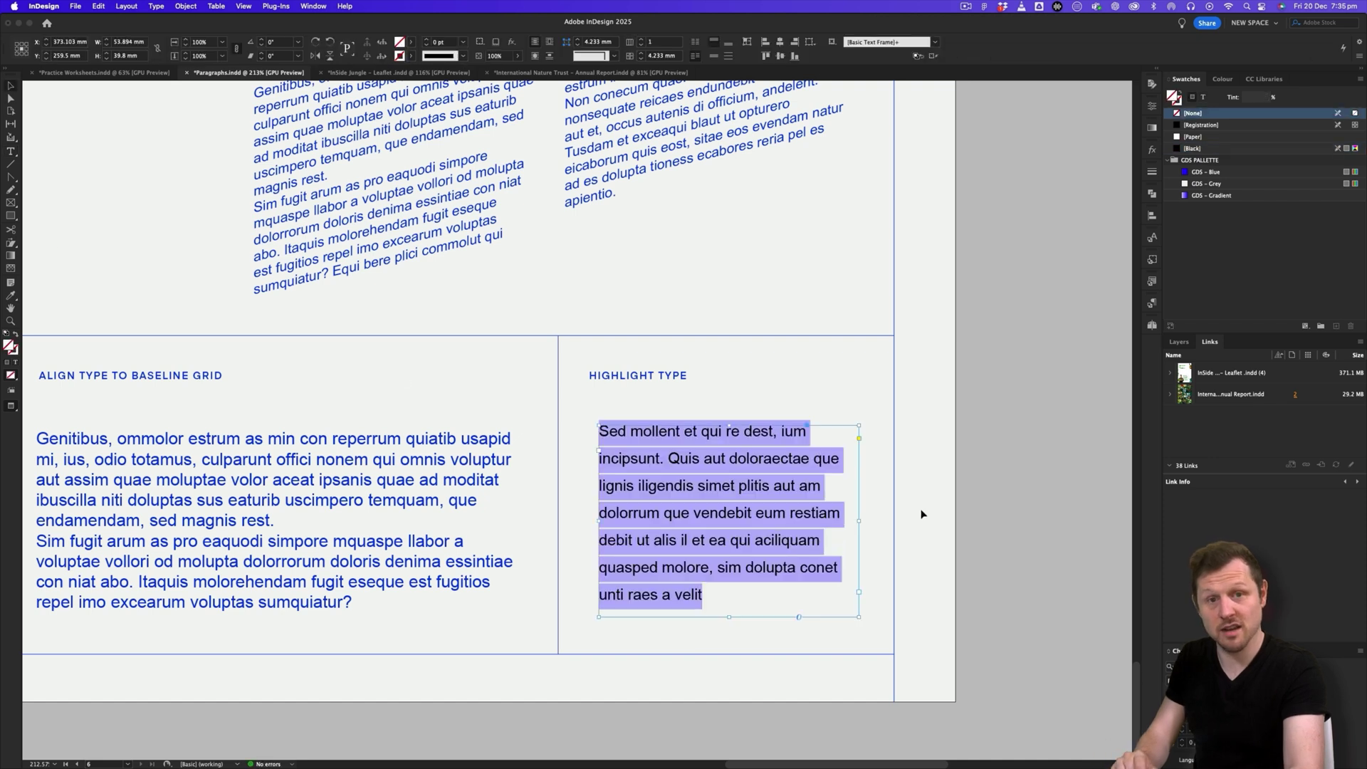